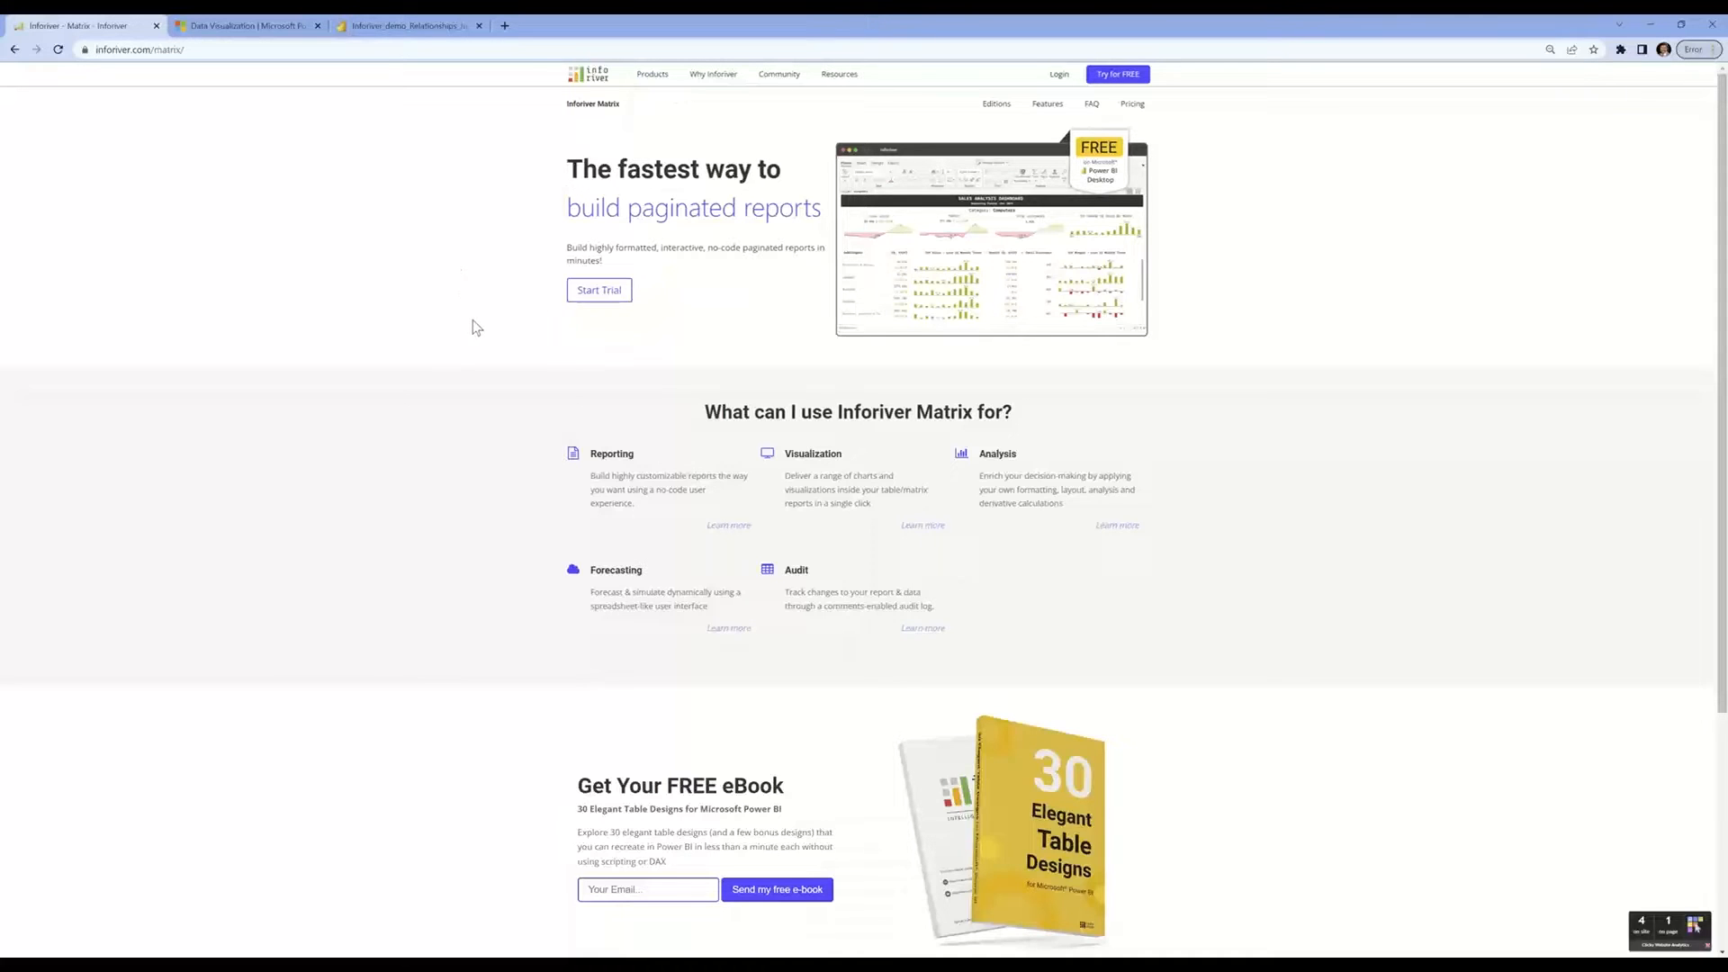
Open the Inforiver Enterprise product page and view its FAQ
mouse_move(648, 79)
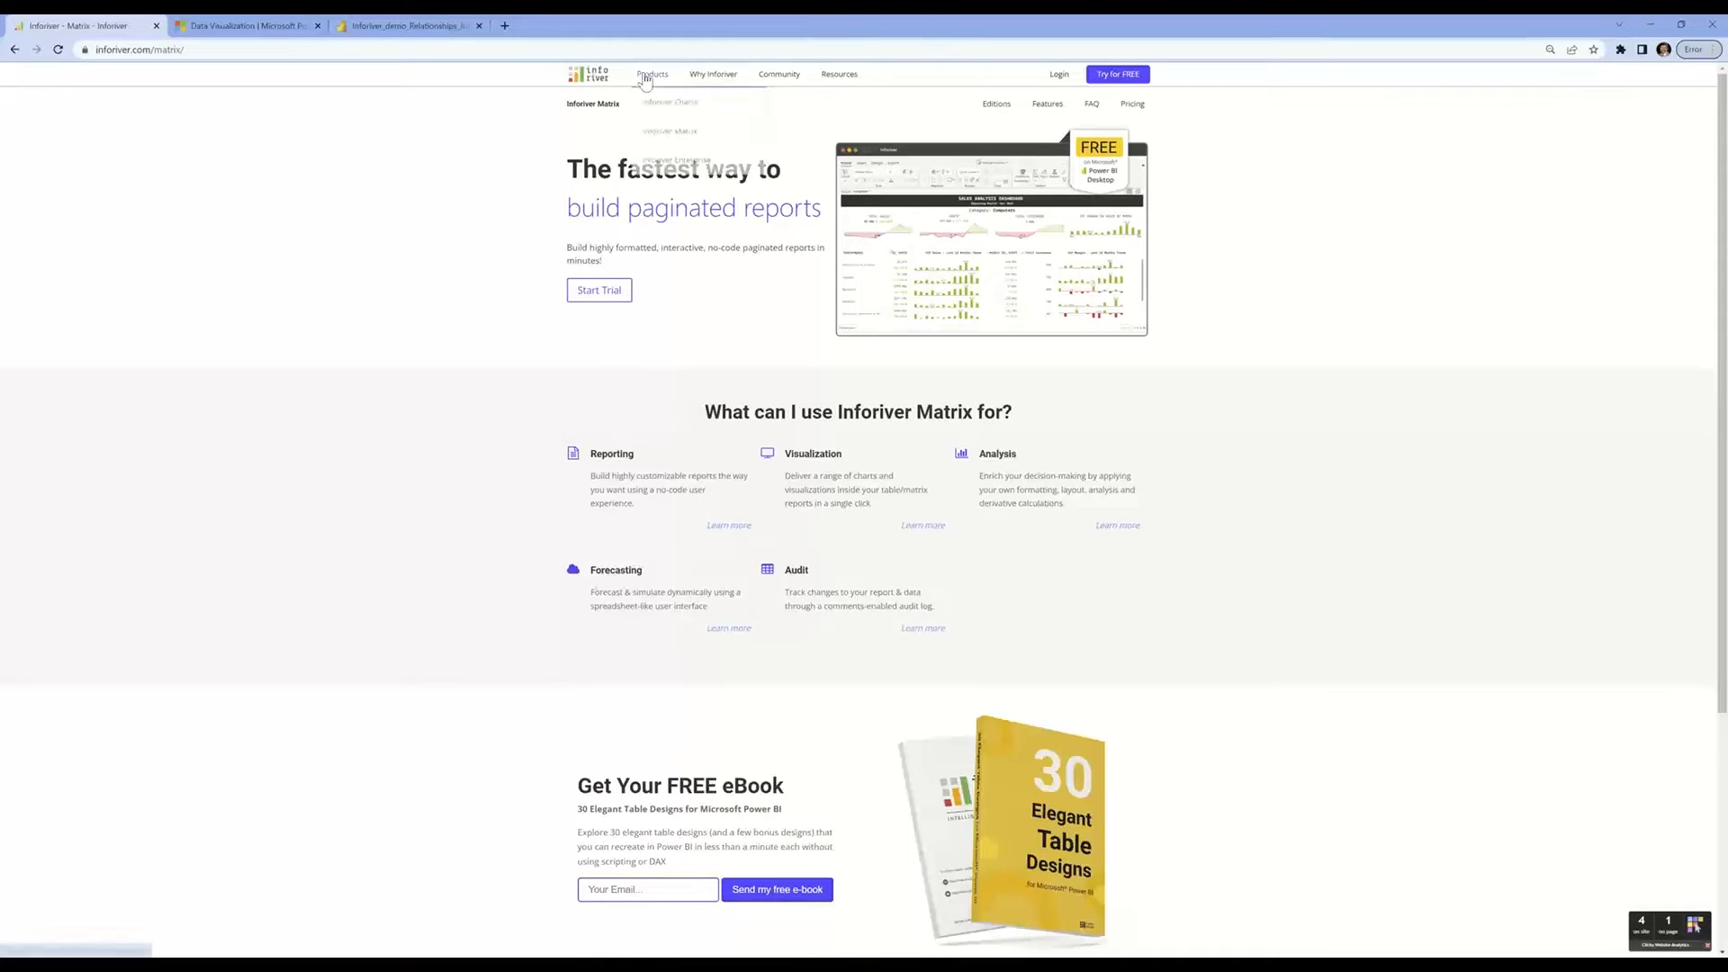
click(654, 163)
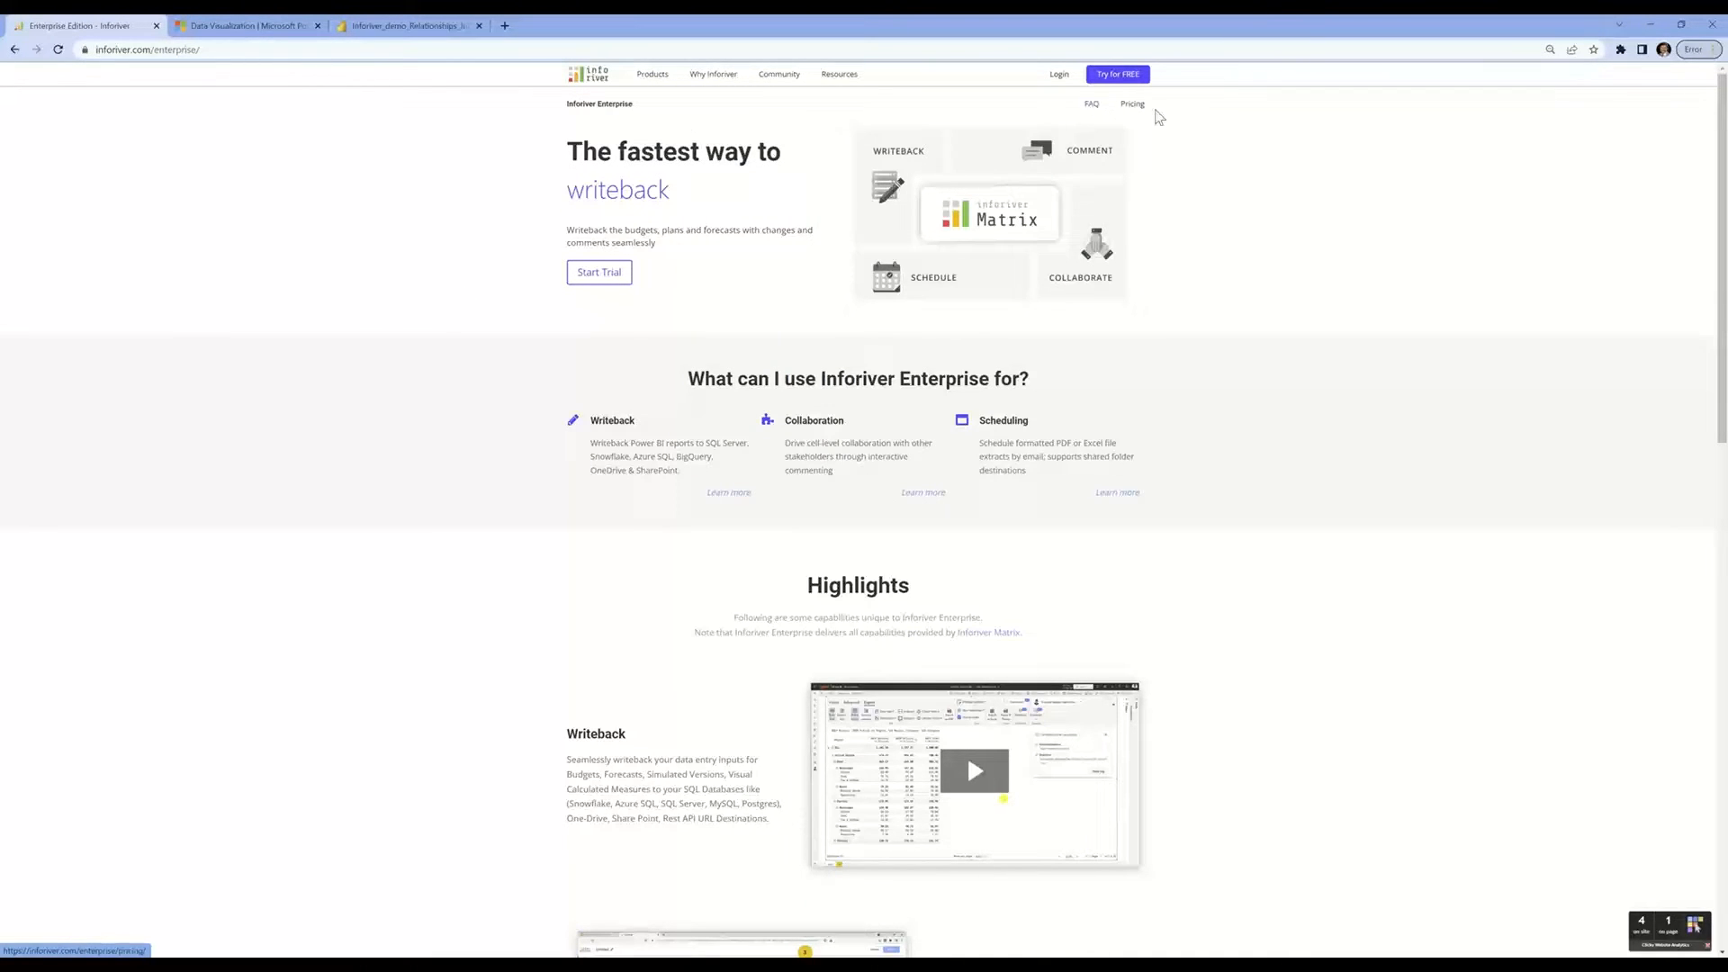
click(1092, 106)
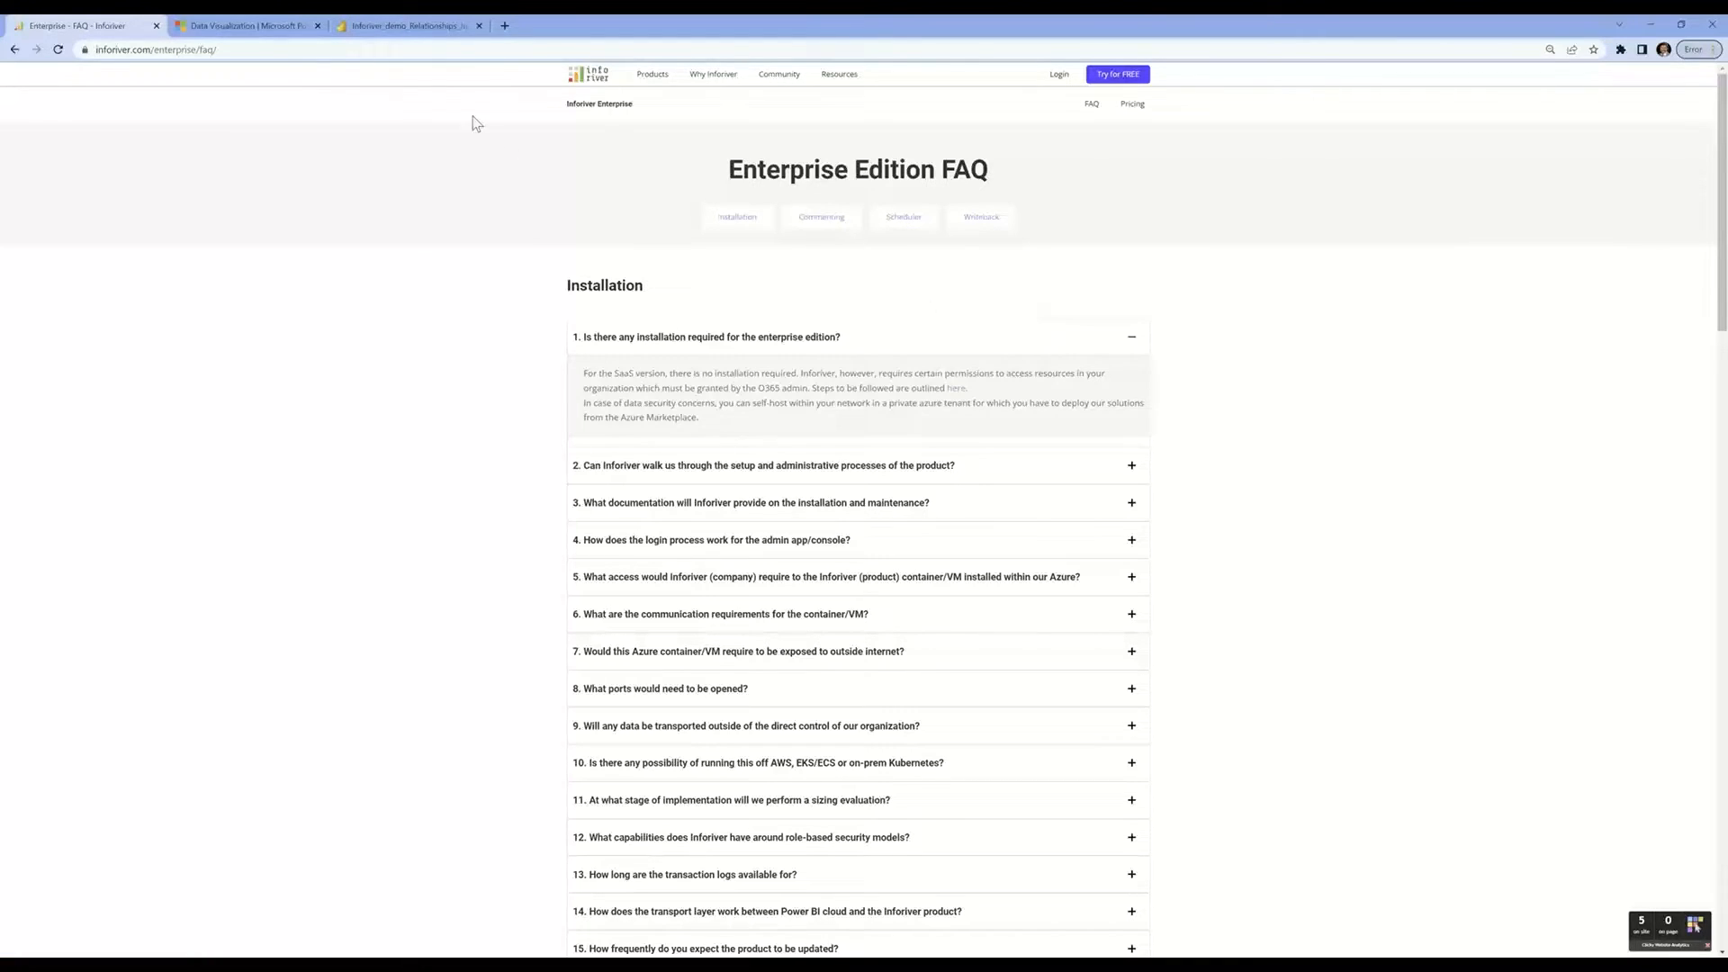
Switch to Power BI and create a new report from the published Webinar_Reports+_Demo_Dataset_28 dataset
click(405, 29)
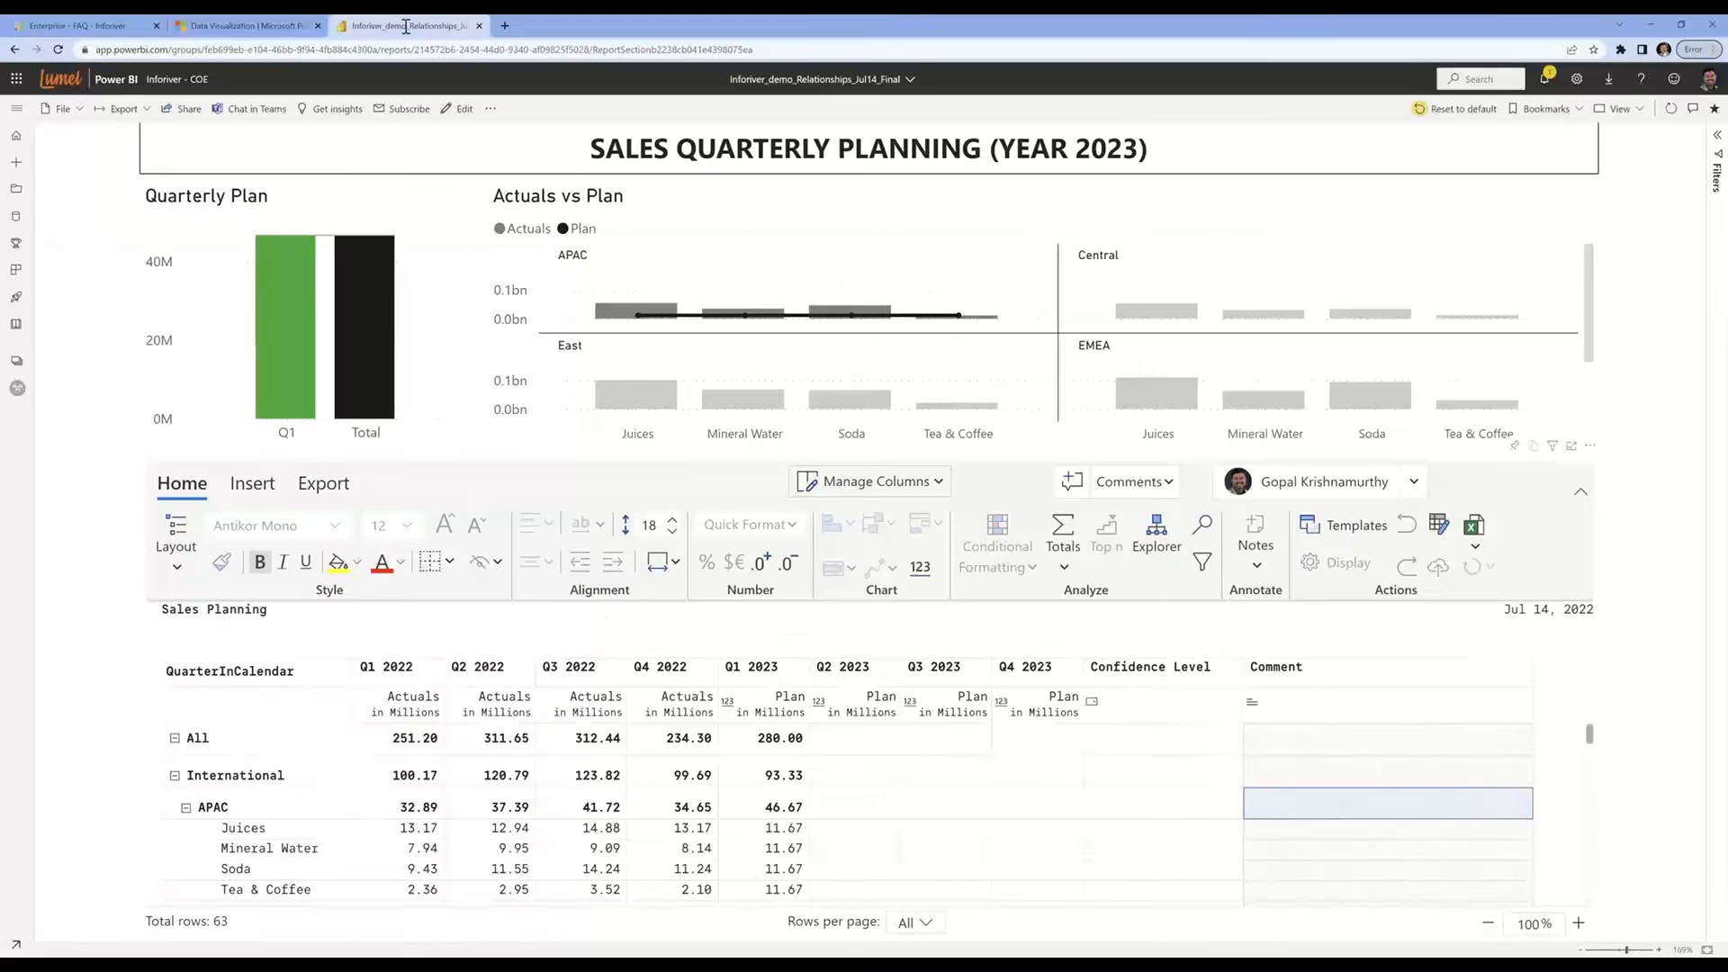
click(15, 137)
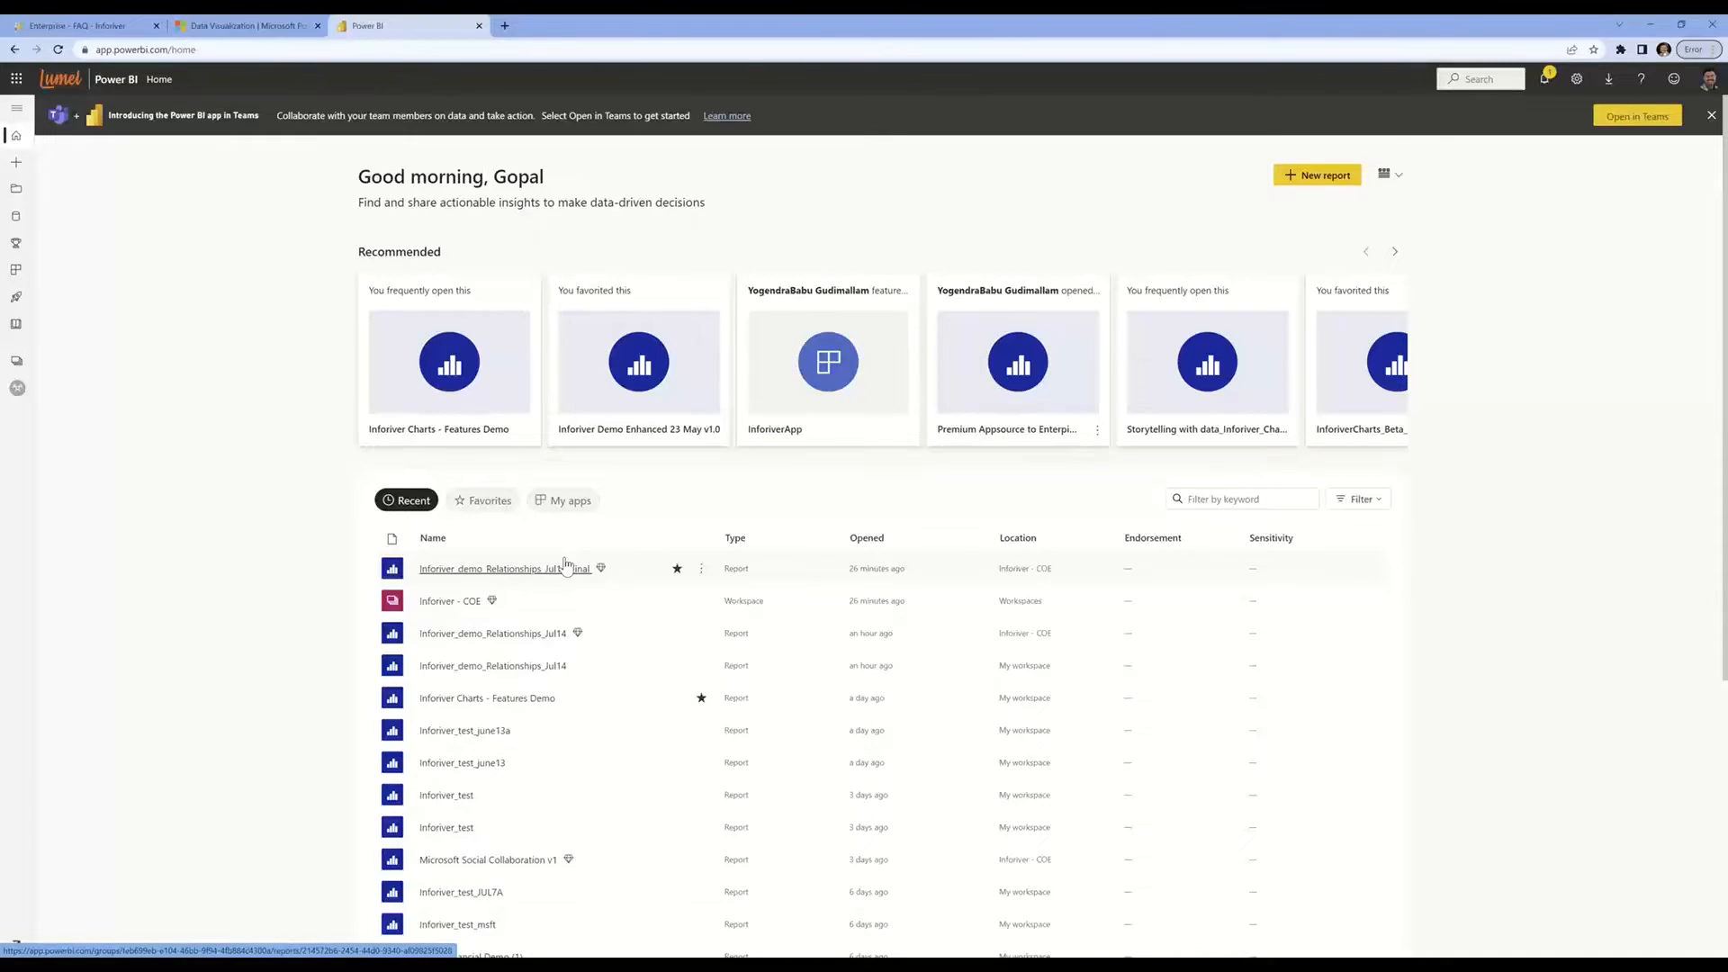
click(1307, 177)
click(969, 540)
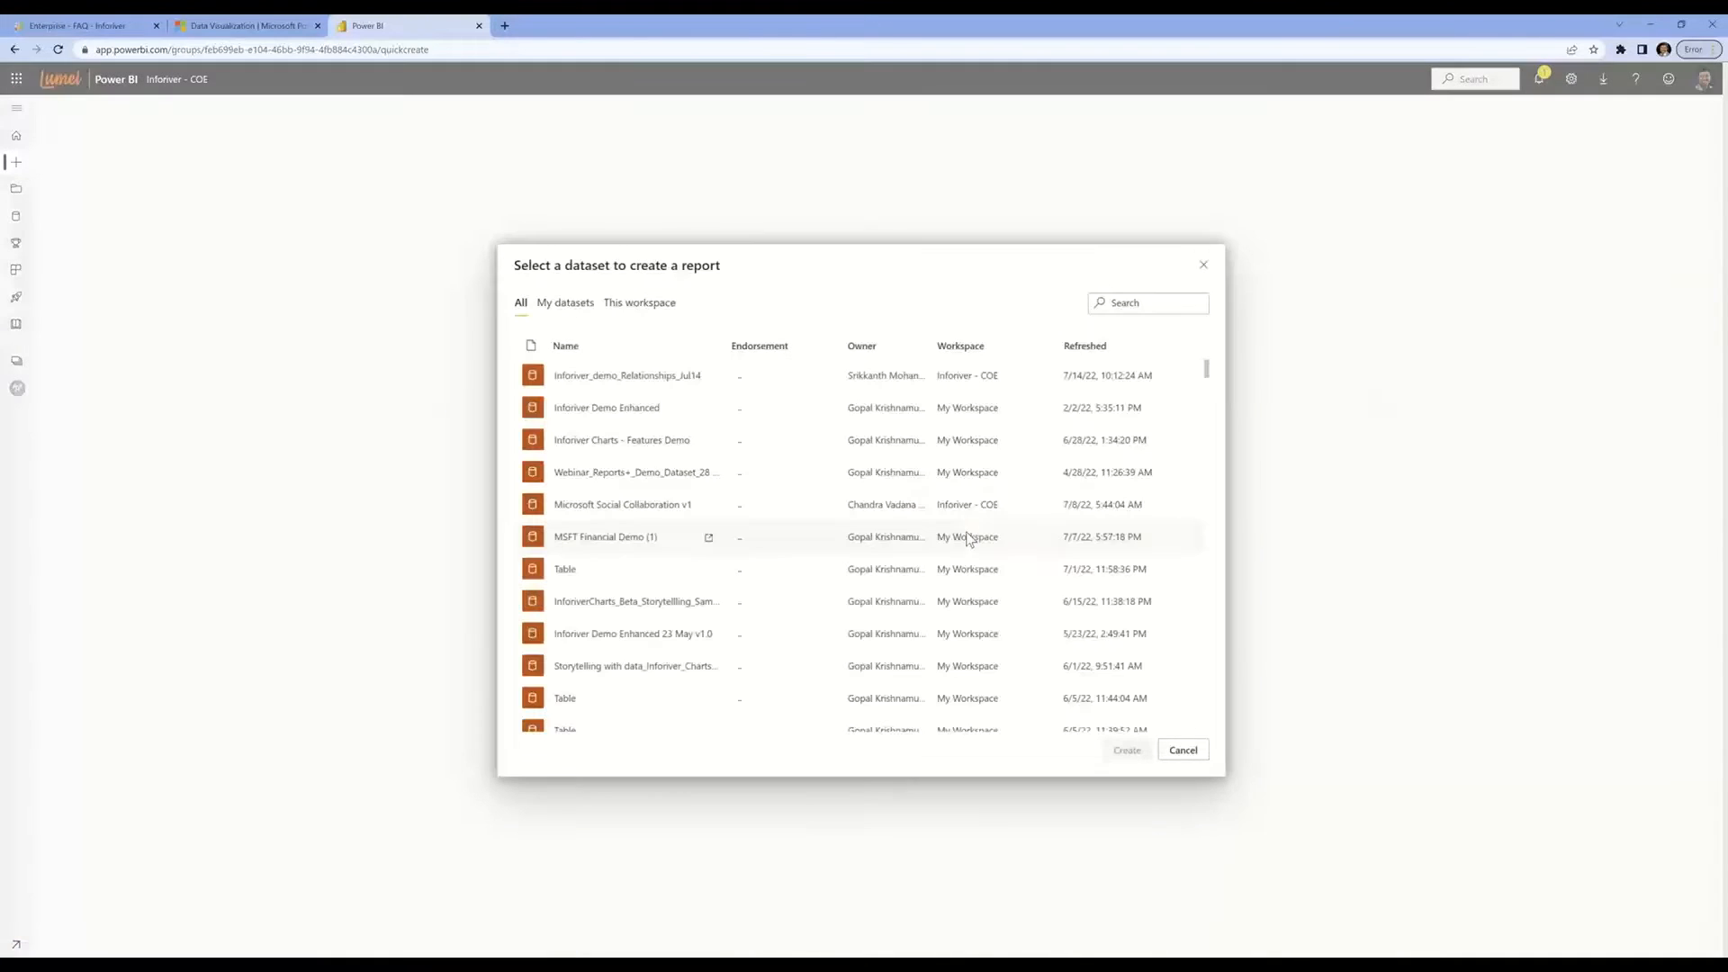
click(632, 474)
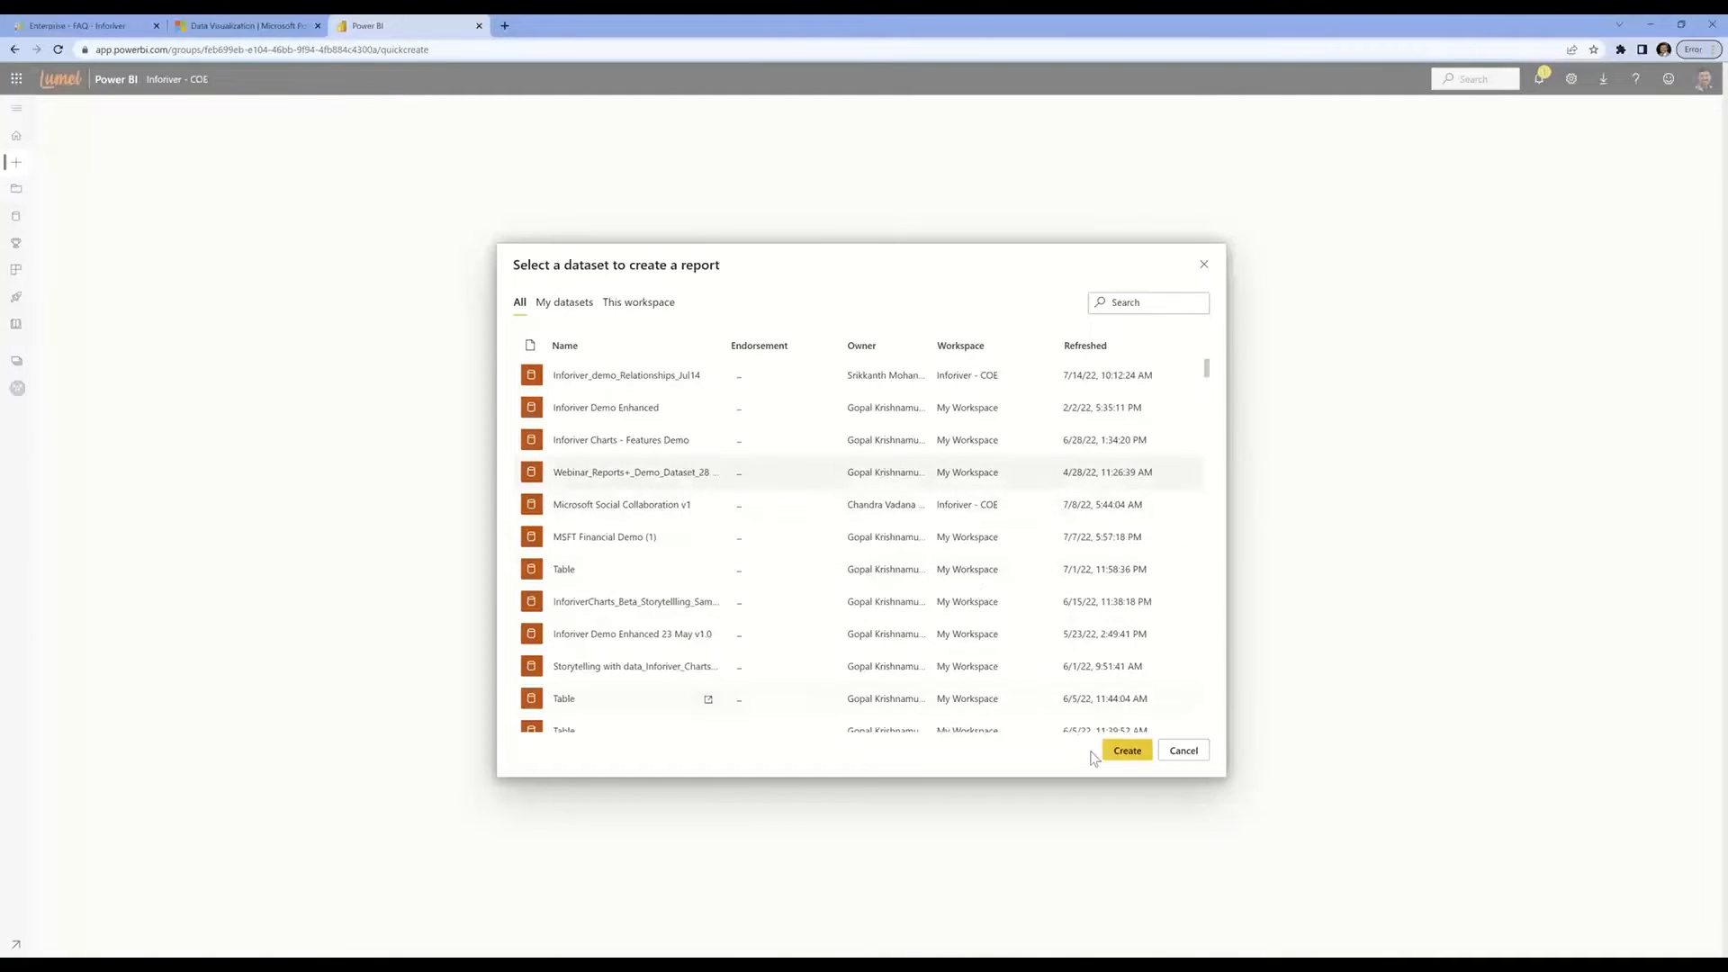
click(1125, 752)
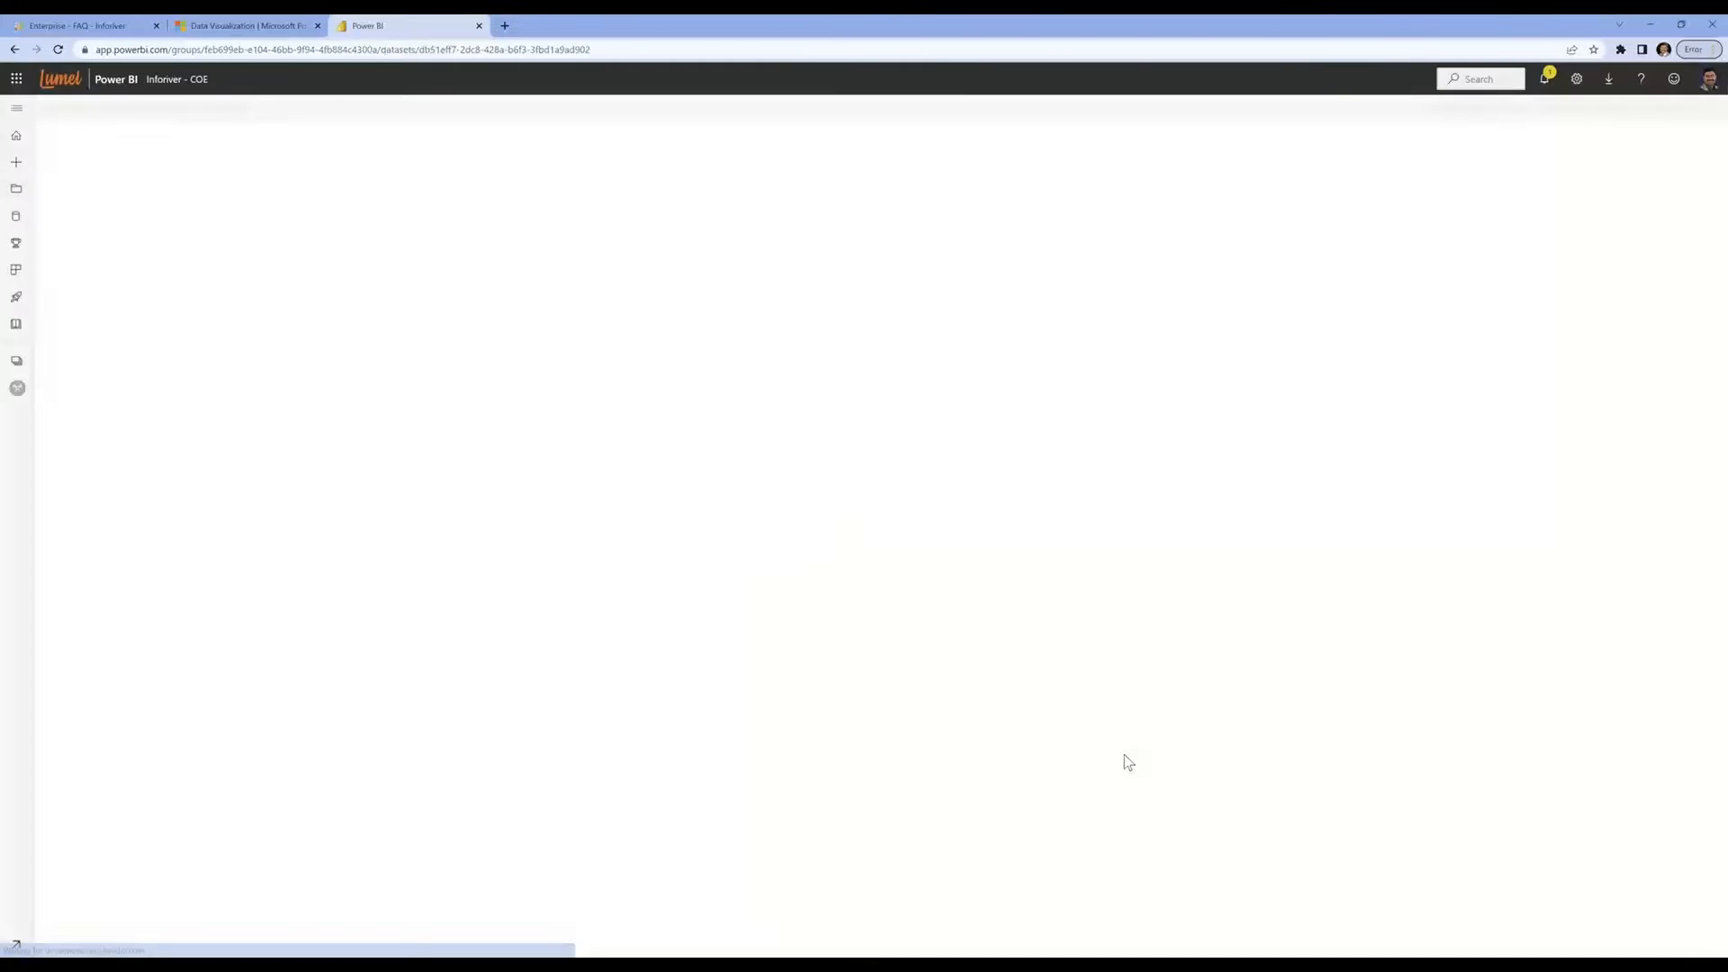
Collapse the filters area, add the Inforiver Enterprise visual to the blank page and enlarge it to fill the canvas
click(1473, 137)
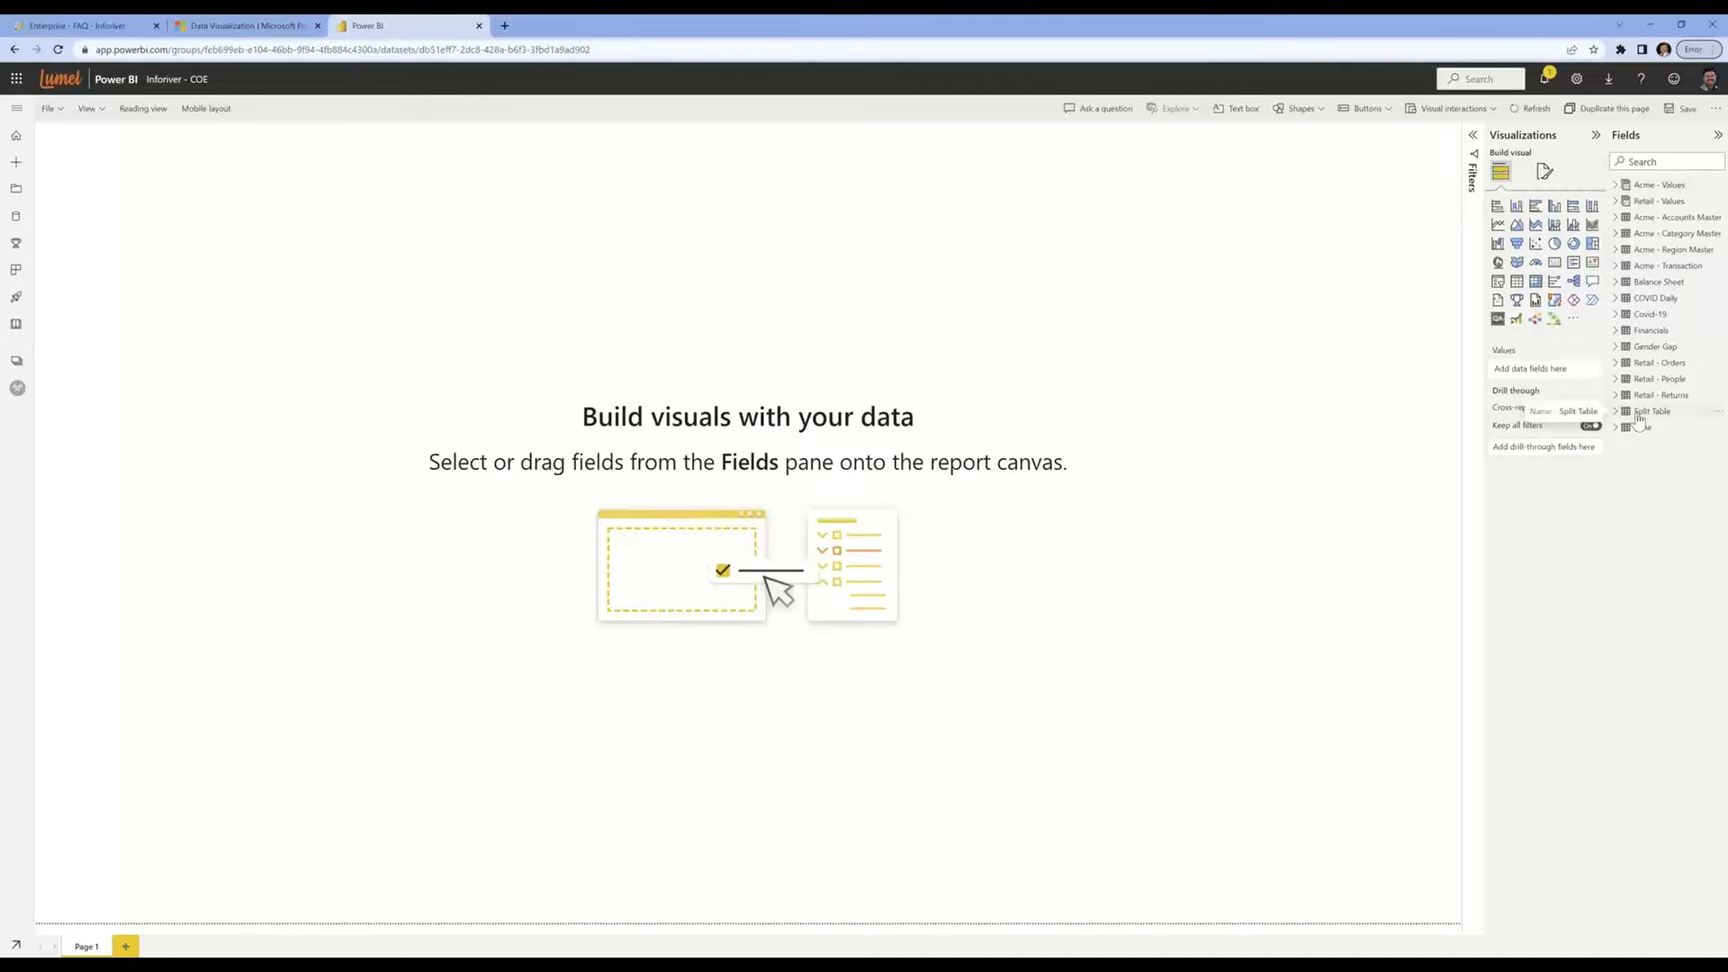
click(1498, 319)
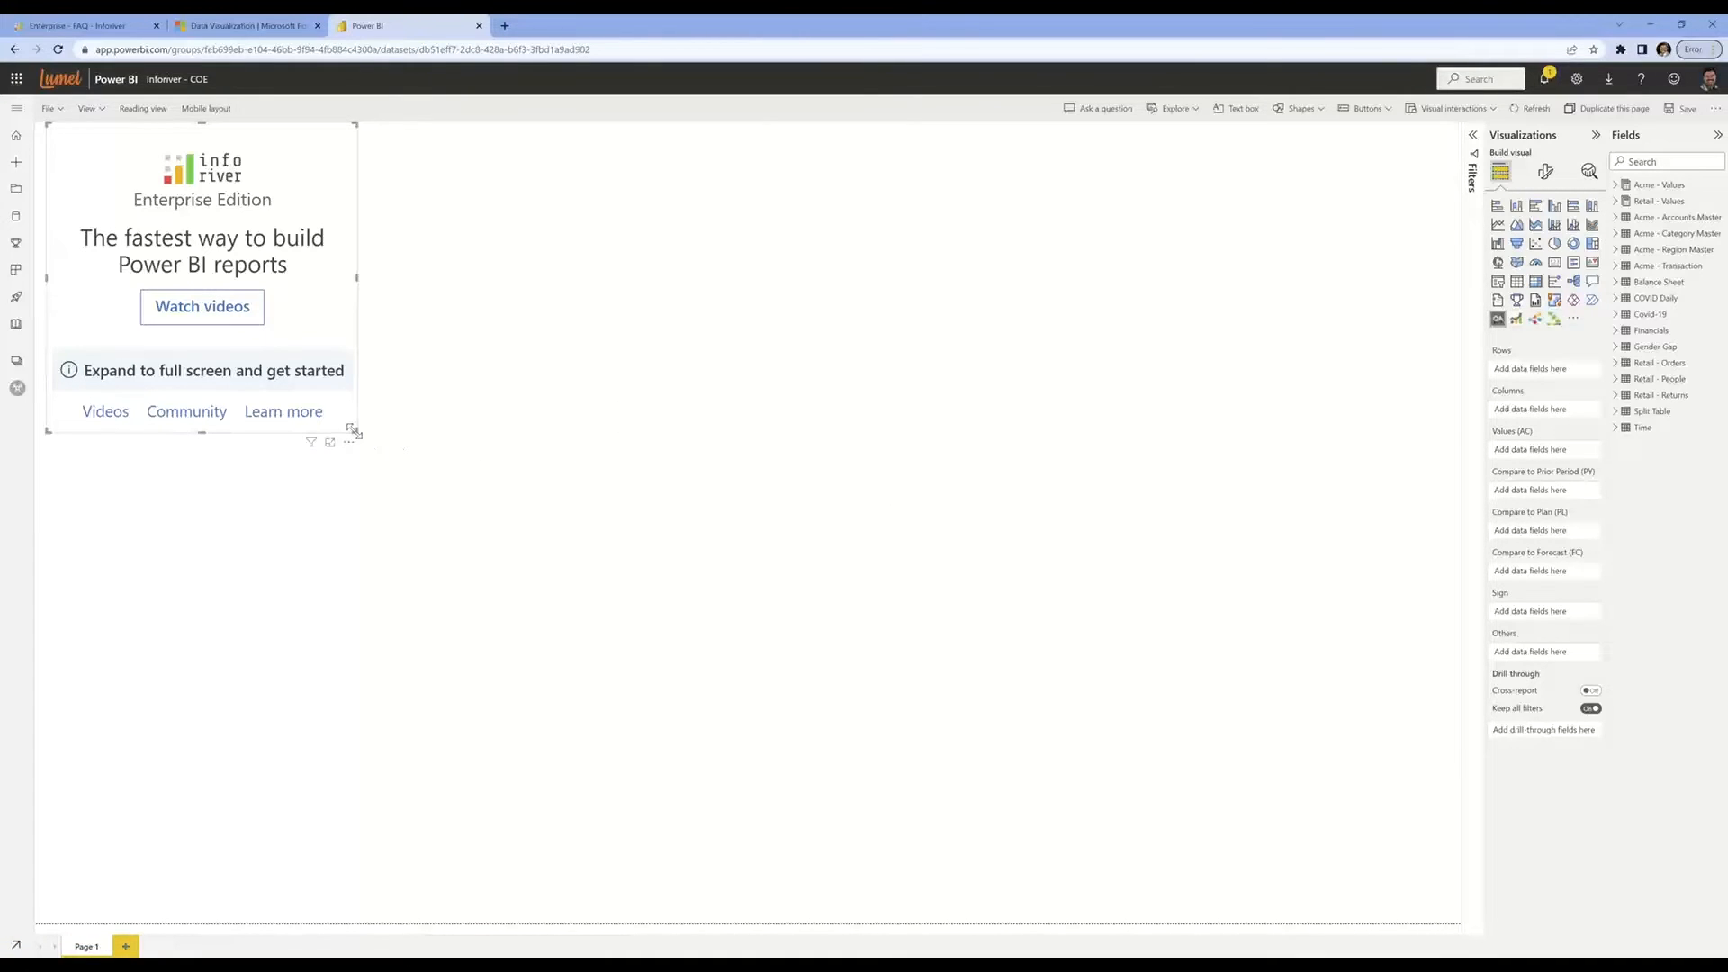
drag(355, 429, 1481, 929)
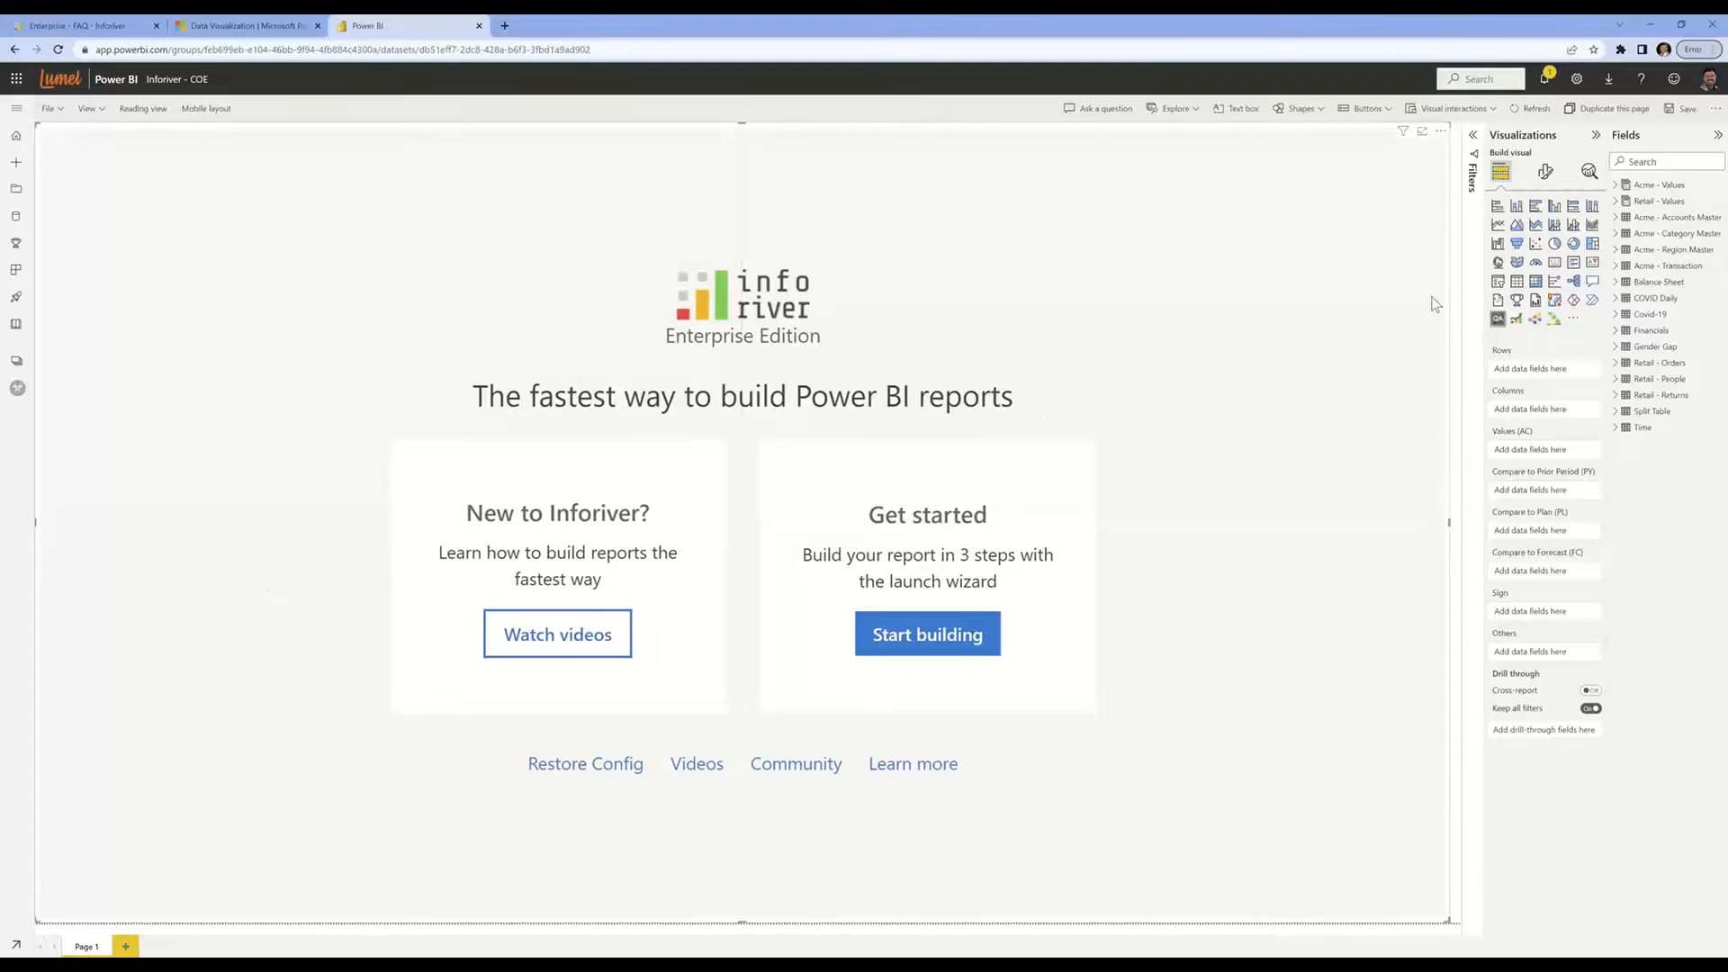
Assign Region Hierarchy to the visual's rows, Quarter to its columns and 2021 Actuals to its values
click(1617, 250)
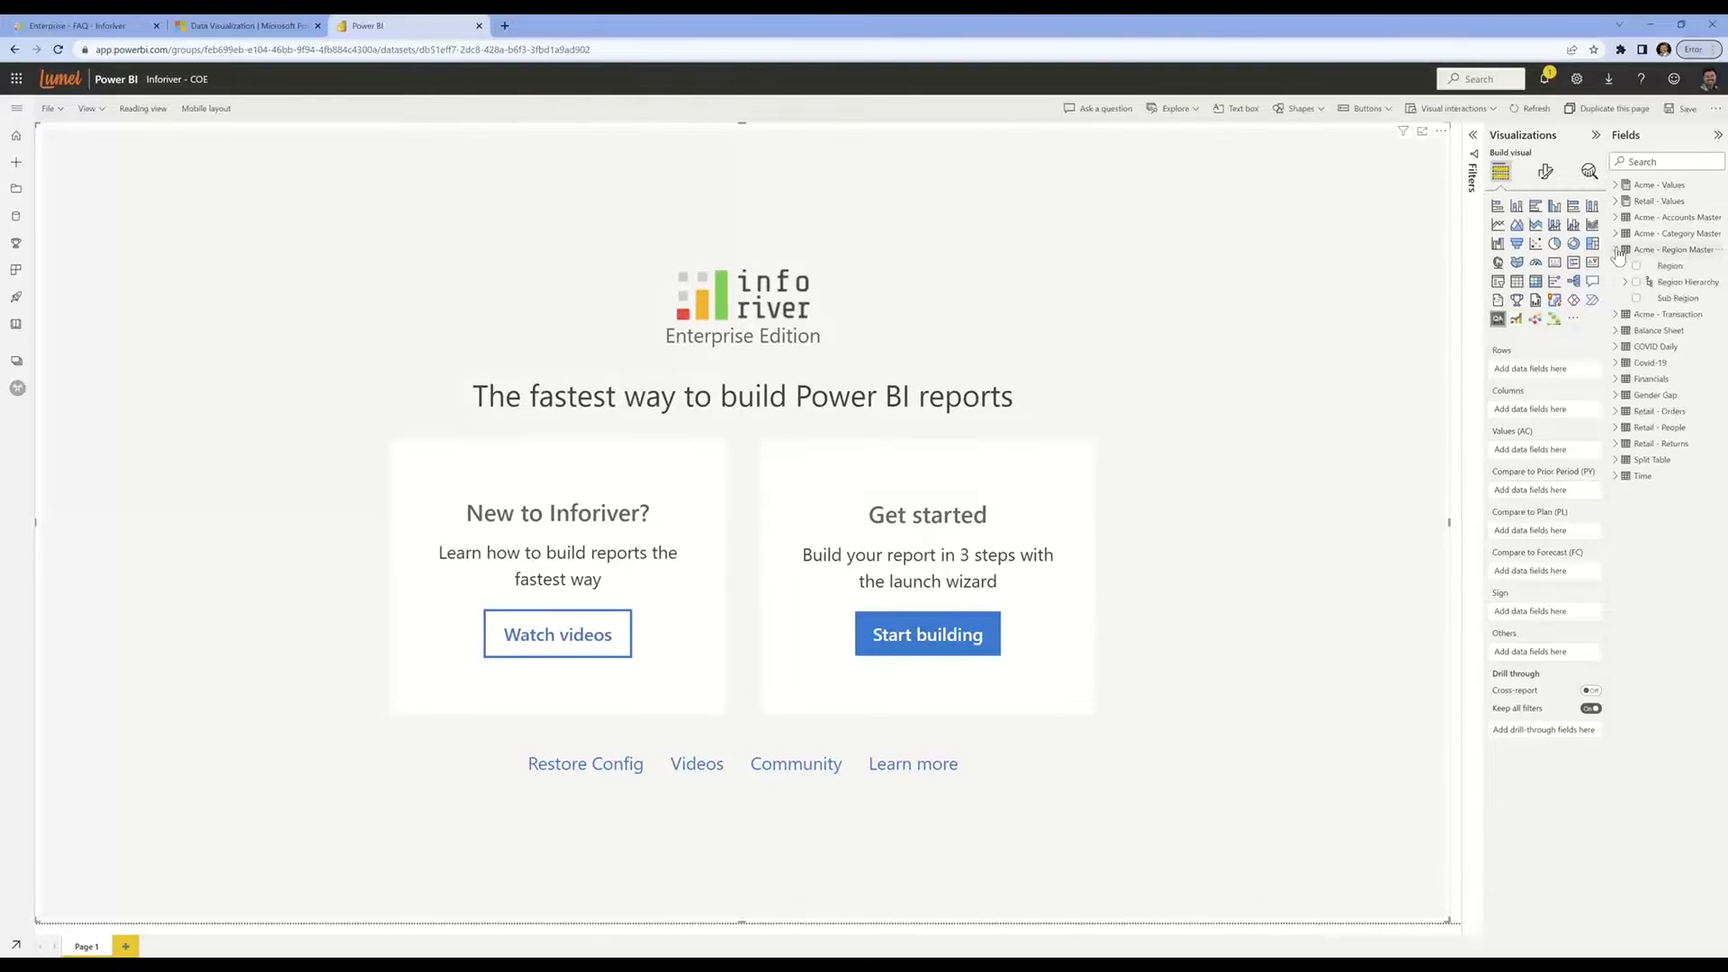
click(1637, 283)
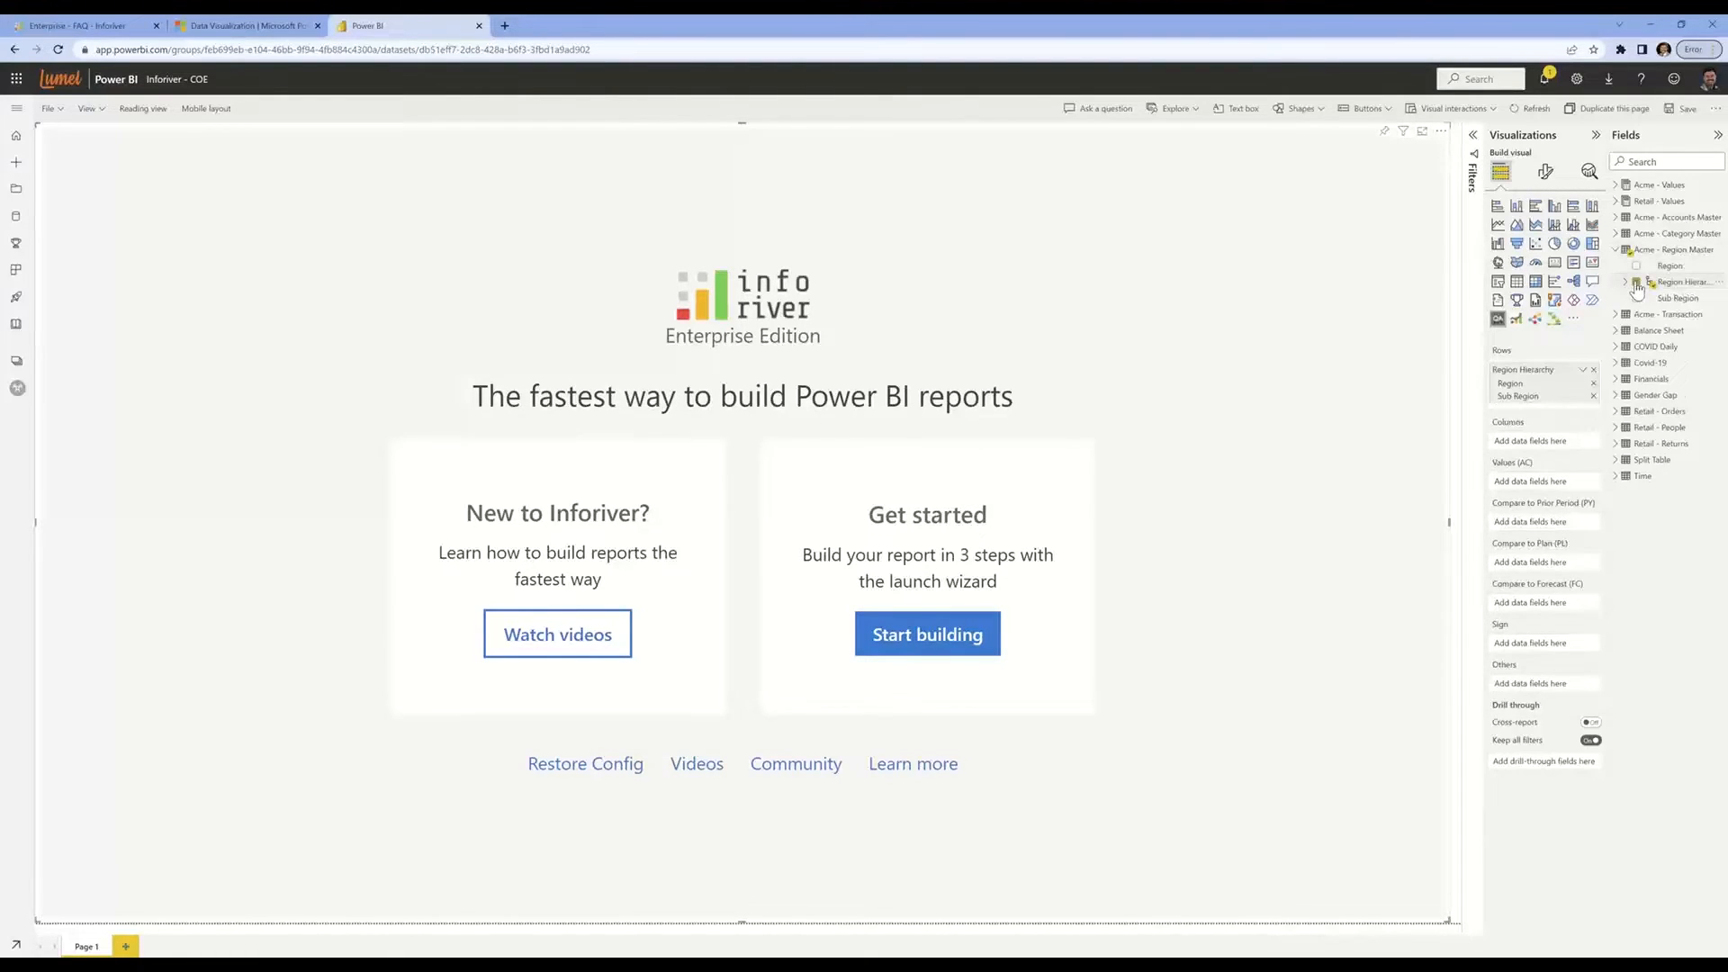
click(1618, 476)
click(1637, 574)
click(1617, 185)
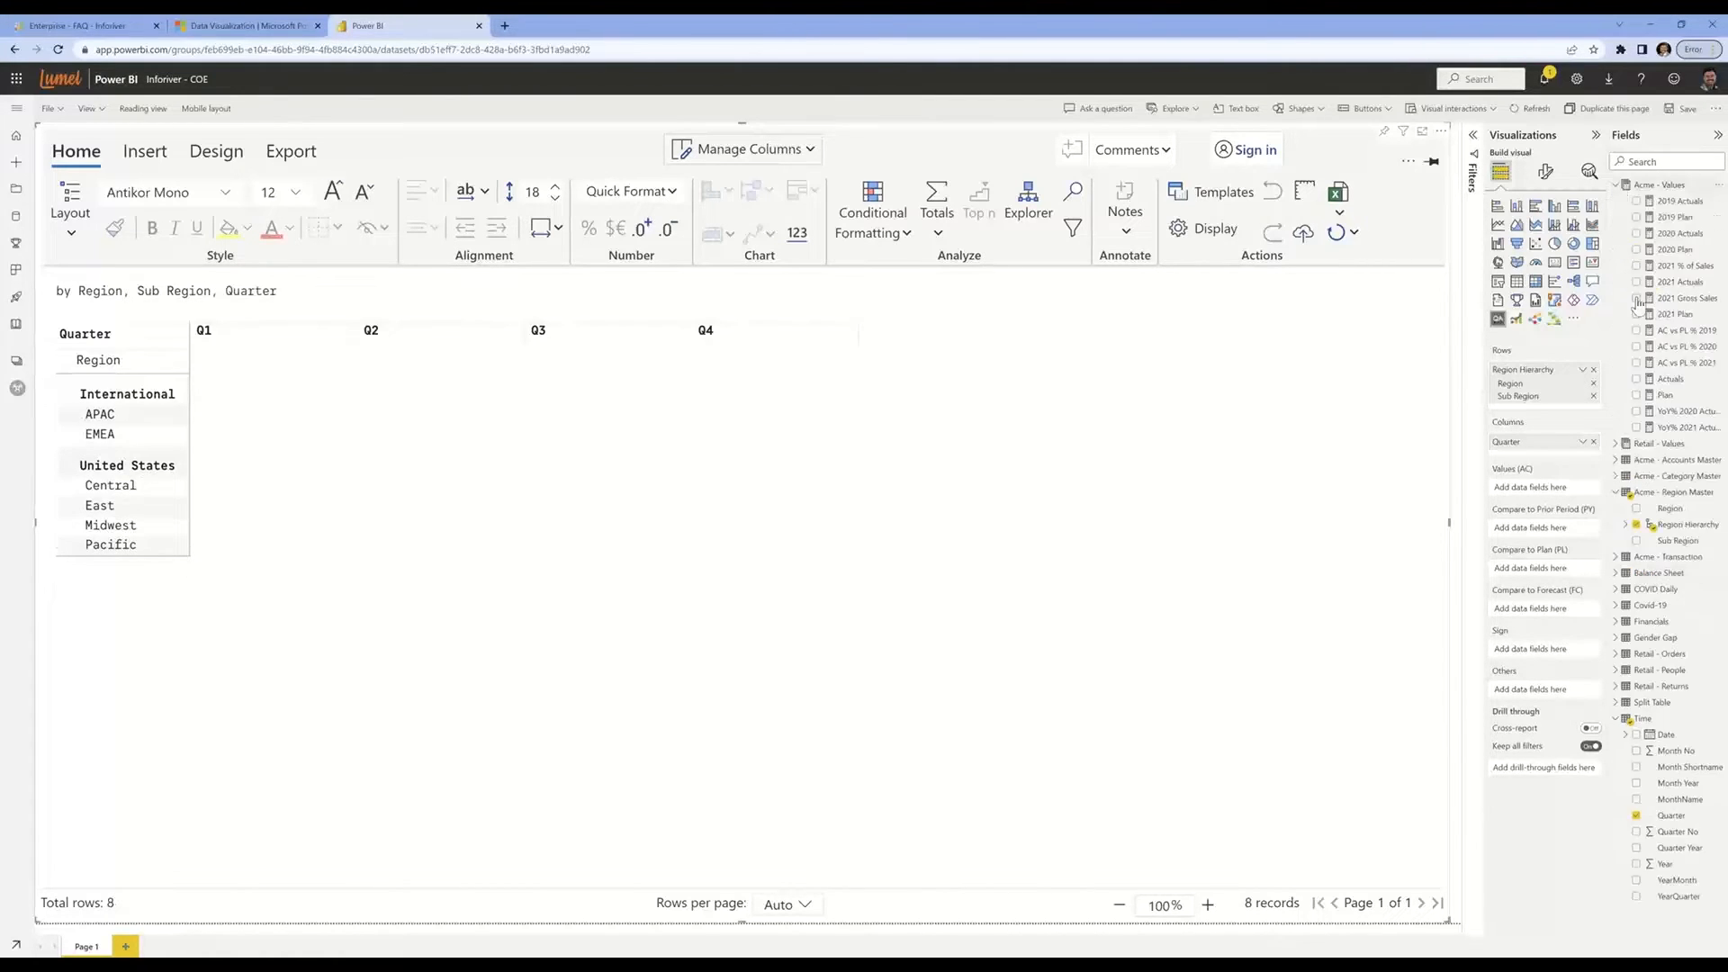
click(1637, 283)
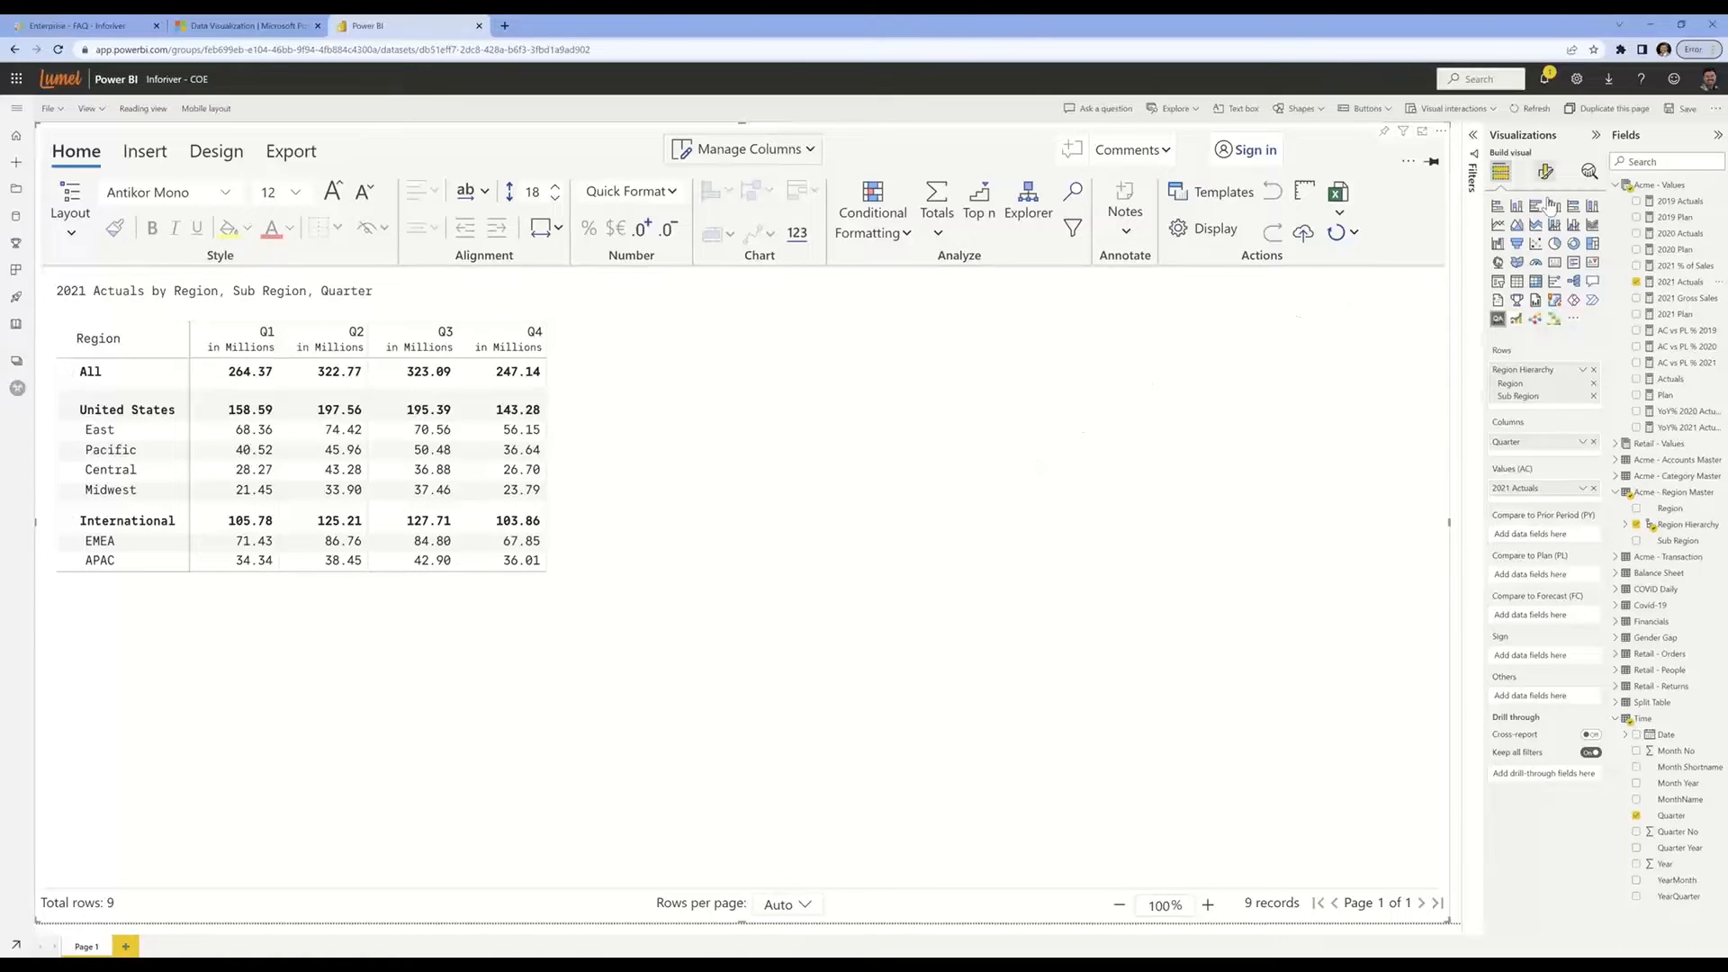
Try the Standard, Professional and Premium build types on the matrix visual
click(1545, 171)
click(1525, 263)
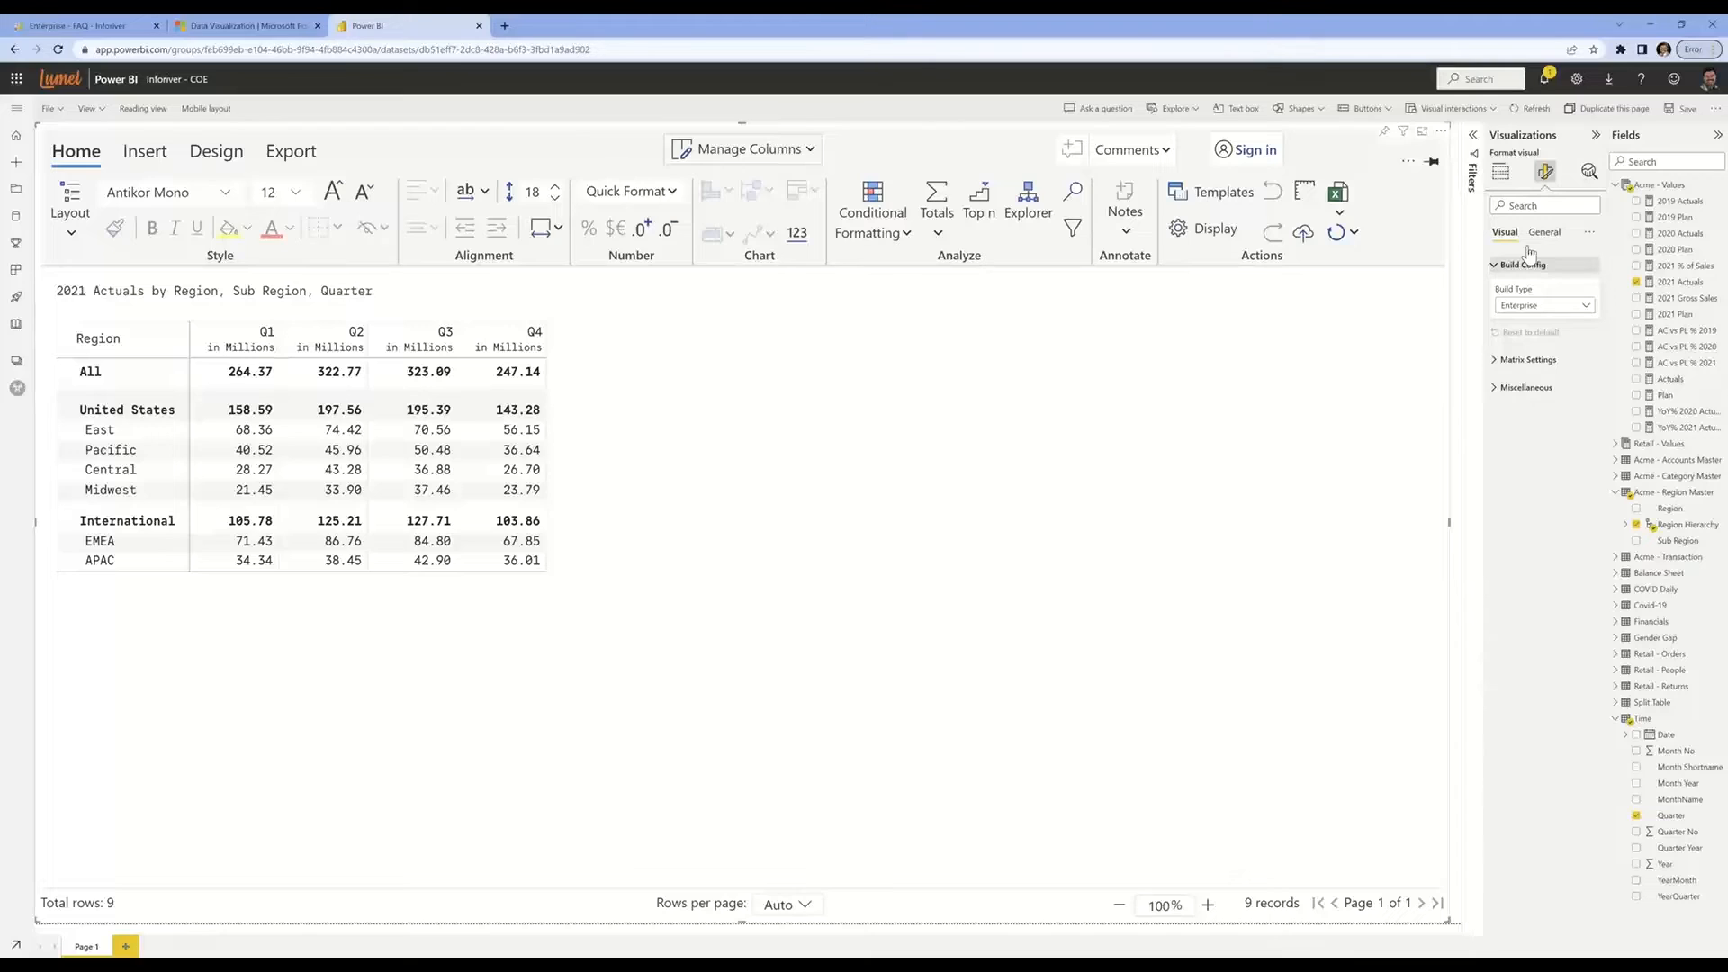
click(1531, 306)
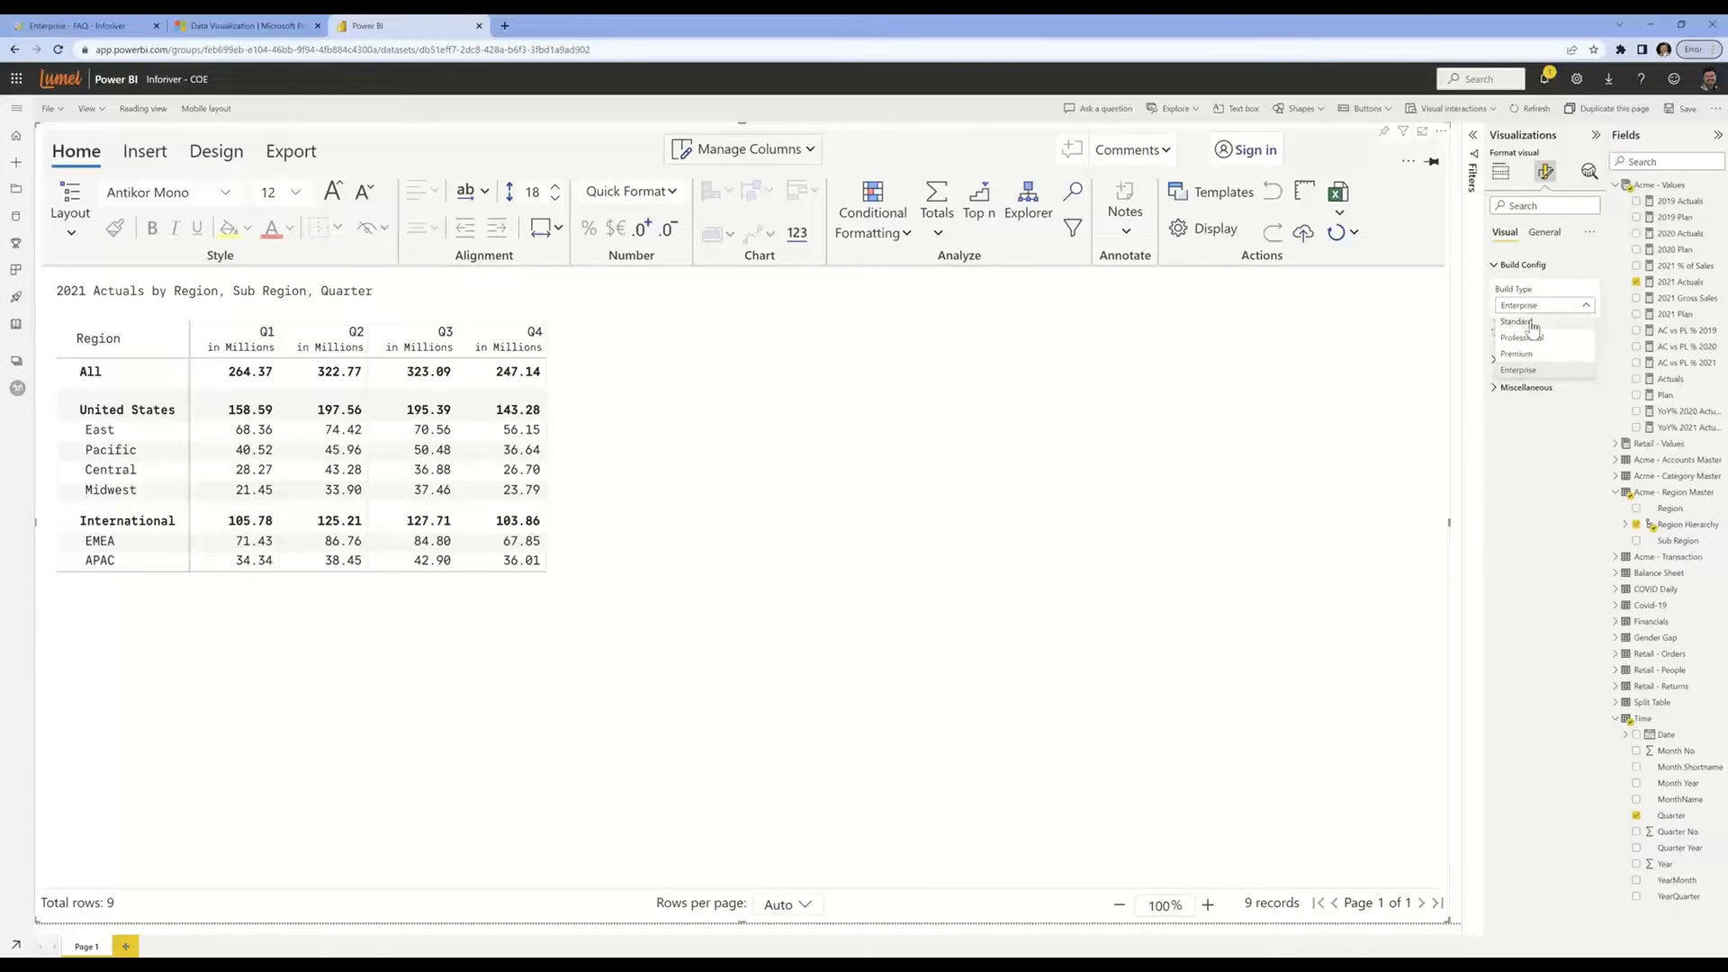
click(1531, 322)
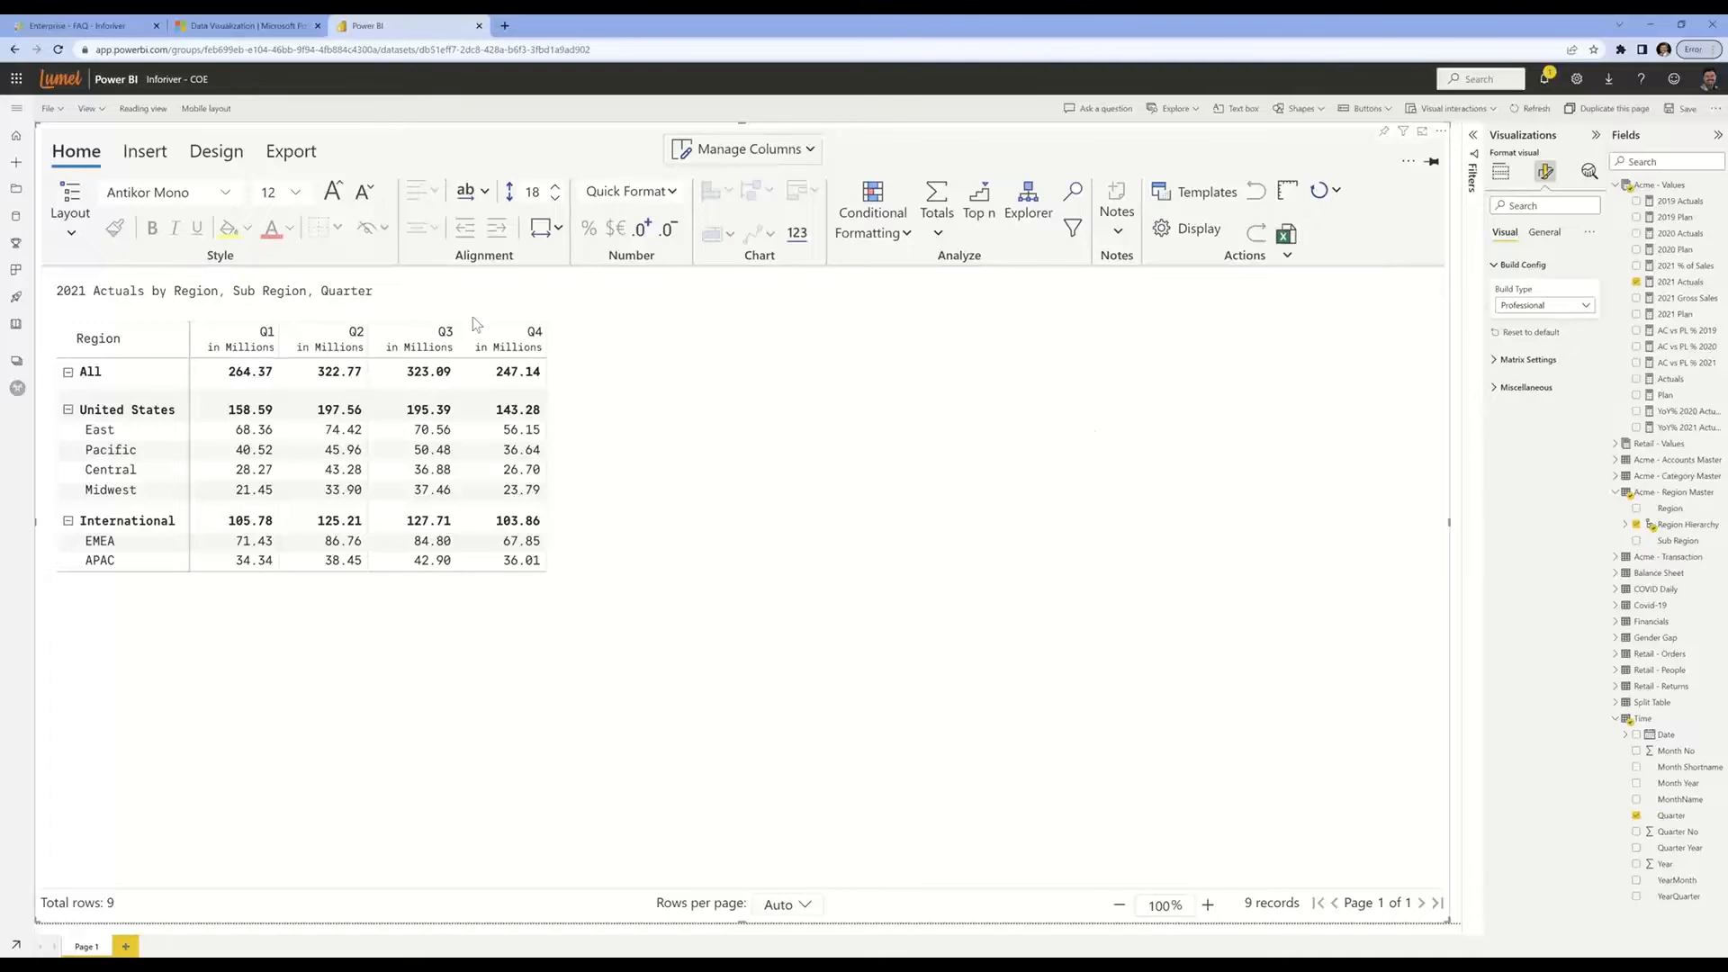
click(1558, 315)
click(1541, 357)
Examine the export, design and insert options of the Premium build, including its data input types
click(318, 176)
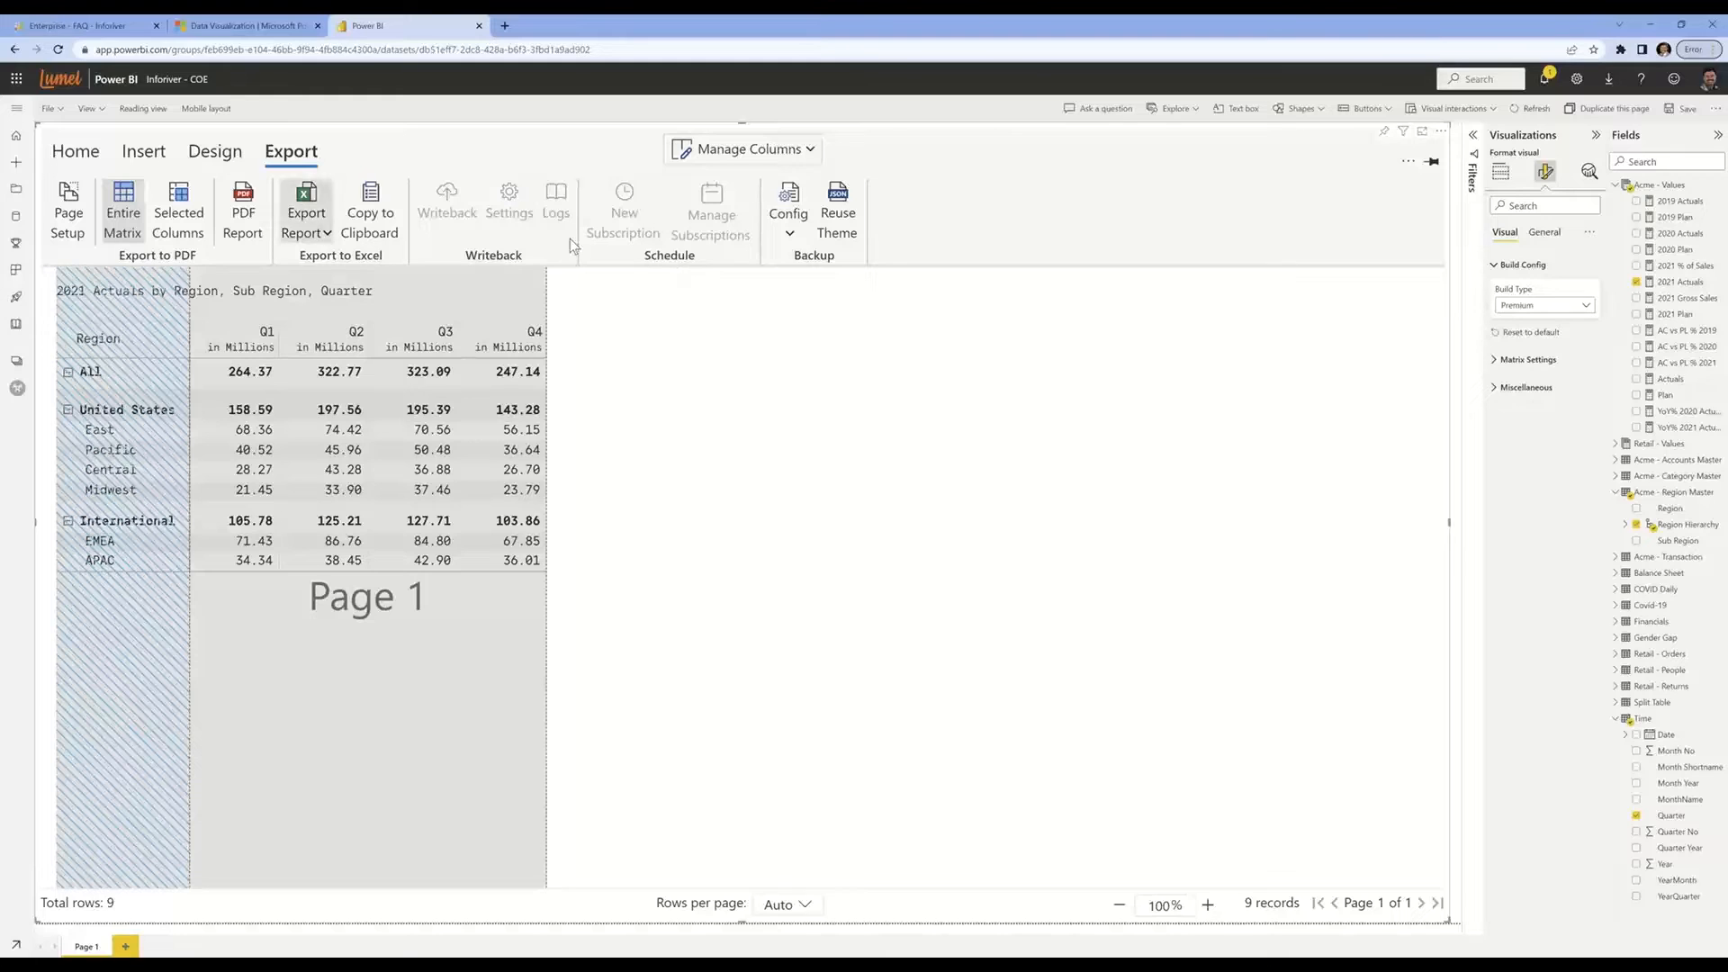
click(205, 153)
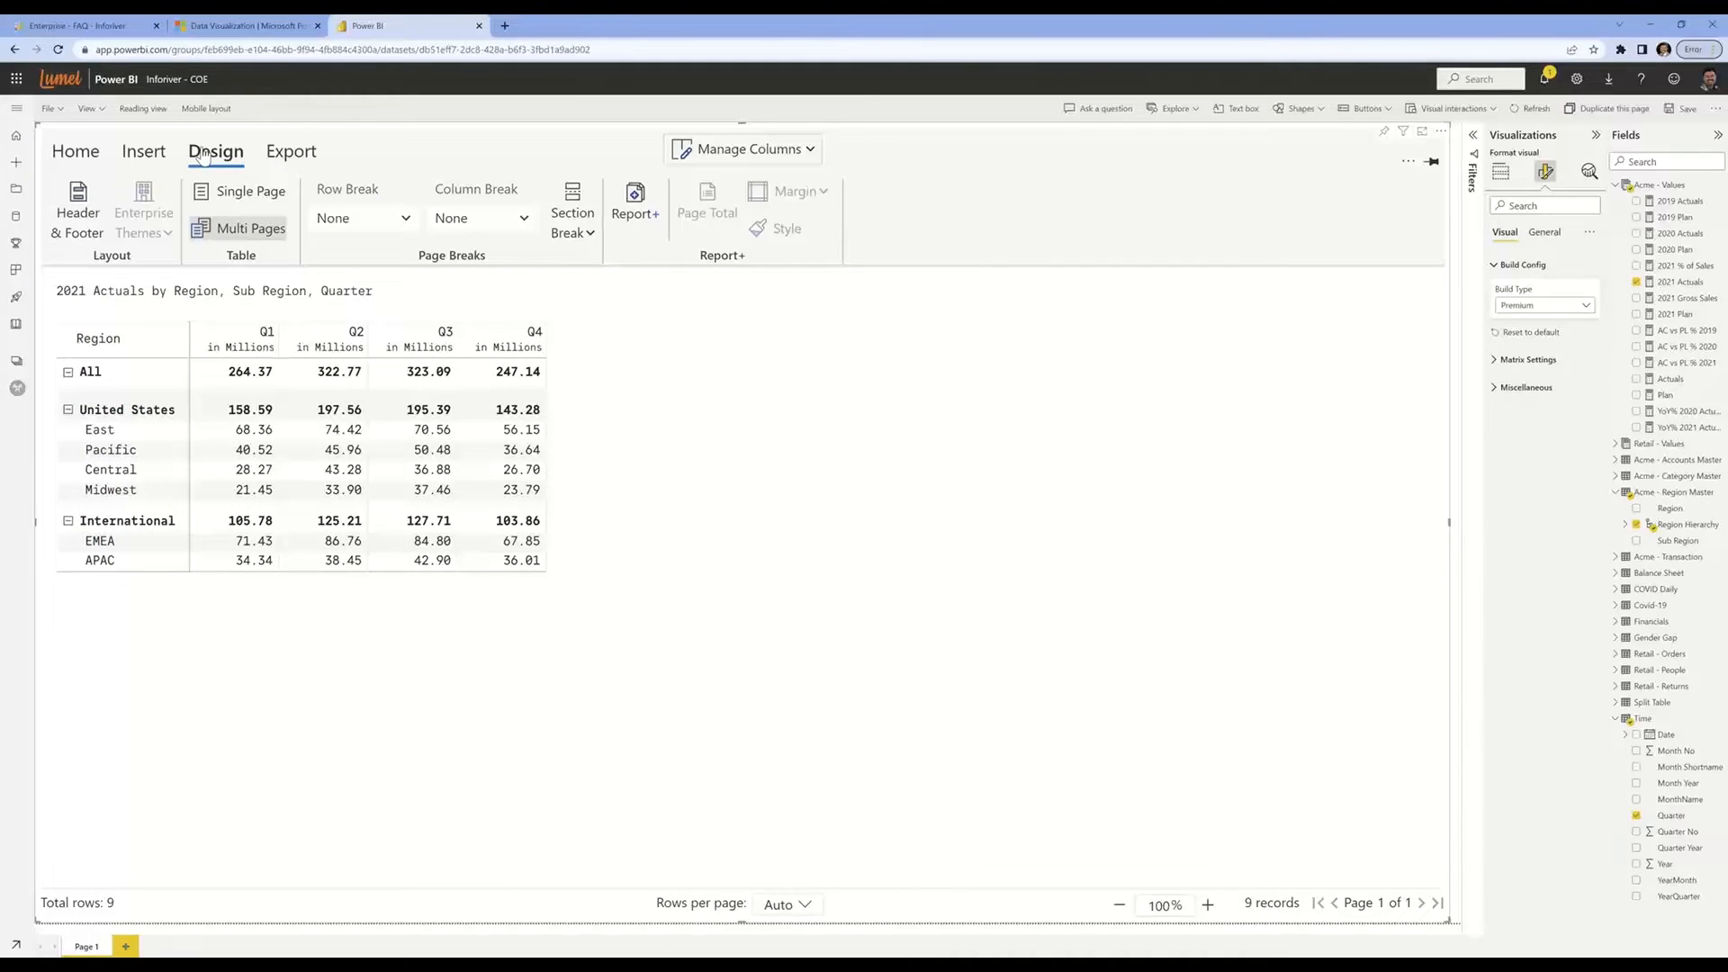
click(144, 155)
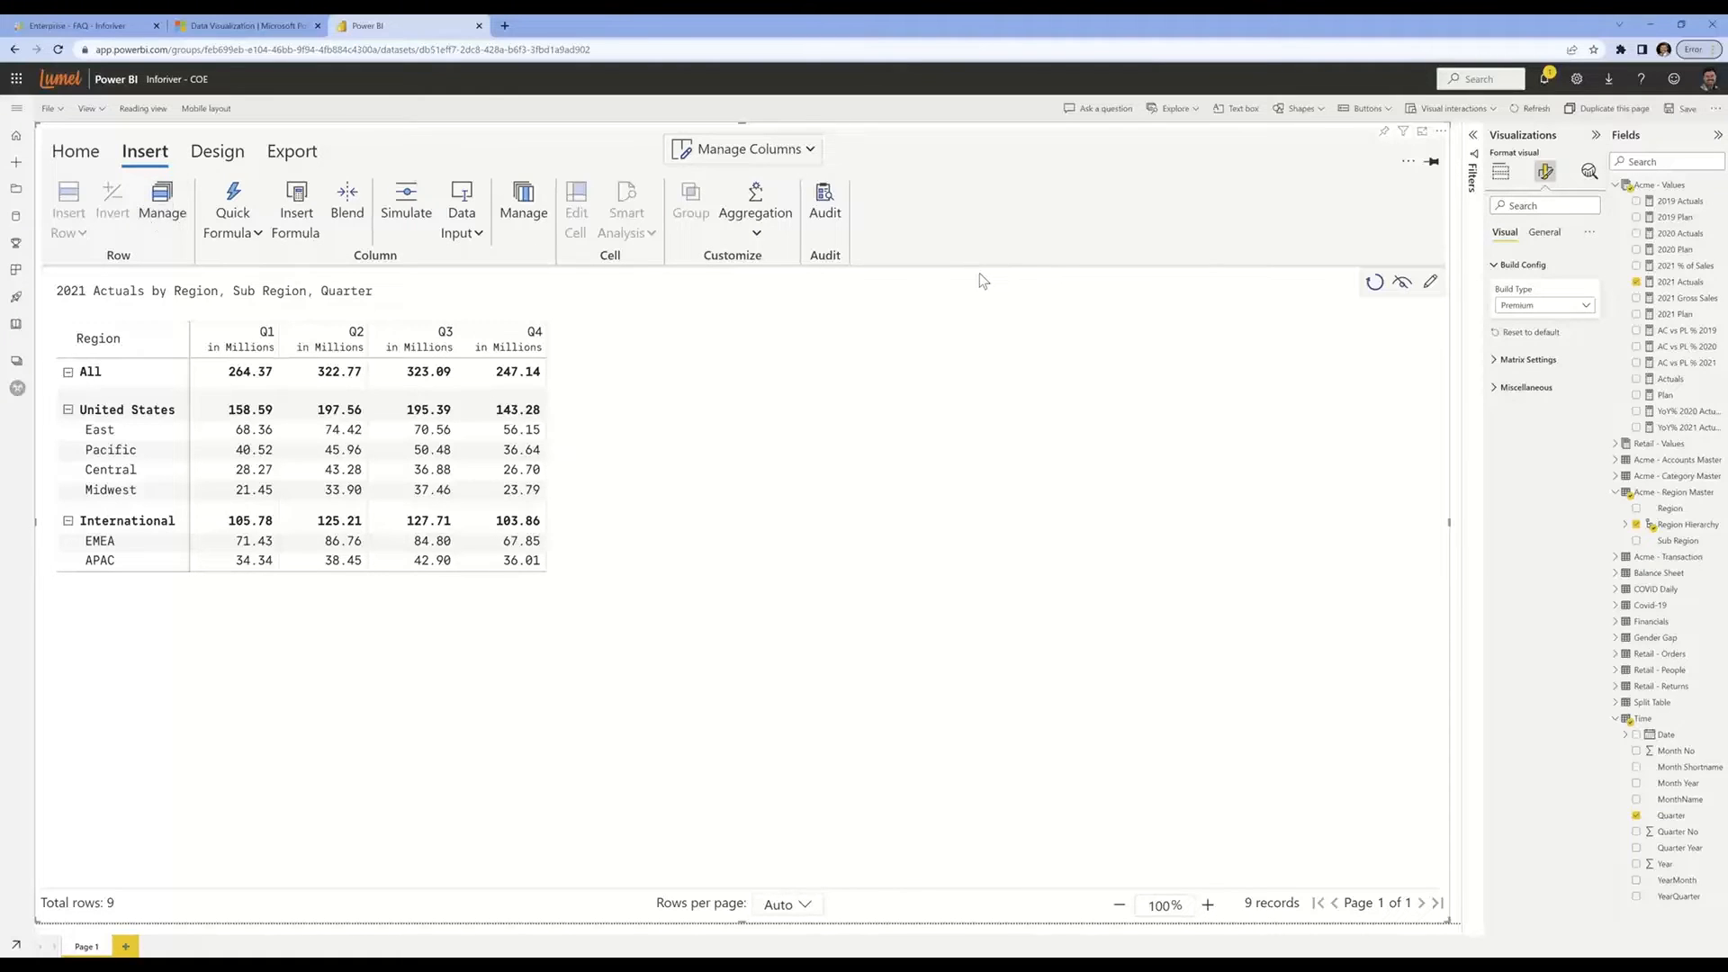
click(460, 245)
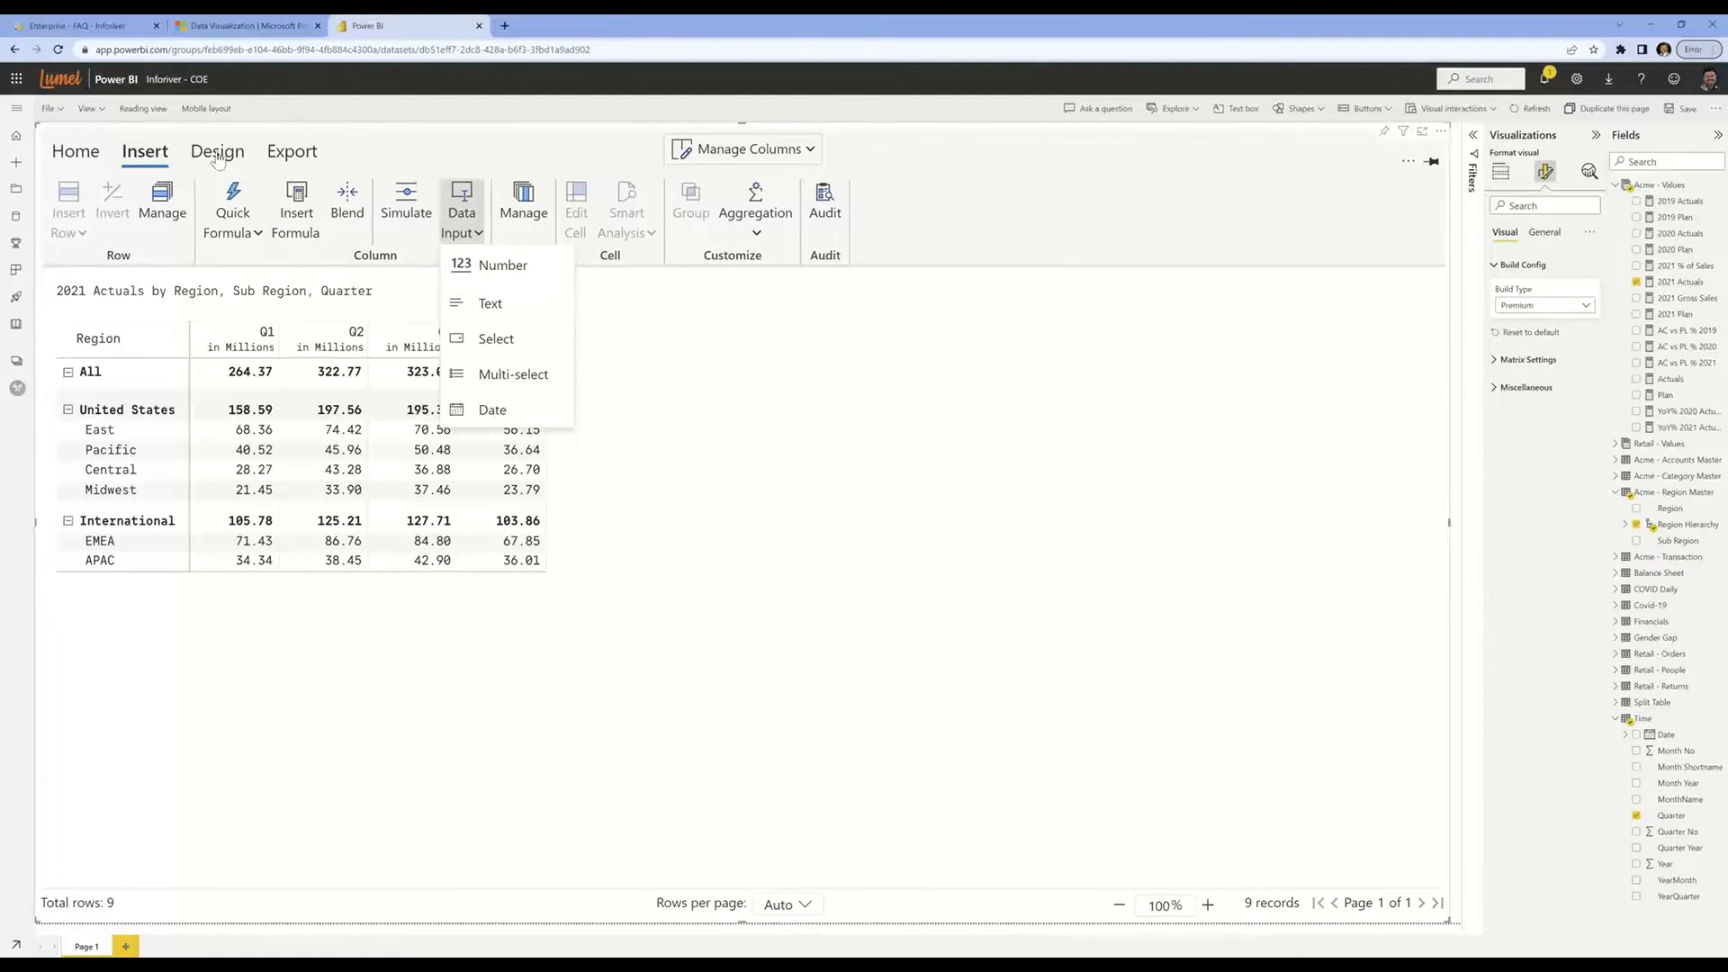
click(294, 161)
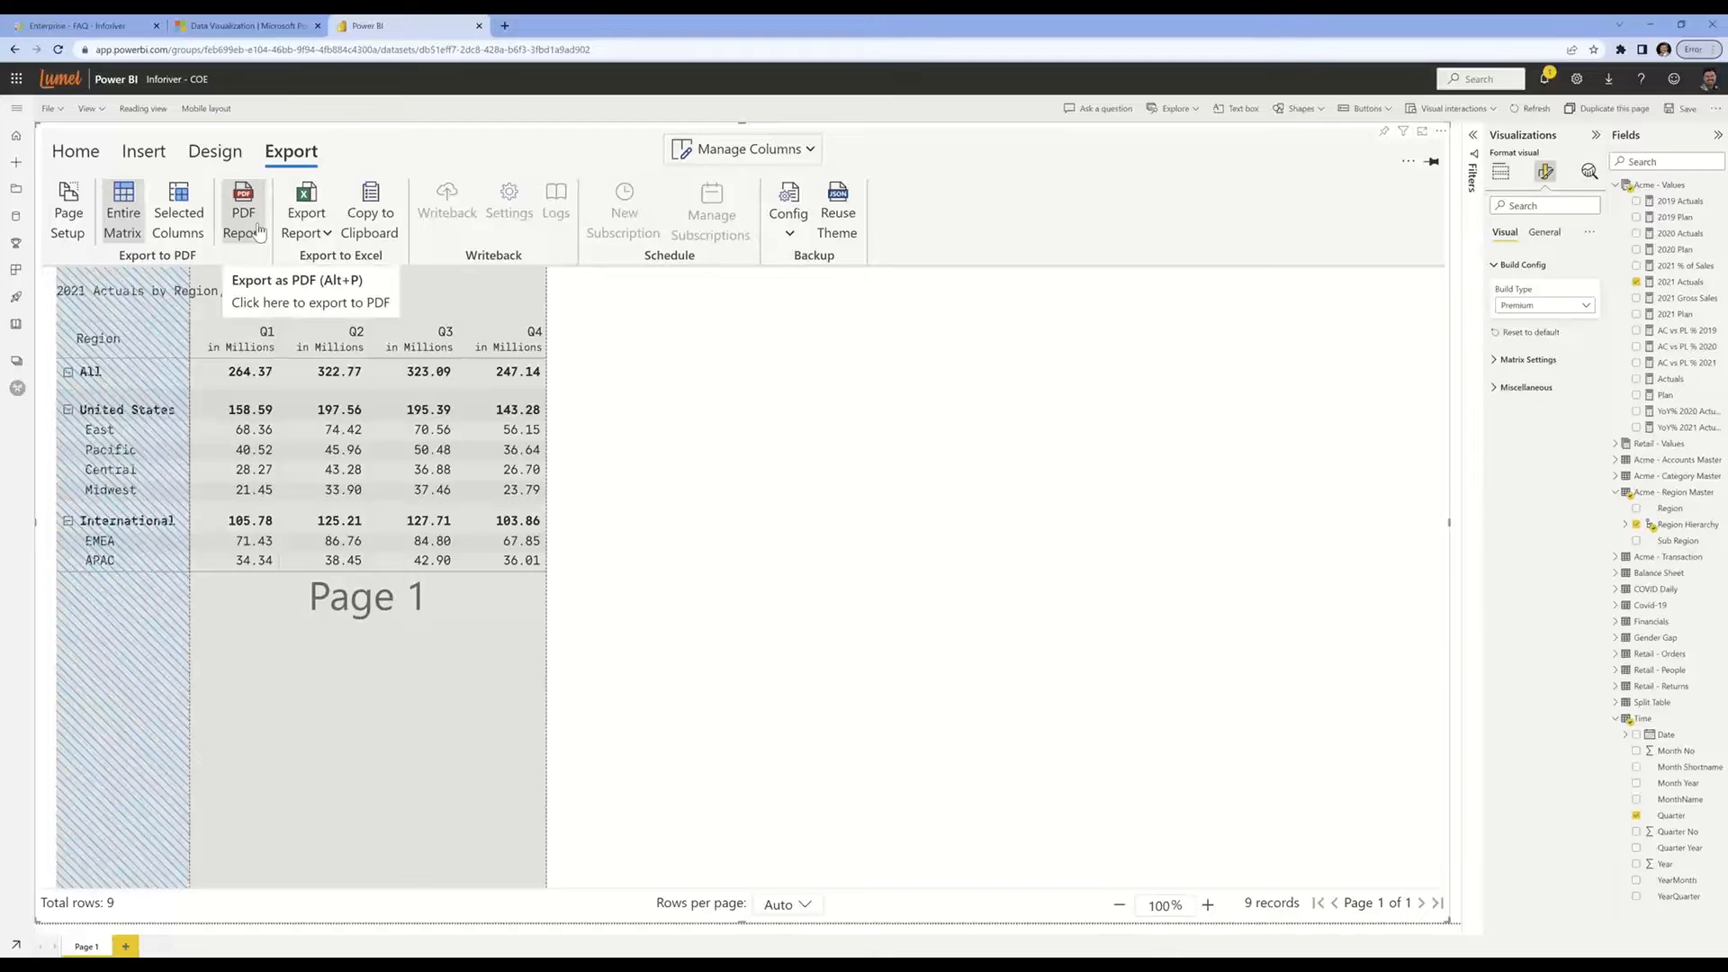
Set the visual's build type to Enterprise and check its writeback, scheduling and commenting options
click(1549, 305)
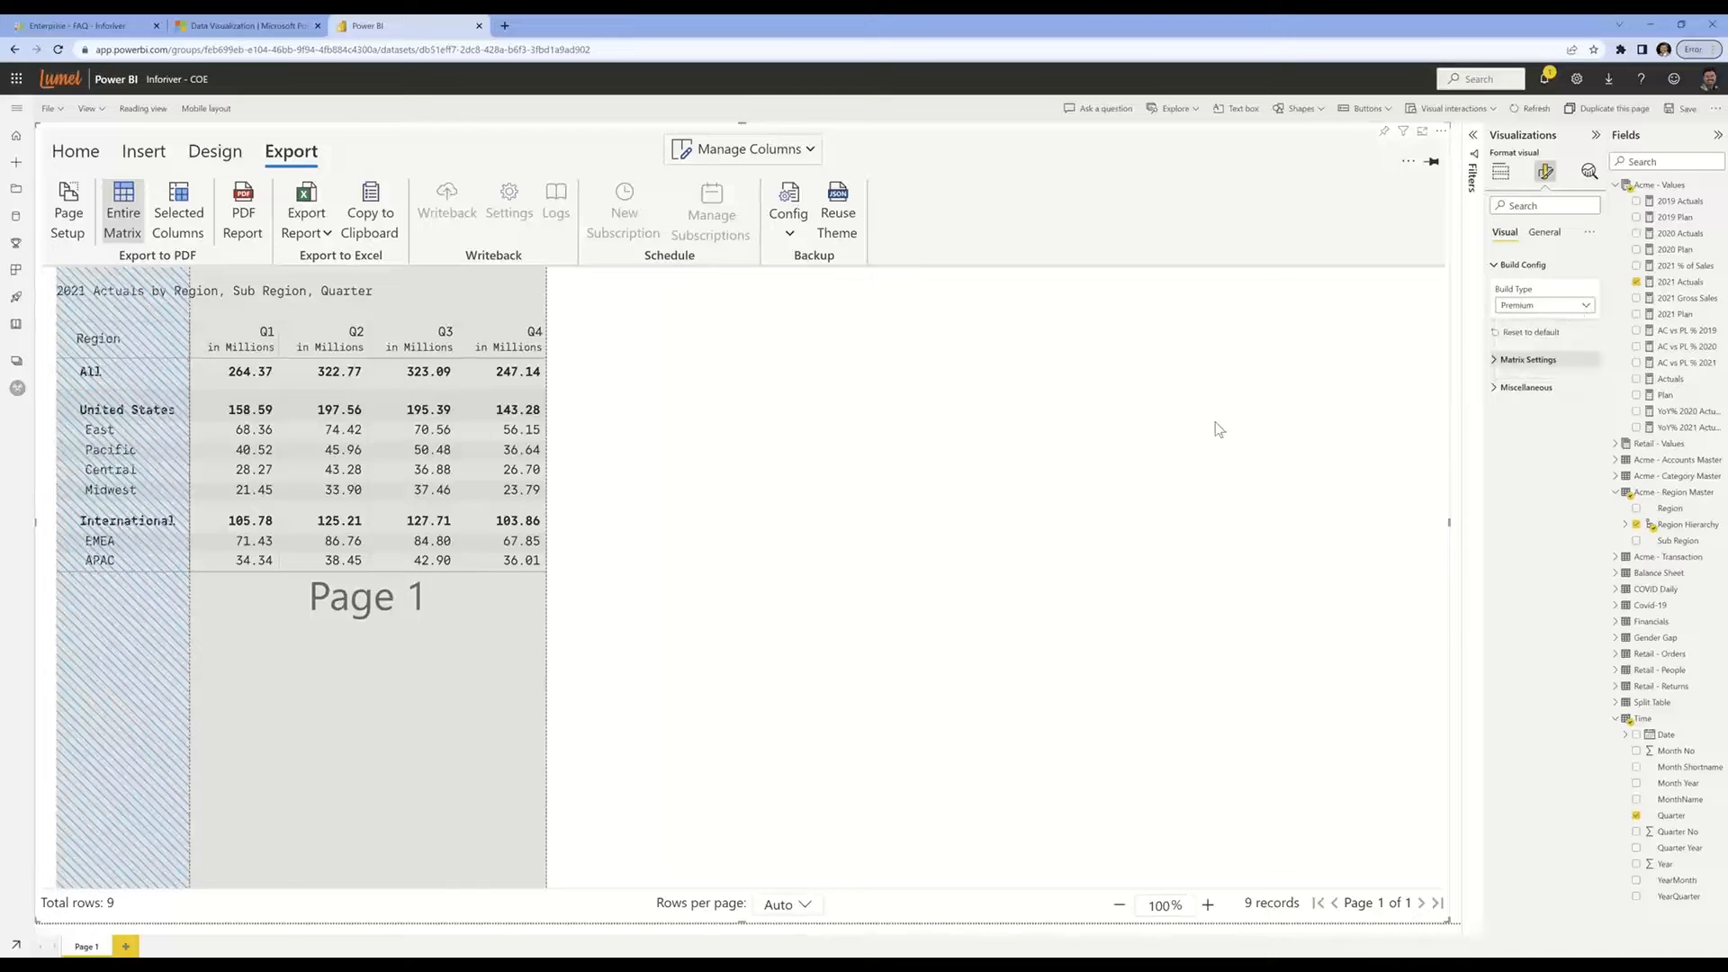
click(1530, 370)
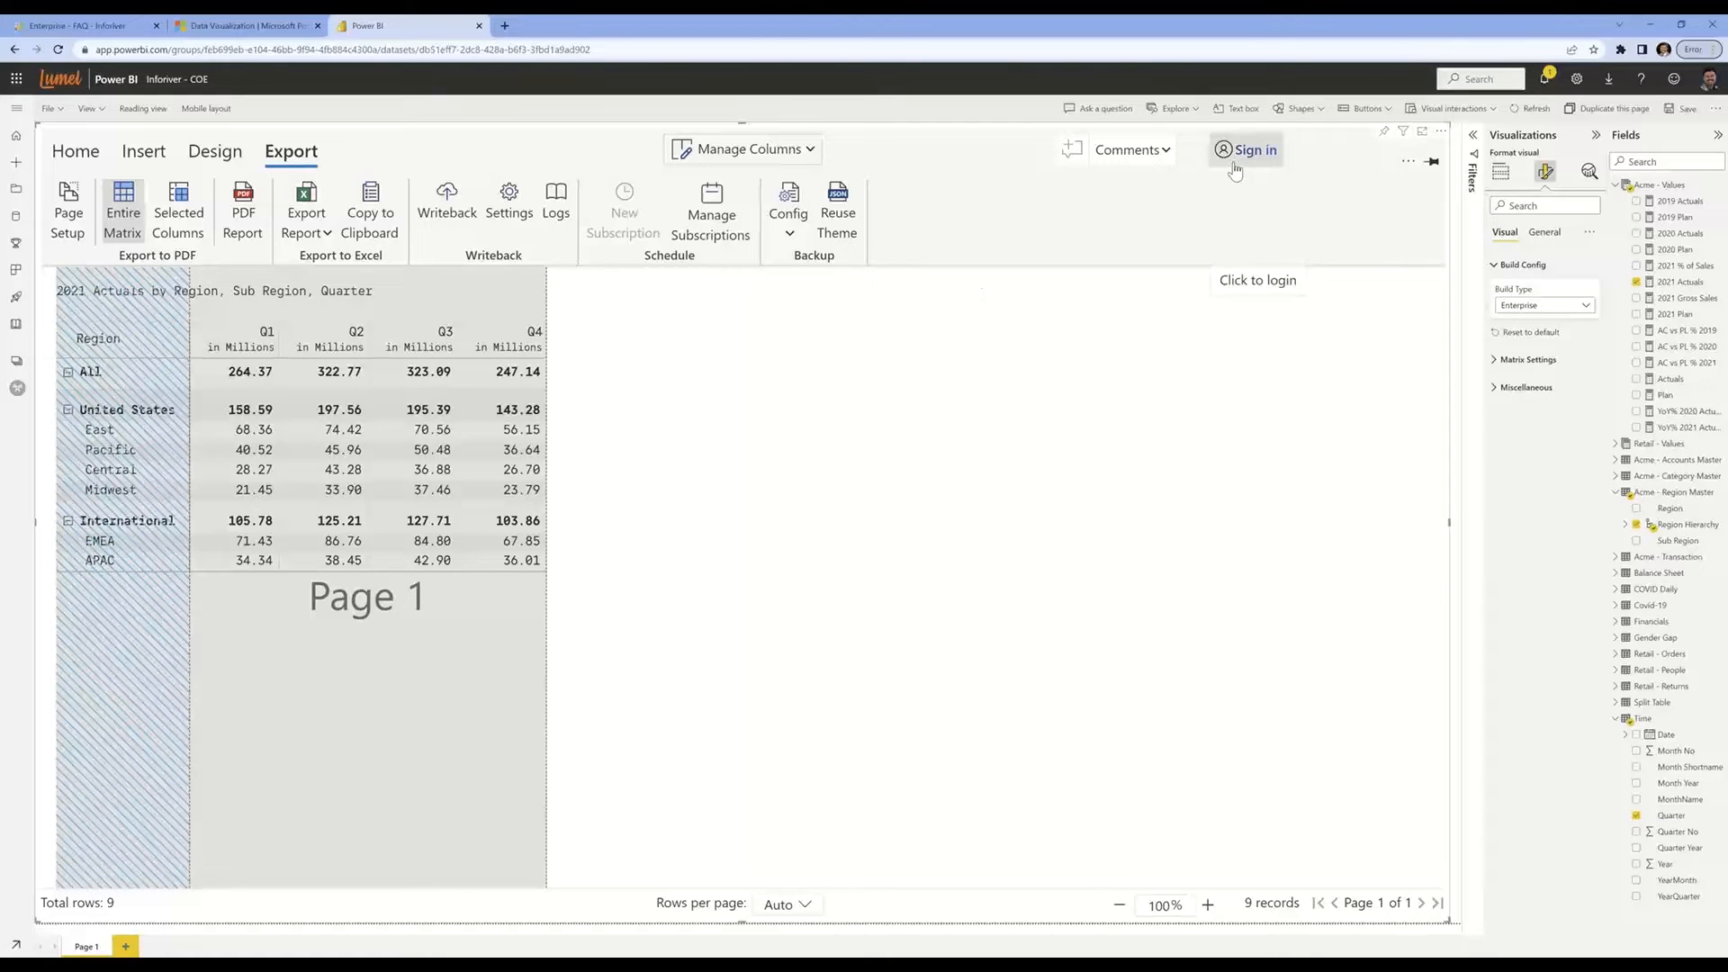
click(1116, 168)
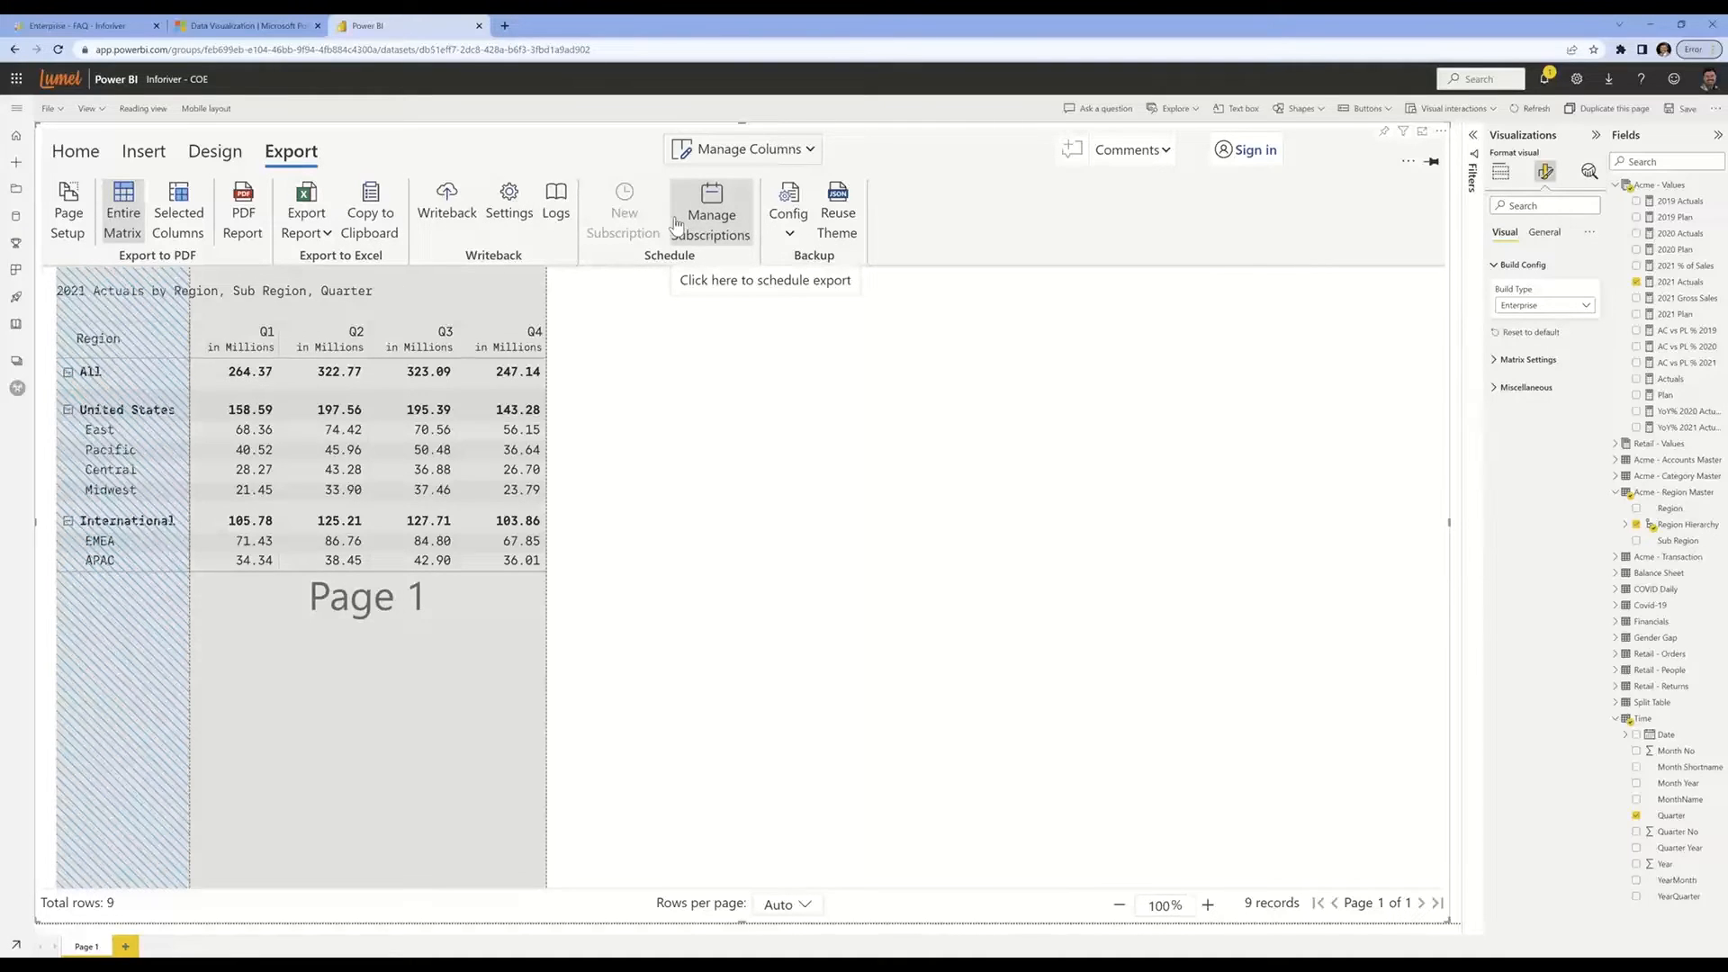
Sign in to Inforiver from within the visual
click(78, 153)
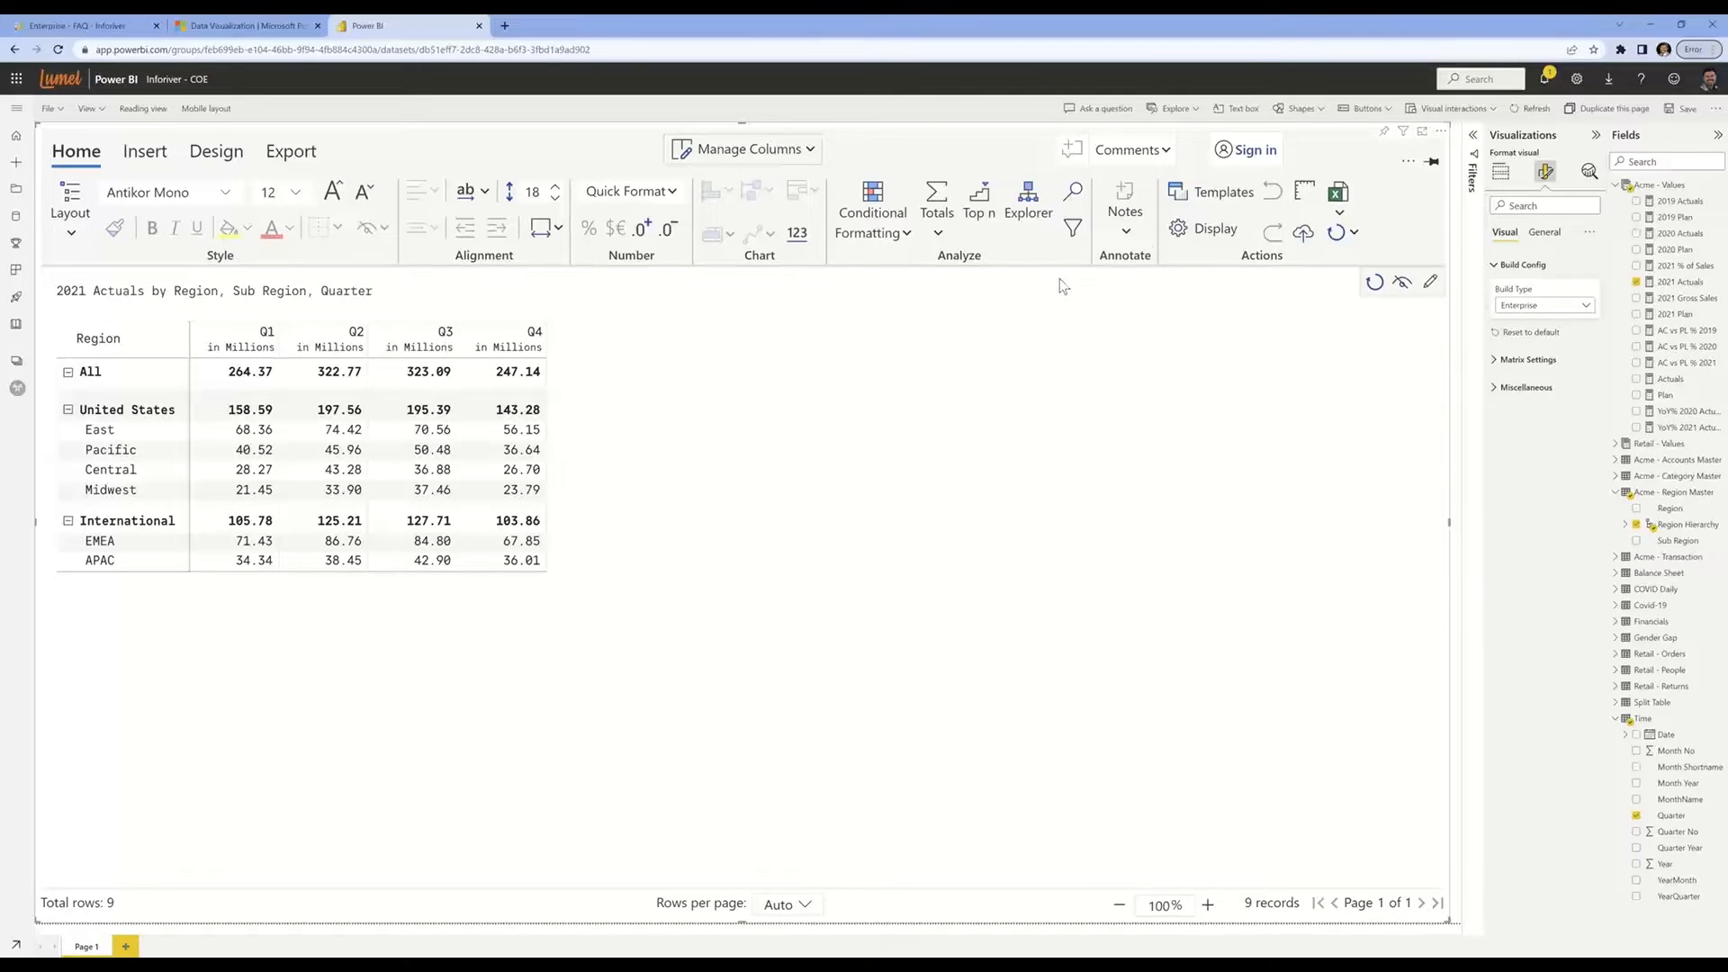
click(1246, 150)
click(750, 562)
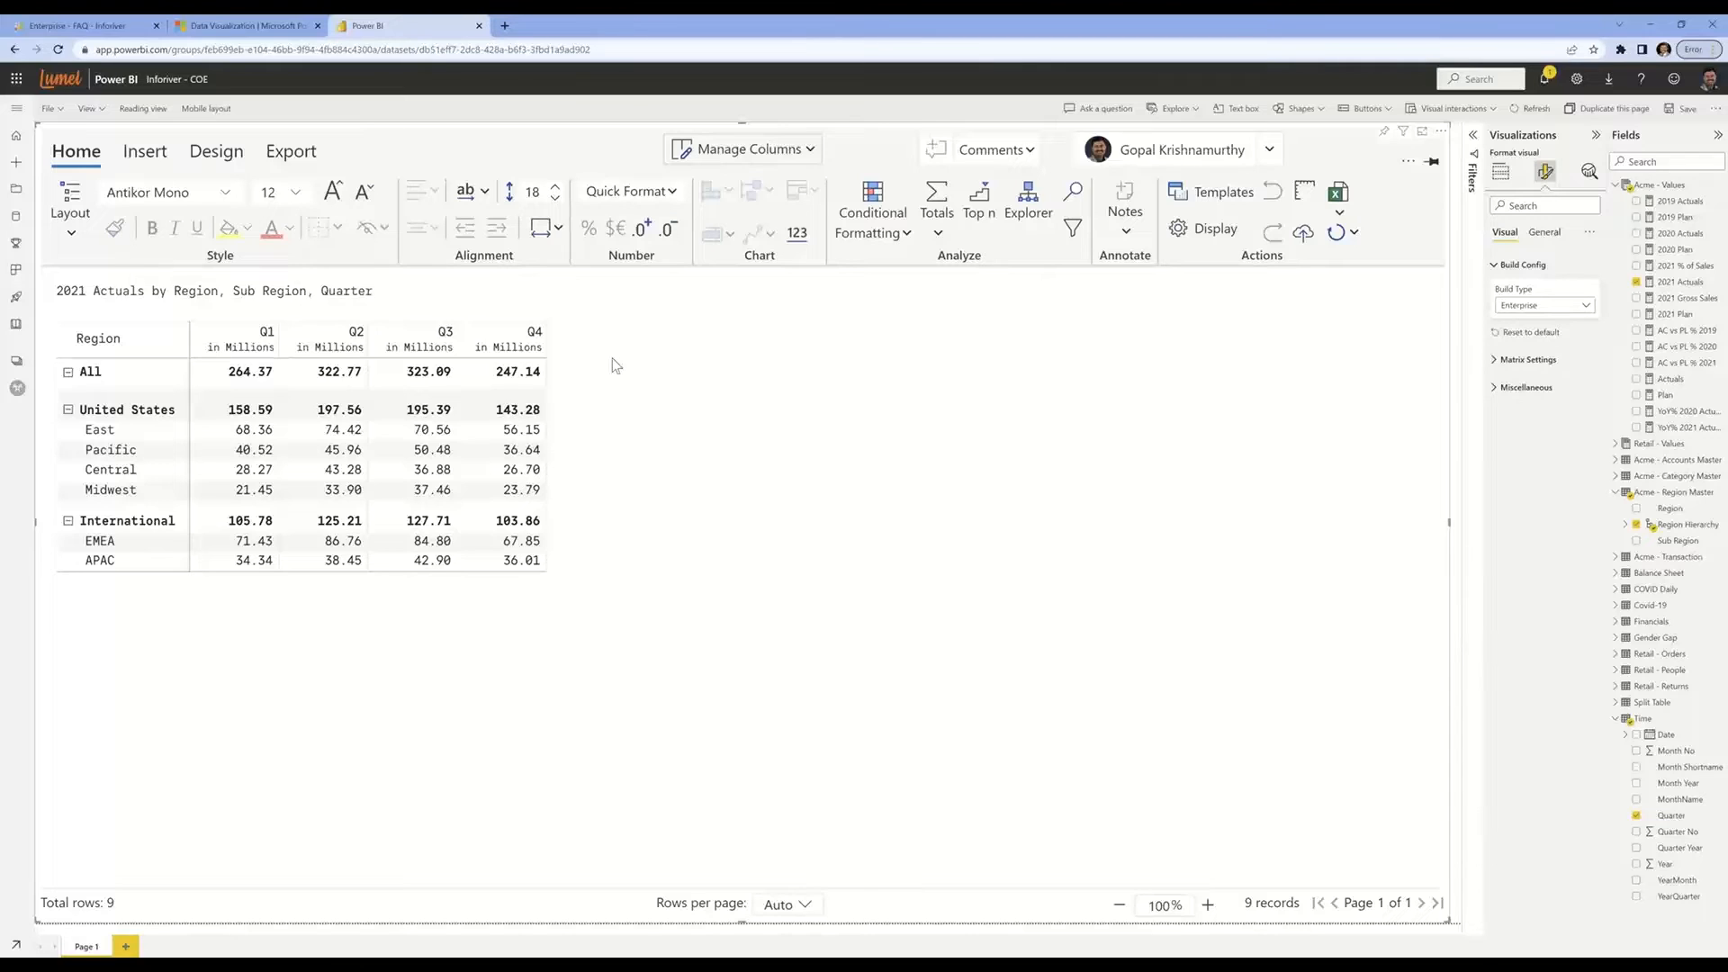
Start a Number data input as a visual measure beside 2021 Actuals and title it 2022 Budget
click(147, 153)
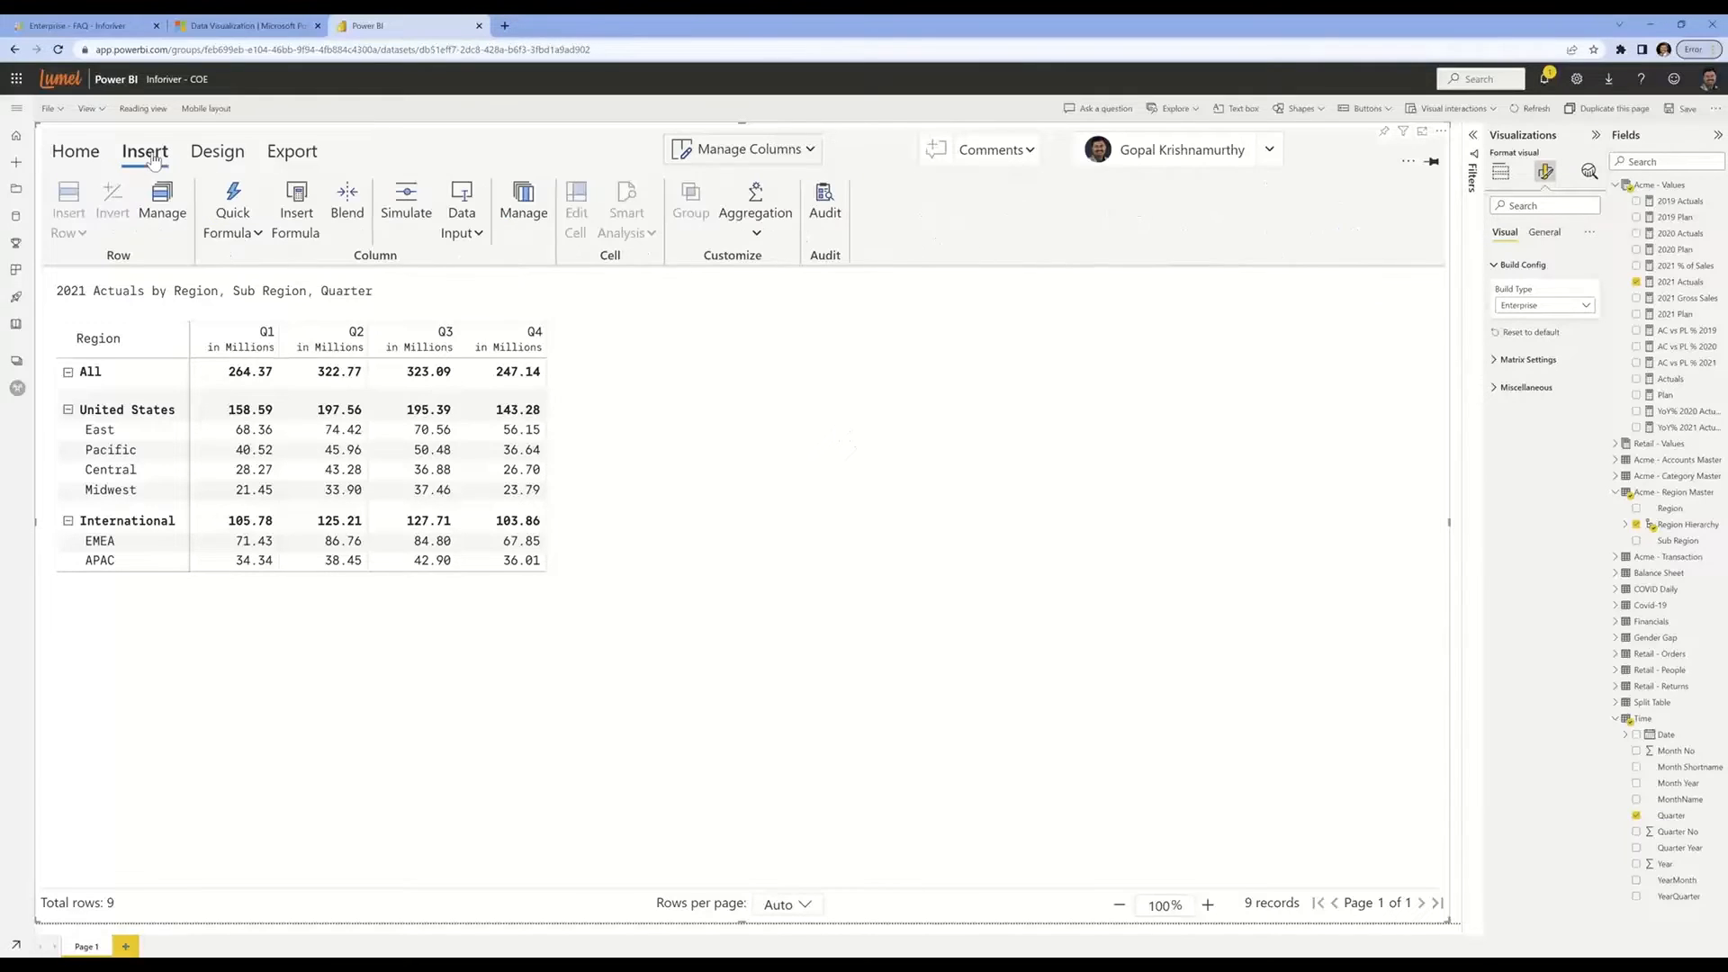
click(462, 229)
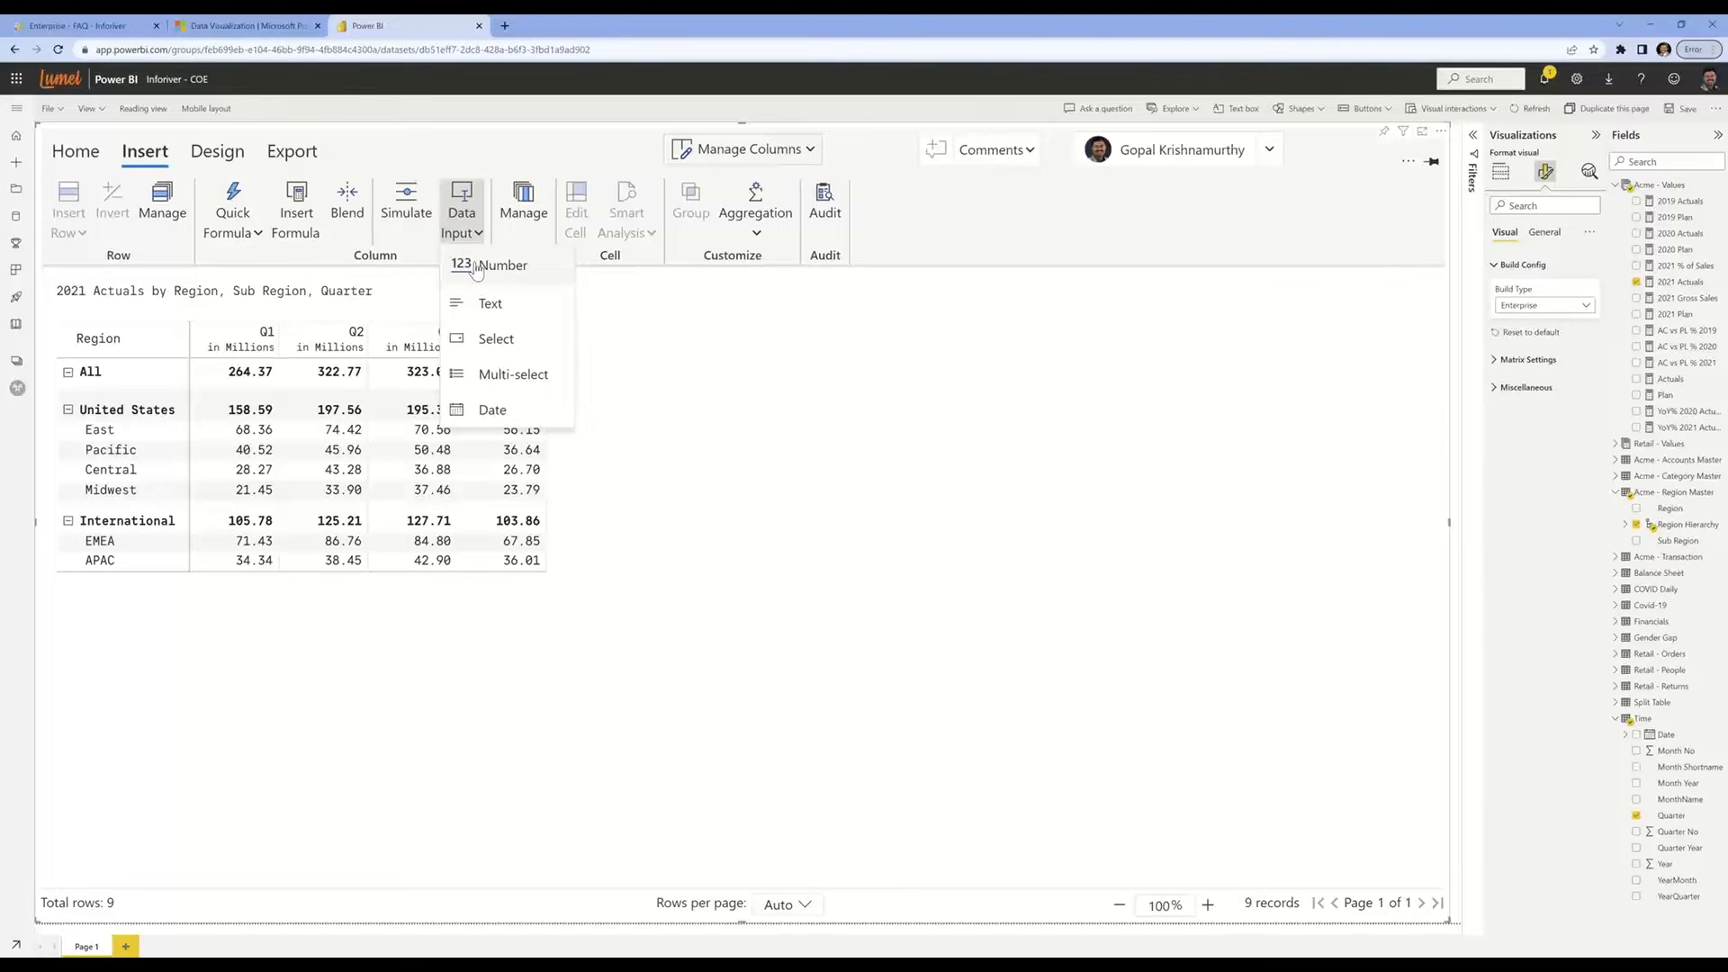
click(477, 270)
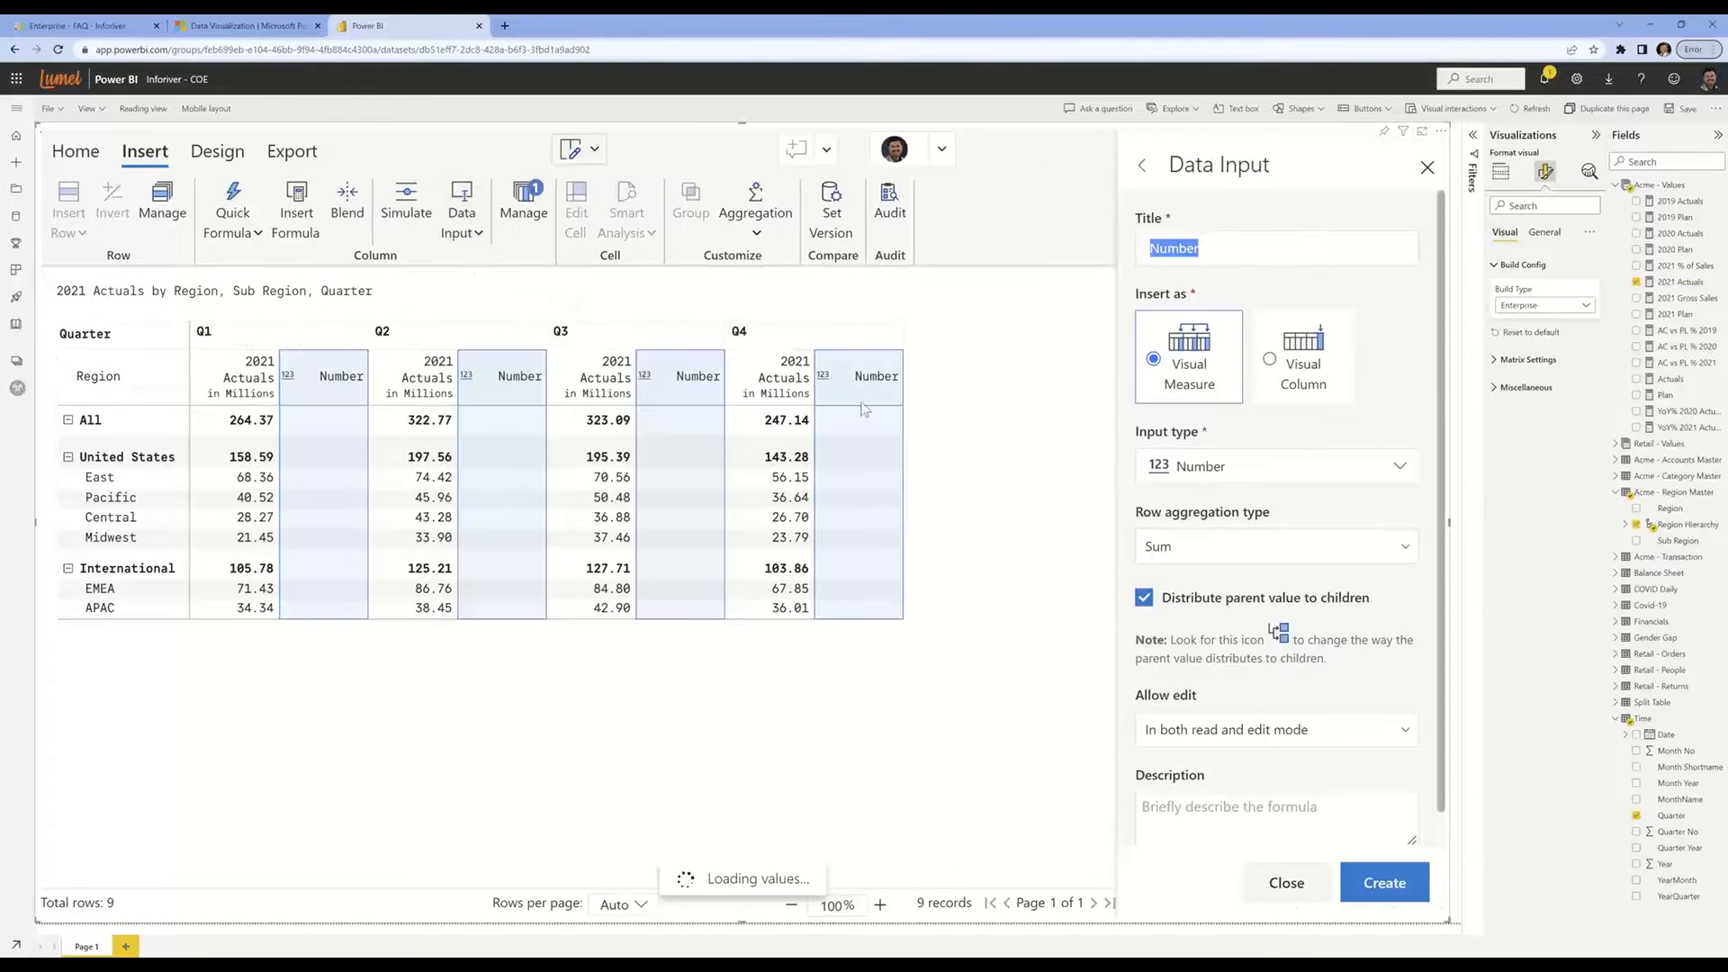
text(2022 )
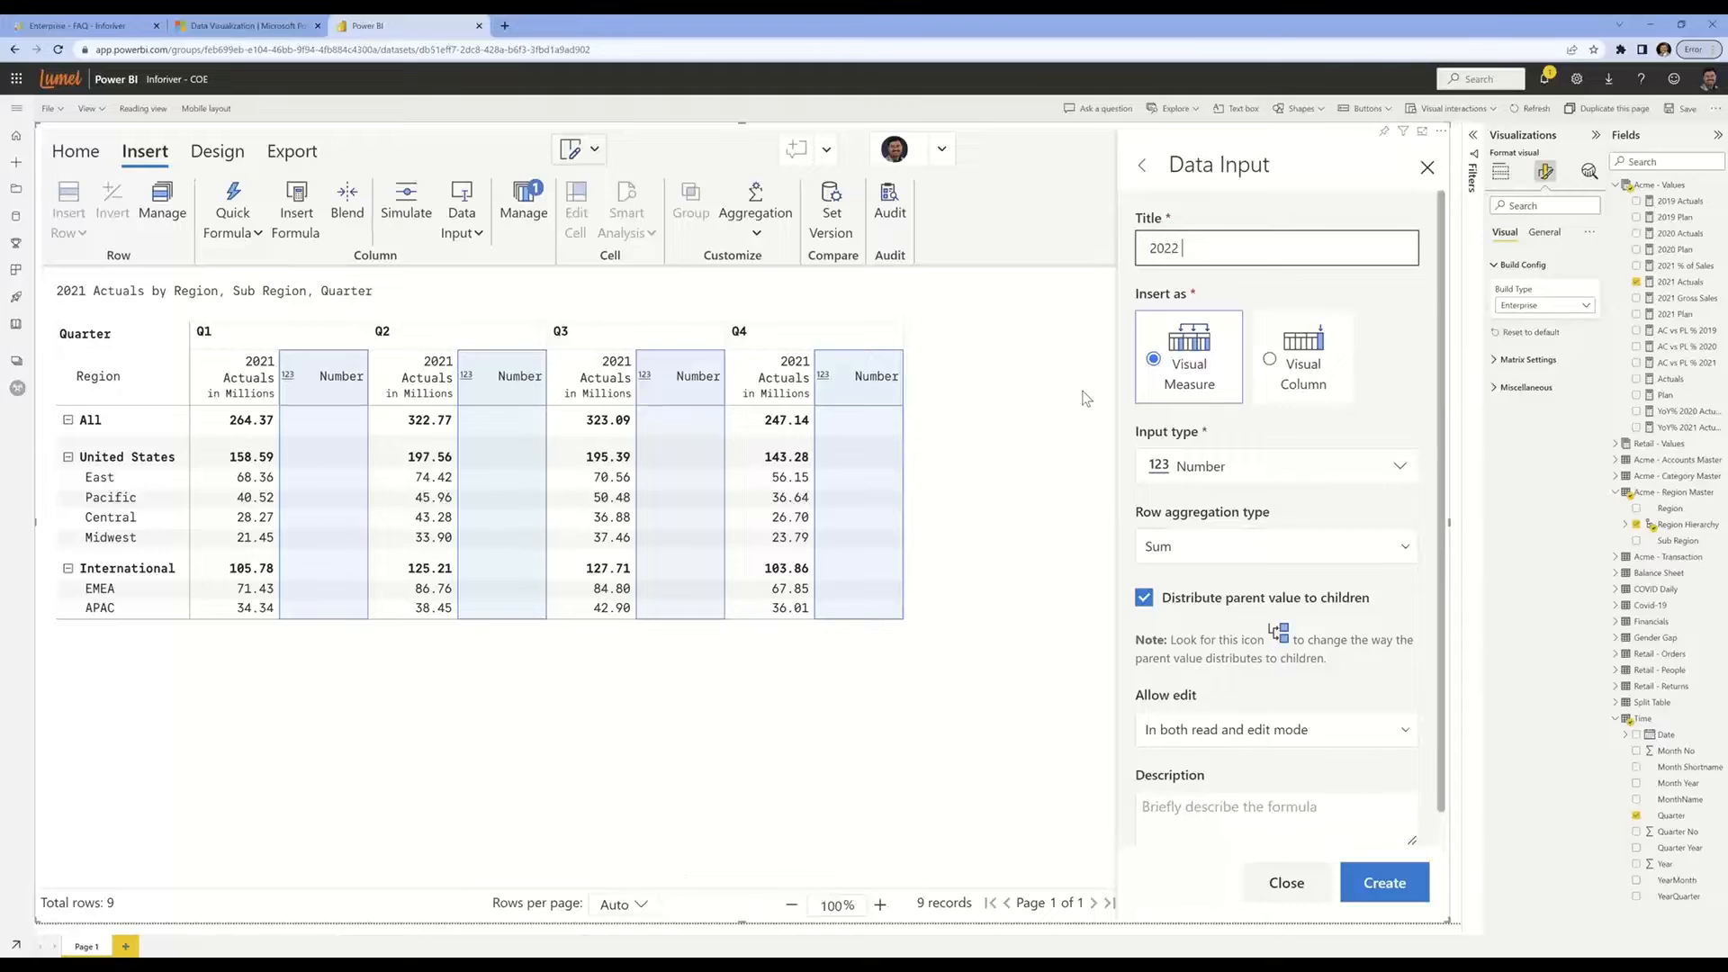
text(Budget)
Set the 2022 Budget input's edit permission to Based on formula
scroll(1252, 729, down, 1)
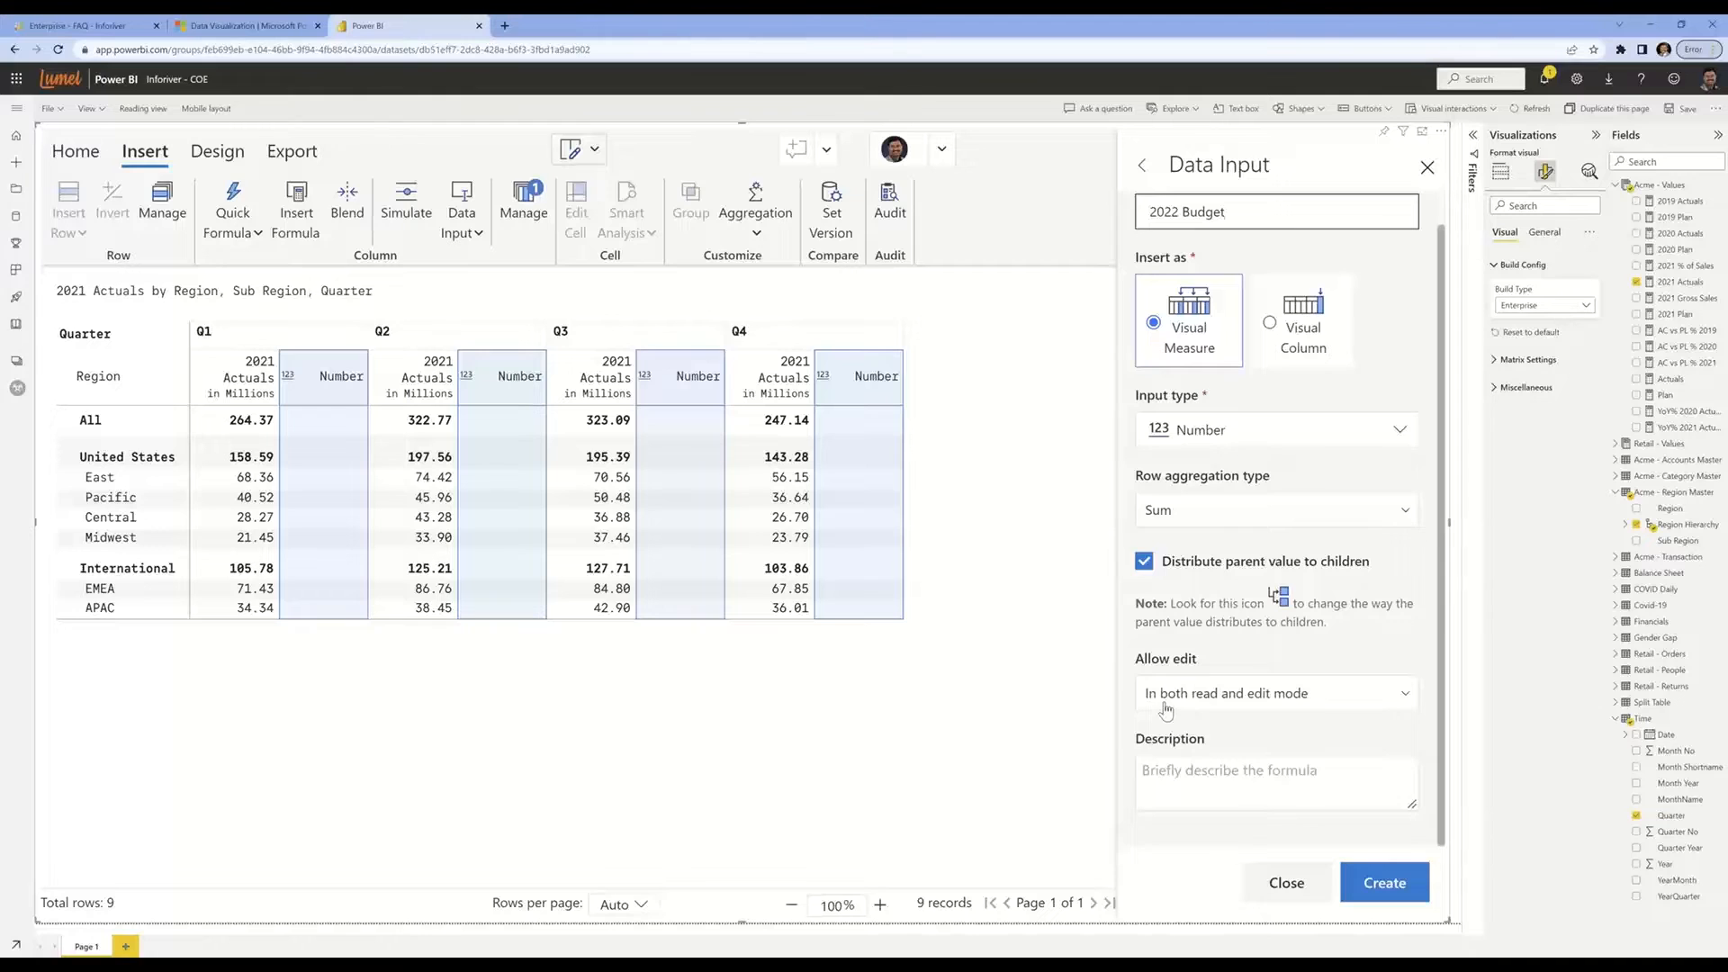
click(1209, 711)
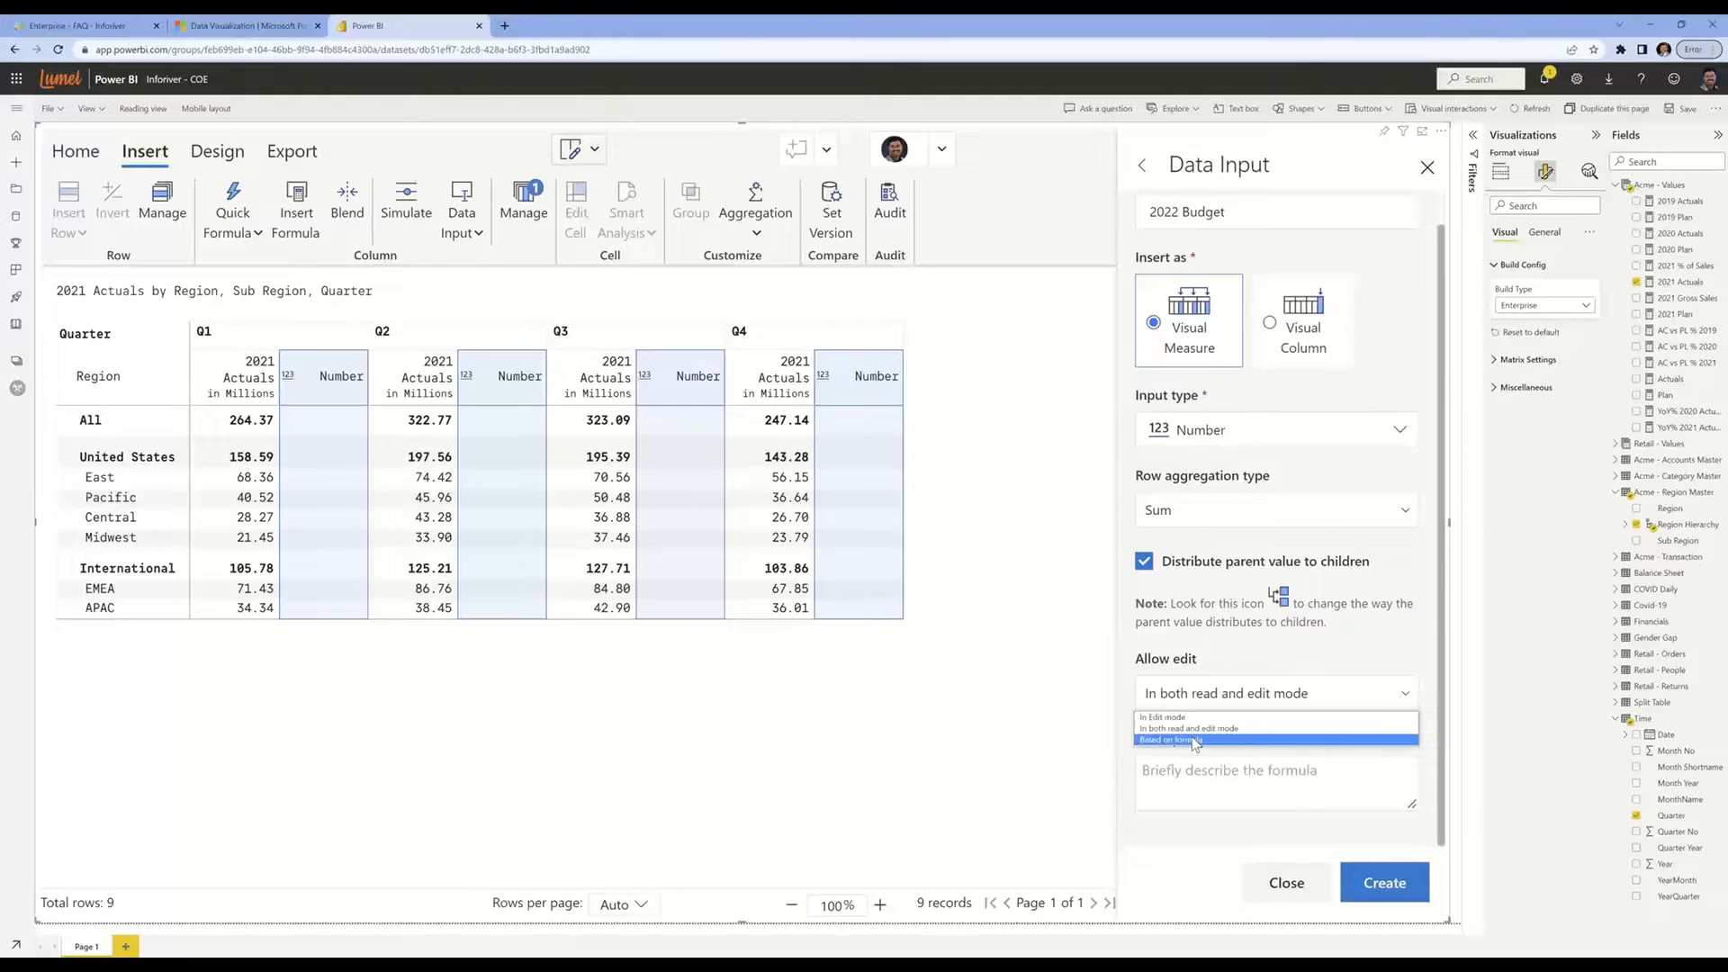
click(1195, 741)
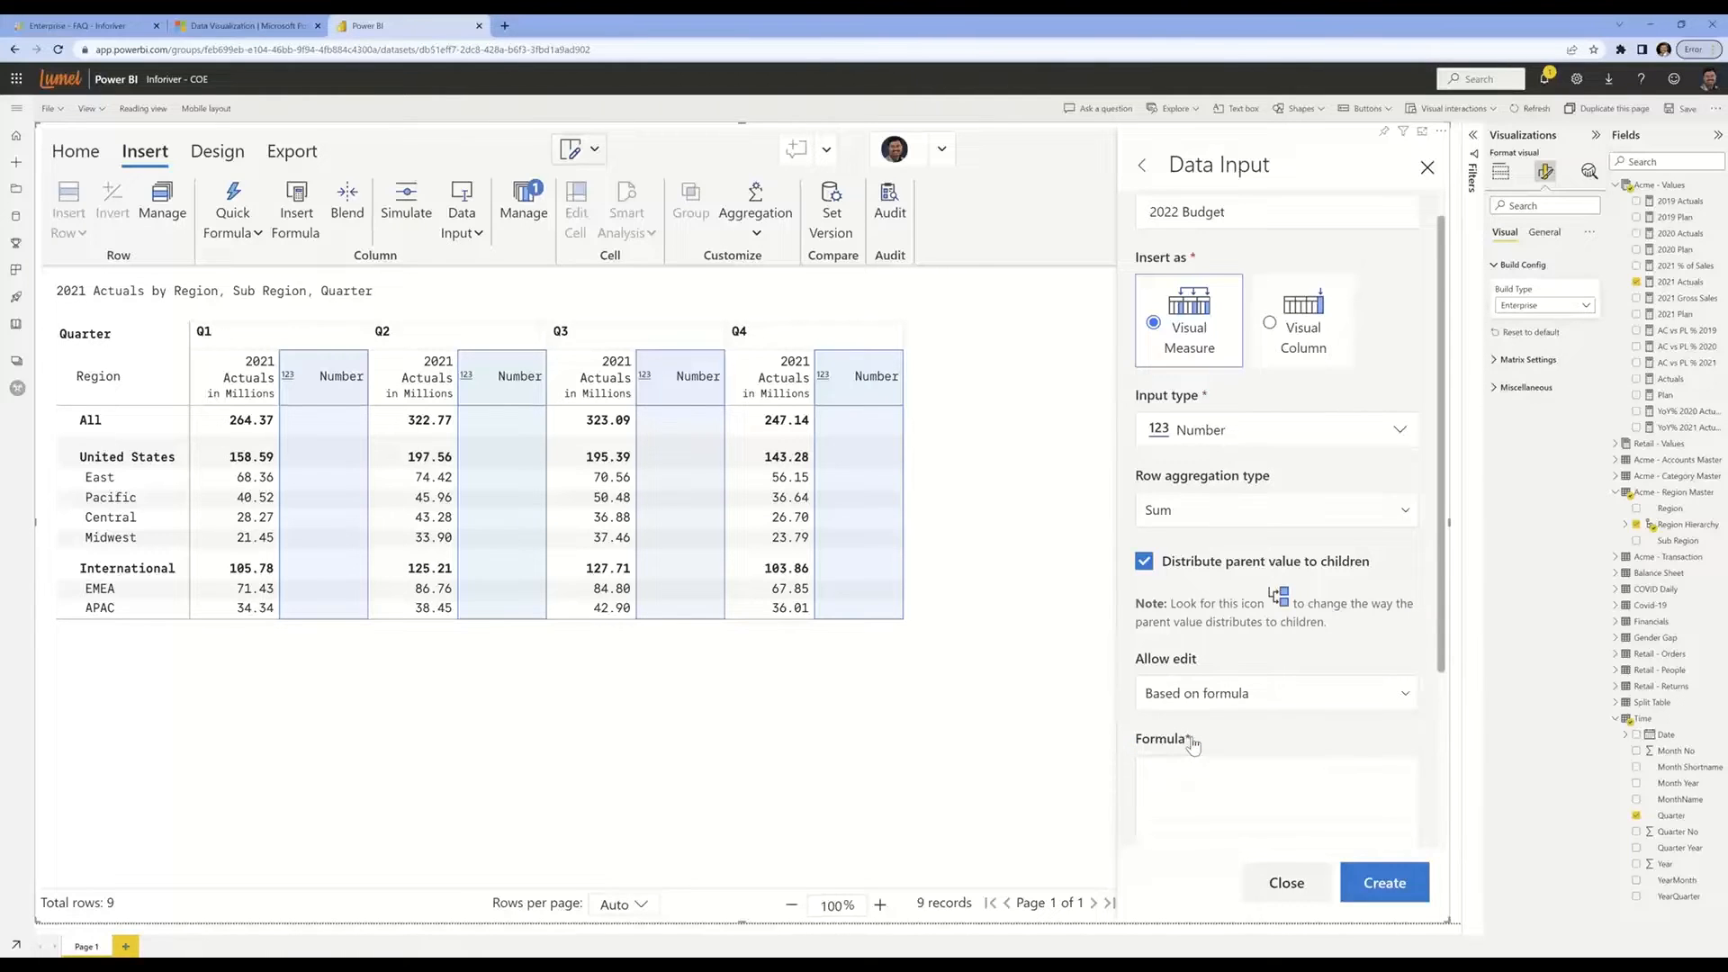
Allow the 2022 Budget input to be edited in both read and edit mode, and create the measure
scroll(1193, 738, down, 2)
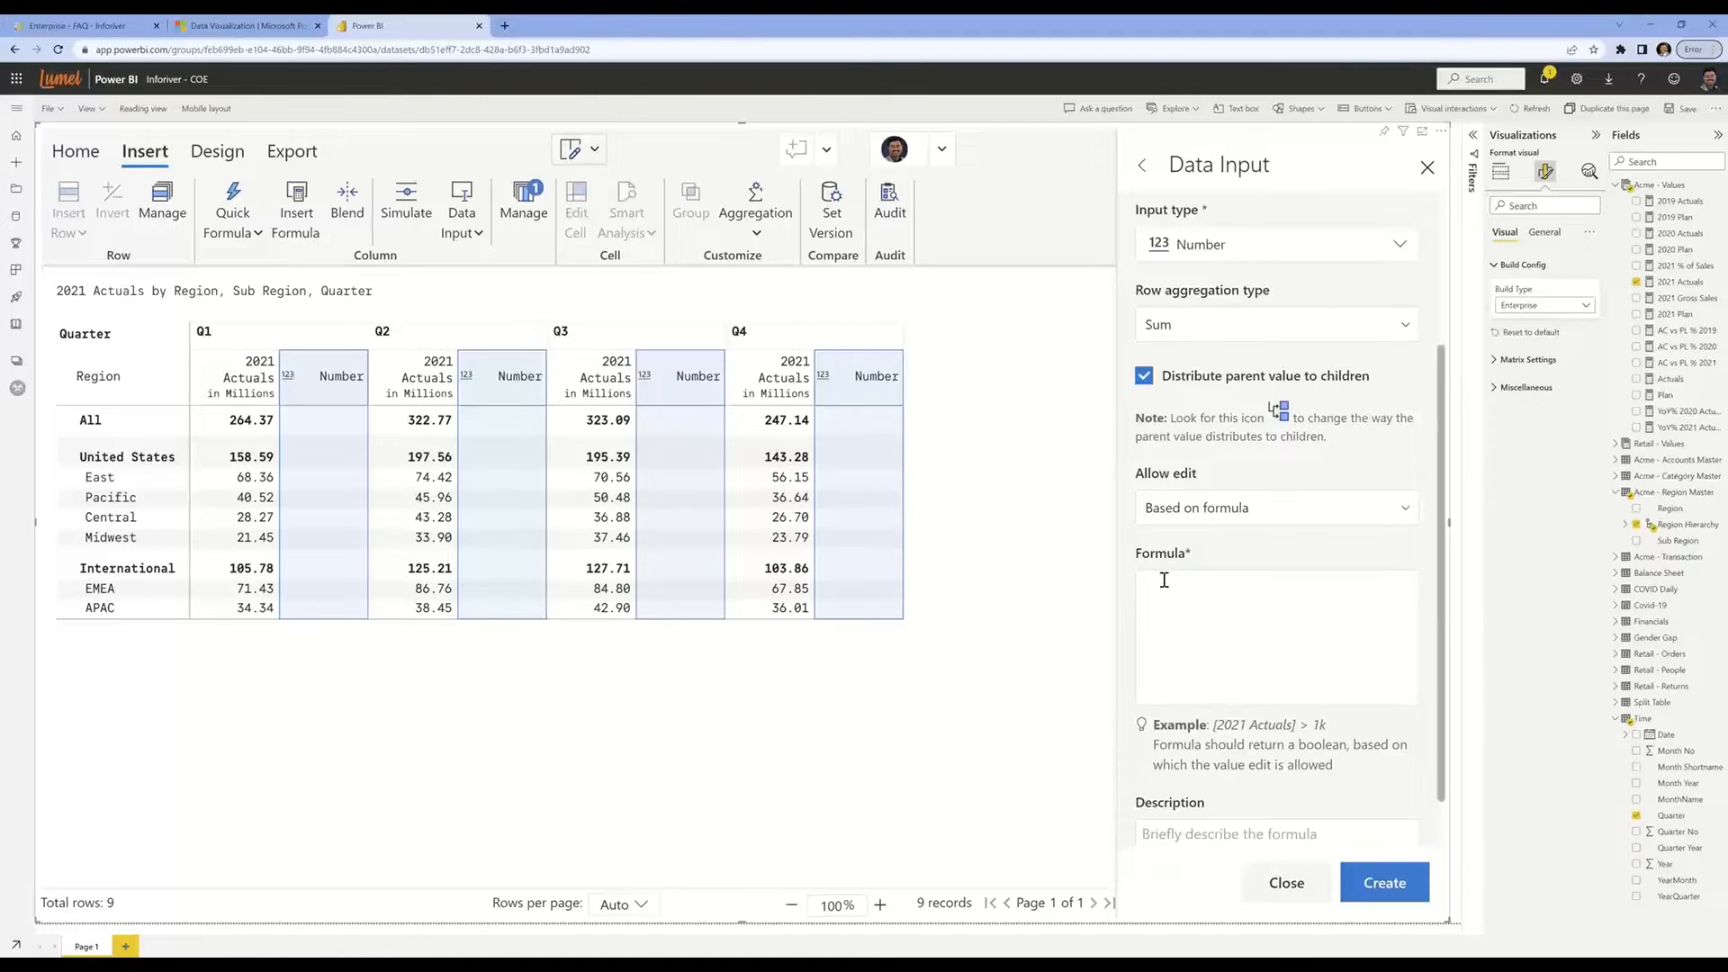
click(1251, 508)
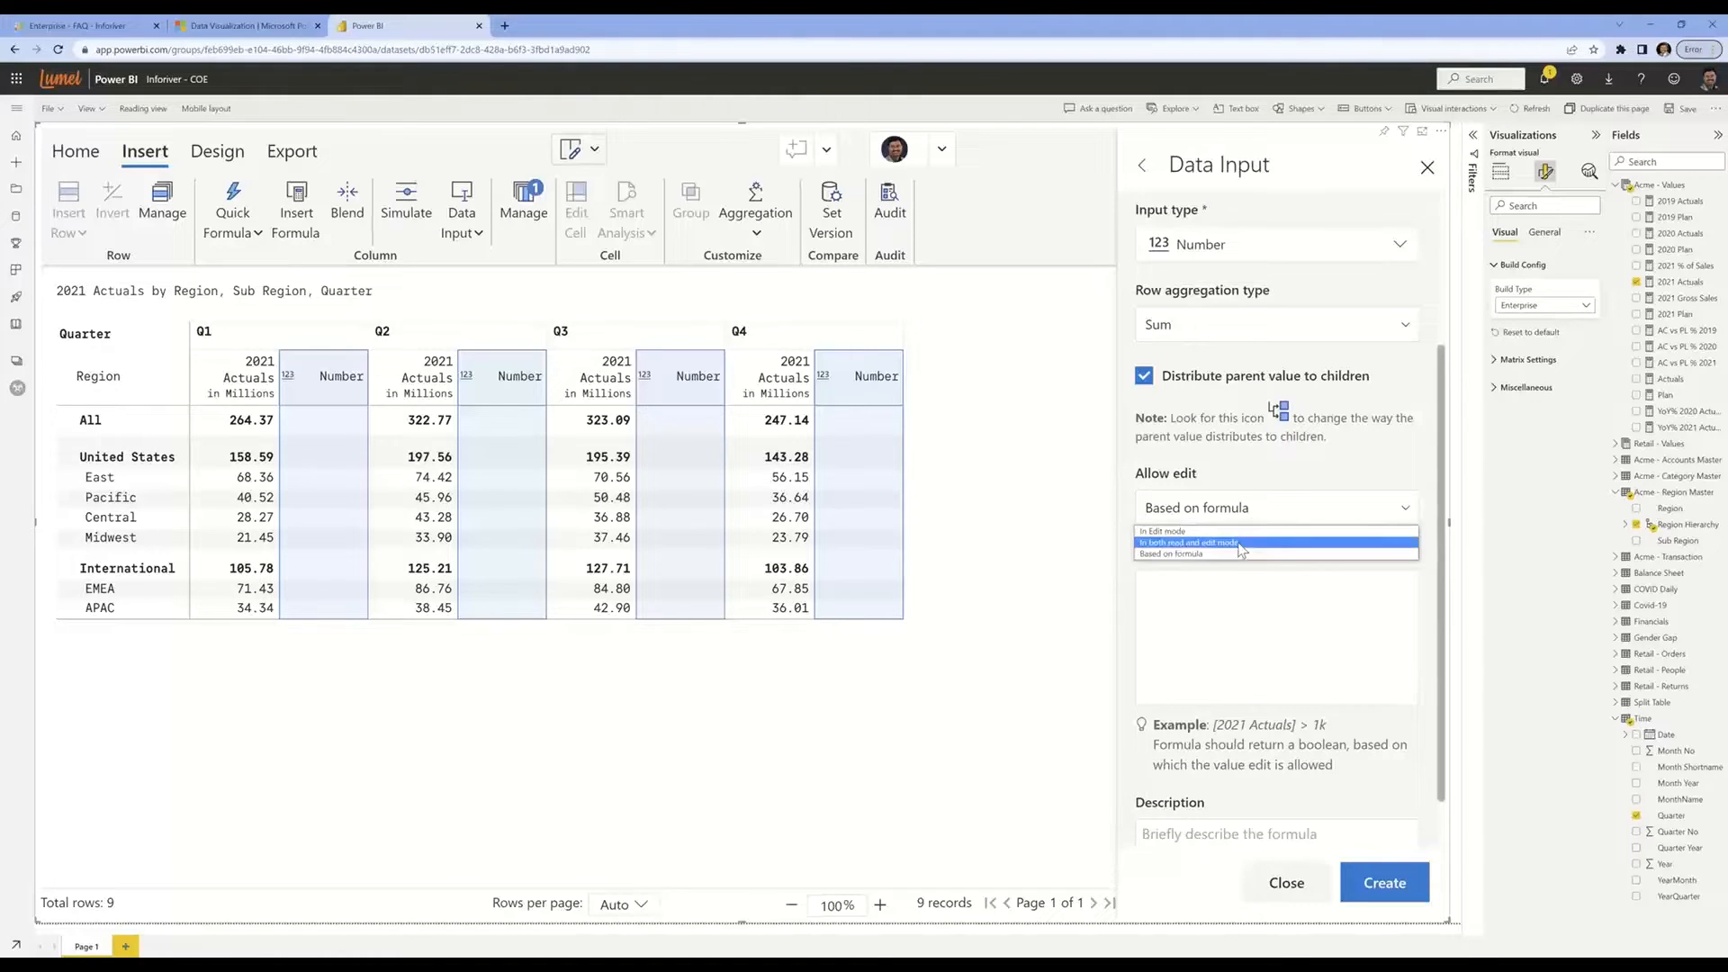
click(1241, 544)
click(1347, 875)
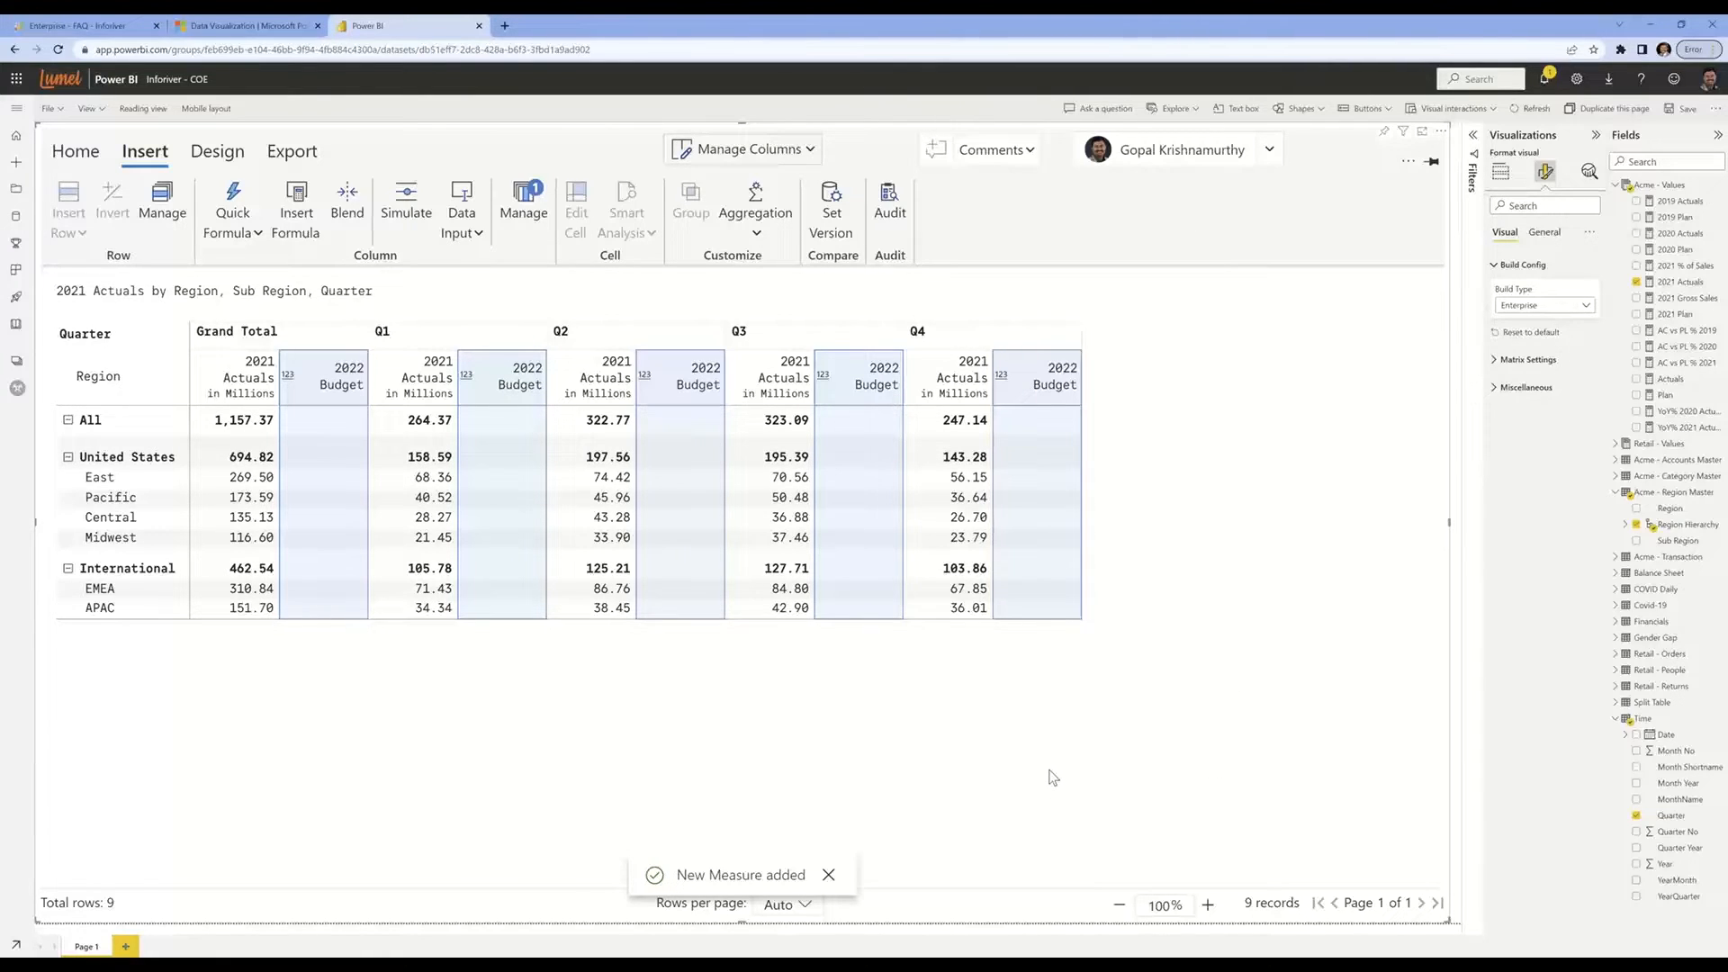
Add a Text data input as a visual column titled Notes
click(478, 236)
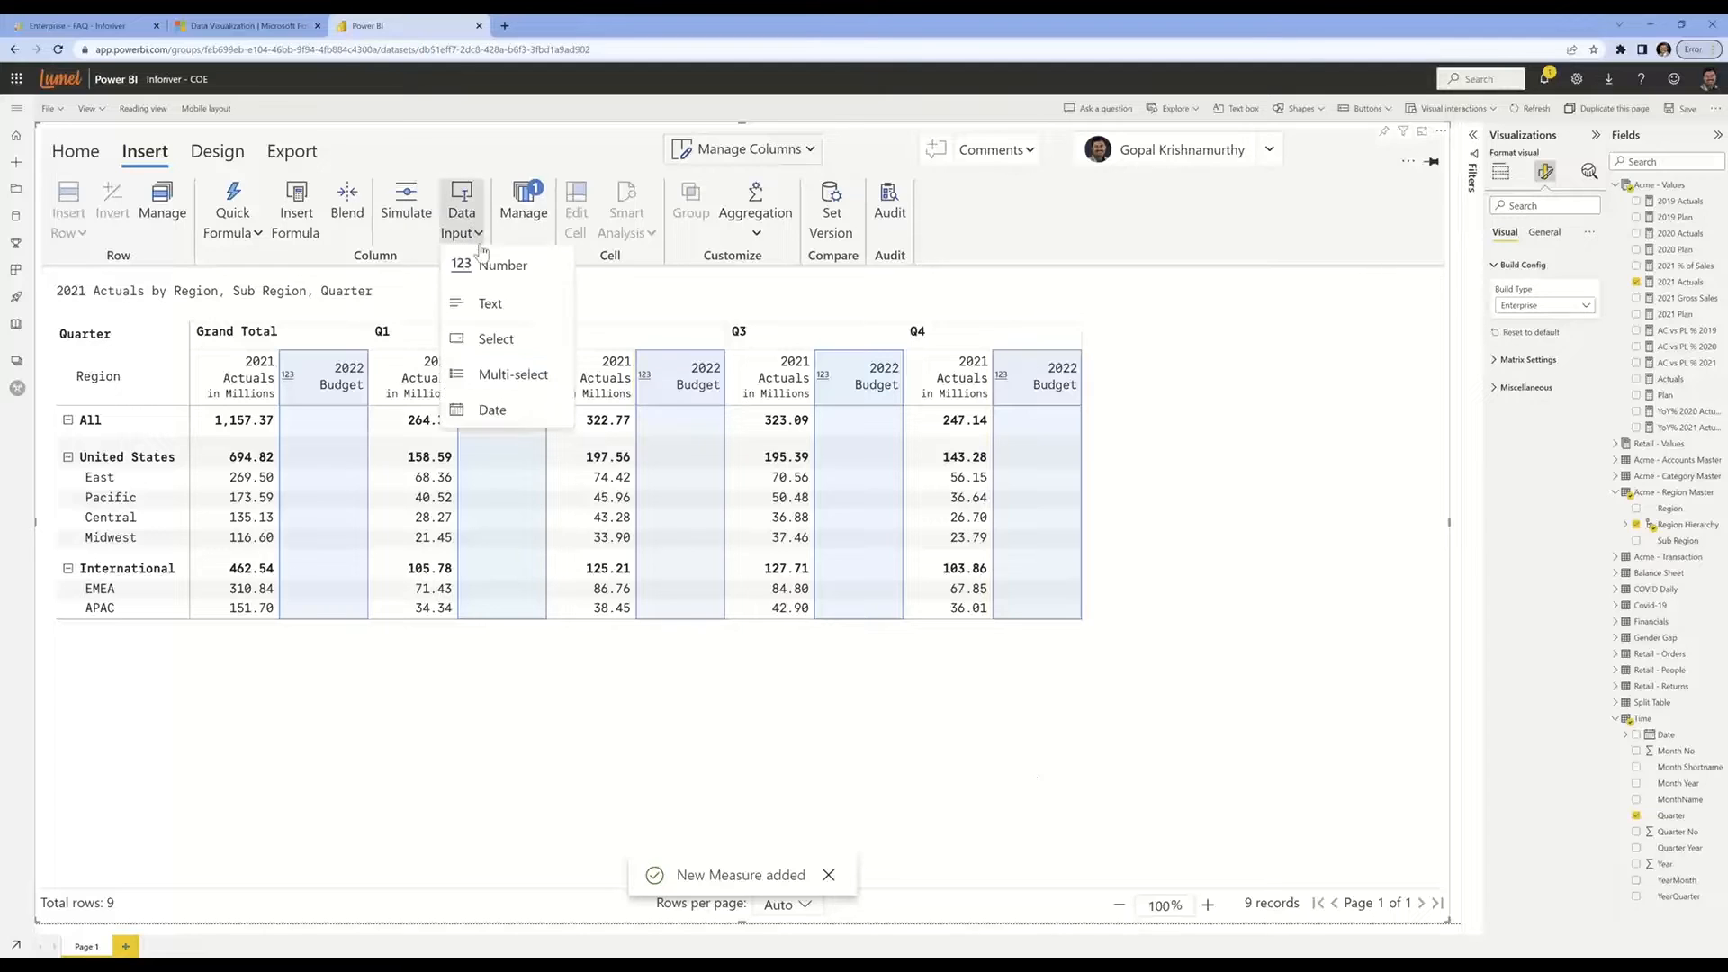
click(486, 306)
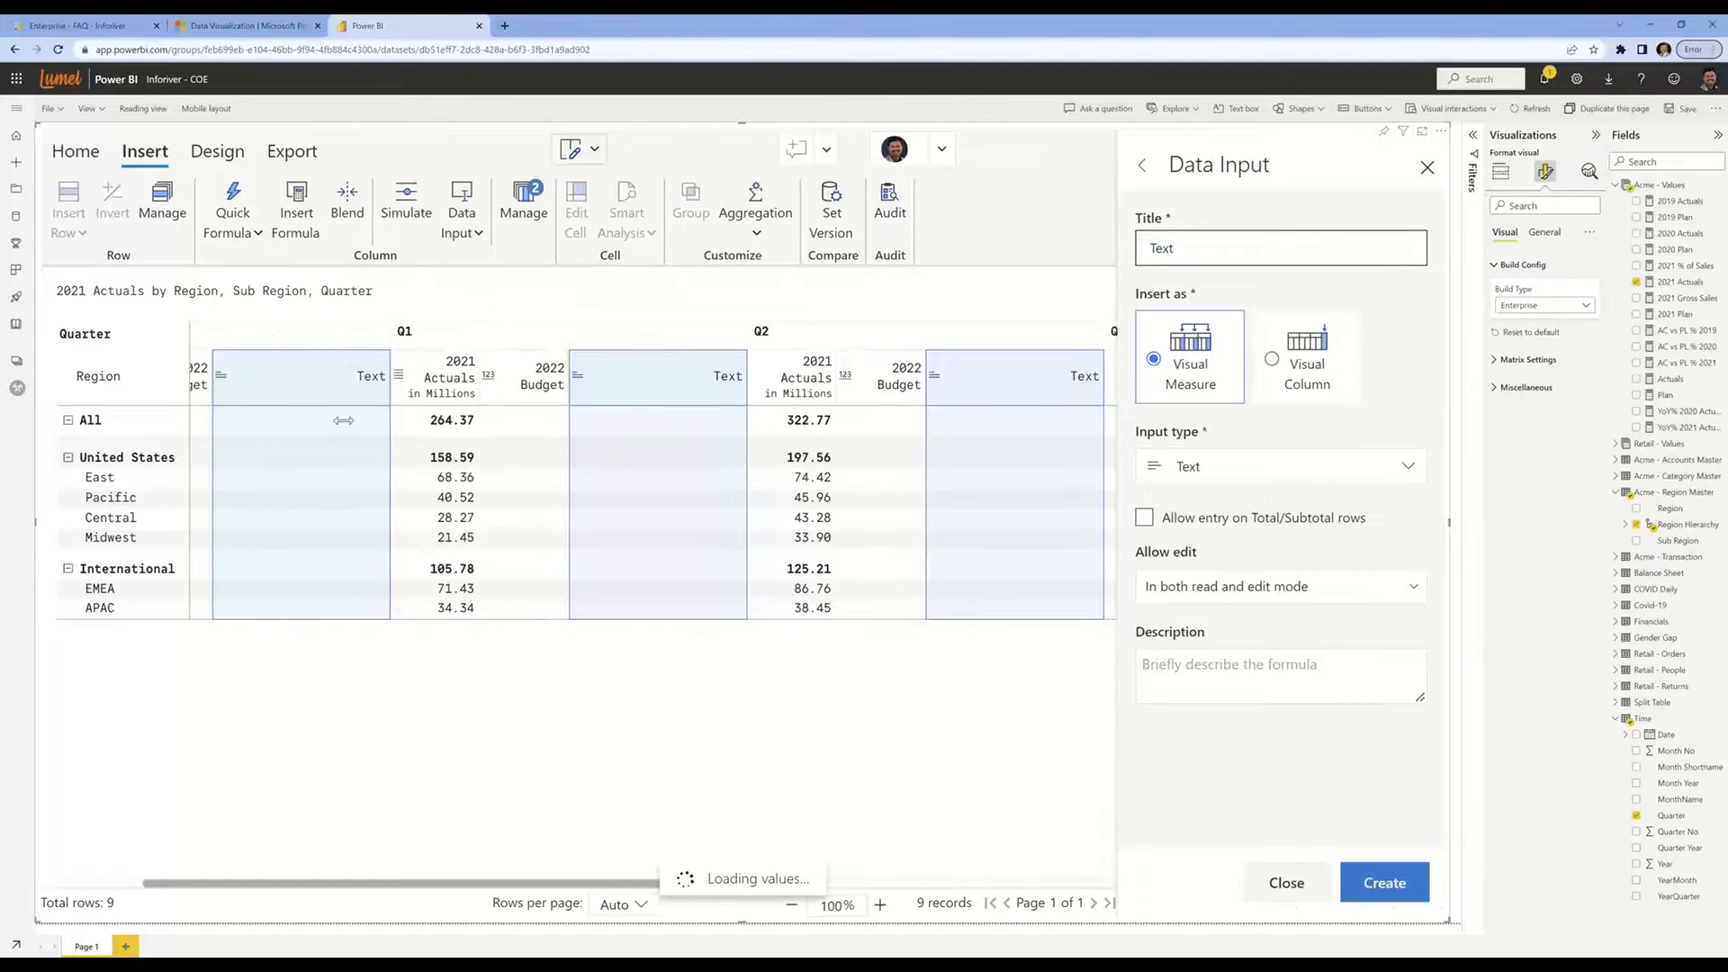
click(1272, 360)
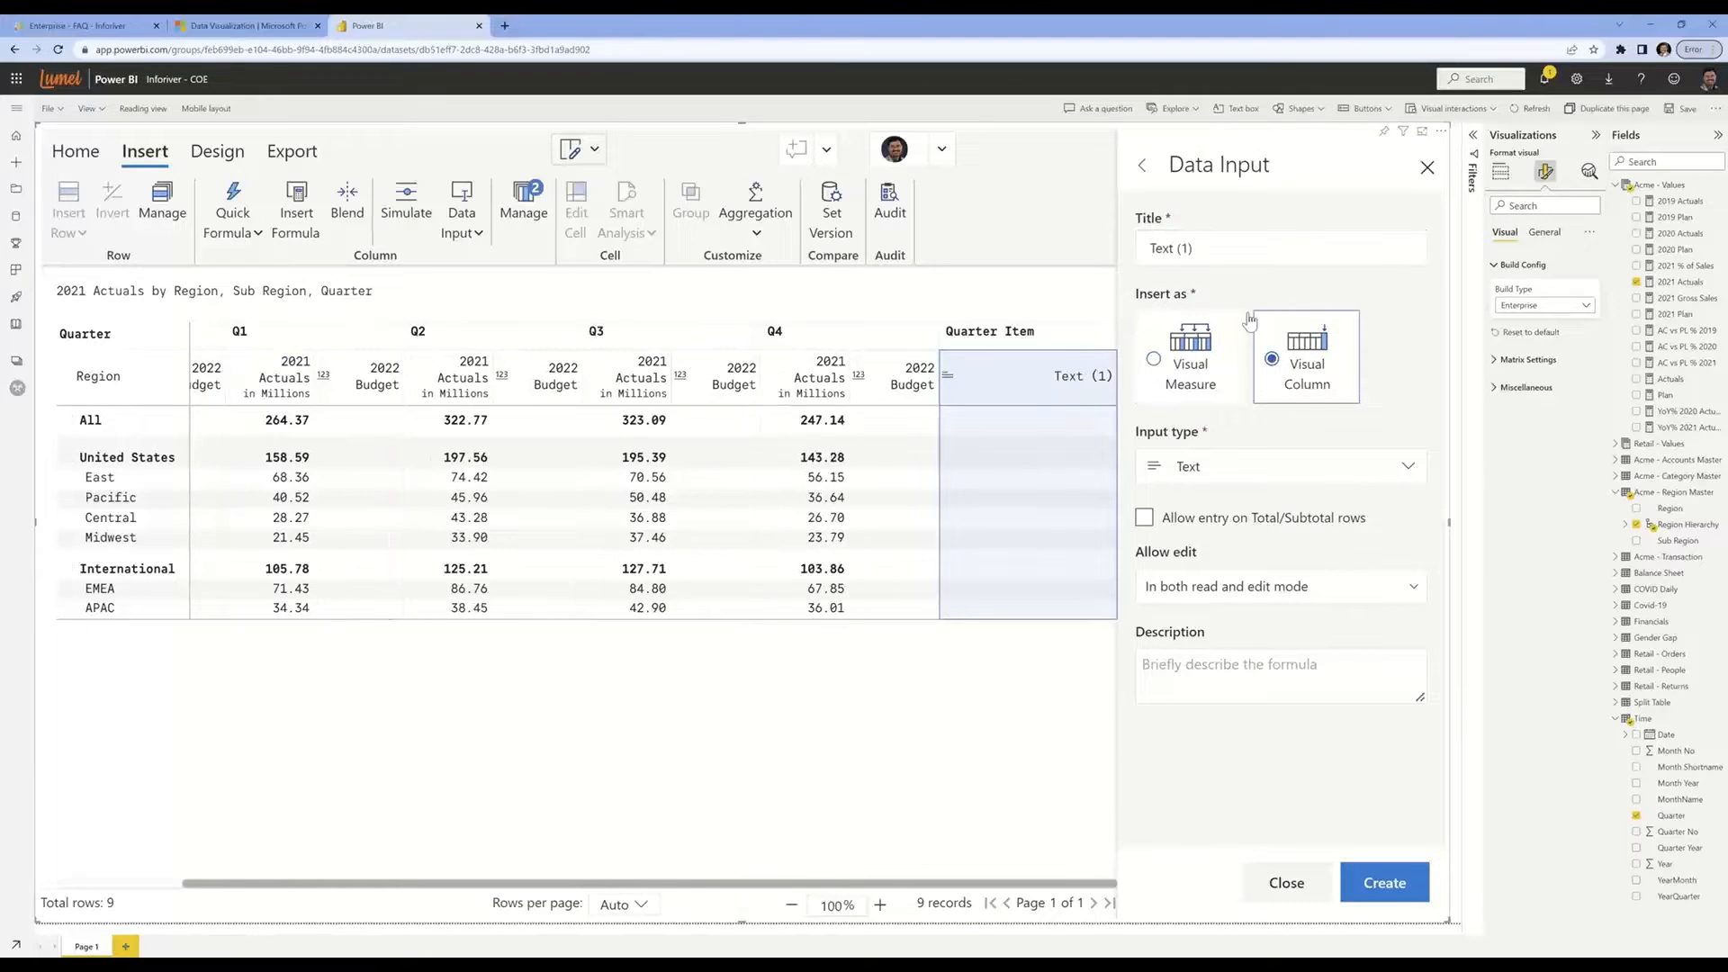
triple_click(1229, 249)
text(Notes)
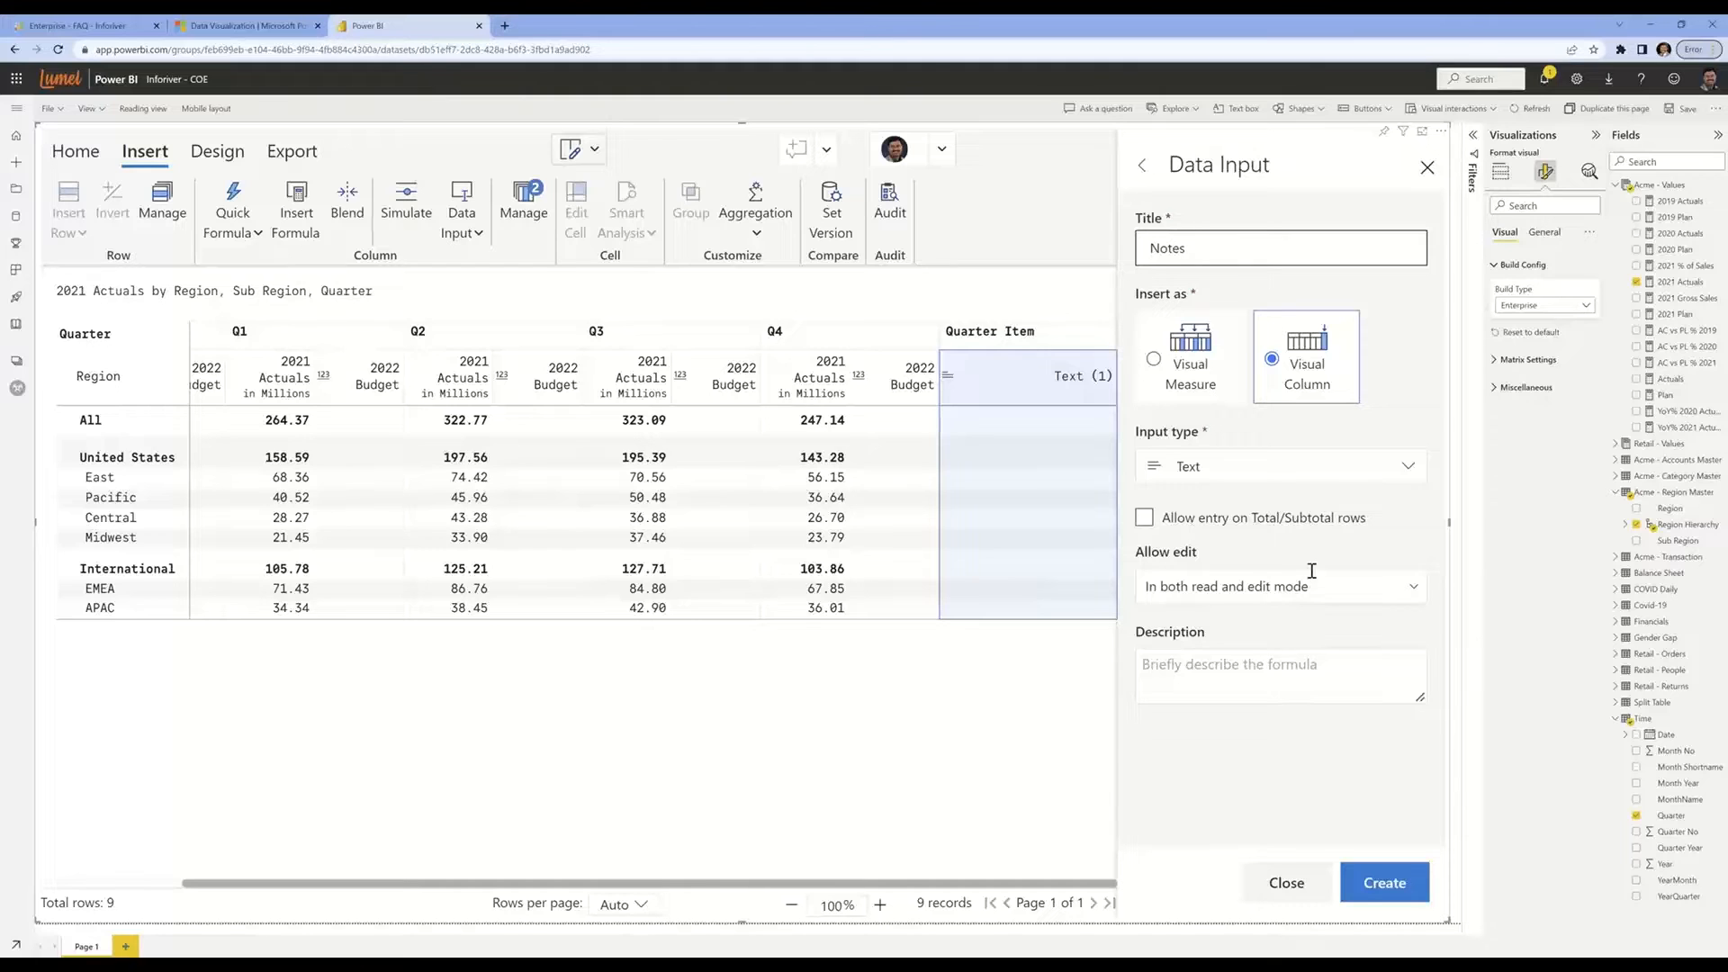
click(1373, 891)
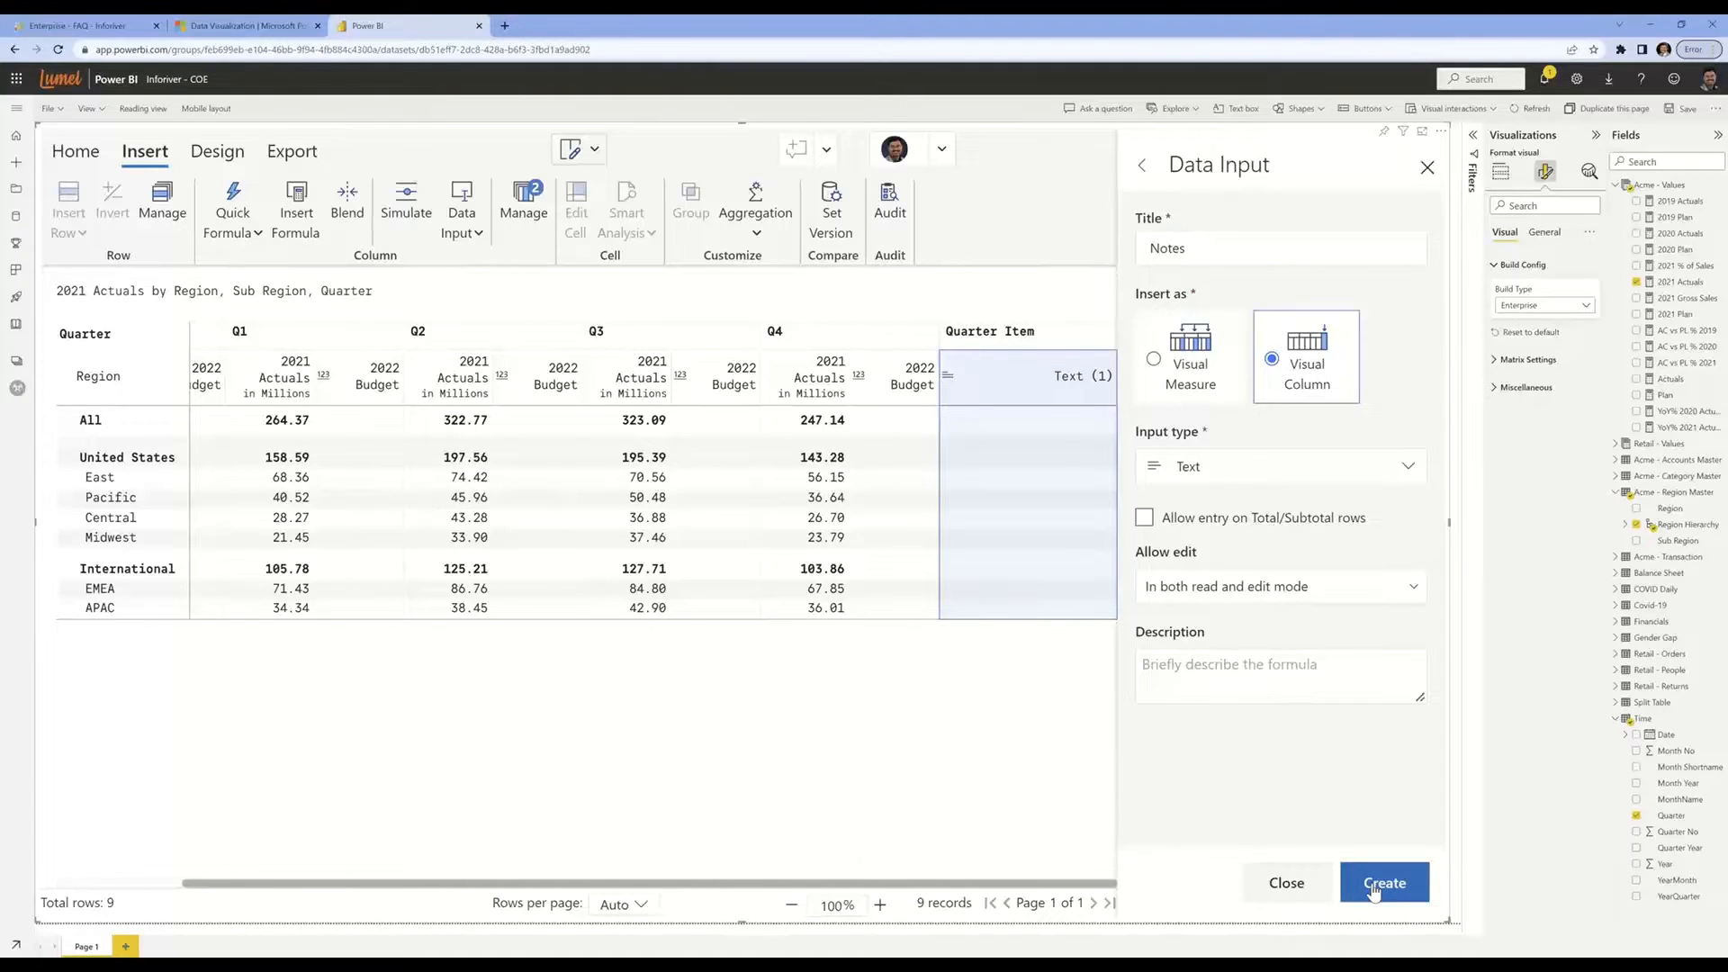
Add a Single Select data input as a visual column titled Status, using the Approval Status preset options
click(462, 220)
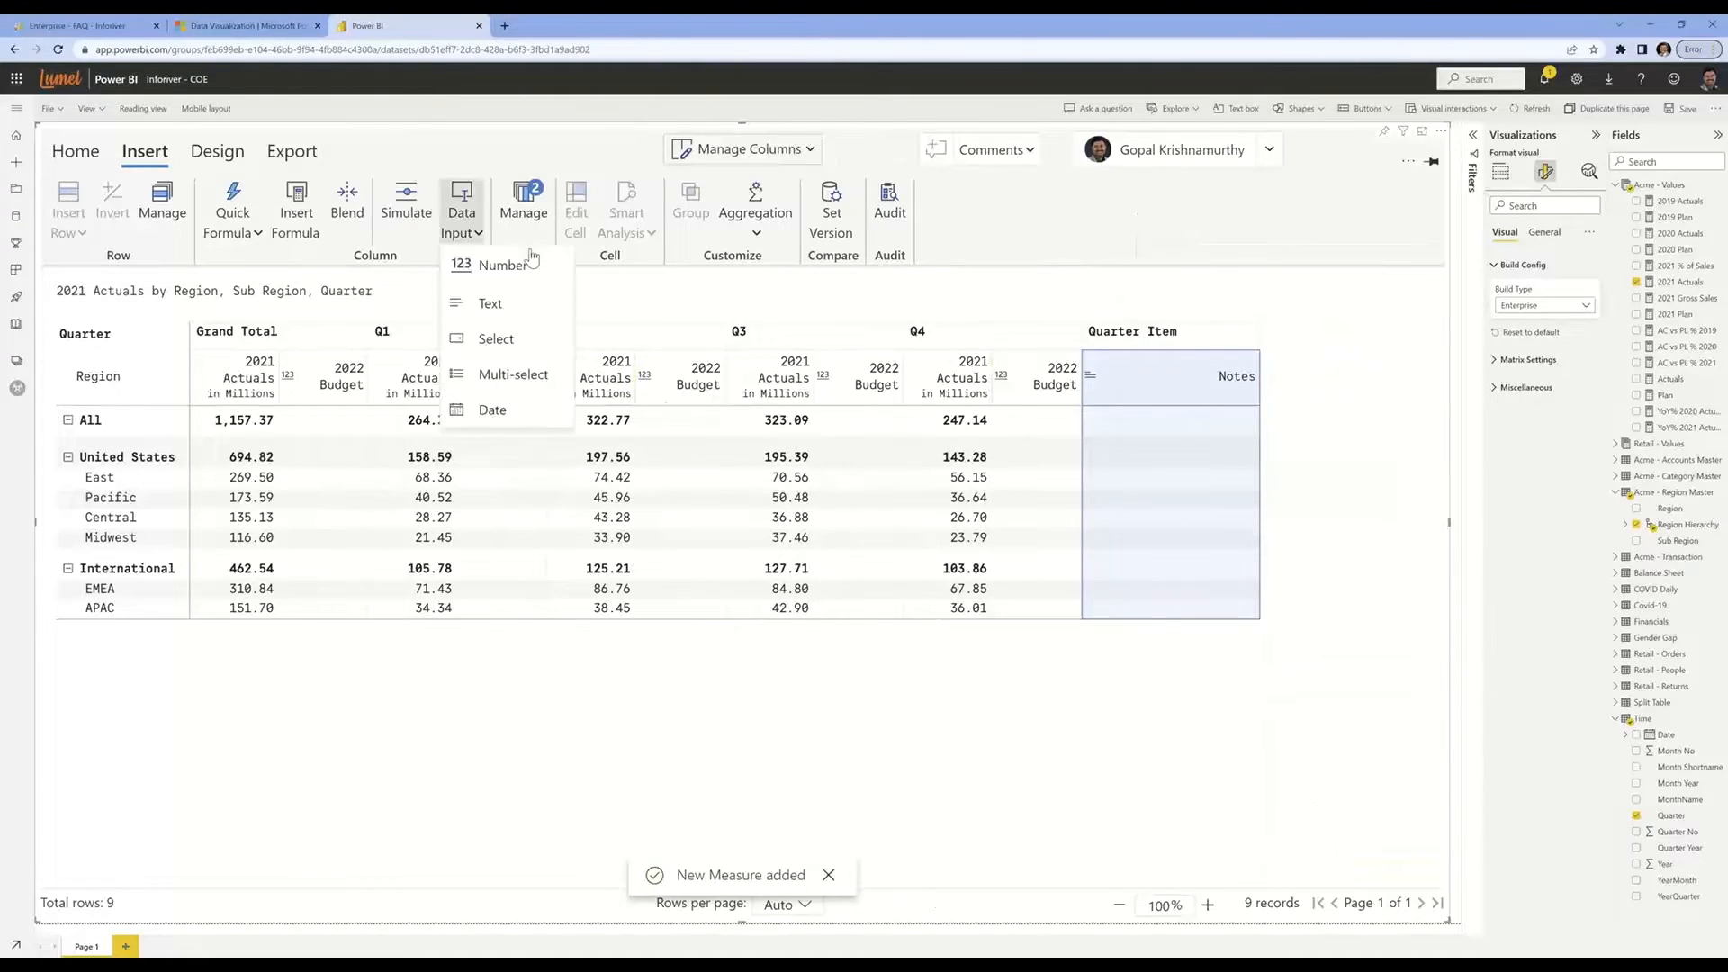
click(496, 339)
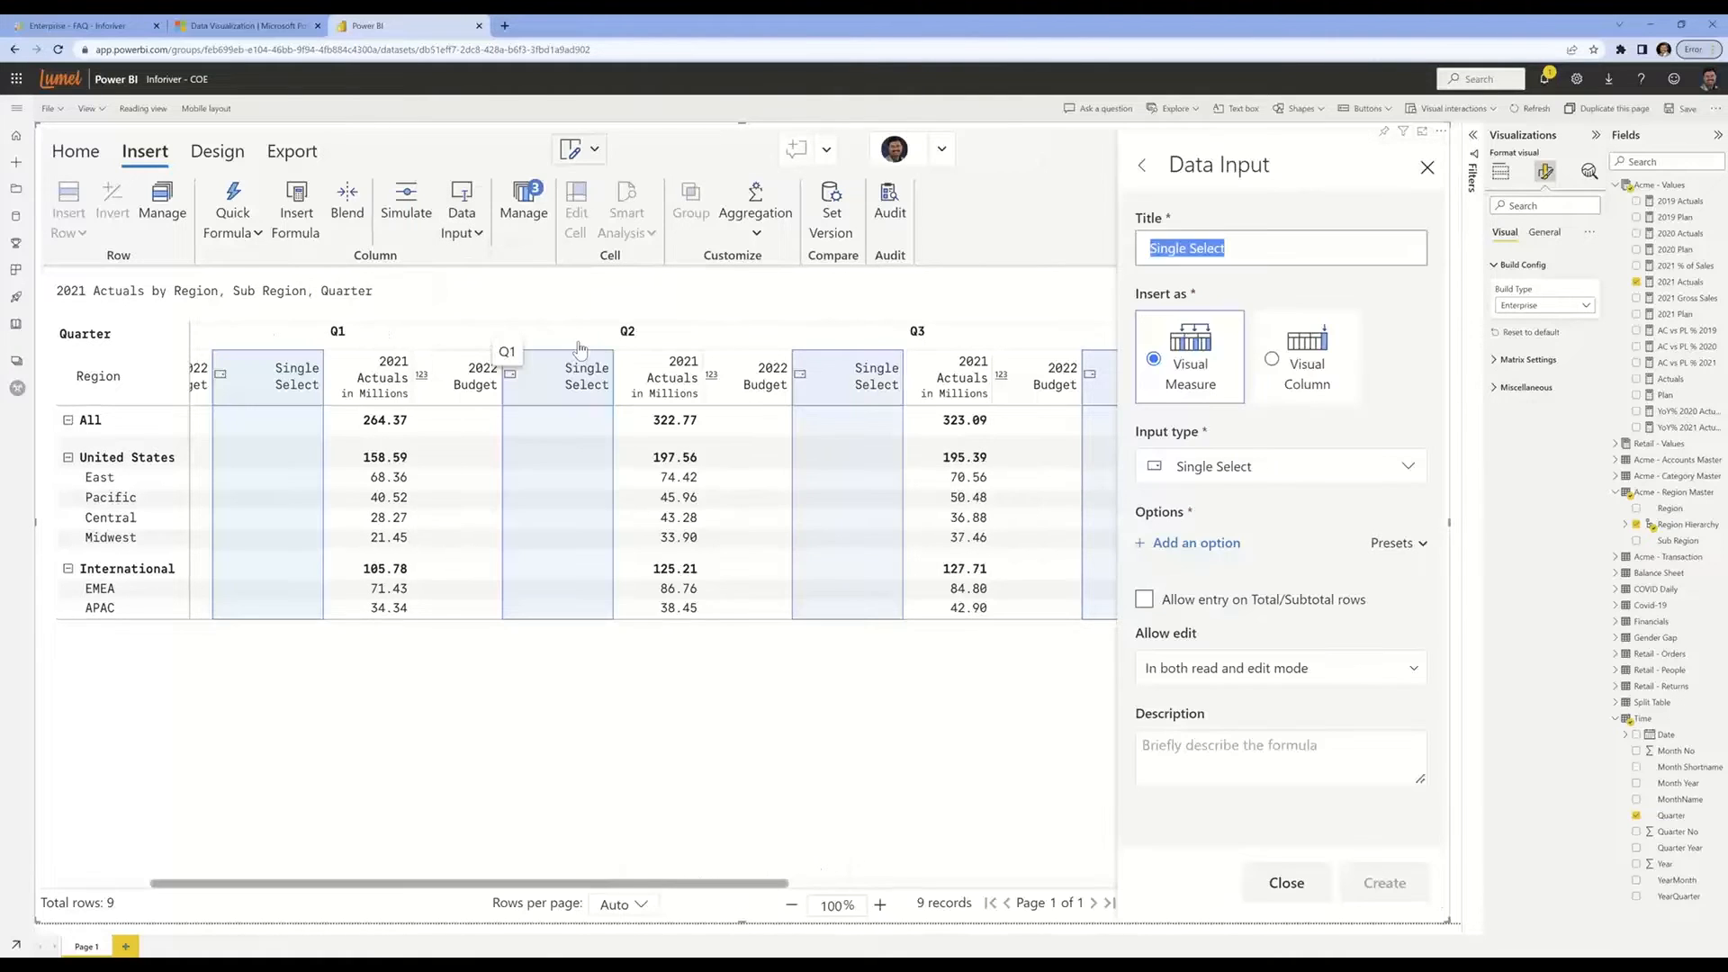
click(1272, 363)
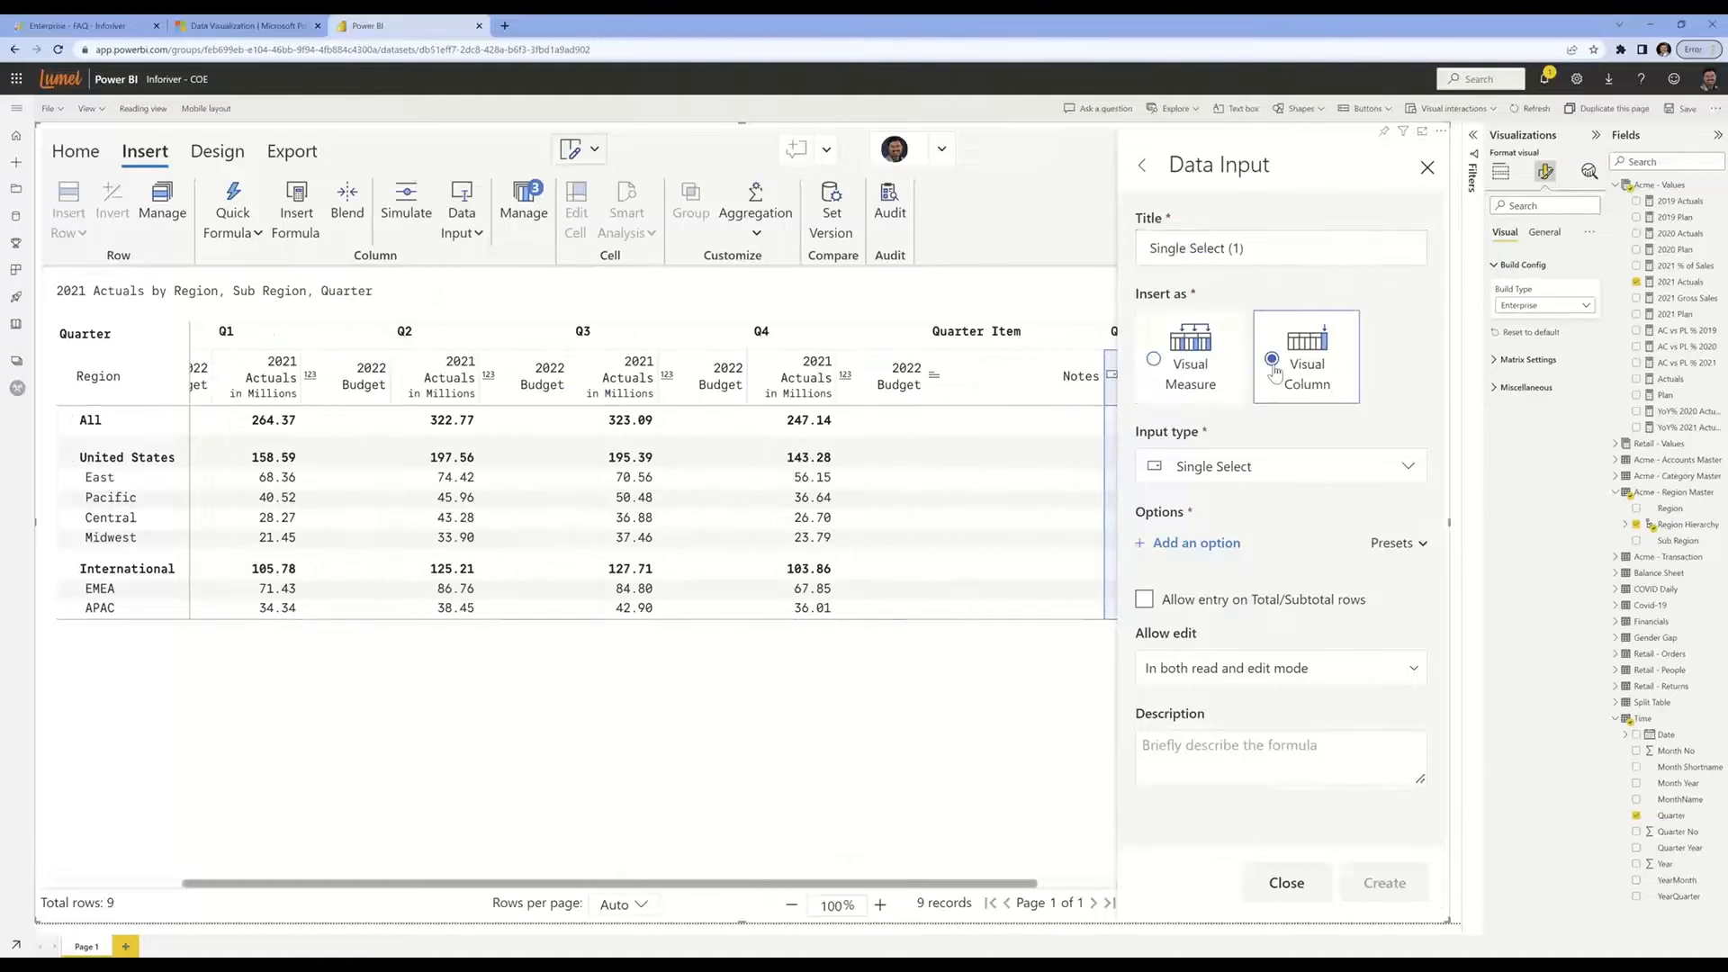
drag(1251, 249, 1110, 253)
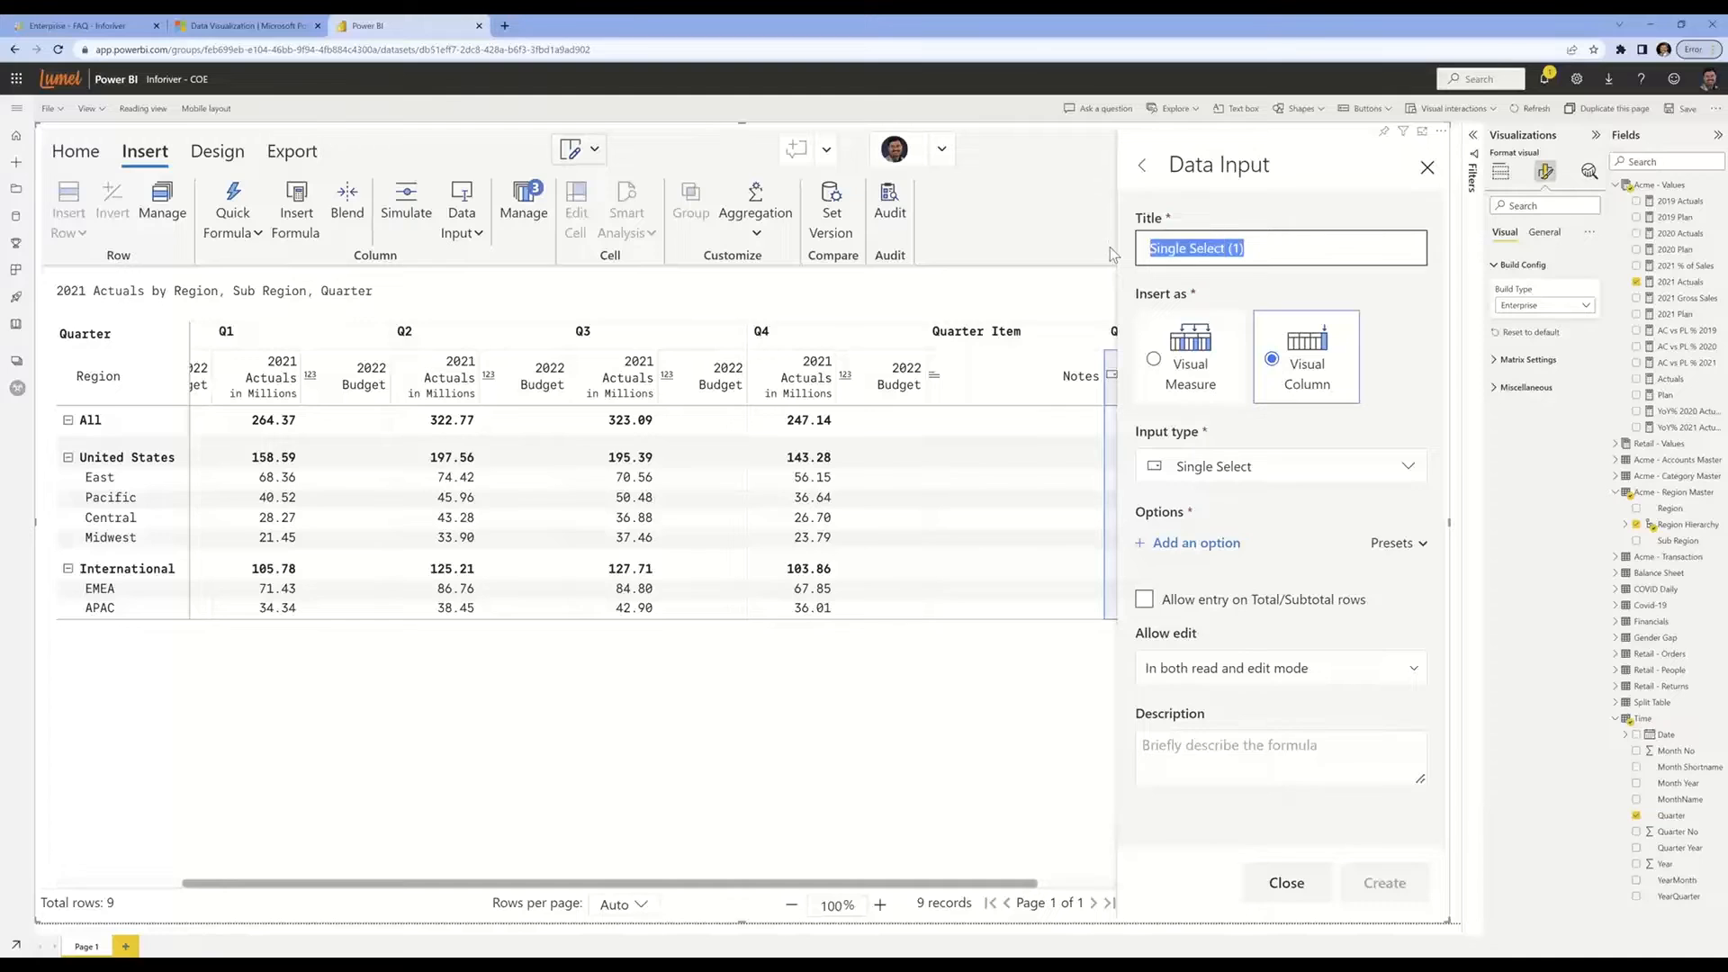
text(Status)
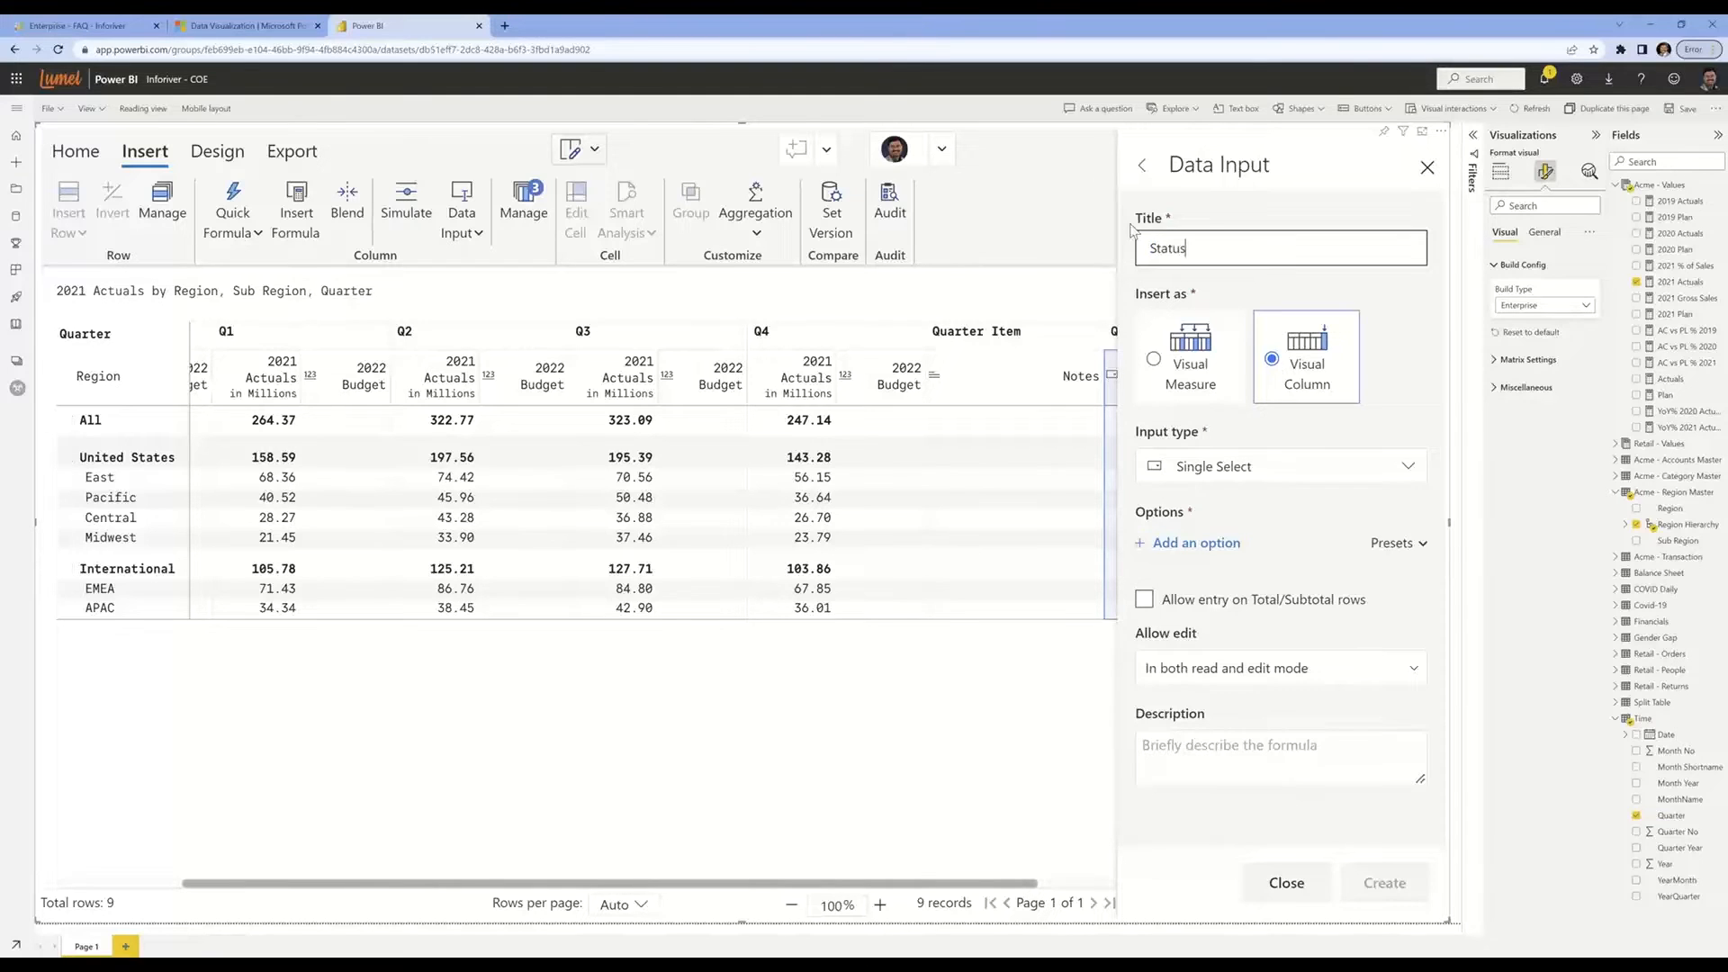
click(1422, 546)
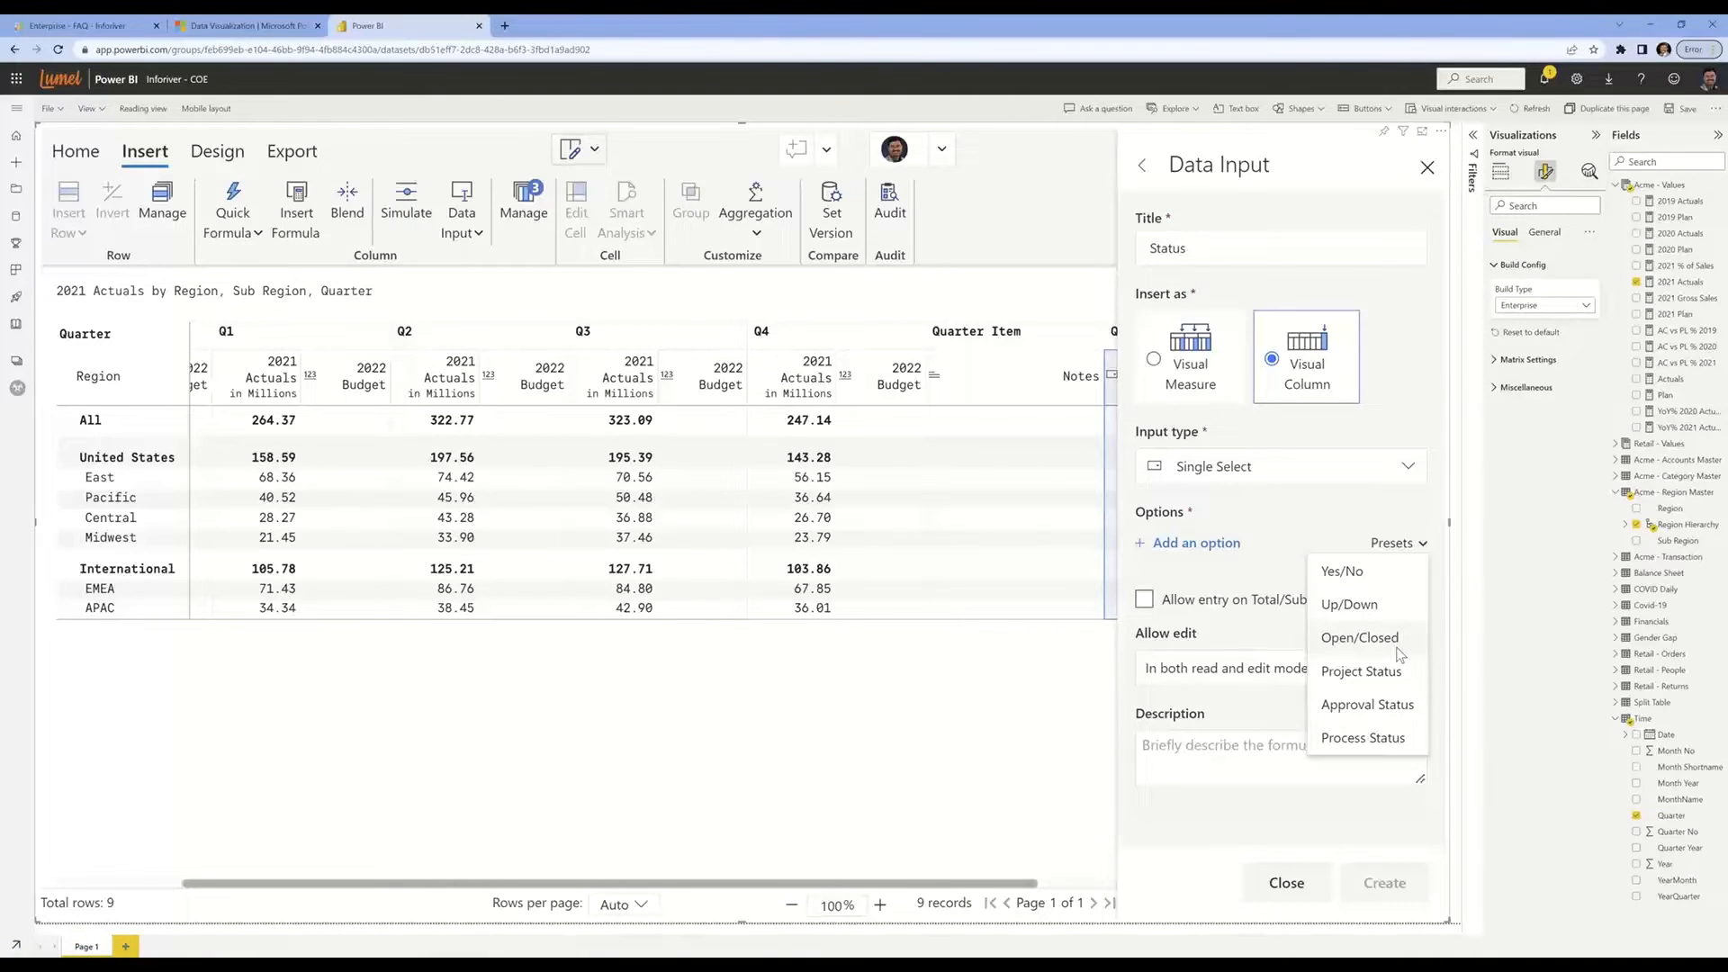
click(1382, 703)
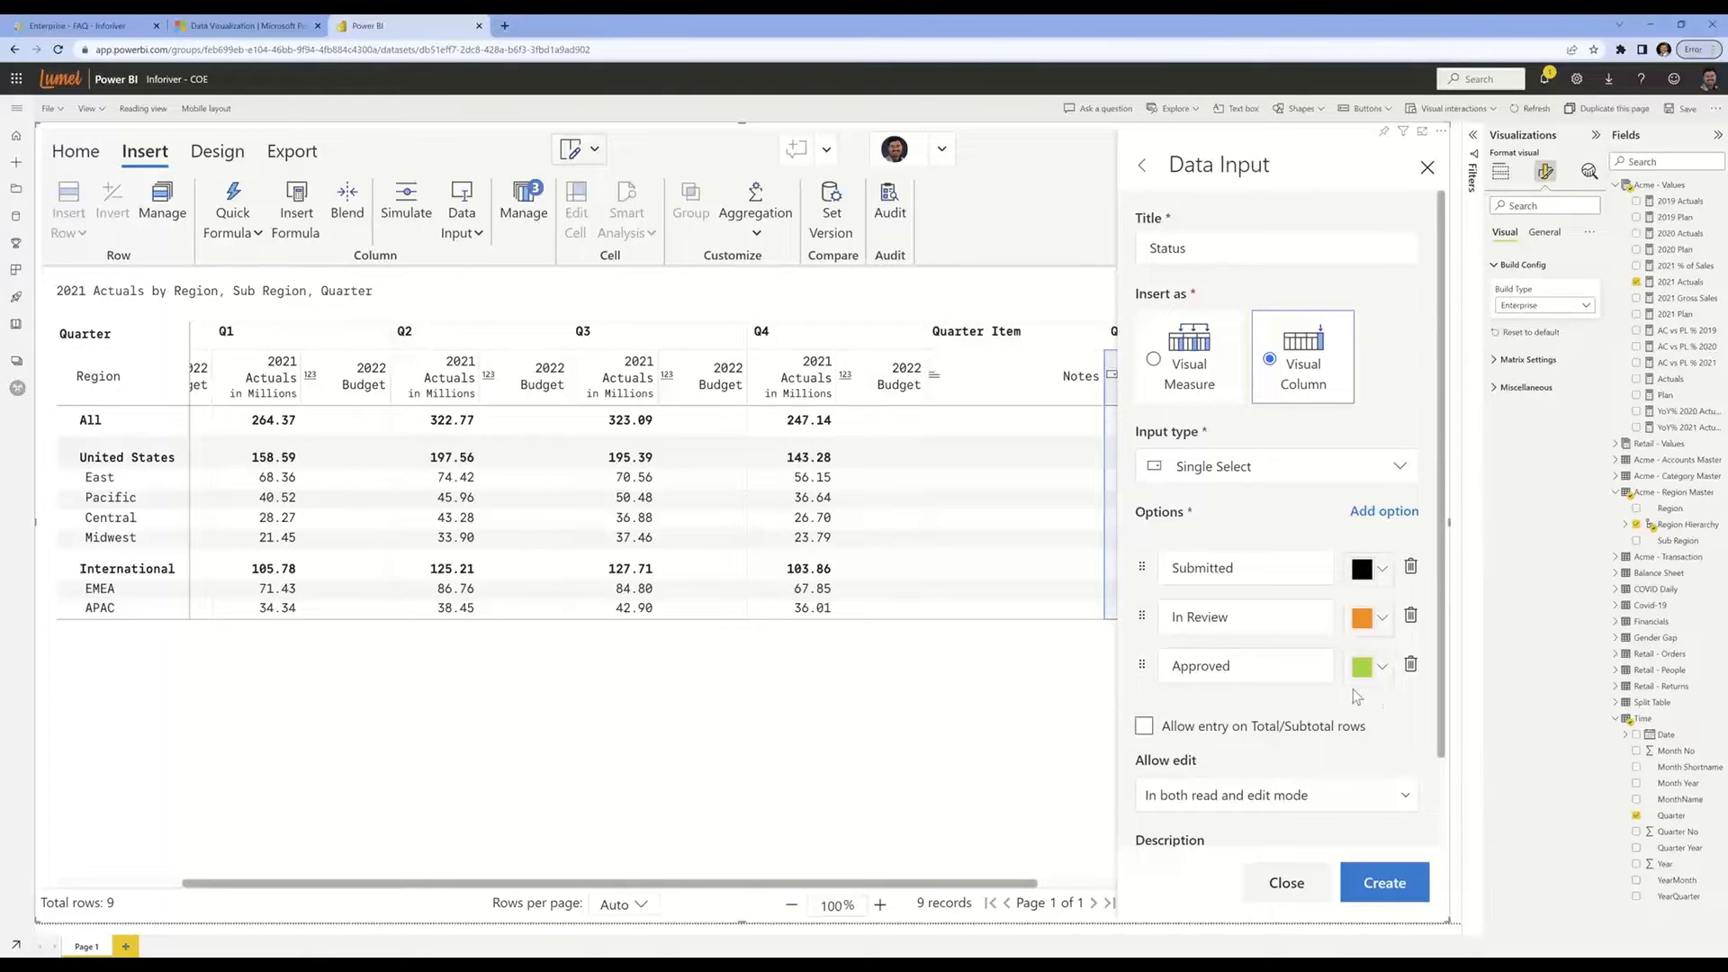
scroll(1379, 733, down, 1)
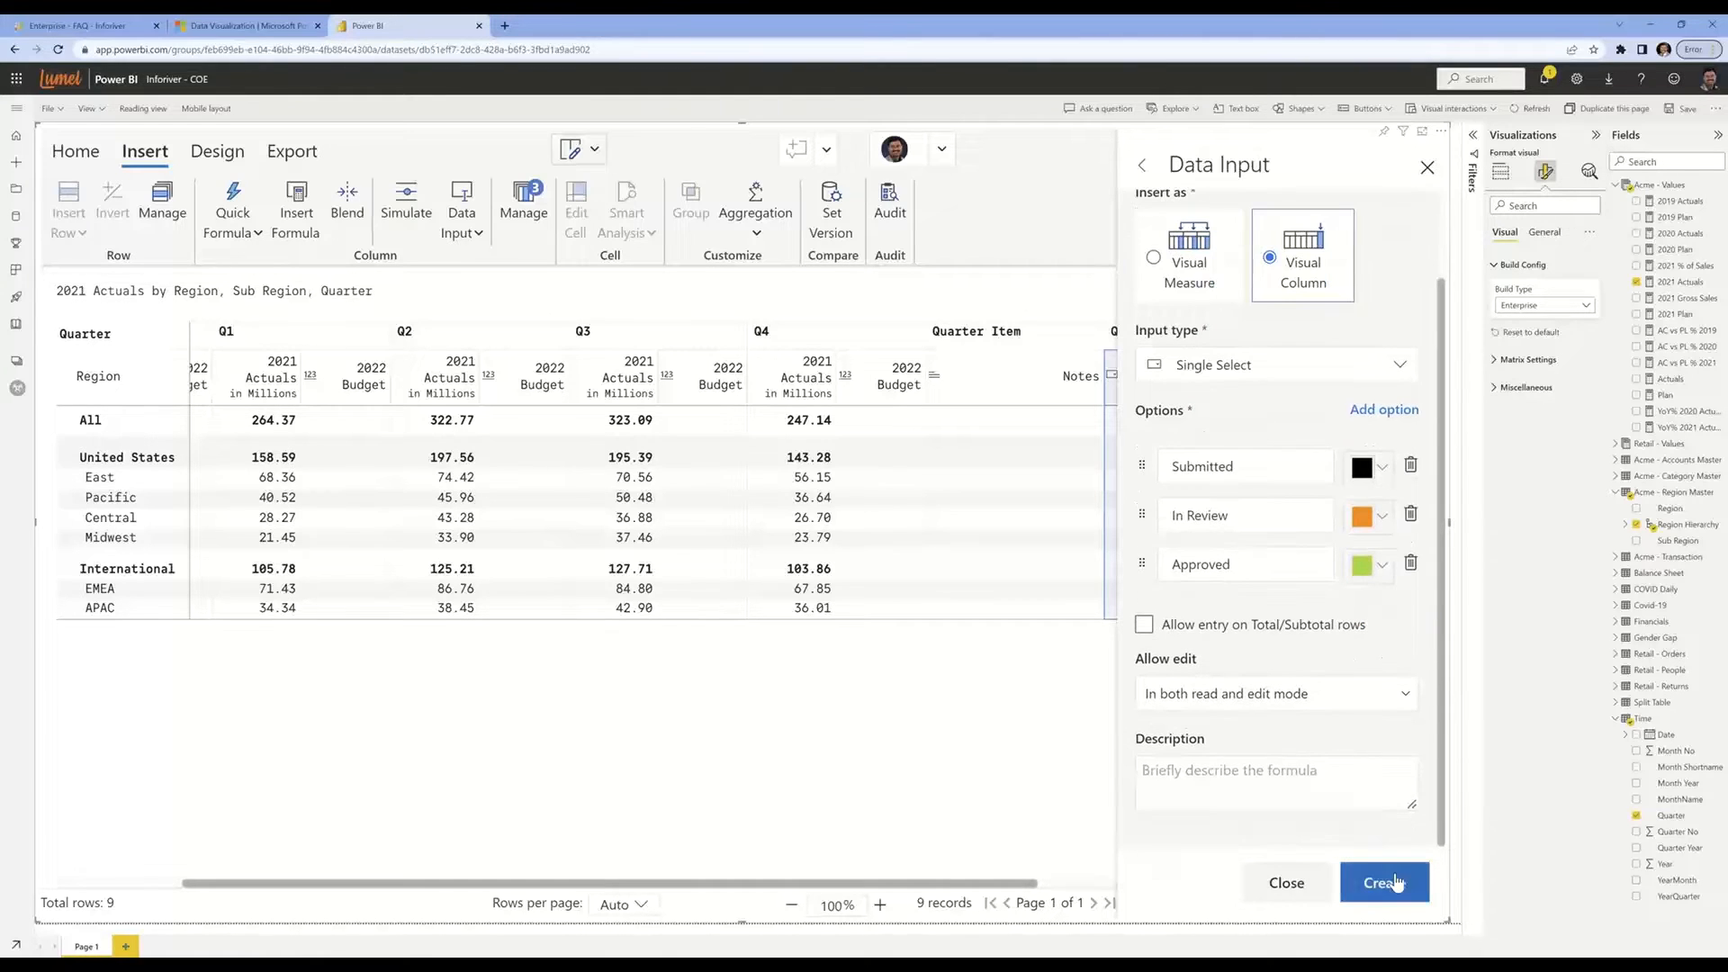
click(1397, 883)
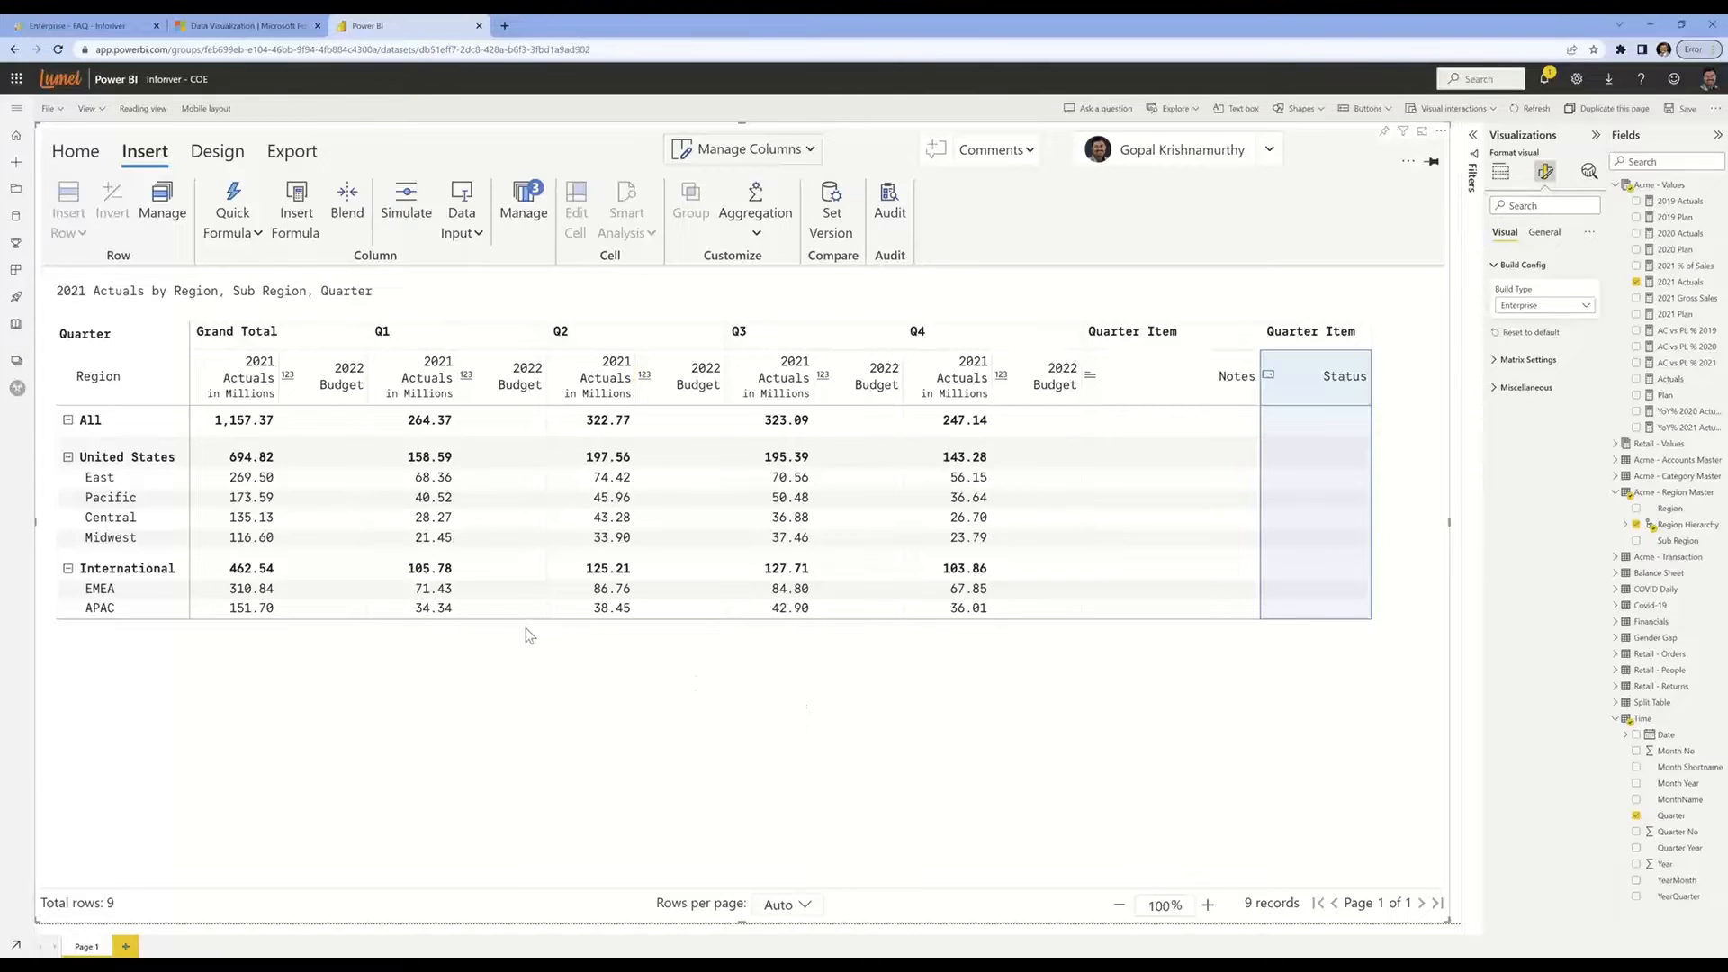
Set the overall 2022 Budget grand total to 1.5b and distribute it by the weights of 2021 Actuals
click(311, 427)
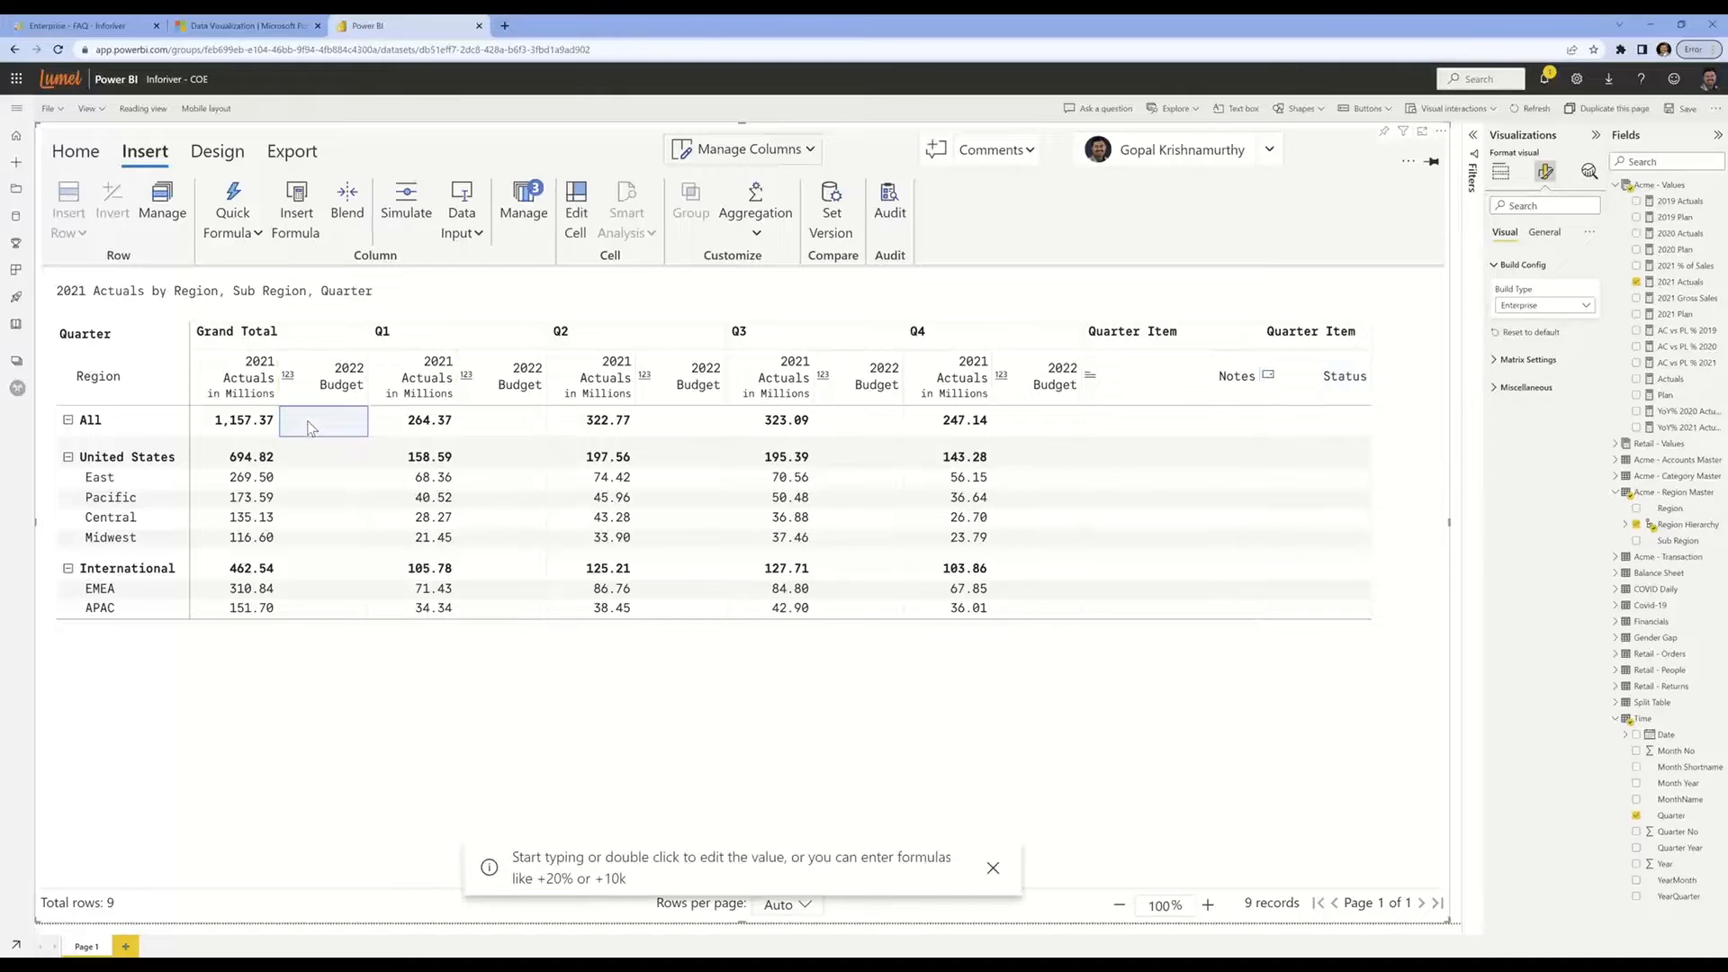
text(1.5b)
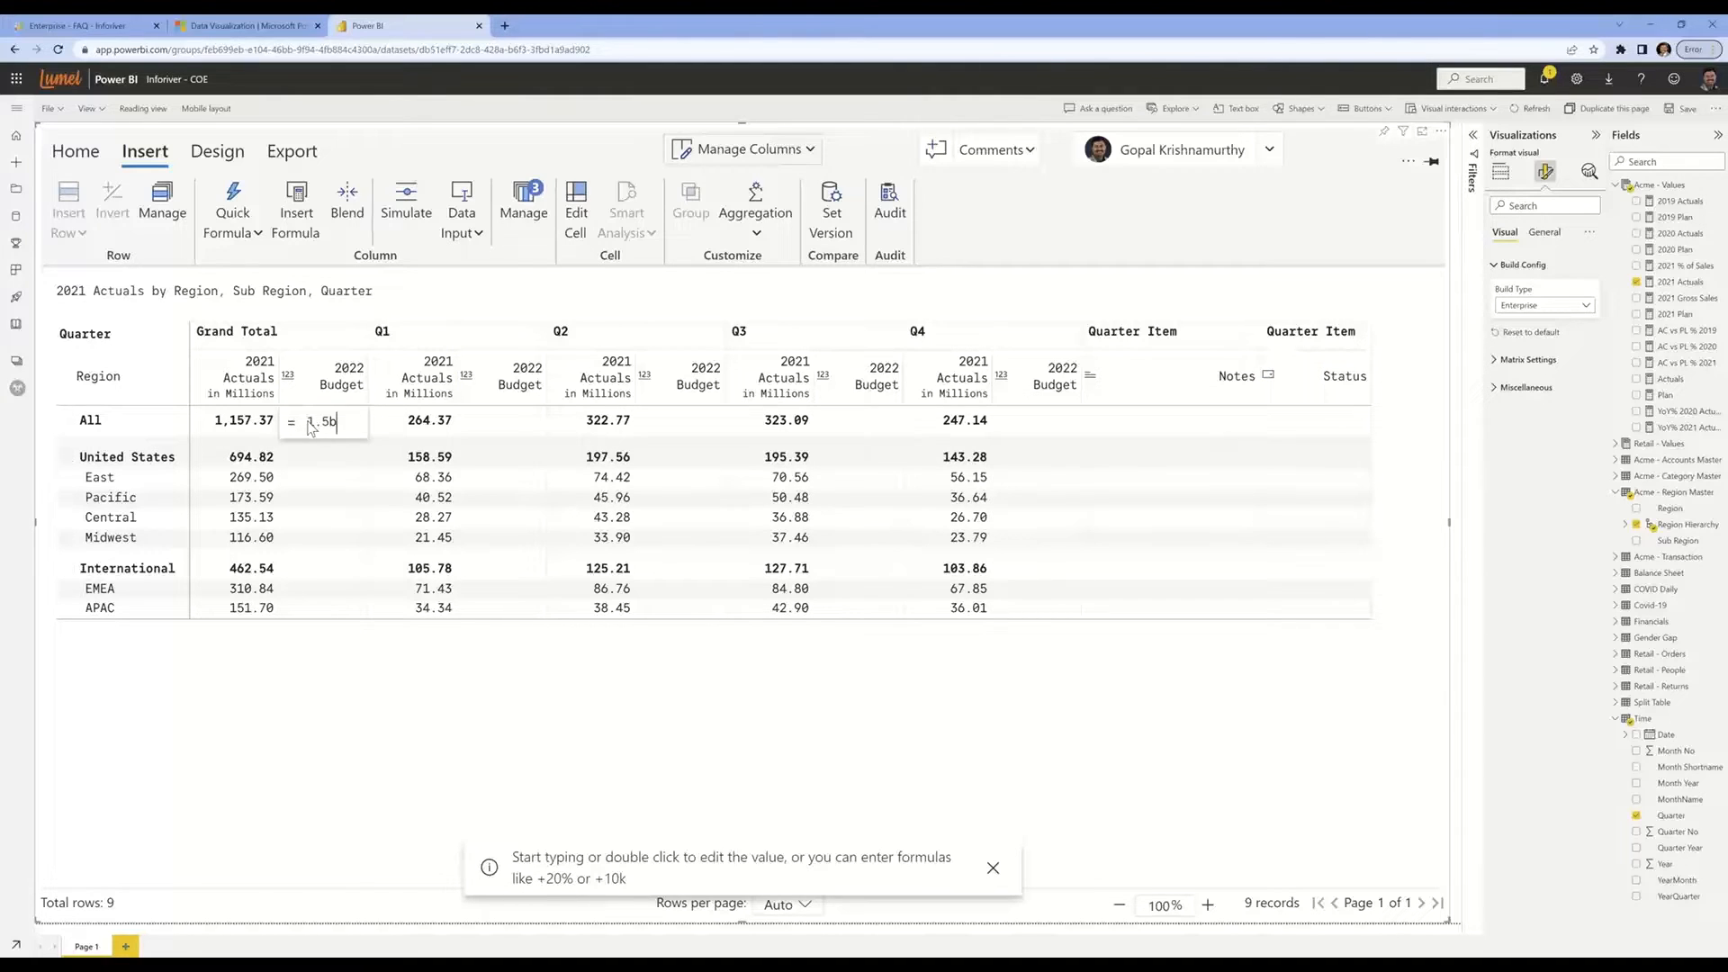
key(Return)
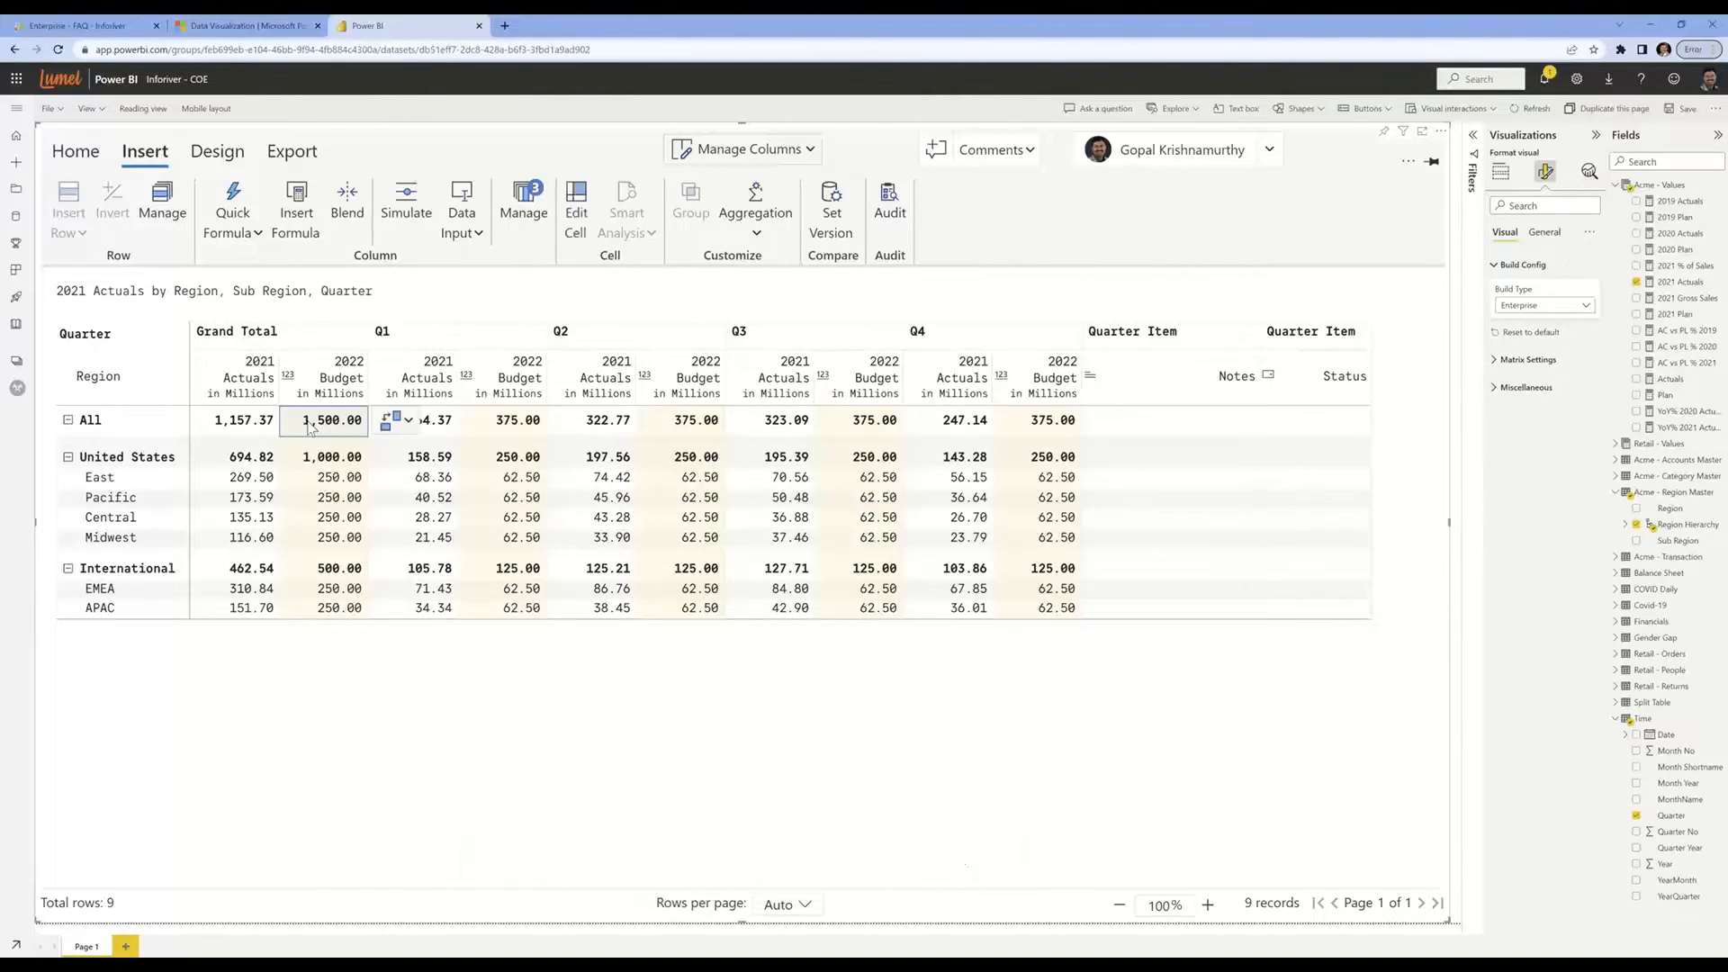
click(393, 419)
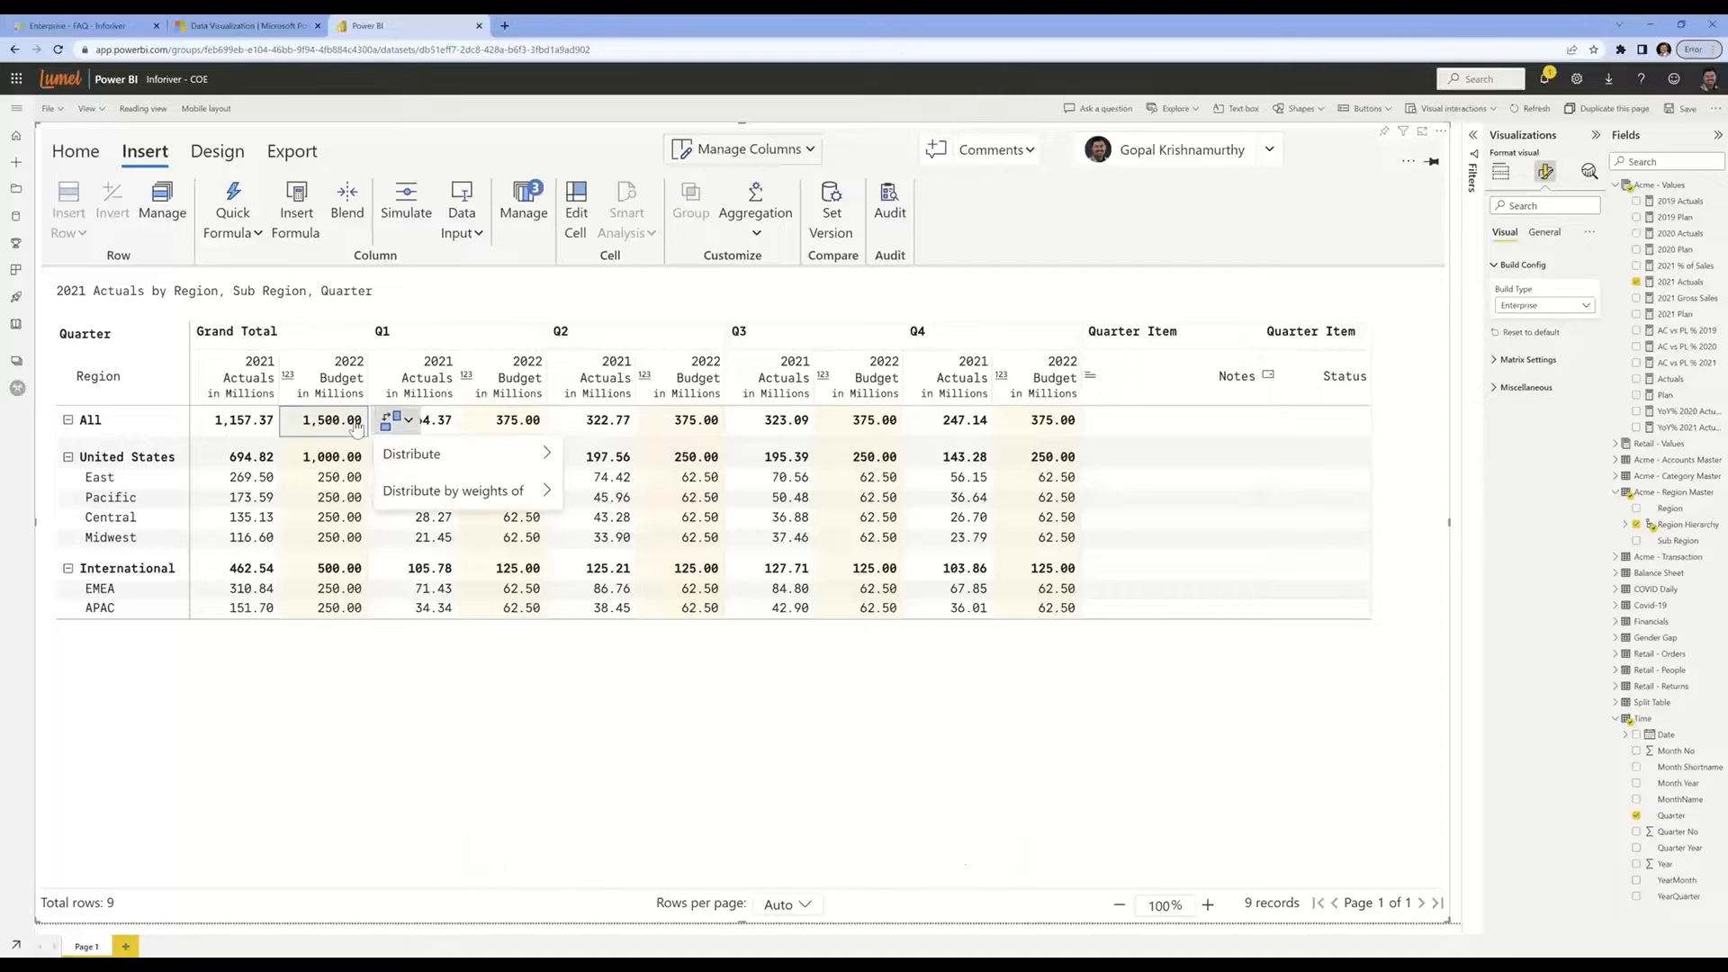
mouse_move(420, 492)
click(619, 493)
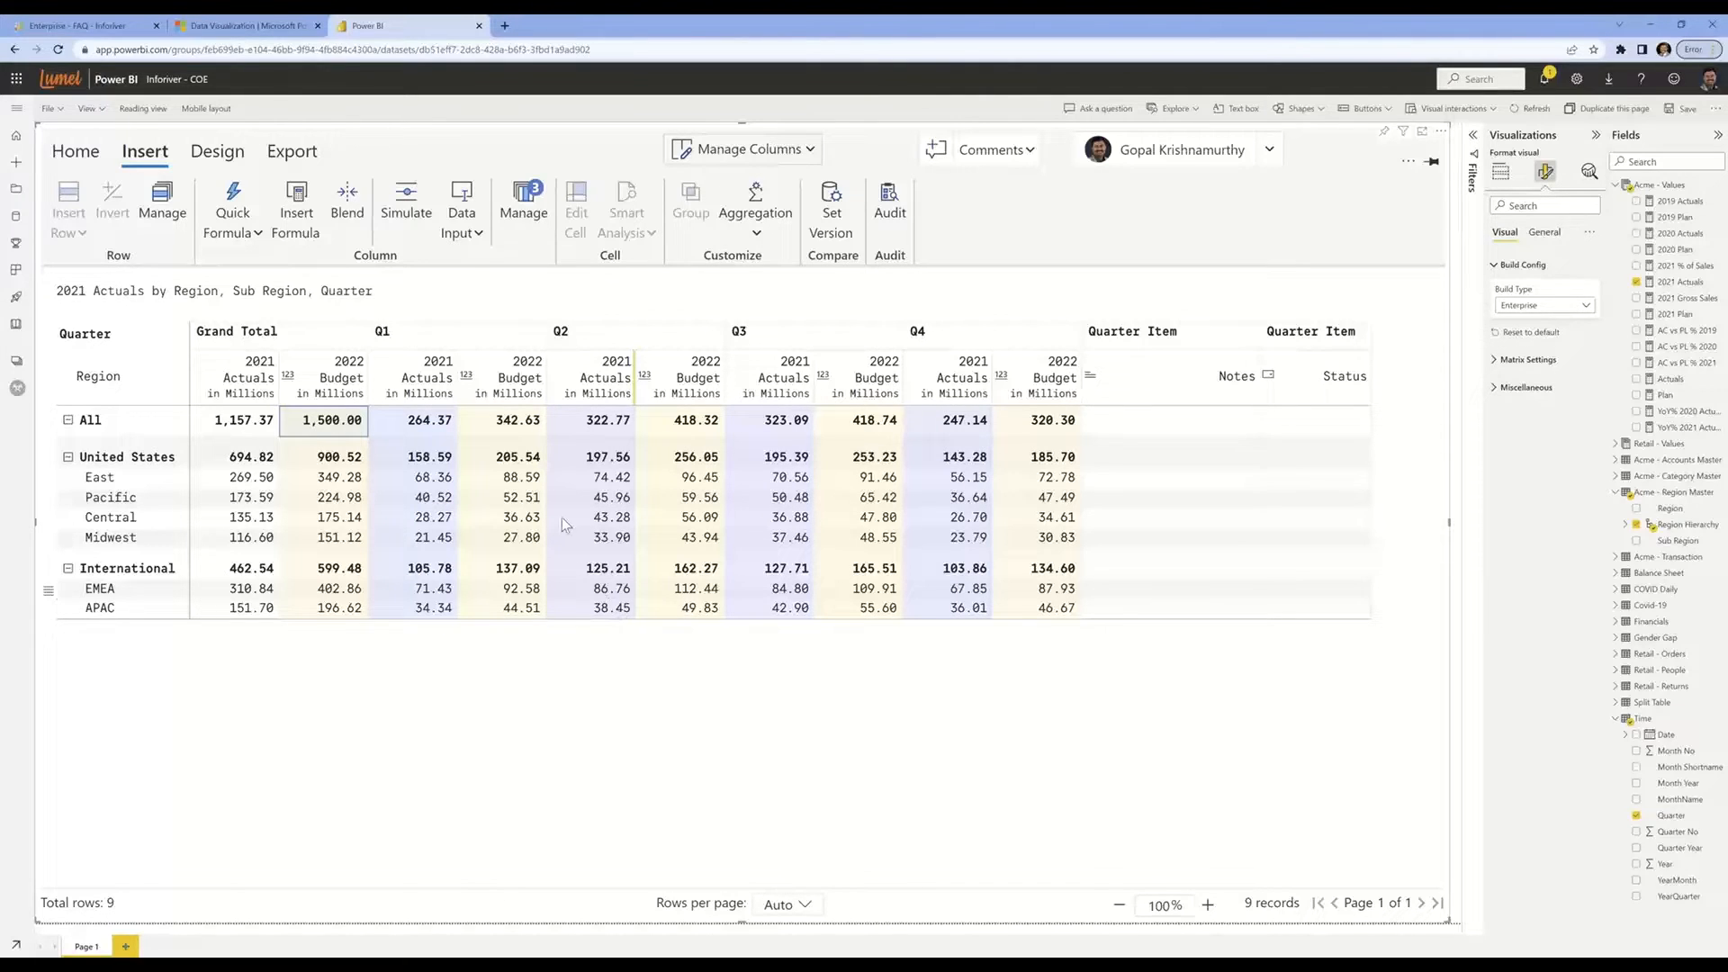
Increase the Central region's grand total 2022 Budget by 25m
click(323, 461)
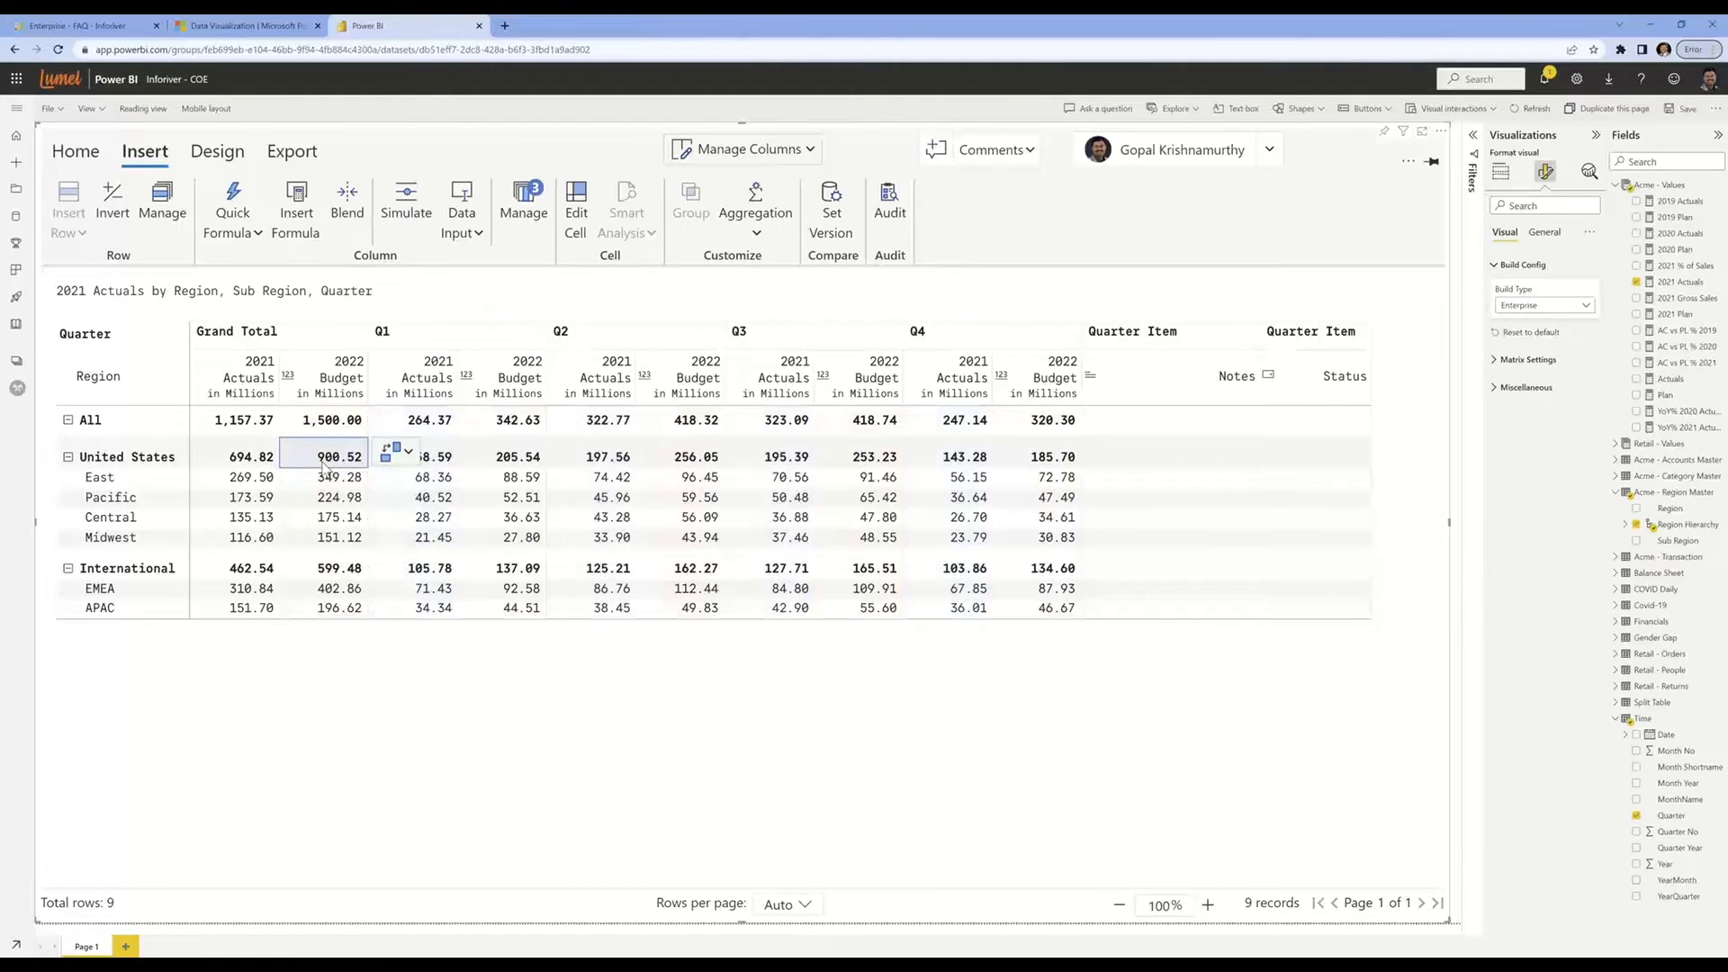
click(322, 522)
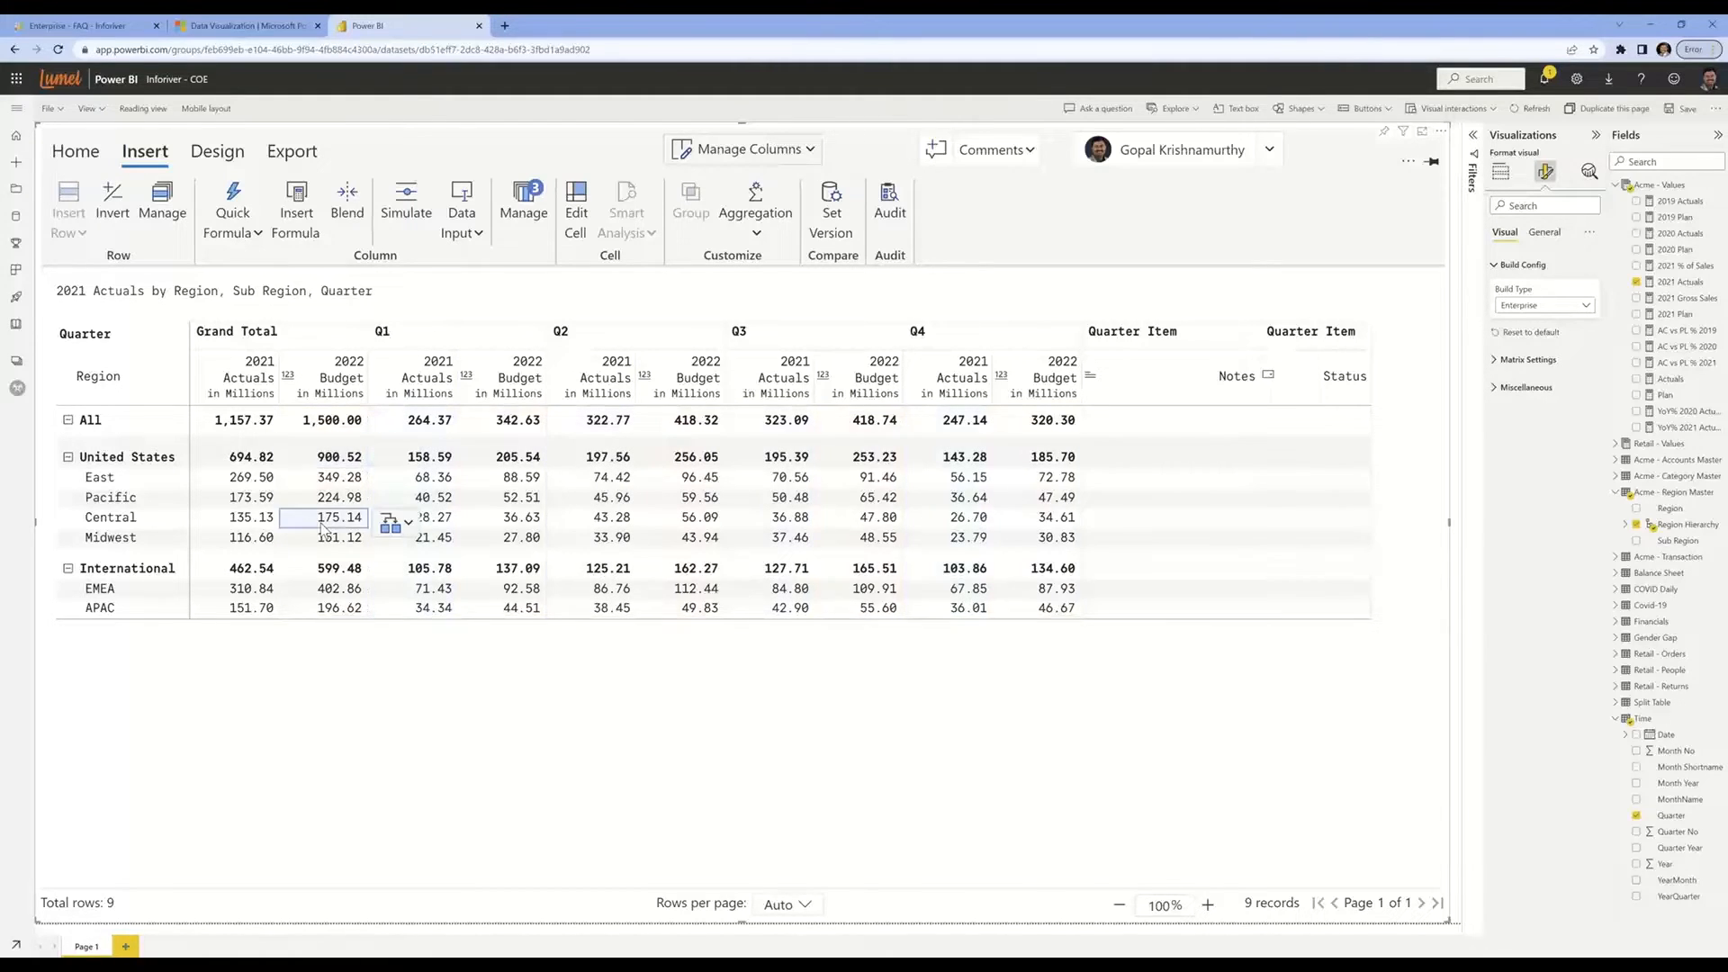
text(+25m)
key(Return)
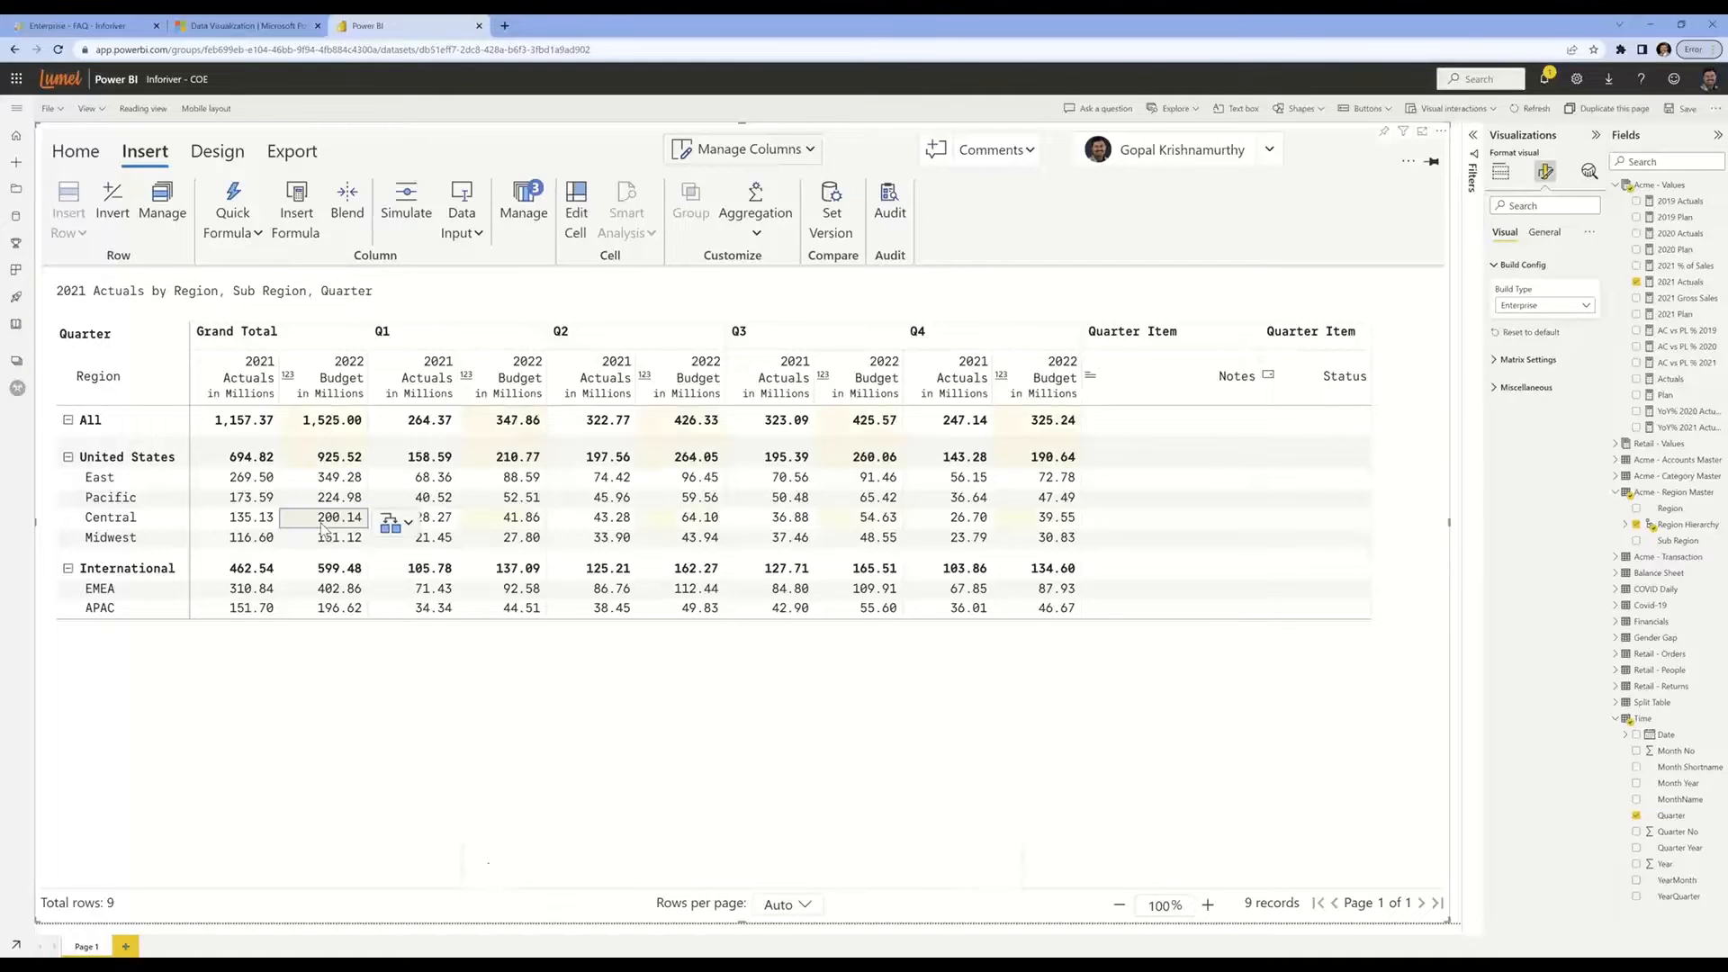
Set APAC's grand total 2022 Budget to 200m and distribute it equally across the quarter columns
click(333, 612)
text(200m)
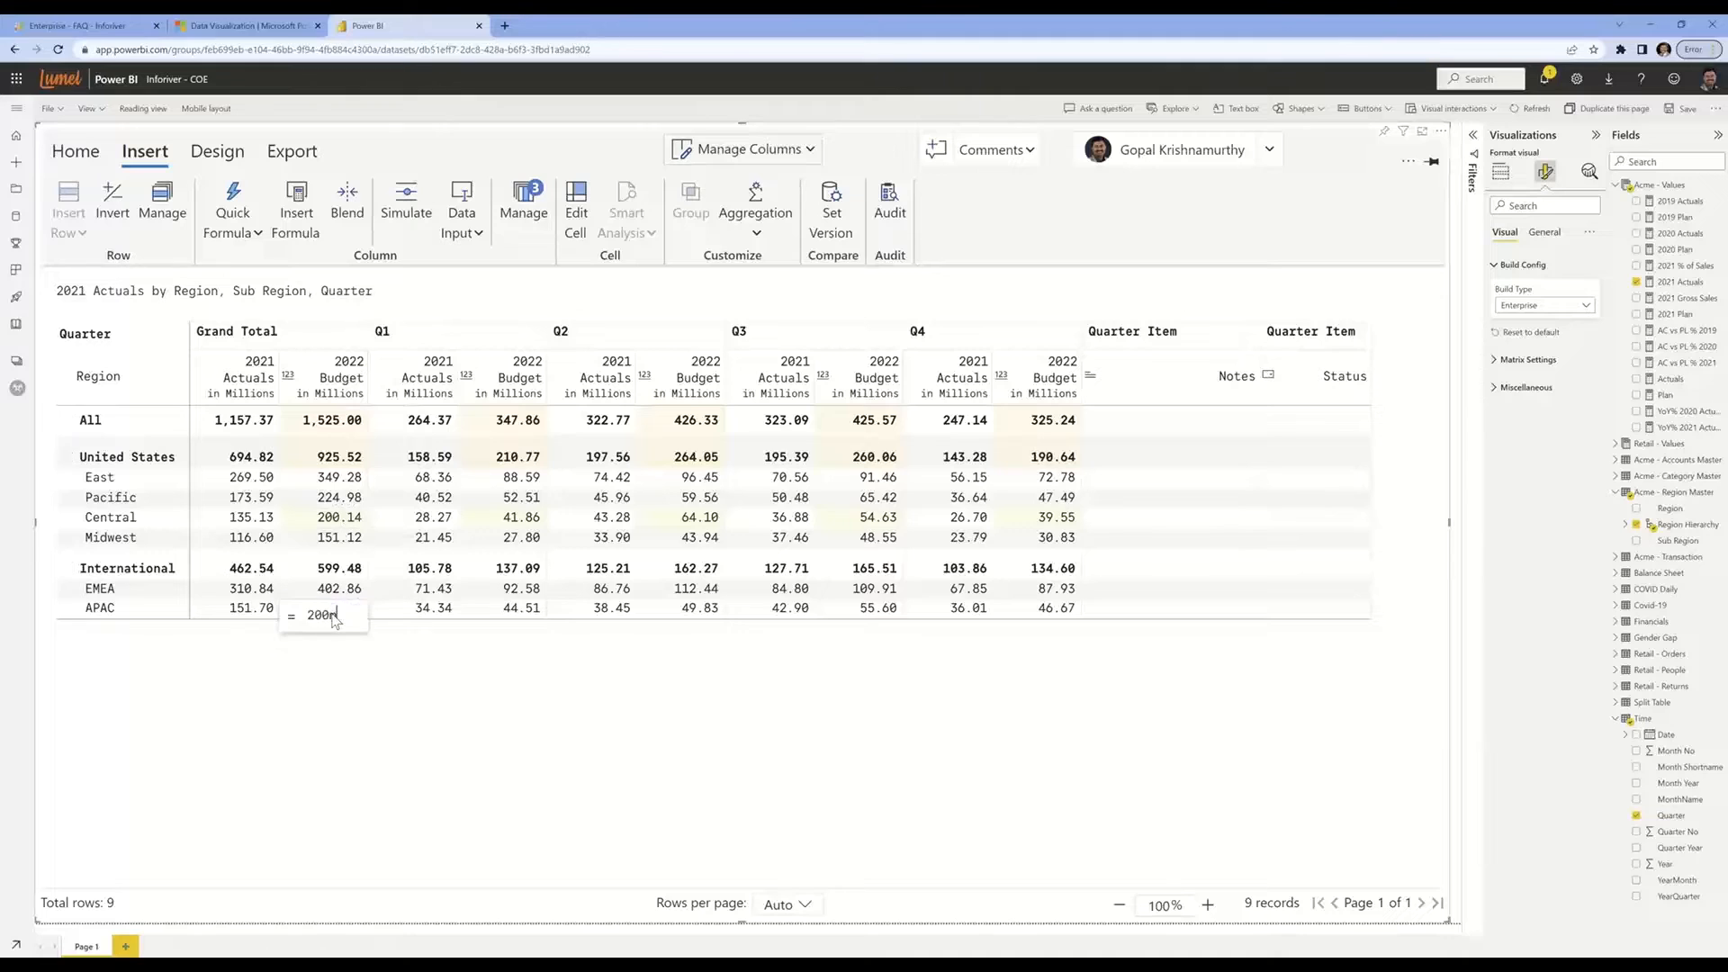
key(Return)
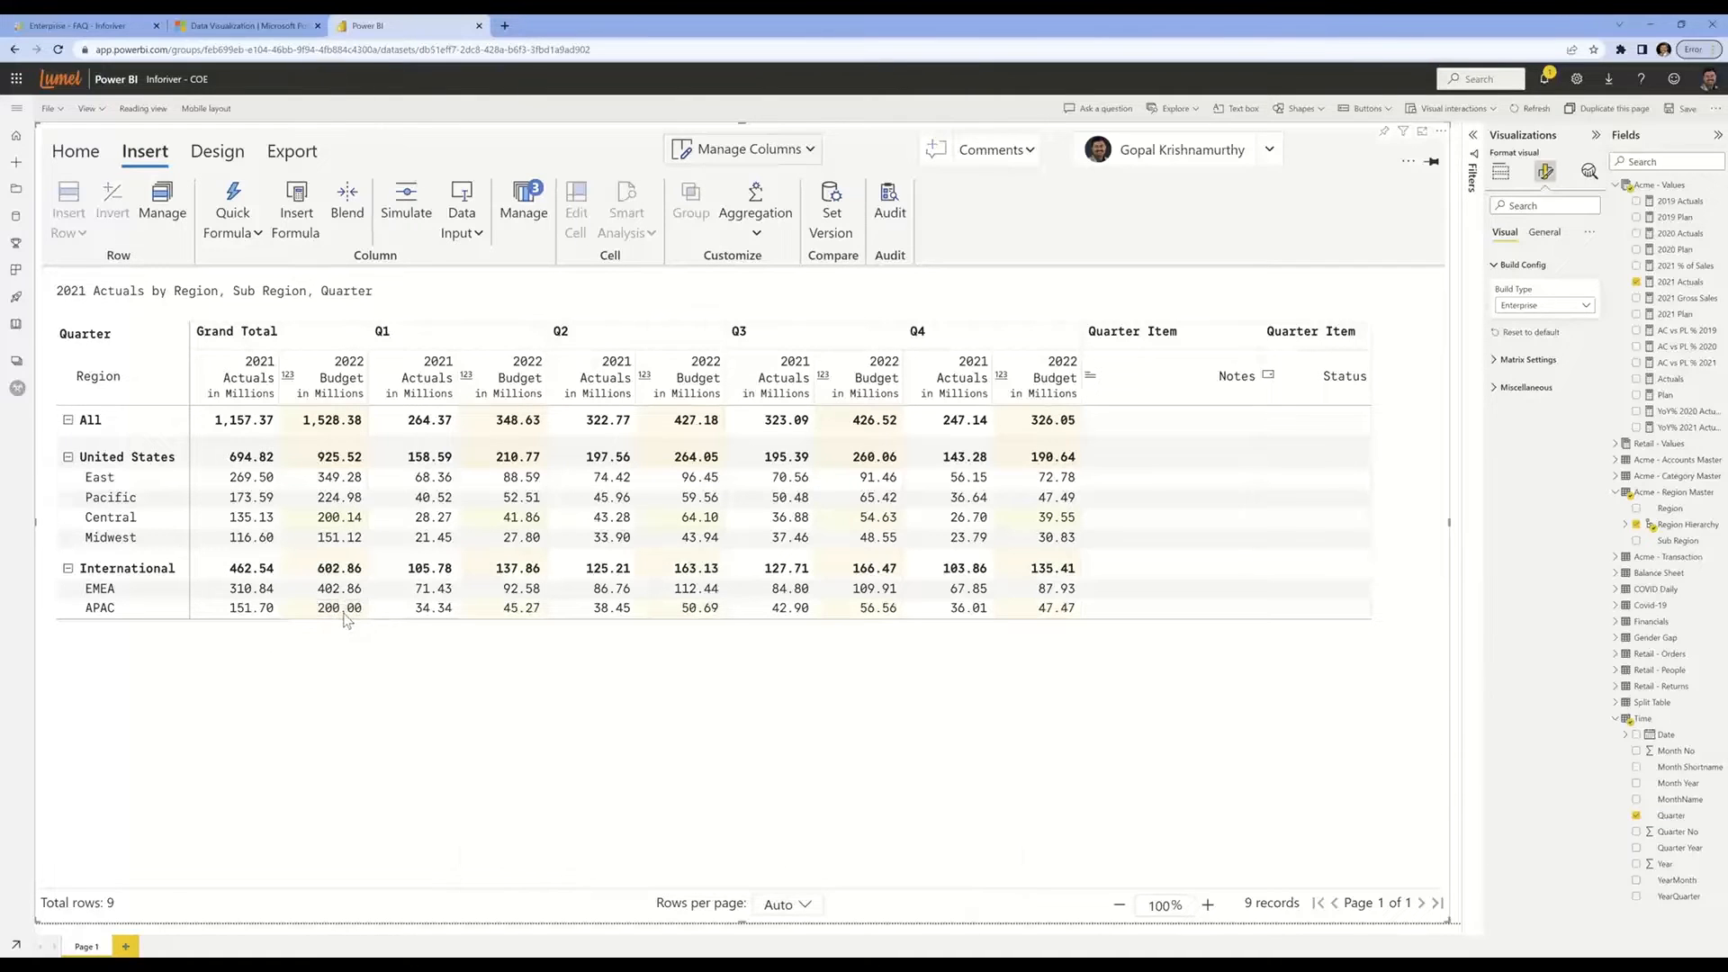
click(390, 615)
mouse_move(522, 660)
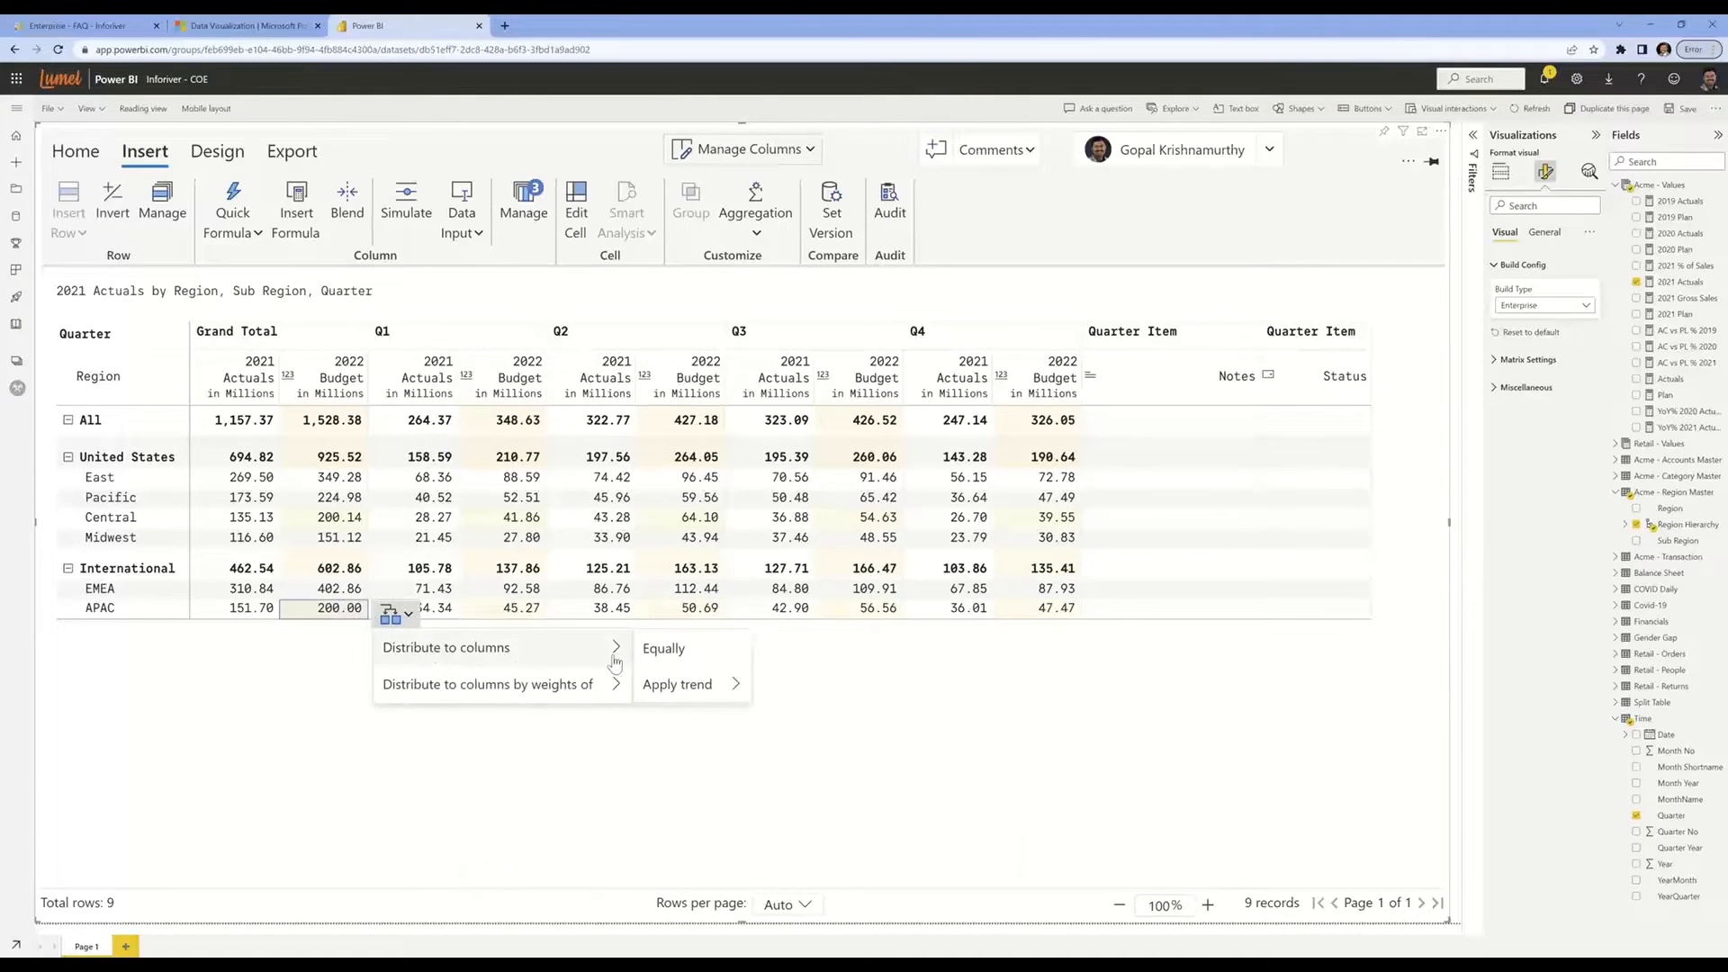
click(684, 659)
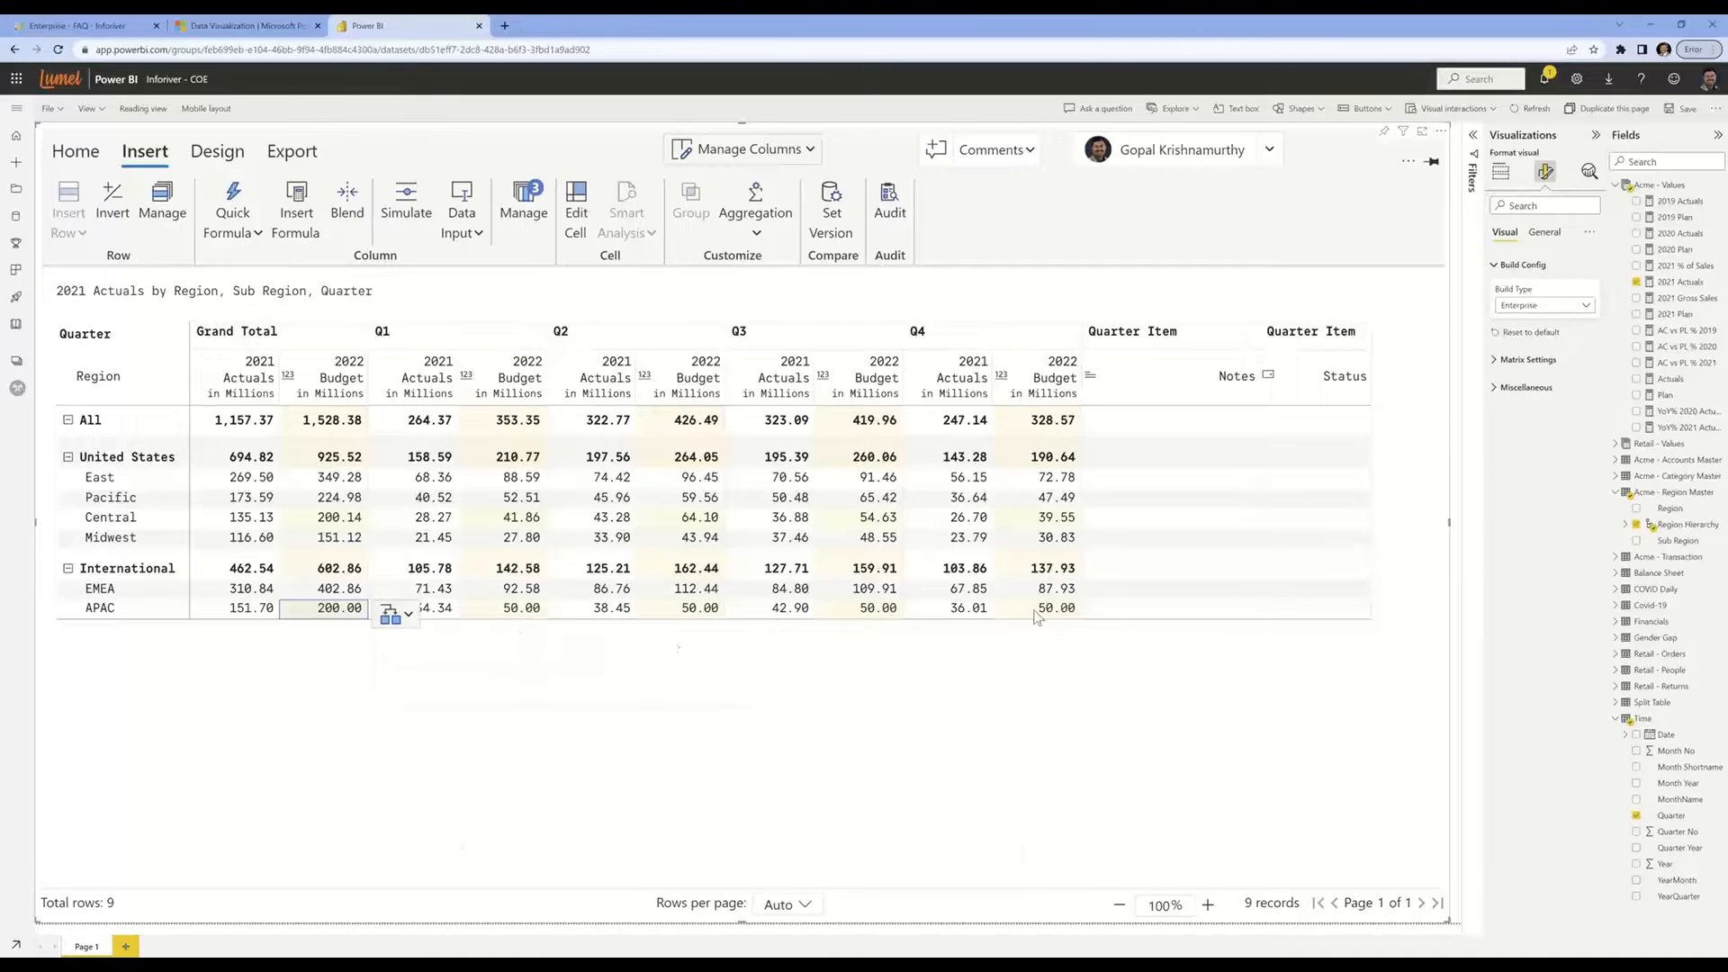
Set EMEA's grand total 2022 Budget to 500 million and distribute it across the quarters with a trend growing 10% per quarter
click(340, 594)
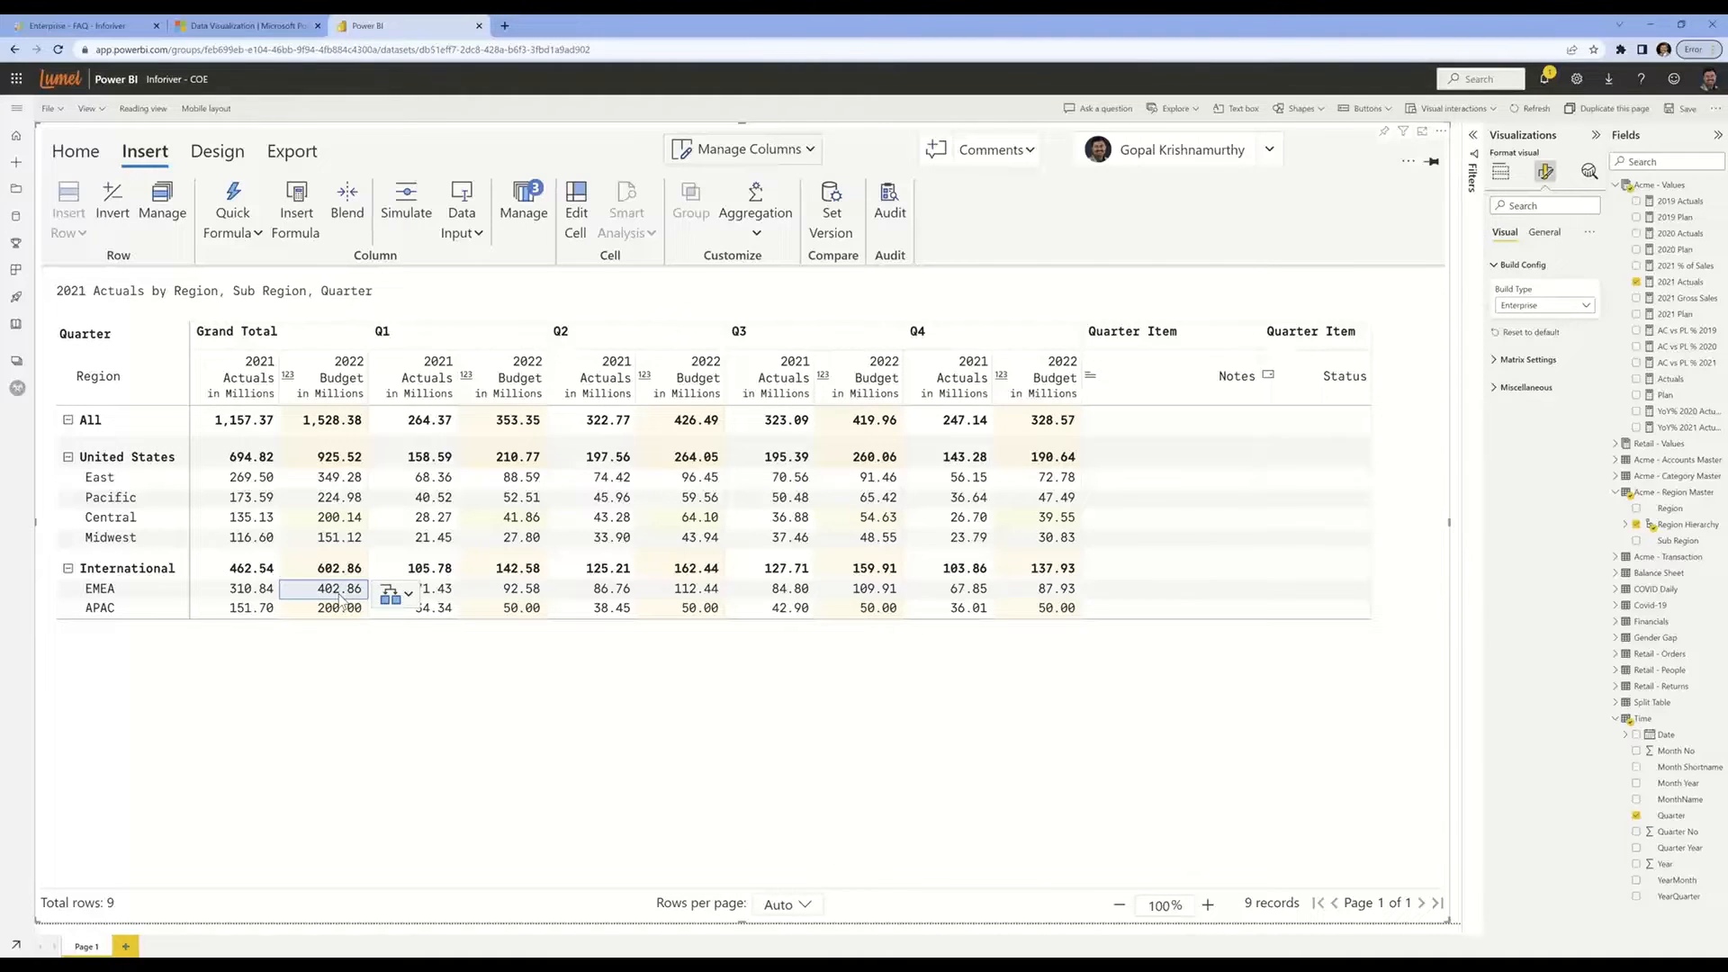
text(500)
key(Return)
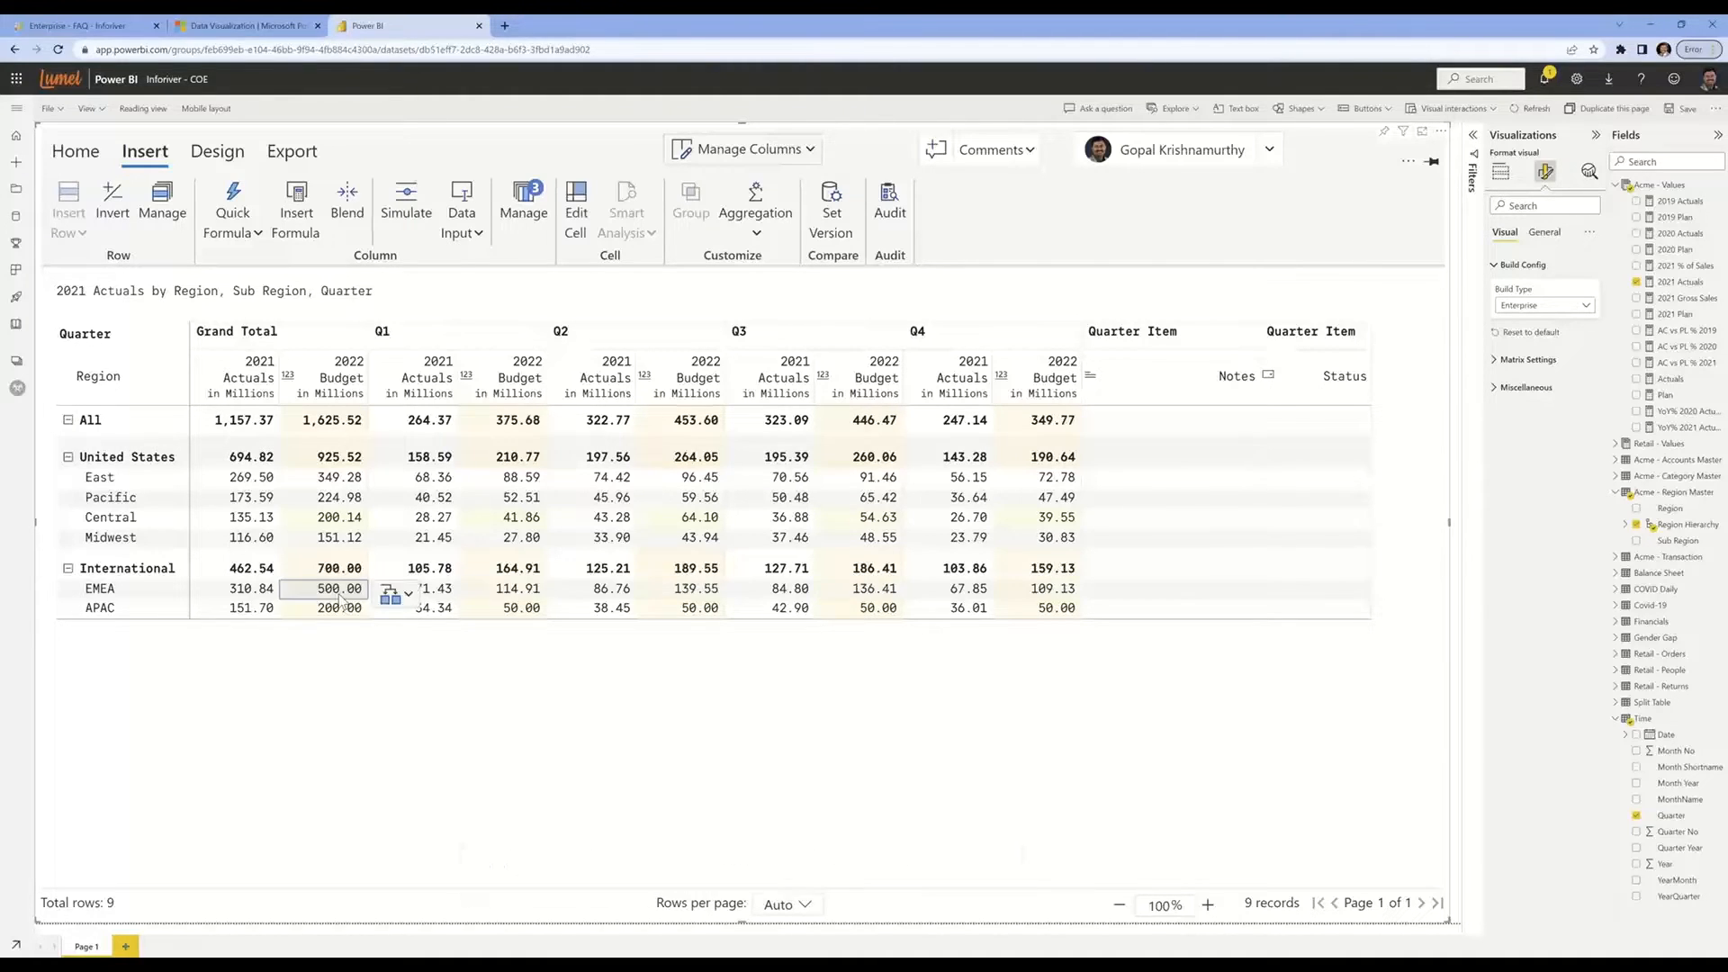
click(405, 595)
mouse_move(468, 632)
mouse_move(709, 666)
drag(818, 664, 825, 671)
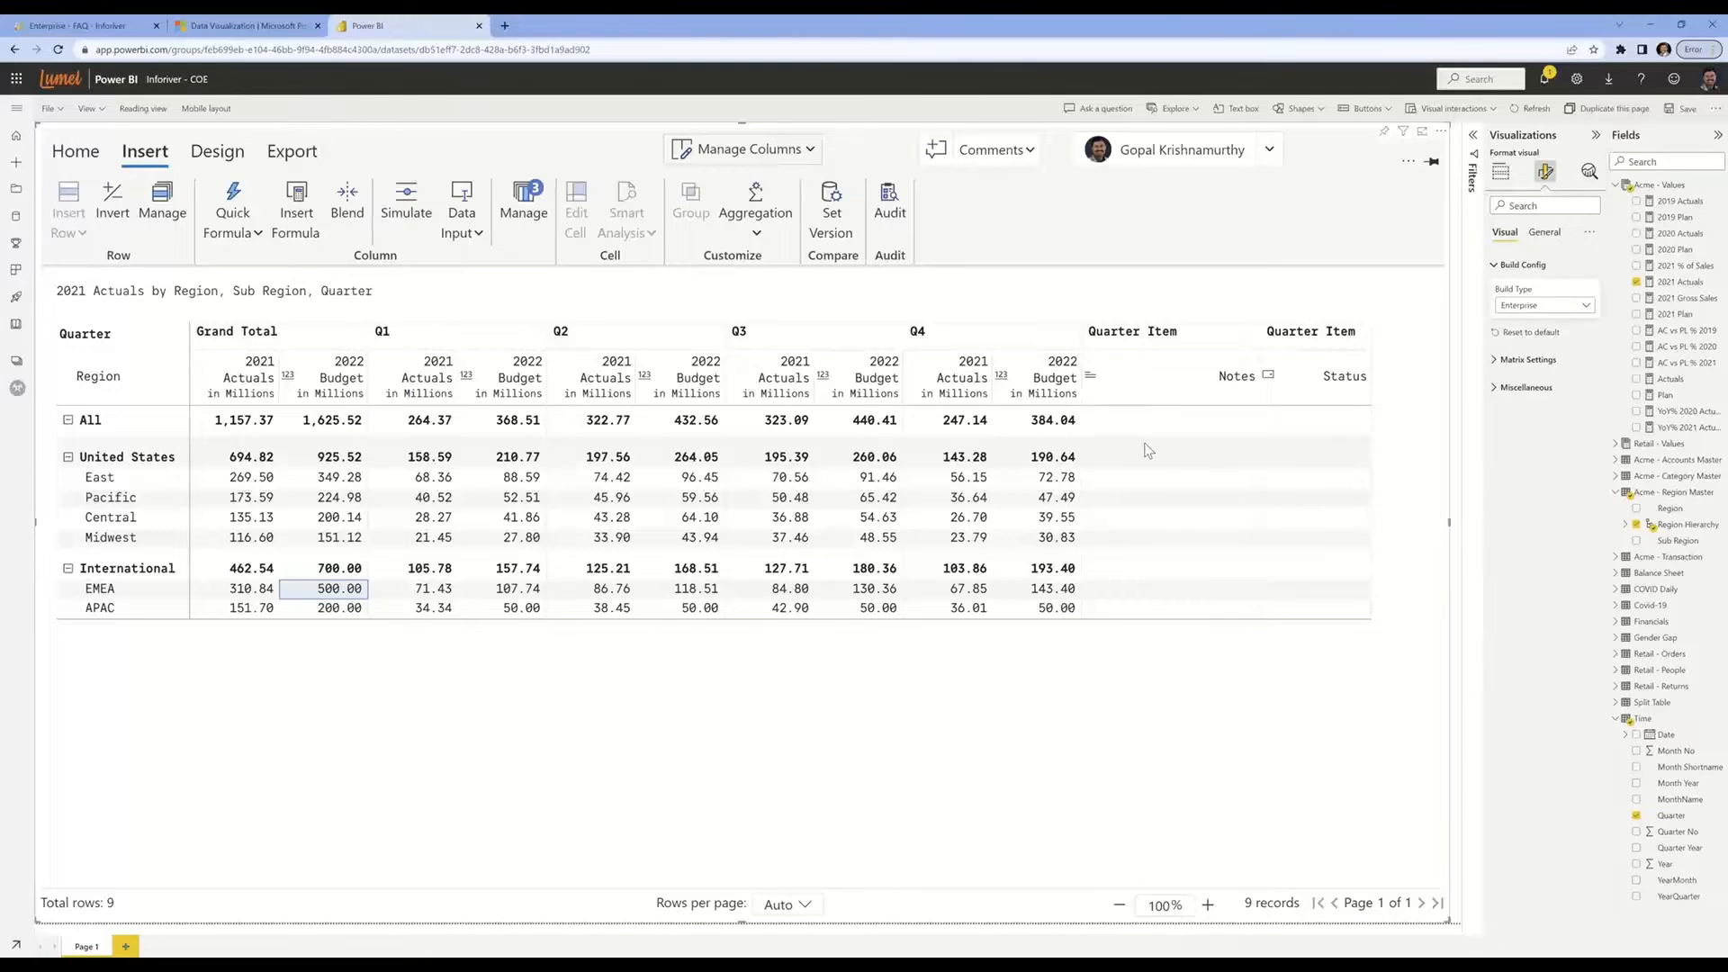
Enter the note "This is wonderful" for the East region in the Notes column
click(1146, 486)
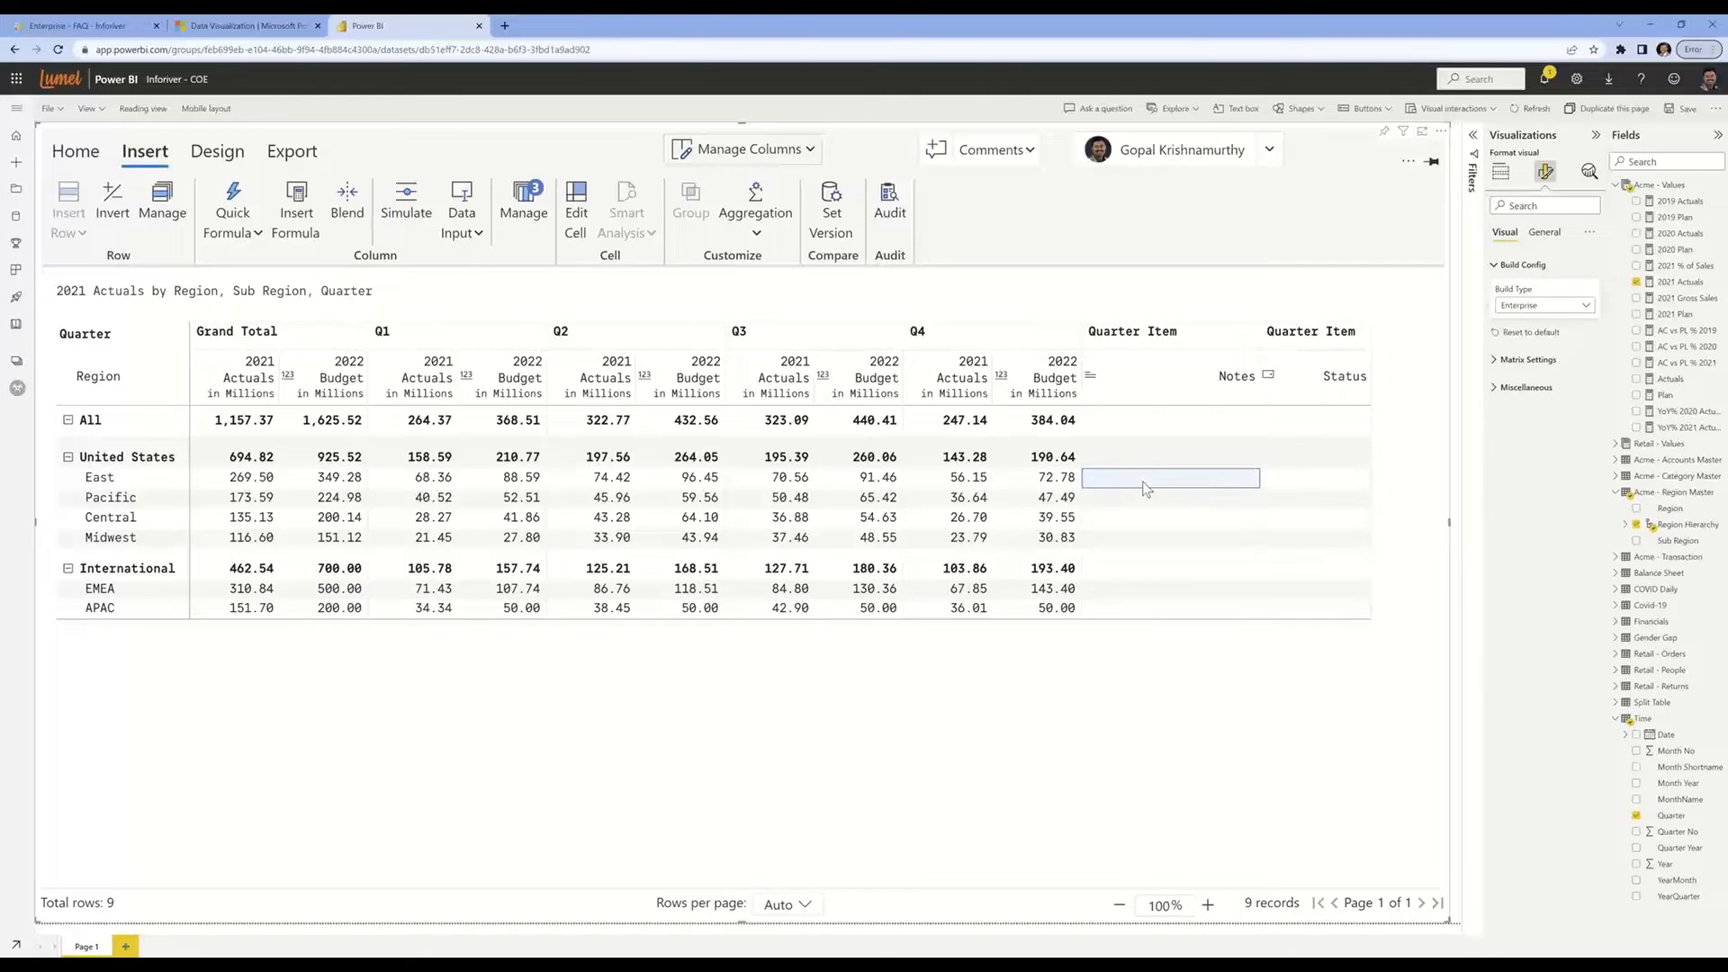
text(This is wonderful)
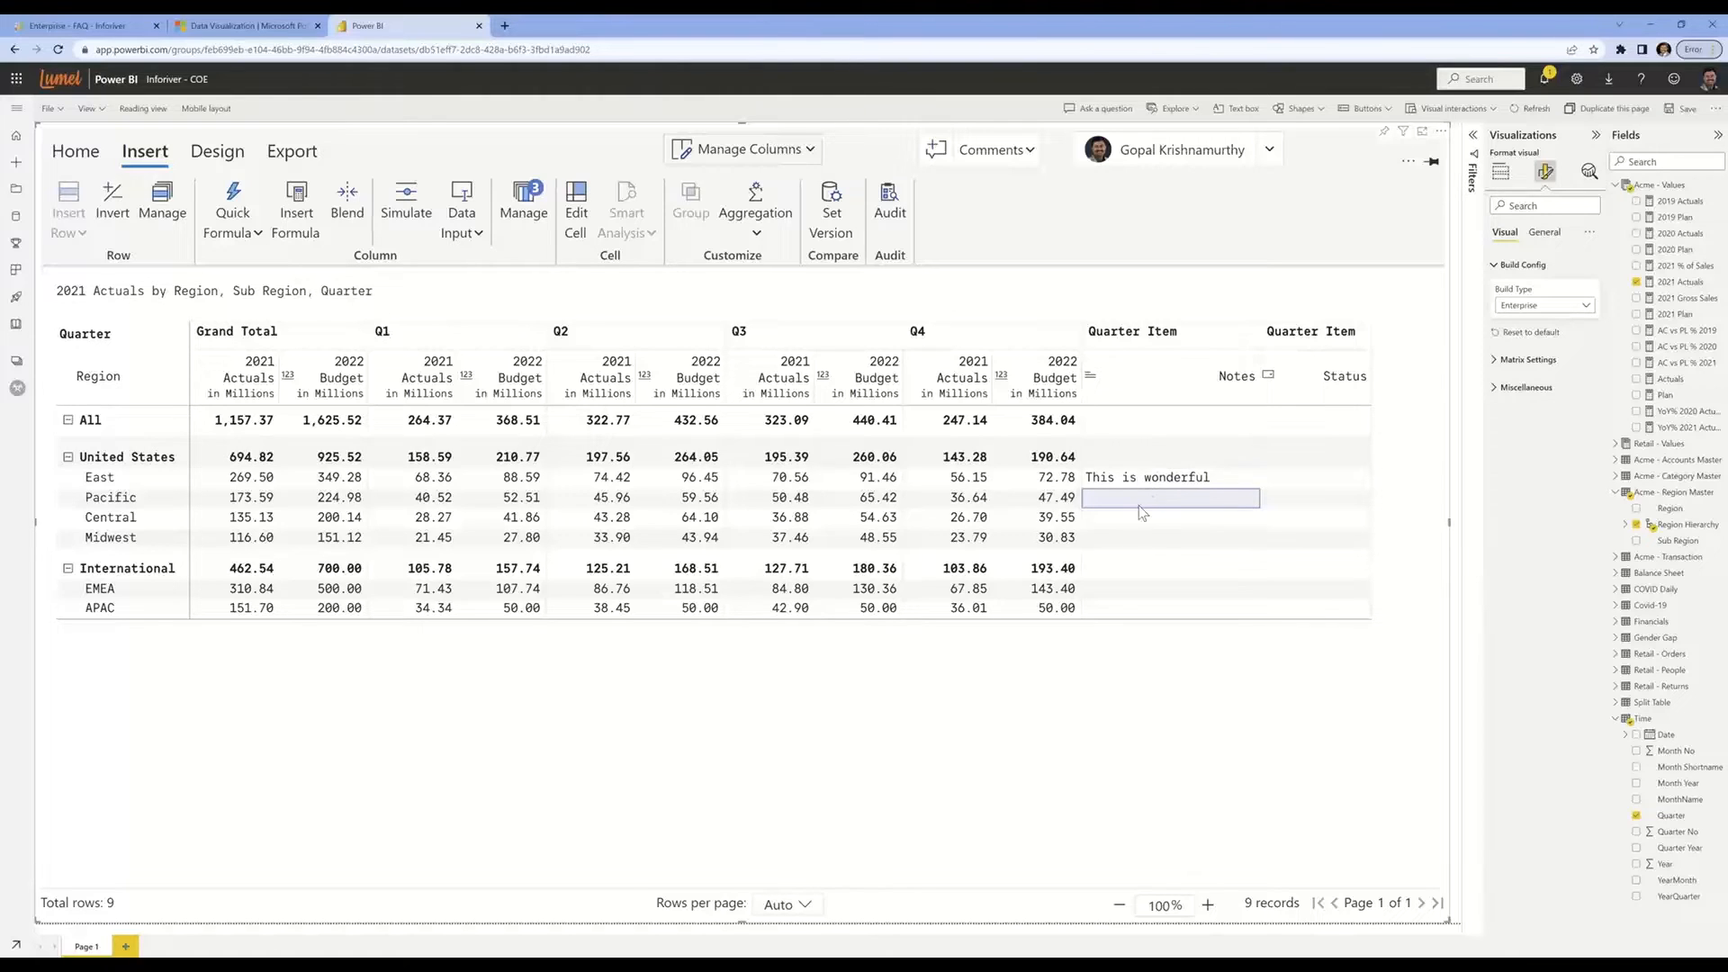
click(1127, 517)
click(1127, 591)
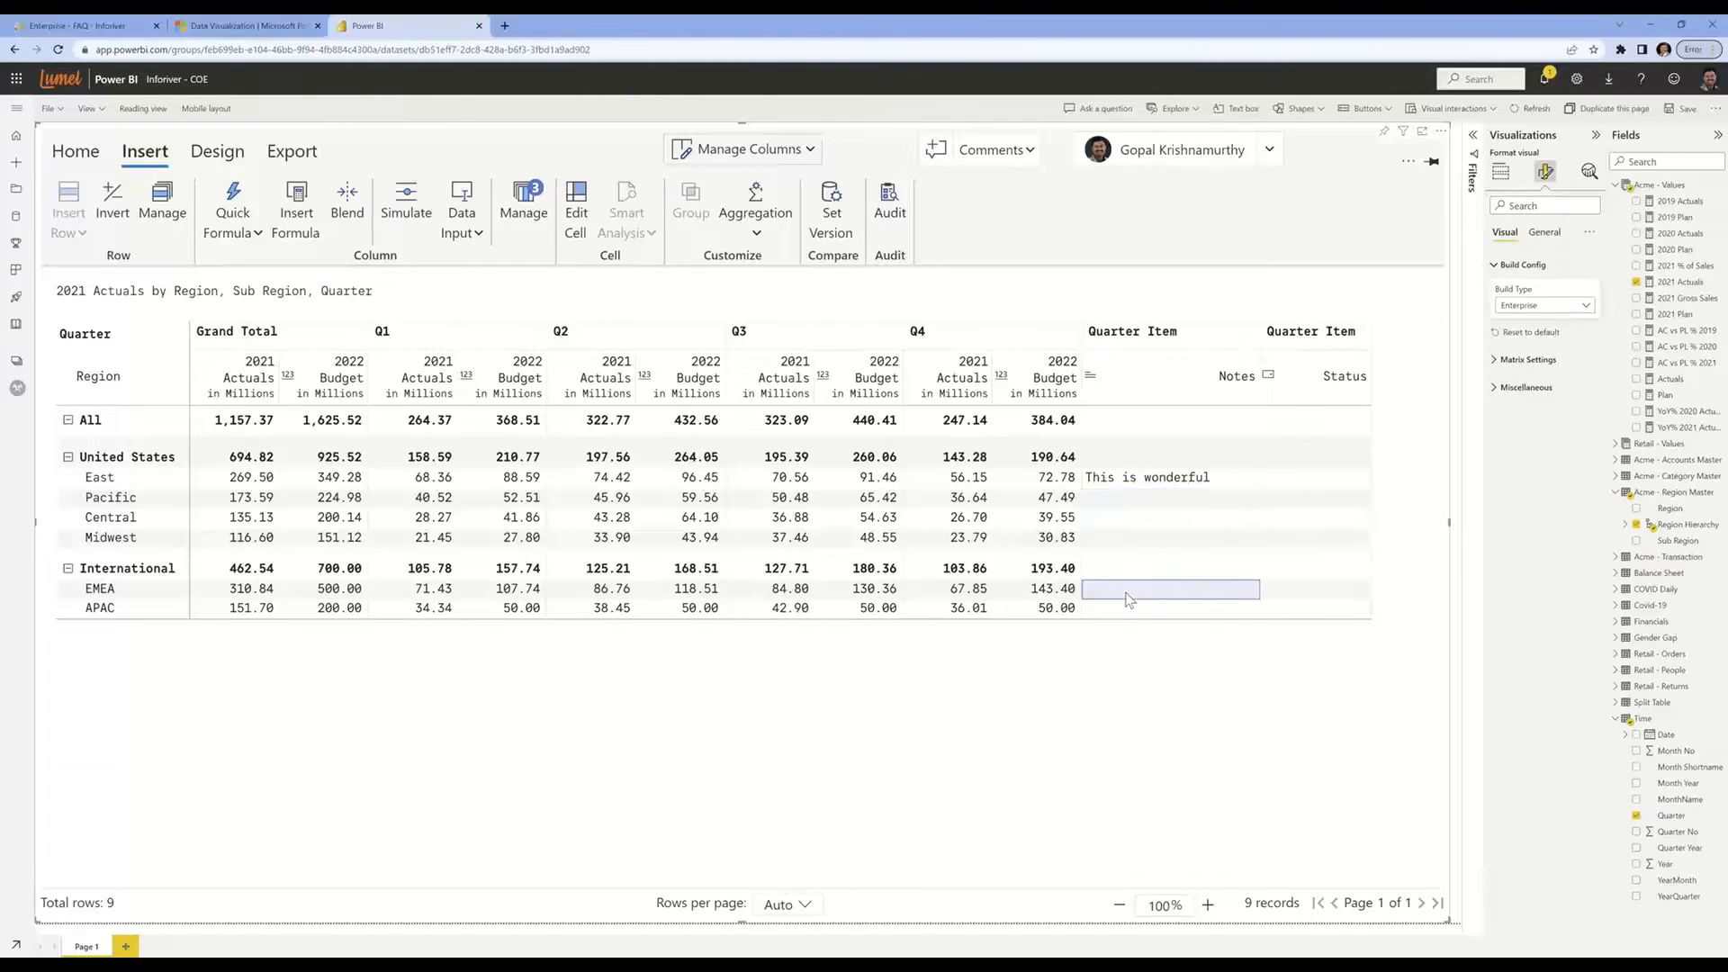
Enter a wrapping note for EMEA in the Notes column: "Long Text" followed by one long unbroken run of the letter a
text(Long Te)
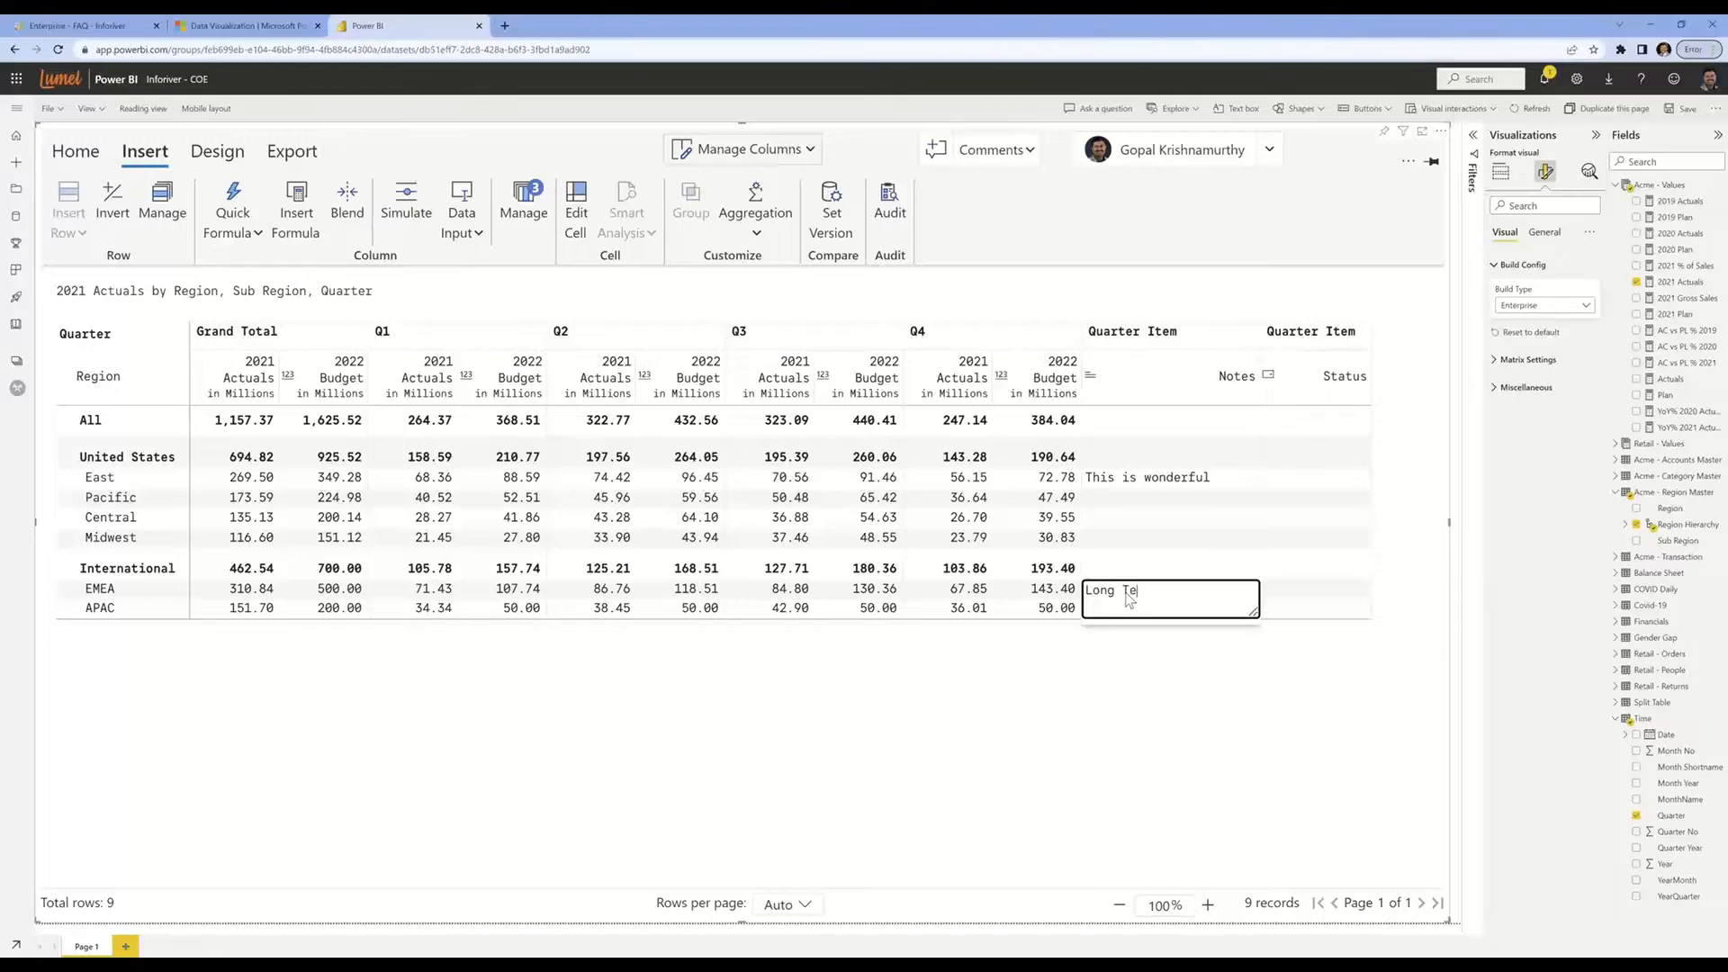
text(xt Aaaaaaaaaaaaaaaaaaaaaaa)
click(1158, 667)
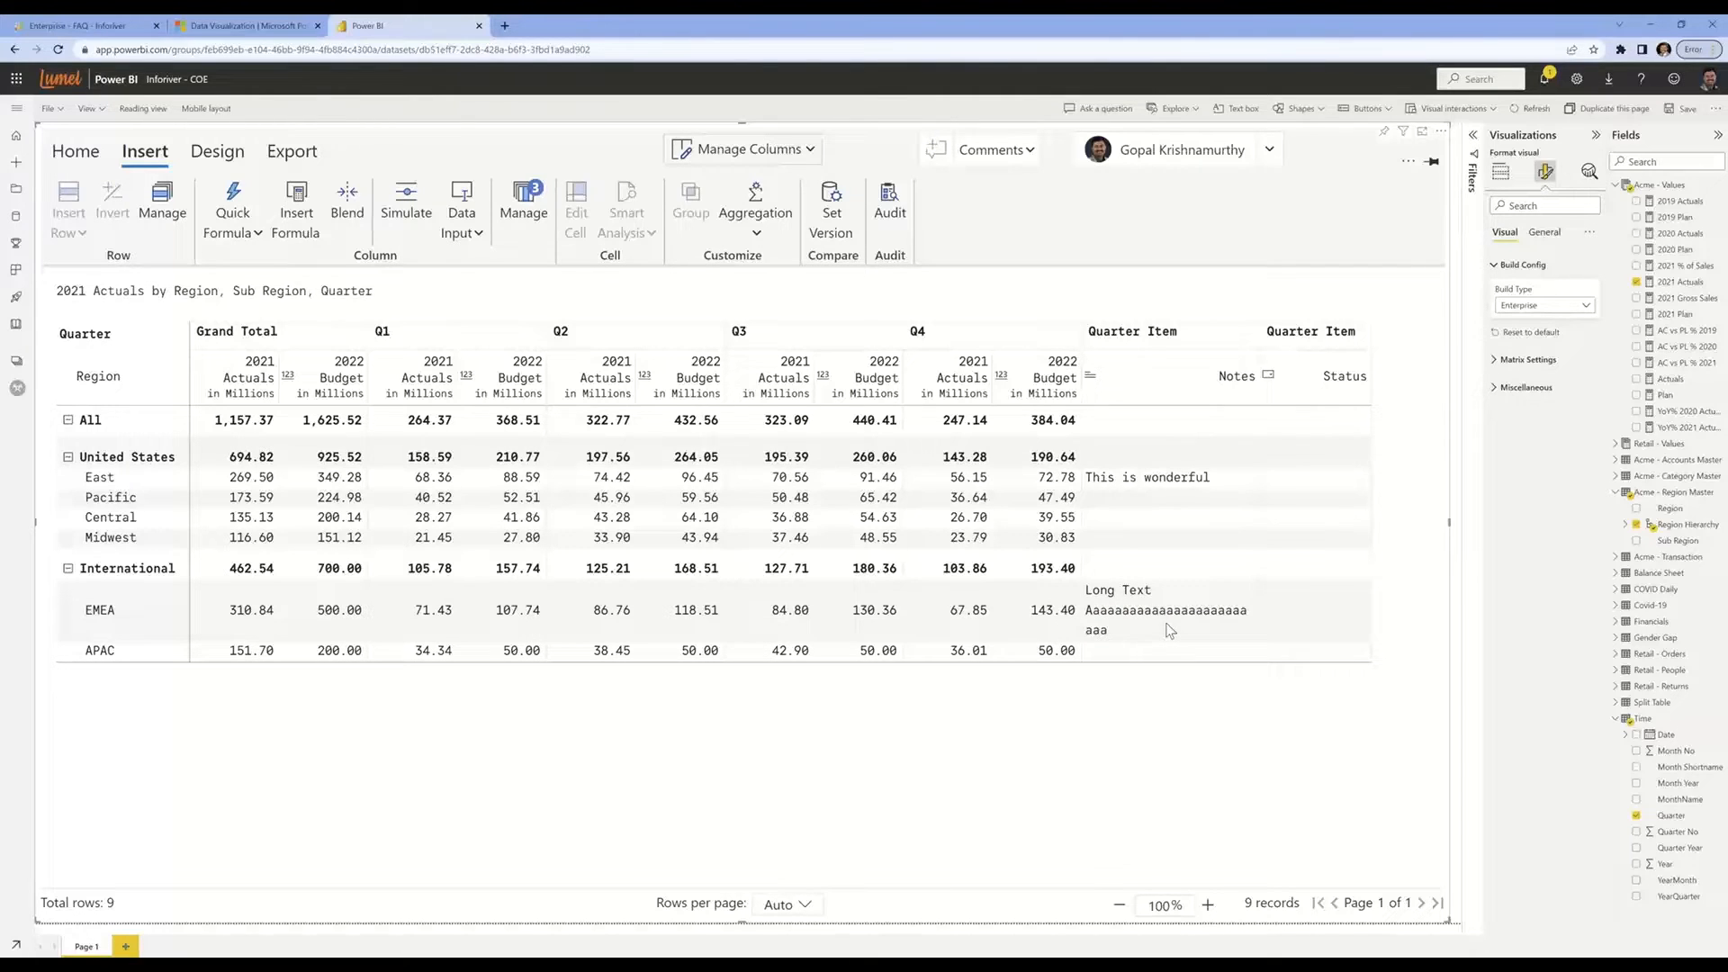
click(1090, 380)
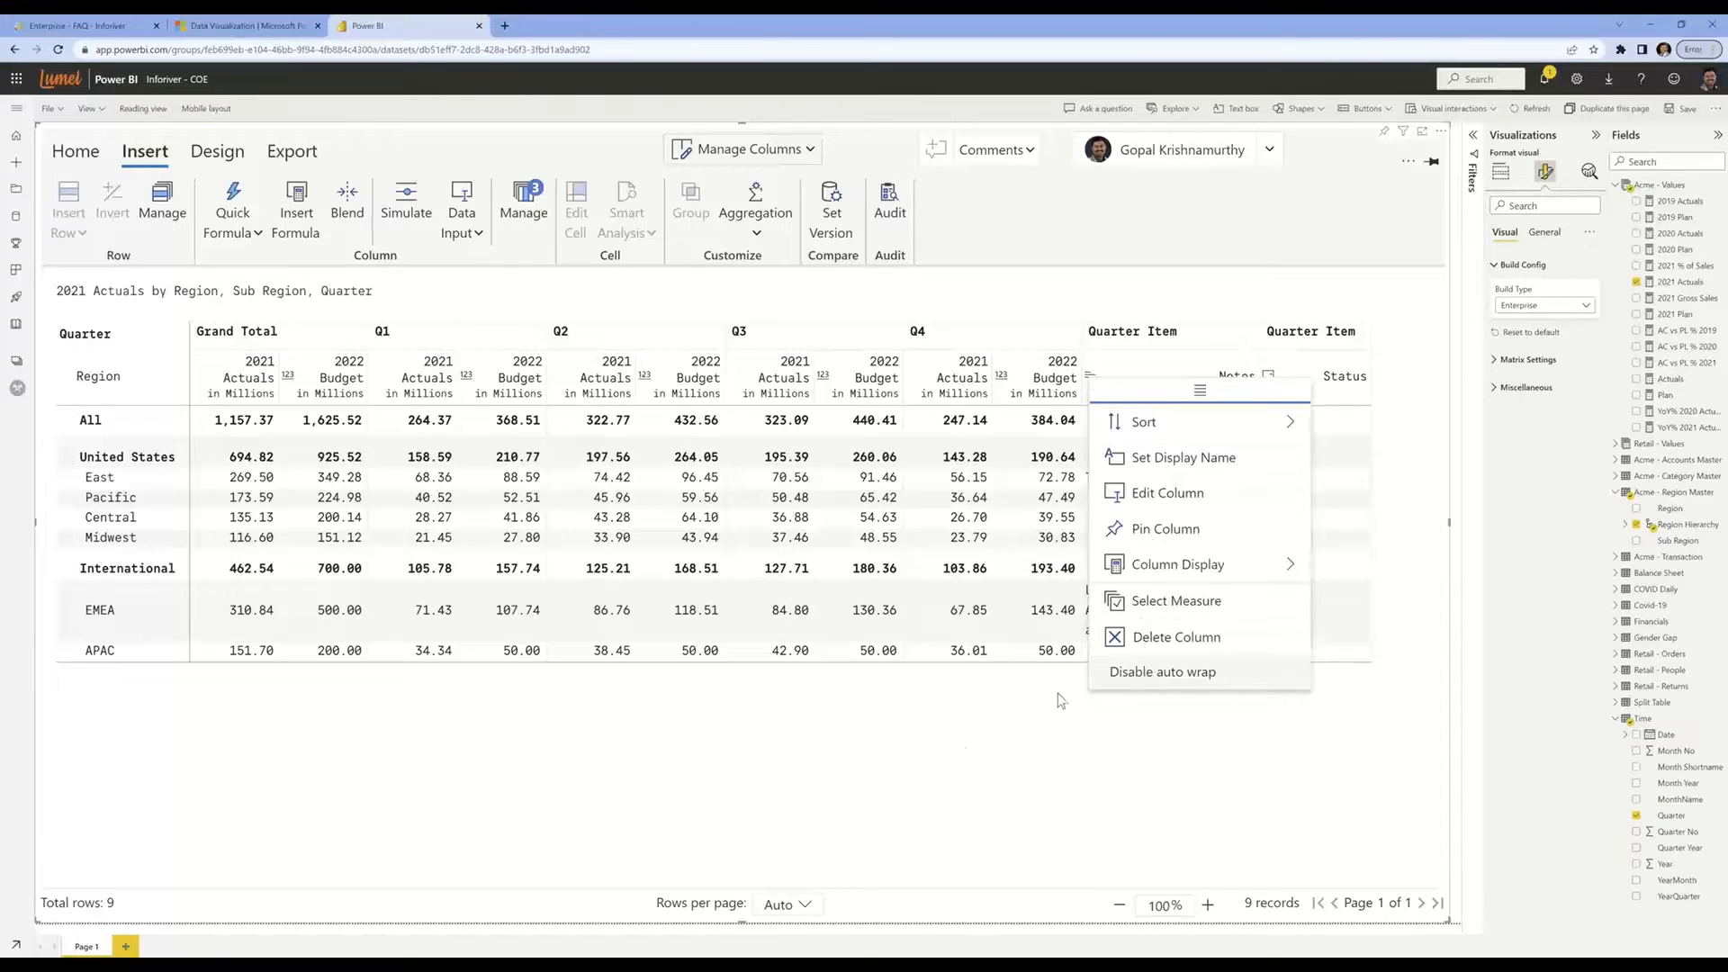
click(959, 740)
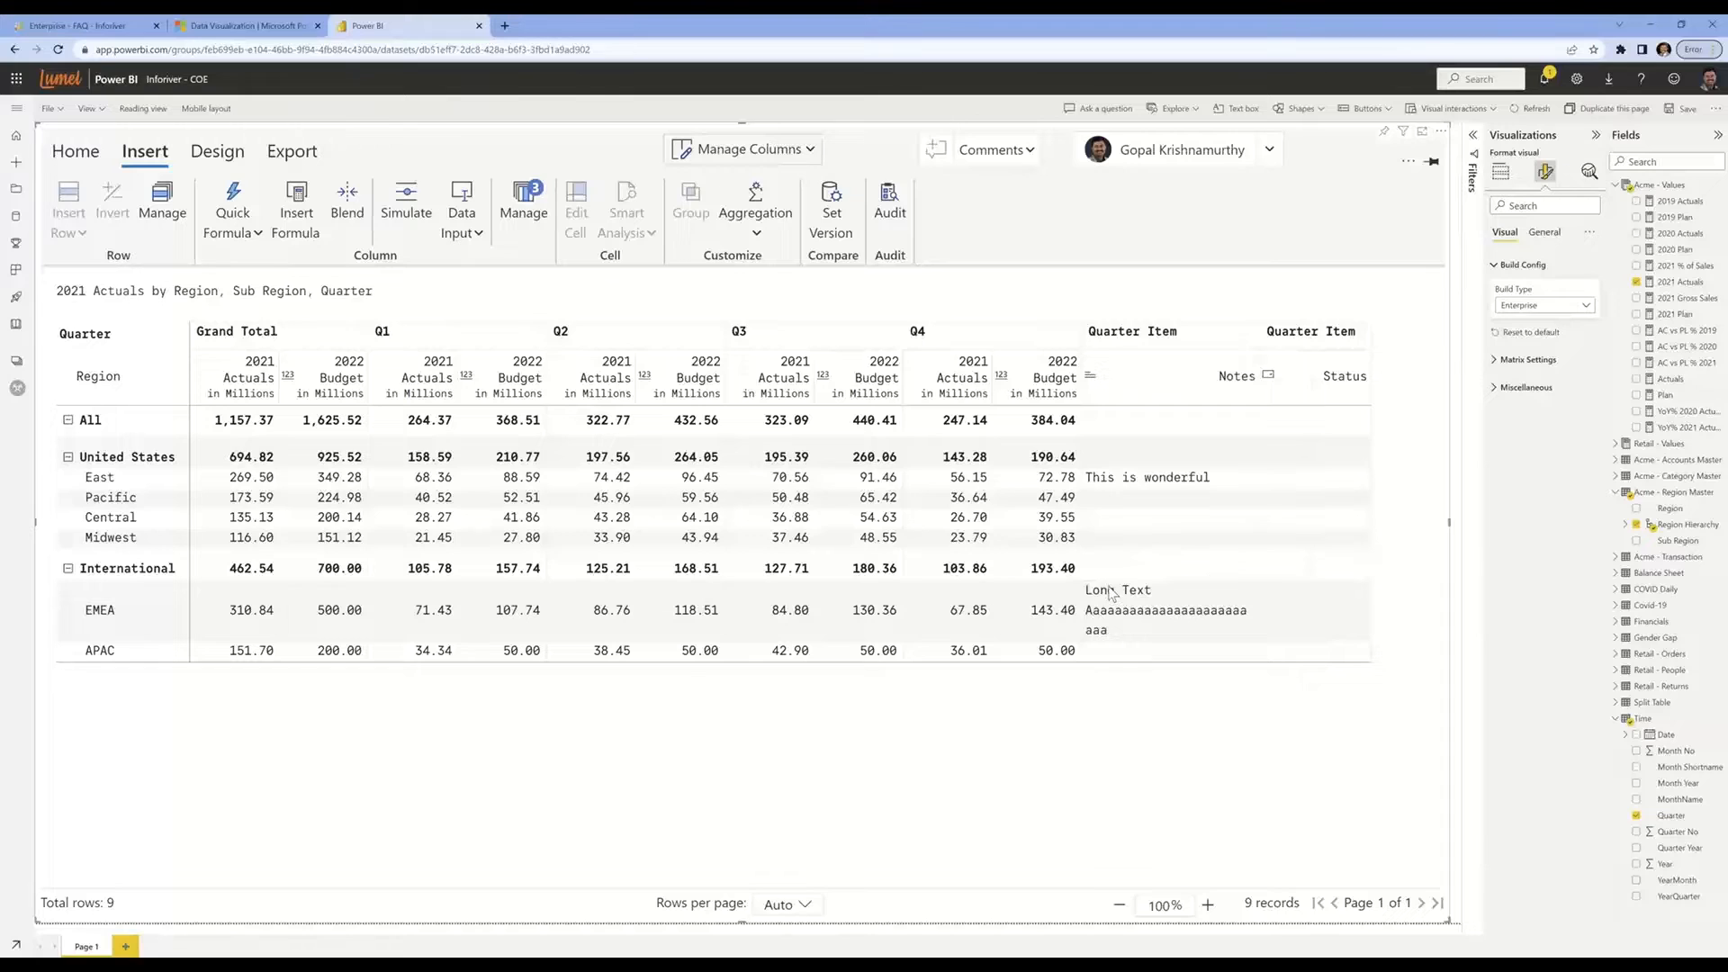
Set the Status to In Review for the East region and to Approved for EMEA
click(1299, 475)
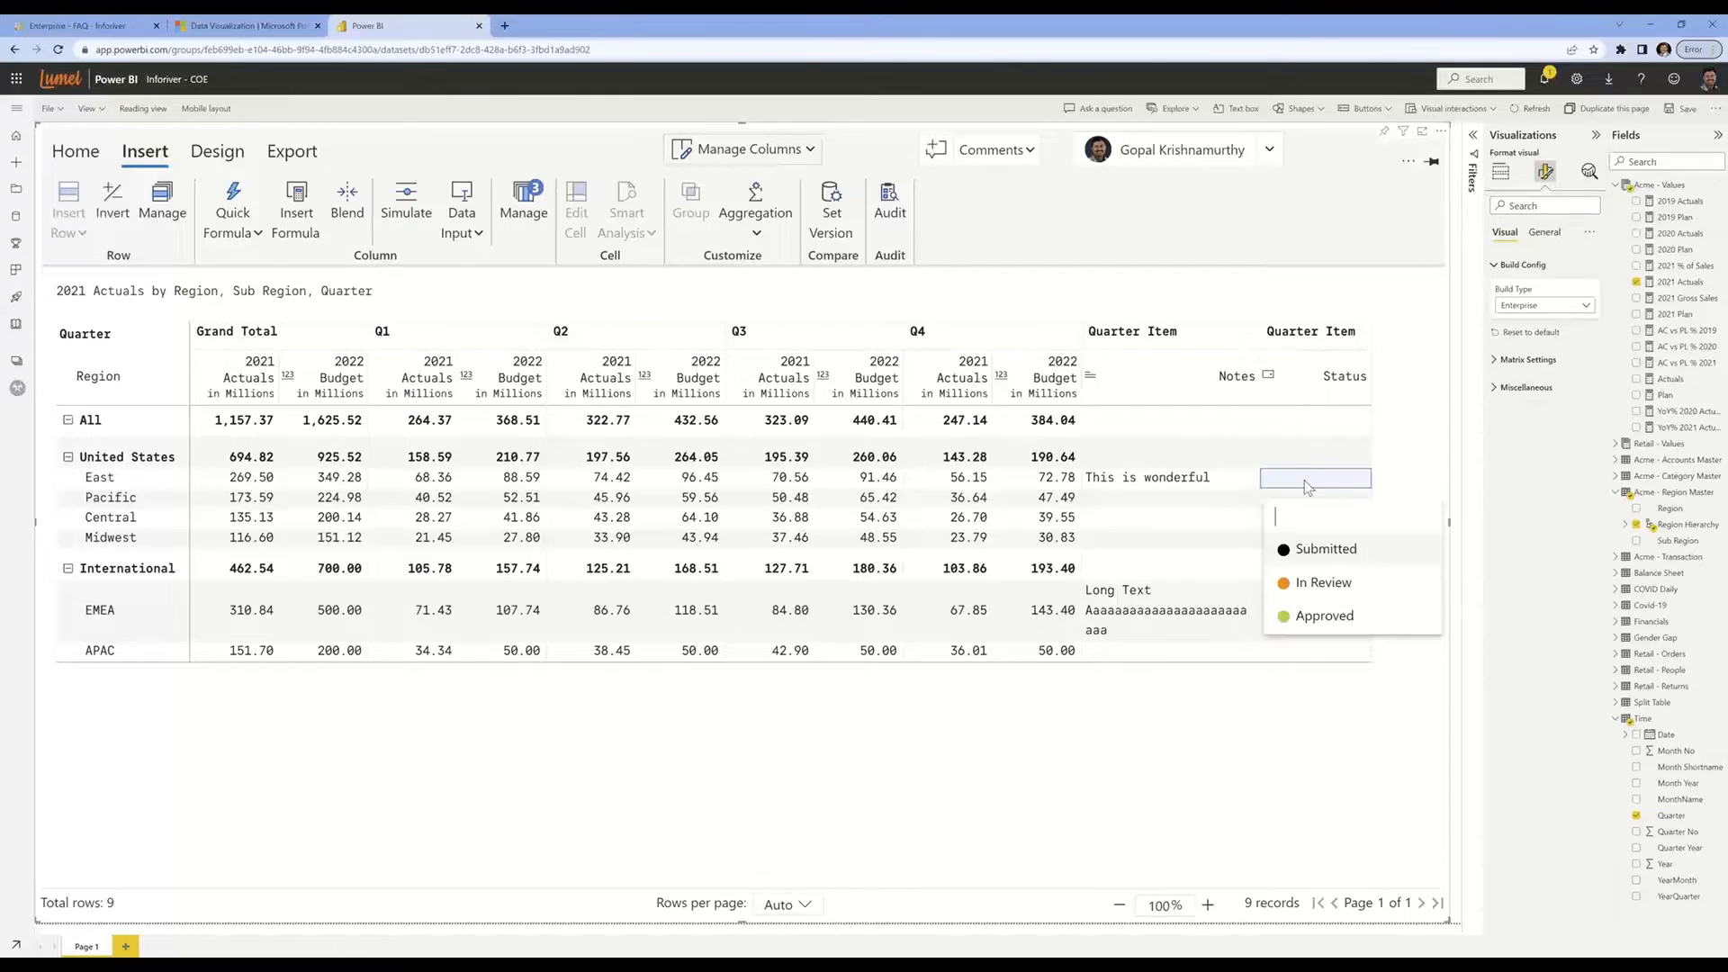
click(1322, 583)
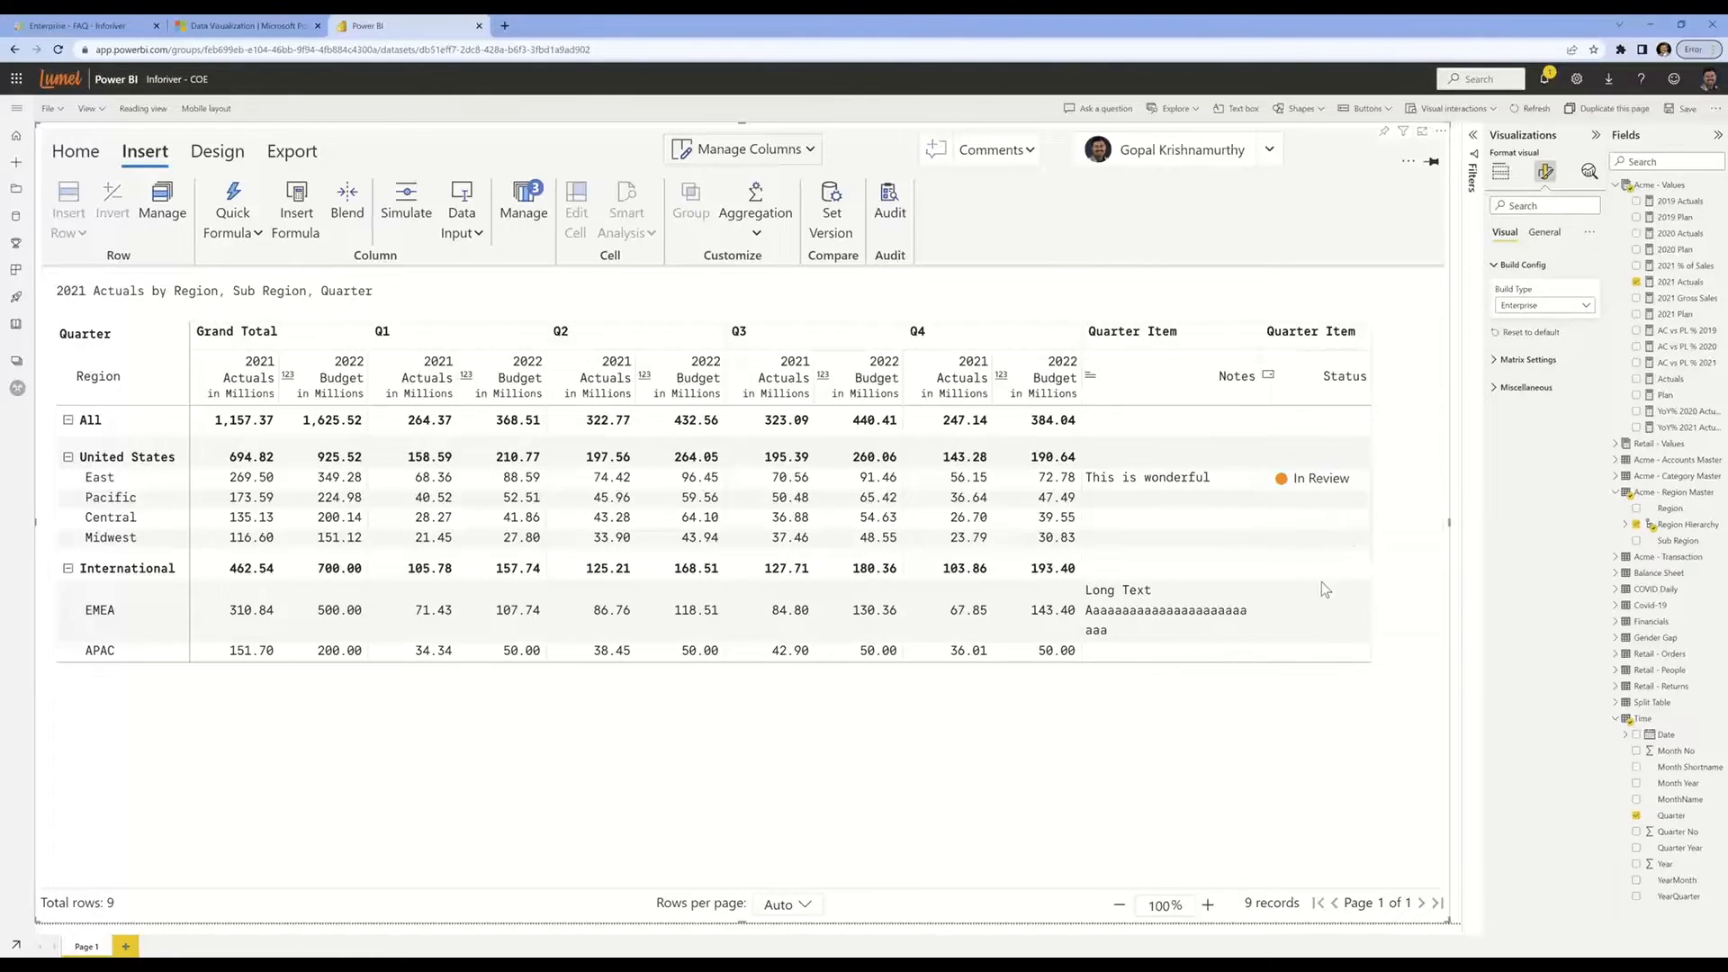
click(1304, 612)
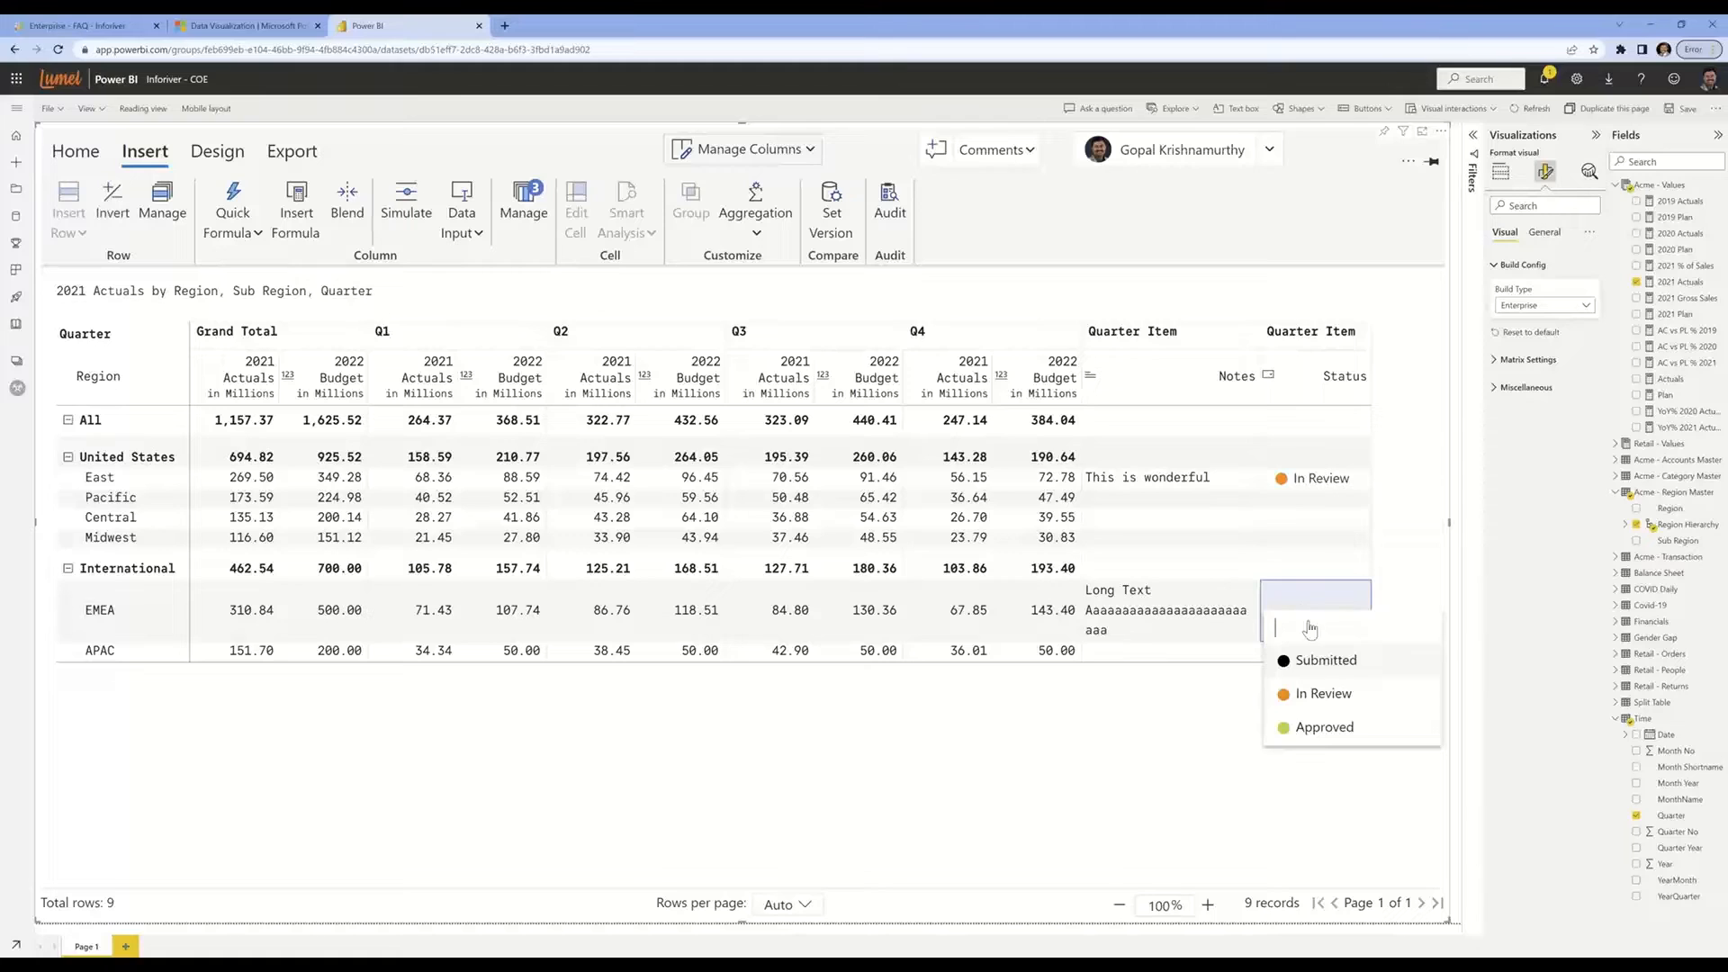
click(1324, 728)
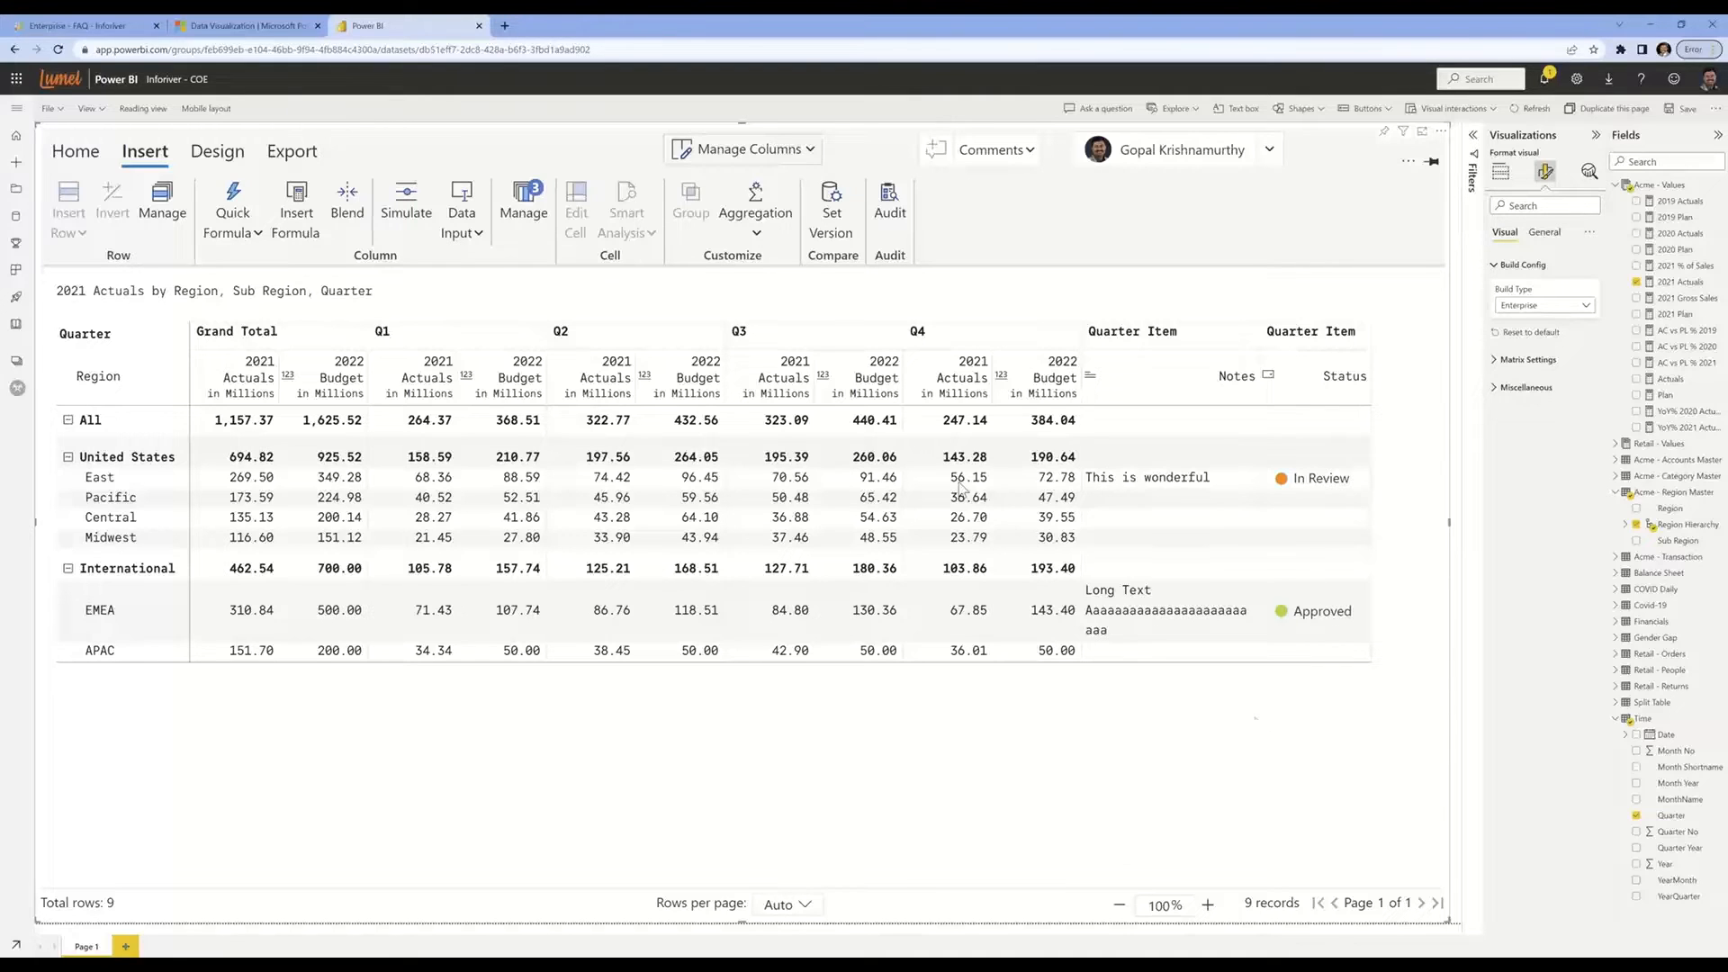
Turn on the Comments column for the matrix
click(765, 498)
click(993, 149)
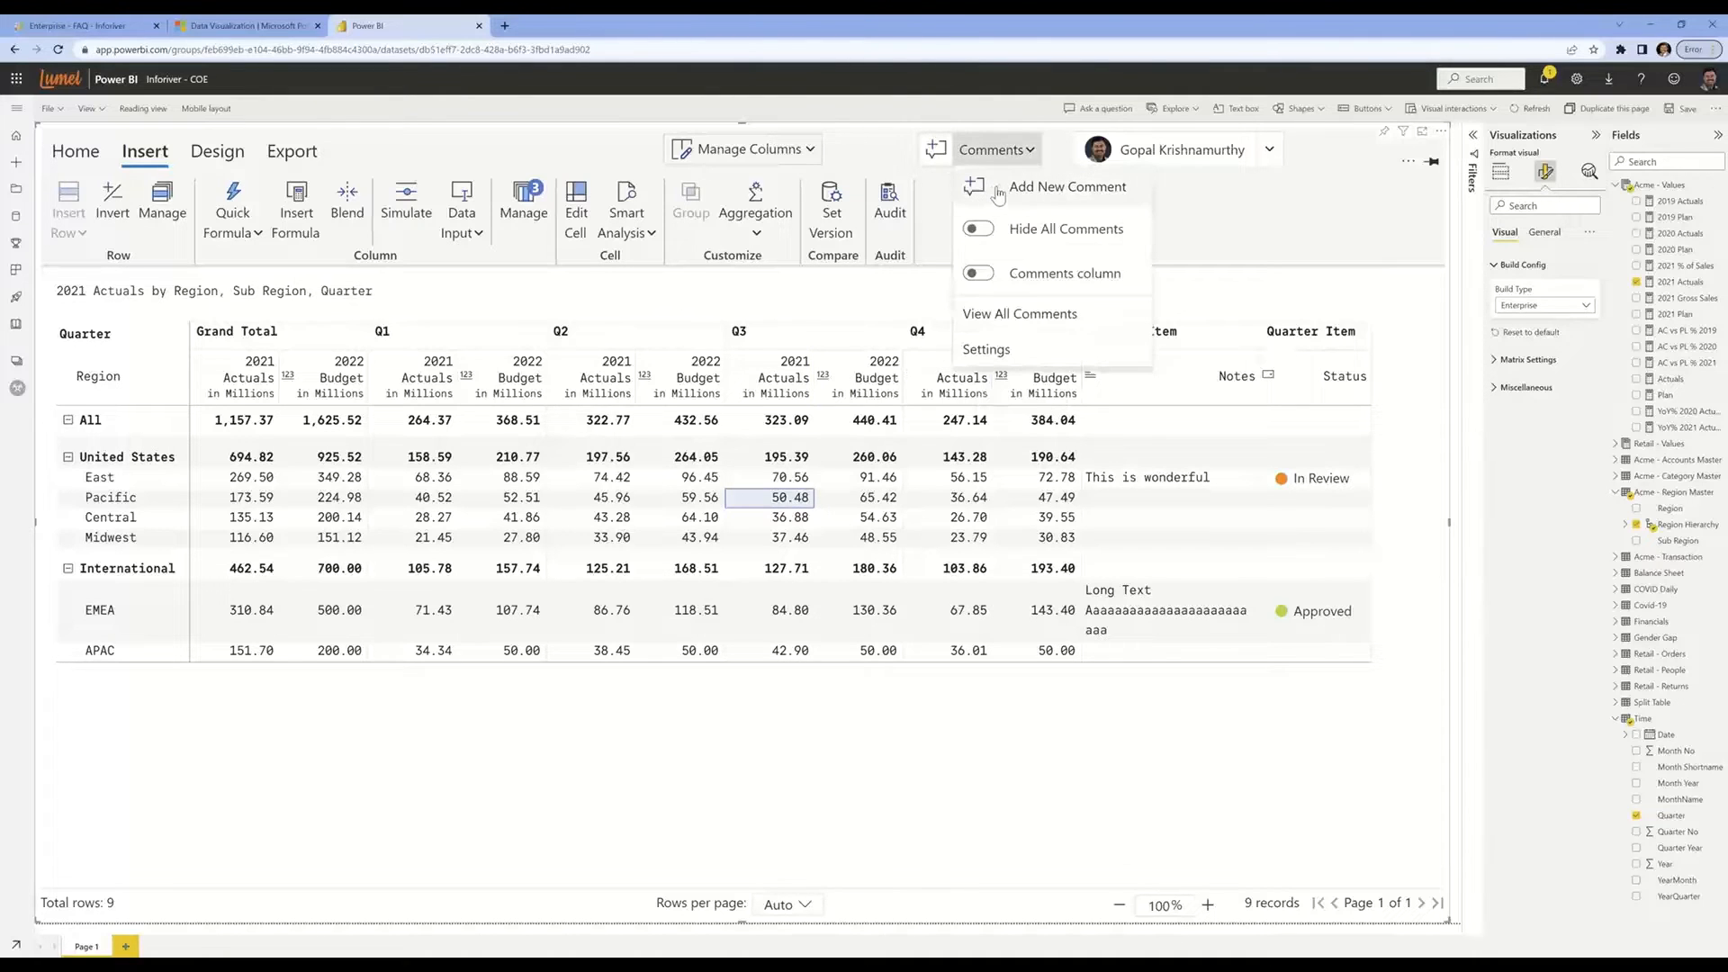
click(981, 277)
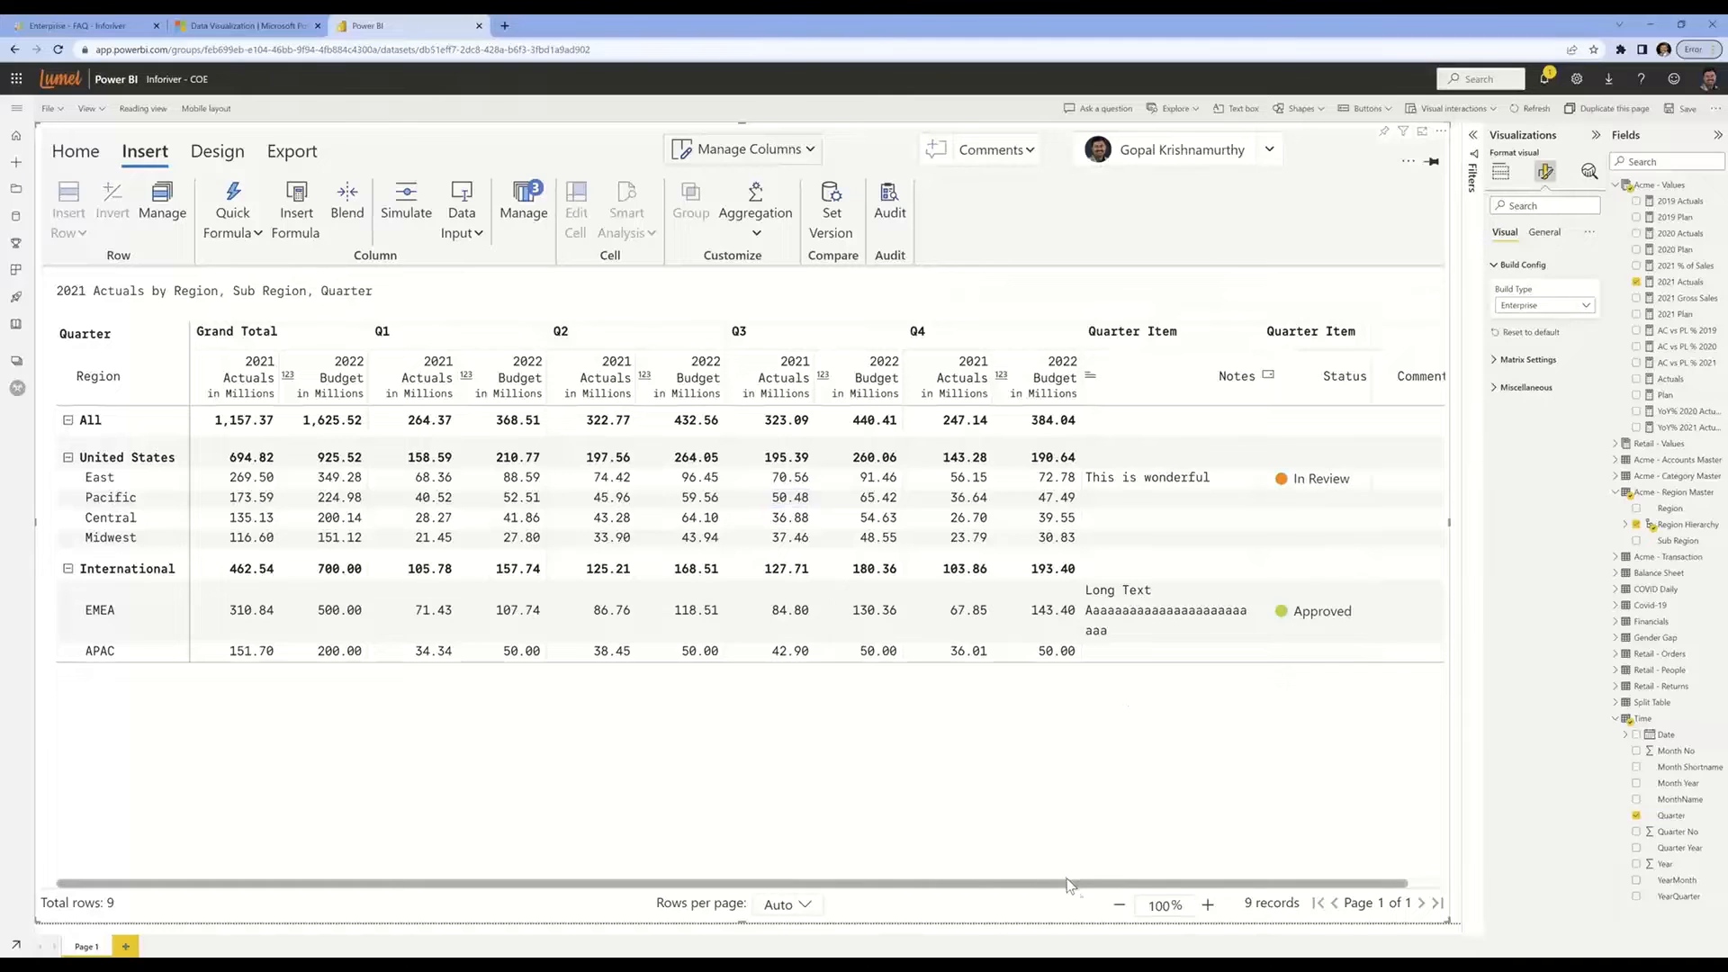
drag(1077, 885, 1204, 884)
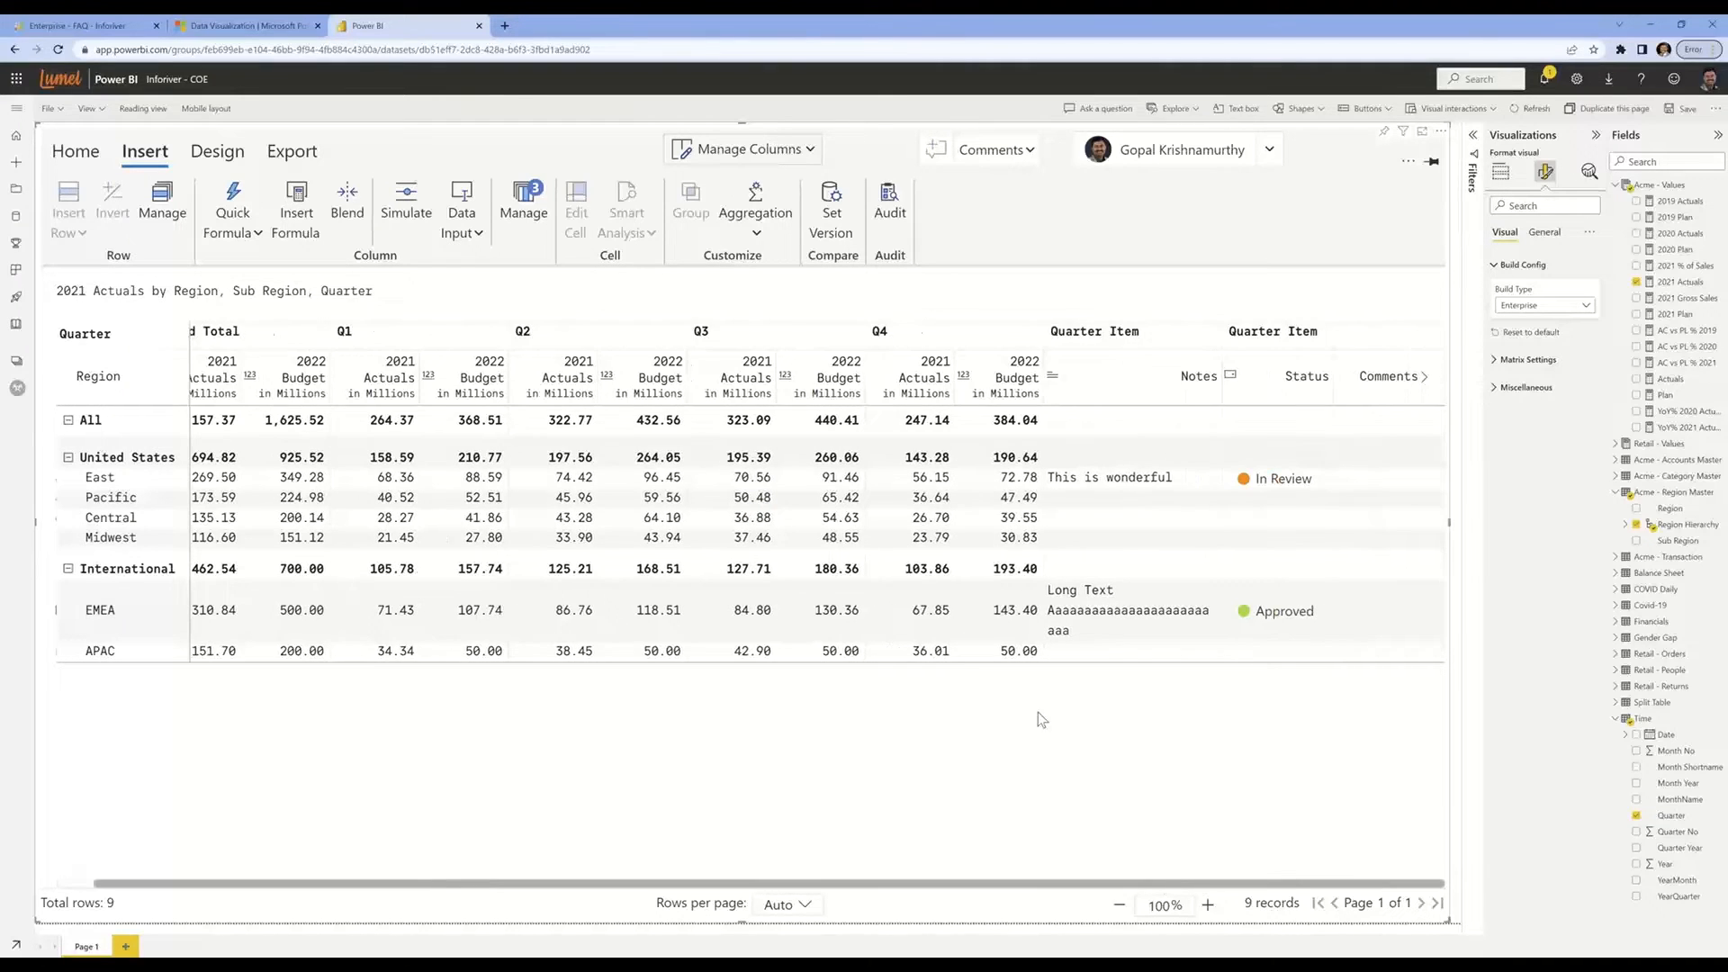
Post the comment "Cell level comment to review" mentioning a colleague on Midwest's Q3 2022 Budget cell, and view it in the full comments list
click(829, 543)
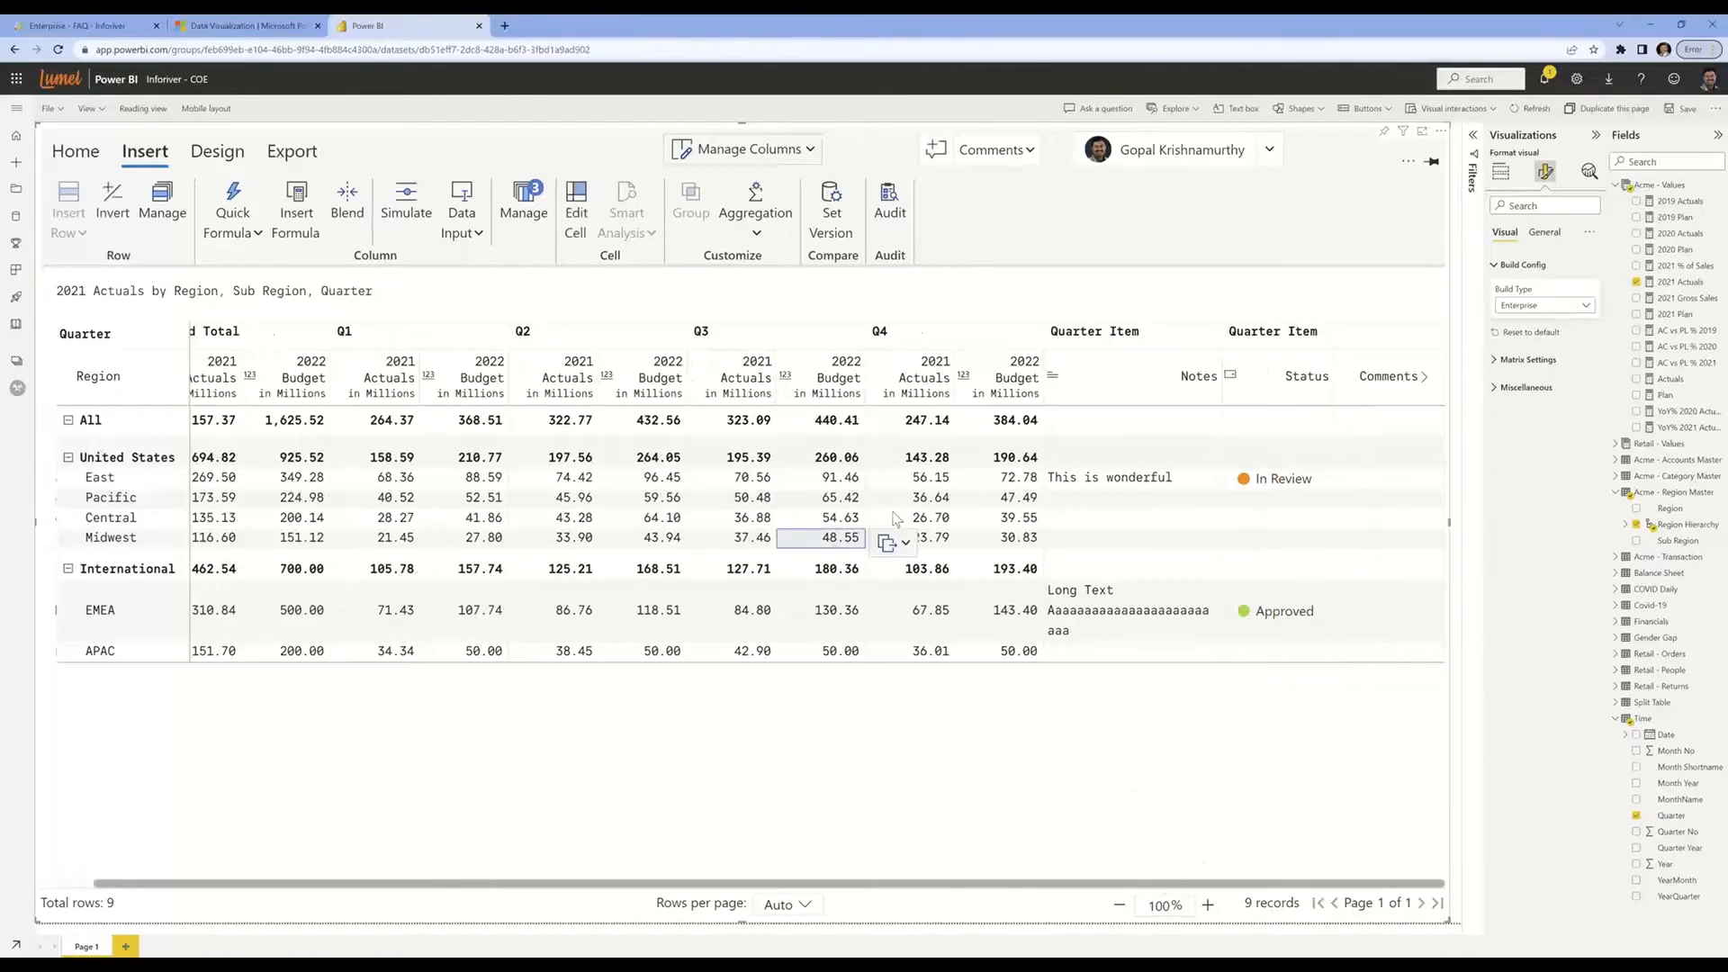
click(977, 155)
click(978, 179)
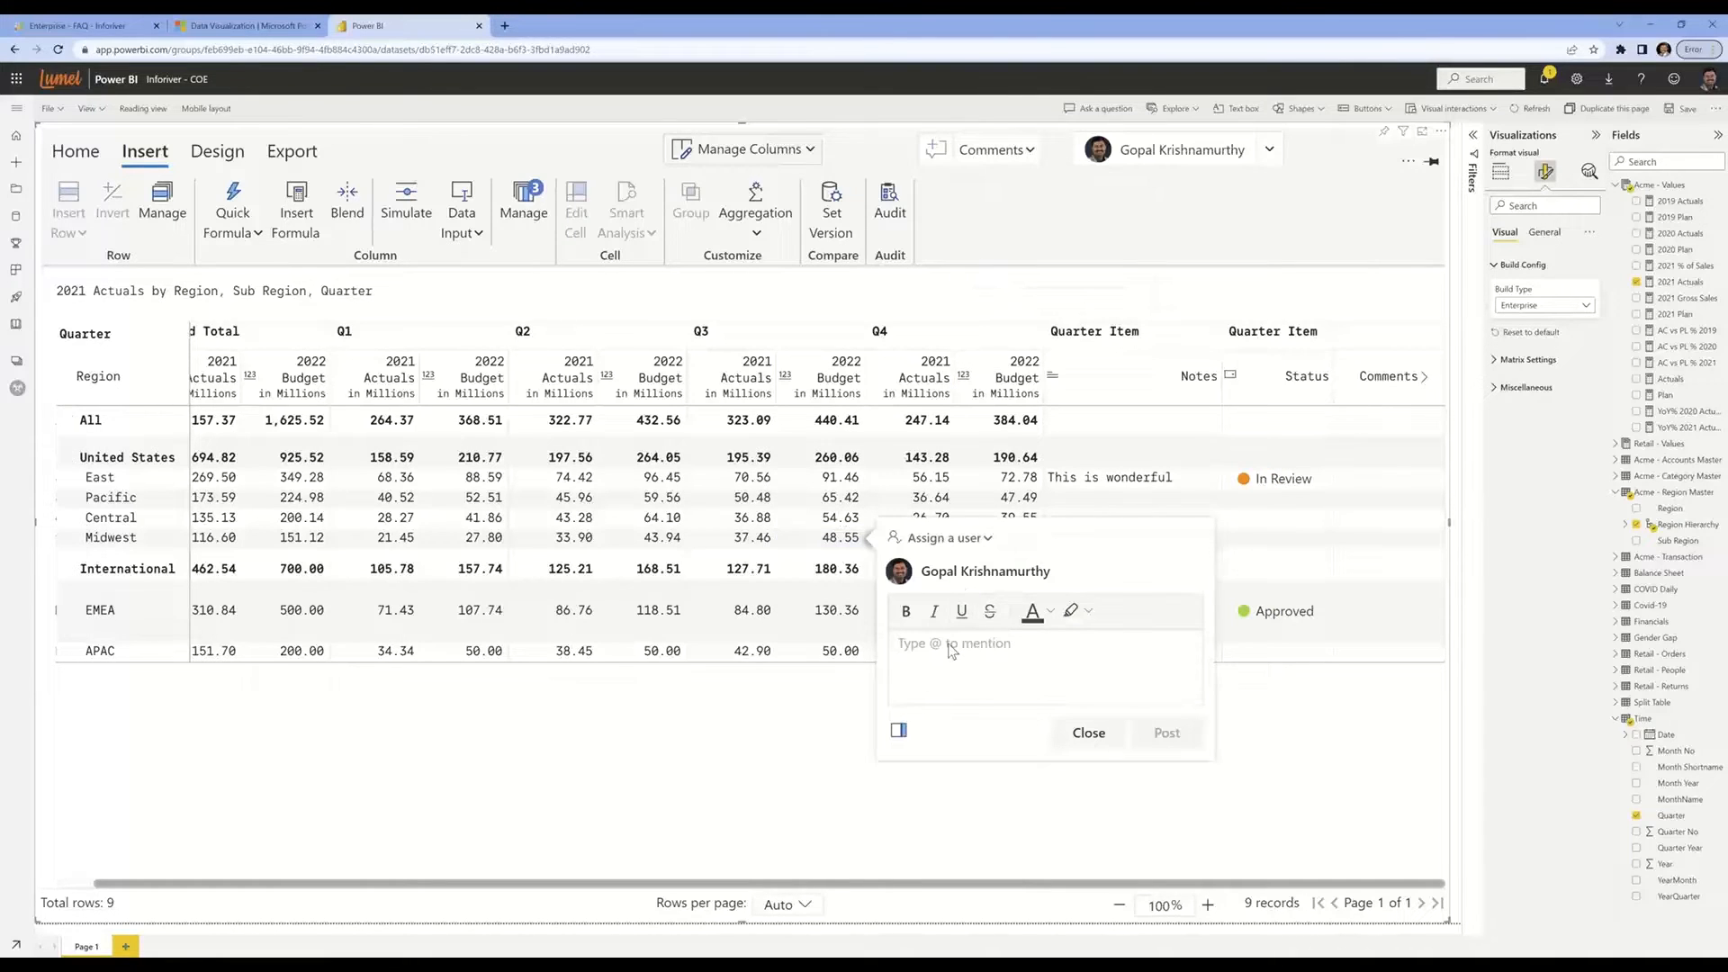
text(Cell level)
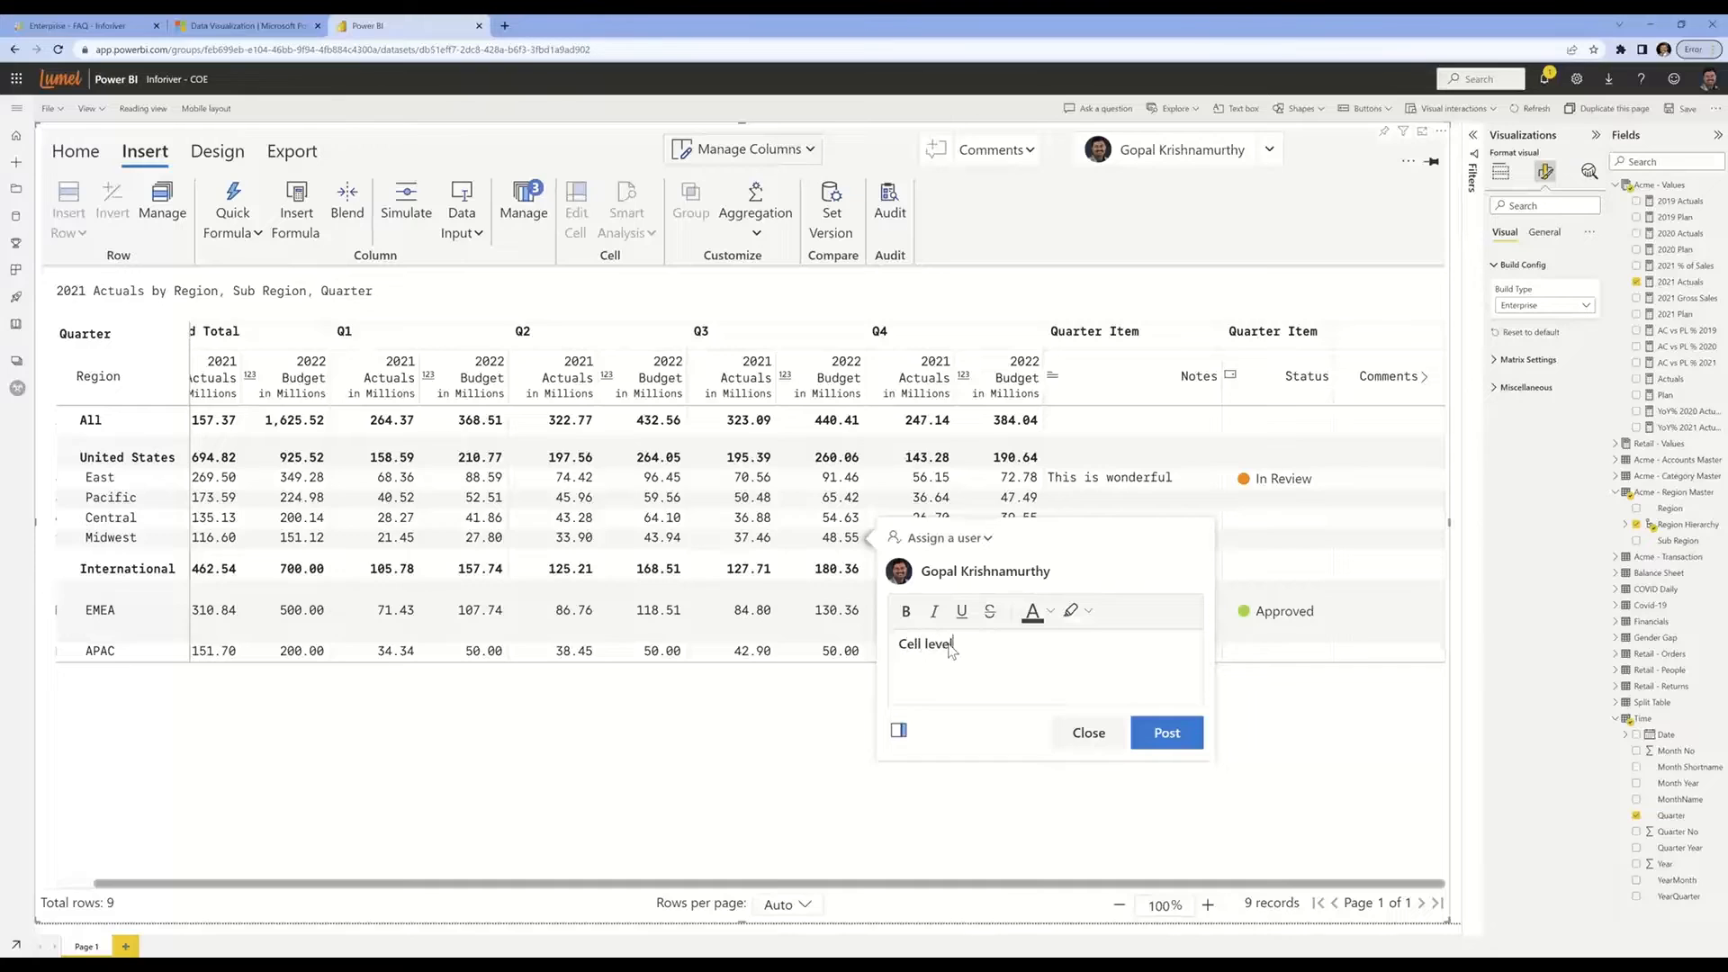
text( comment to review @gopal)
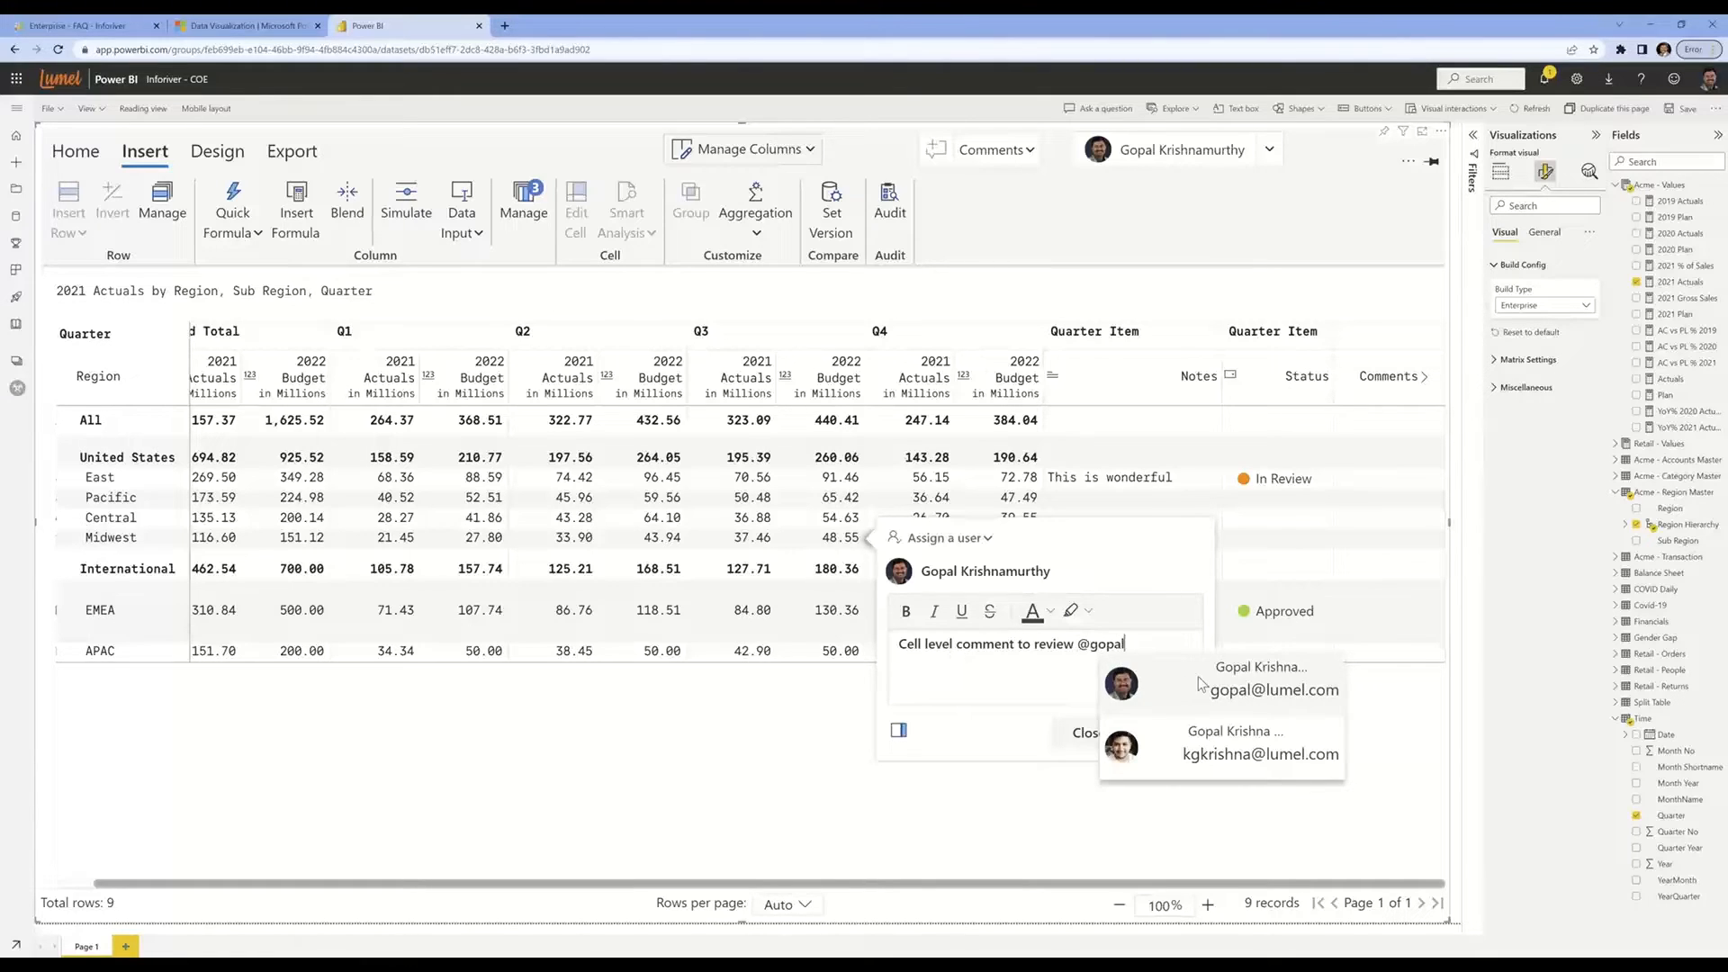
click(1202, 684)
click(1168, 733)
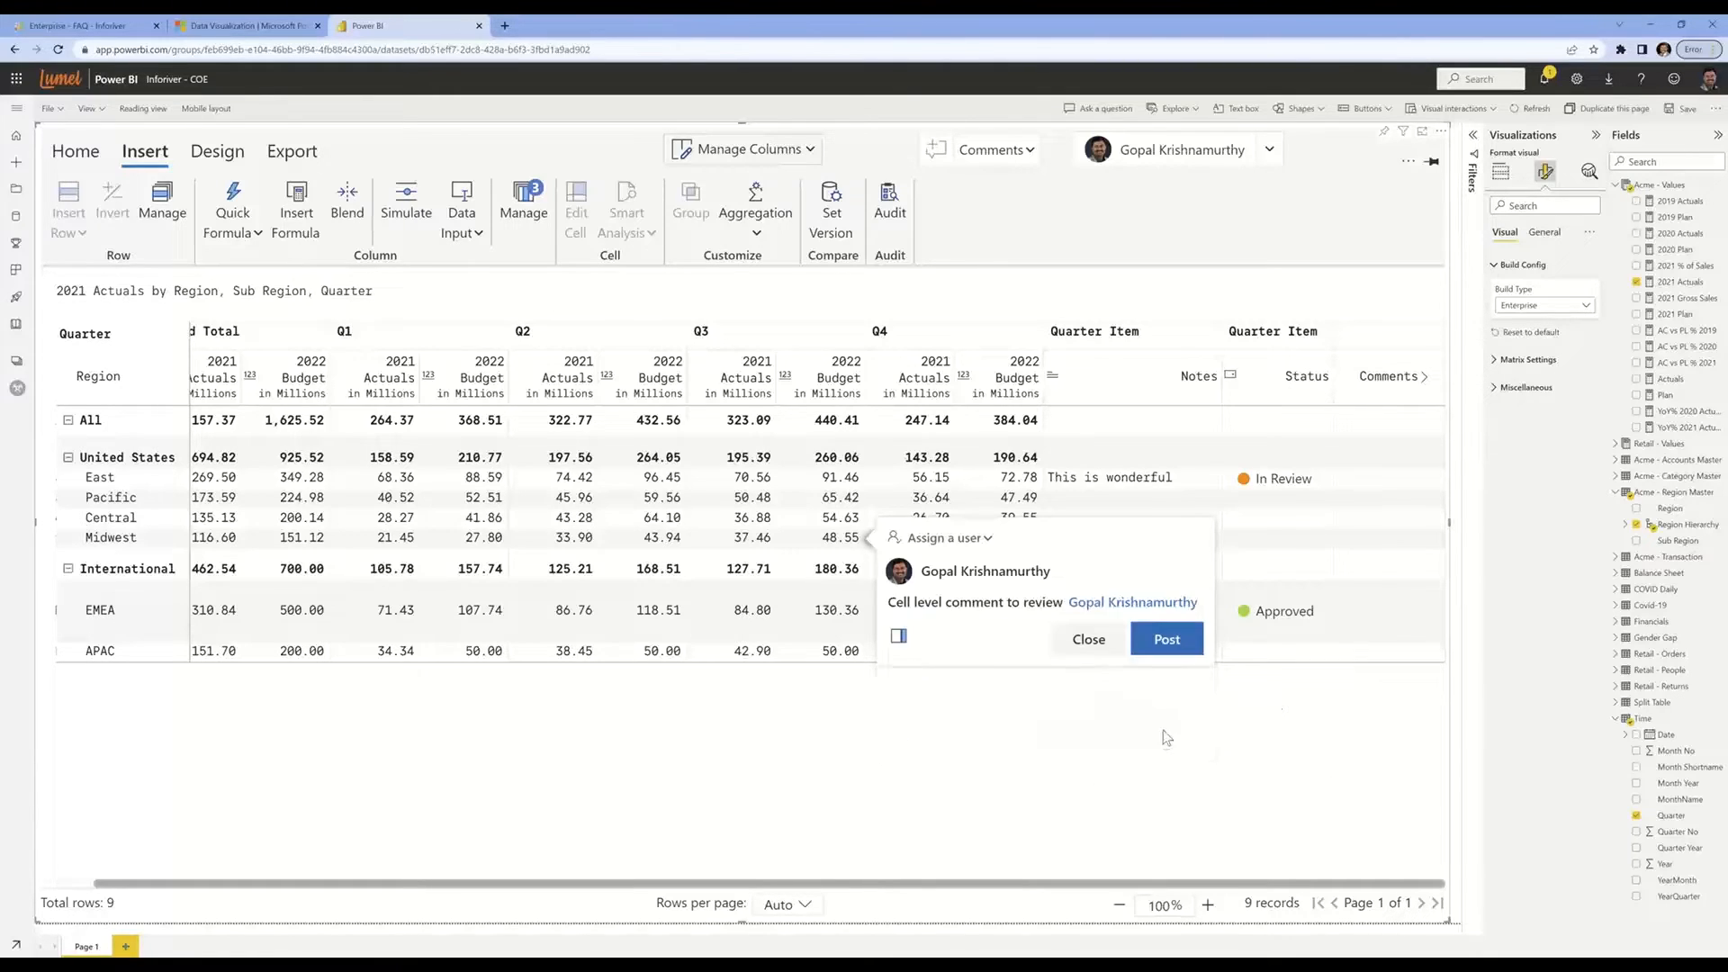
click(898, 646)
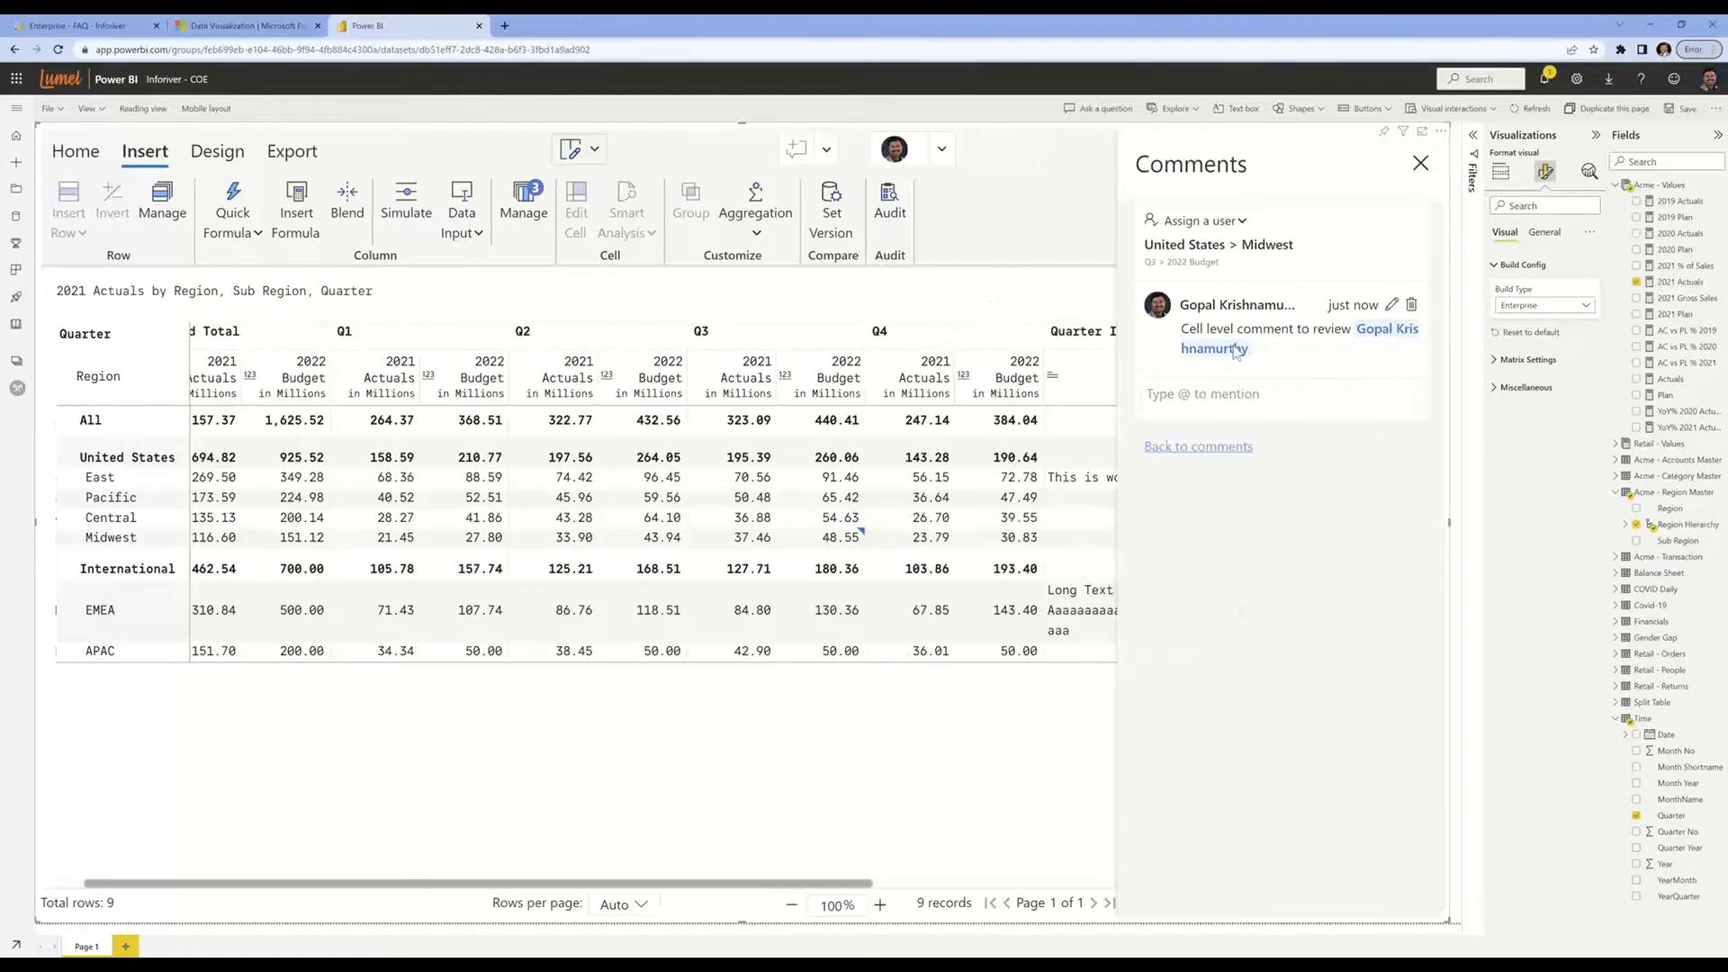
click(1420, 164)
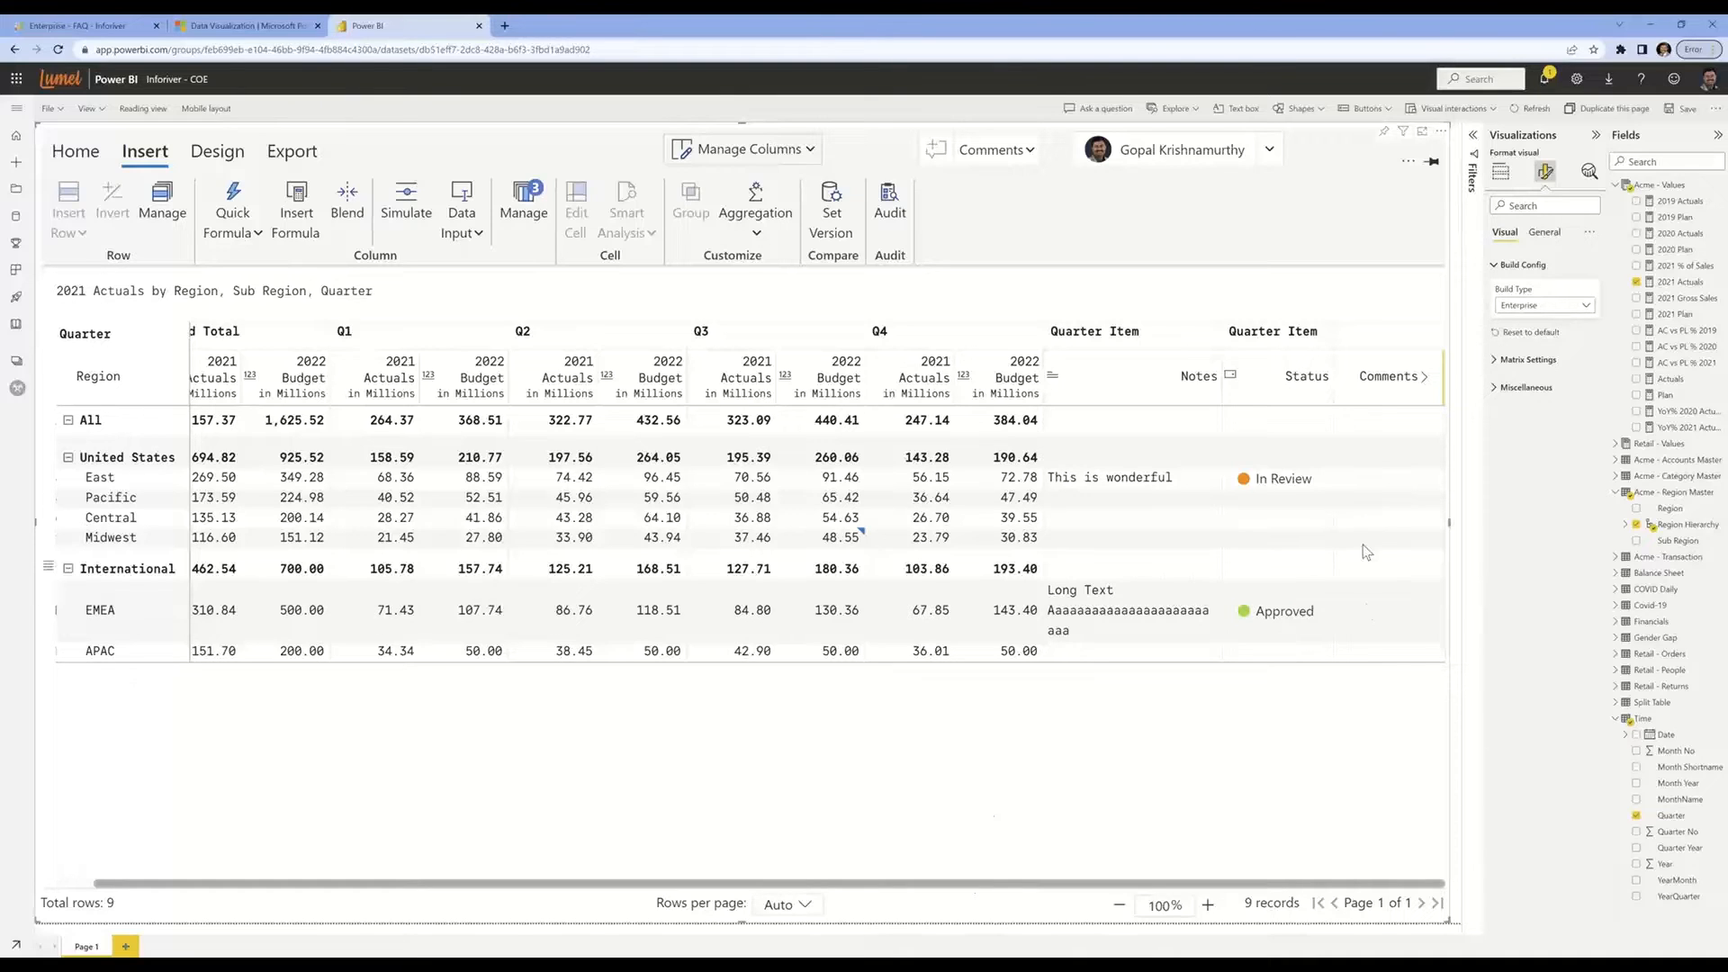
Write "Converational comment to get approval" with a mention of a colleague in the International row's Comments cell
click(1358, 577)
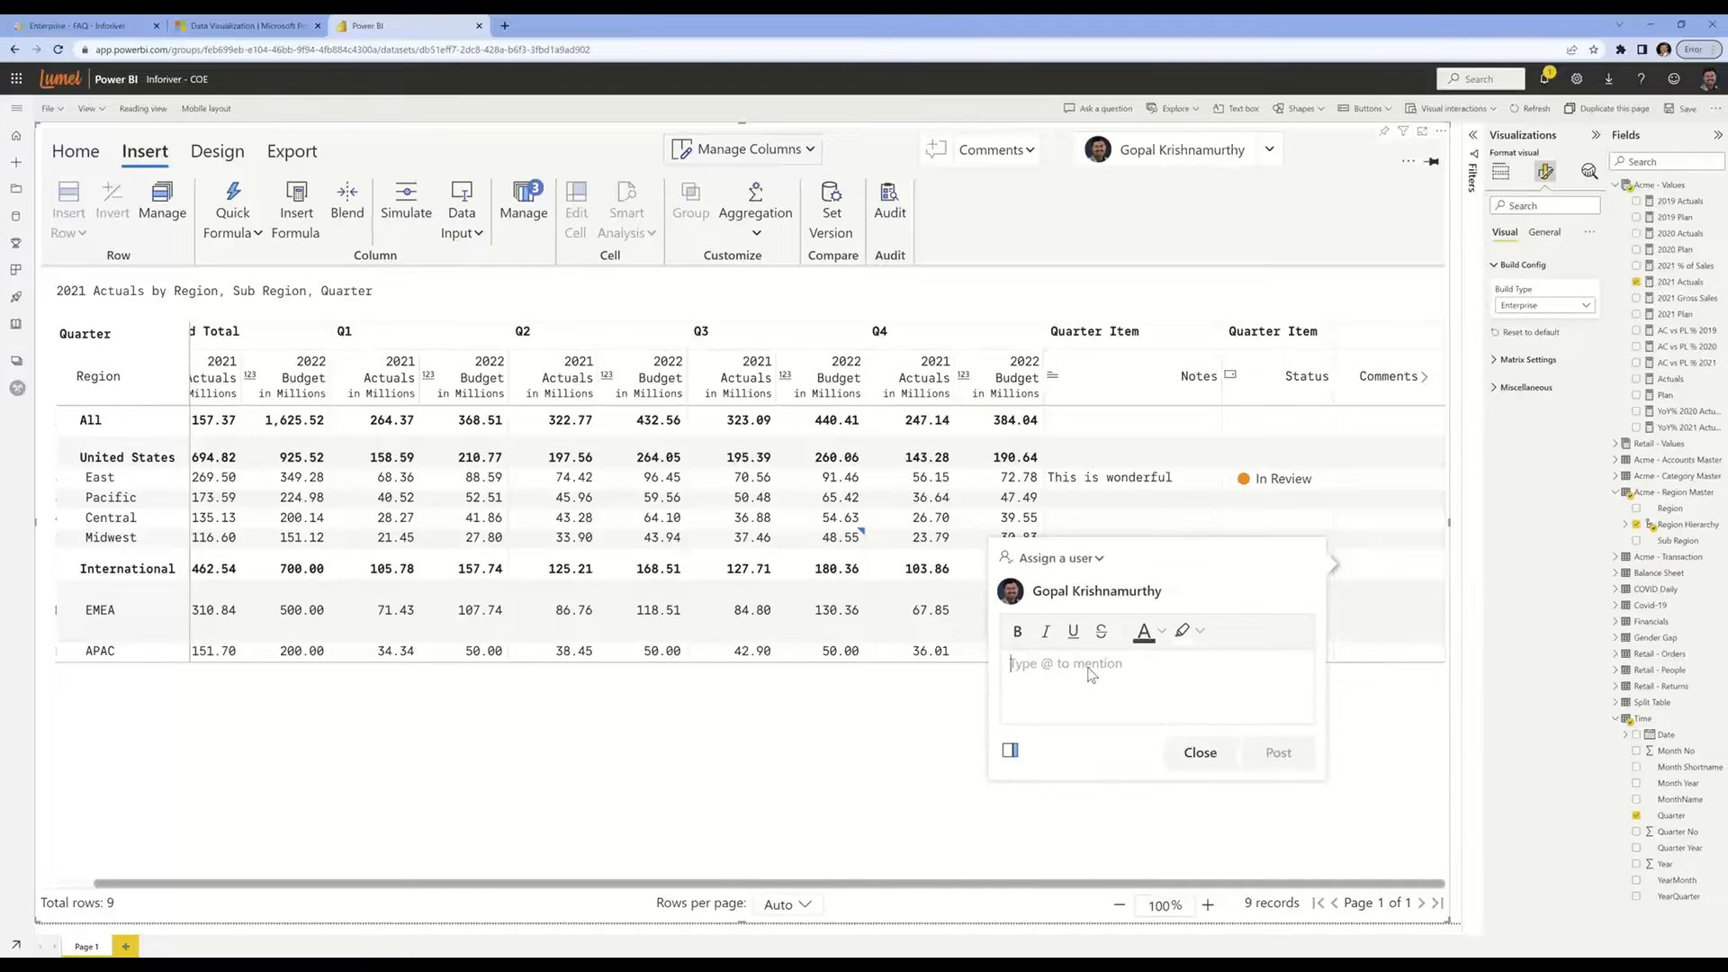
text(Conv)
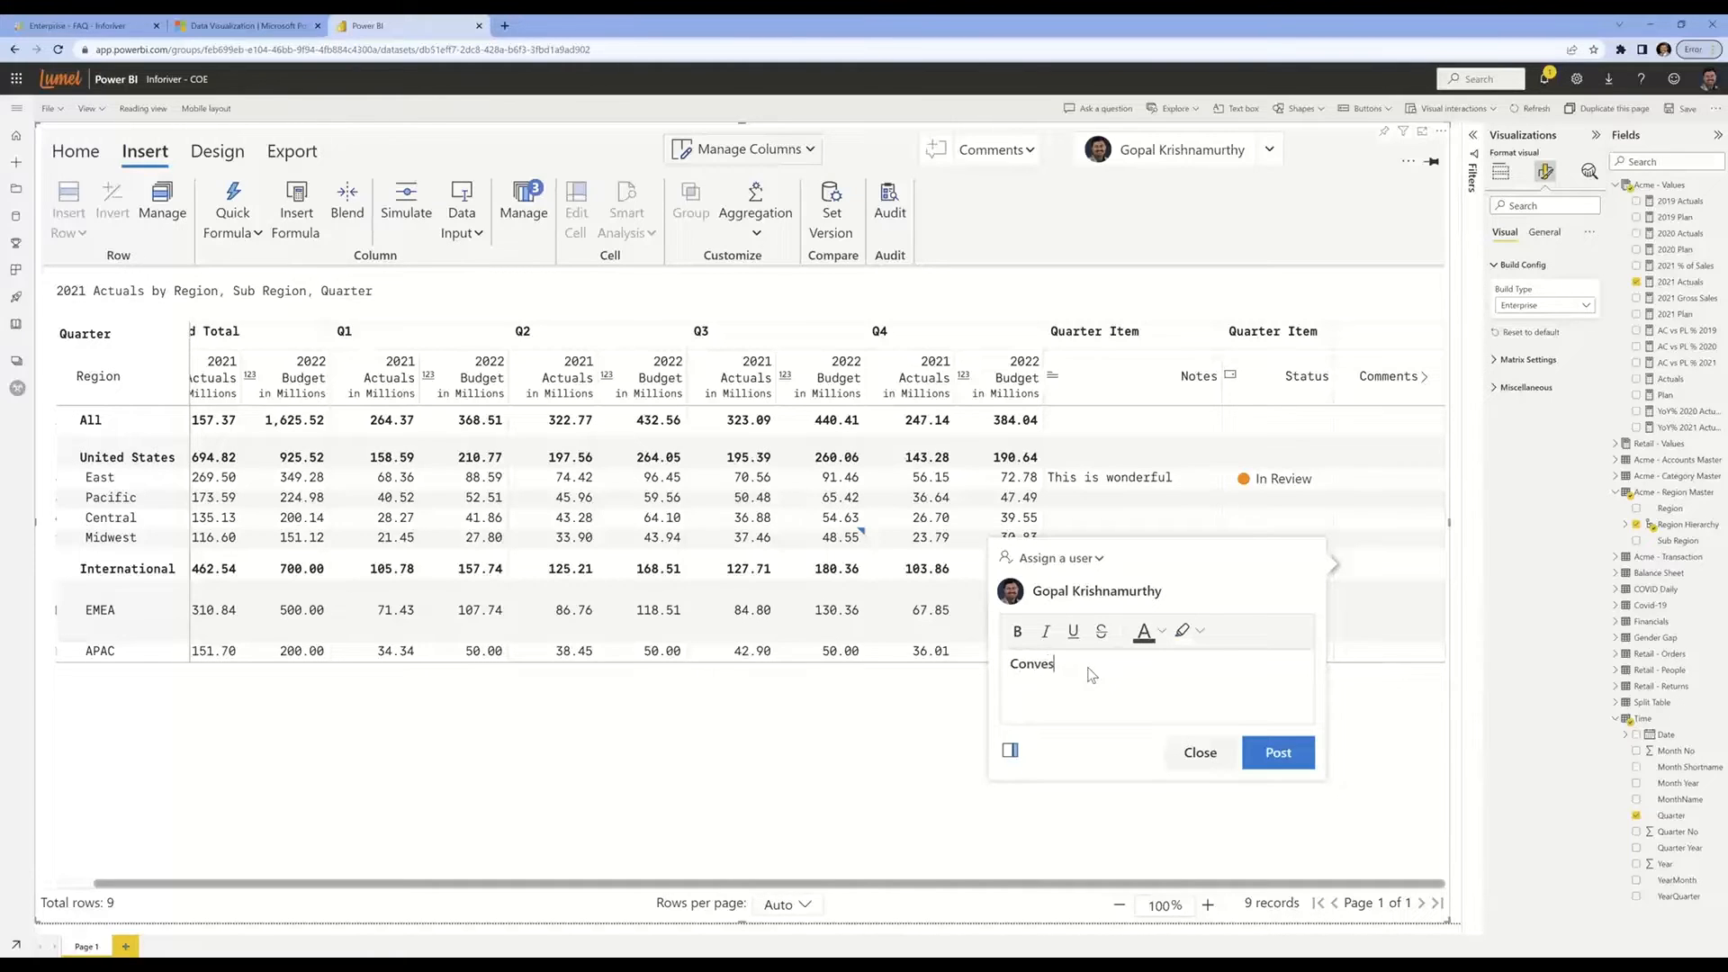
text(erational comment to get approval @go)
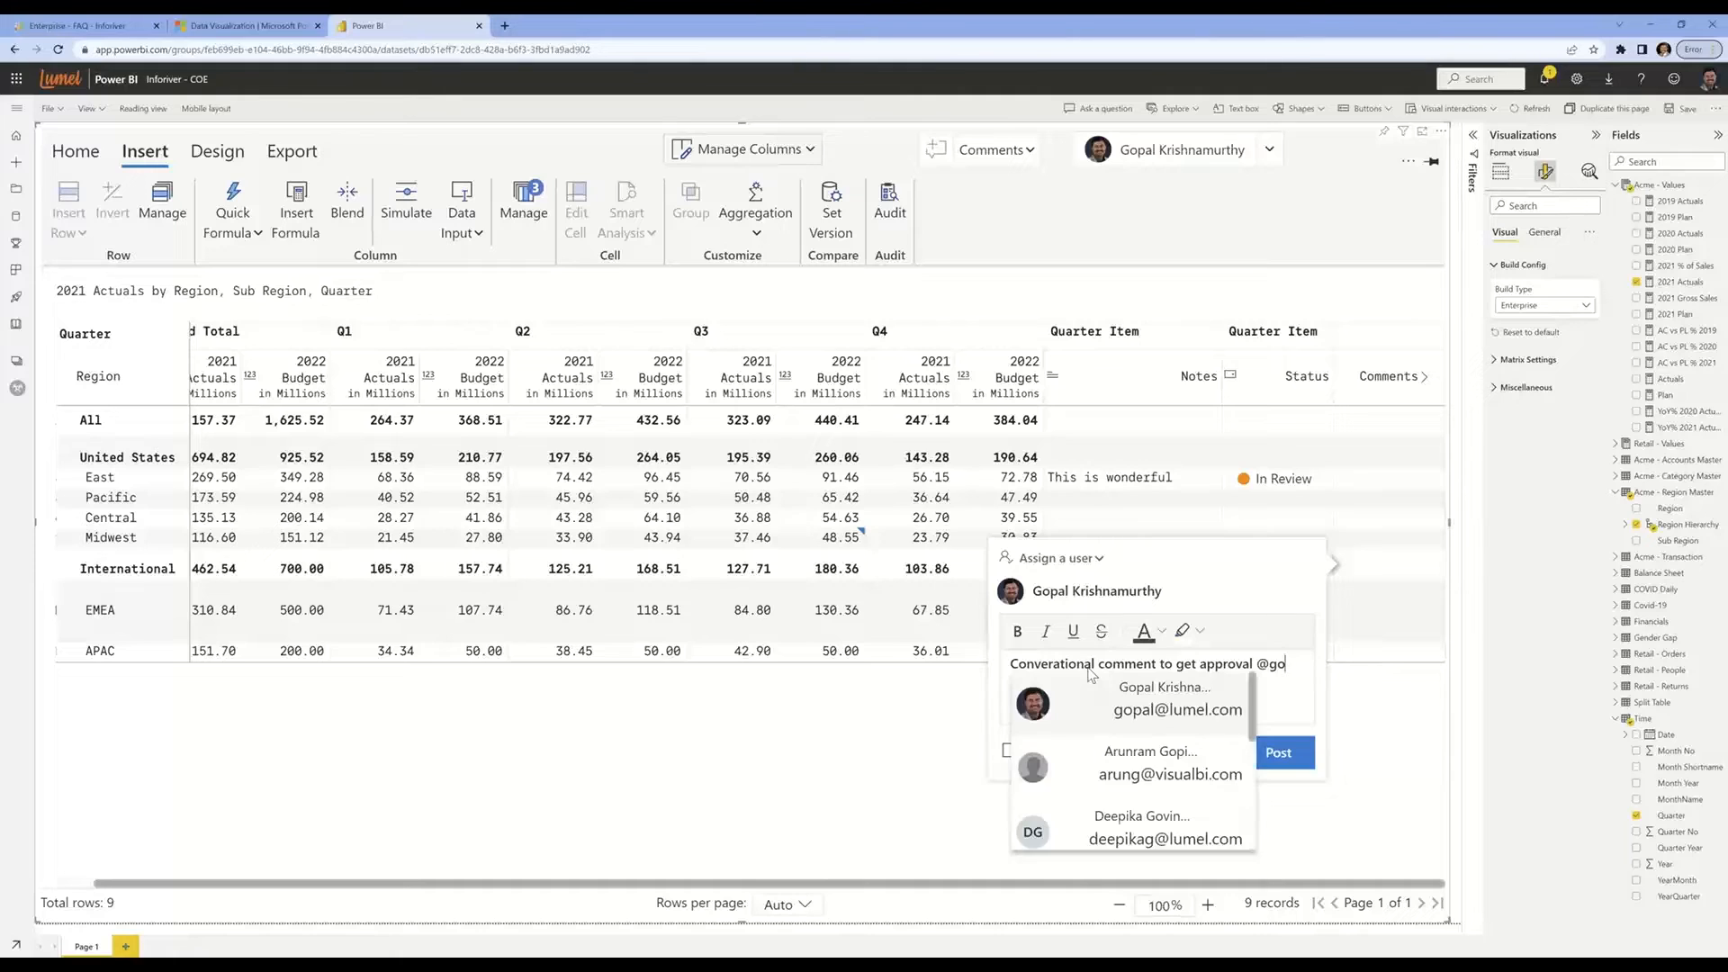
click(1098, 698)
Assign the International comment to the mentioned colleague, post it, and view its thread in the full comments list
click(1087, 564)
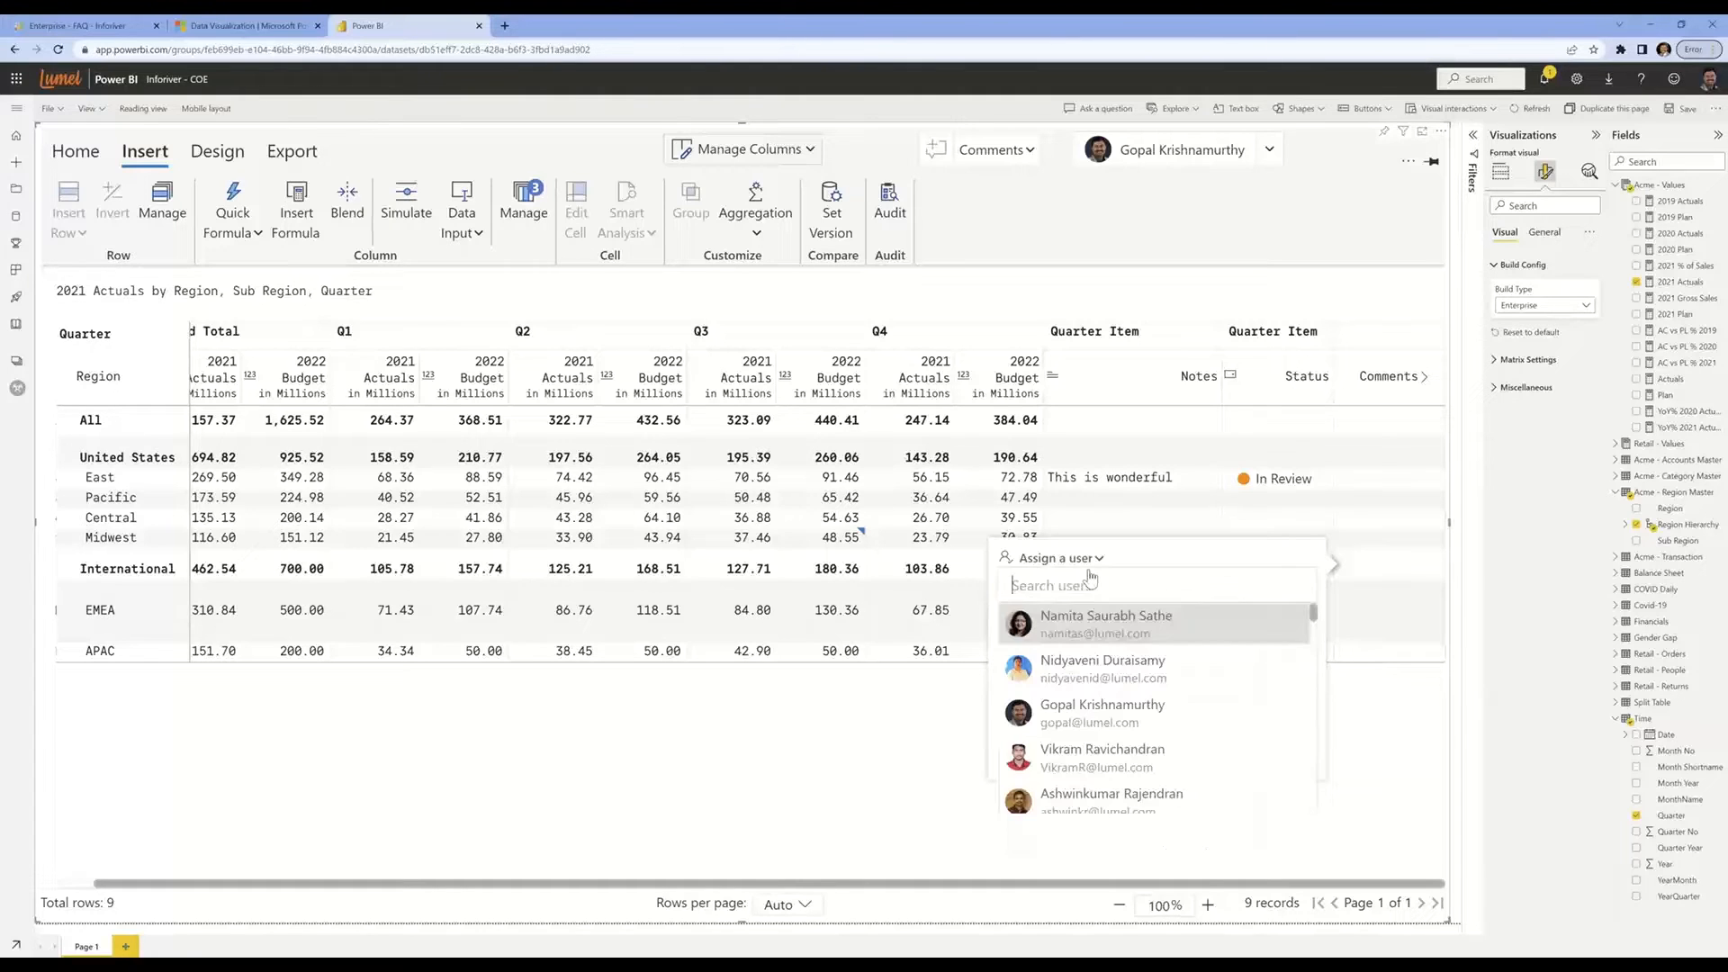
text(gopal)
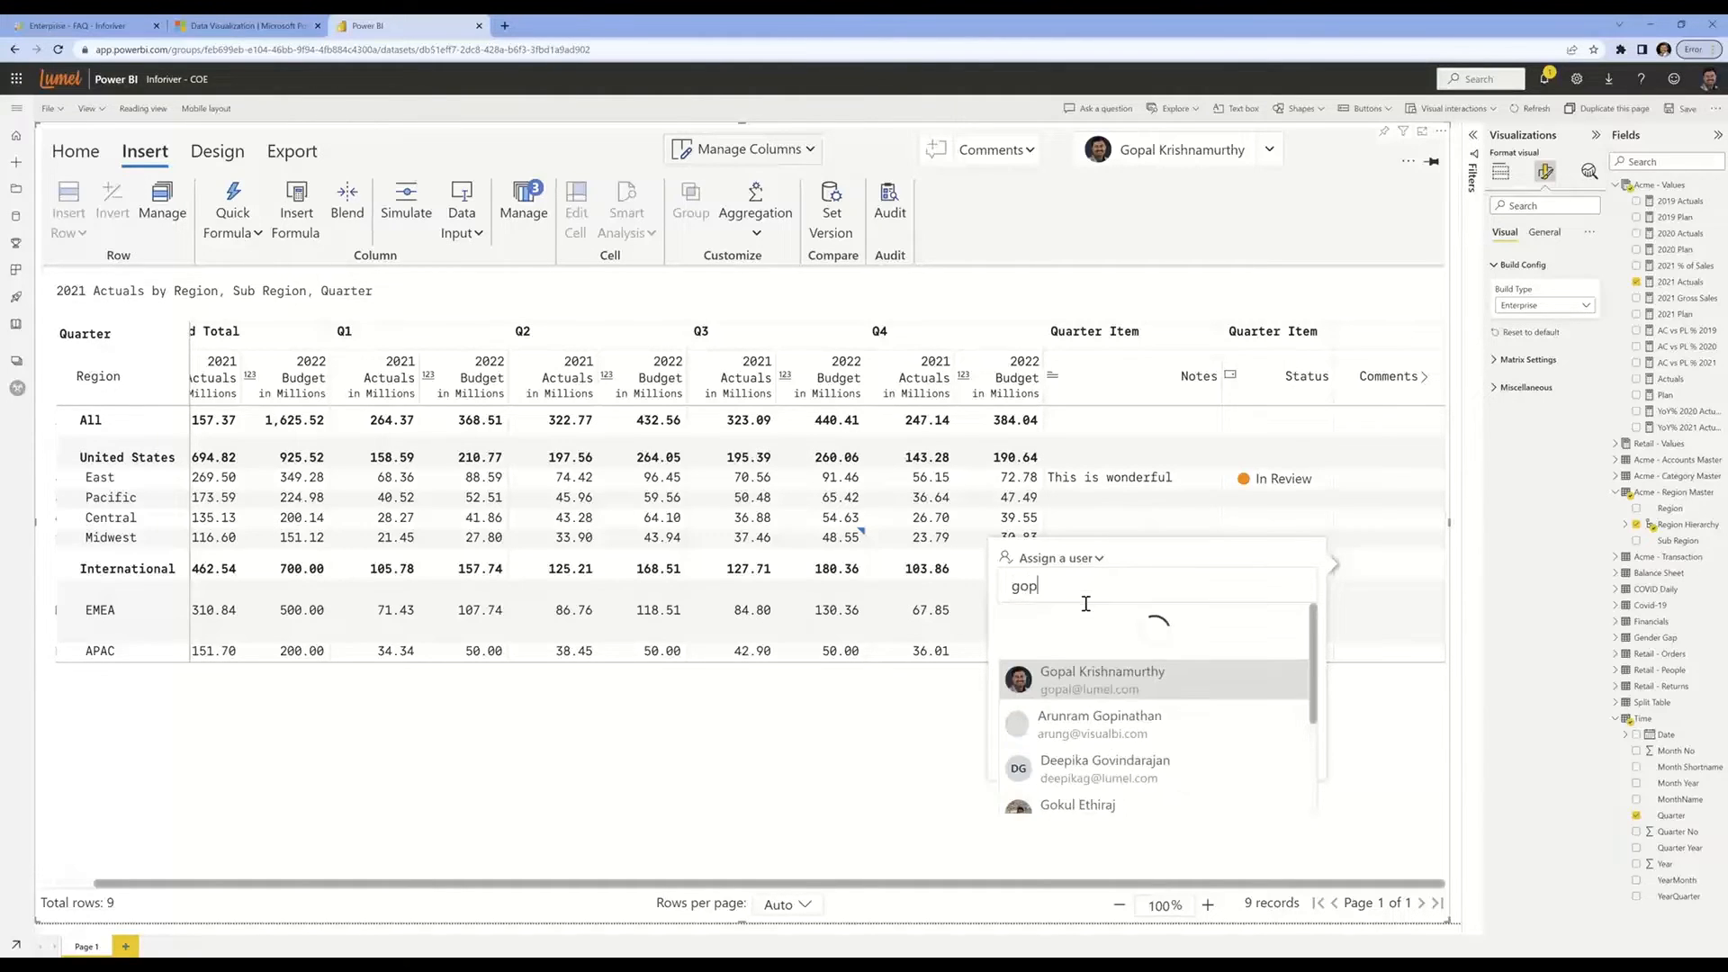
click(1083, 604)
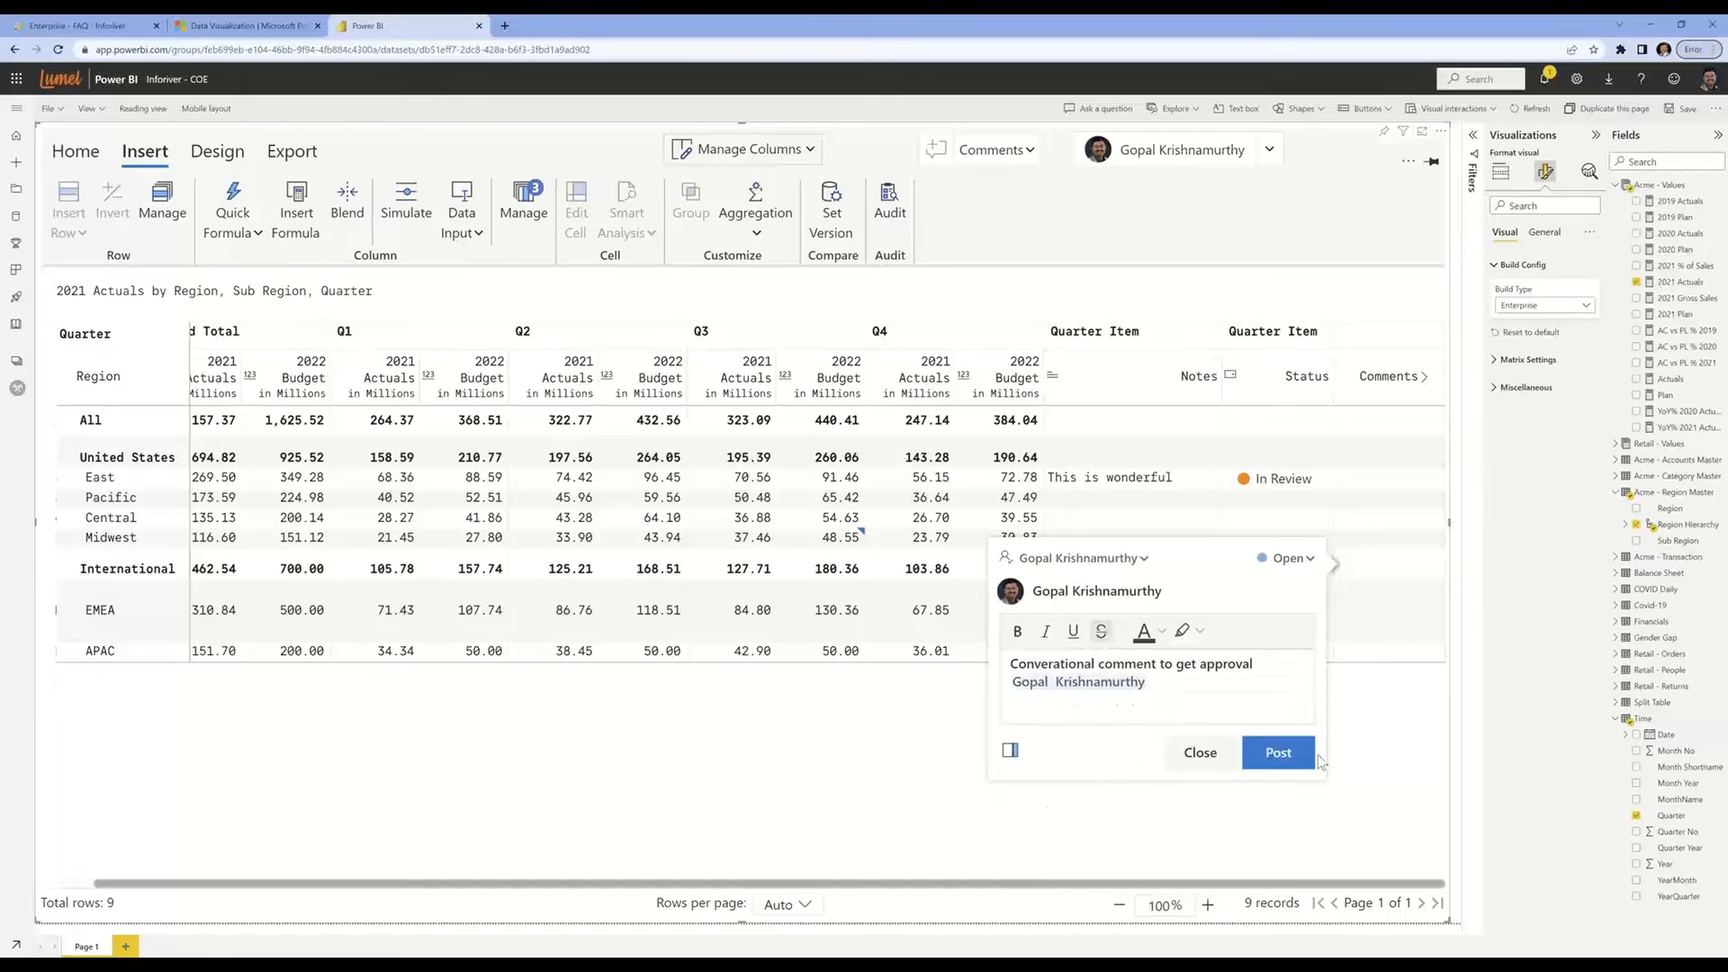
click(1270, 754)
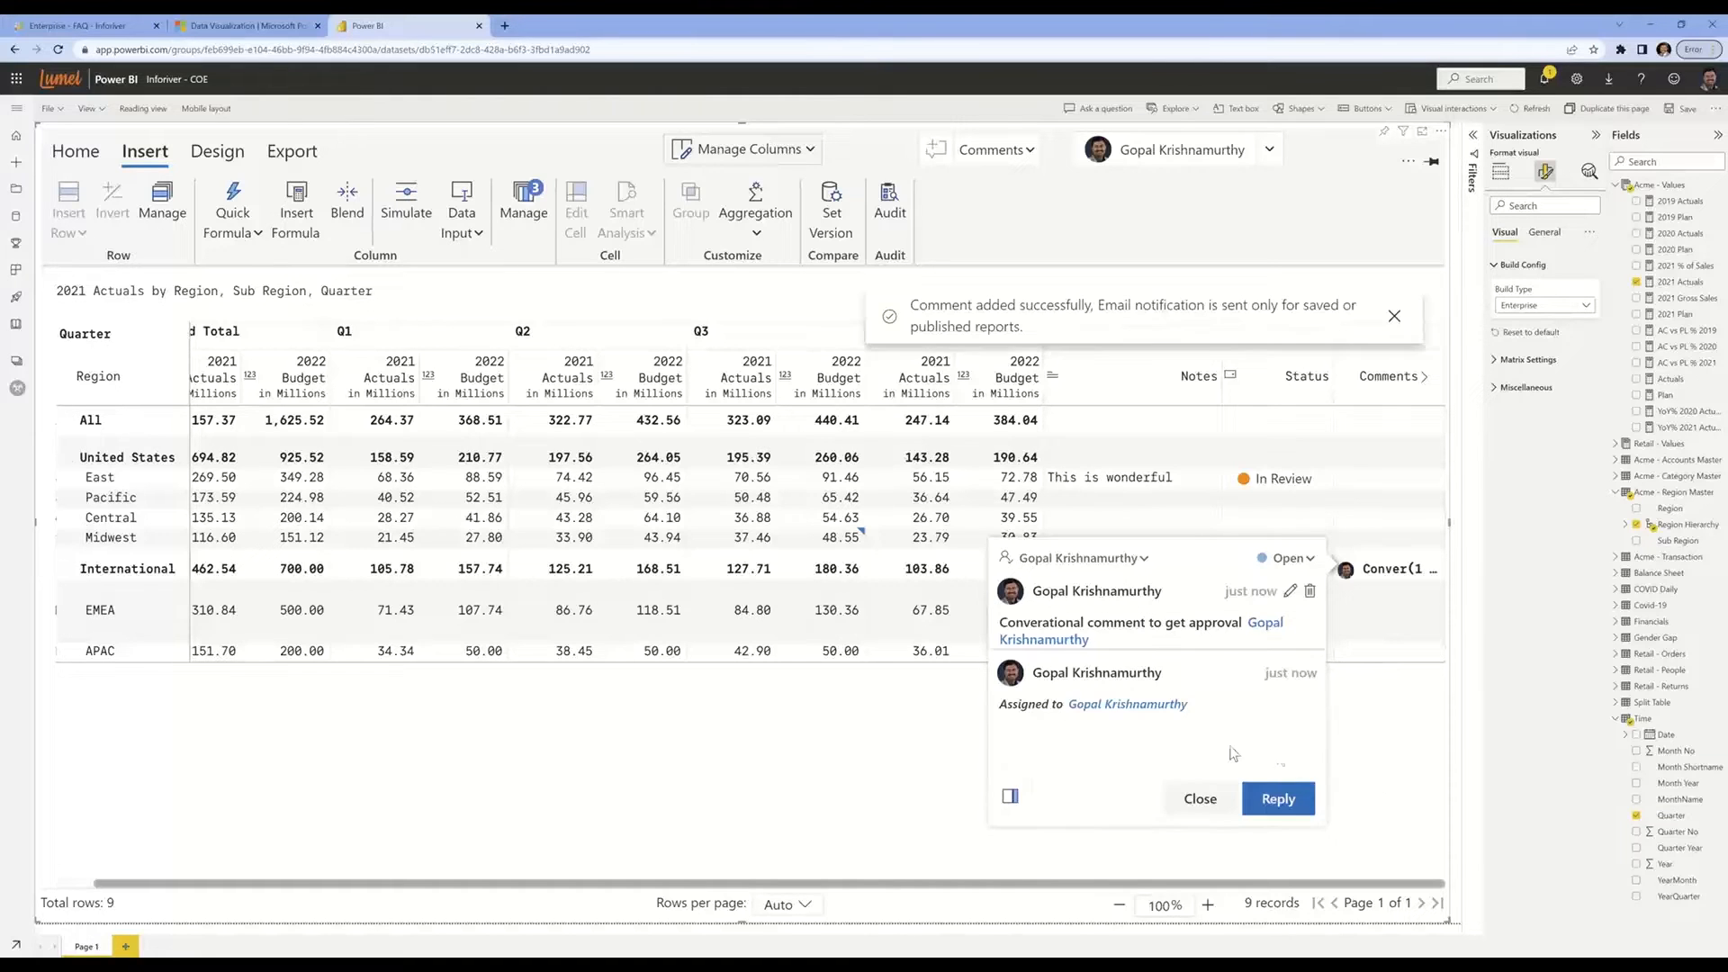
click(1010, 796)
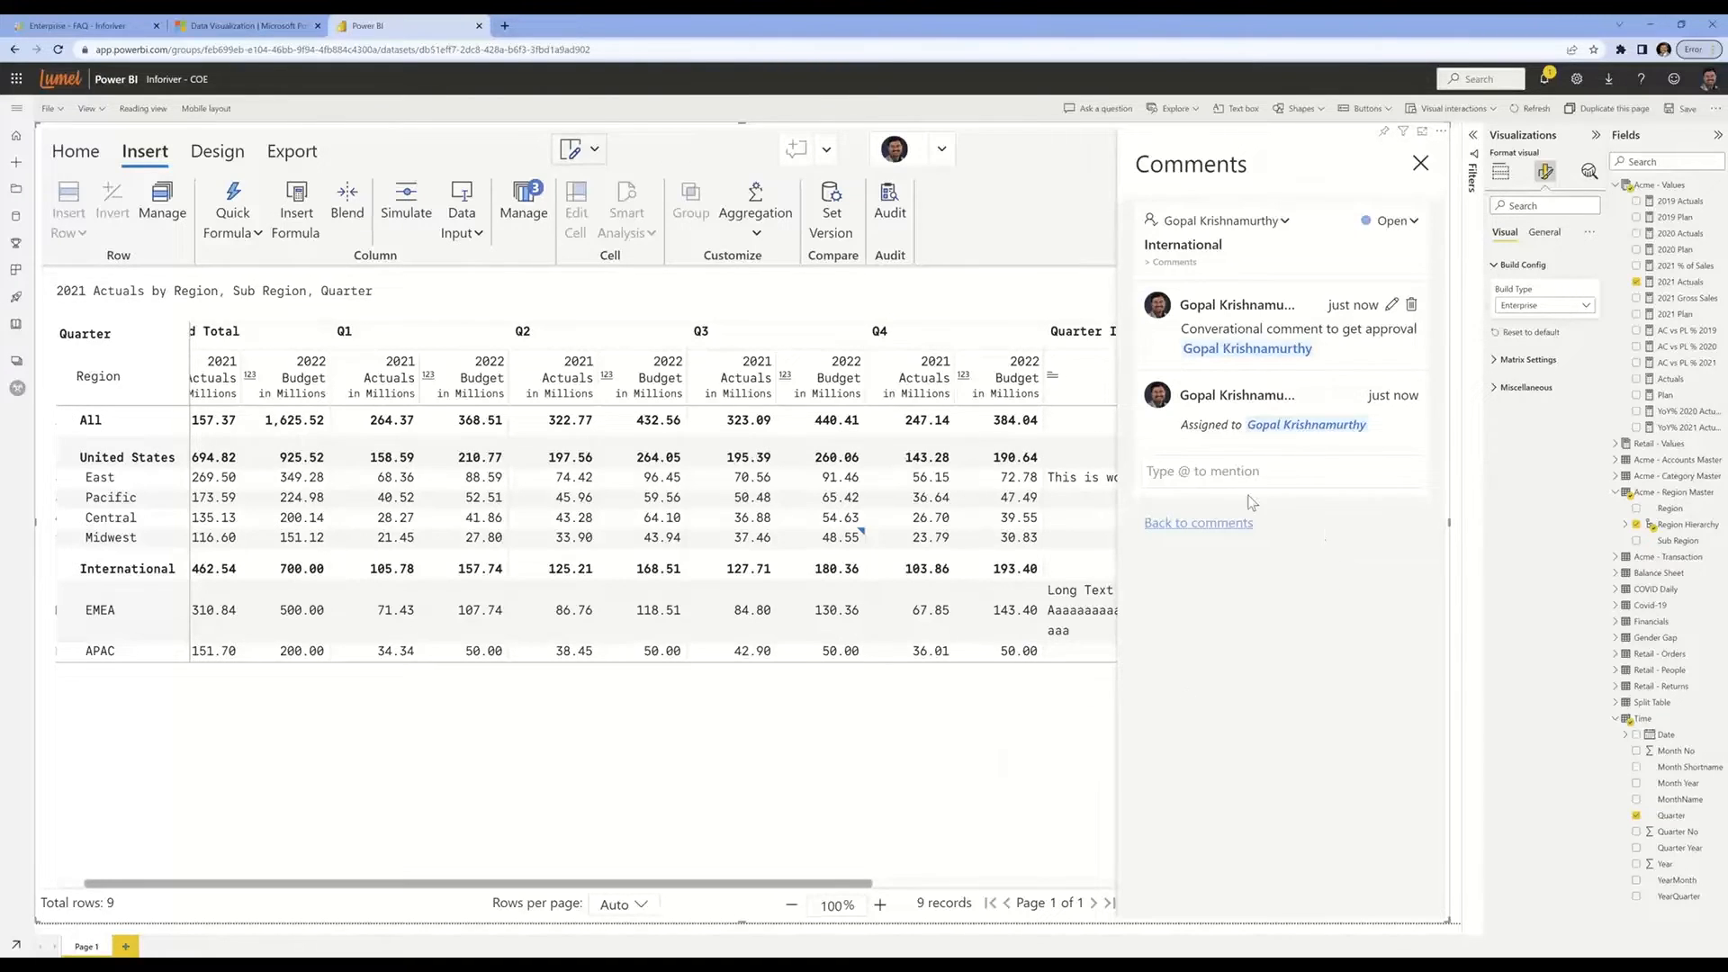
click(1420, 165)
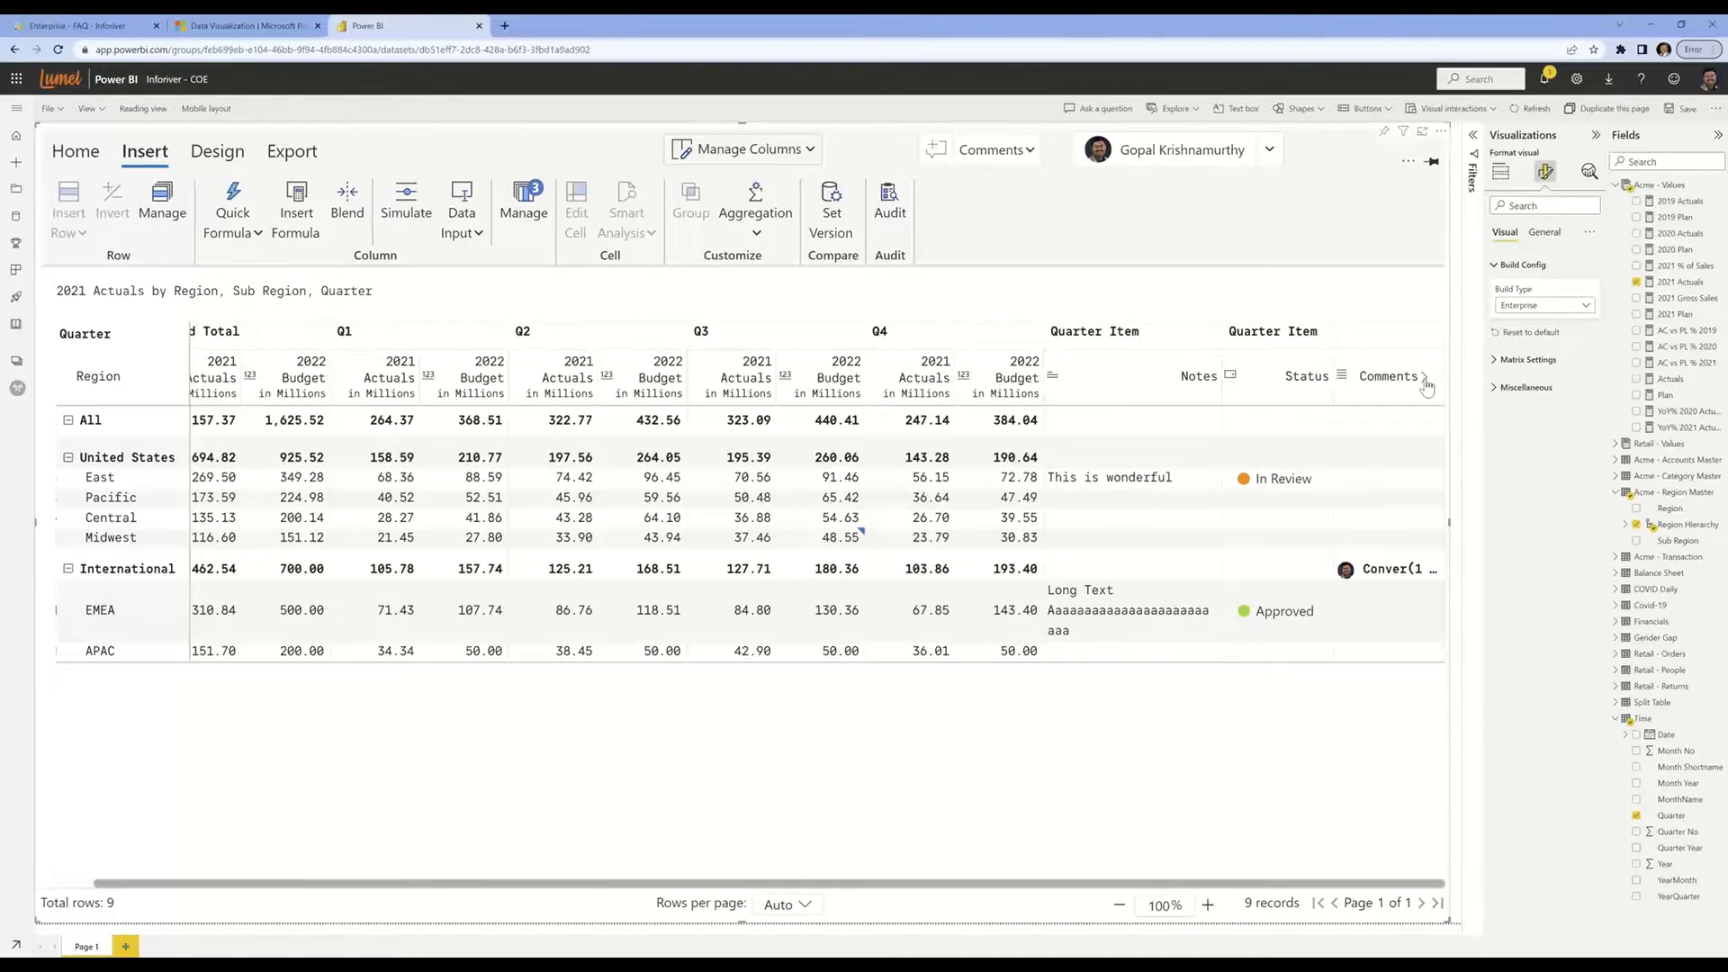
Expand the Comments column to examine the comment's status and assignee, and collapse it again
drag(1215, 885, 1431, 884)
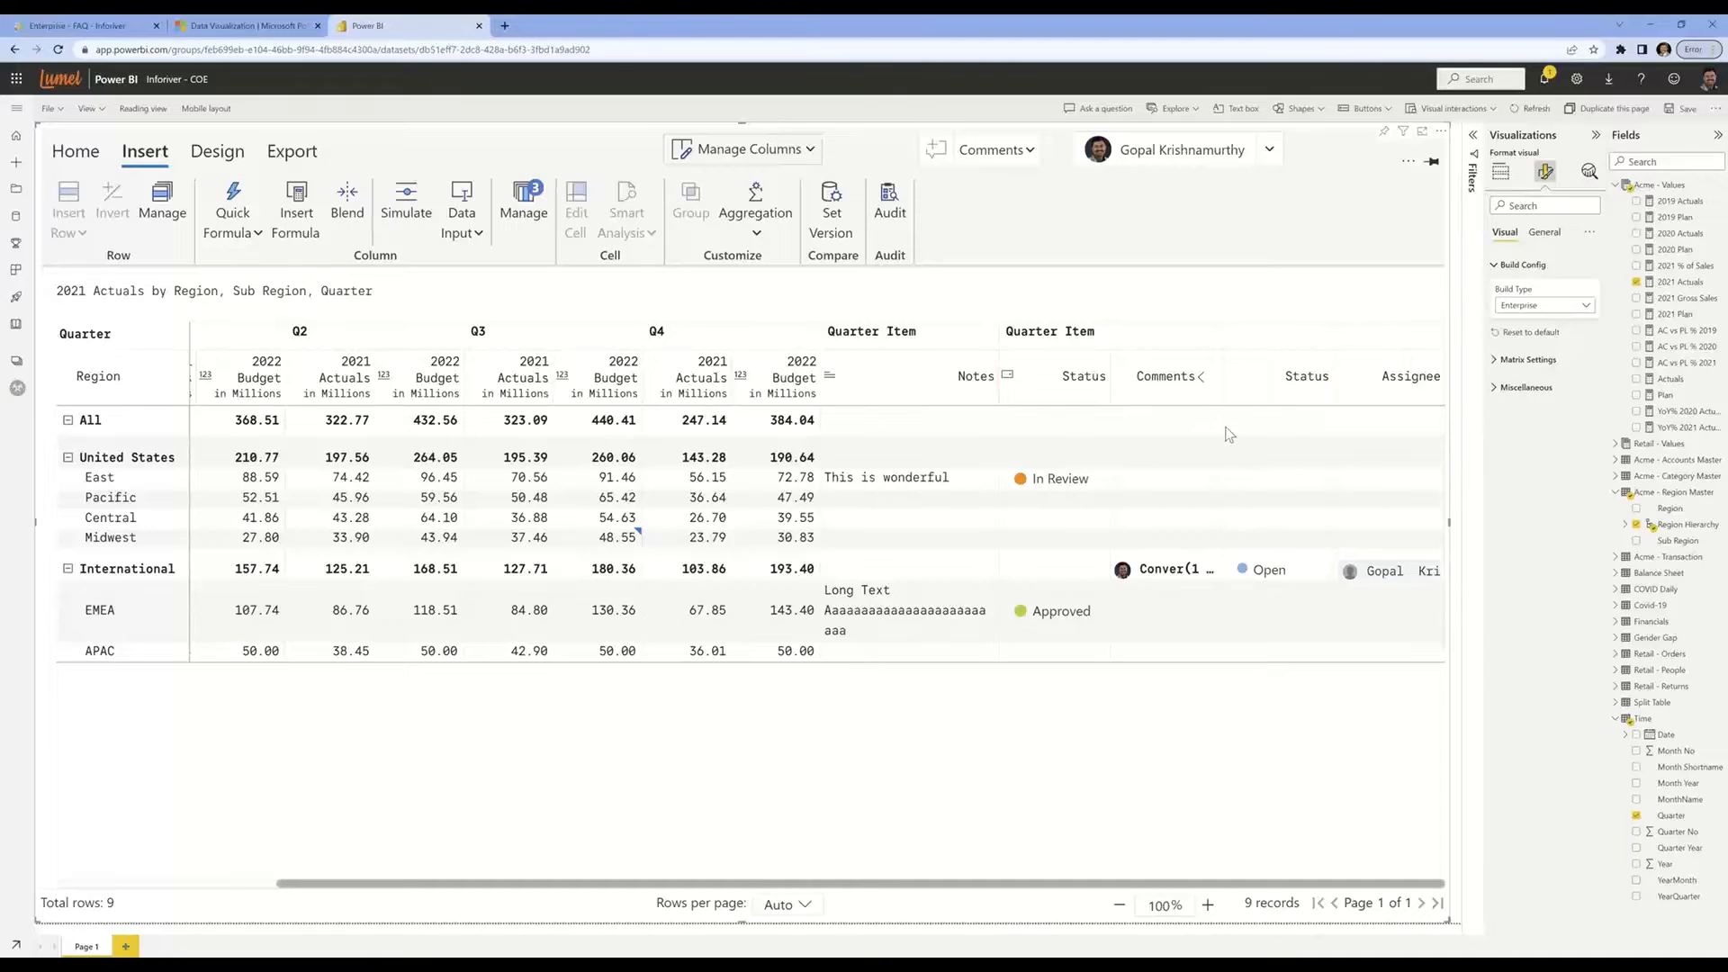
click(1200, 378)
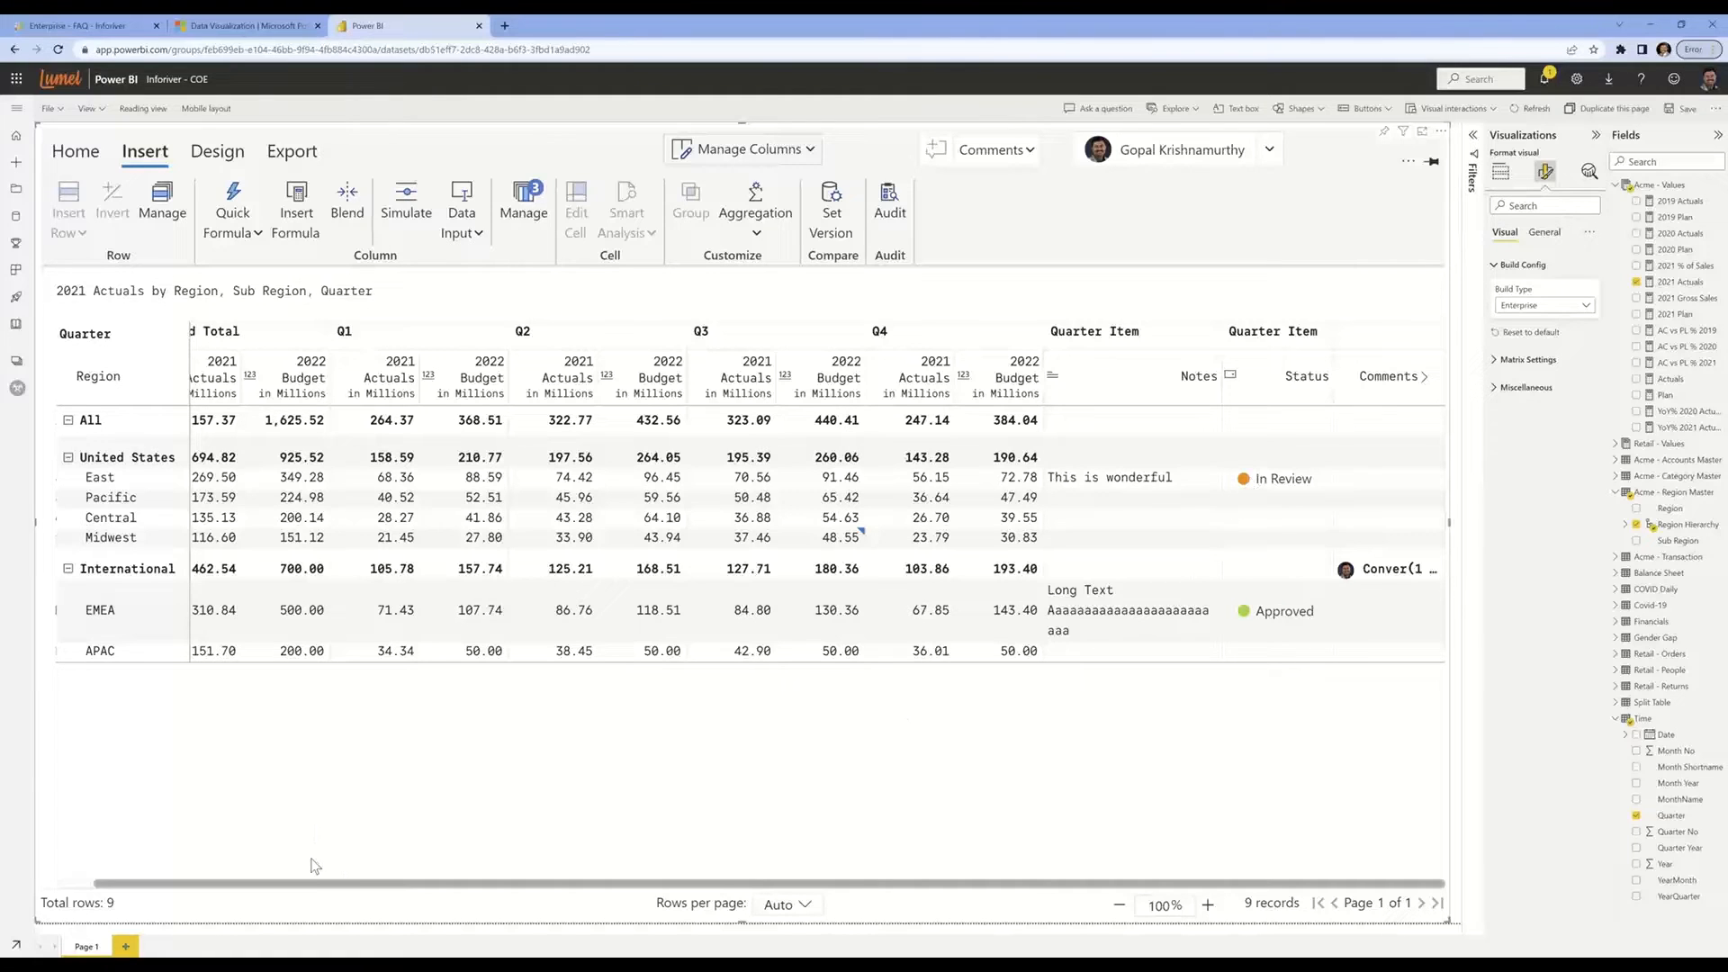
drag(250, 893, 171, 891)
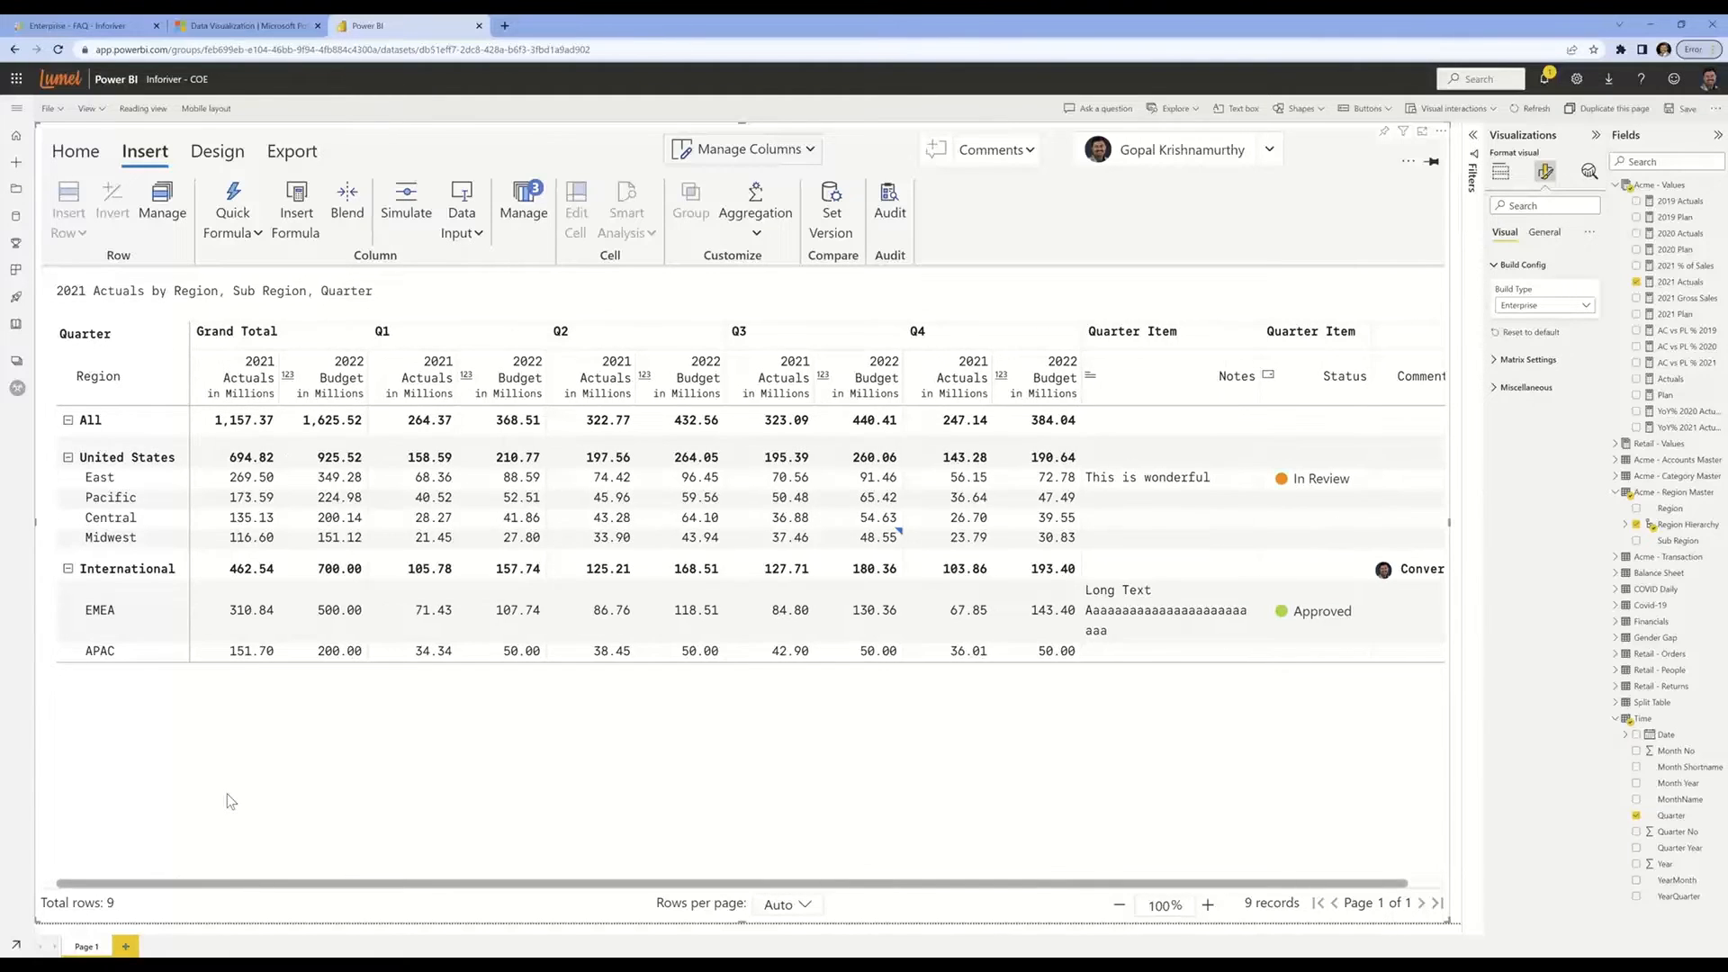
Start a new writeback destination from the export options, looking over the database and file types and choosing OneDrive
click(270, 155)
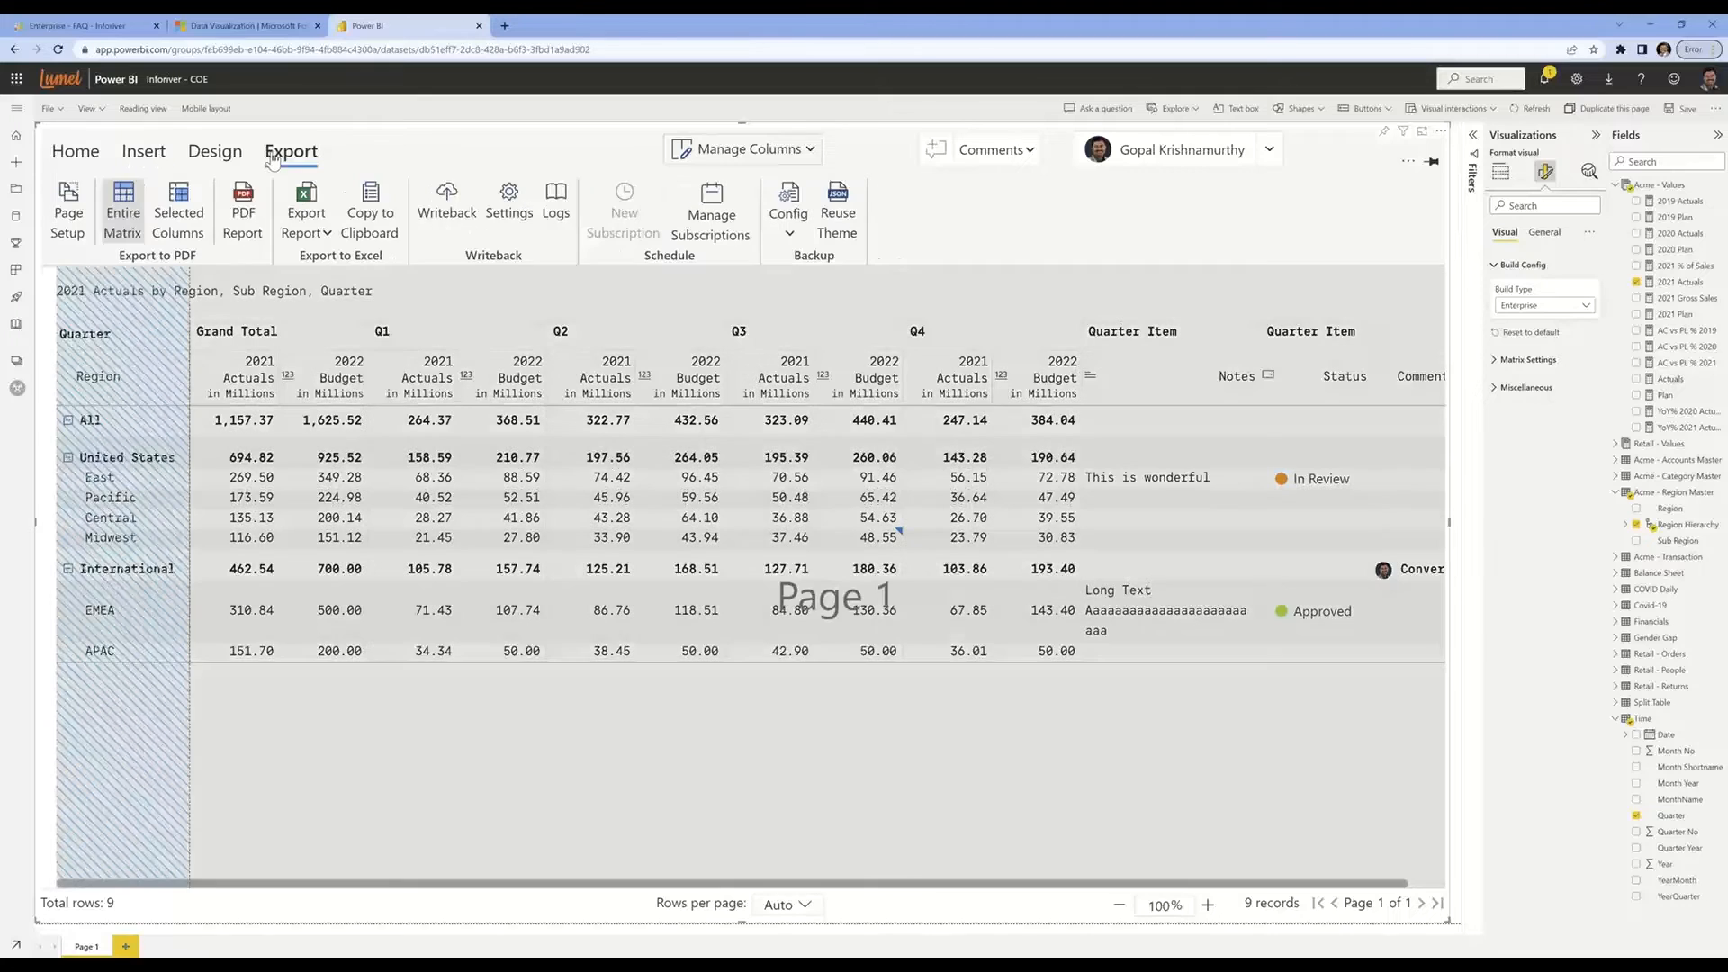
click(450, 218)
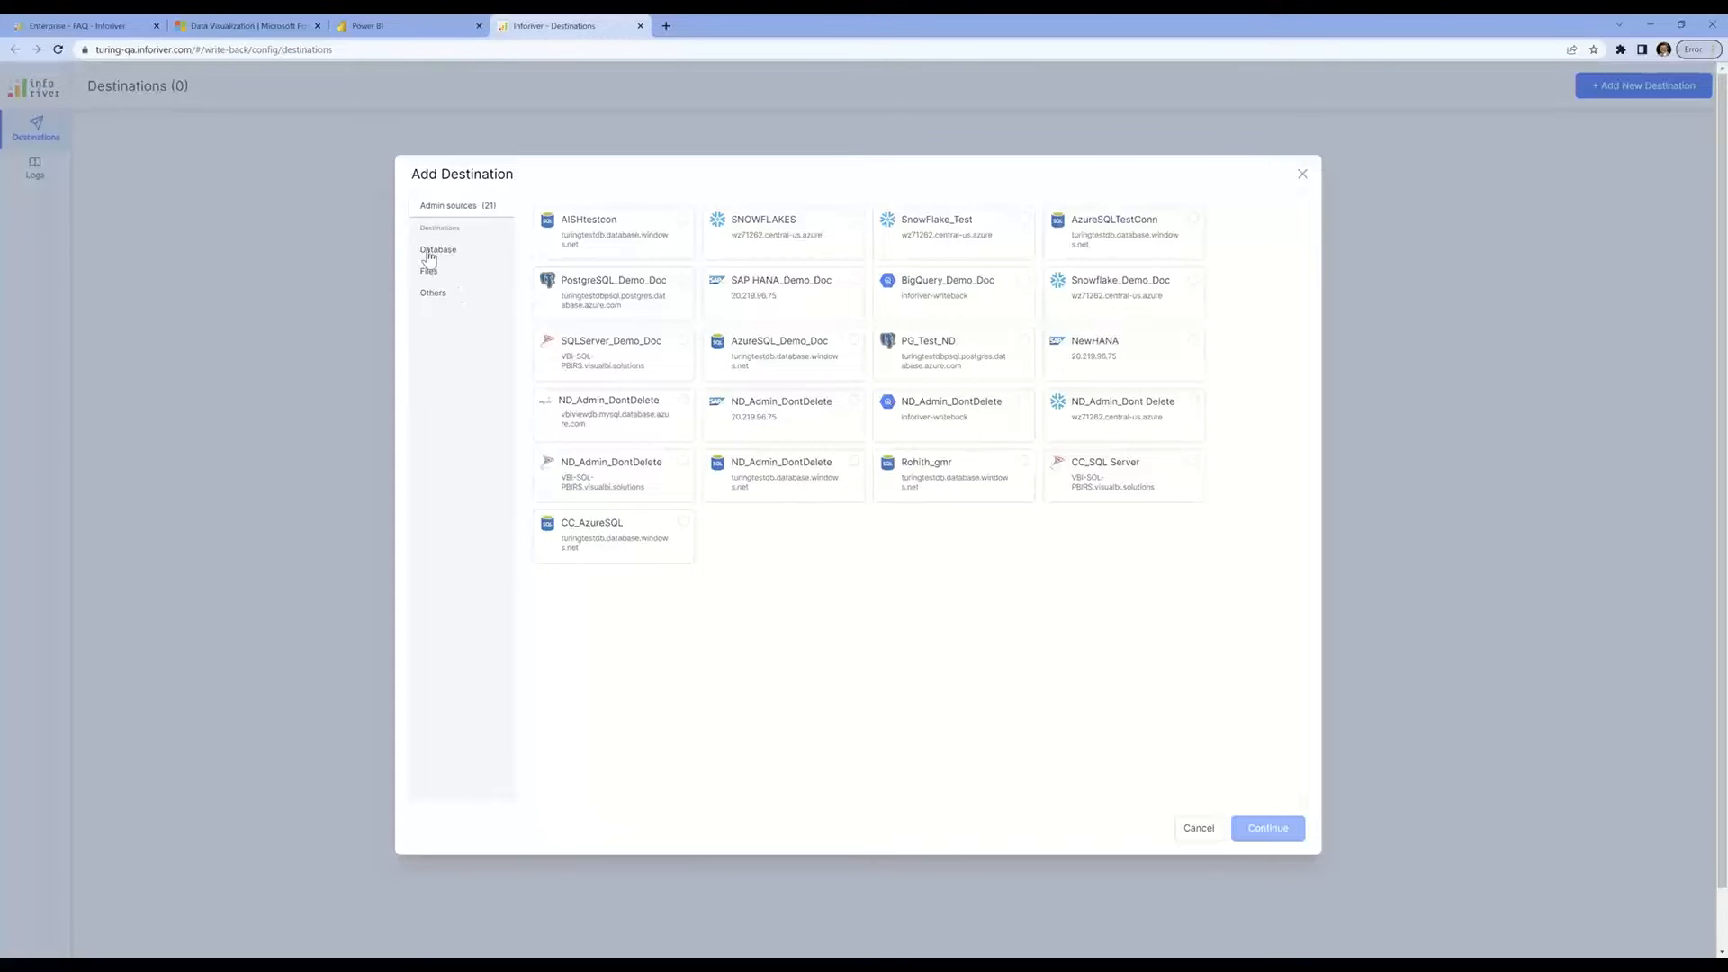
click(430, 256)
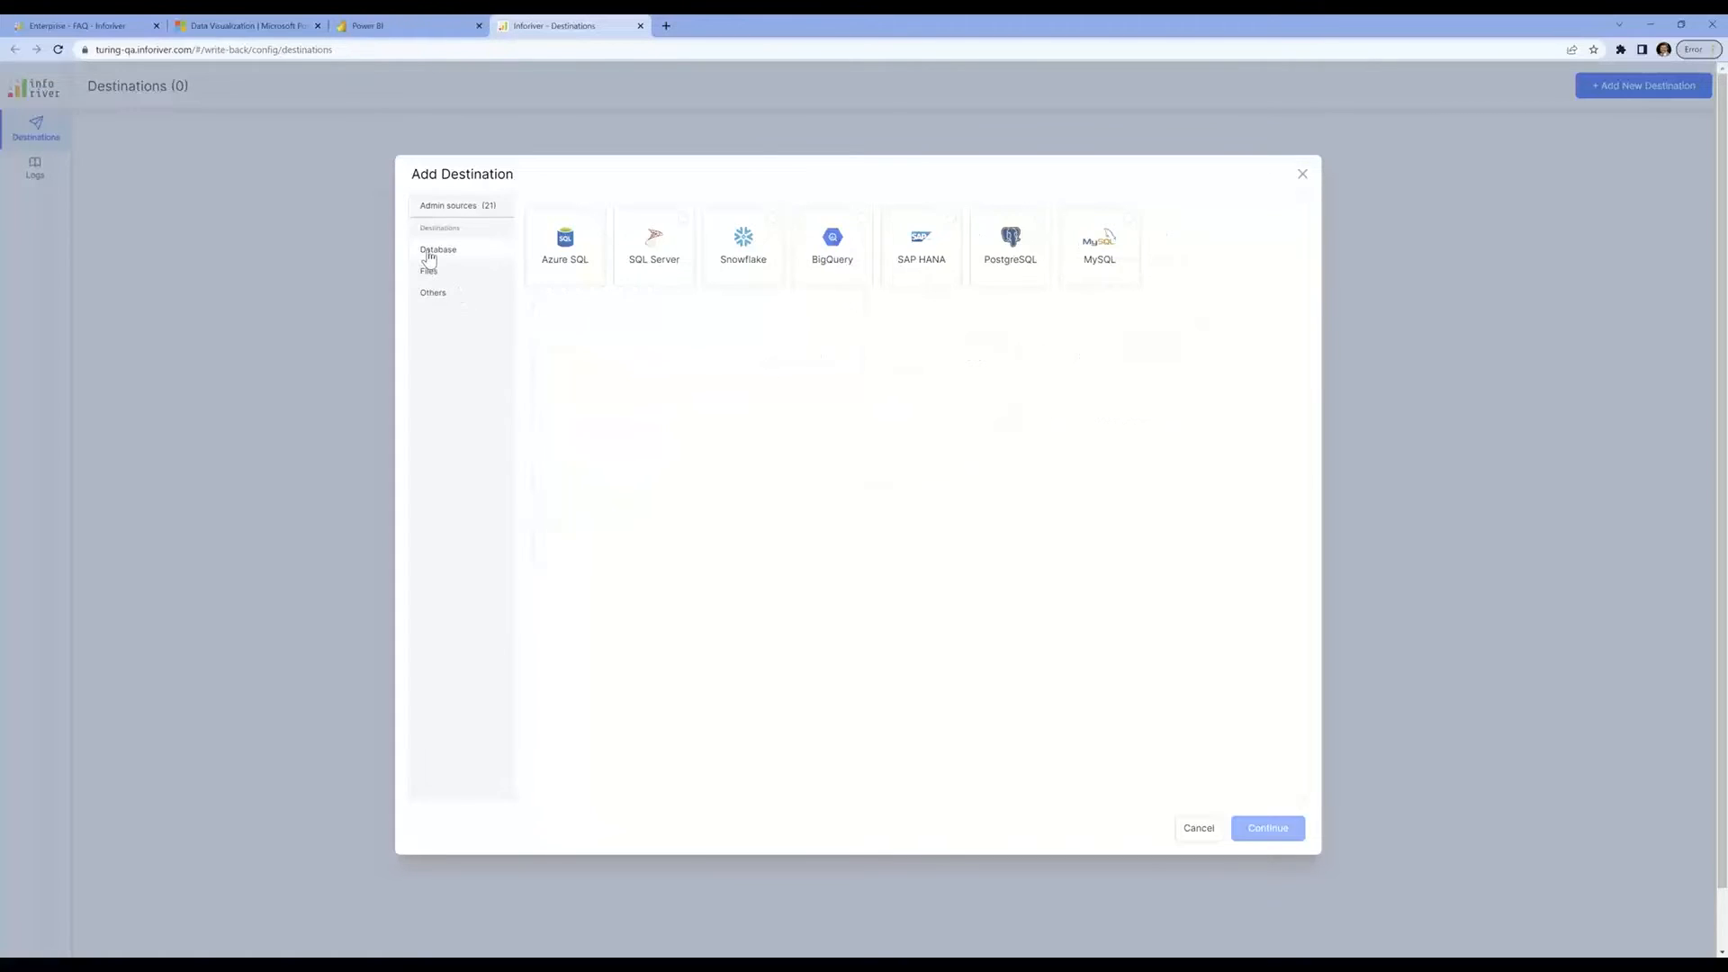
click(429, 271)
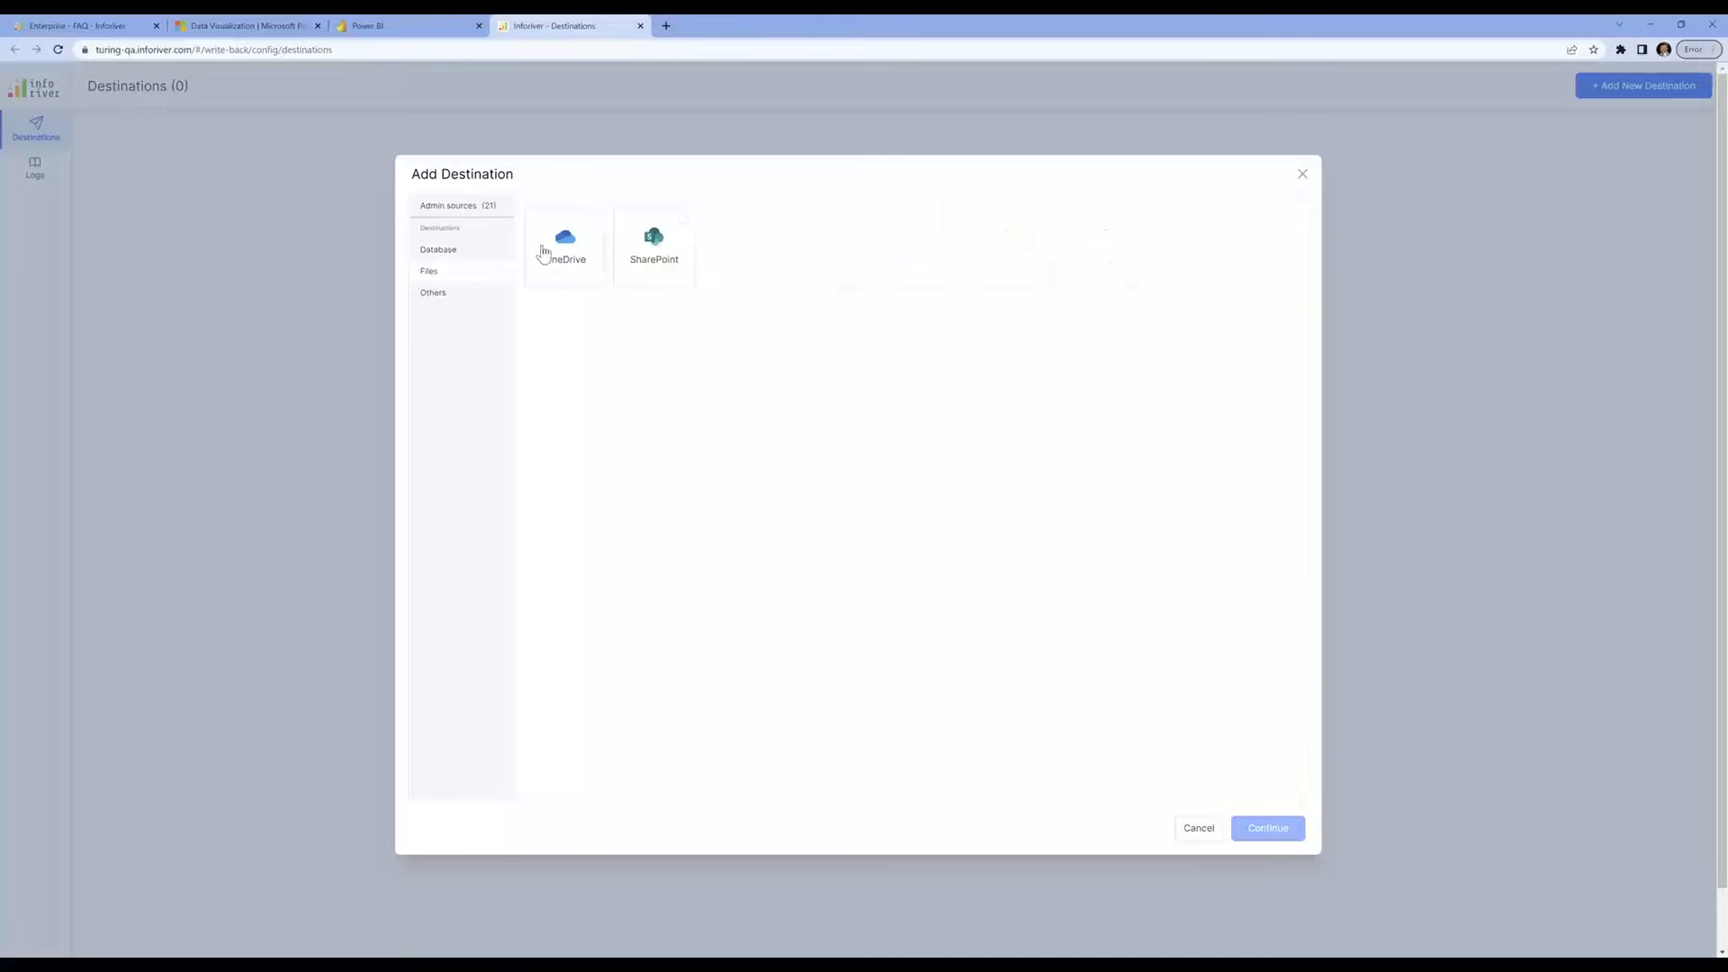
click(595, 225)
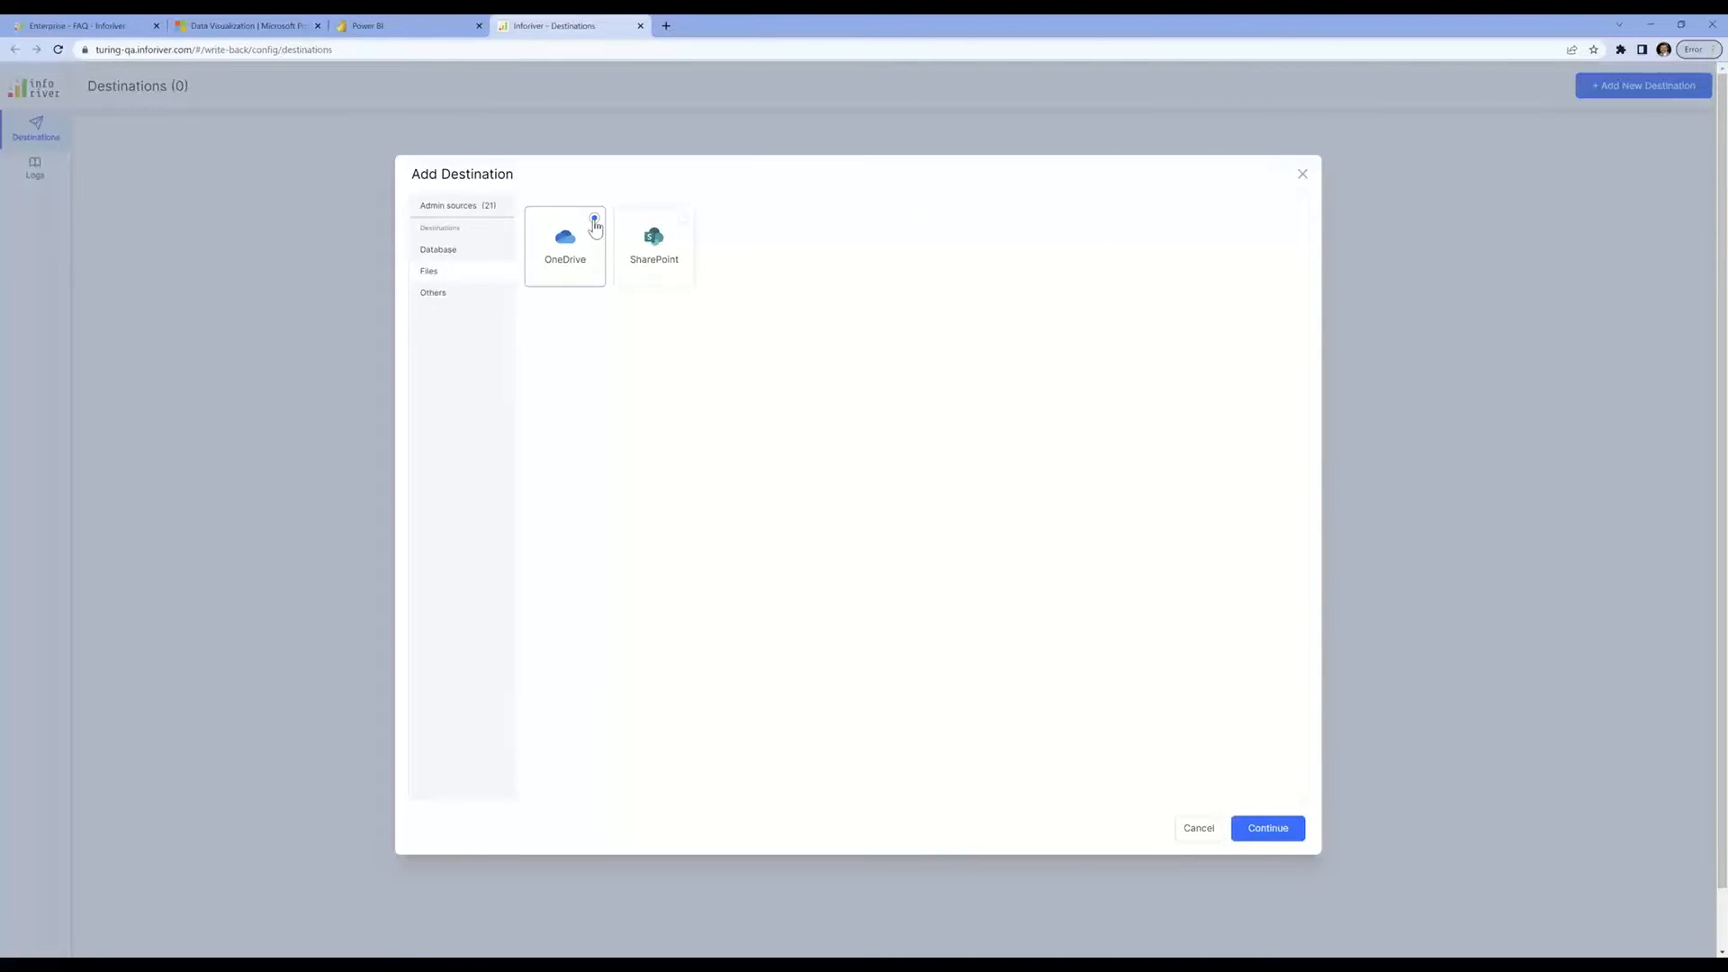
click(1264, 821)
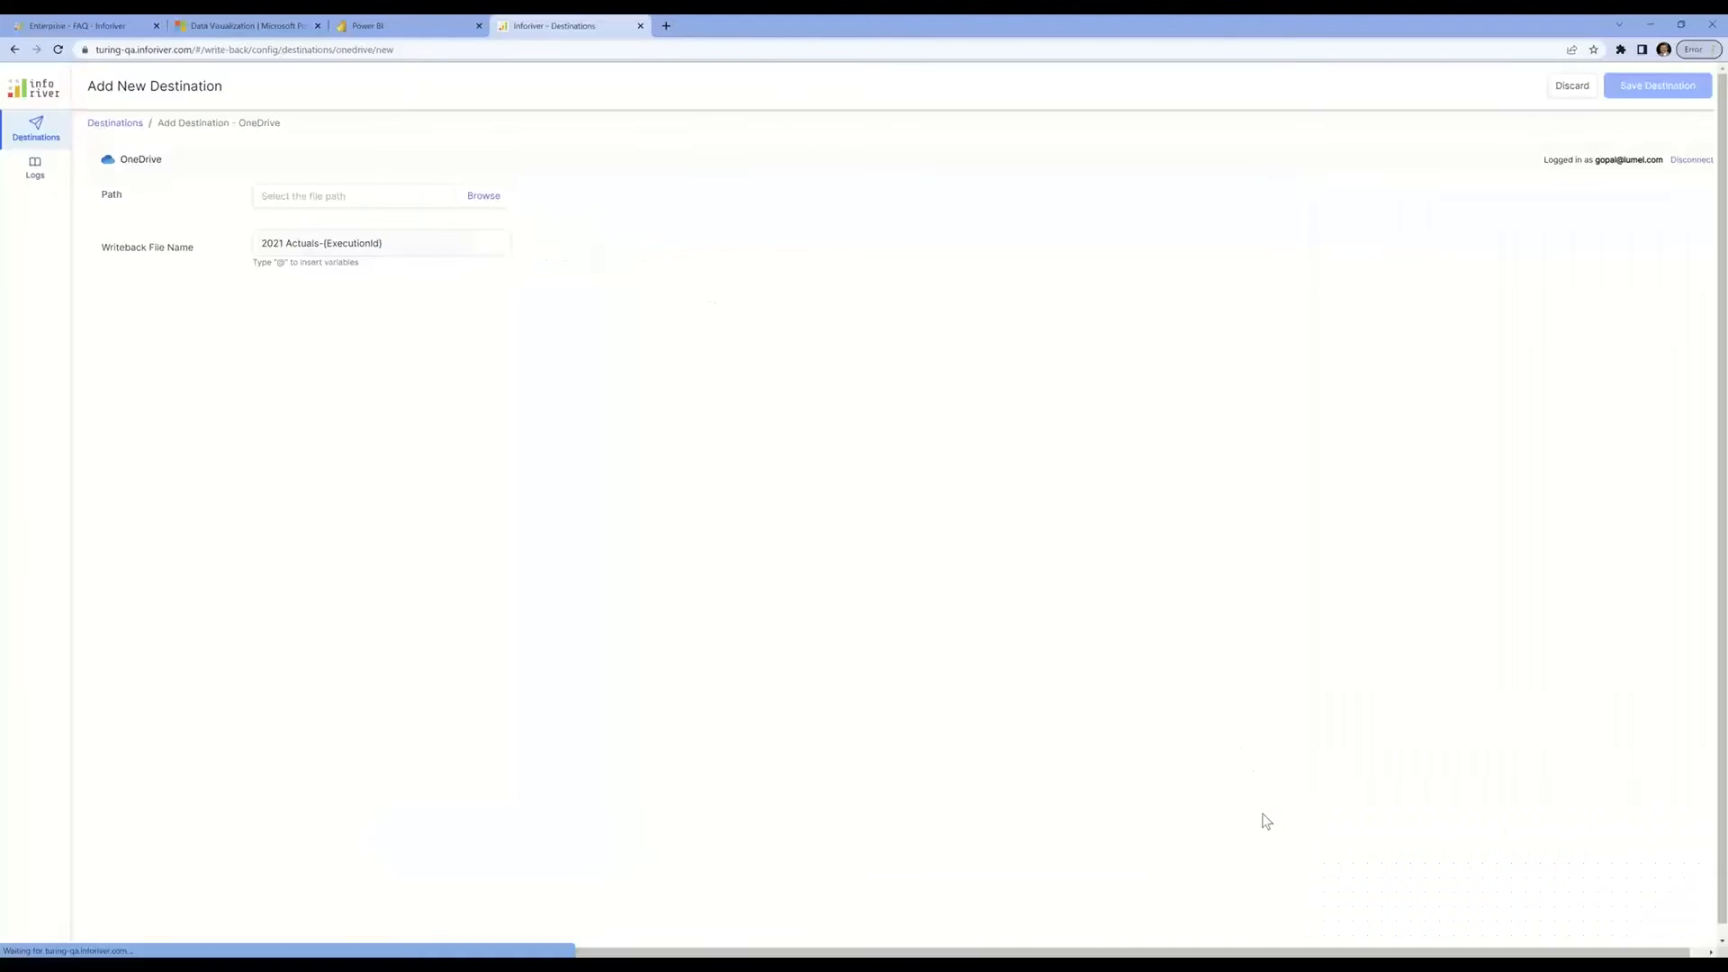
Try to save the OneDrive destination with the 1-LiveDemo folder as its path
click(486, 195)
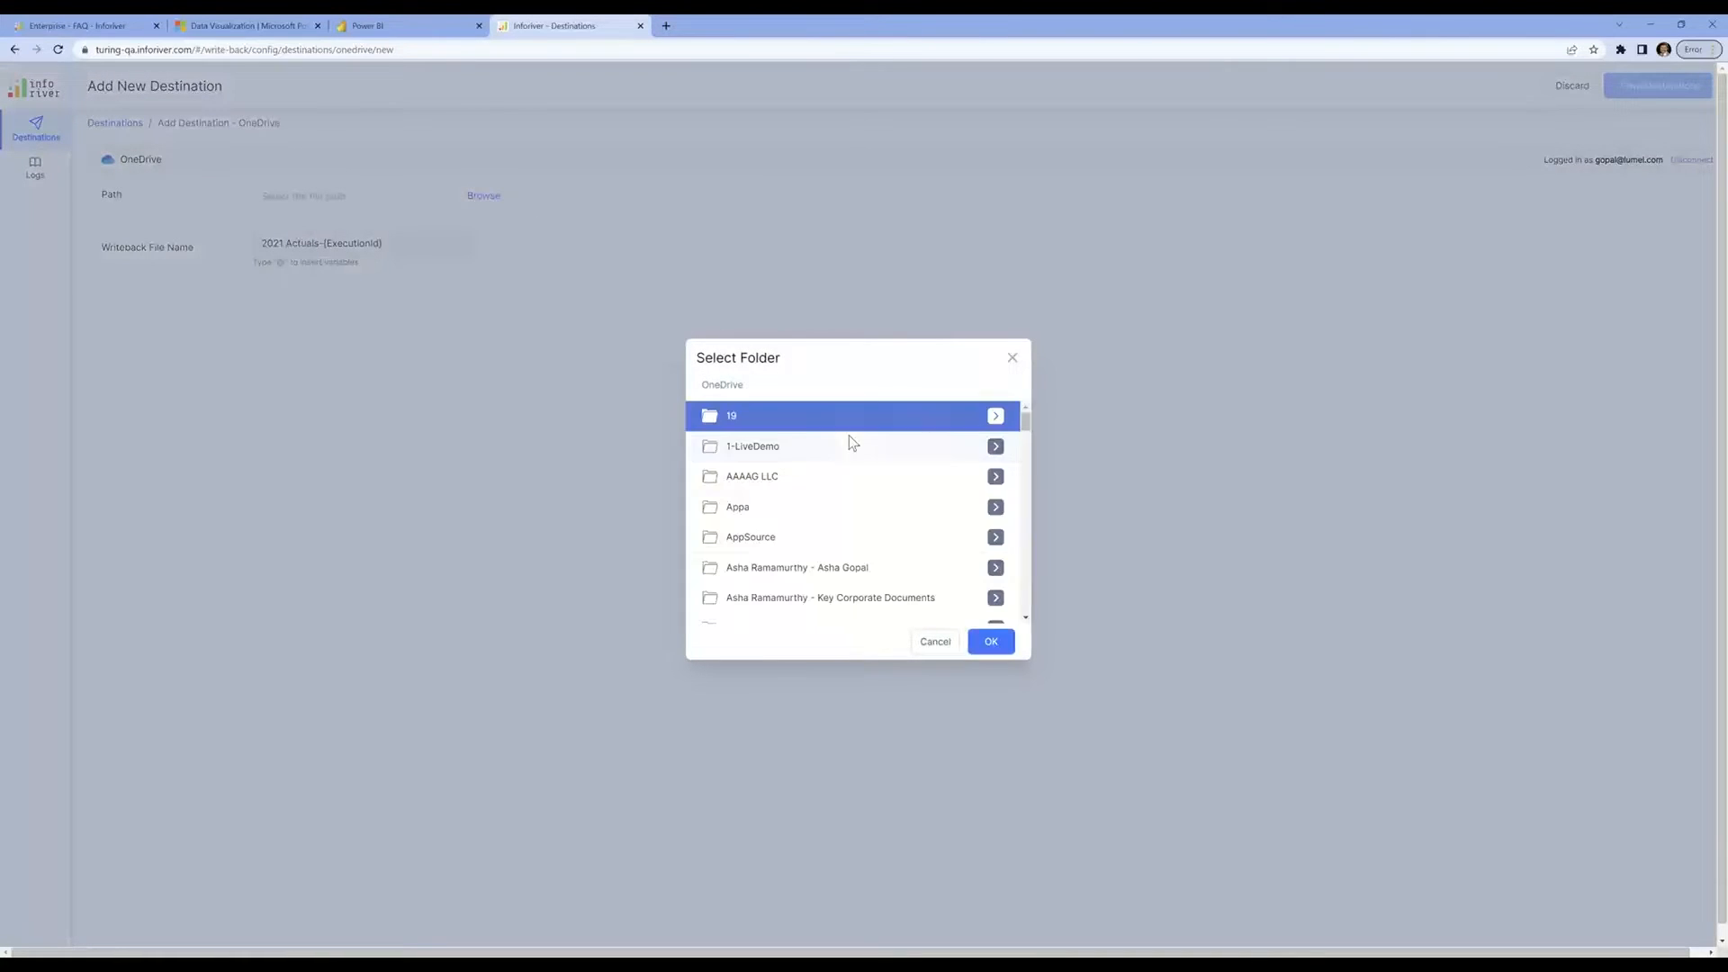
click(764, 449)
click(992, 641)
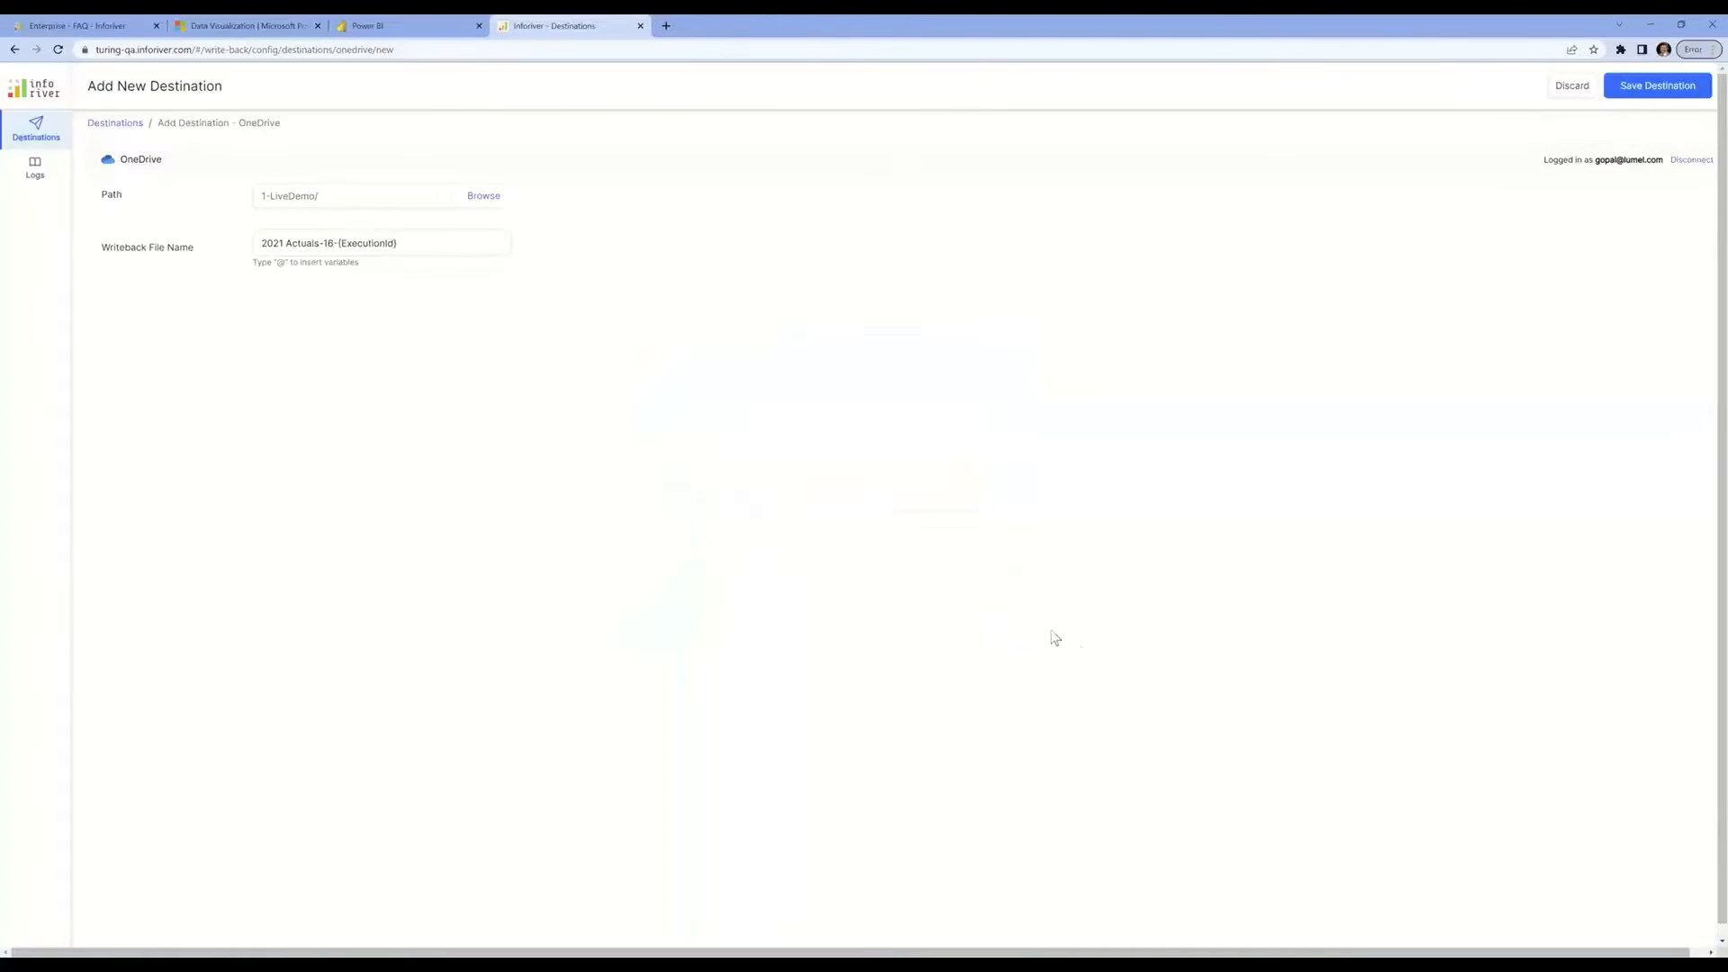
click(1651, 90)
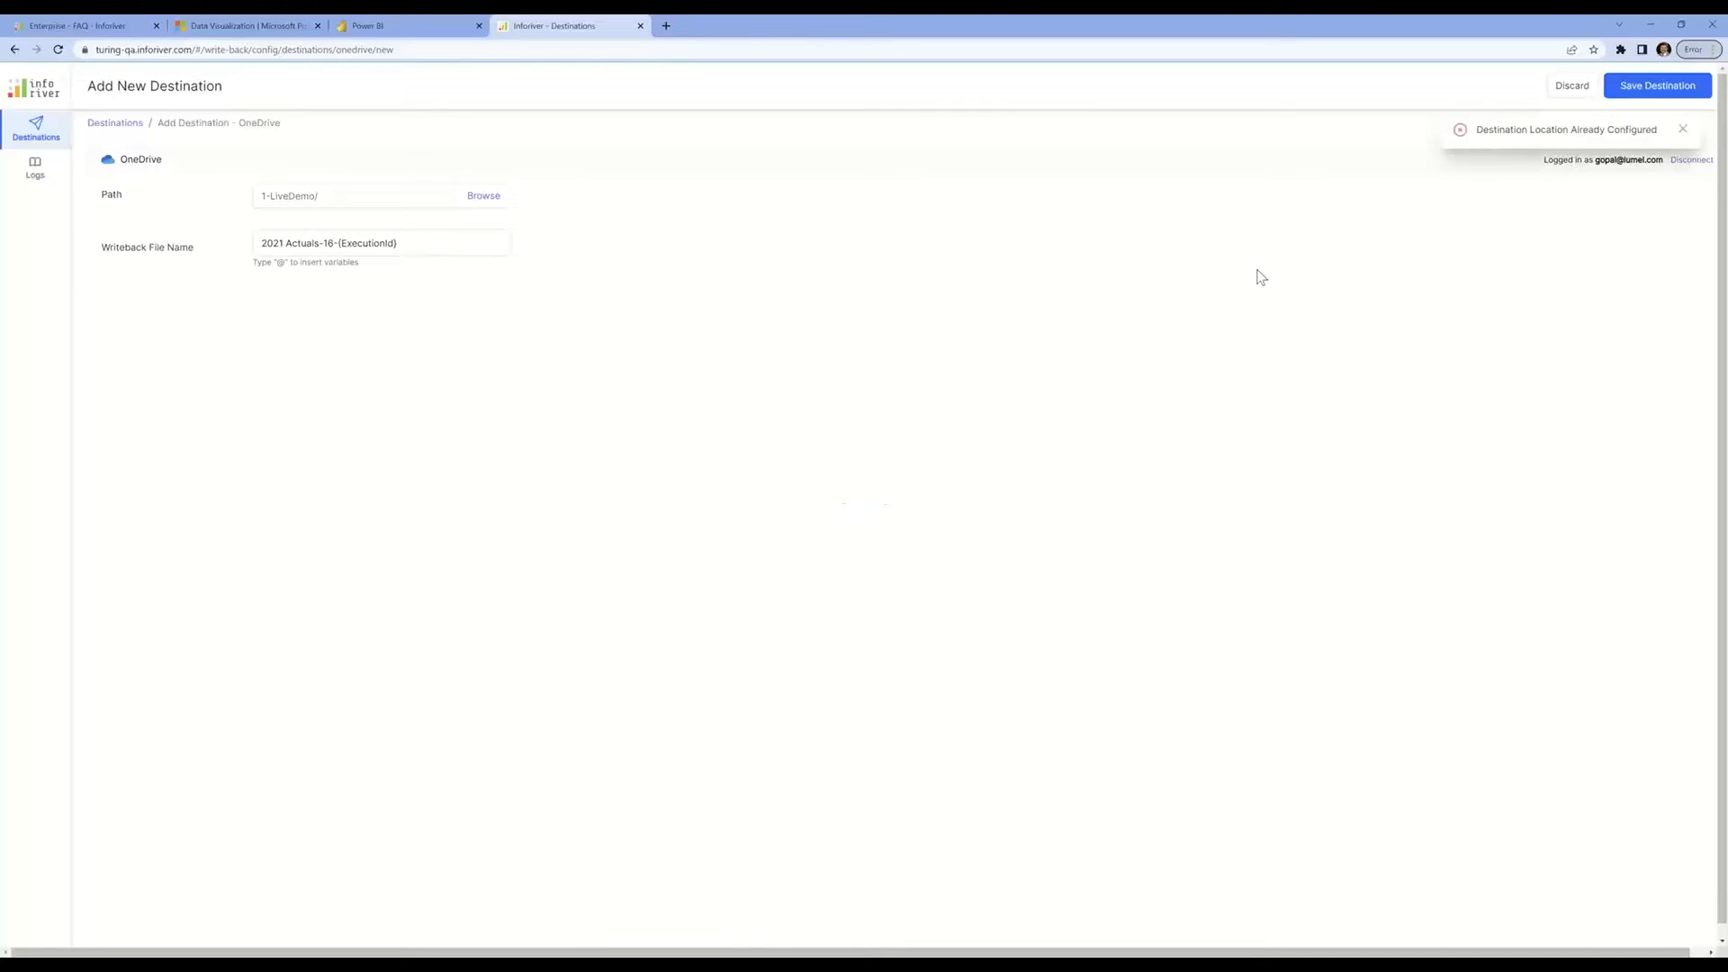
click(1683, 129)
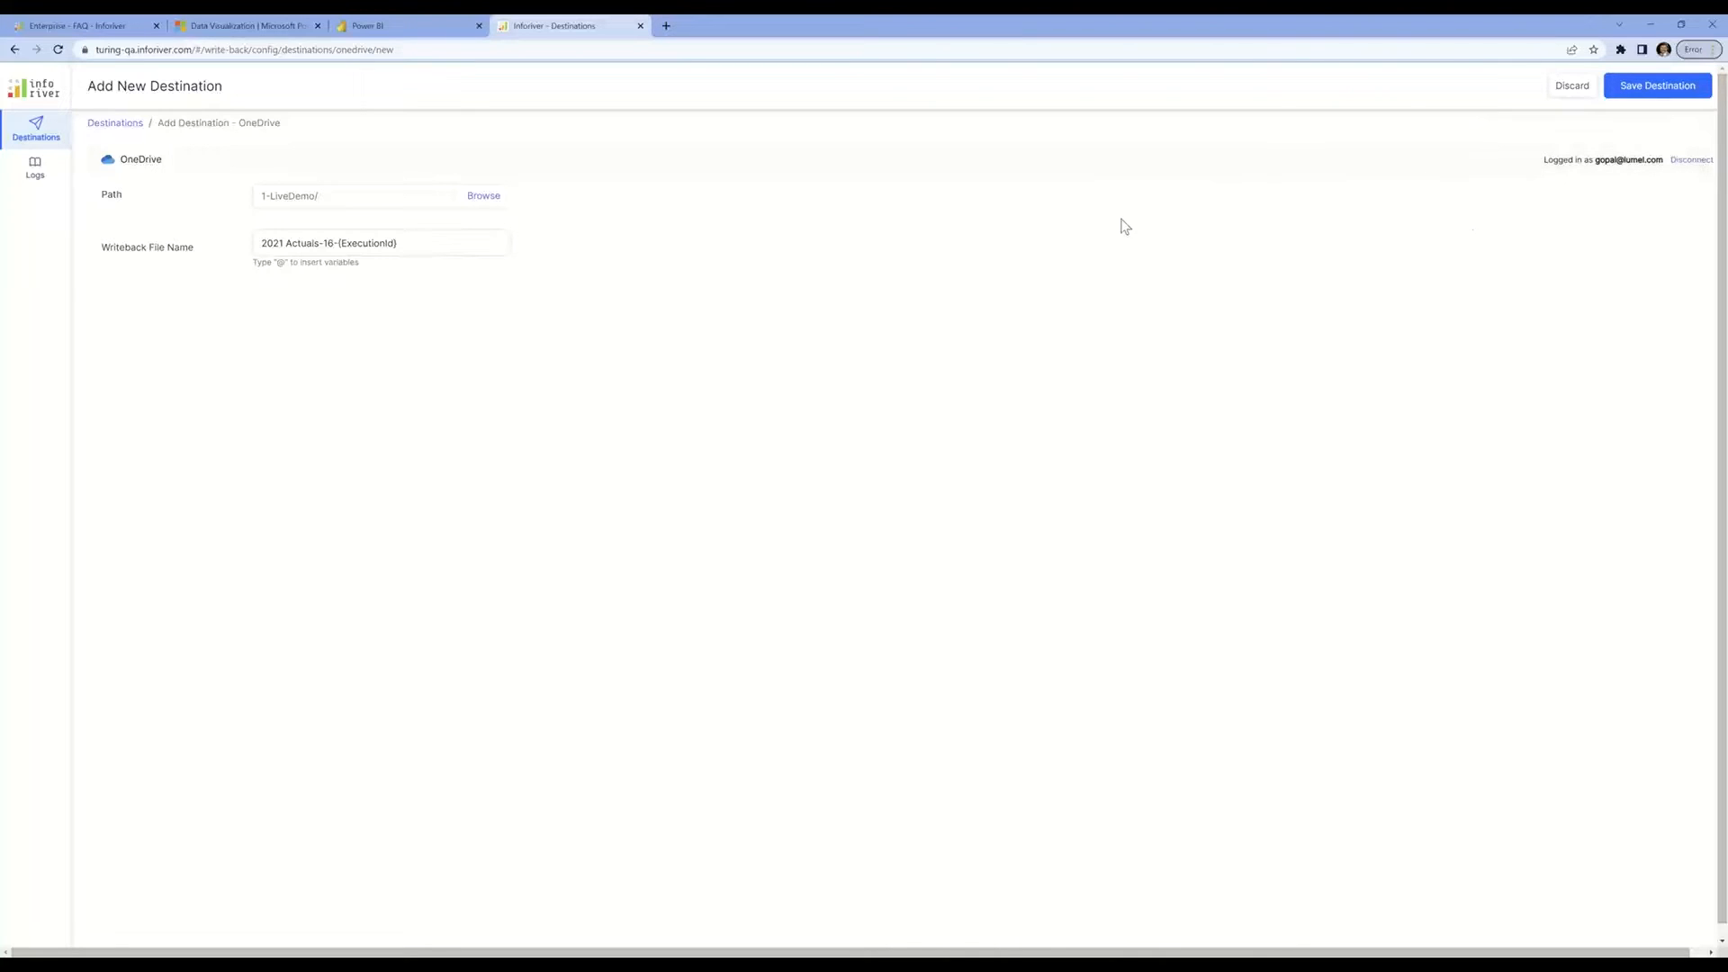
Switch to the Power BI report and check which destinations are configured in the writeback settings
click(407, 27)
click(507, 200)
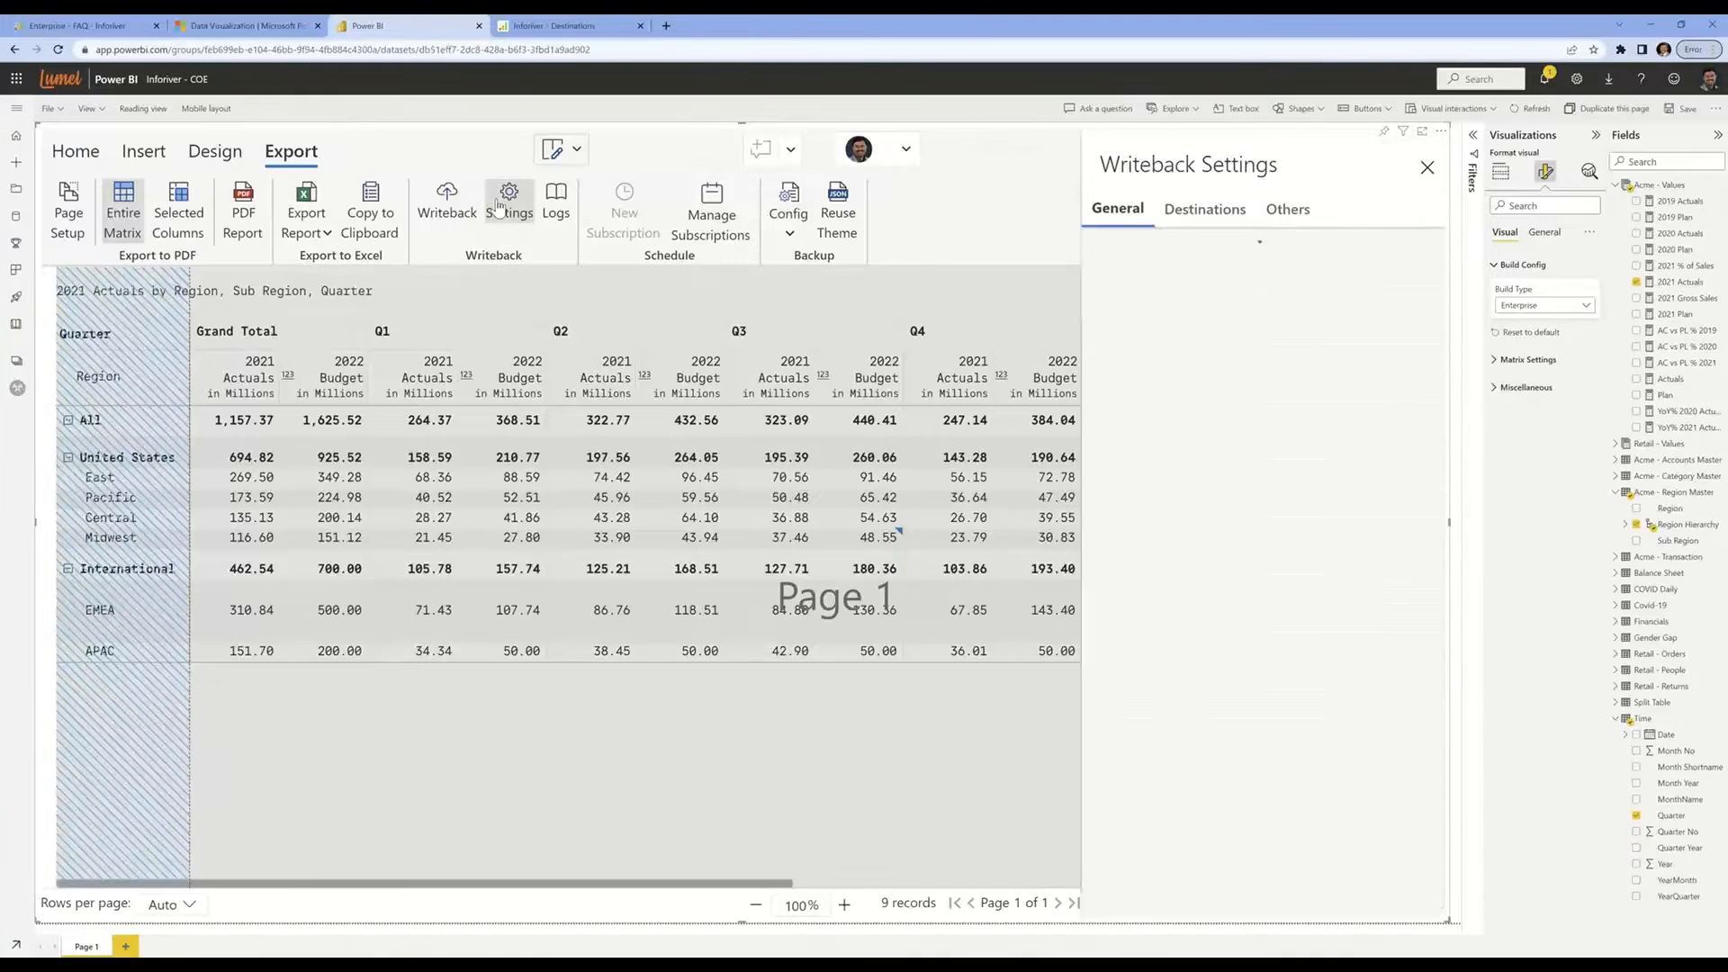
click(1206, 216)
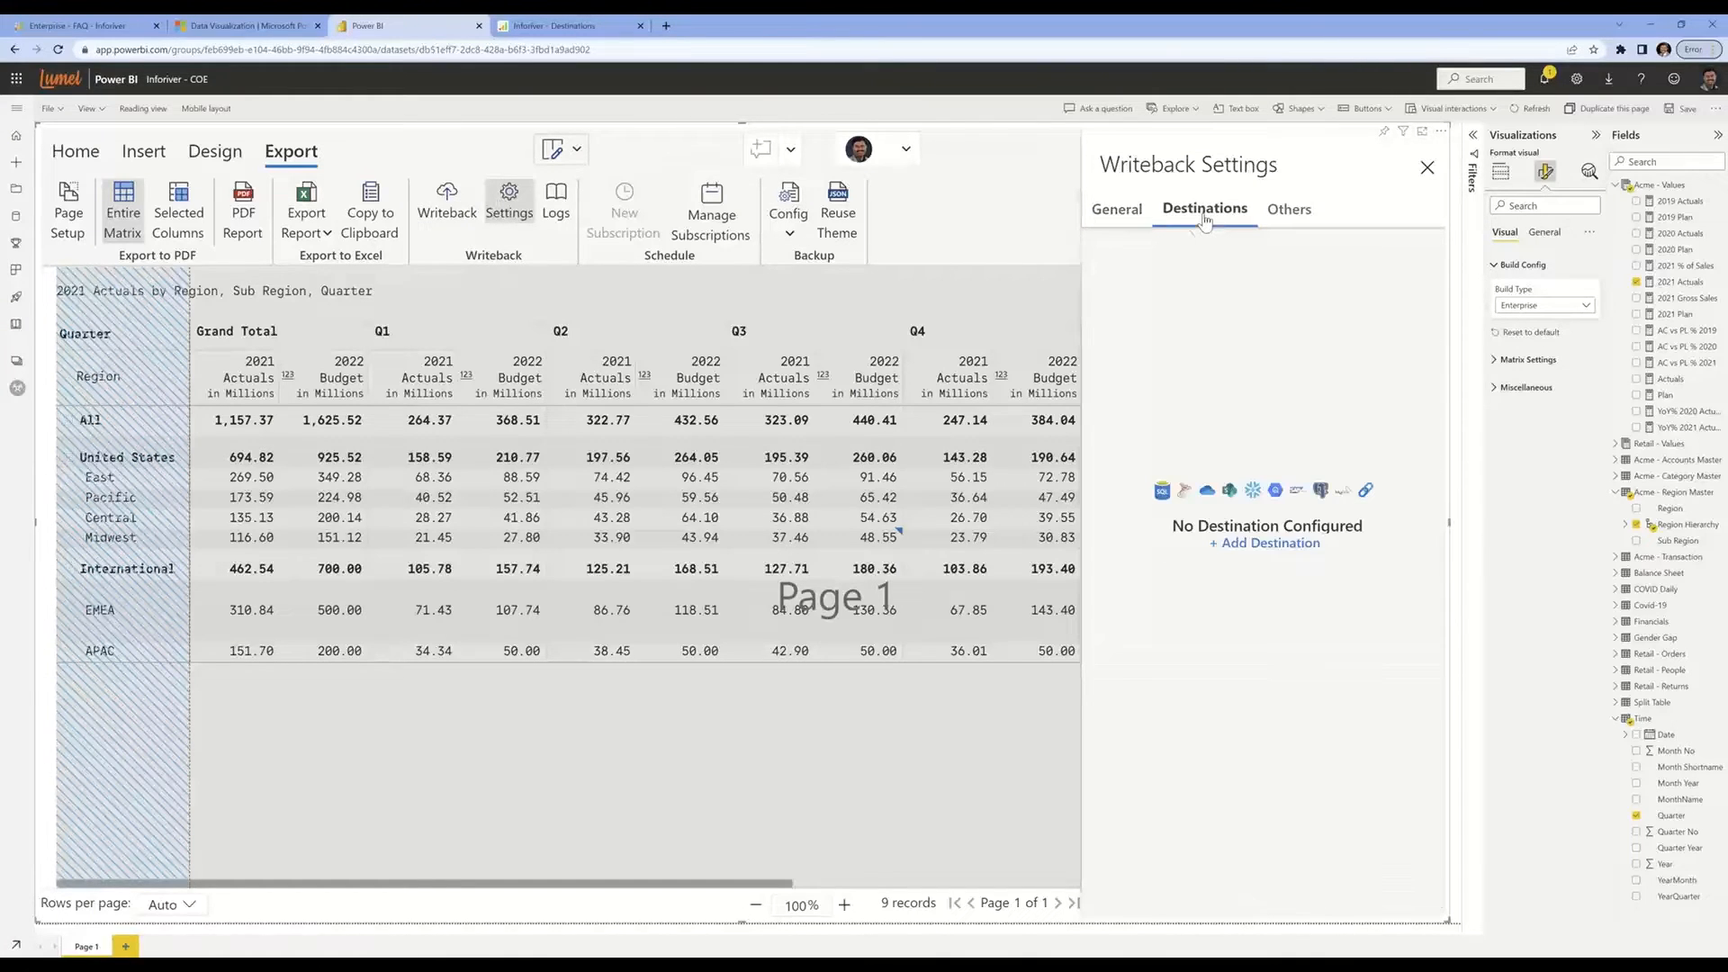
click(1428, 167)
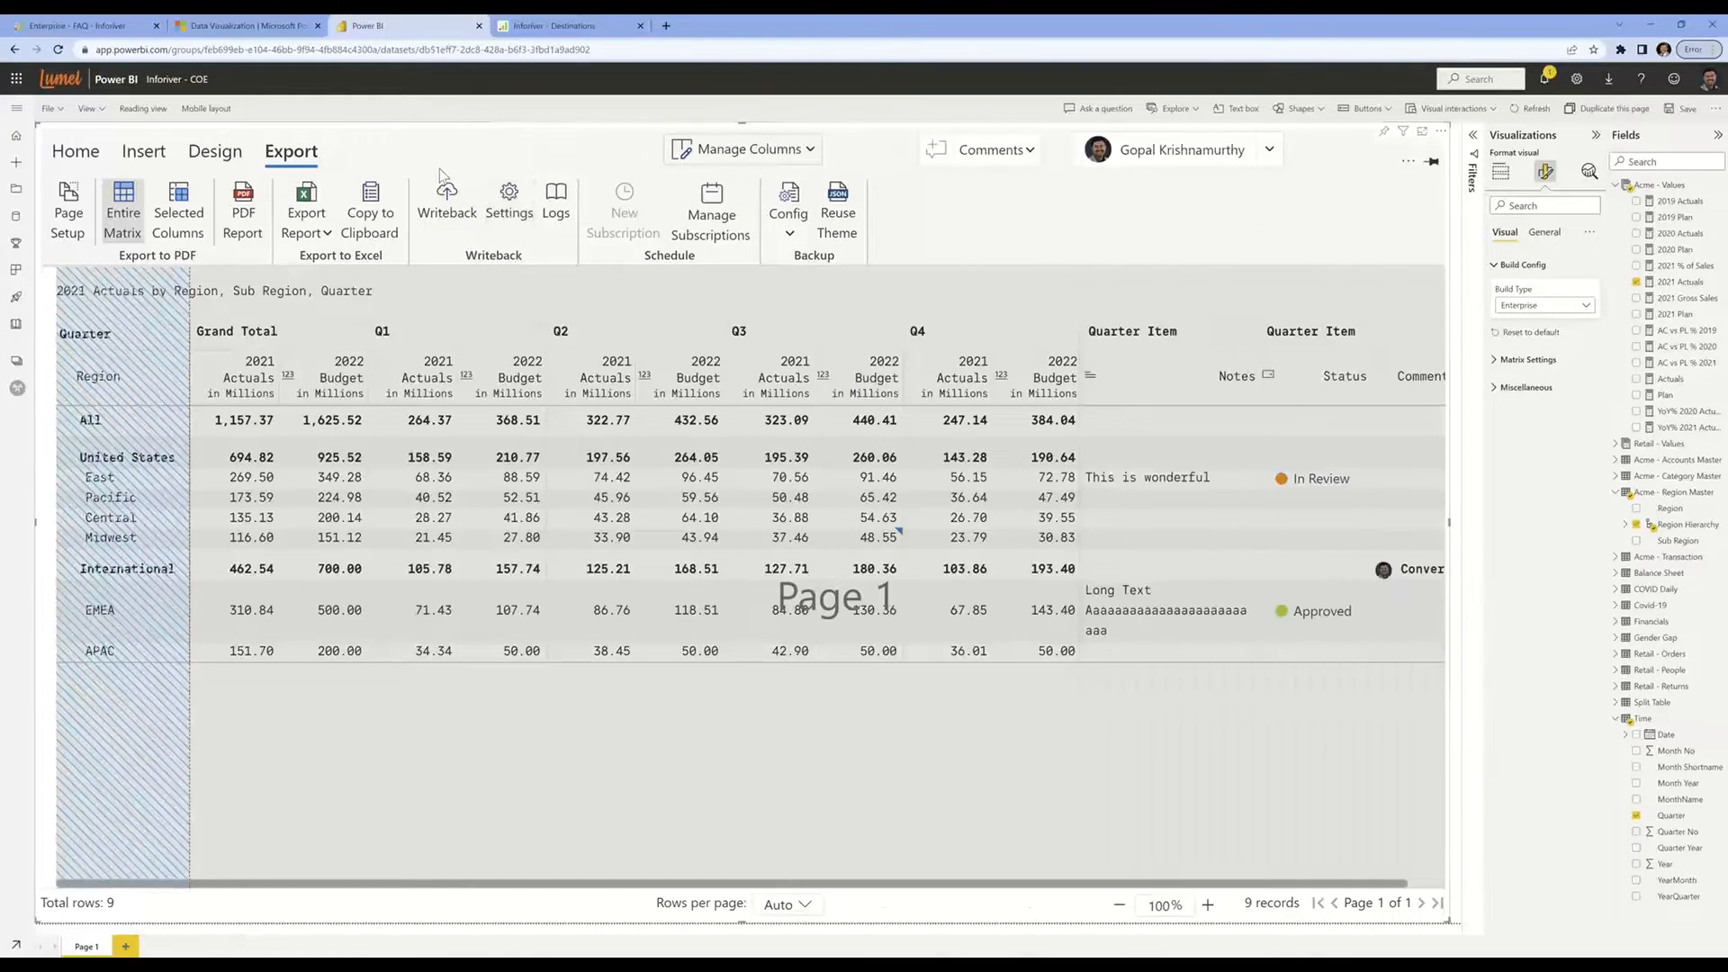
Return to the Inforiver destination form, set the OneDrive path to folder 19 and save the destination
click(573, 24)
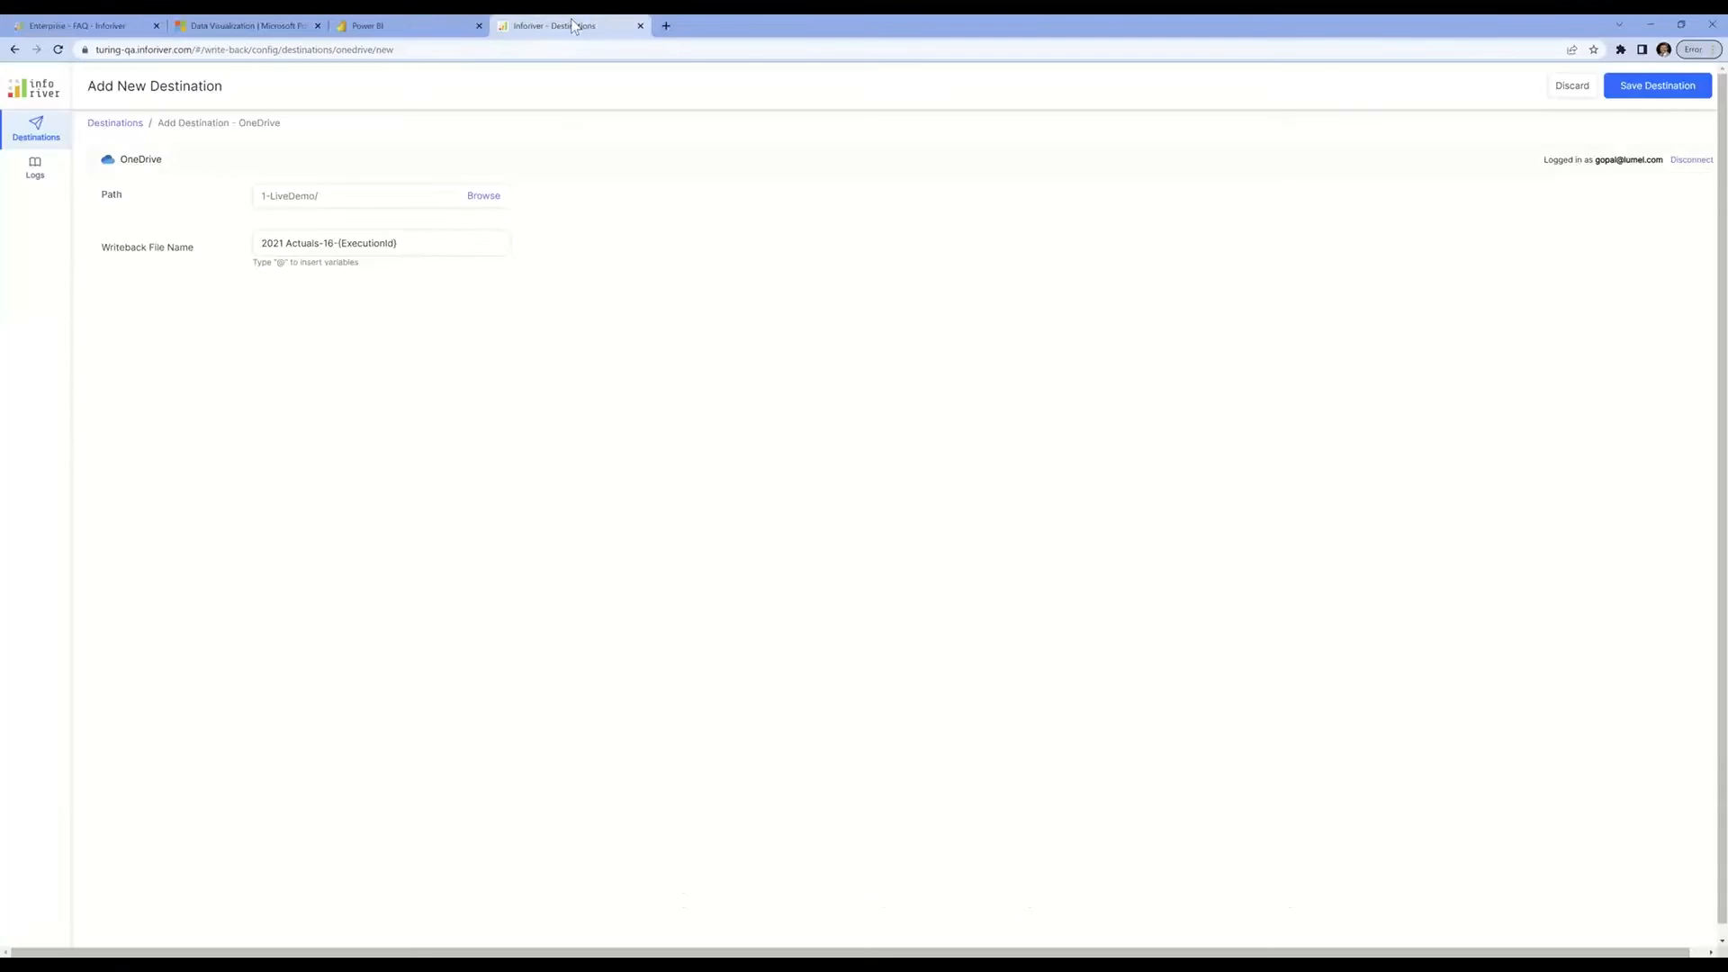
click(456, 213)
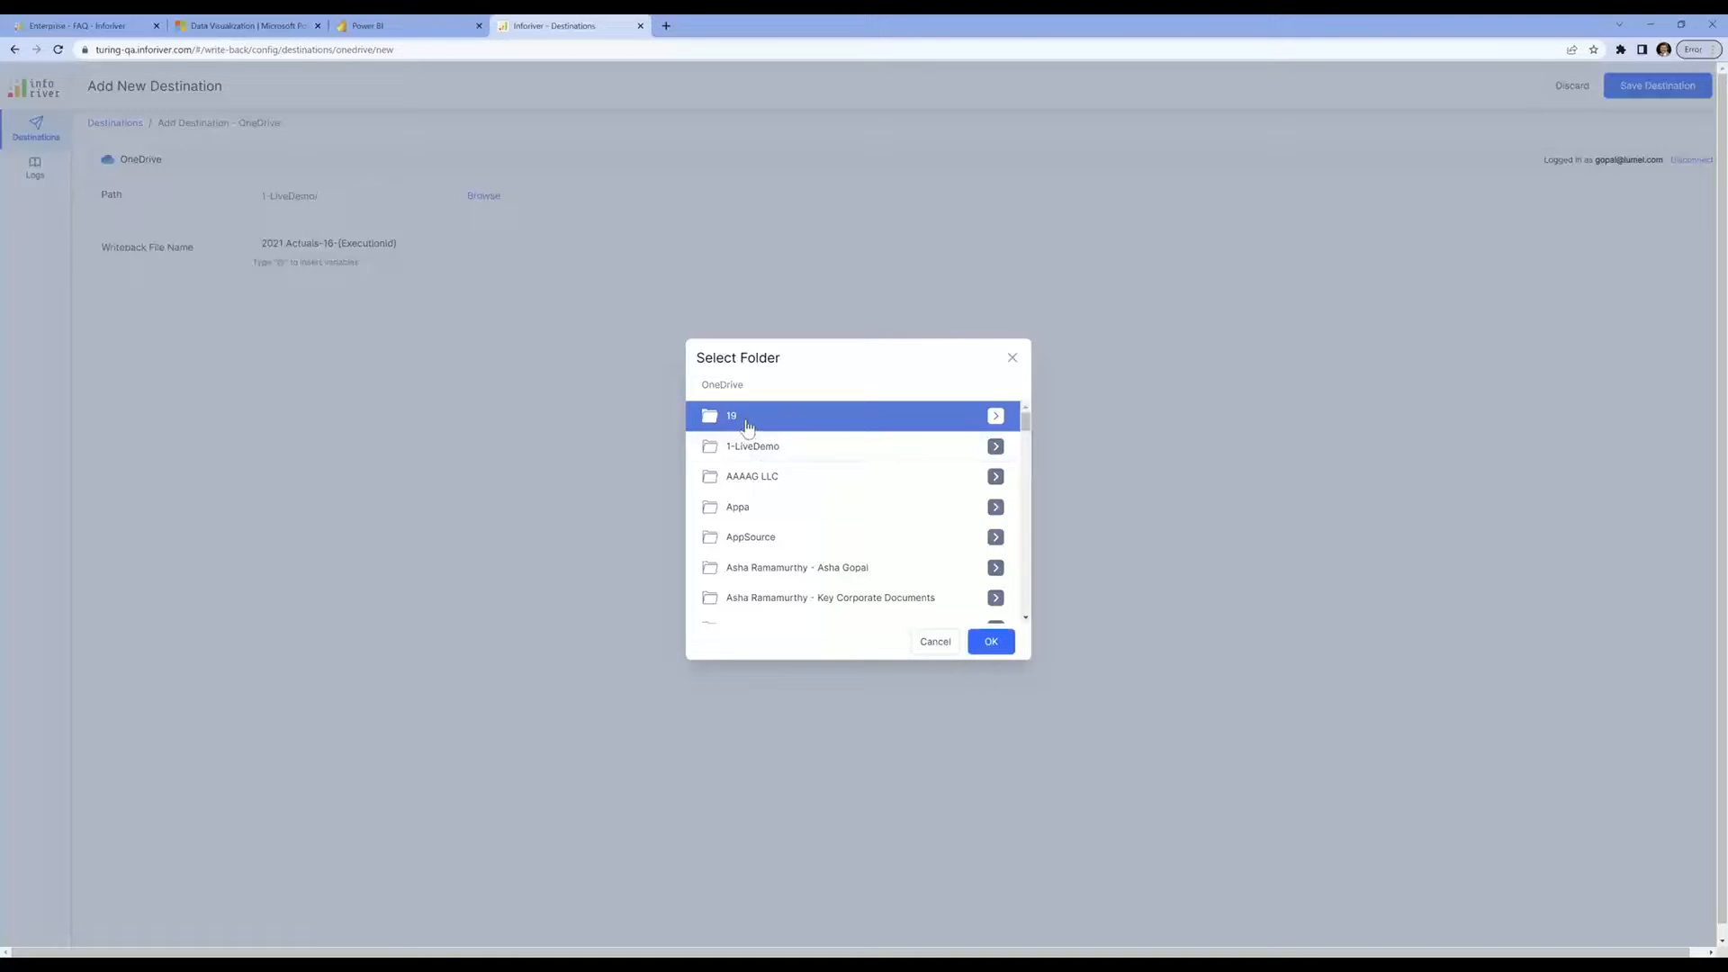
click(991, 641)
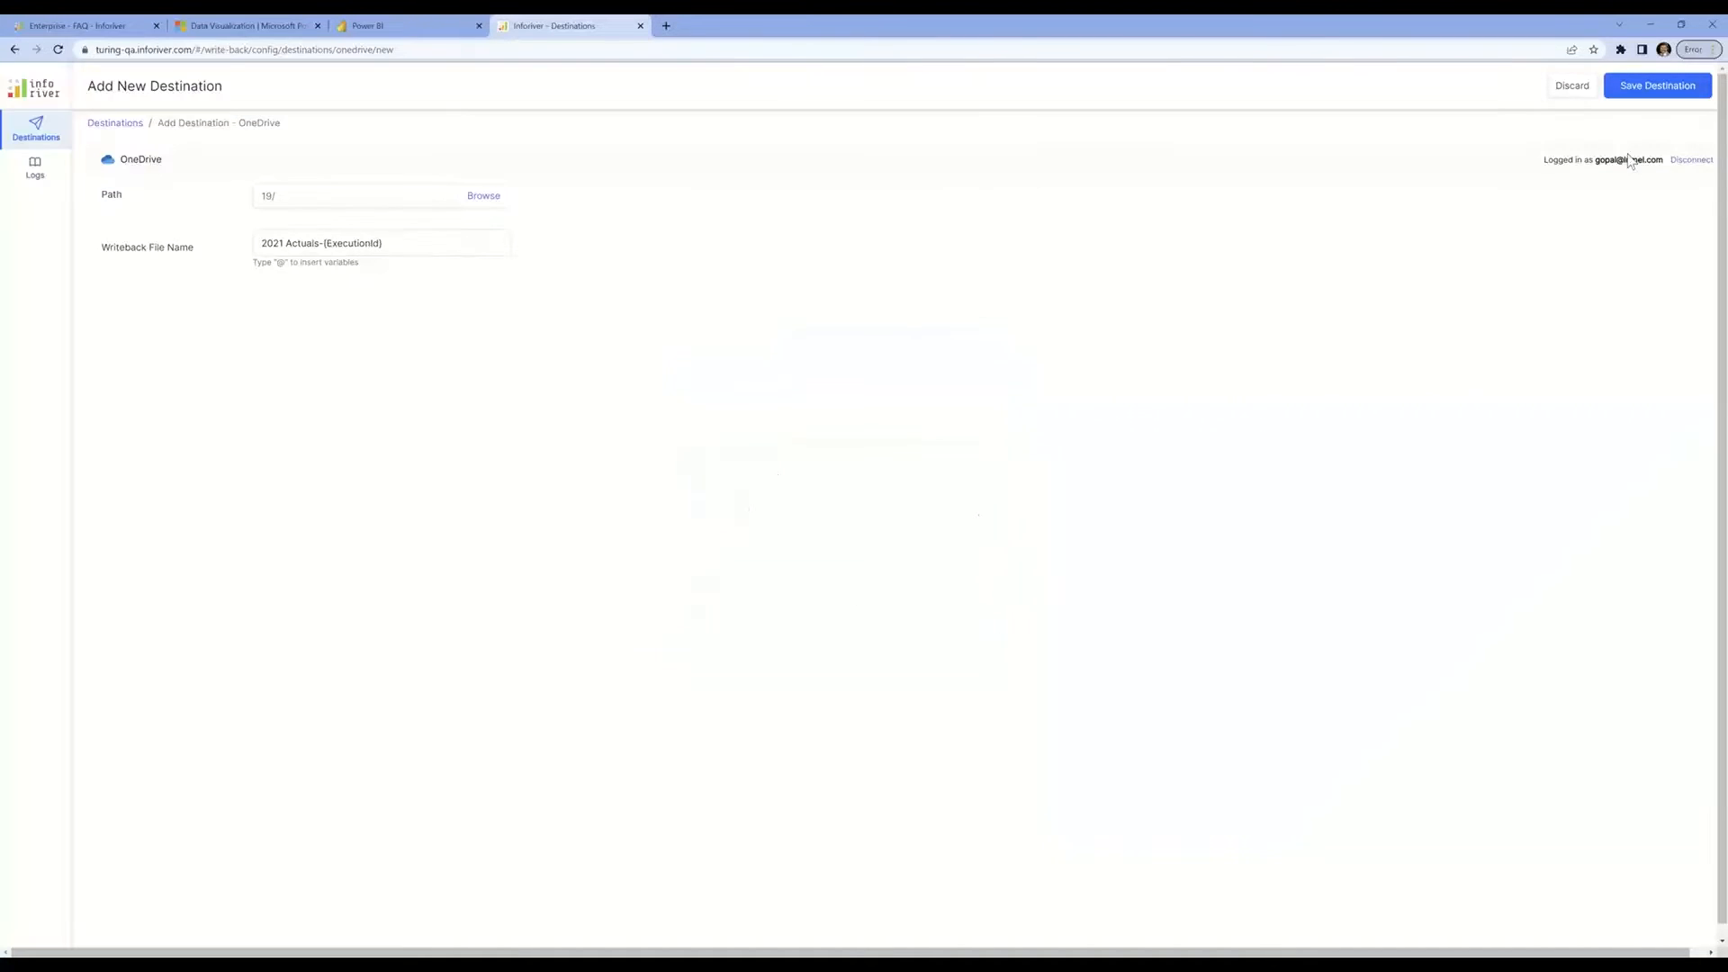
click(1666, 99)
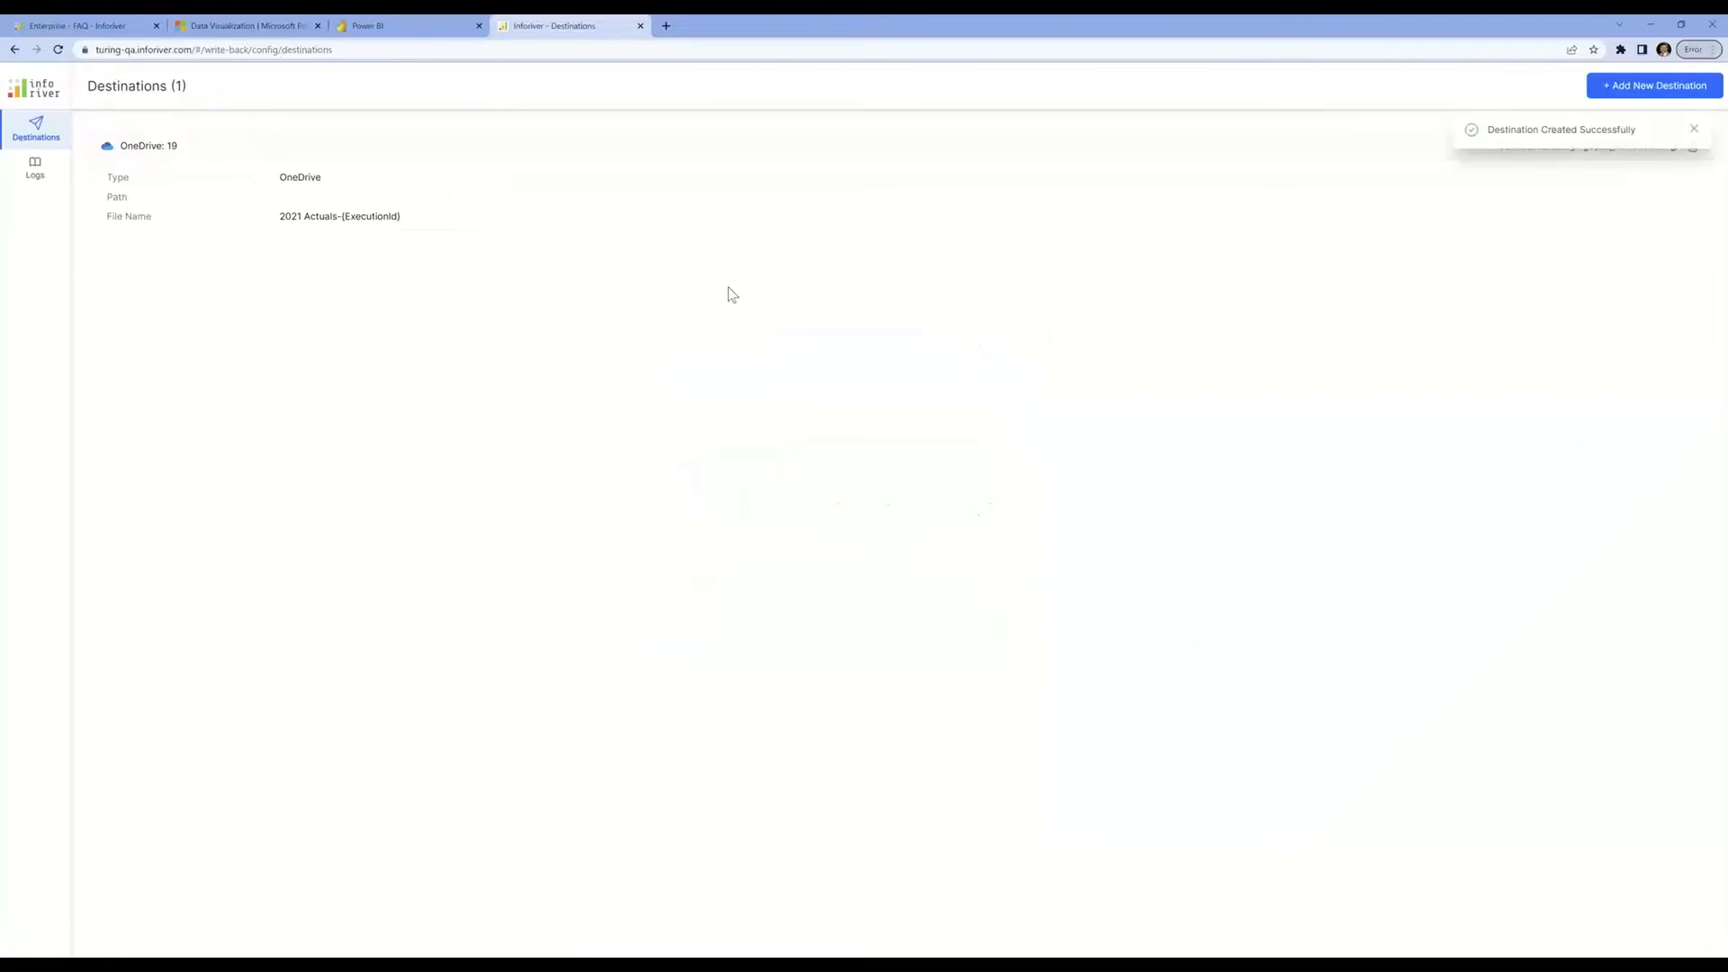
Back in Power BI, review the configured destination and the webhook options in the writeback settings, and close them
click(423, 26)
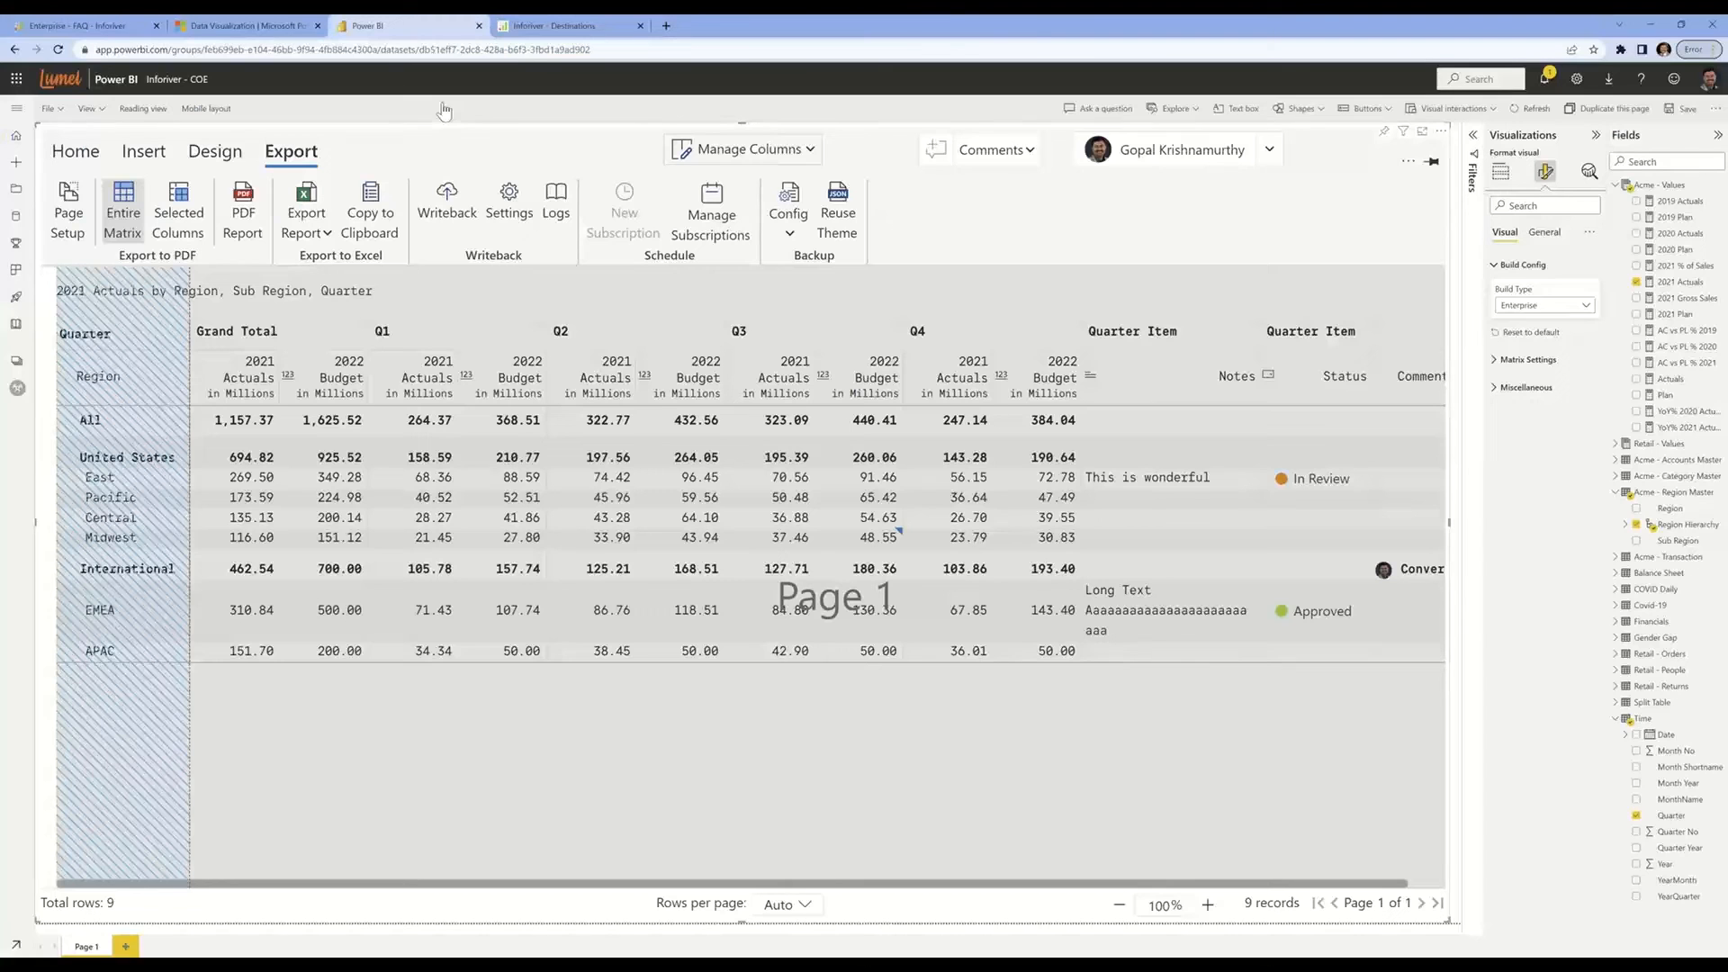
click(494, 206)
click(1206, 209)
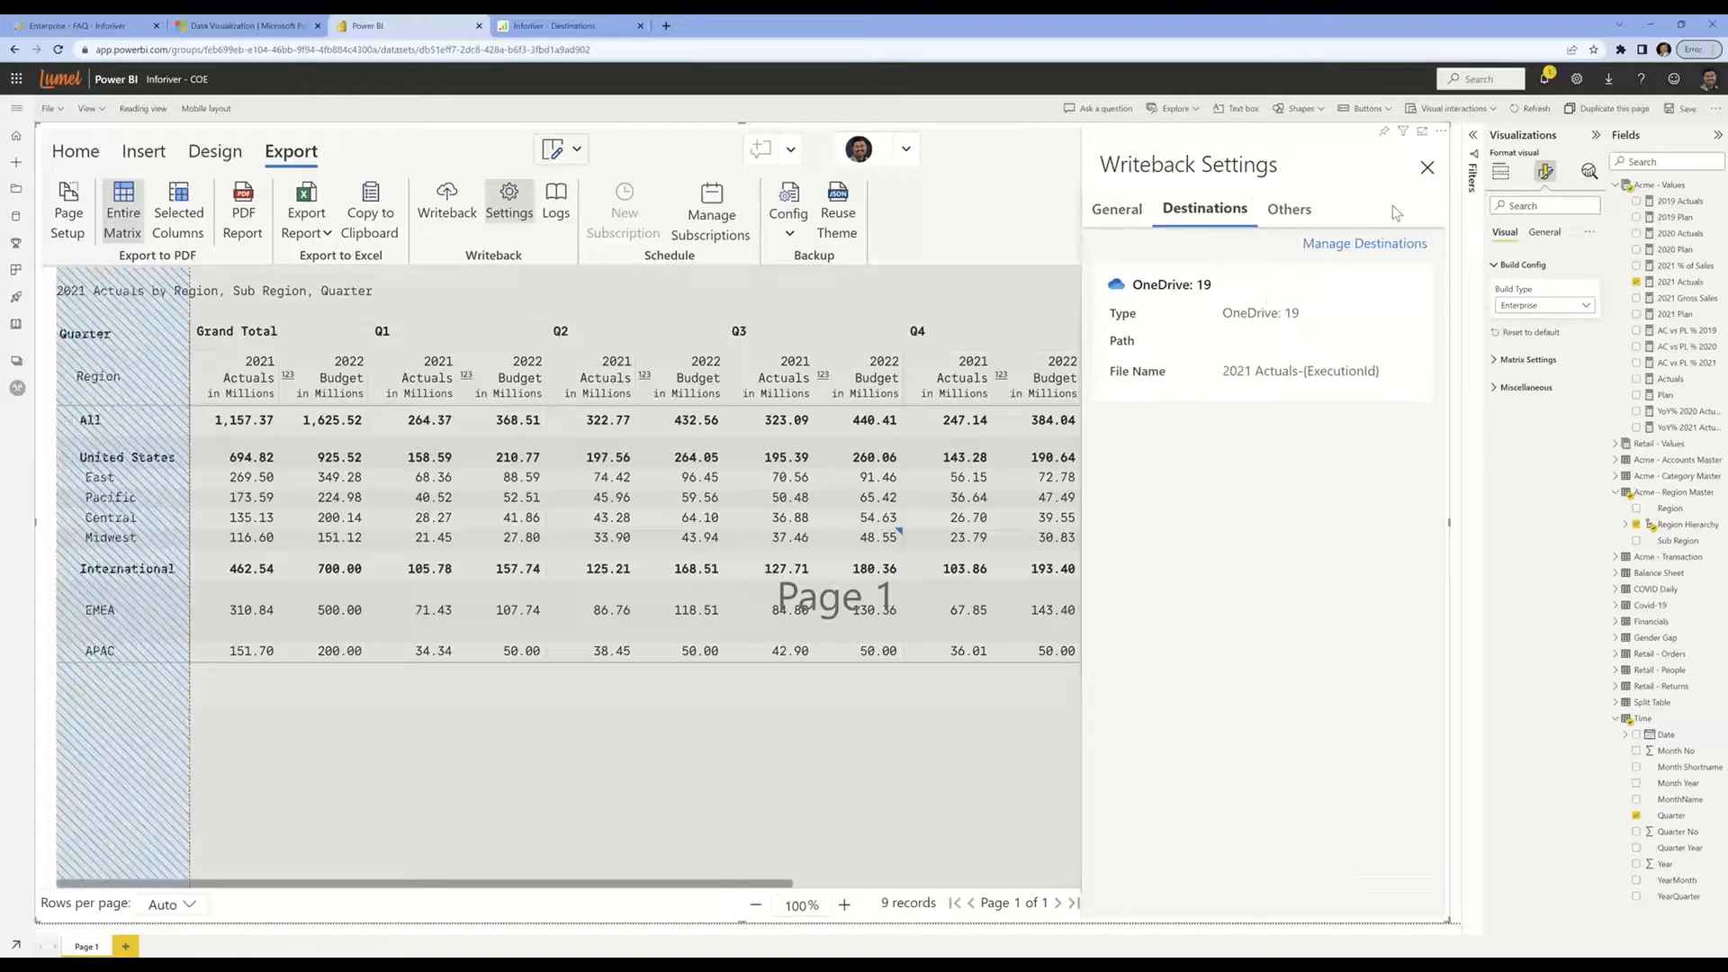
click(1291, 217)
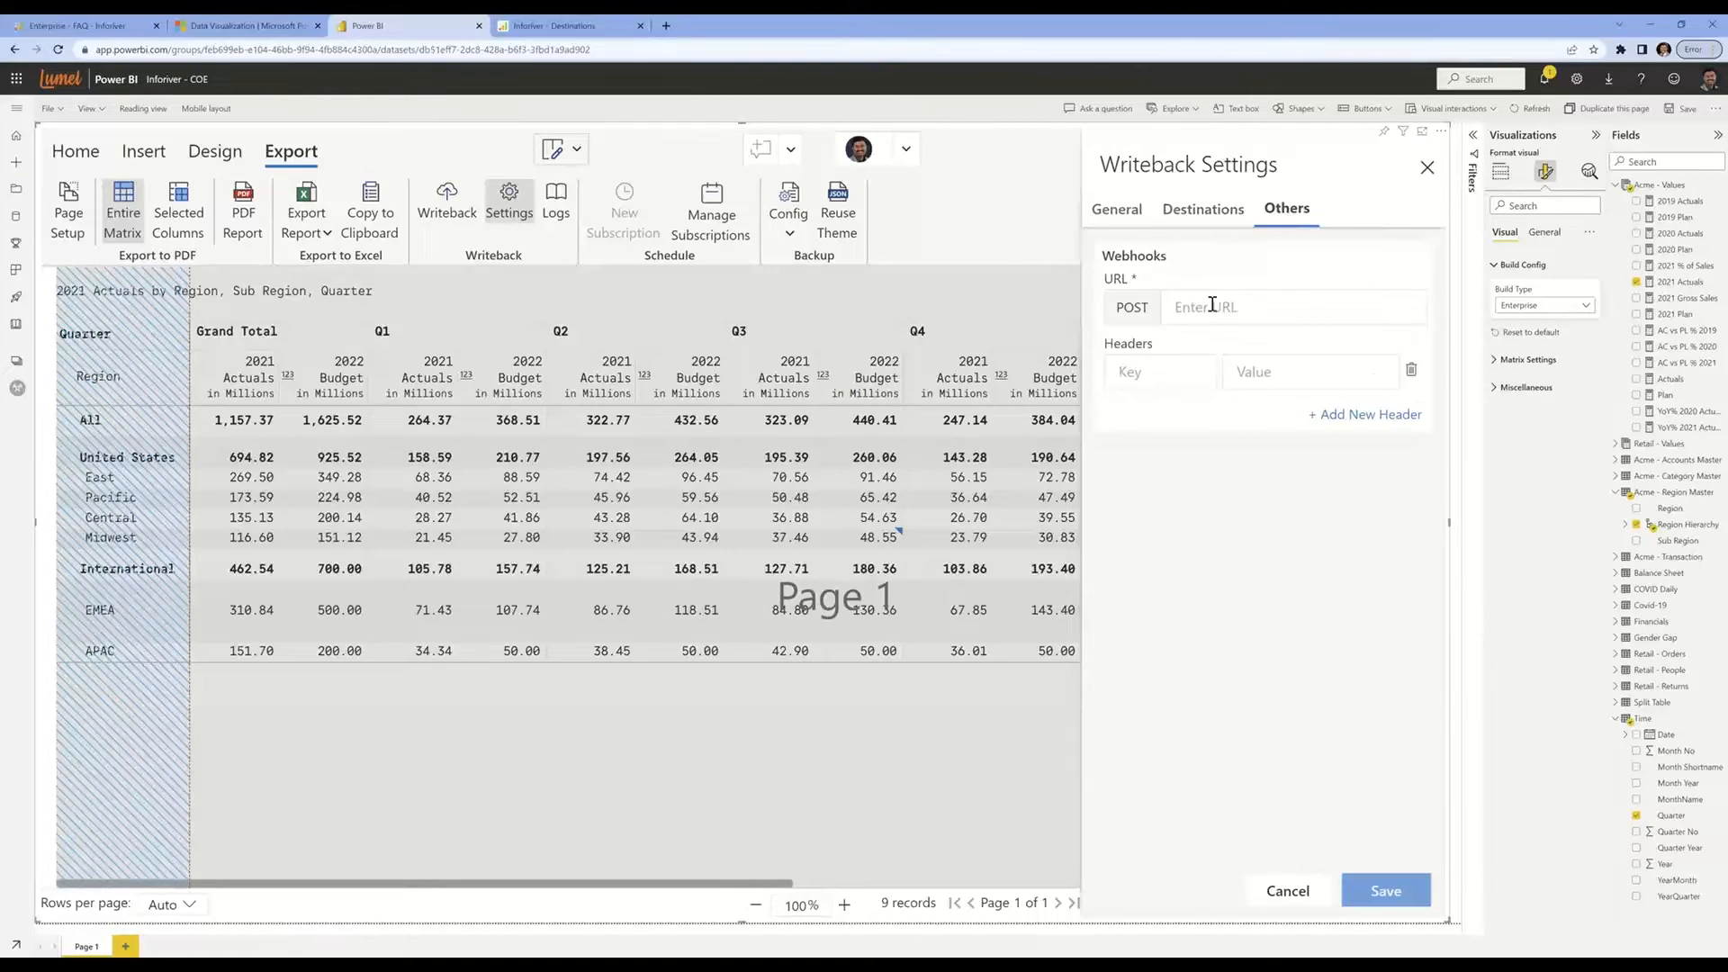
click(1428, 168)
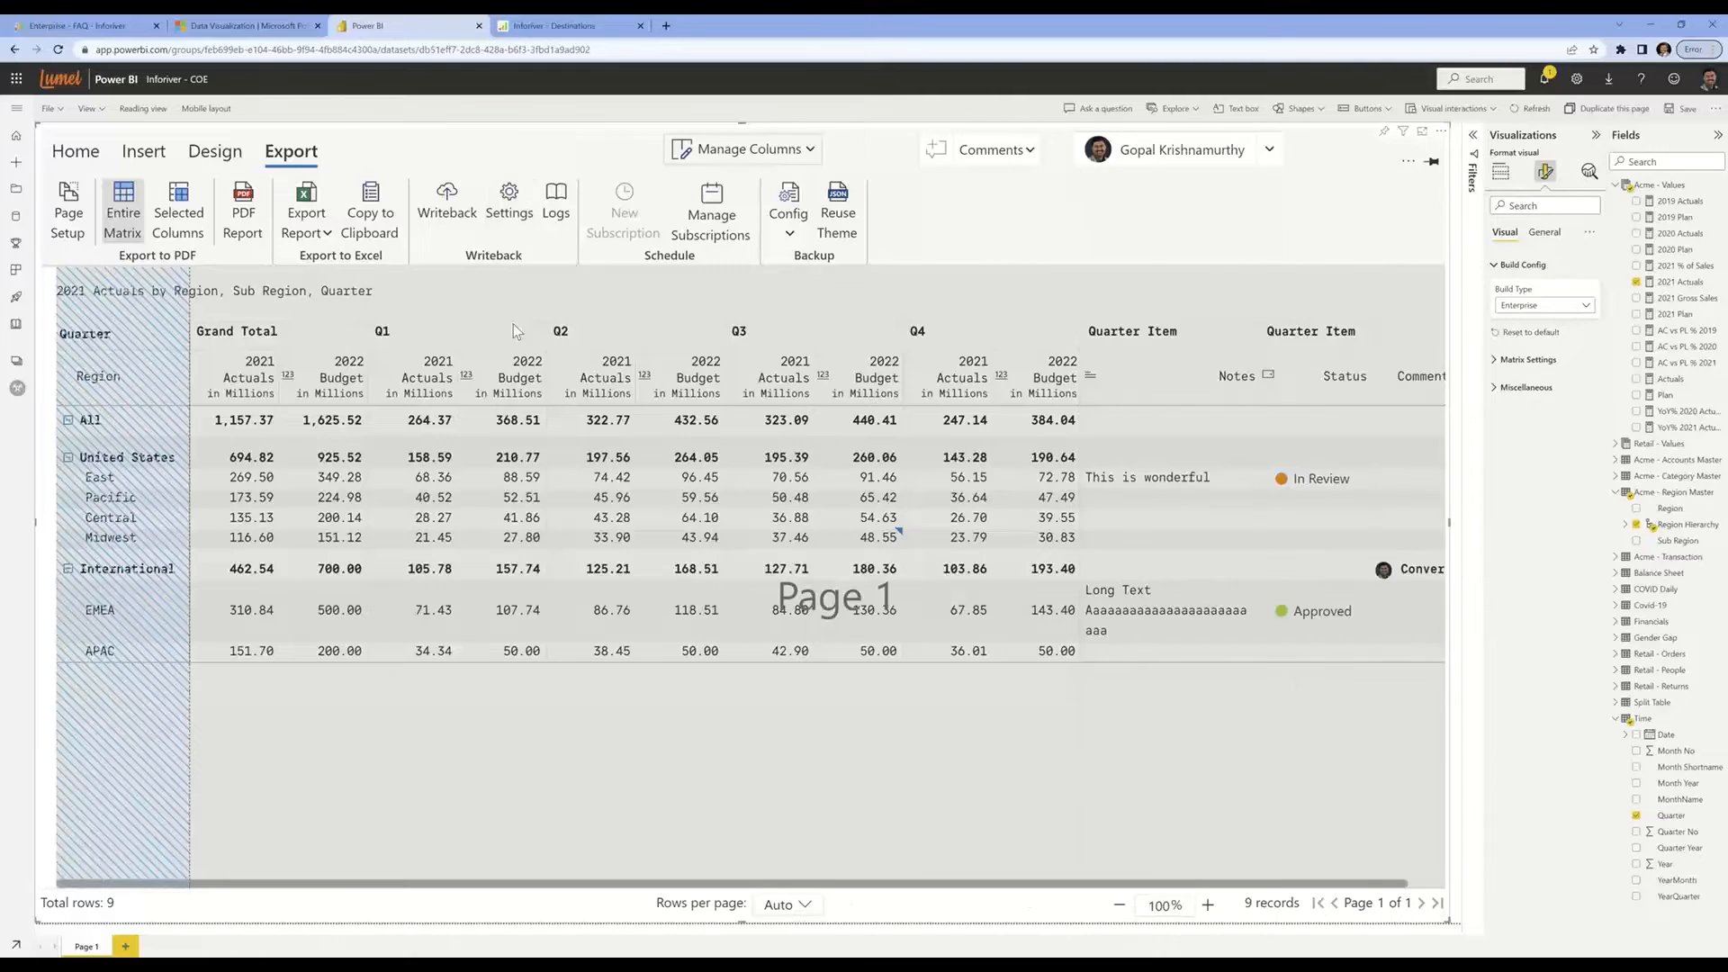
Write back 2021 Actuals, 2022 Budget, Notes and Status as a new version to OneDrive, and open the uploaded CSV file
click(445, 209)
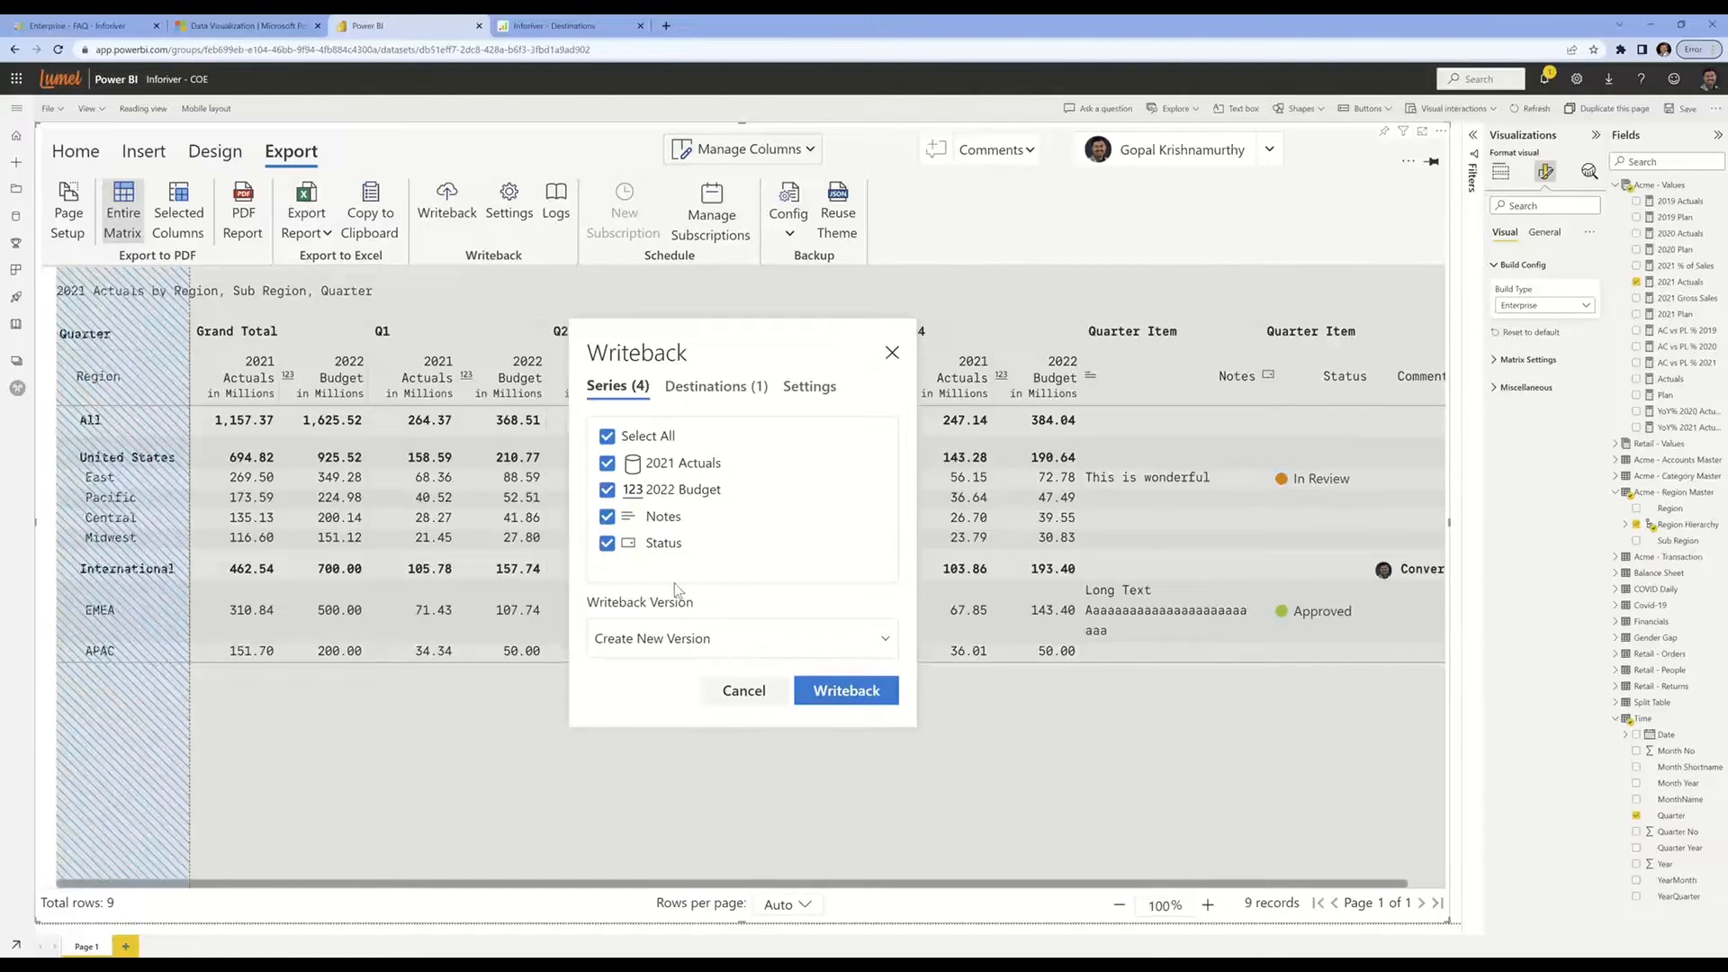
click(841, 691)
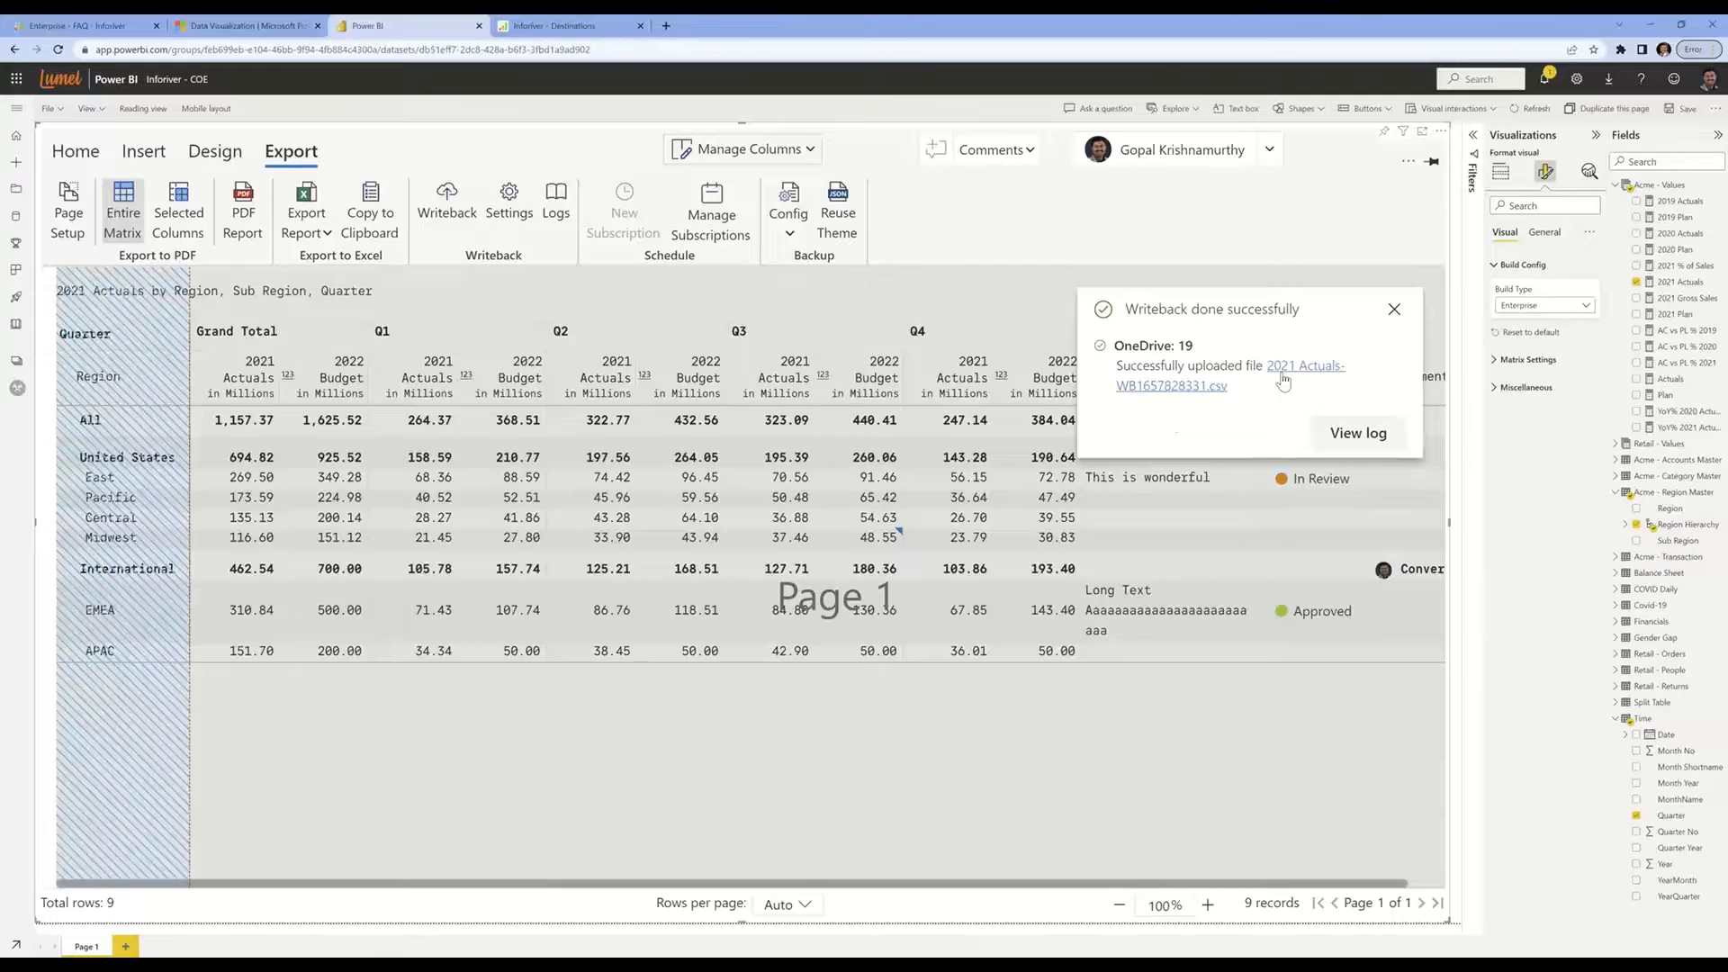
click(1283, 380)
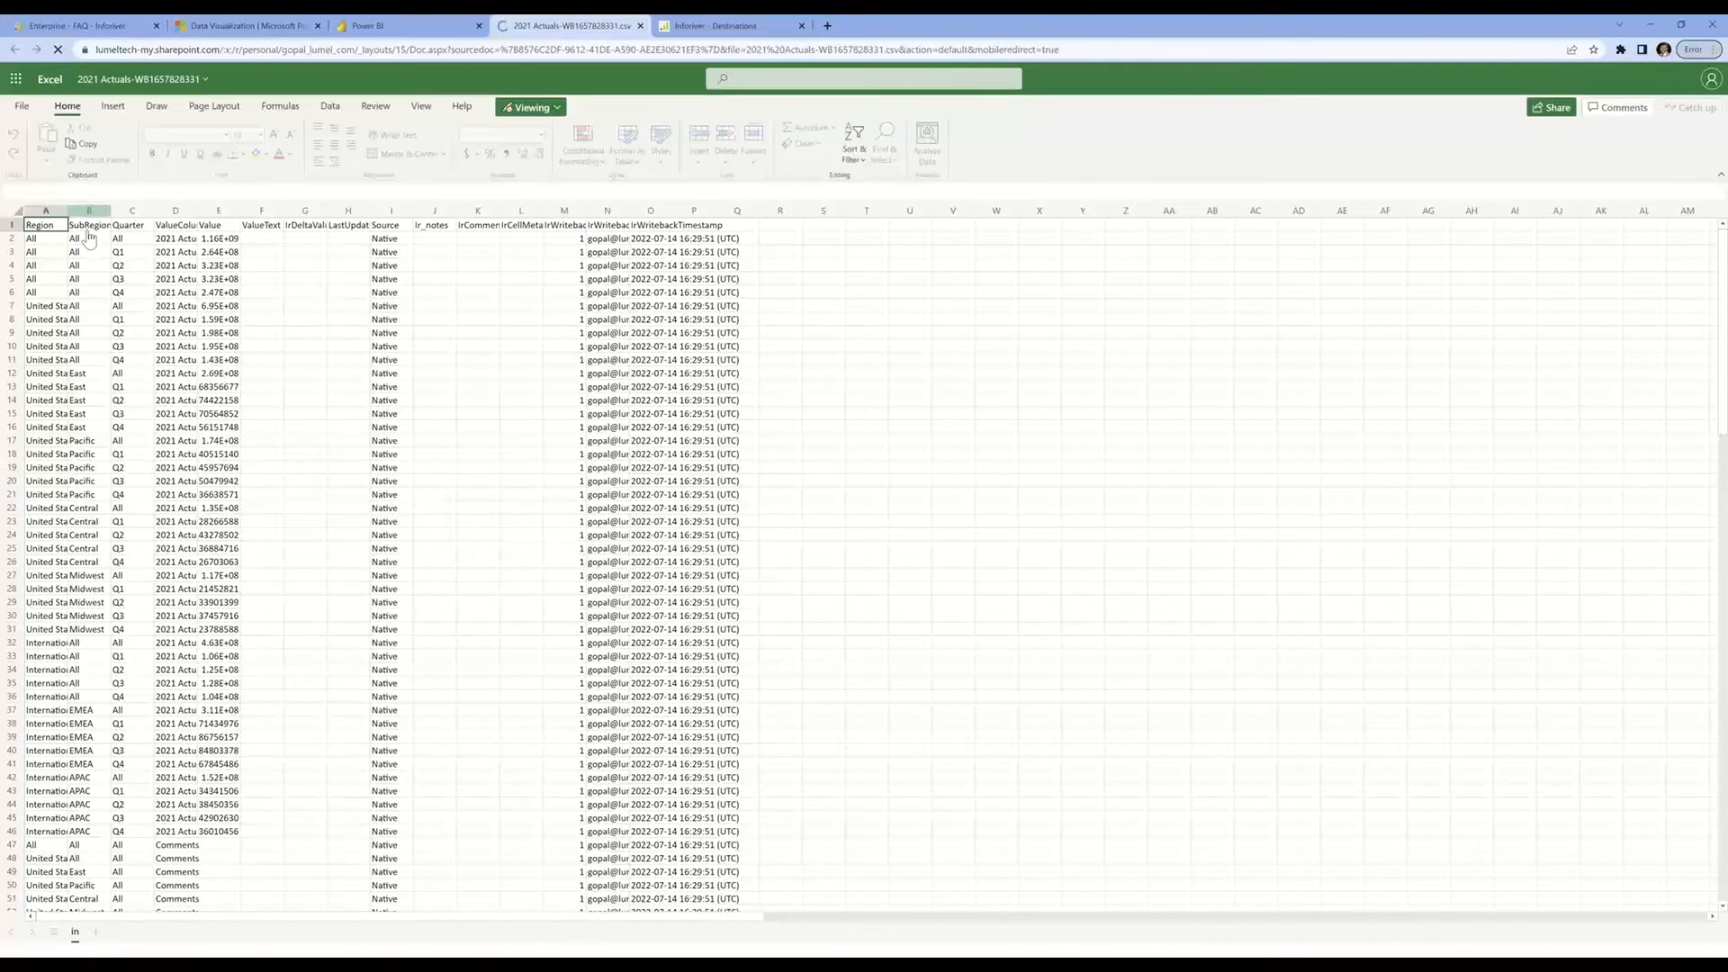
Examine the Region, Source and writeback metadata columns of the uploaded CSV file
click(64, 215)
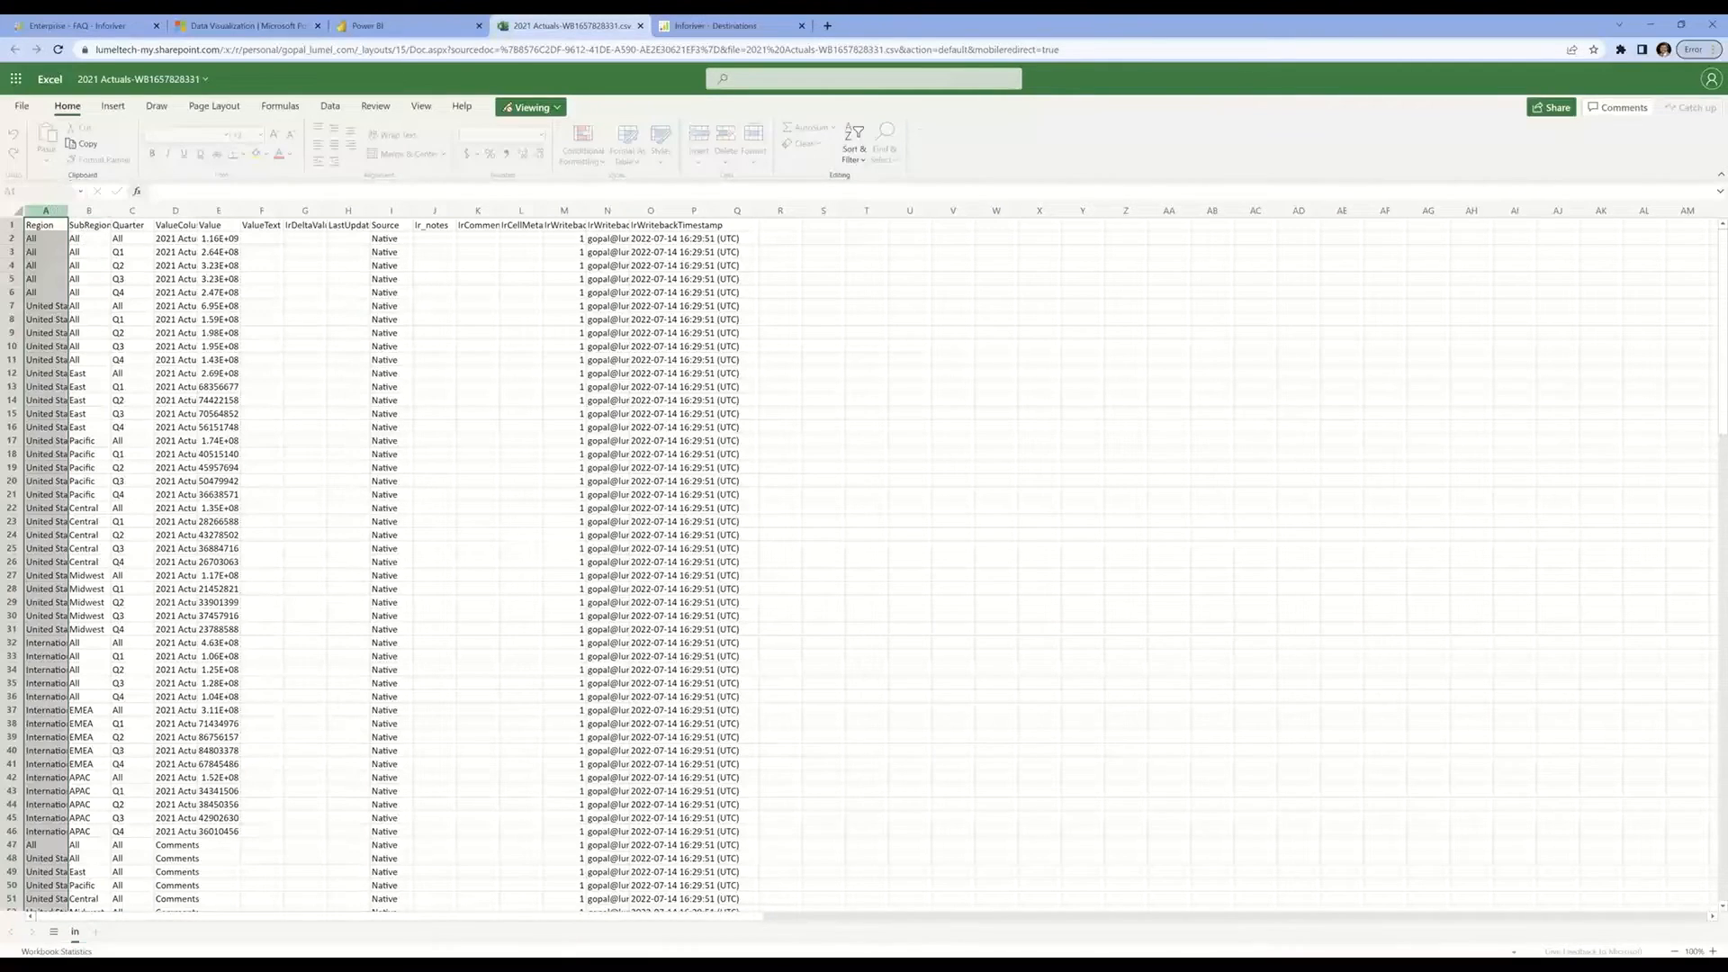
click(392, 306)
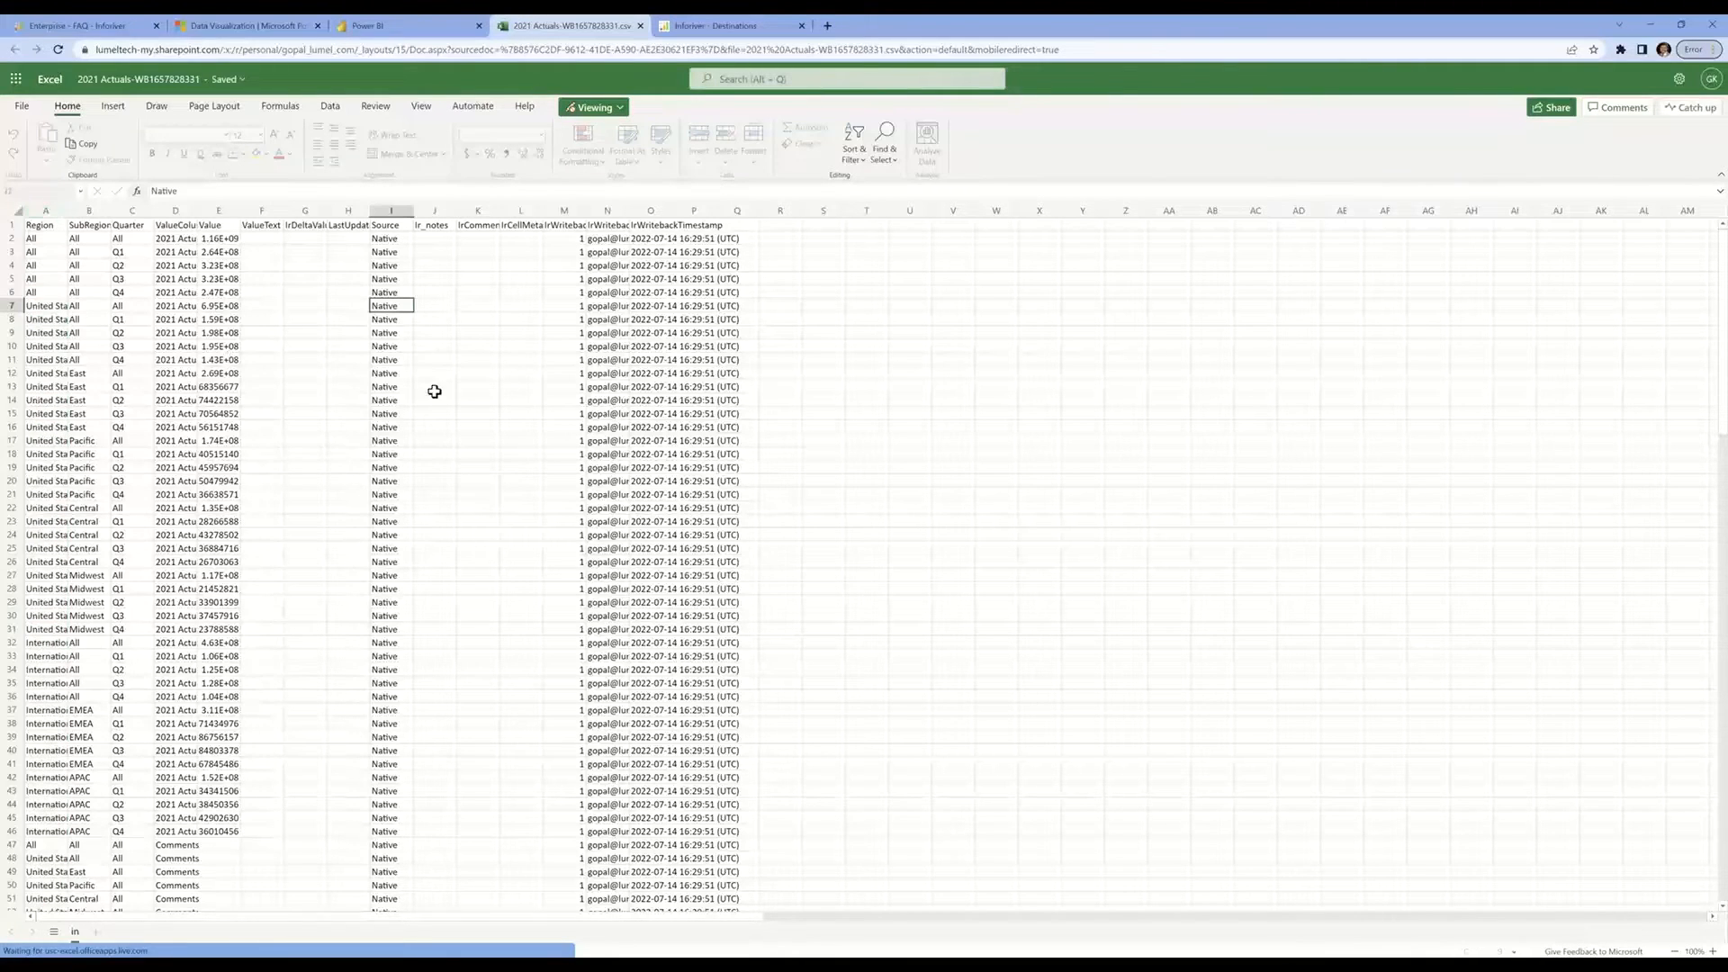
double_click(630, 212)
click(612, 450)
click(780, 455)
Examine the International row's comment entry and compare the Source values of the Comments and 2022 Budget rows
scroll(796, 518, down, 8)
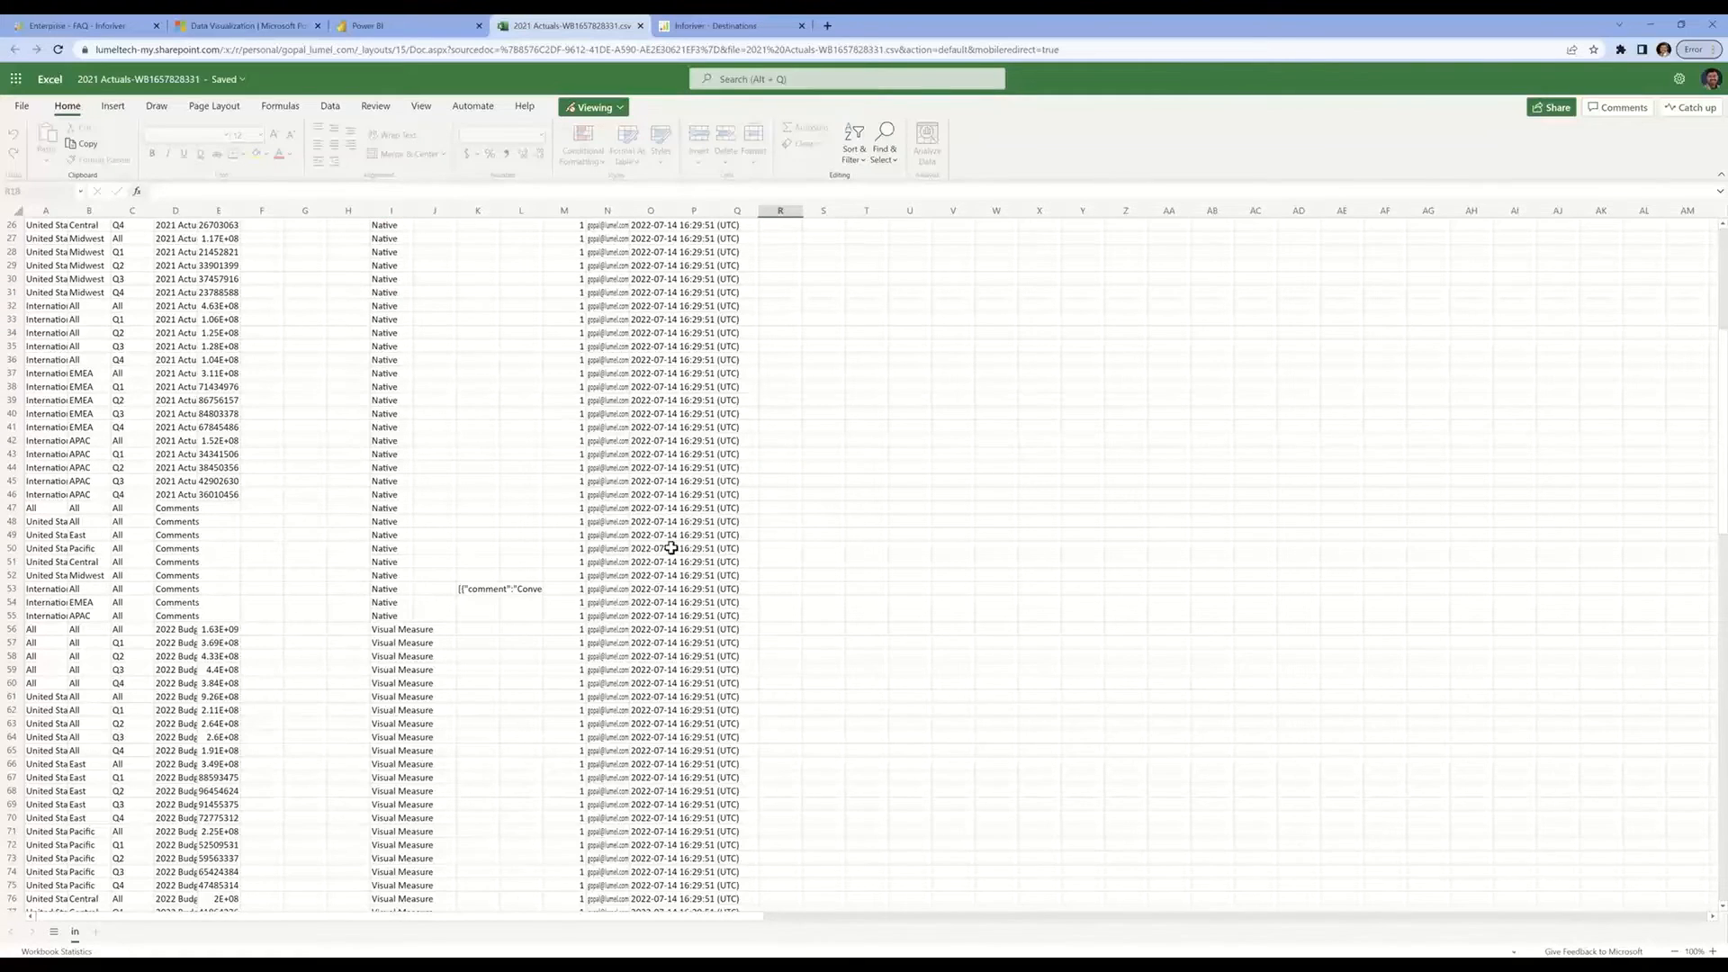
click(475, 601)
click(459, 589)
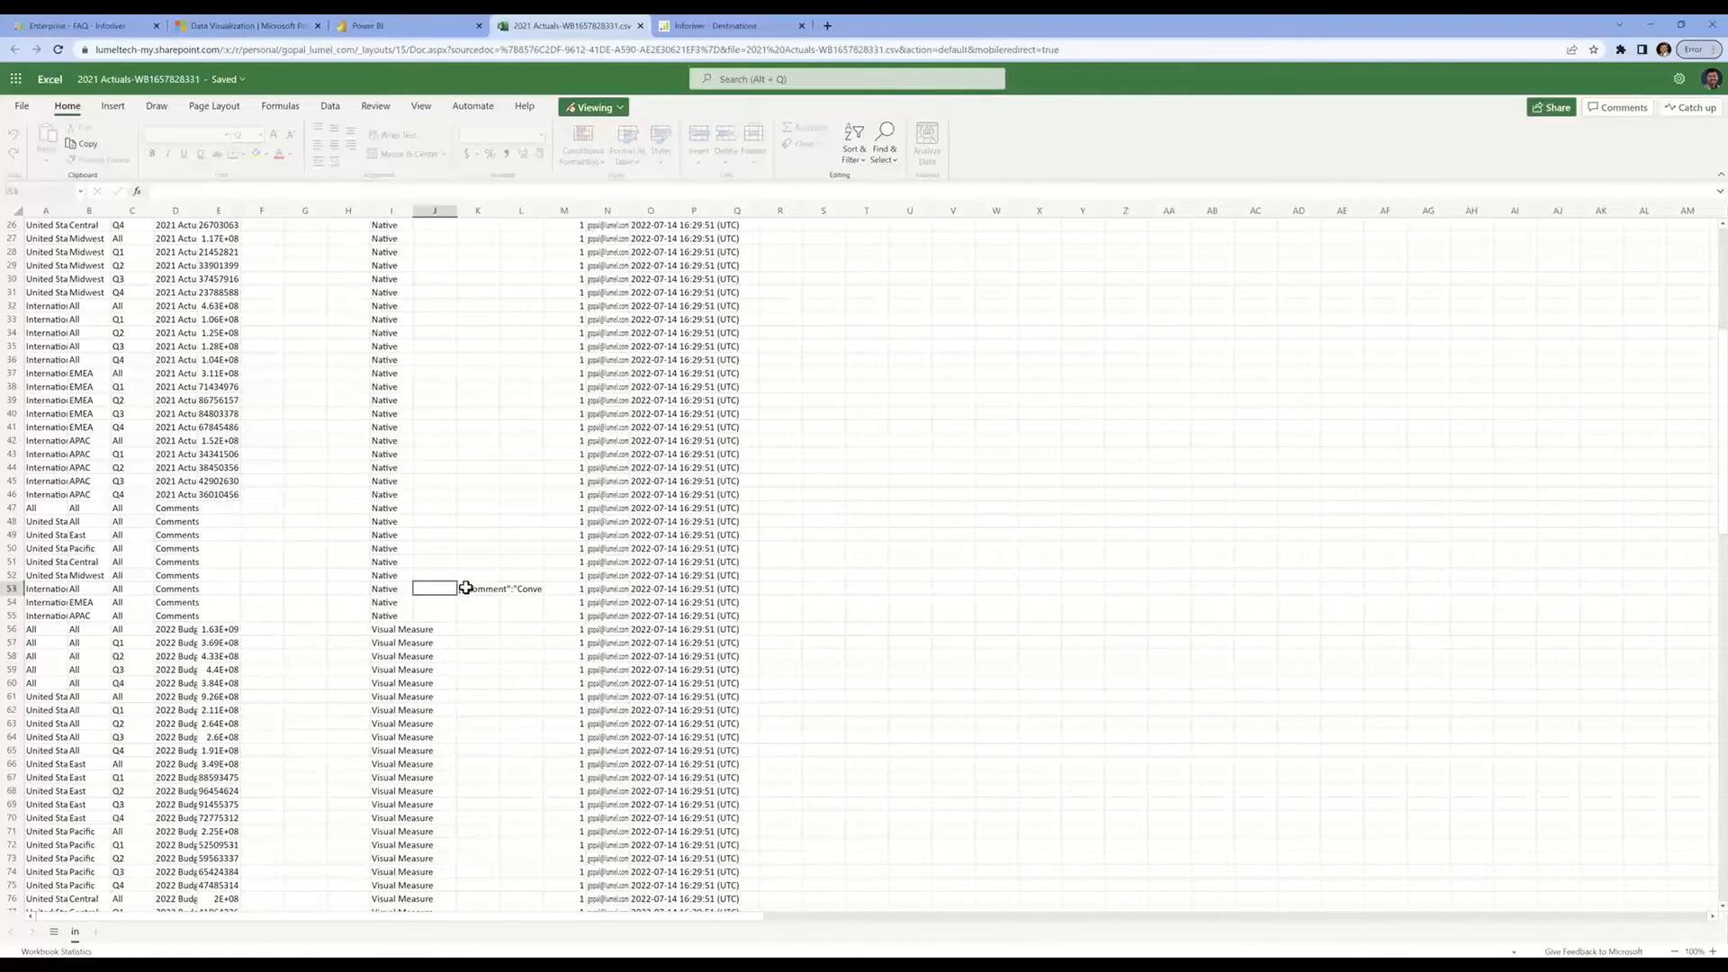
click(392, 640)
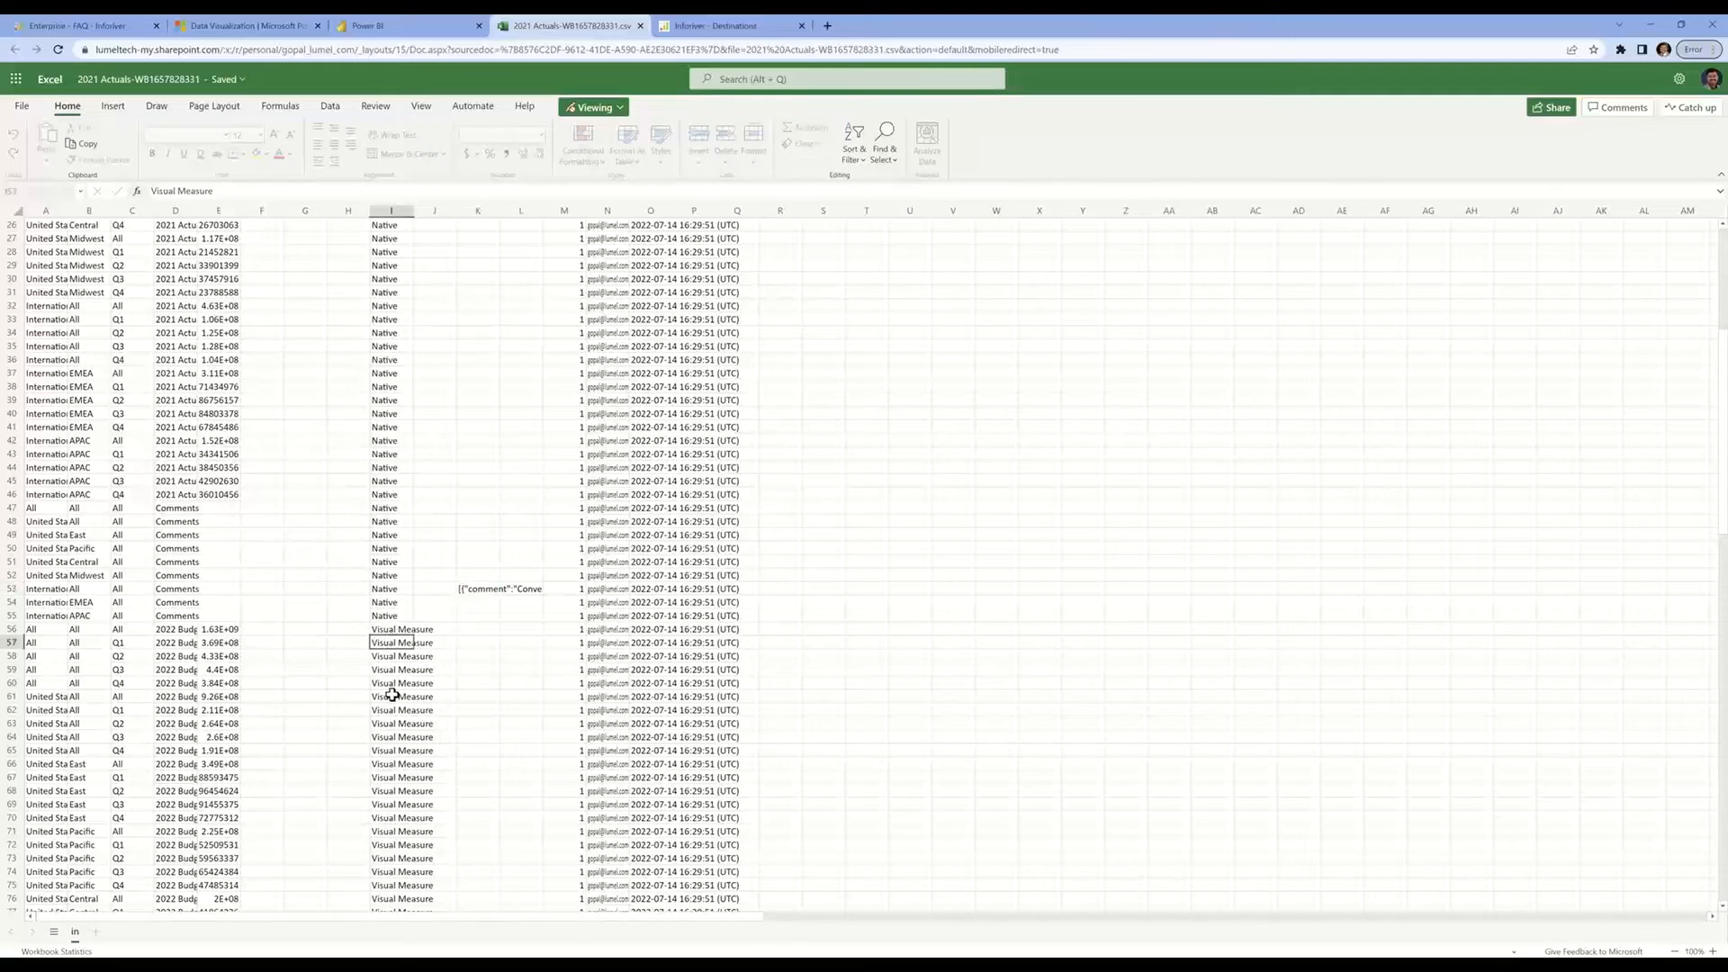
click(390, 616)
click(390, 599)
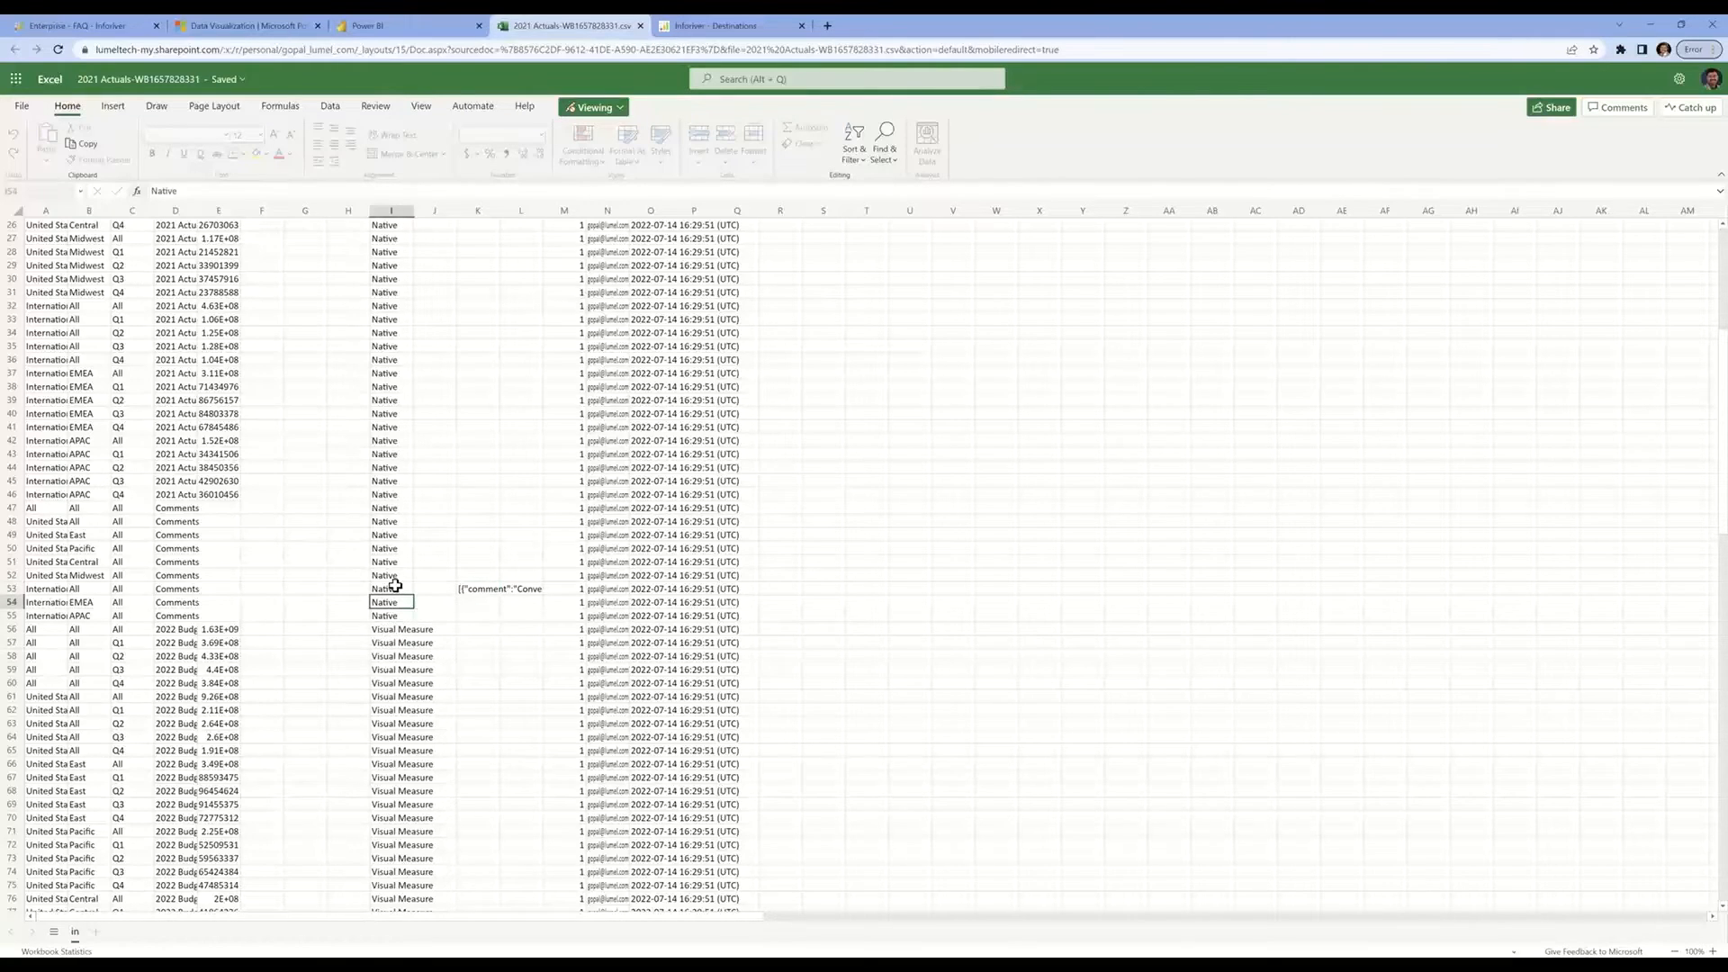
click(387, 657)
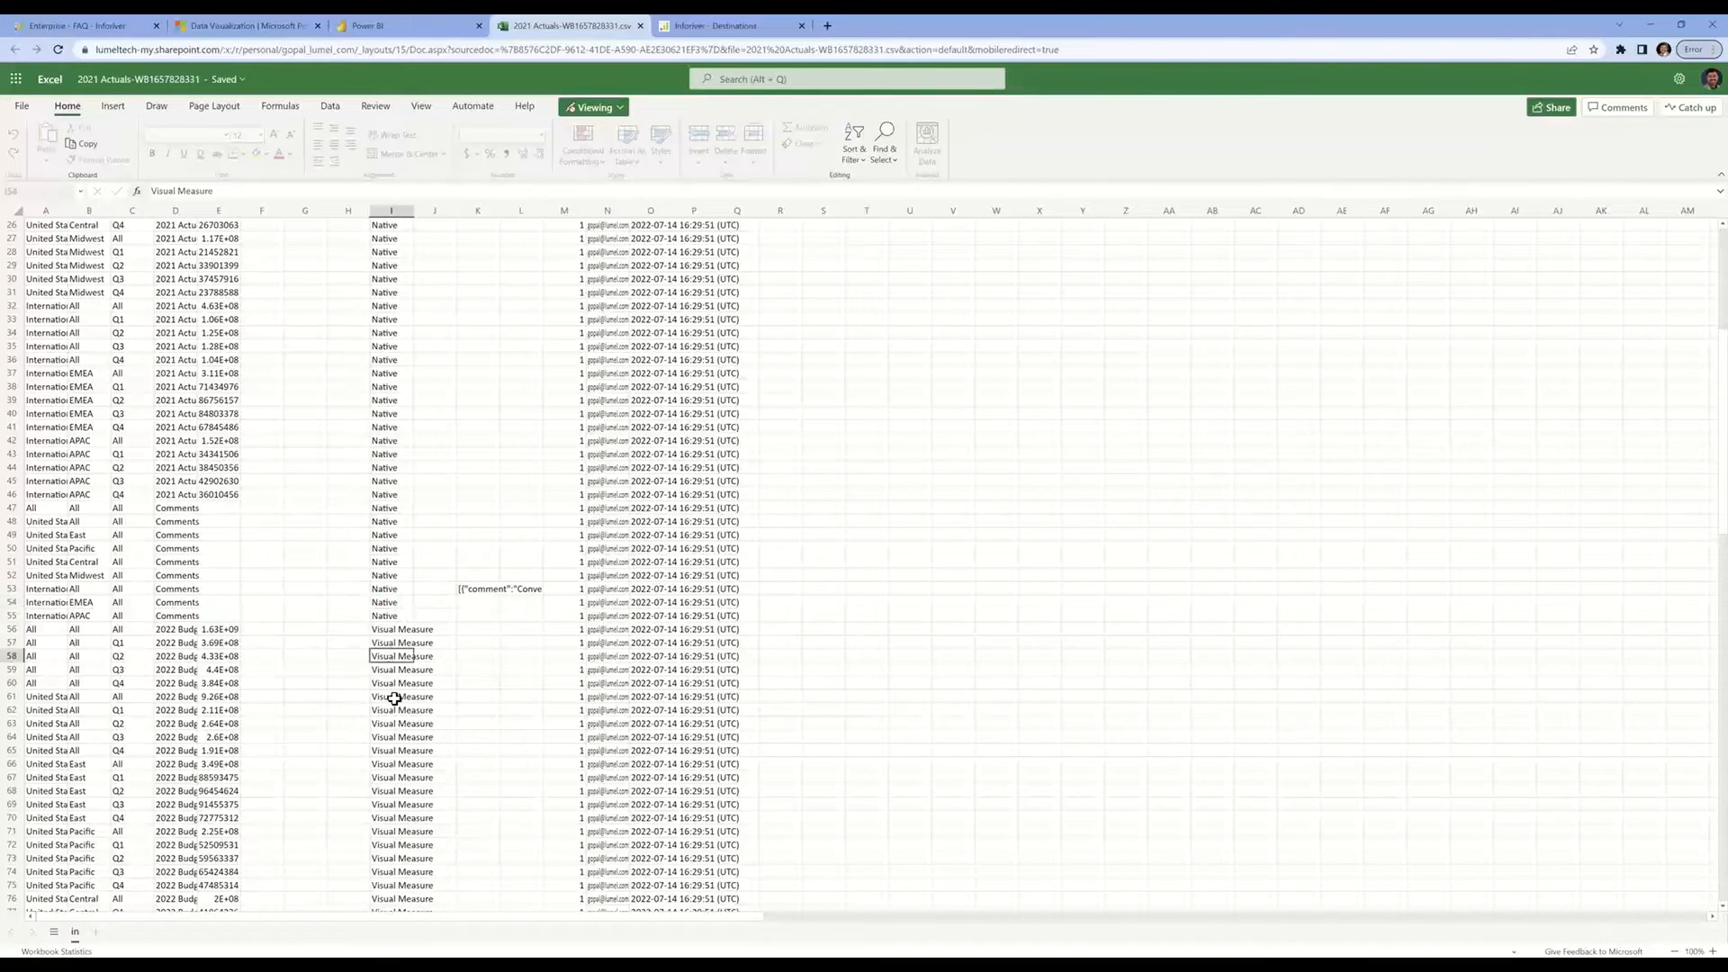
Examine the remaining 2022 Budget and Status rows at the end of the file, return to Power BI and dismiss the writeback notification
scroll(391, 662, down, 10)
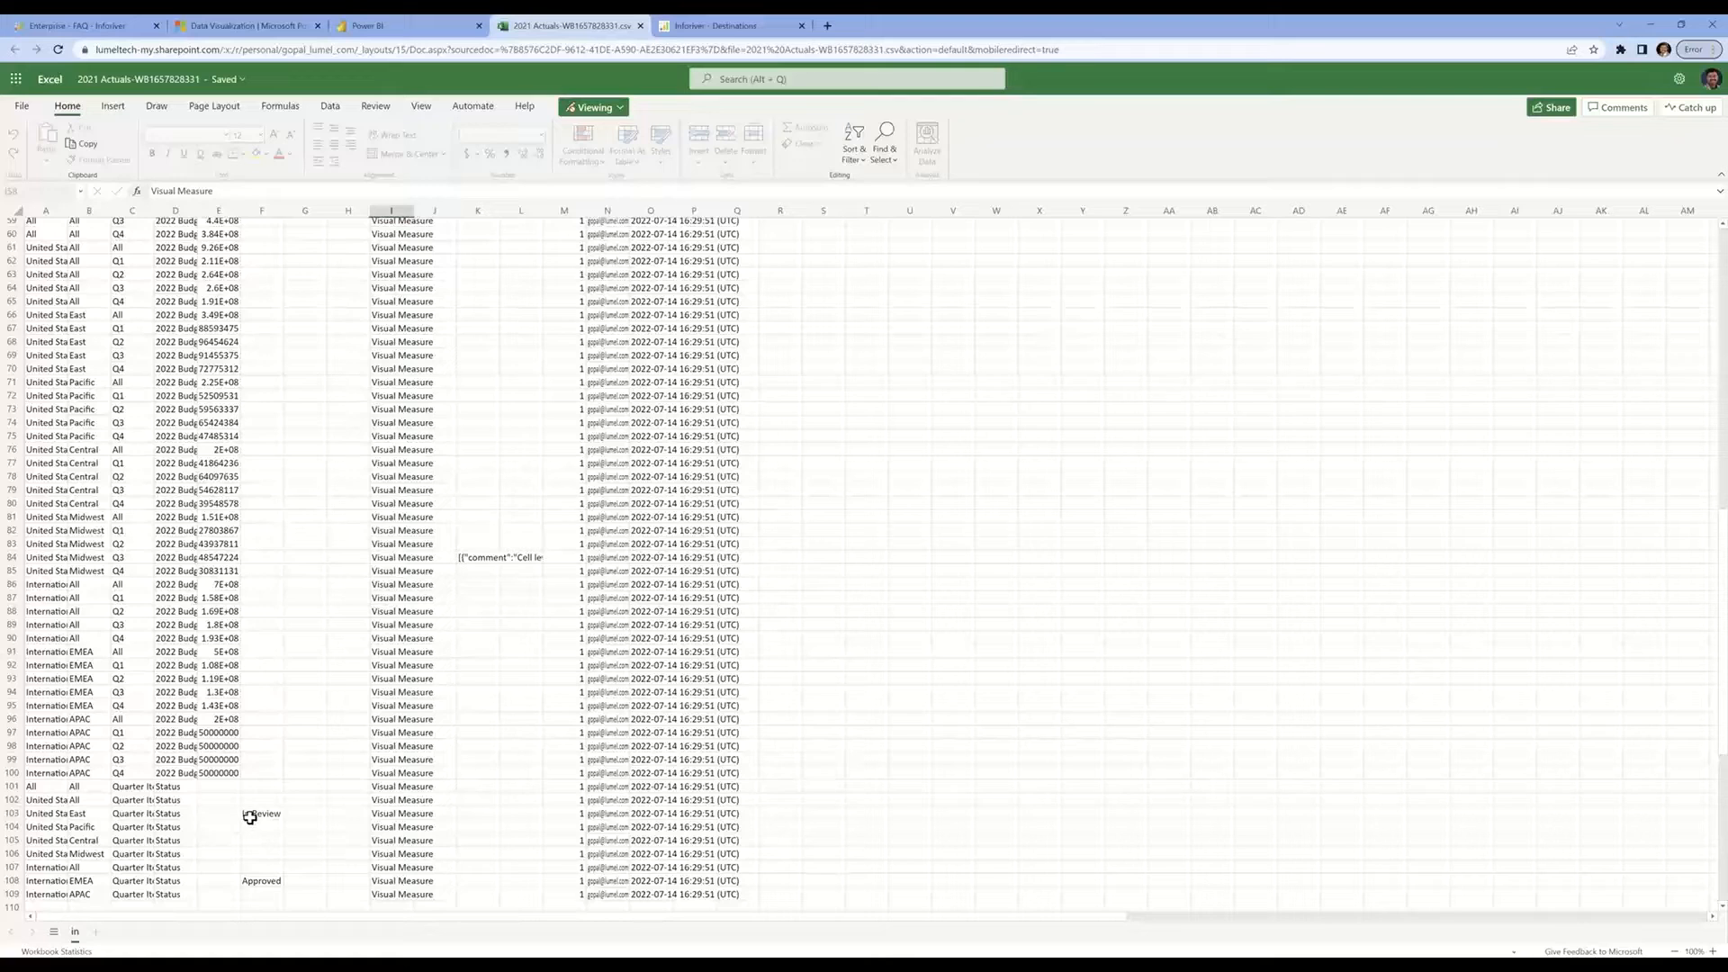
scroll(391, 637, down, 3)
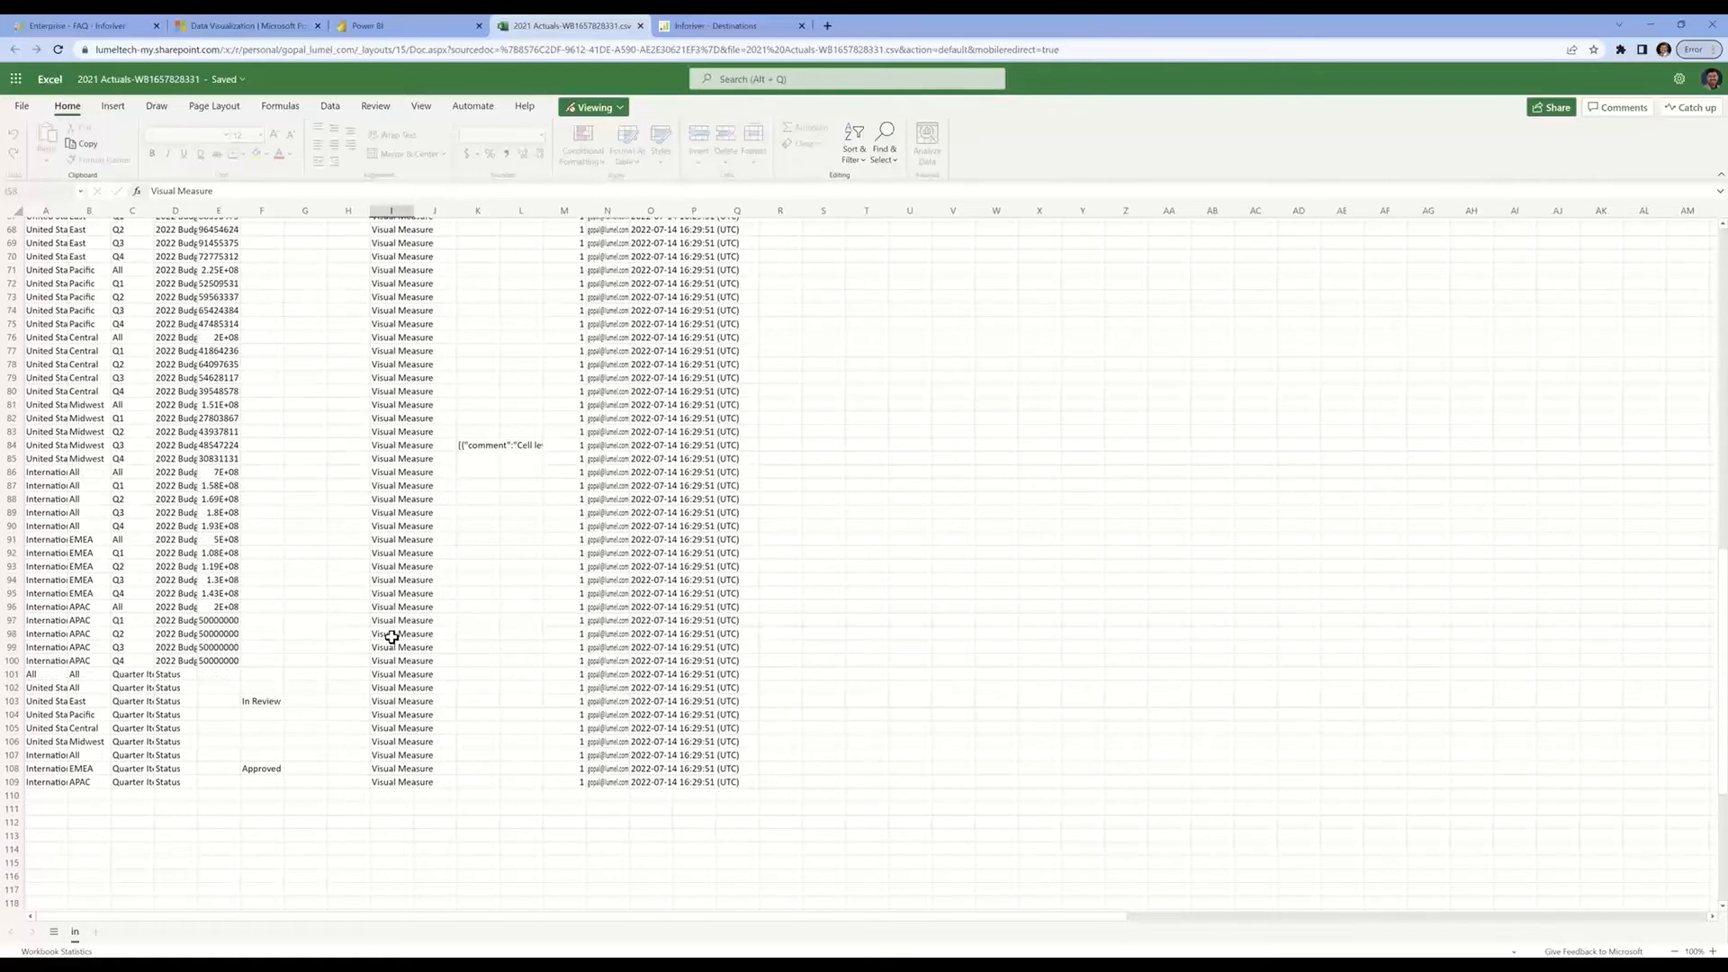
click(401, 25)
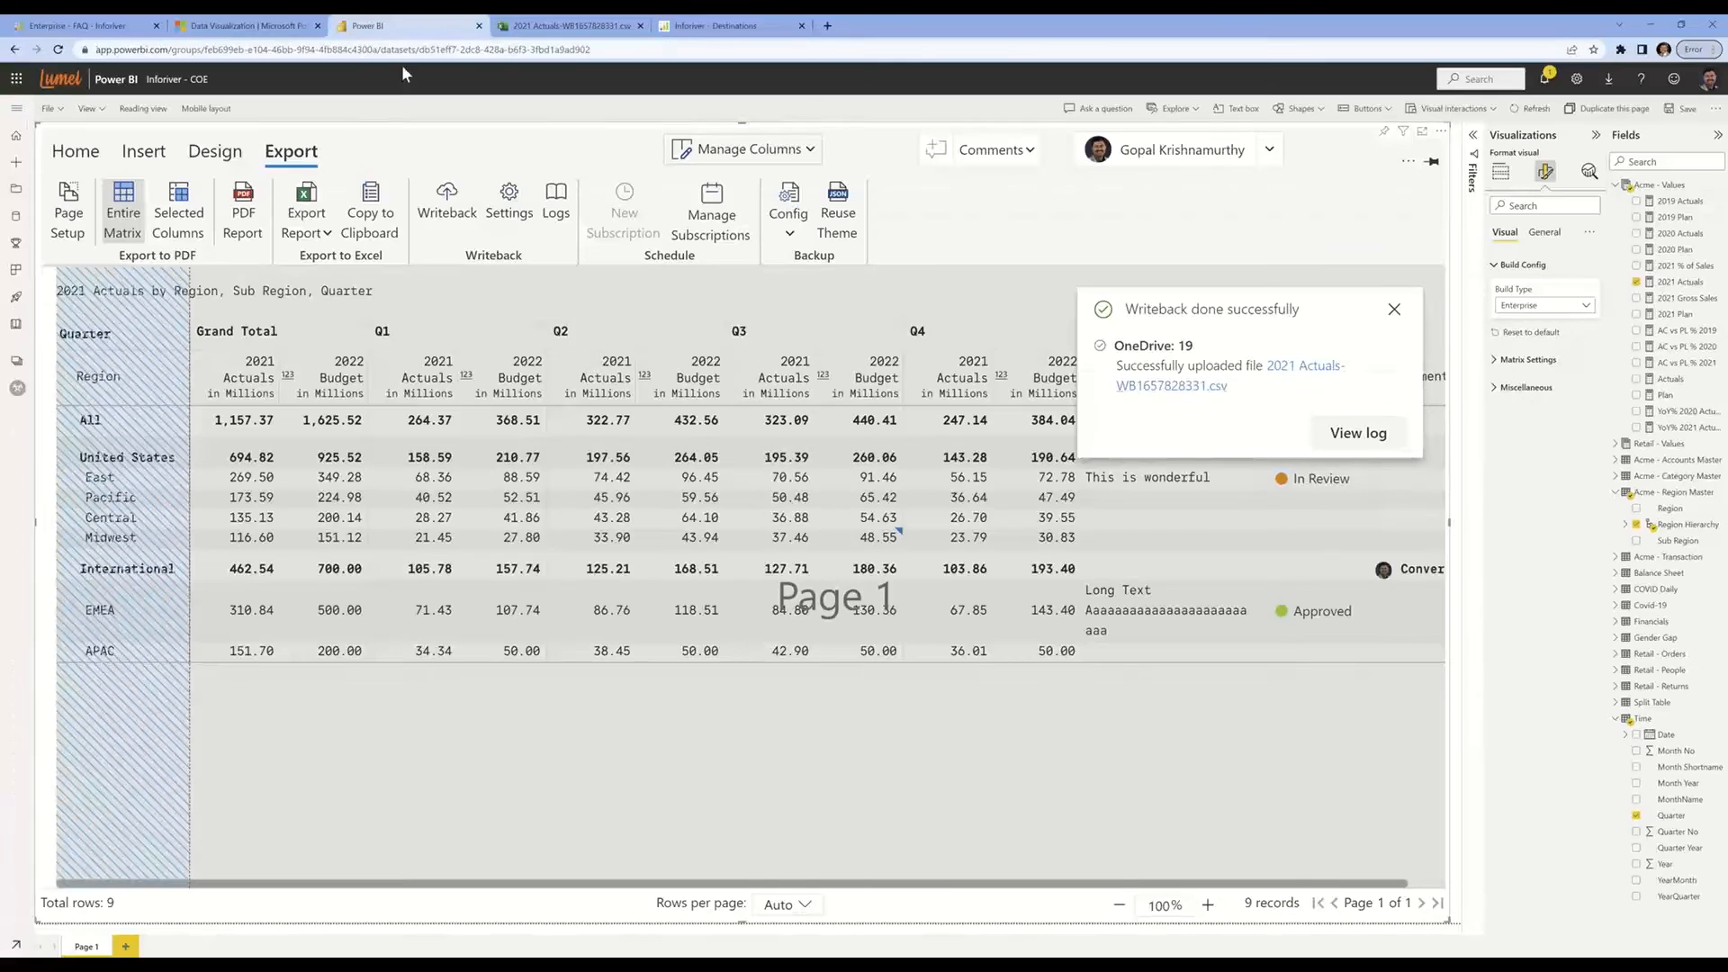
click(1393, 310)
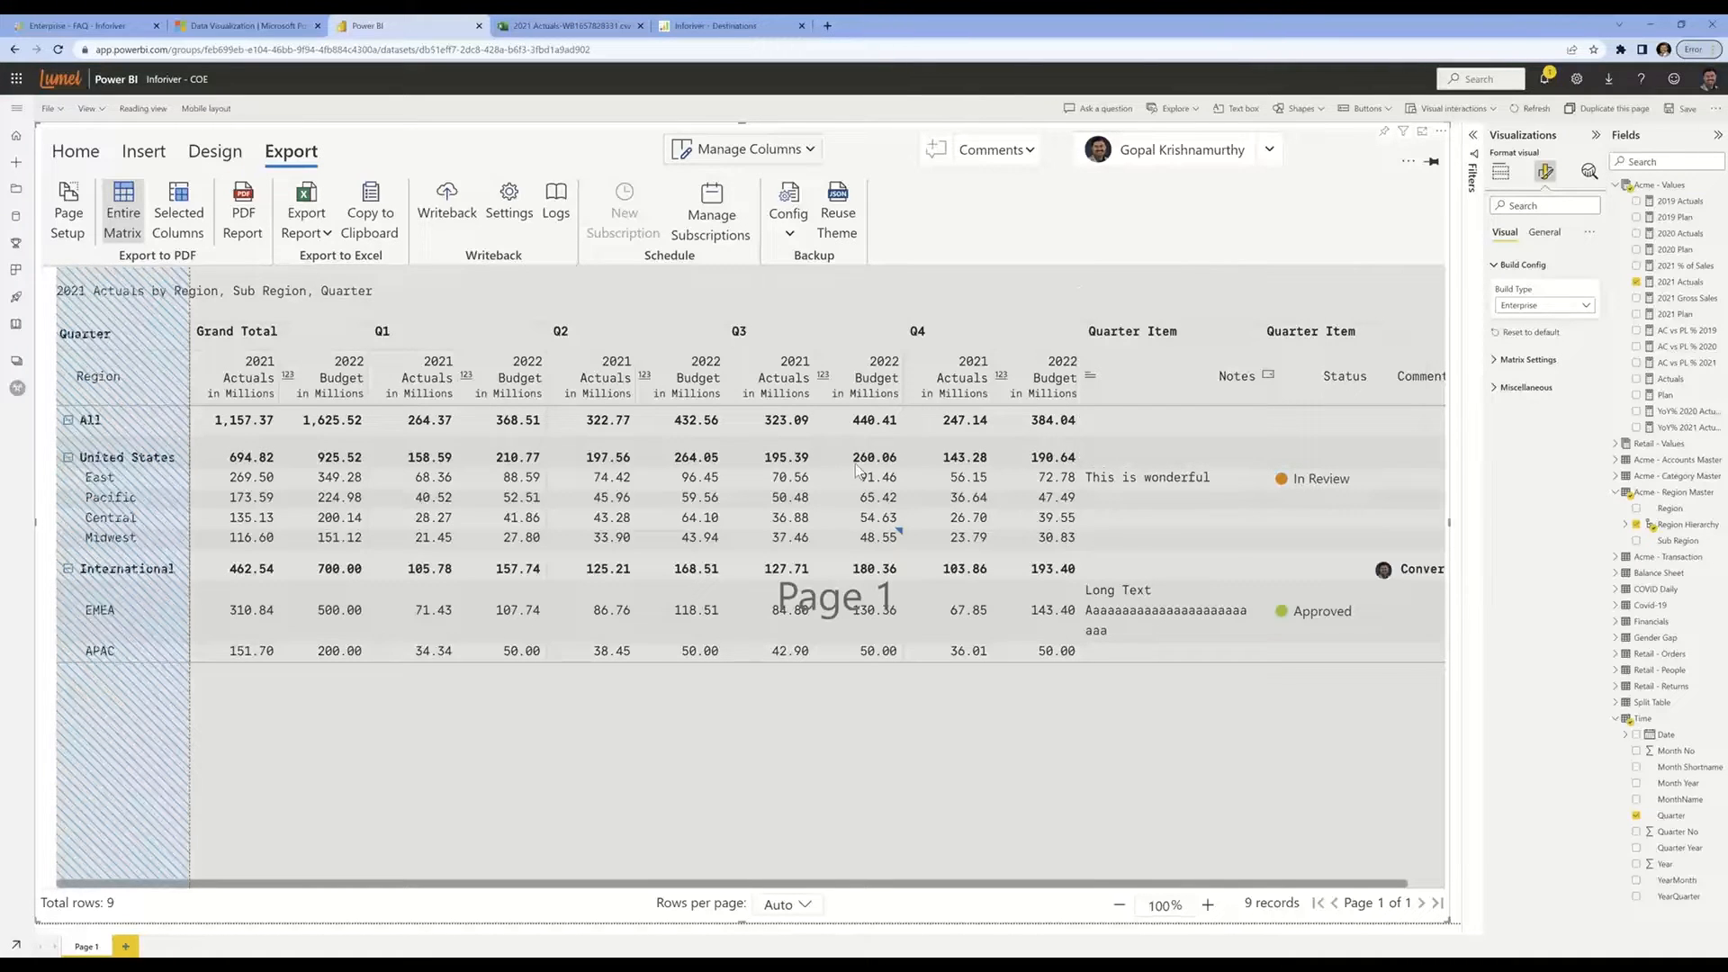
Save a copy of the report as Inforiver_test_webinar_July14 in the Inforiver - COE workspace
click(52, 116)
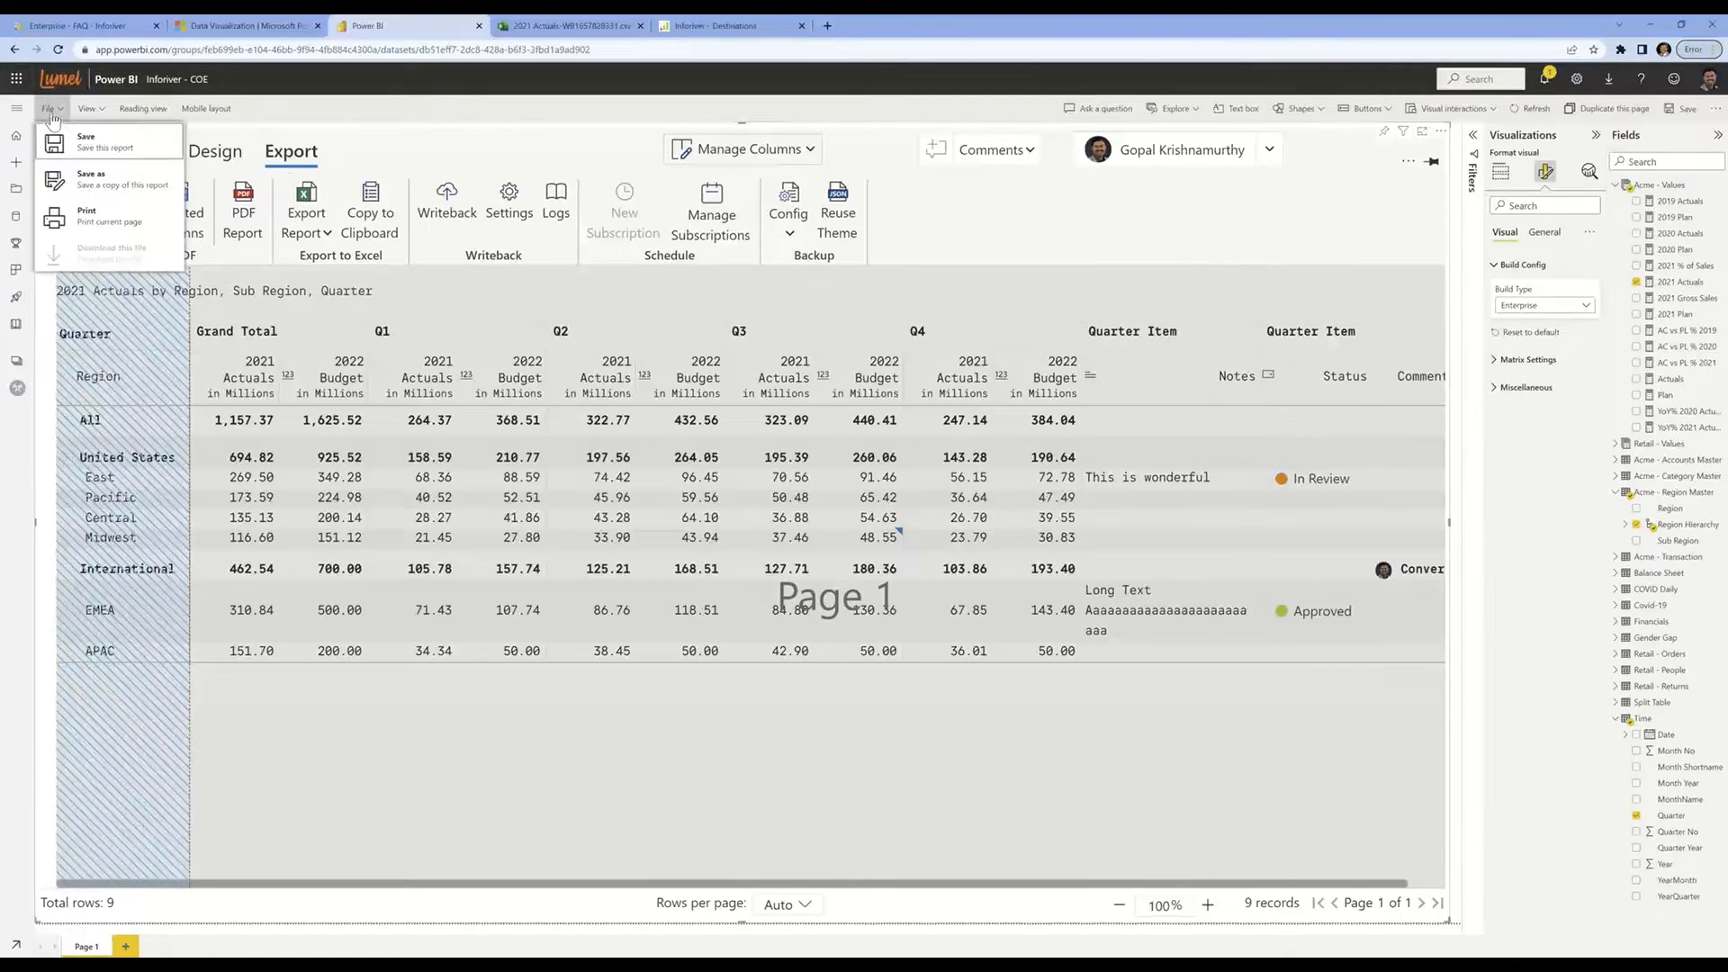
click(82, 183)
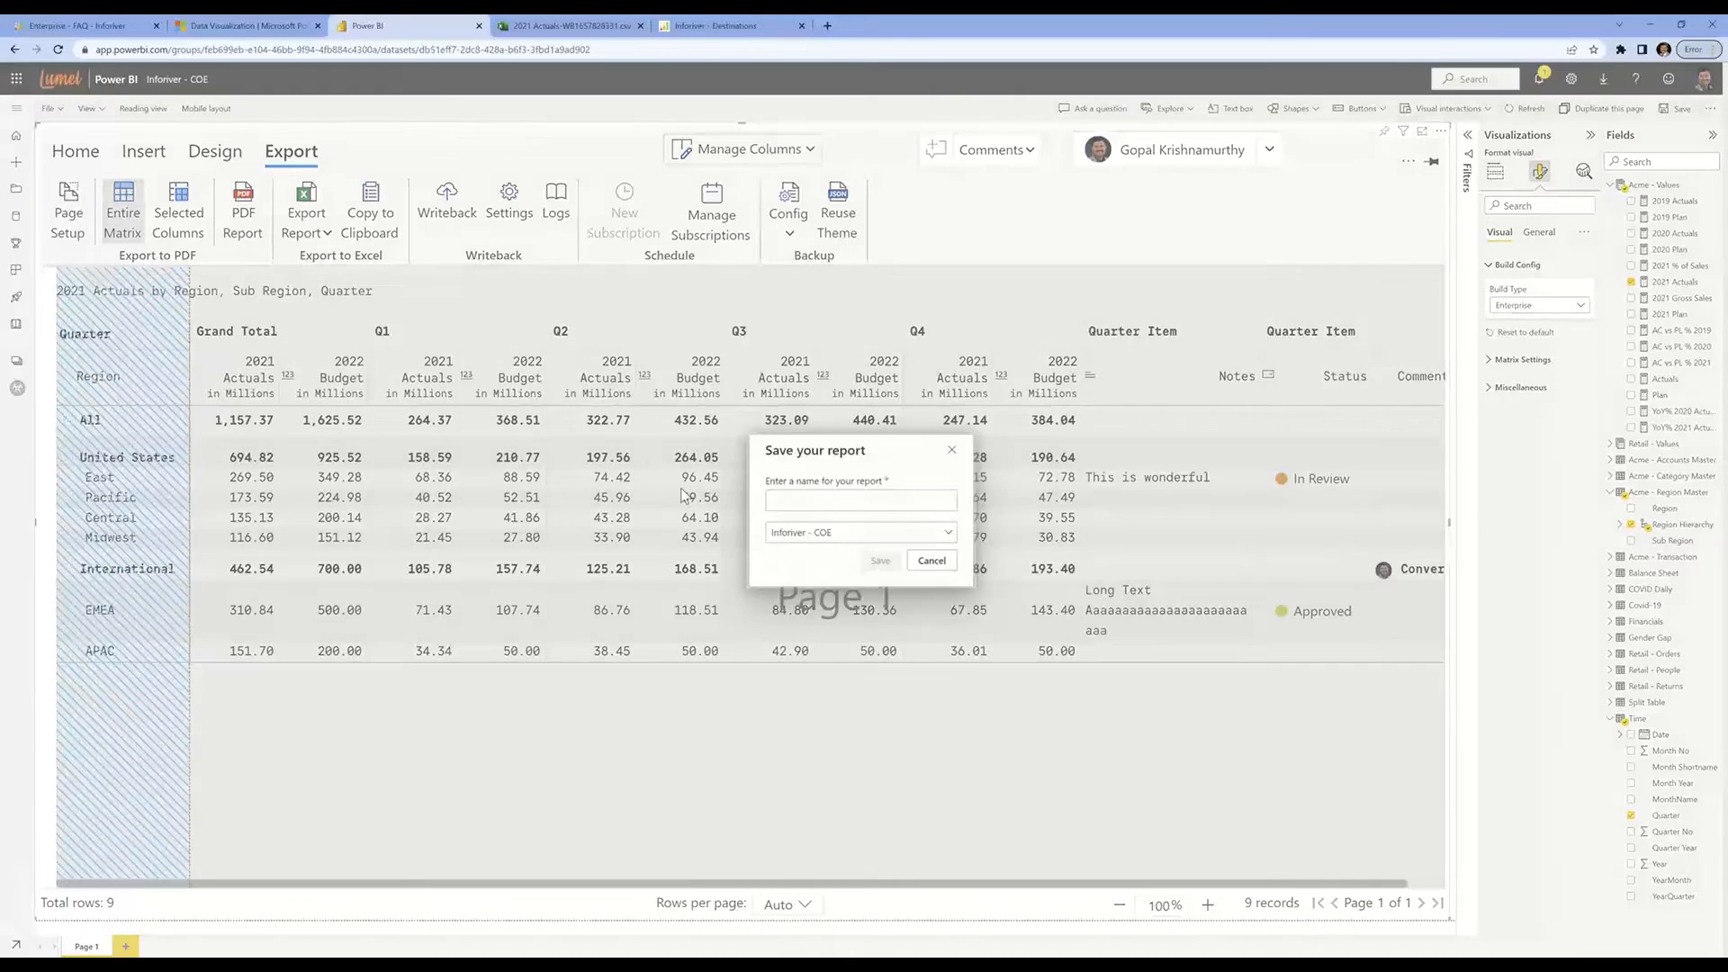
click(828, 494)
click(856, 525)
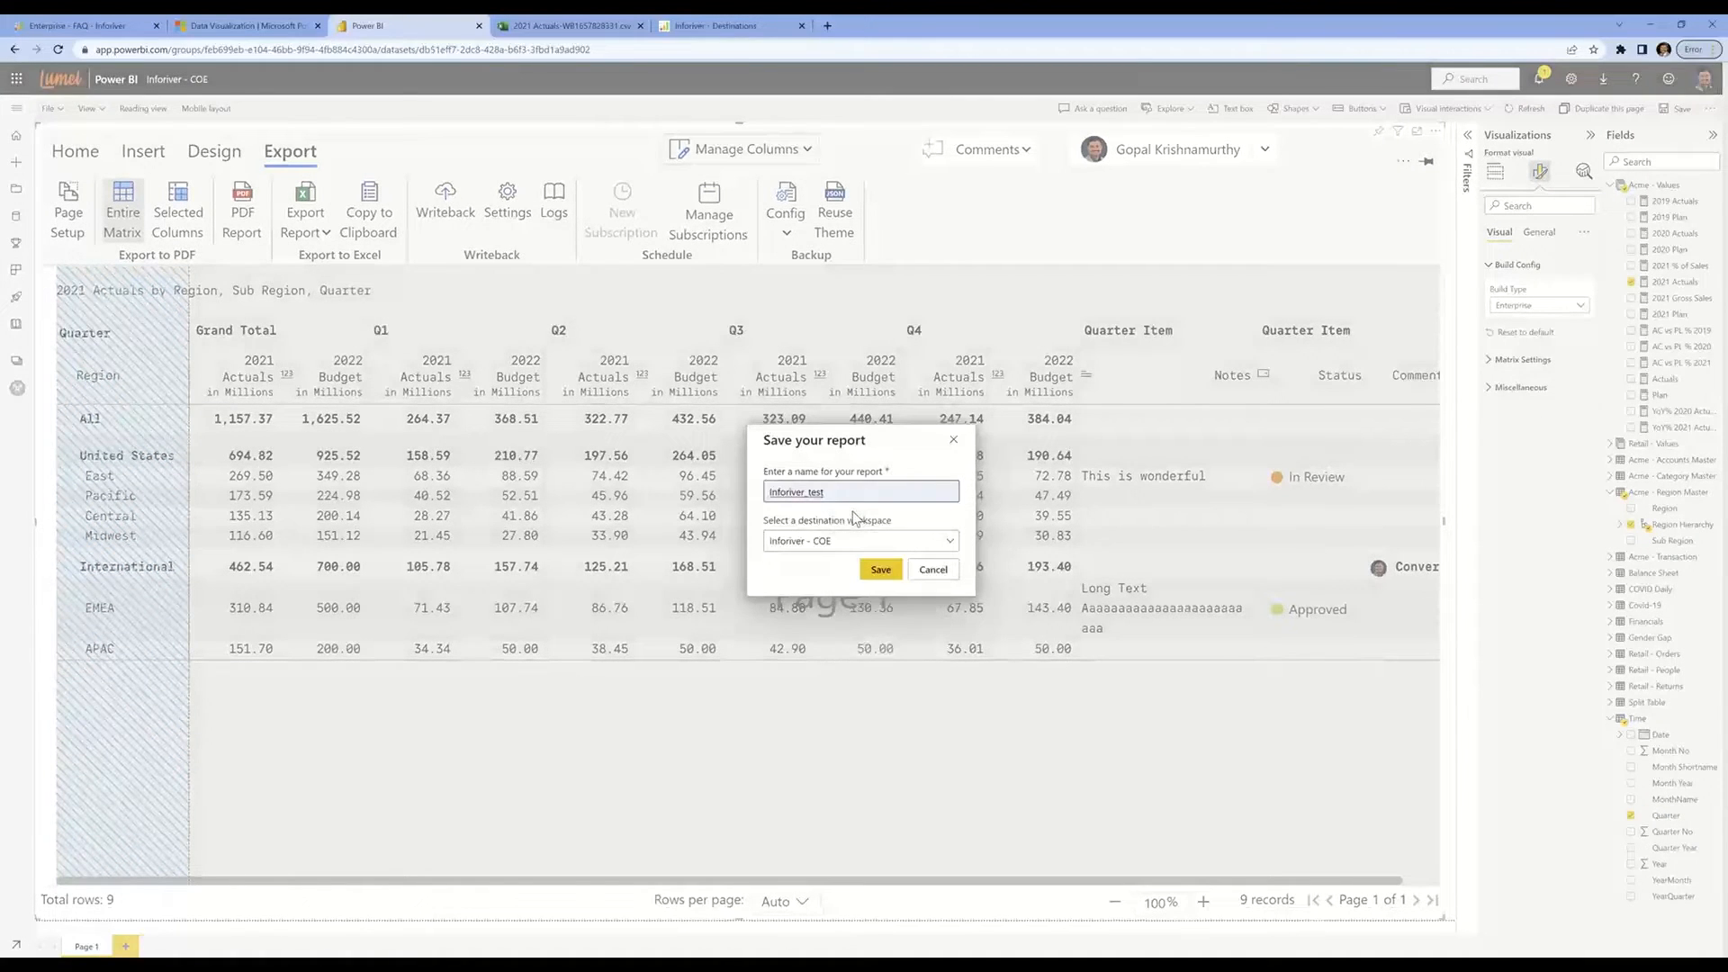
text(_webinar_July14)
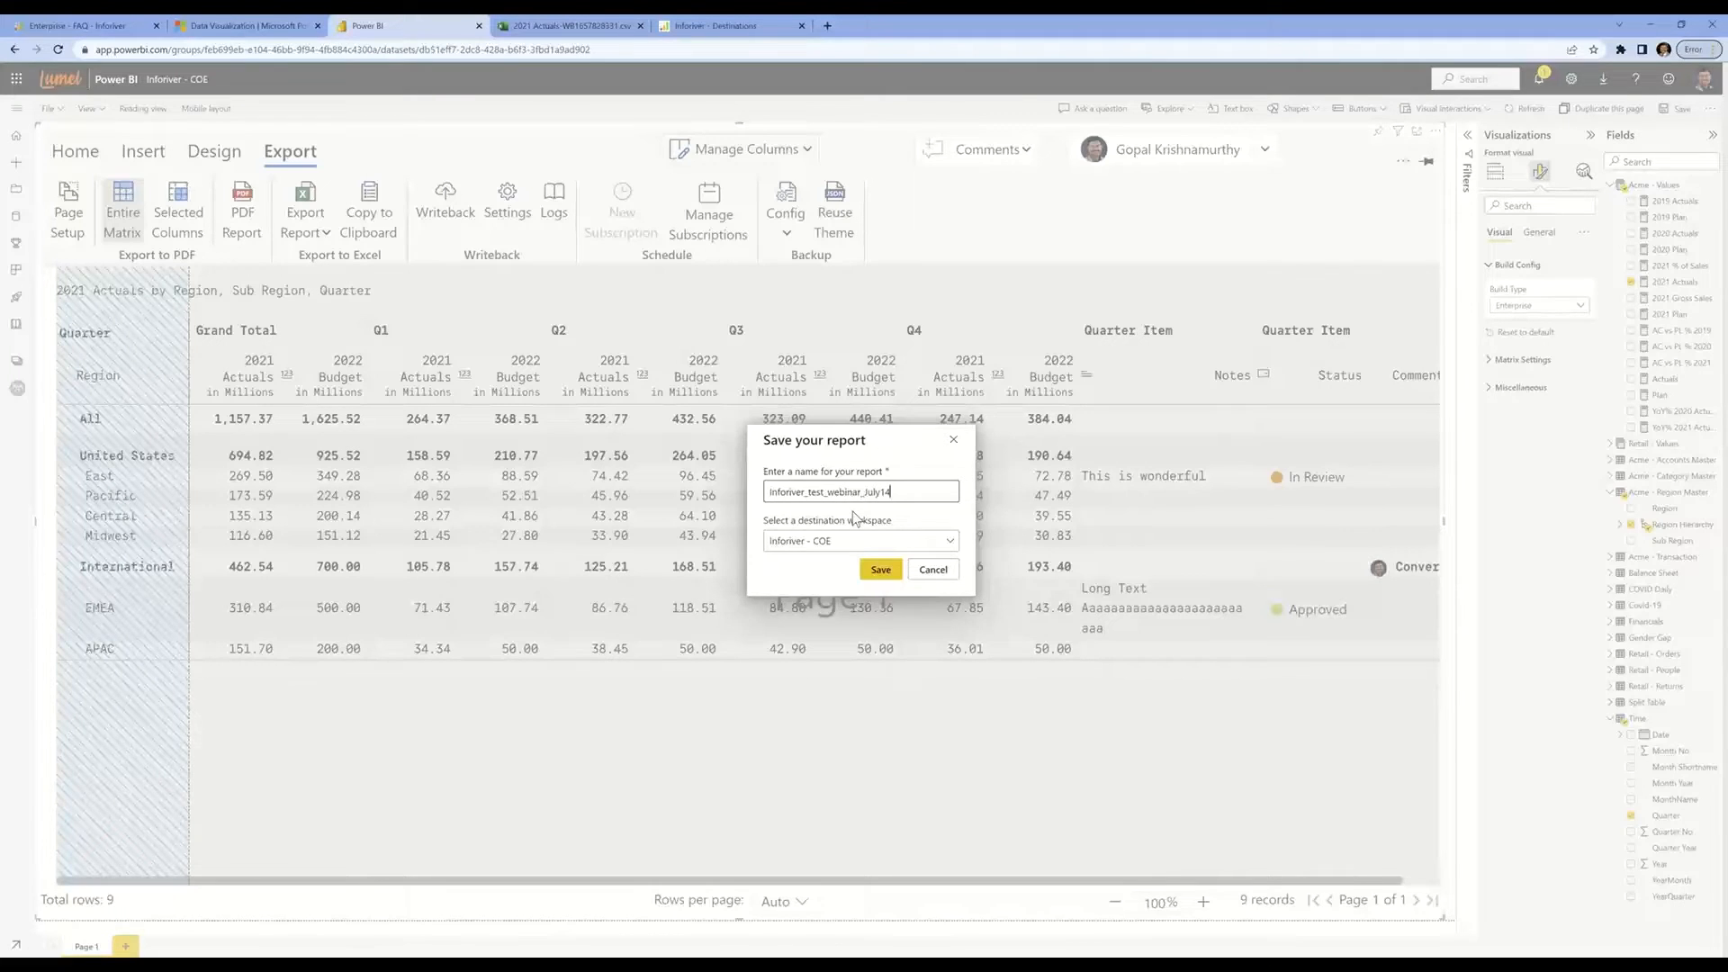
click(869, 570)
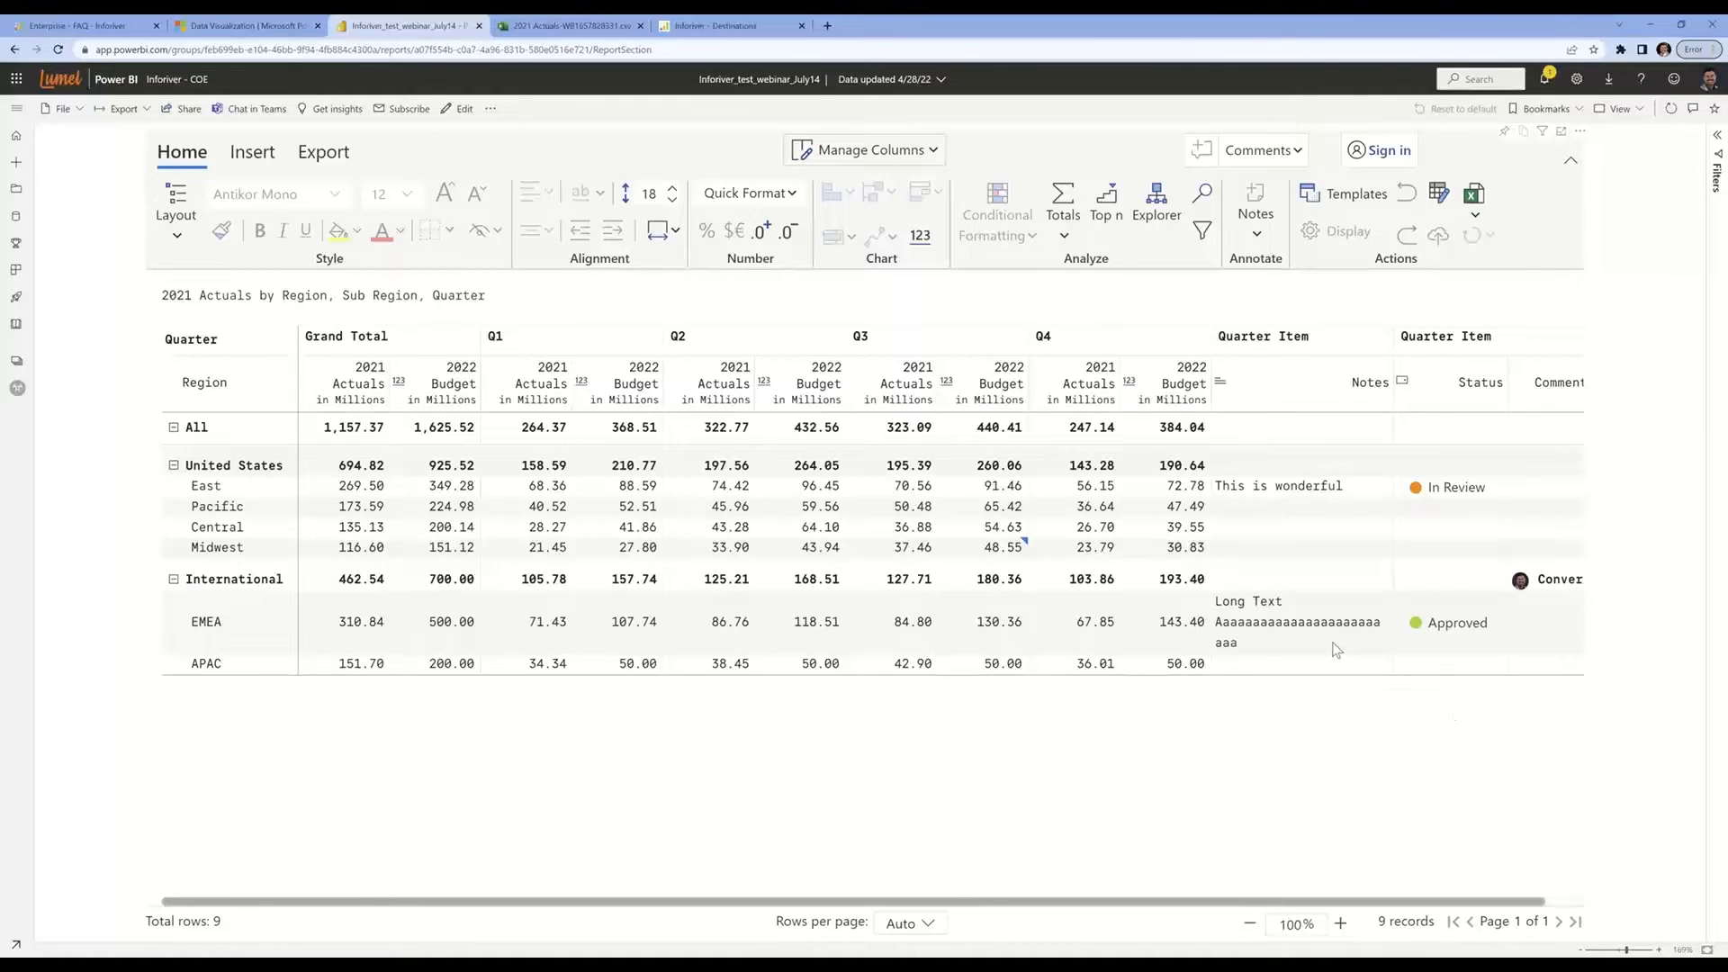
Start editing Midwest's Notes cell in reading view, sign in to Inforiver with the Office 365 account and return to the report
double_click(1263, 549)
click(842, 570)
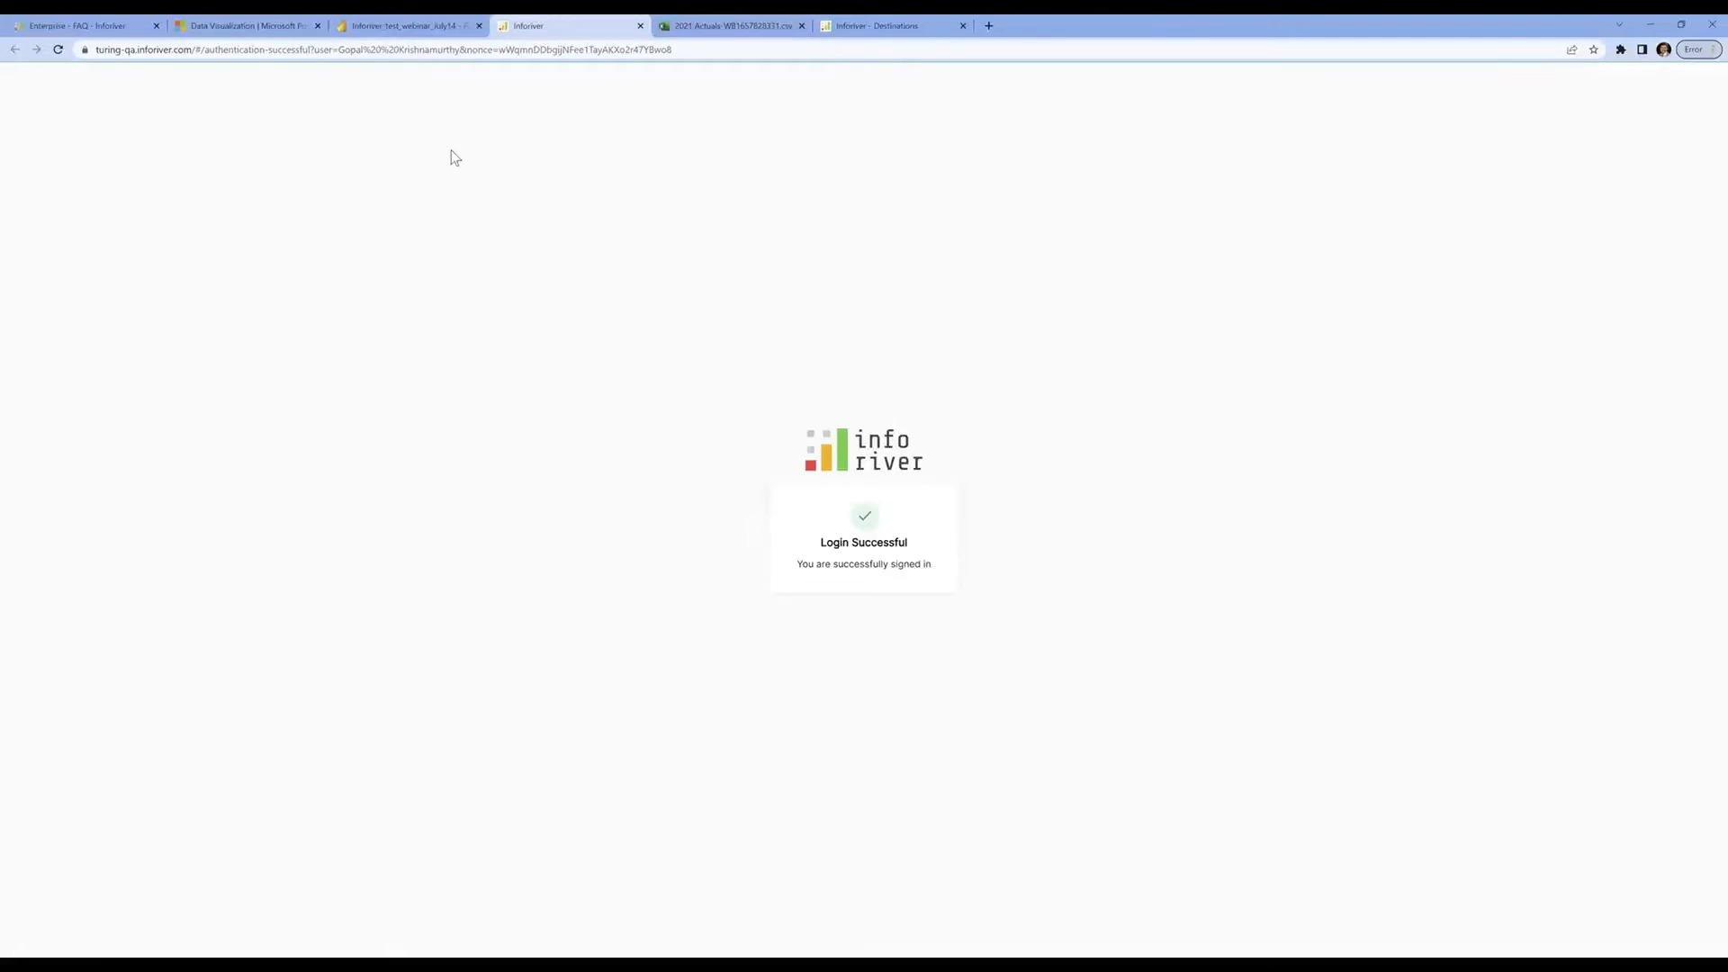
click(417, 28)
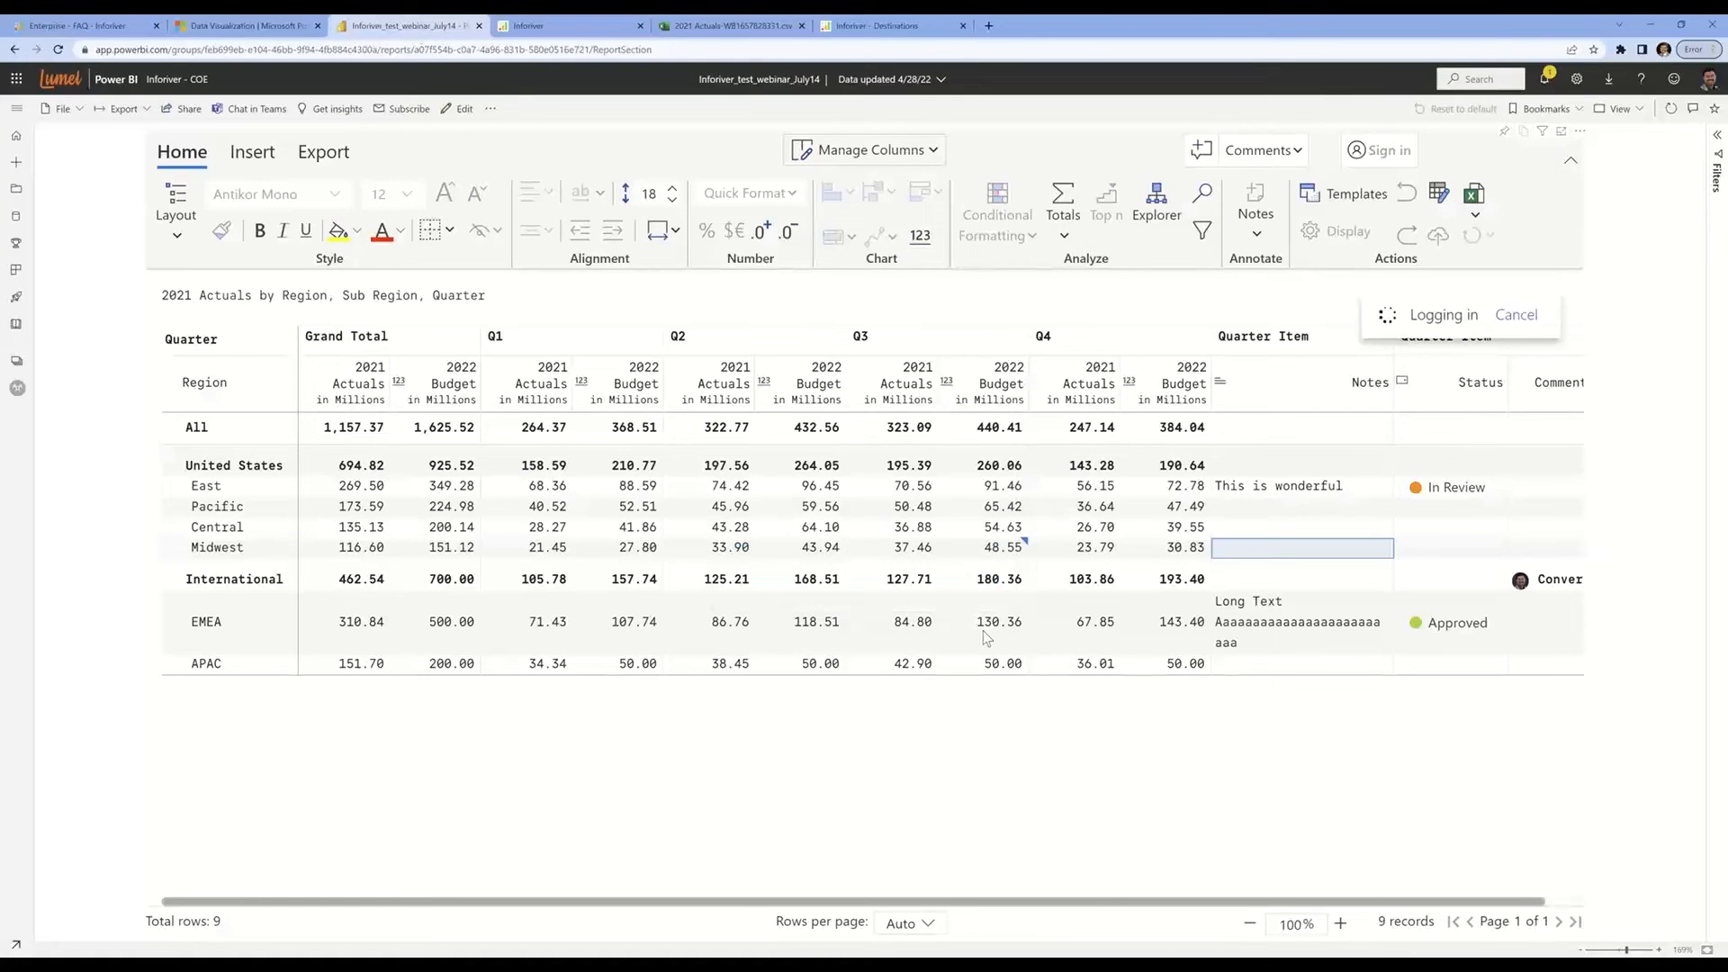
click(1532, 315)
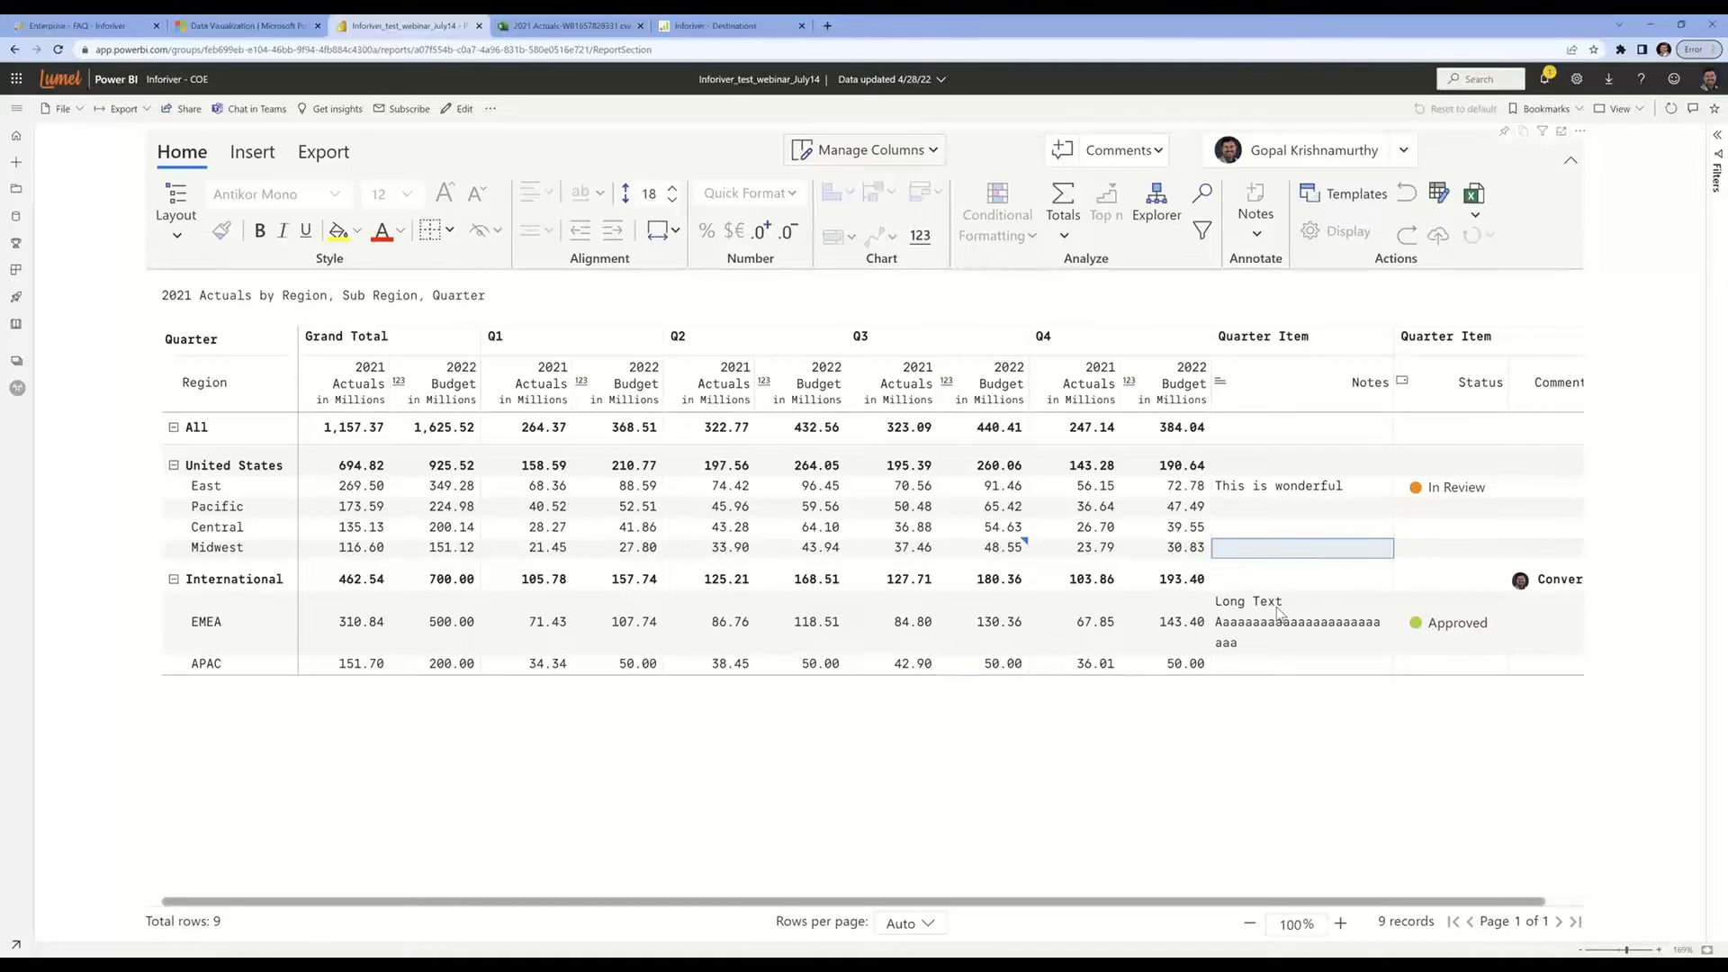
Enter the note "This is also great to do it in reading view" for Midwest and set its Status to Approved
text(T)
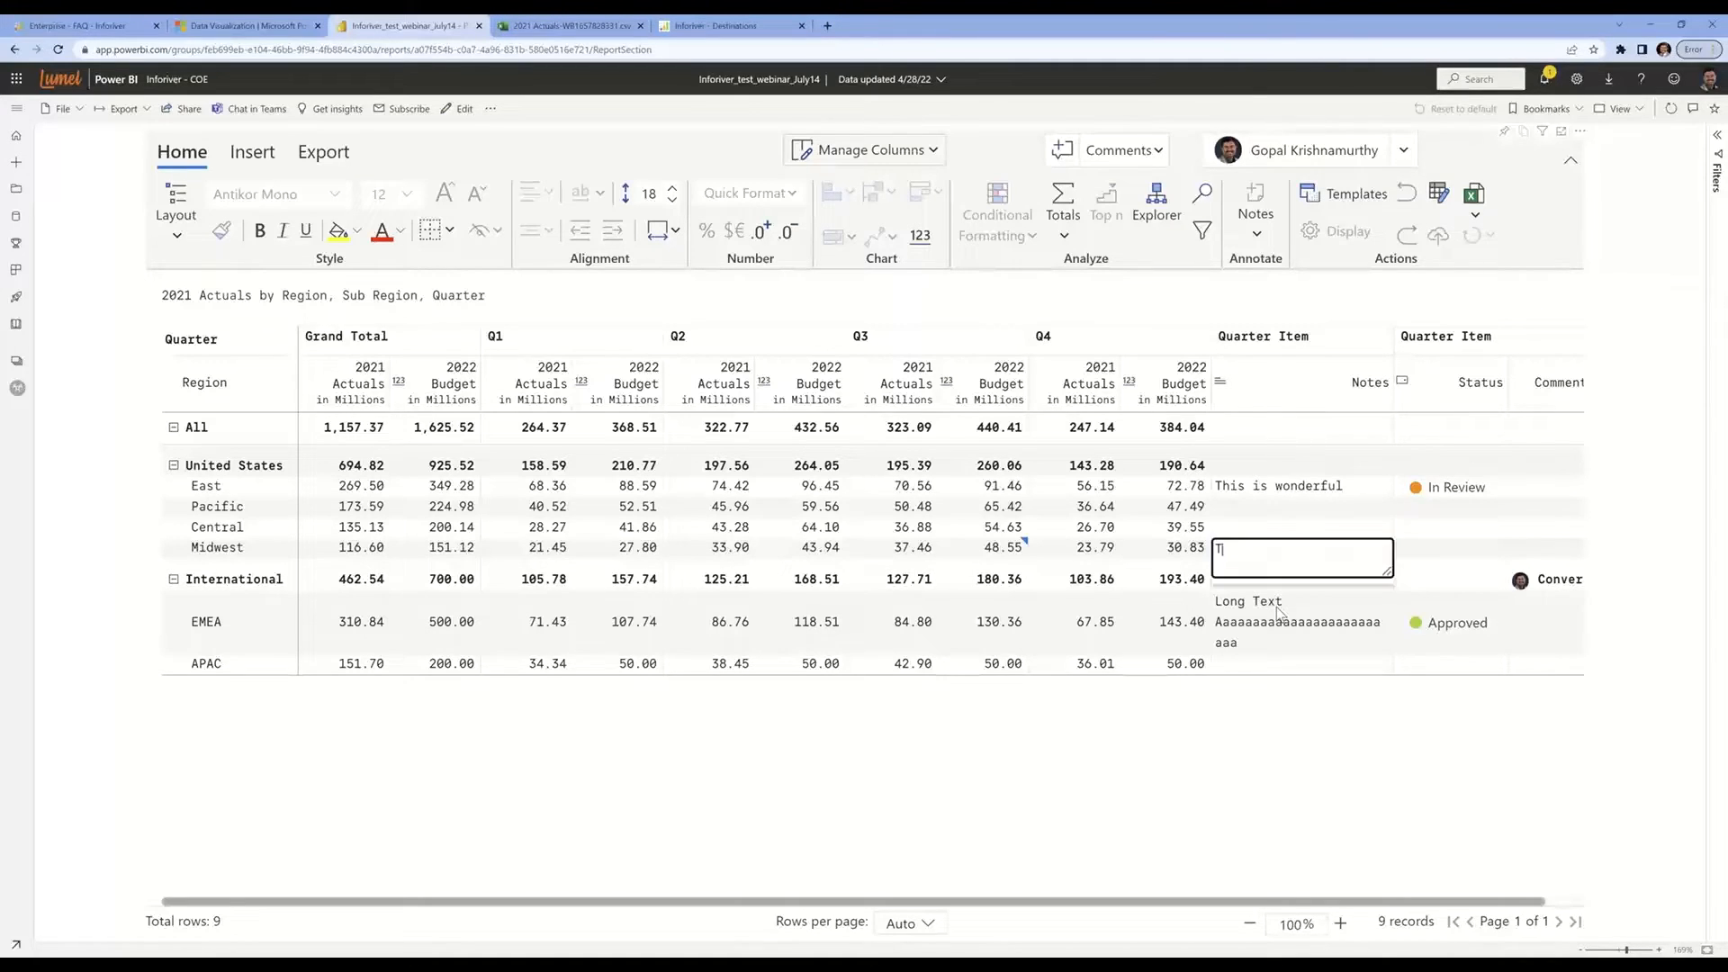
text(his is also great to do it in reading view)
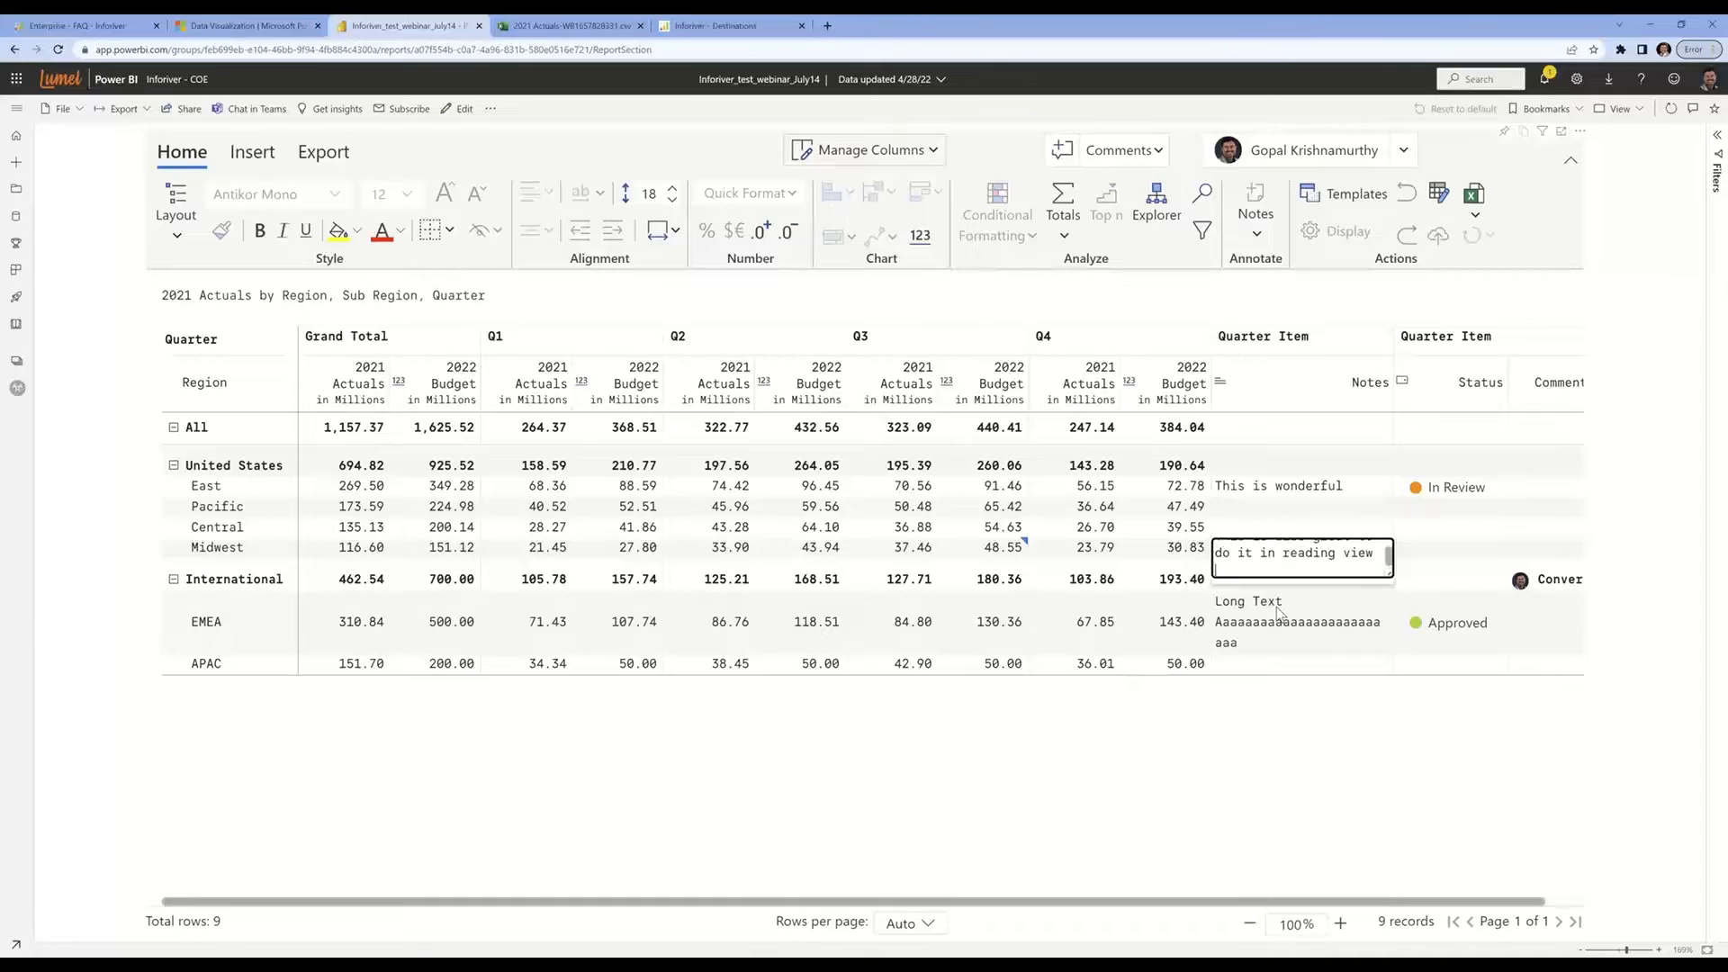
key(Return)
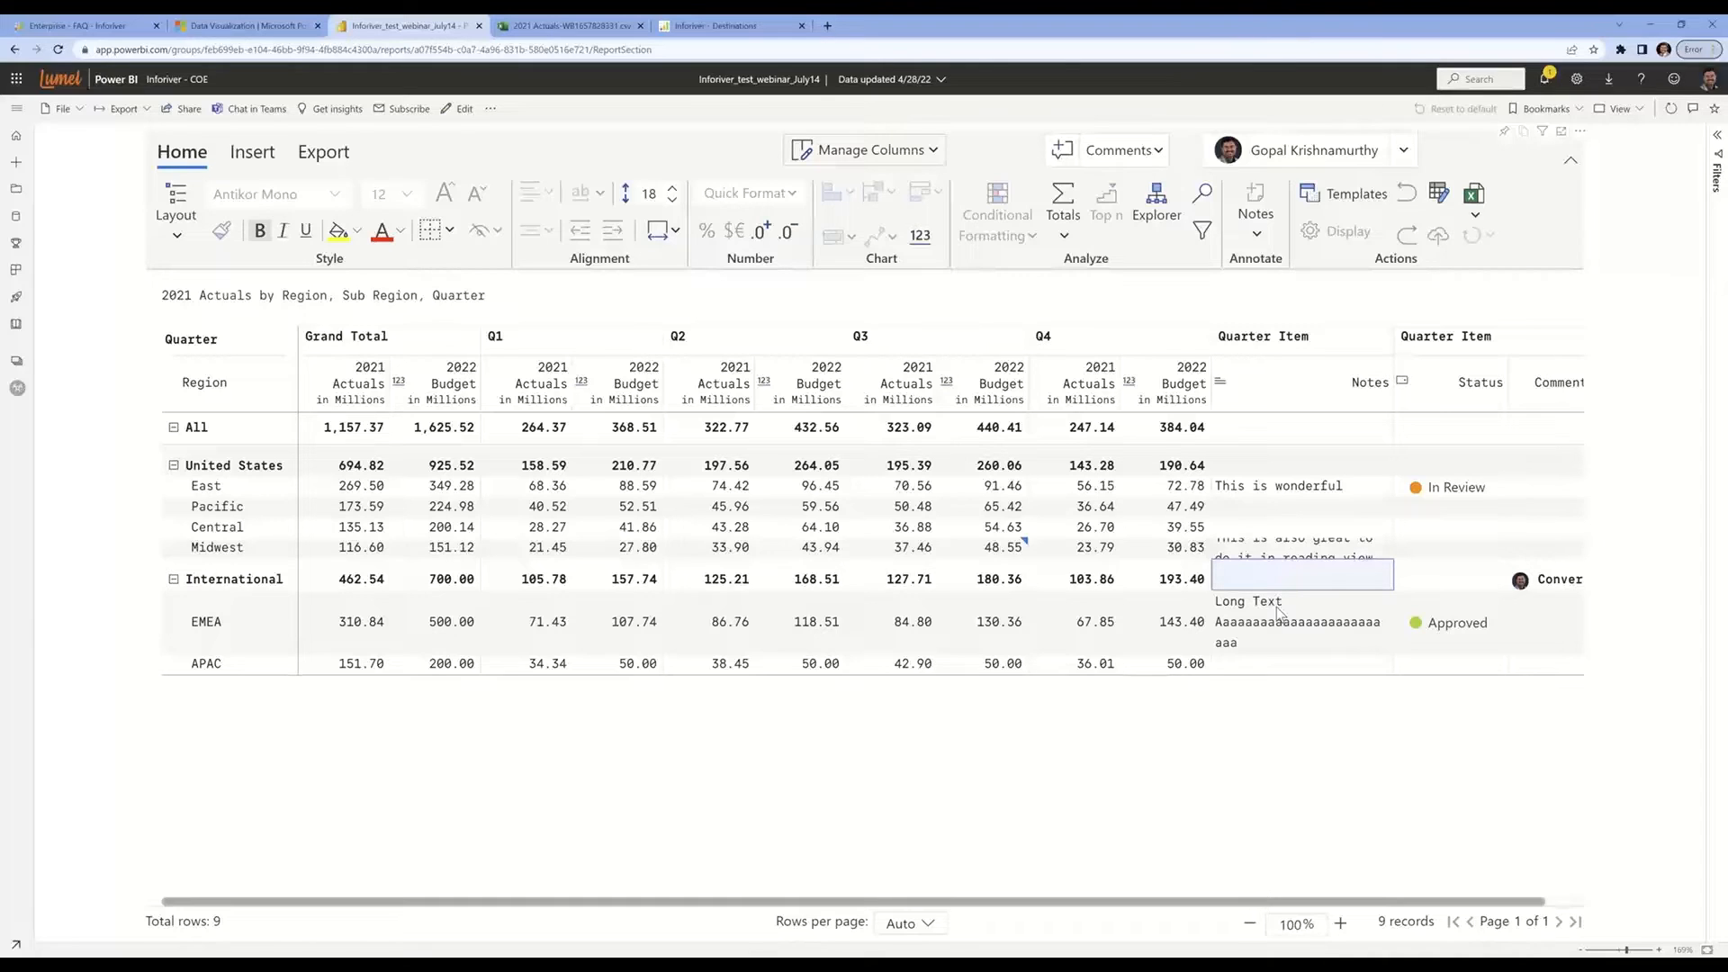
click(1344, 555)
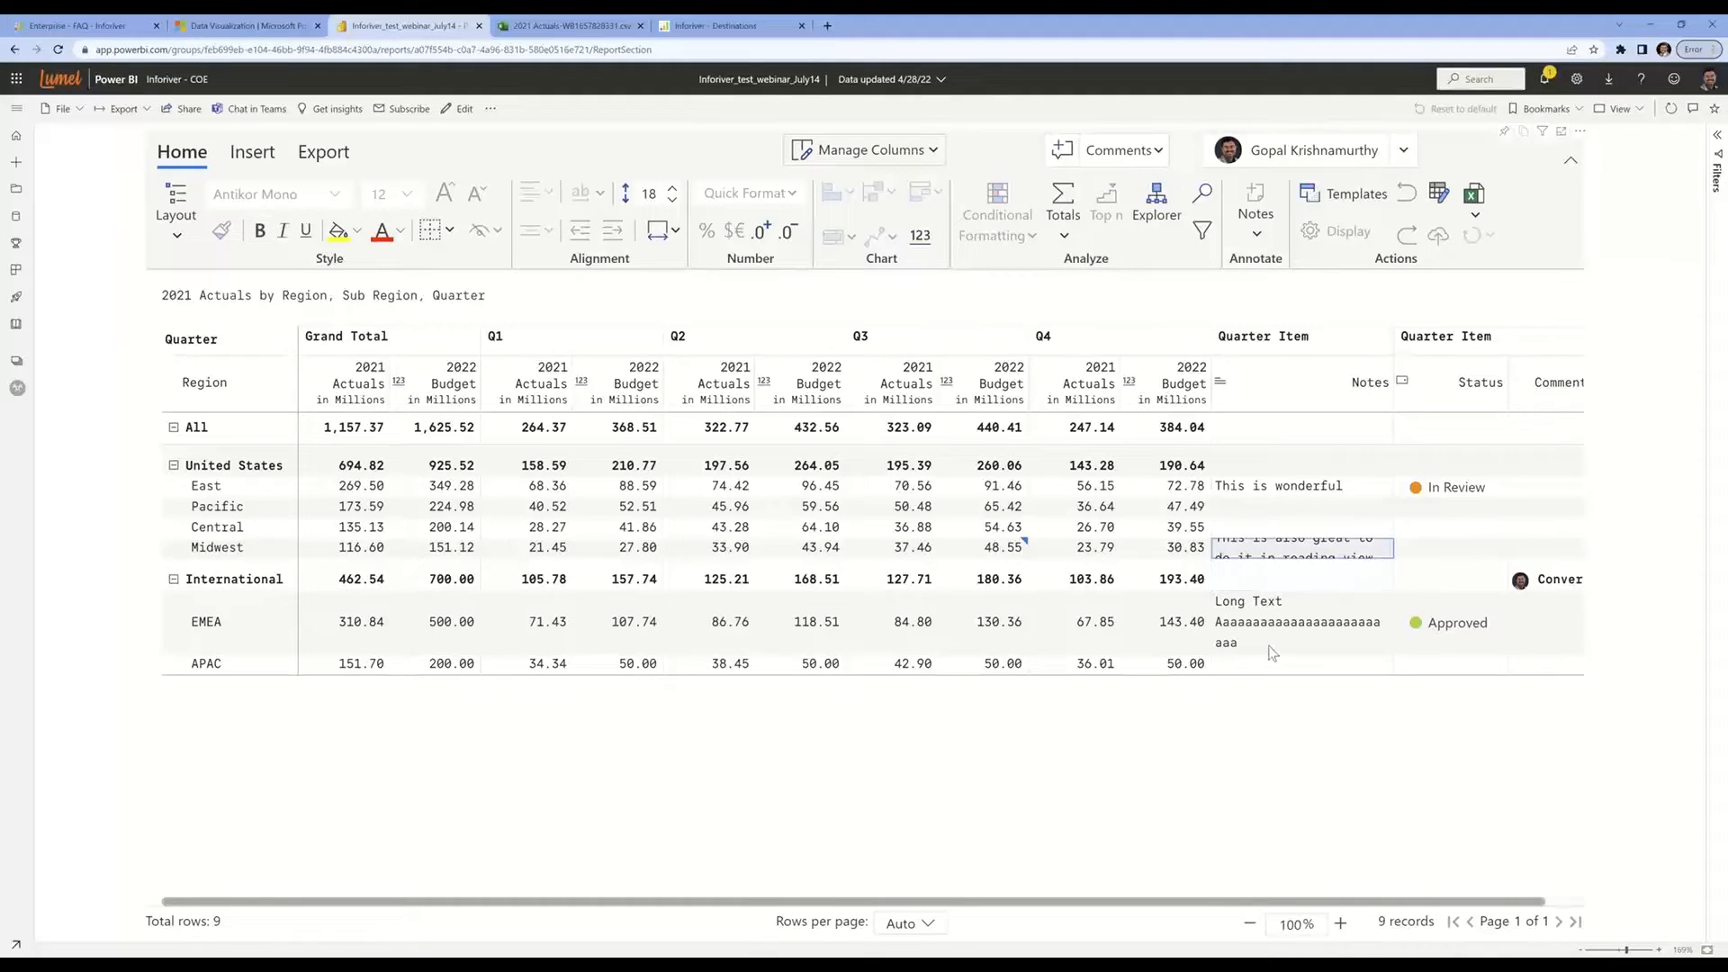
click(1432, 550)
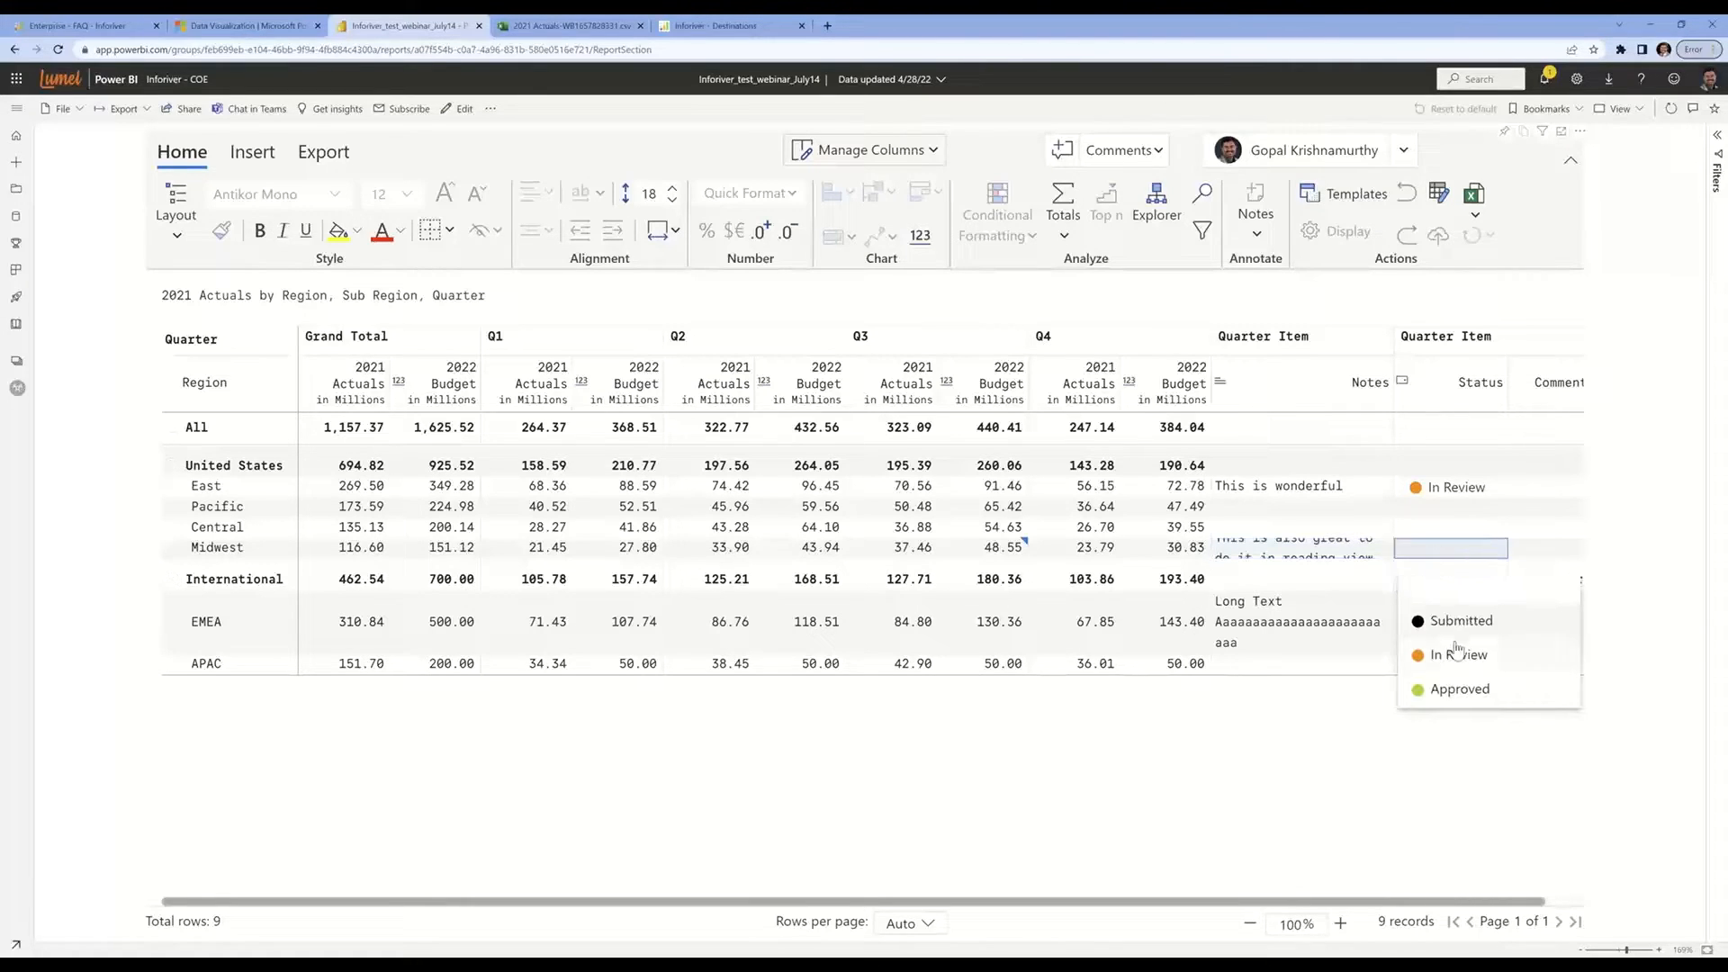
click(1458, 689)
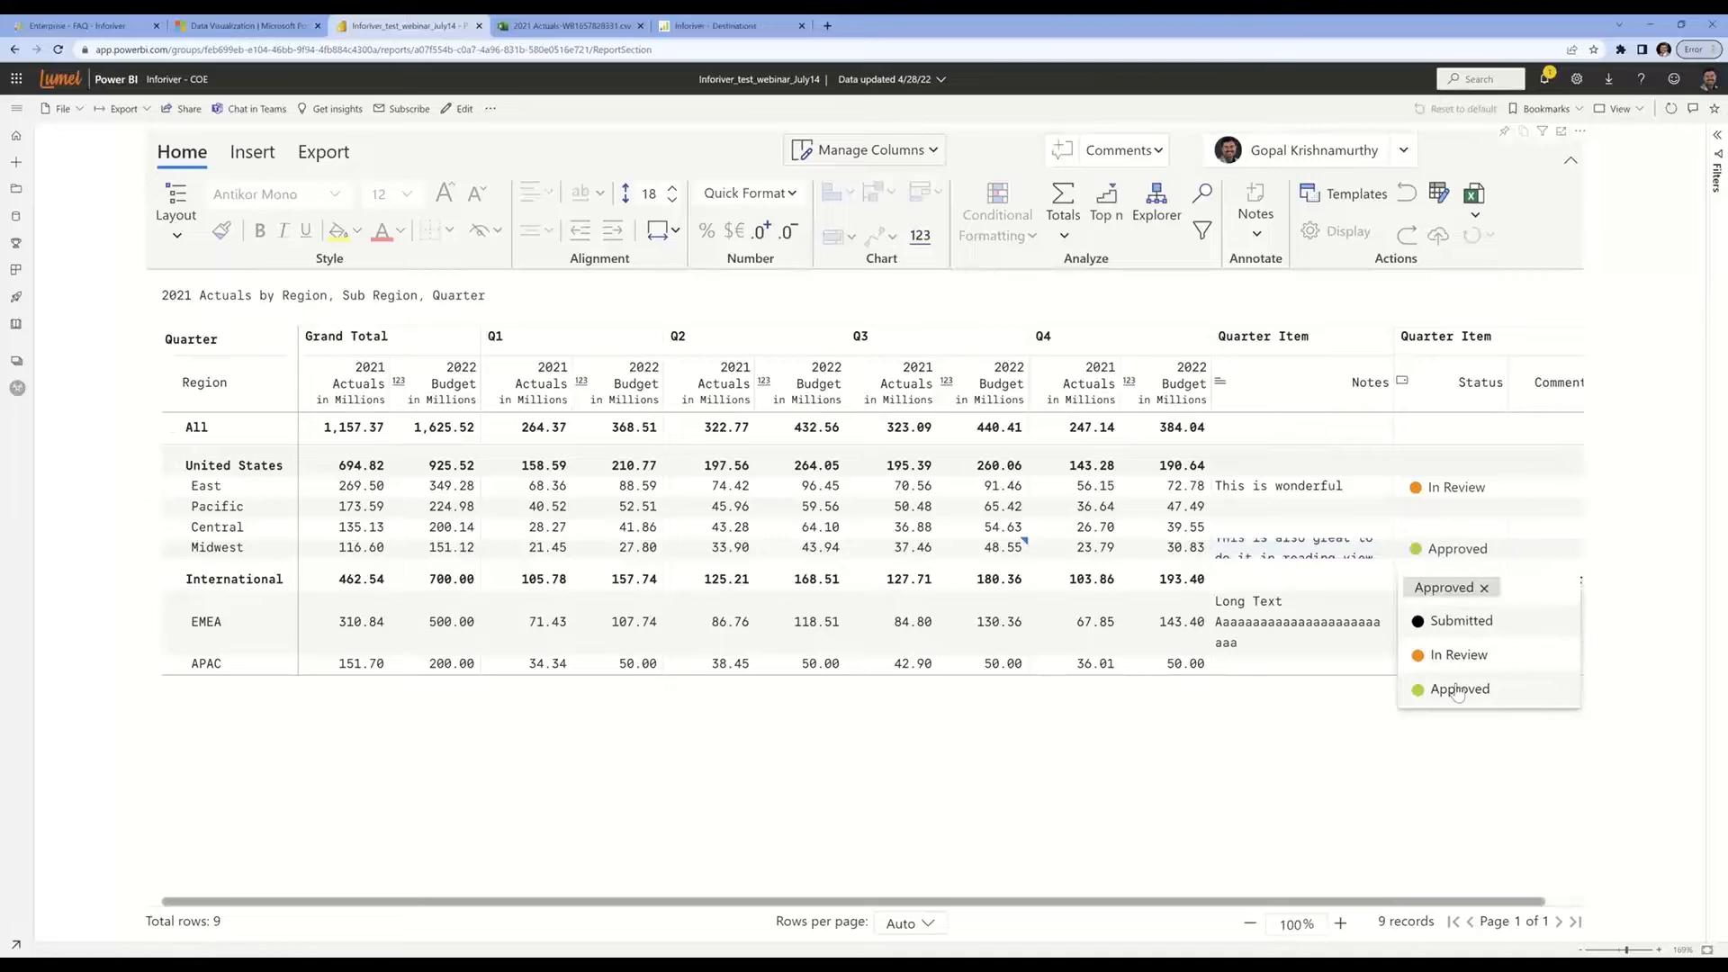
click(1324, 738)
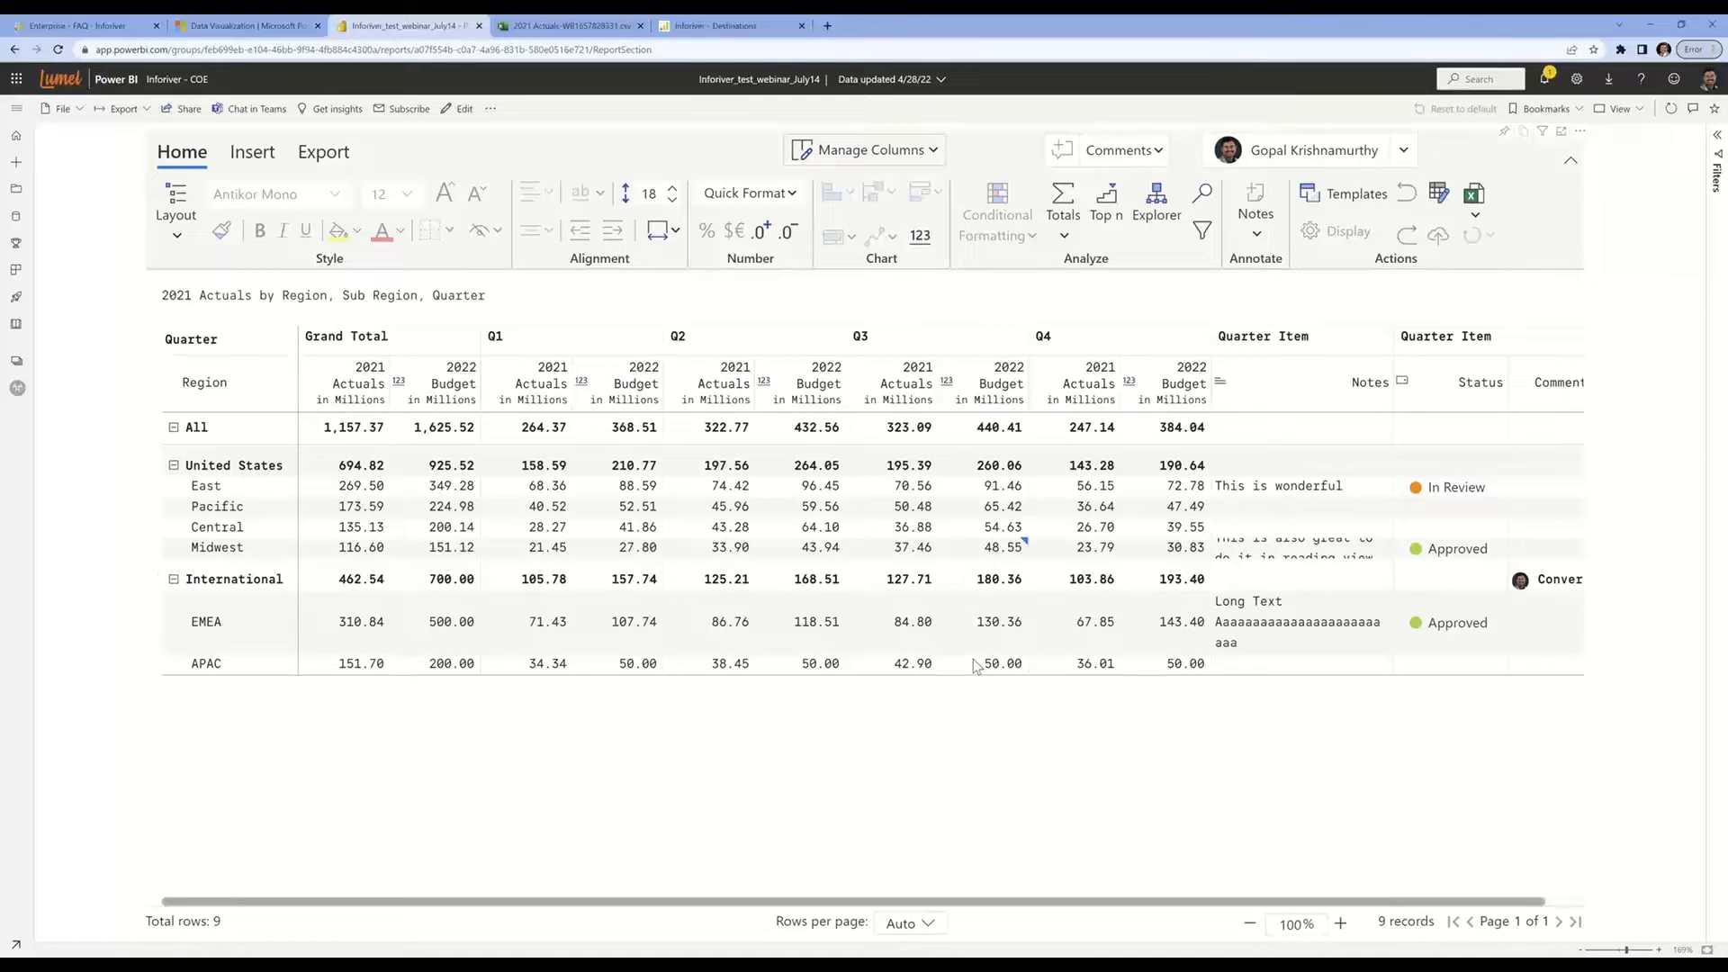
Open the report for editing, show the matrix's export and writeback options, and leave for the Power BI home page, saving the changes
click(465, 111)
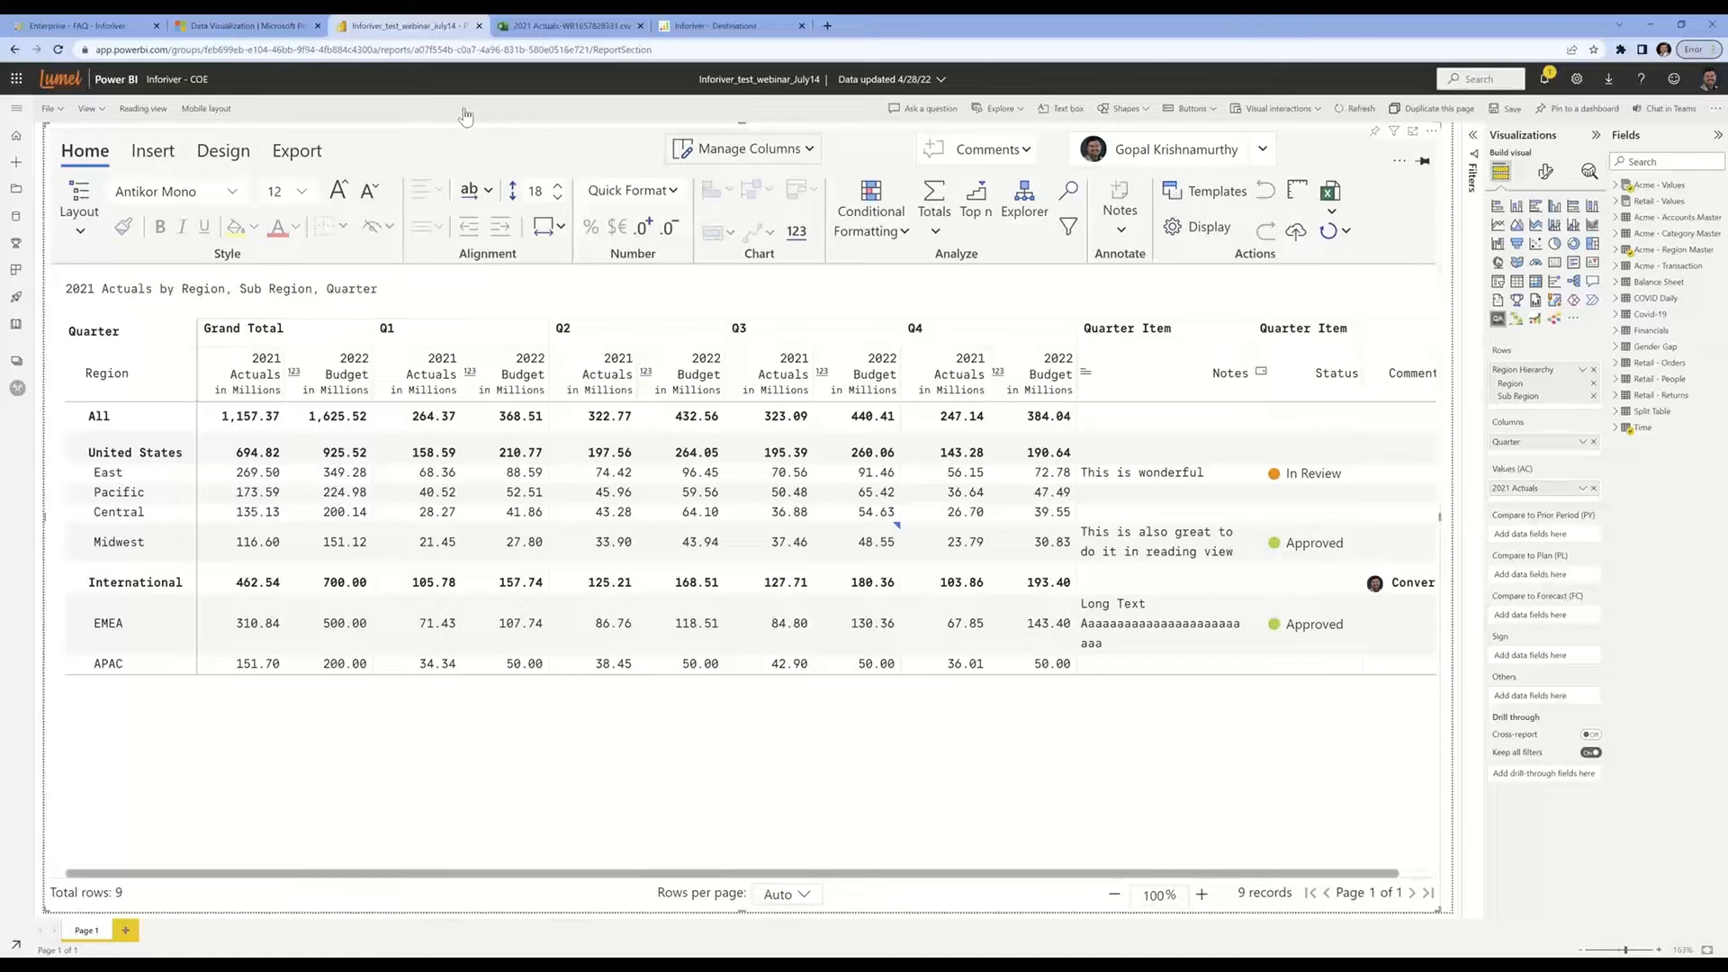
click(280, 155)
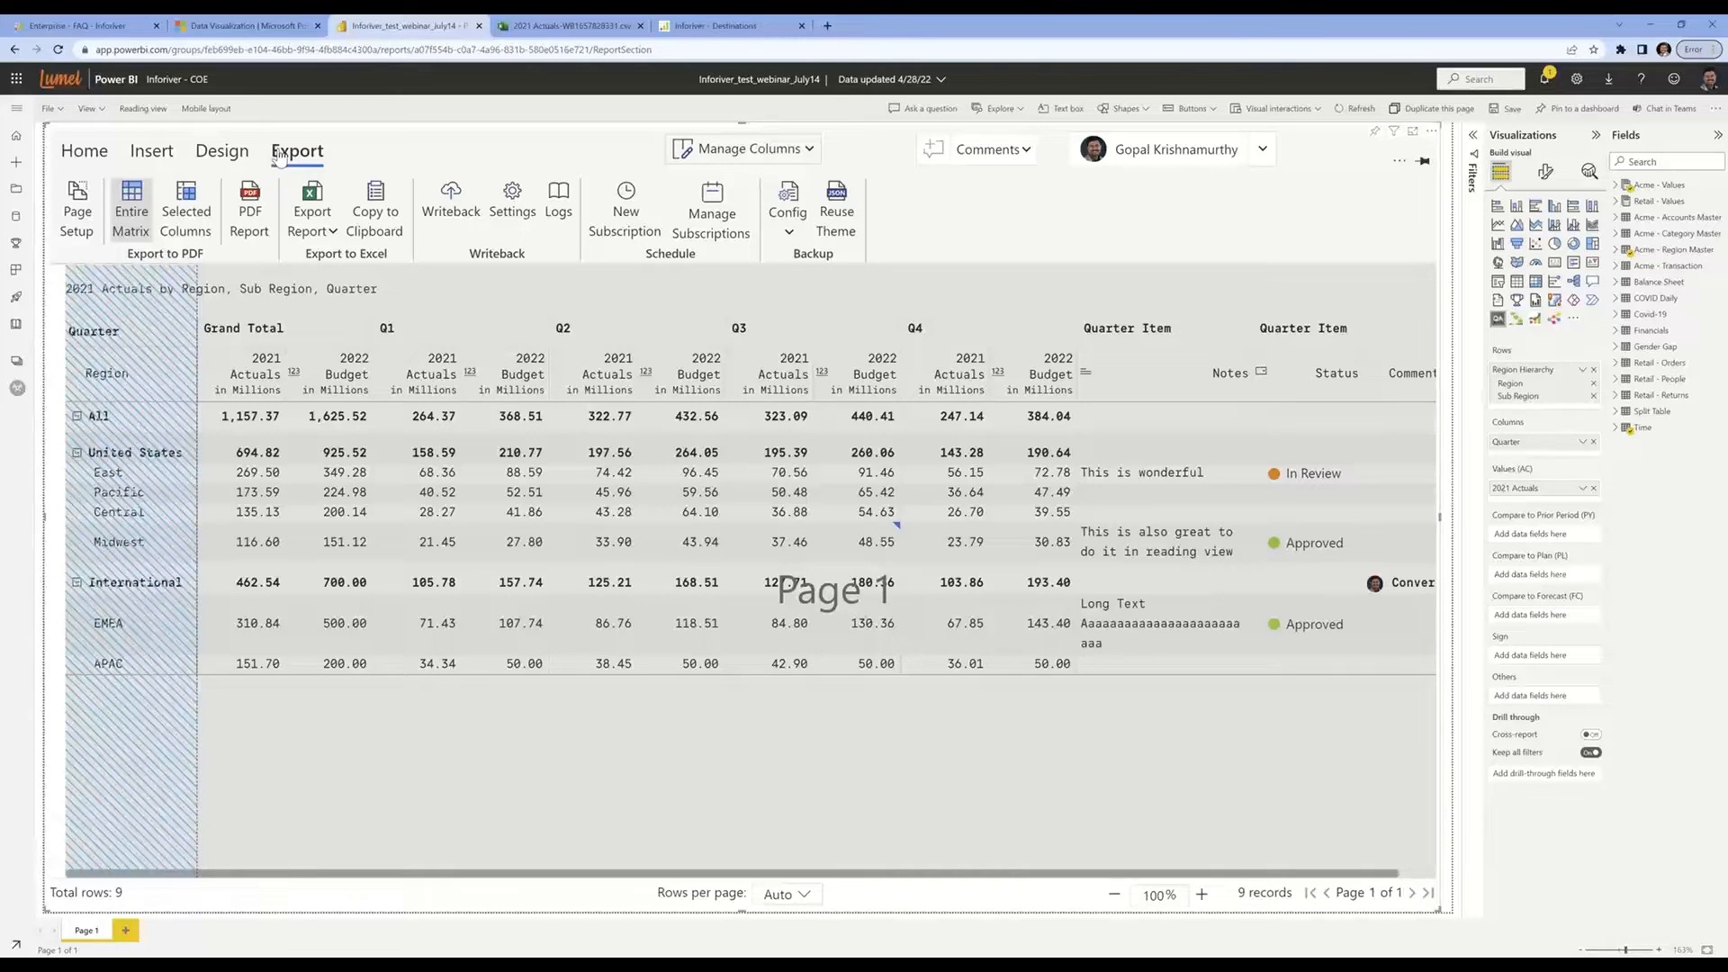
click(15, 137)
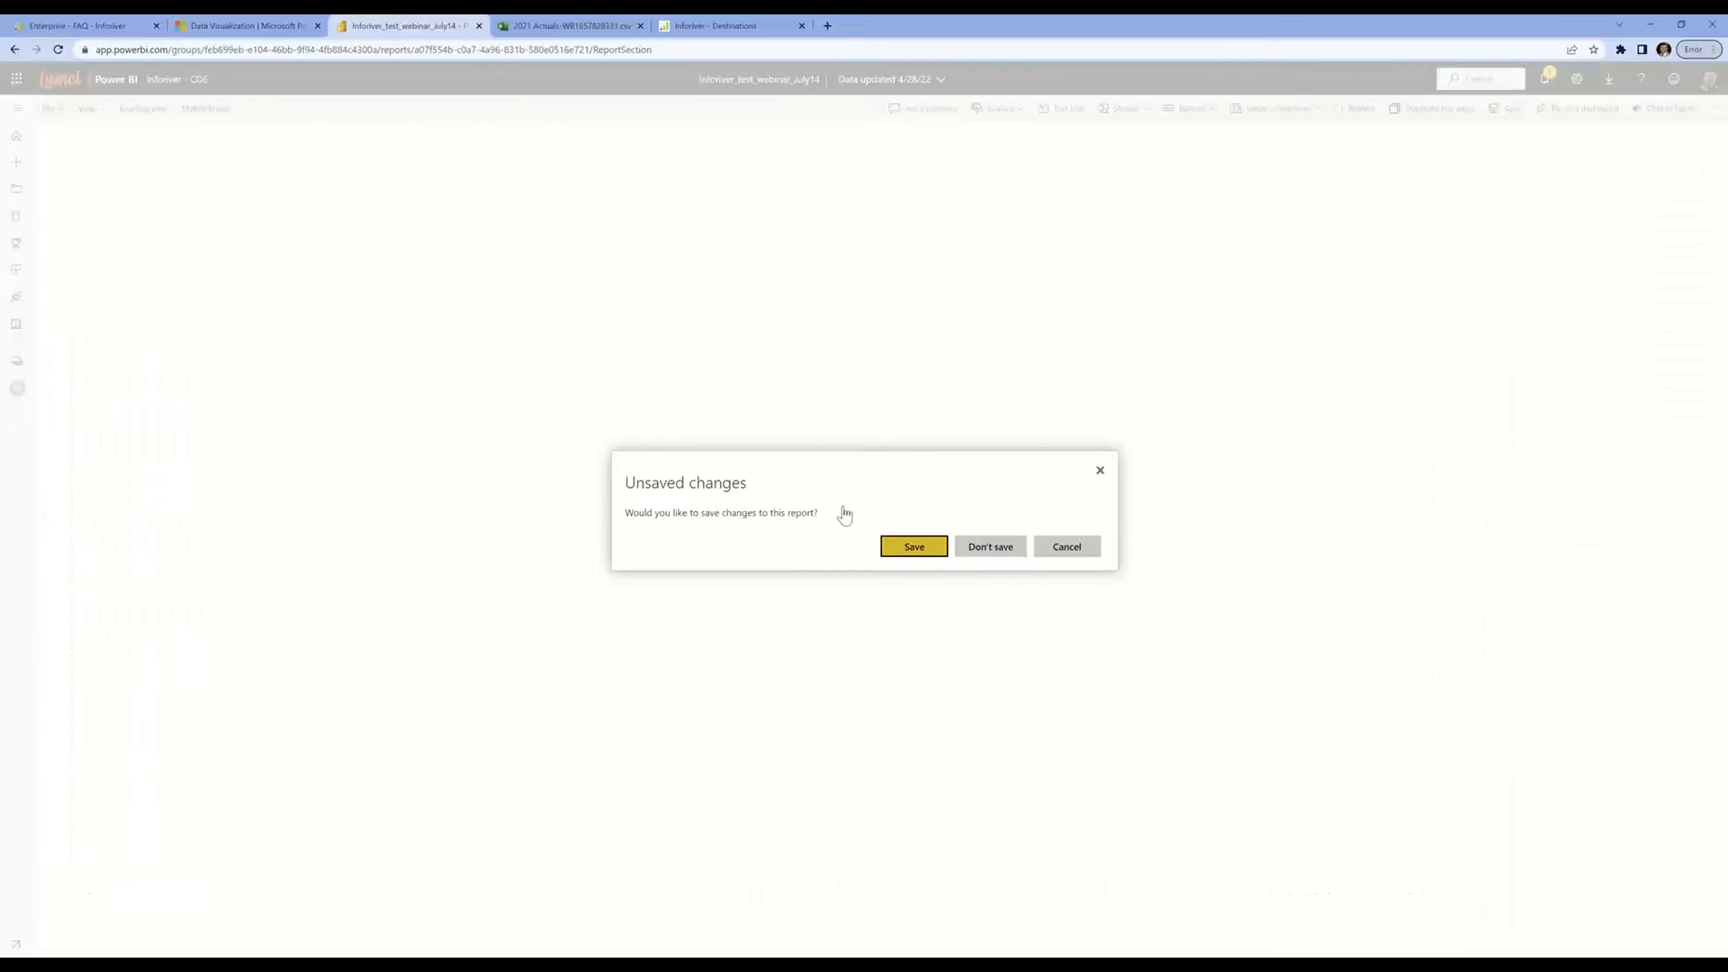
click(915, 545)
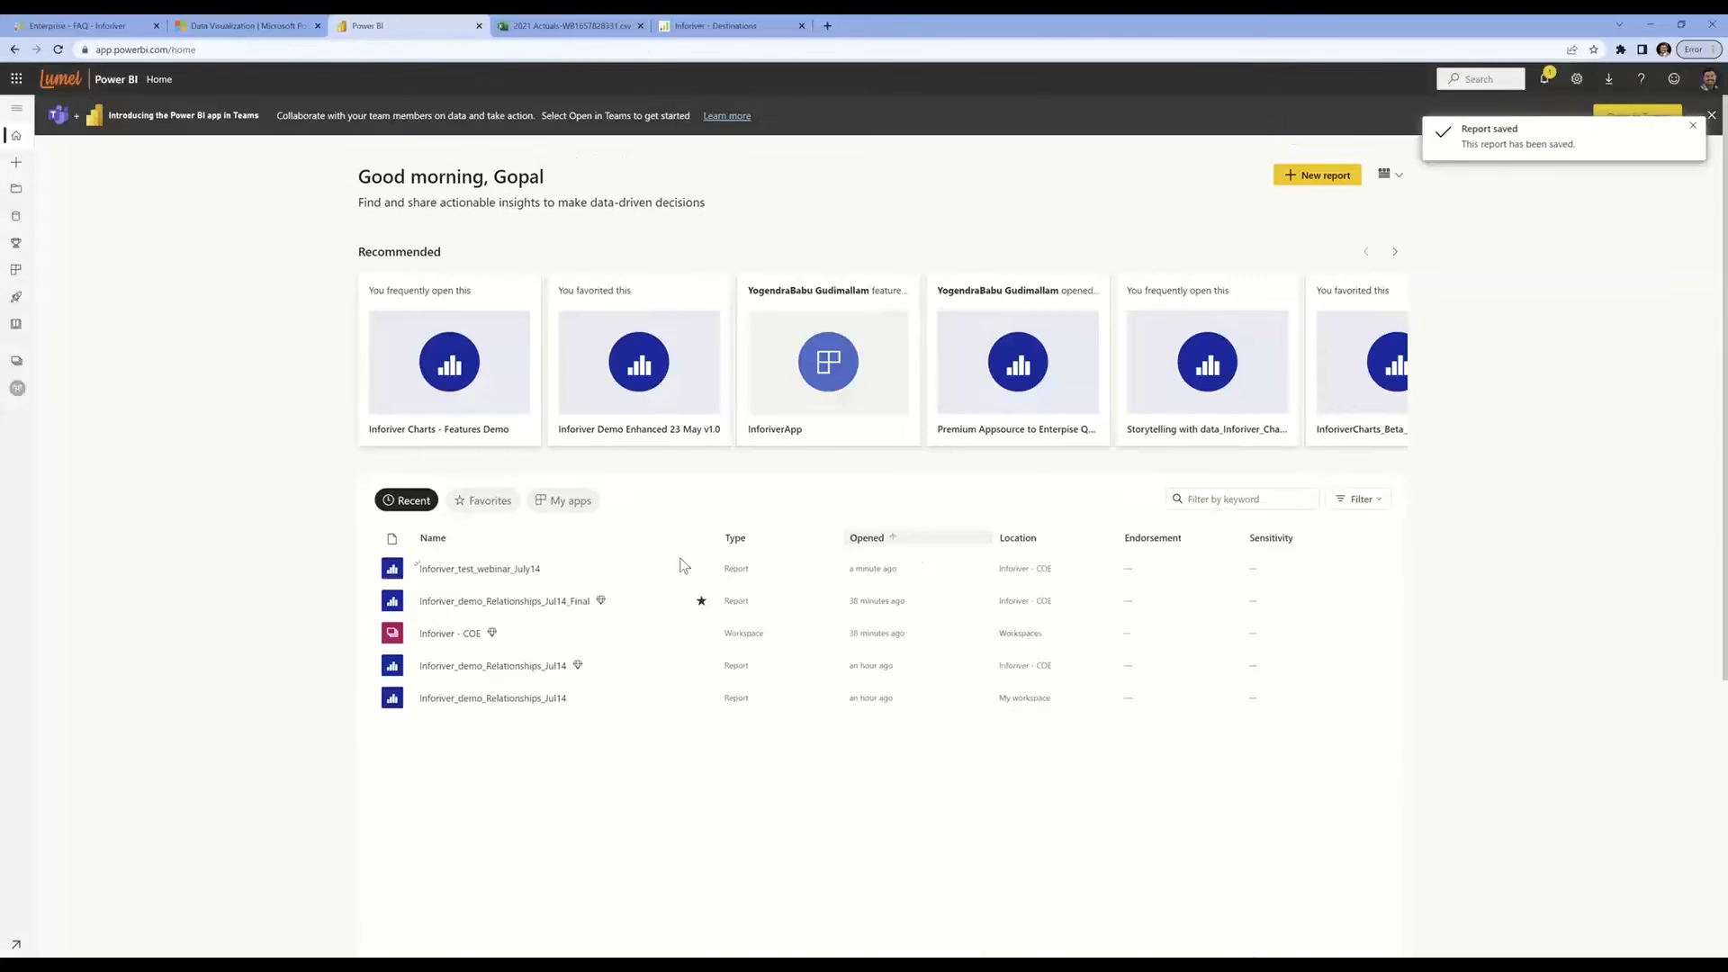
Open the Inforiver_demo_Relationships_Jul14_Final report and sign in to Inforiver with the Office 365 account
click(505, 603)
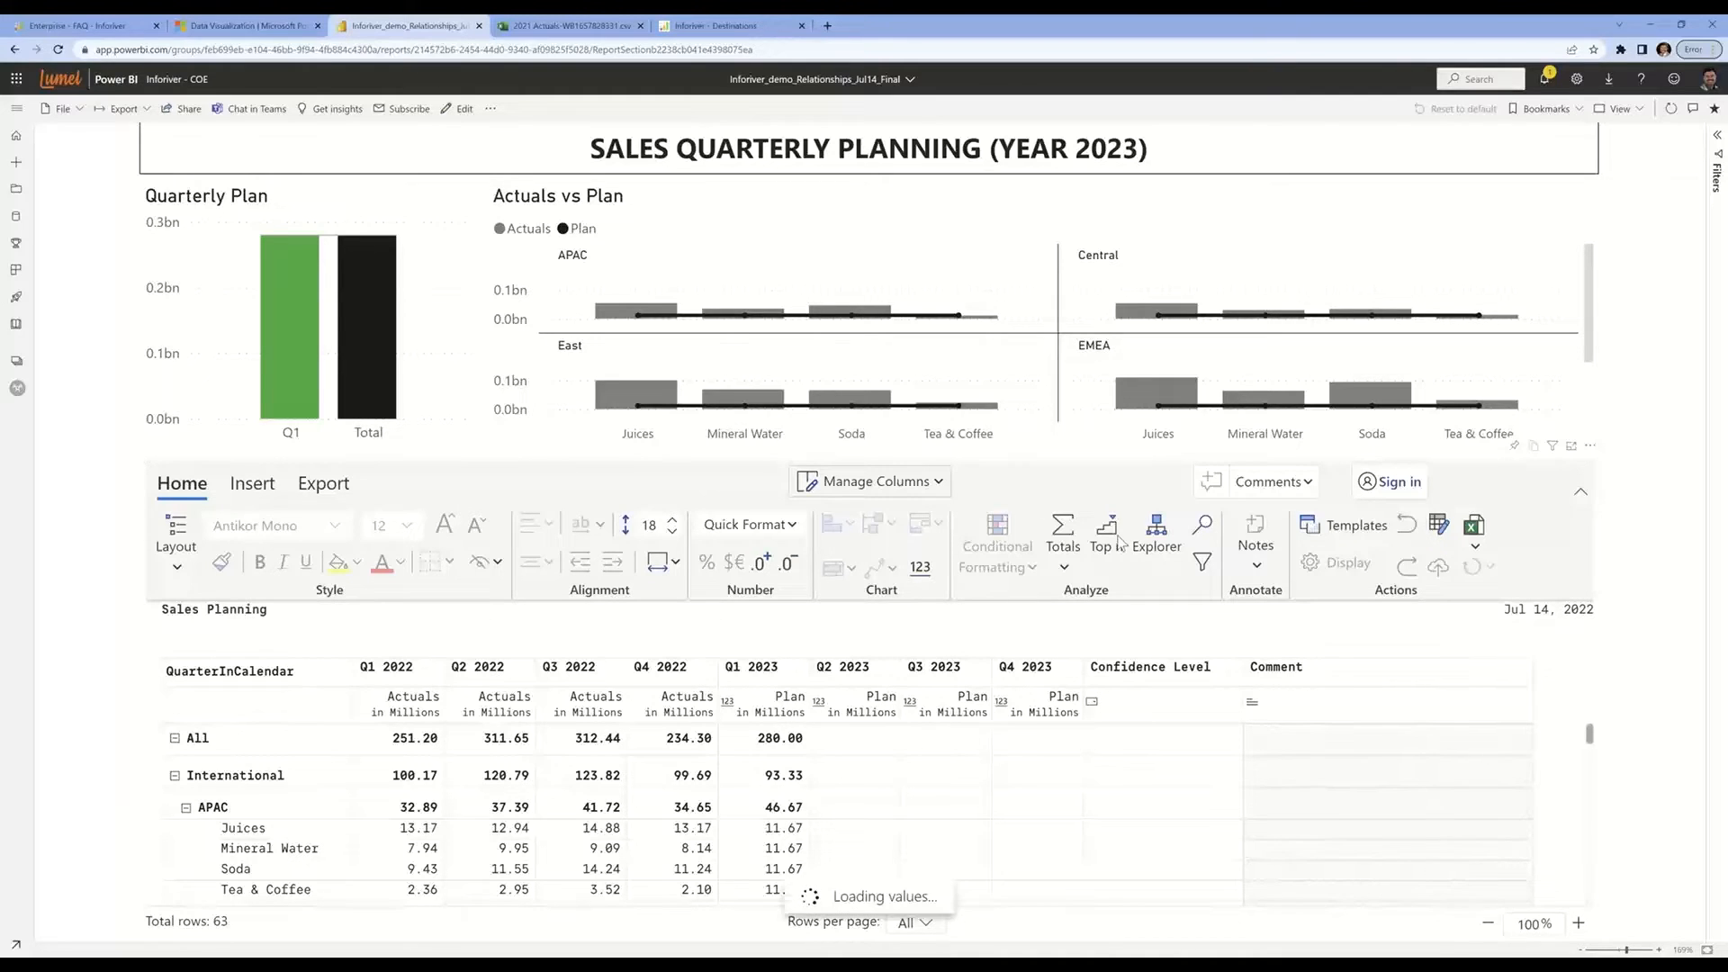
click(1390, 481)
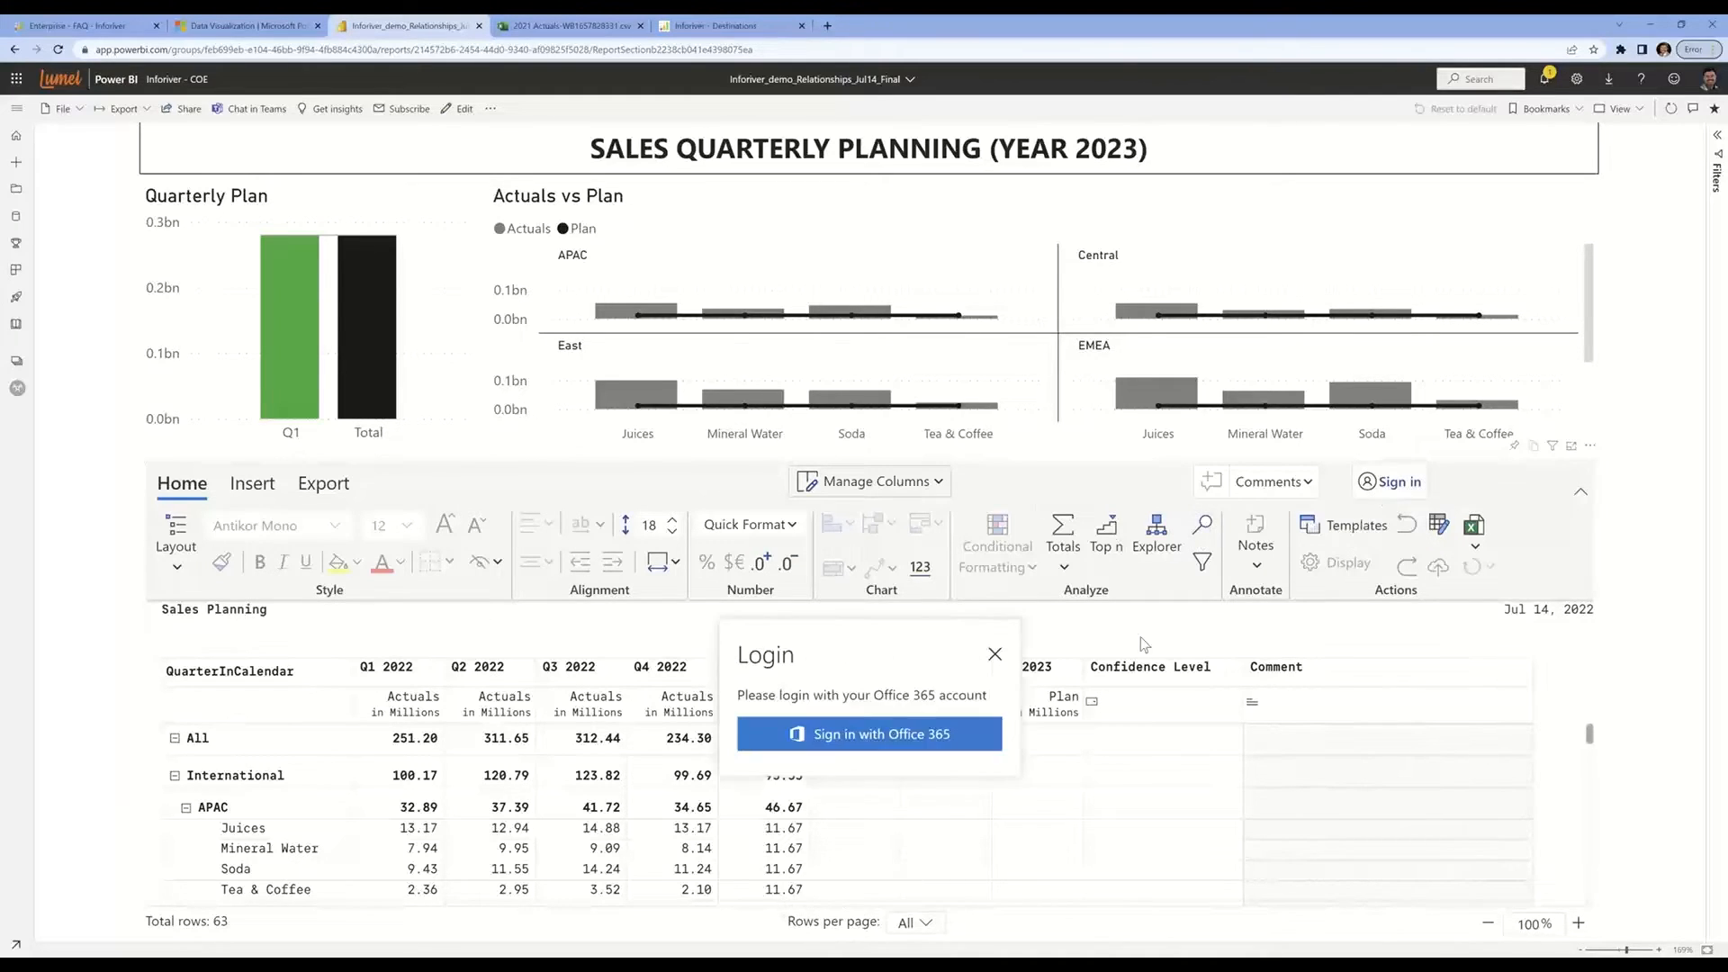
click(885, 736)
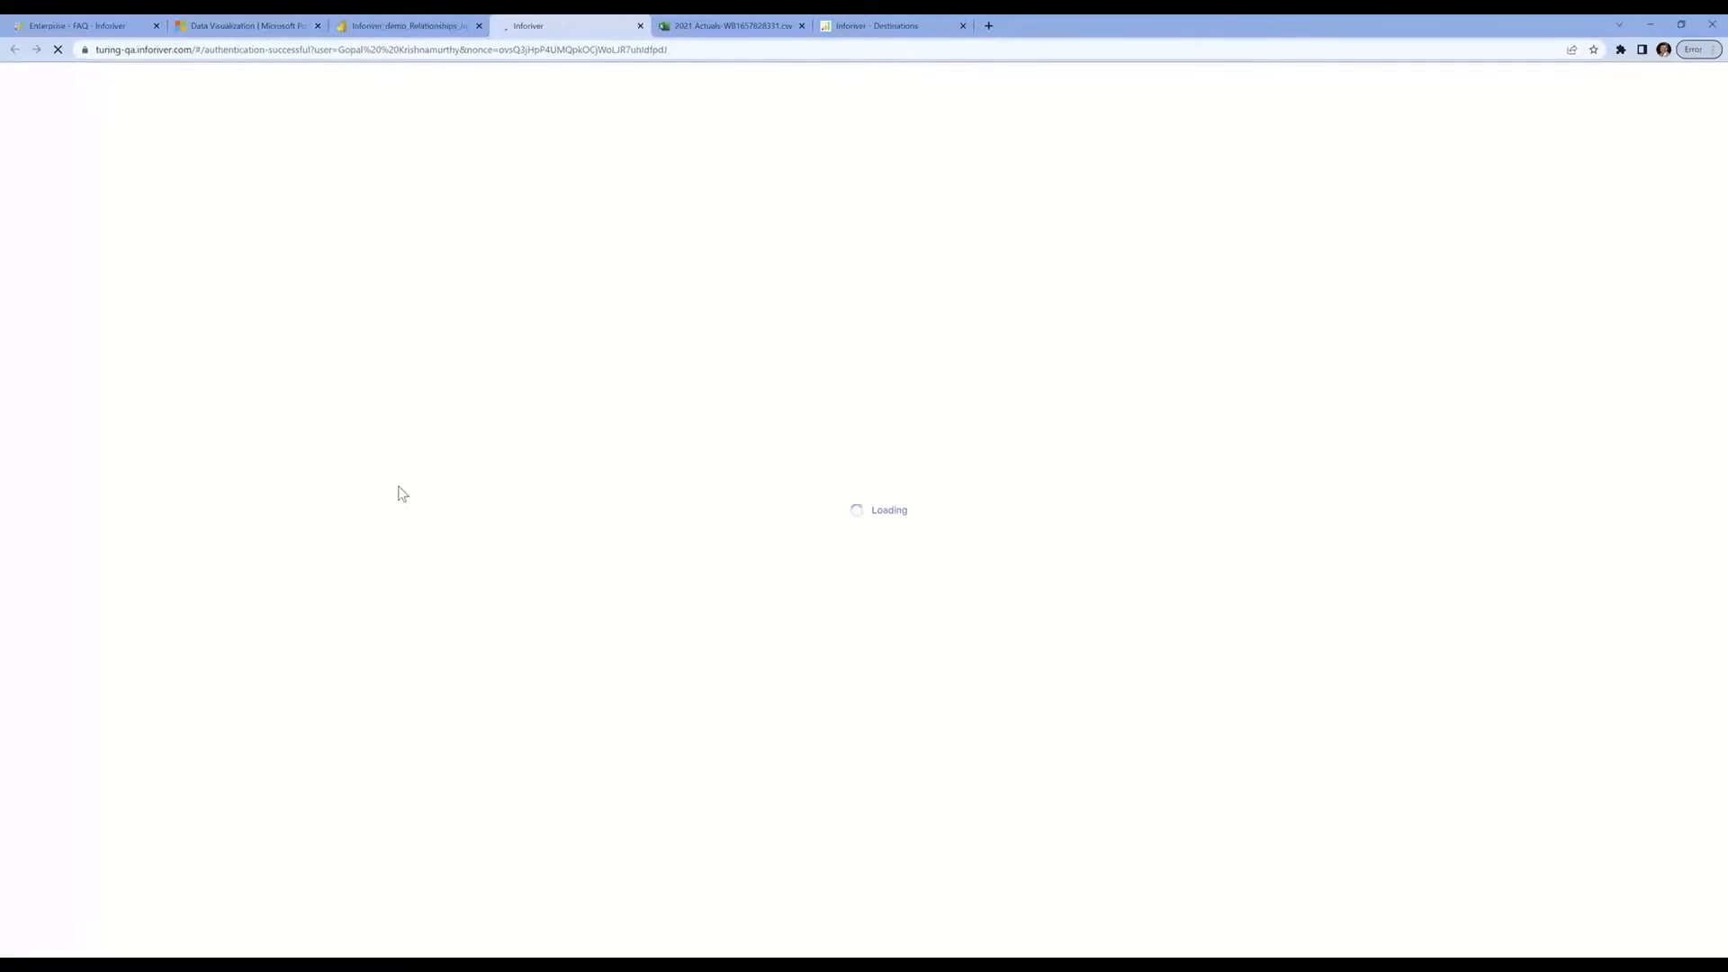
click(442, 29)
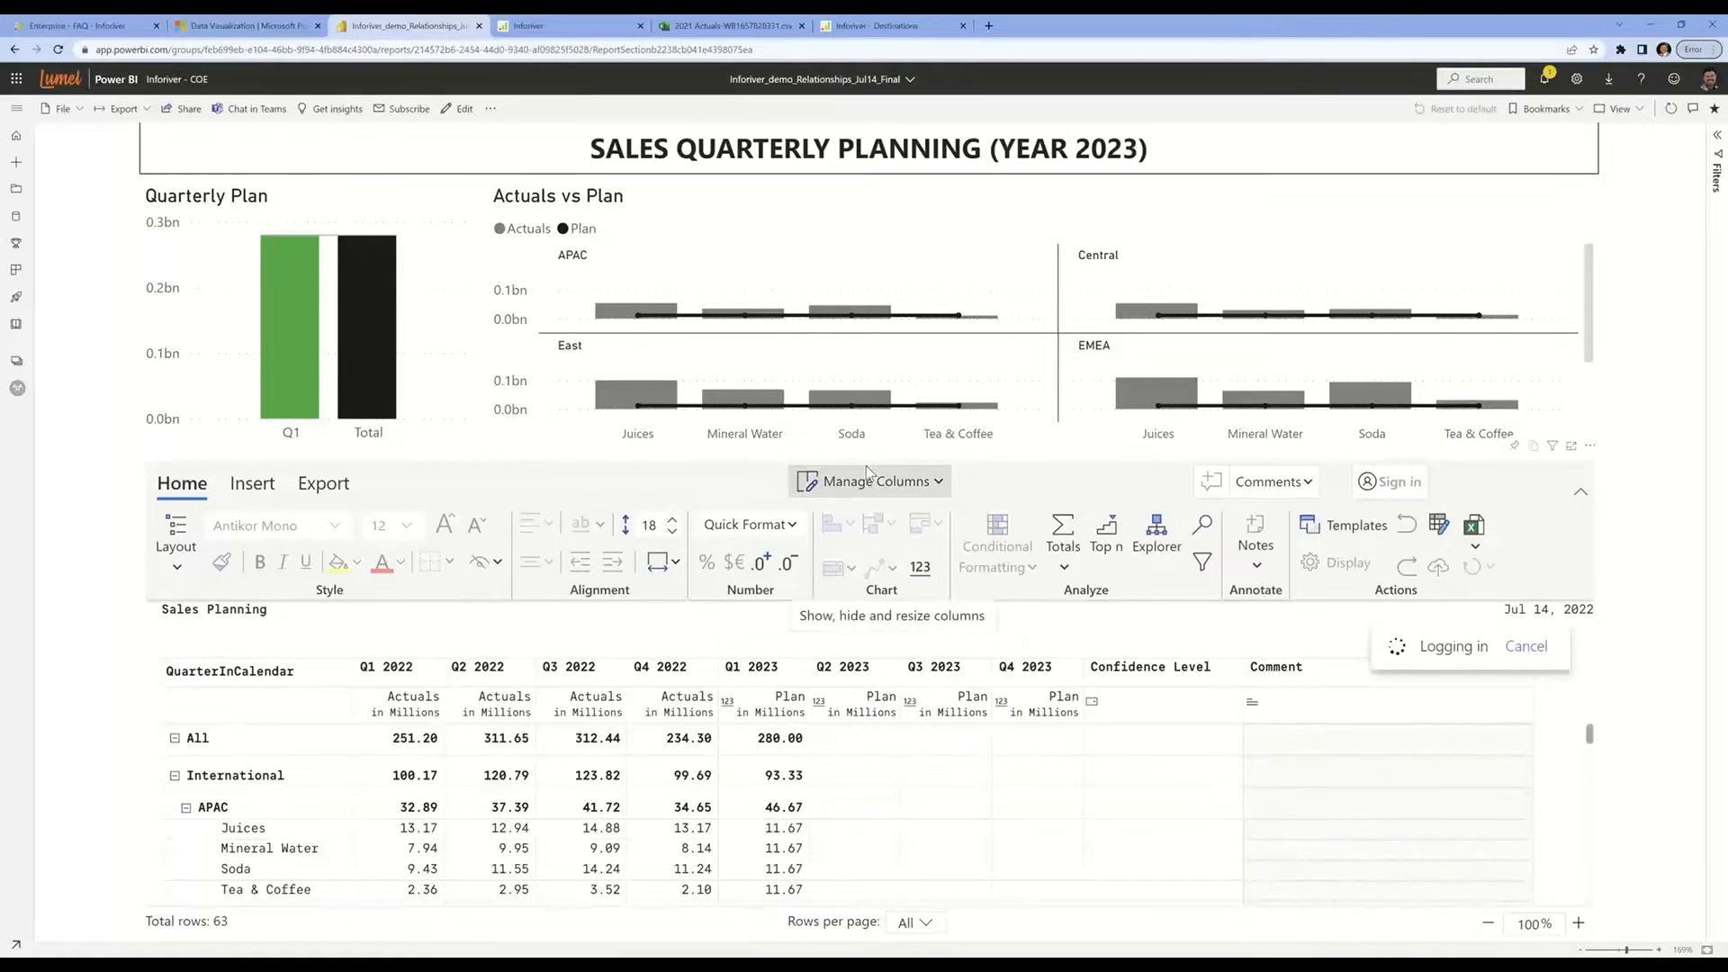
Set the All row's 2023 Plan to 290m for Q2, 295m for Q3 and 300m for Q4
click(857, 745)
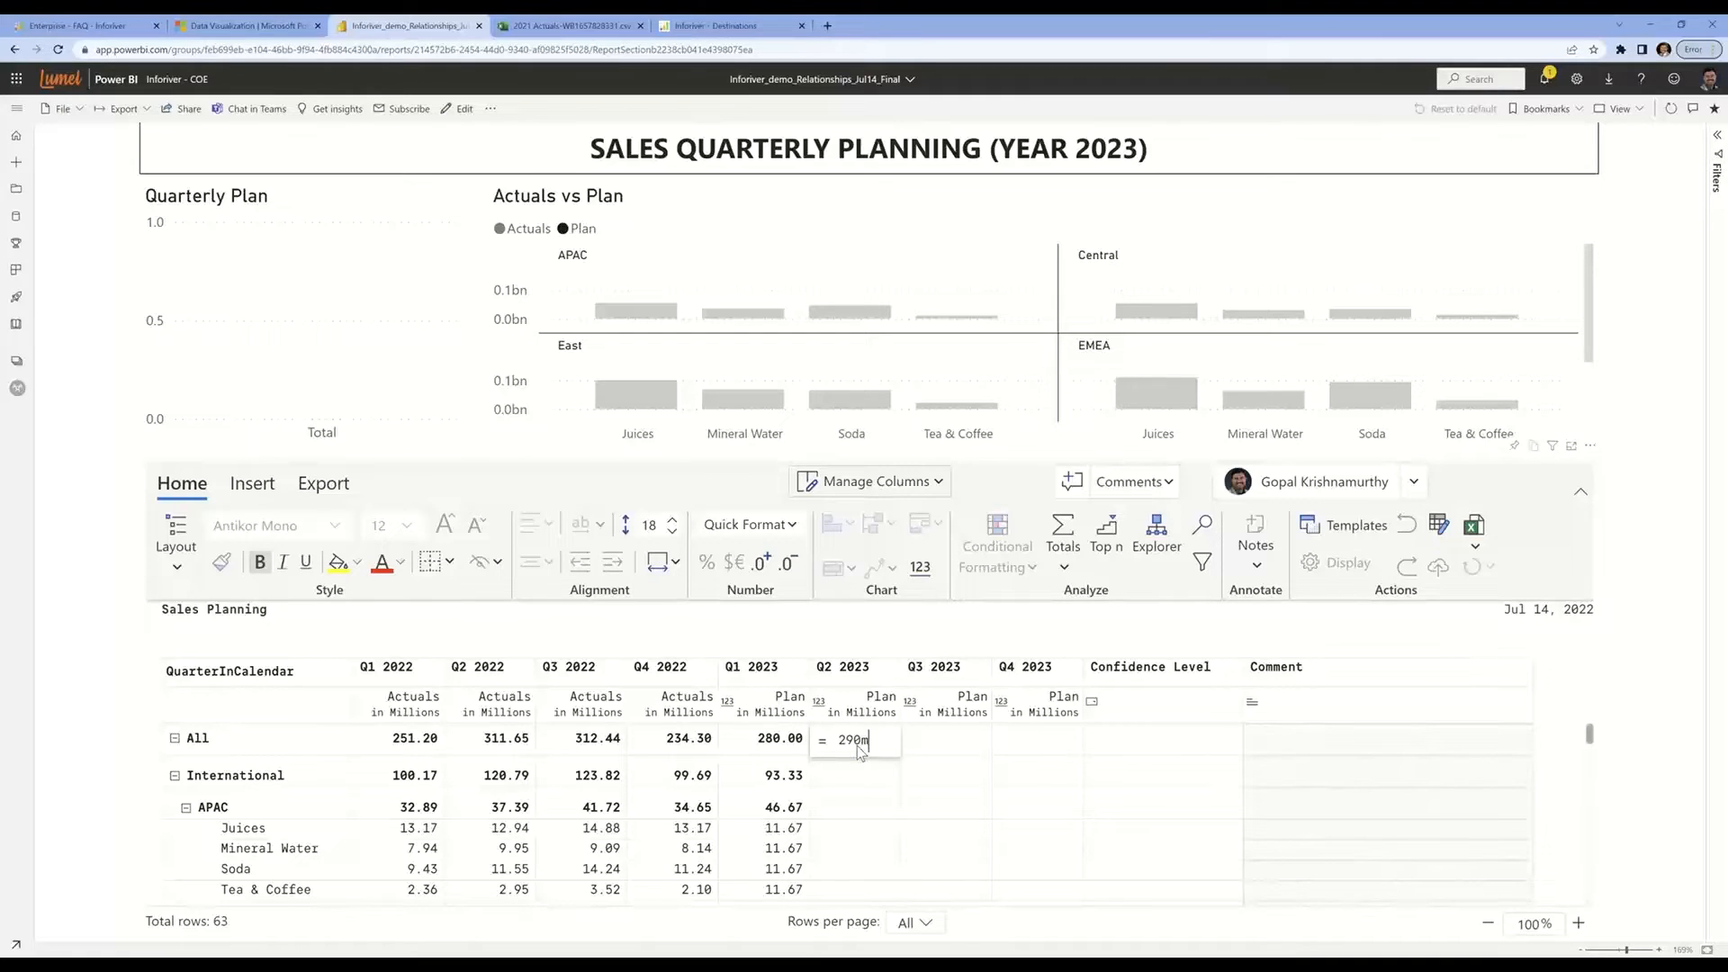
key(Return)
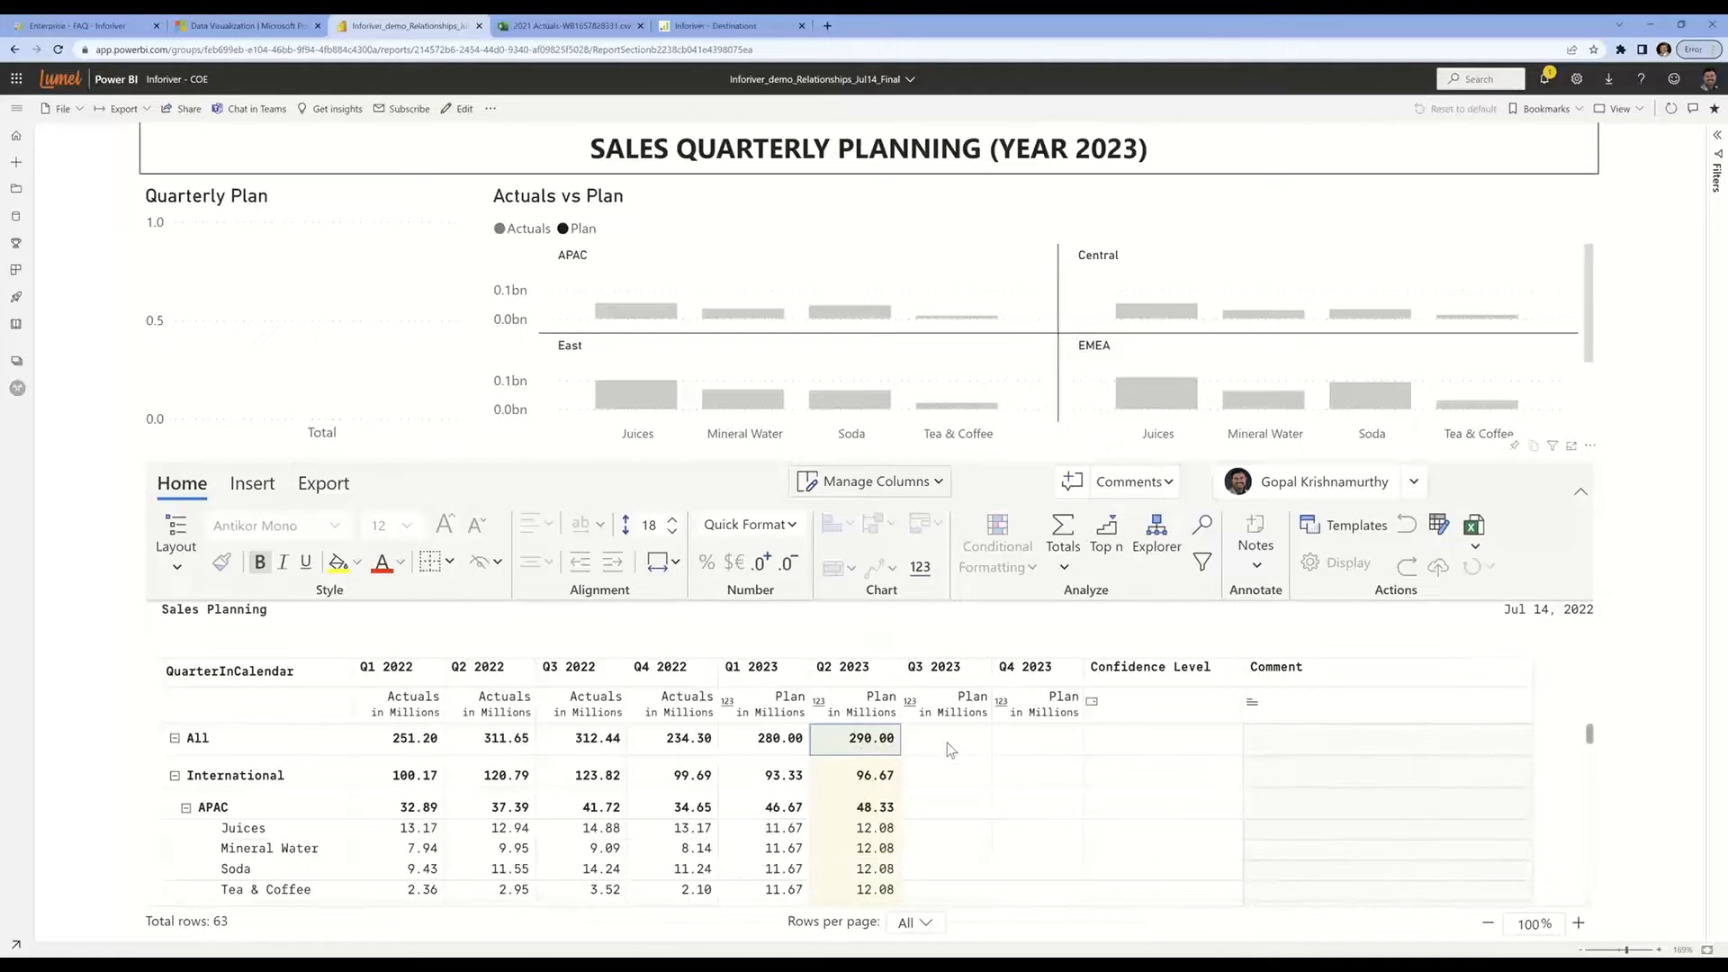
click(950, 746)
text(295m)
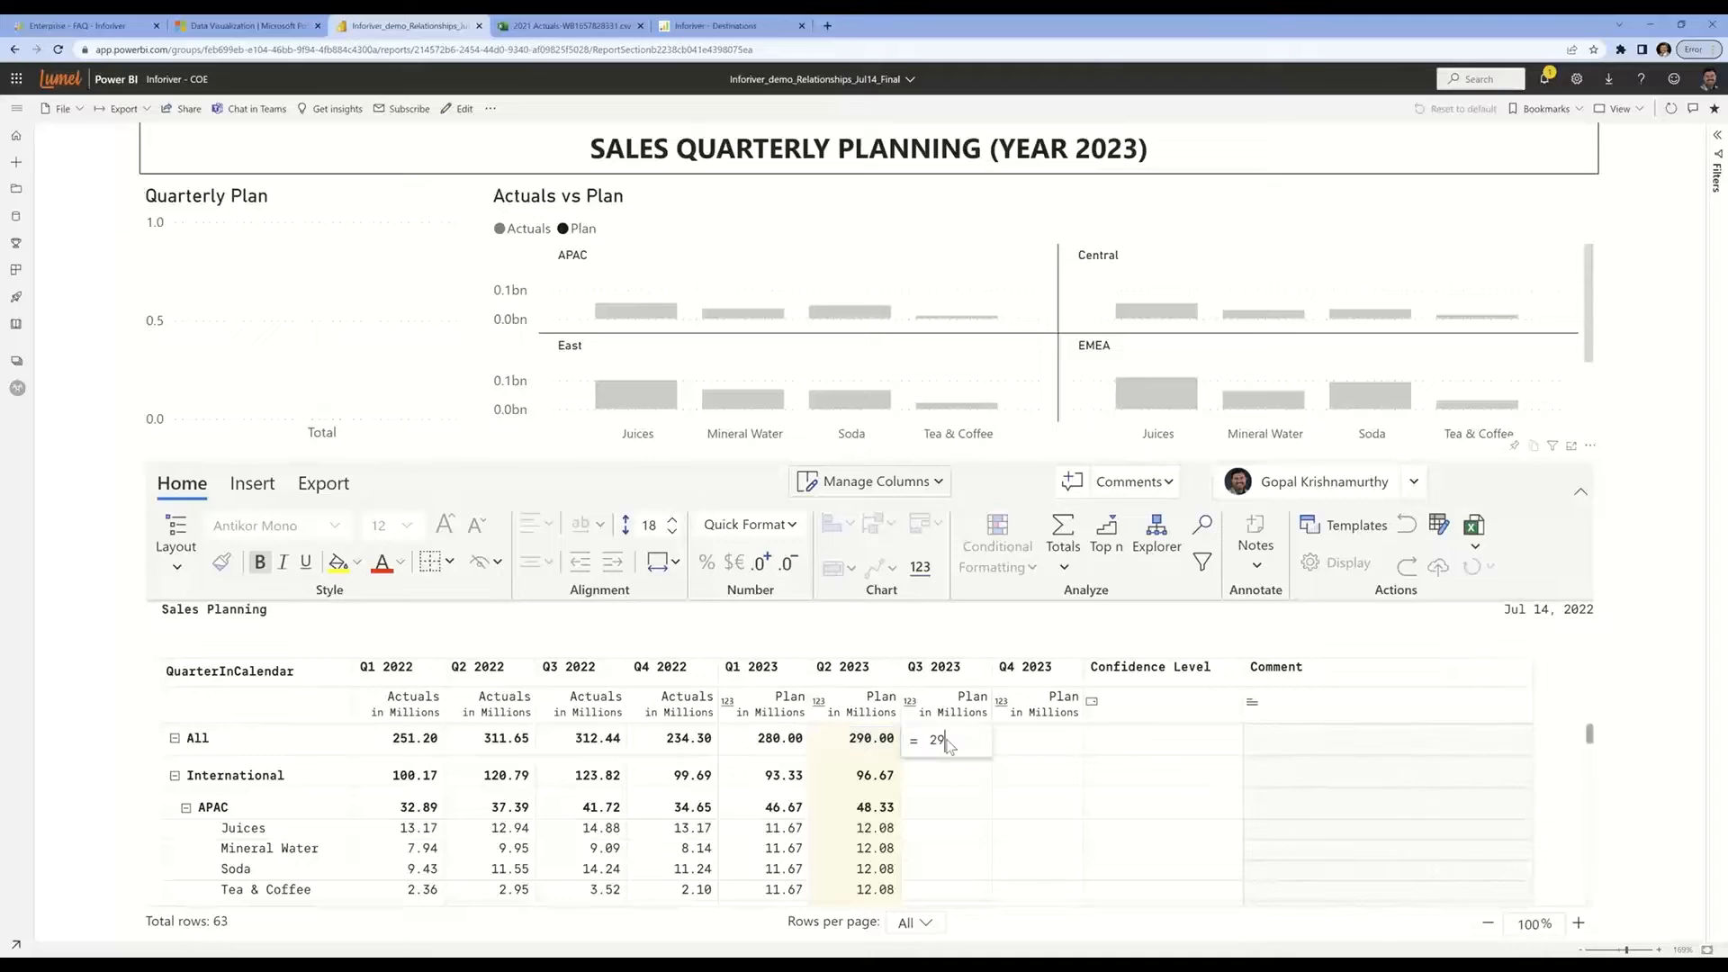
key(Return)
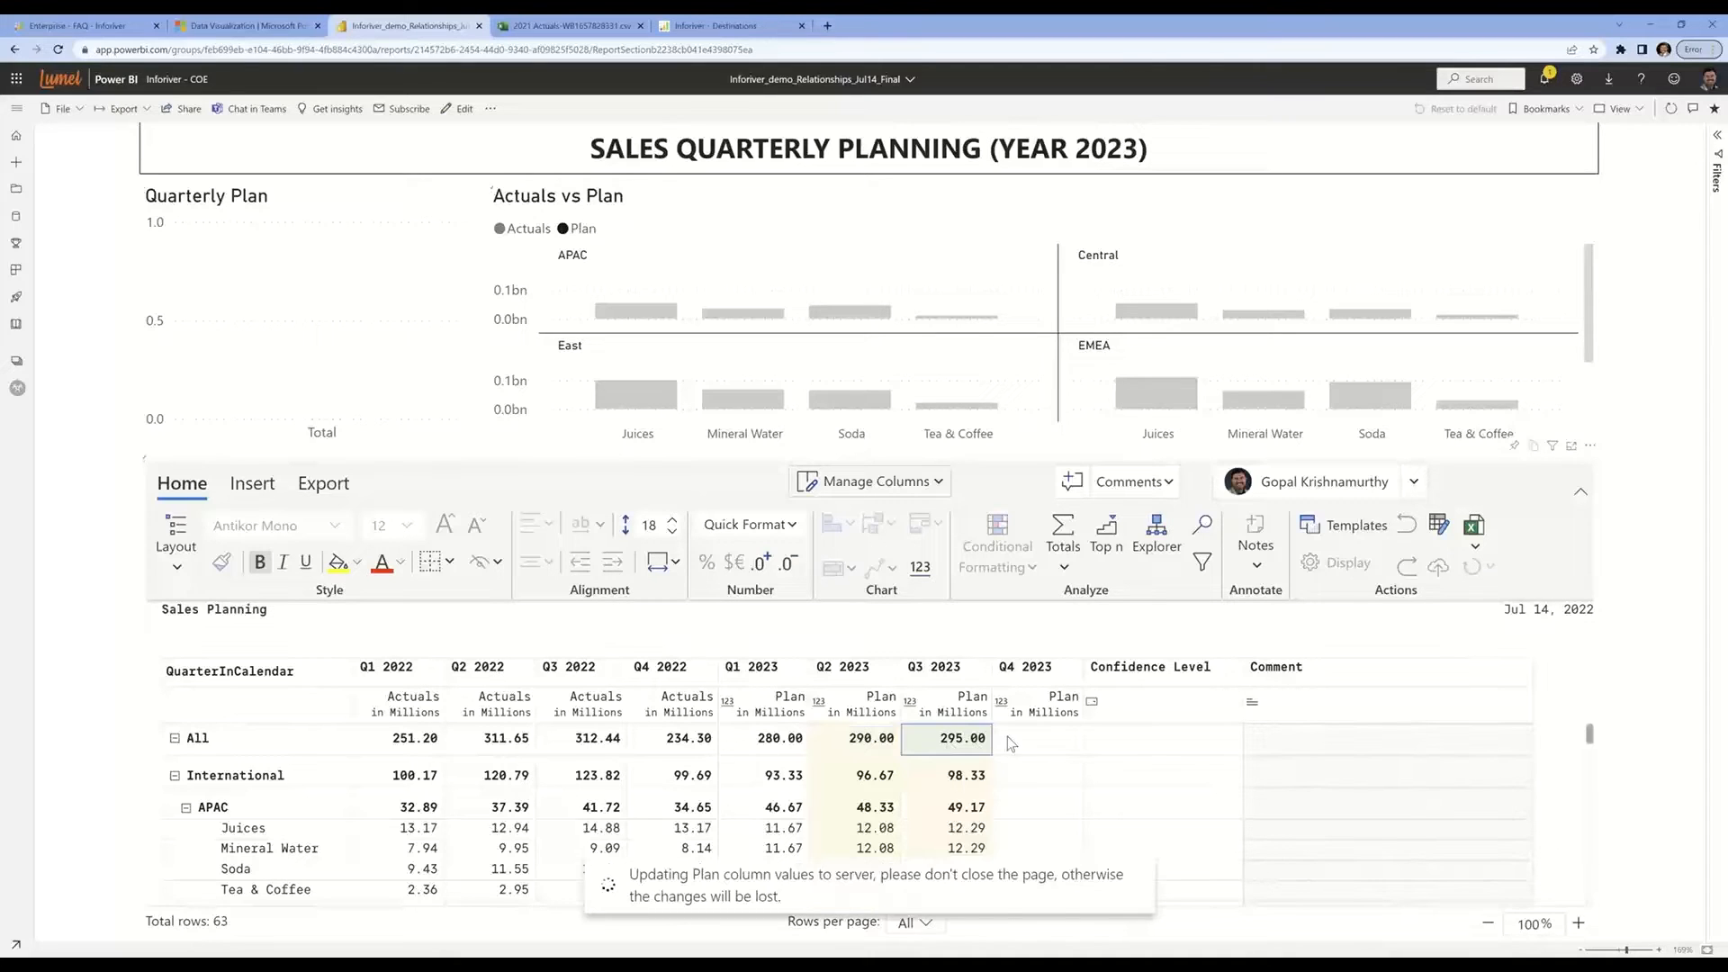
click(1008, 736)
text(30)
text(0m)
key(Return)
click(1153, 743)
click(1271, 750)
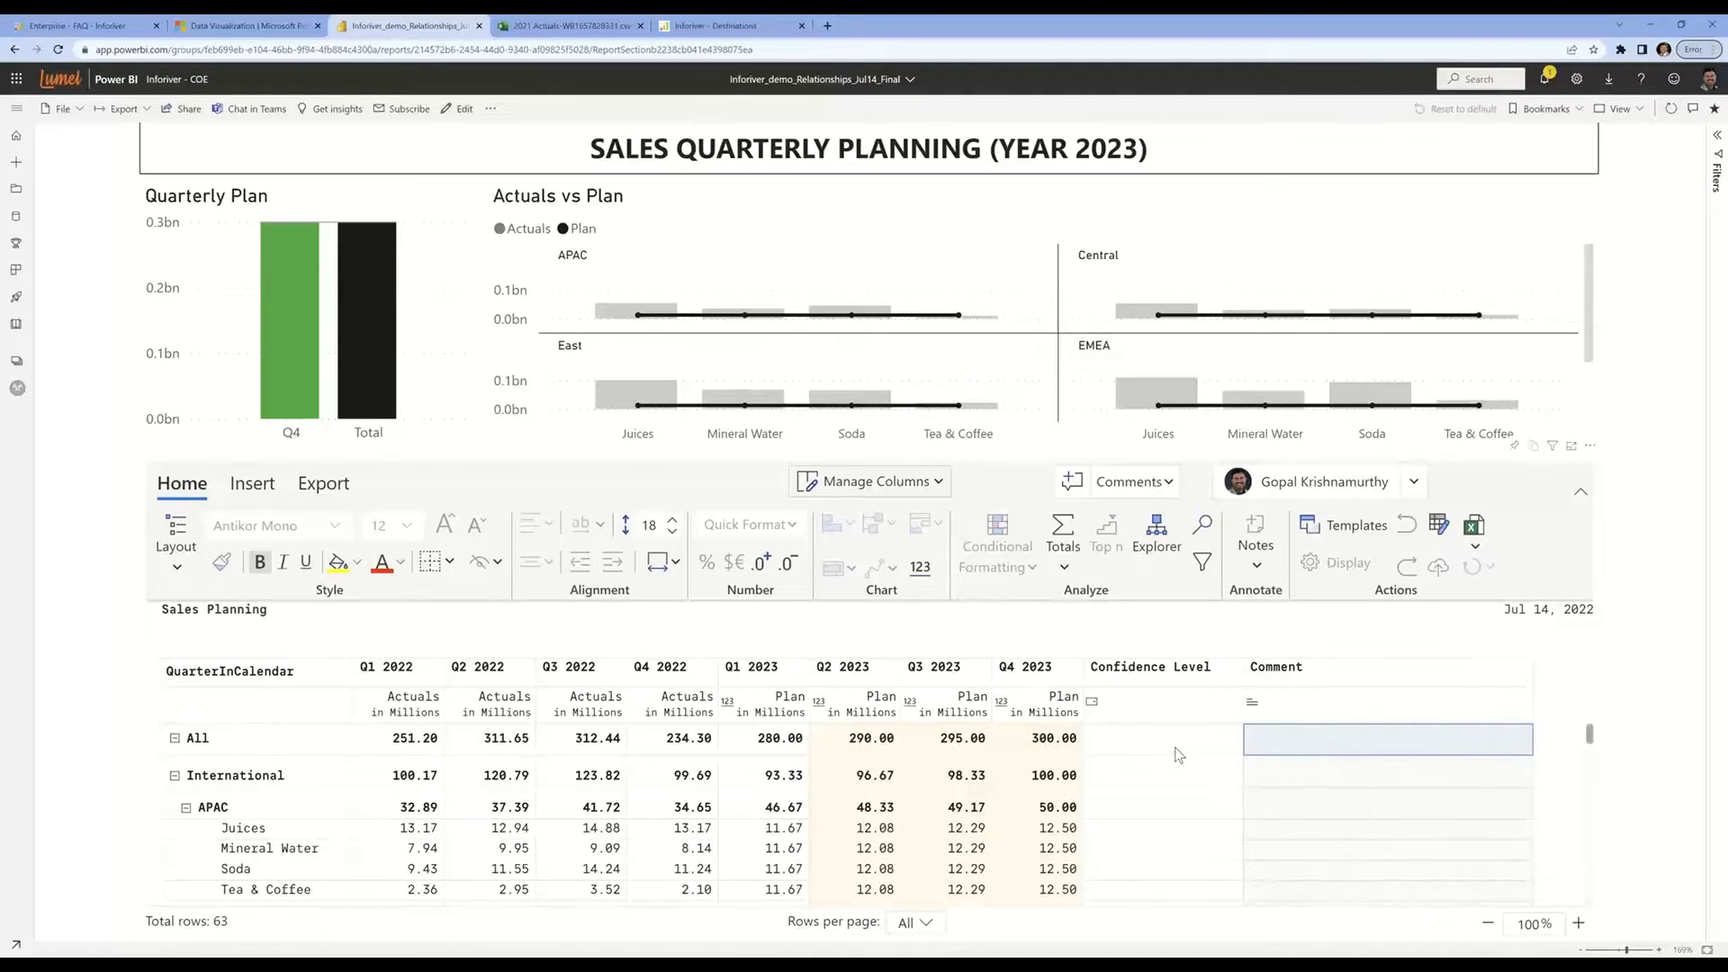
Check the planning matrix's export options, switch to the test user's Edge window and reload the same report to load the new plan values
click(326, 484)
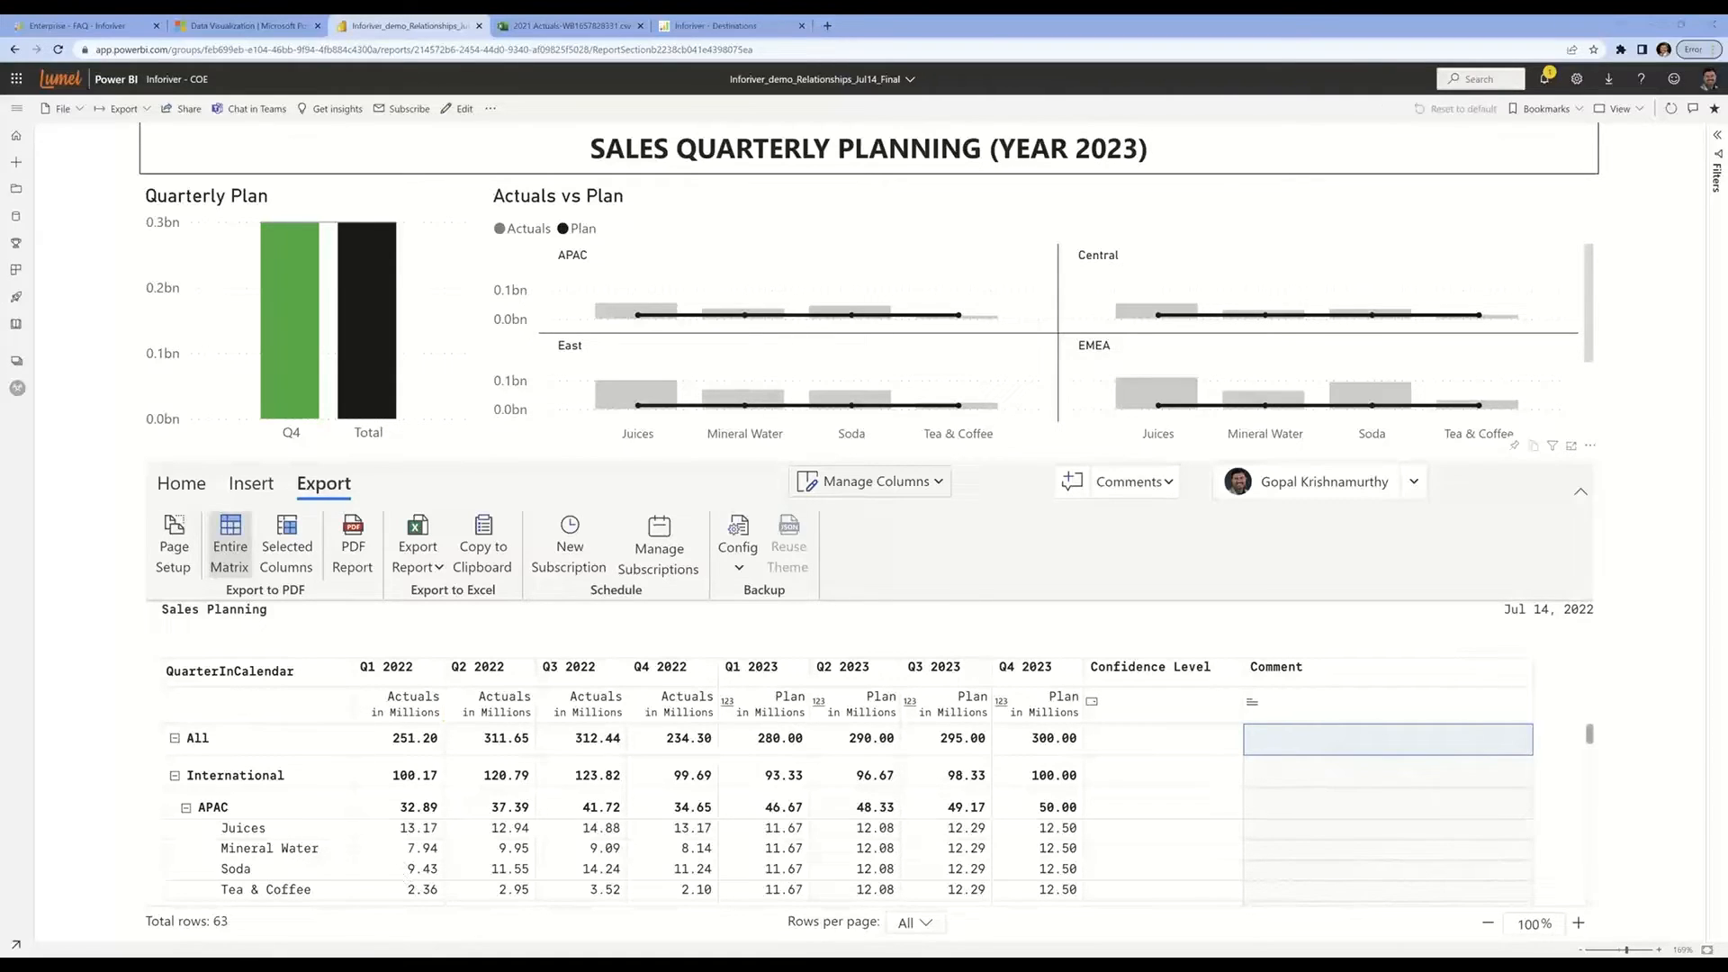
click(177, 938)
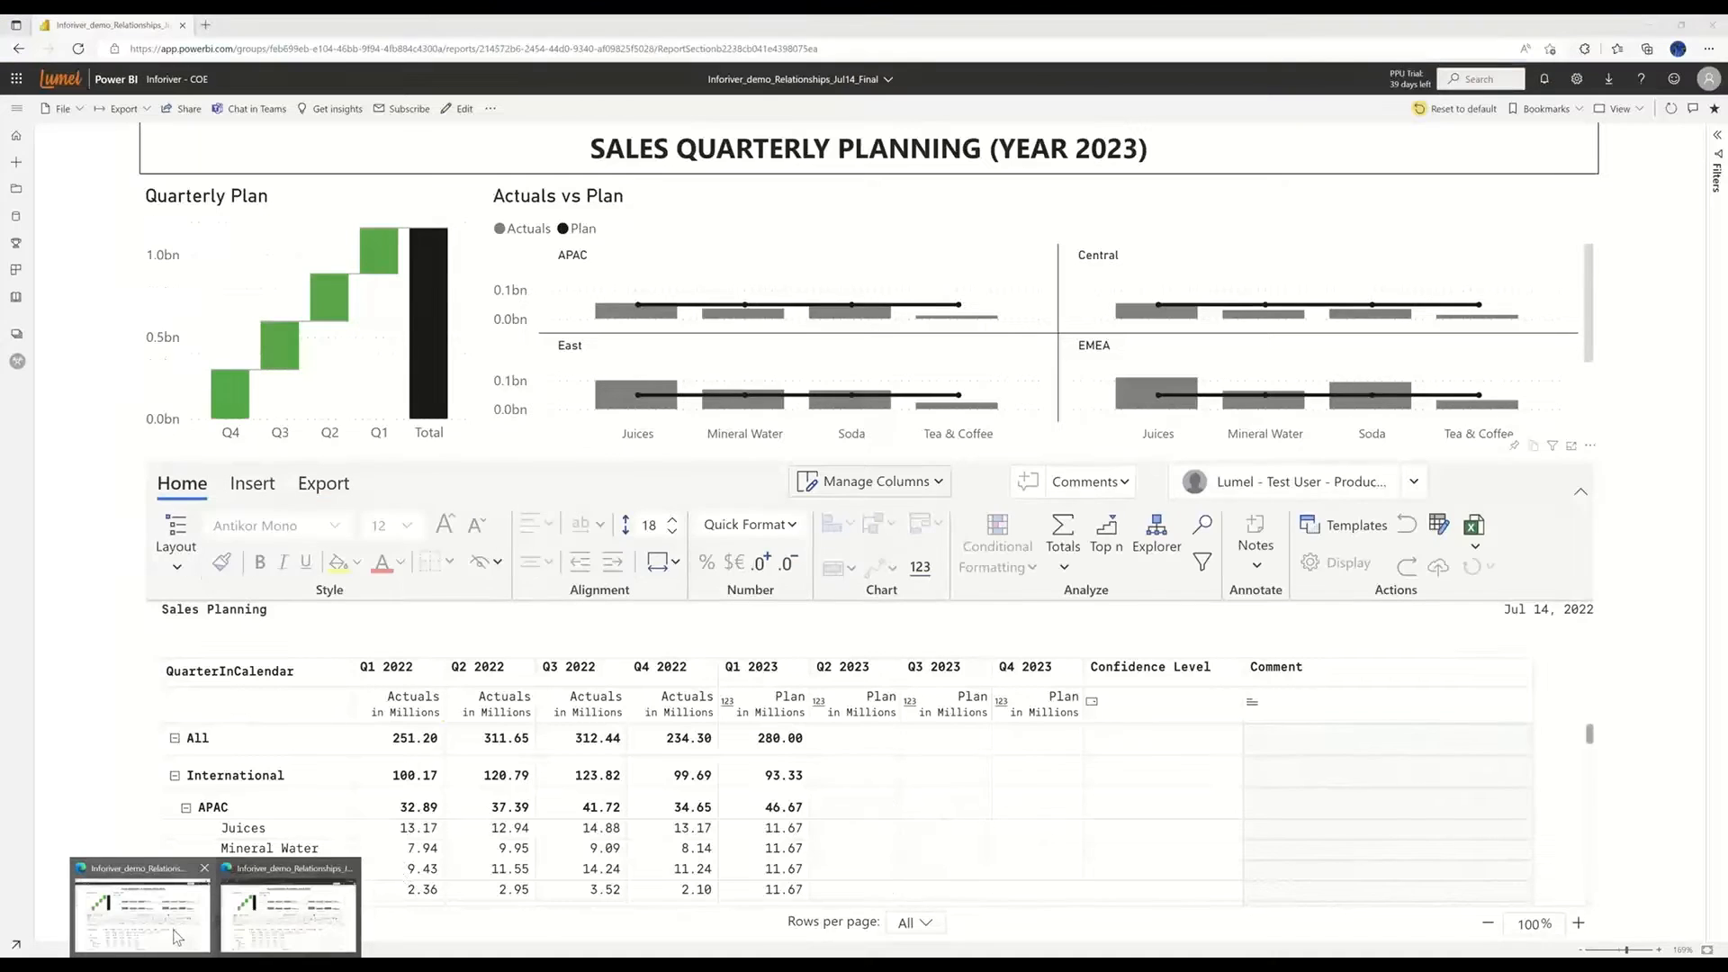
click(176, 938)
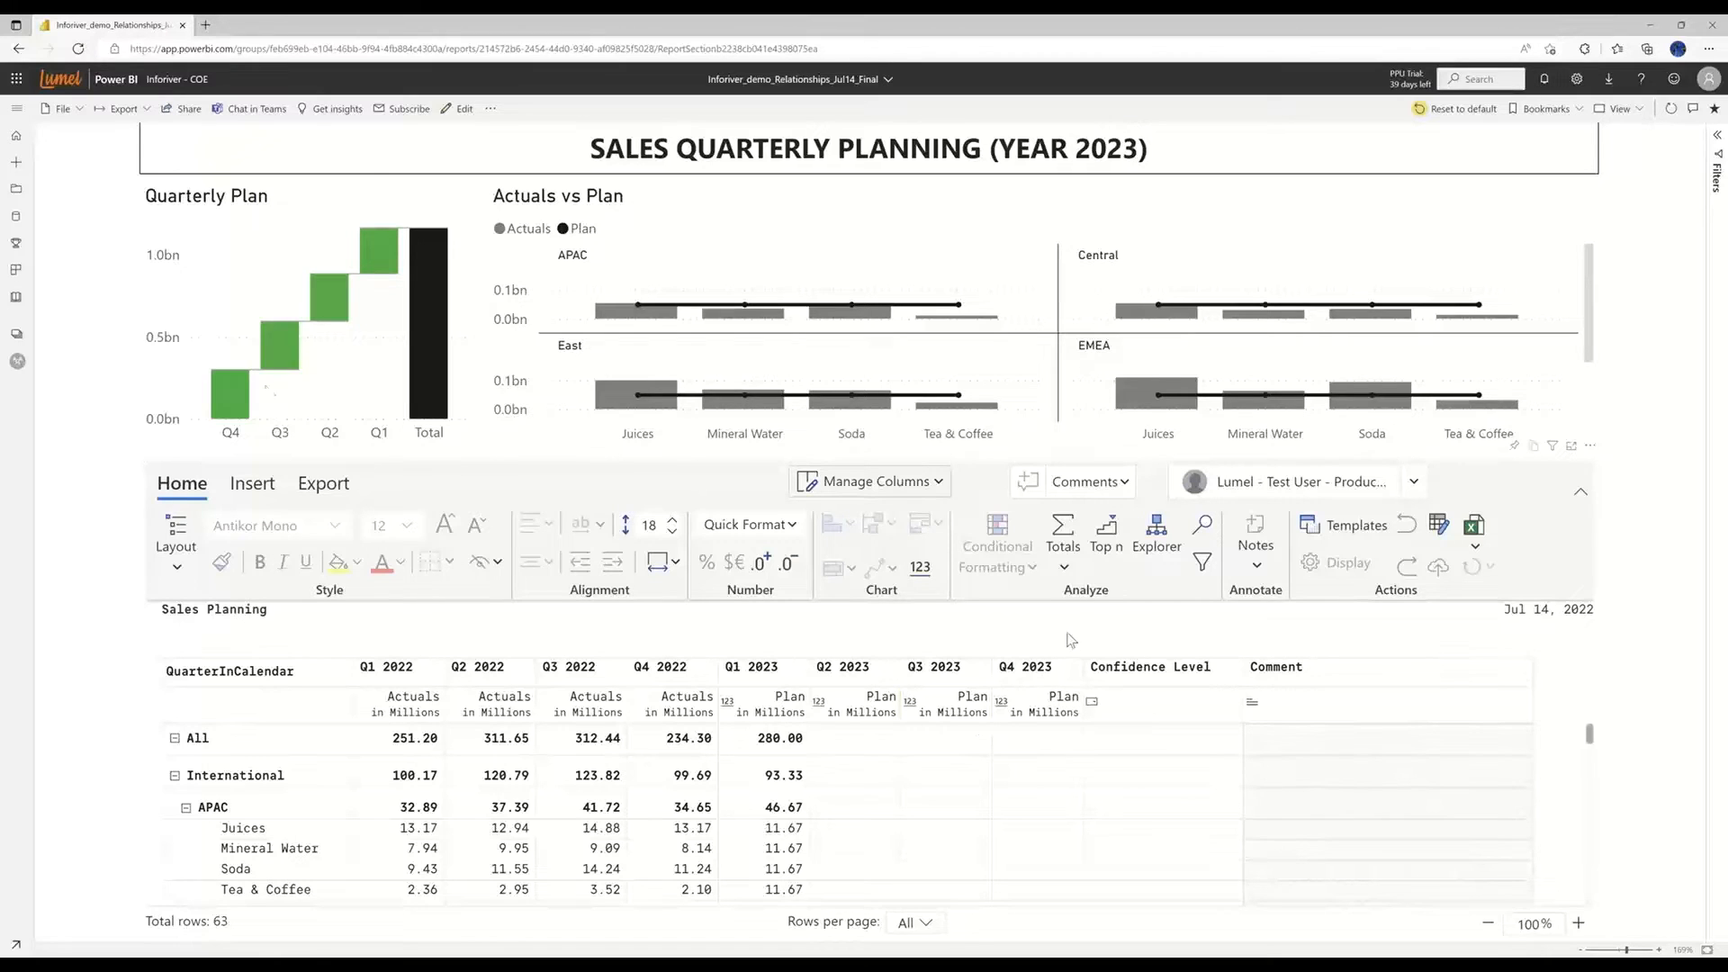
click(78, 49)
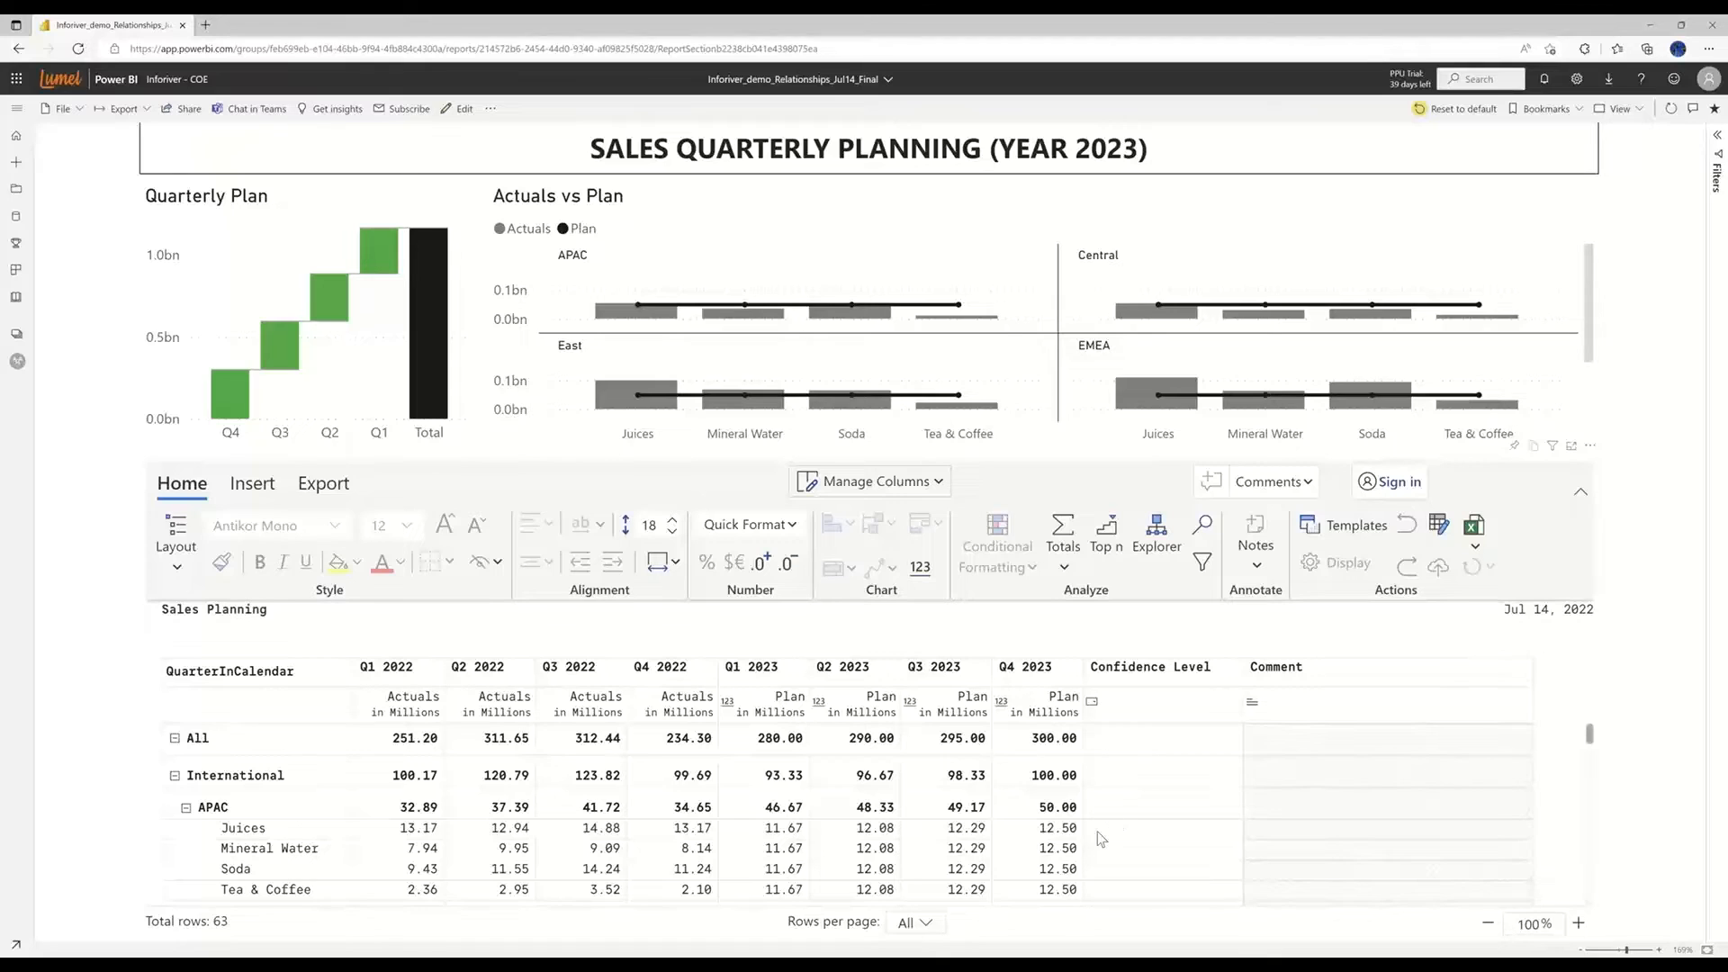
Start an Inforiver sign-in from the APAC Juices Q2 2023 Plan cell, using the test user account already signed in
click(878, 837)
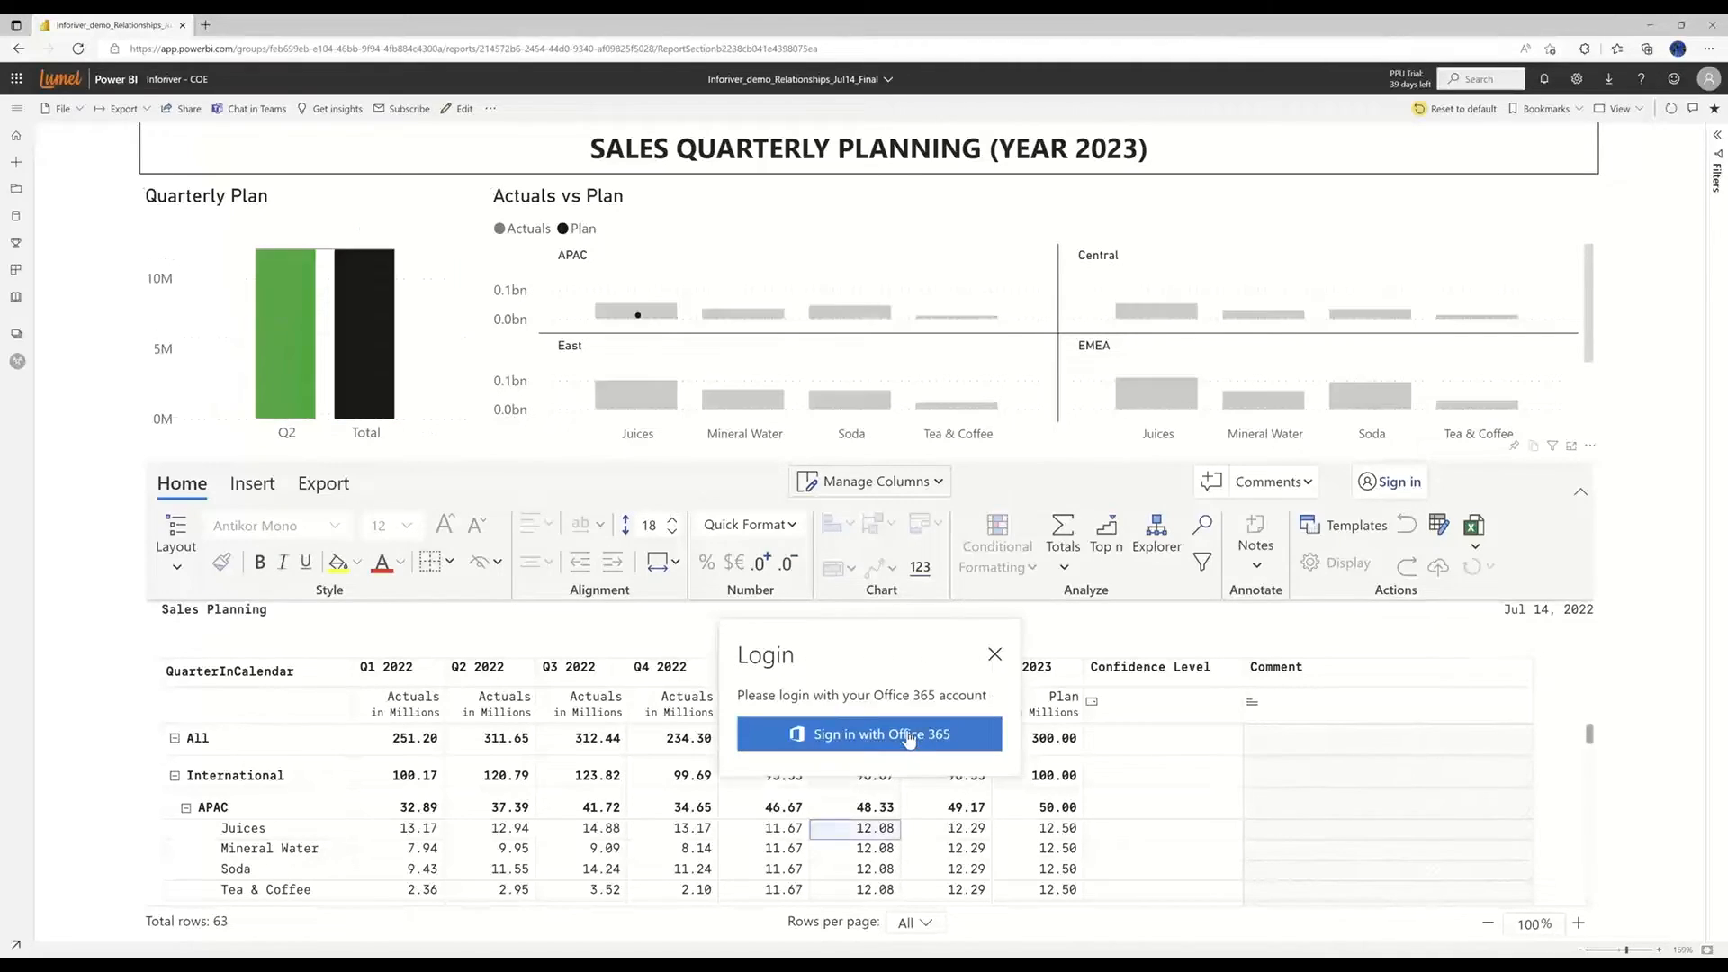
click(880, 733)
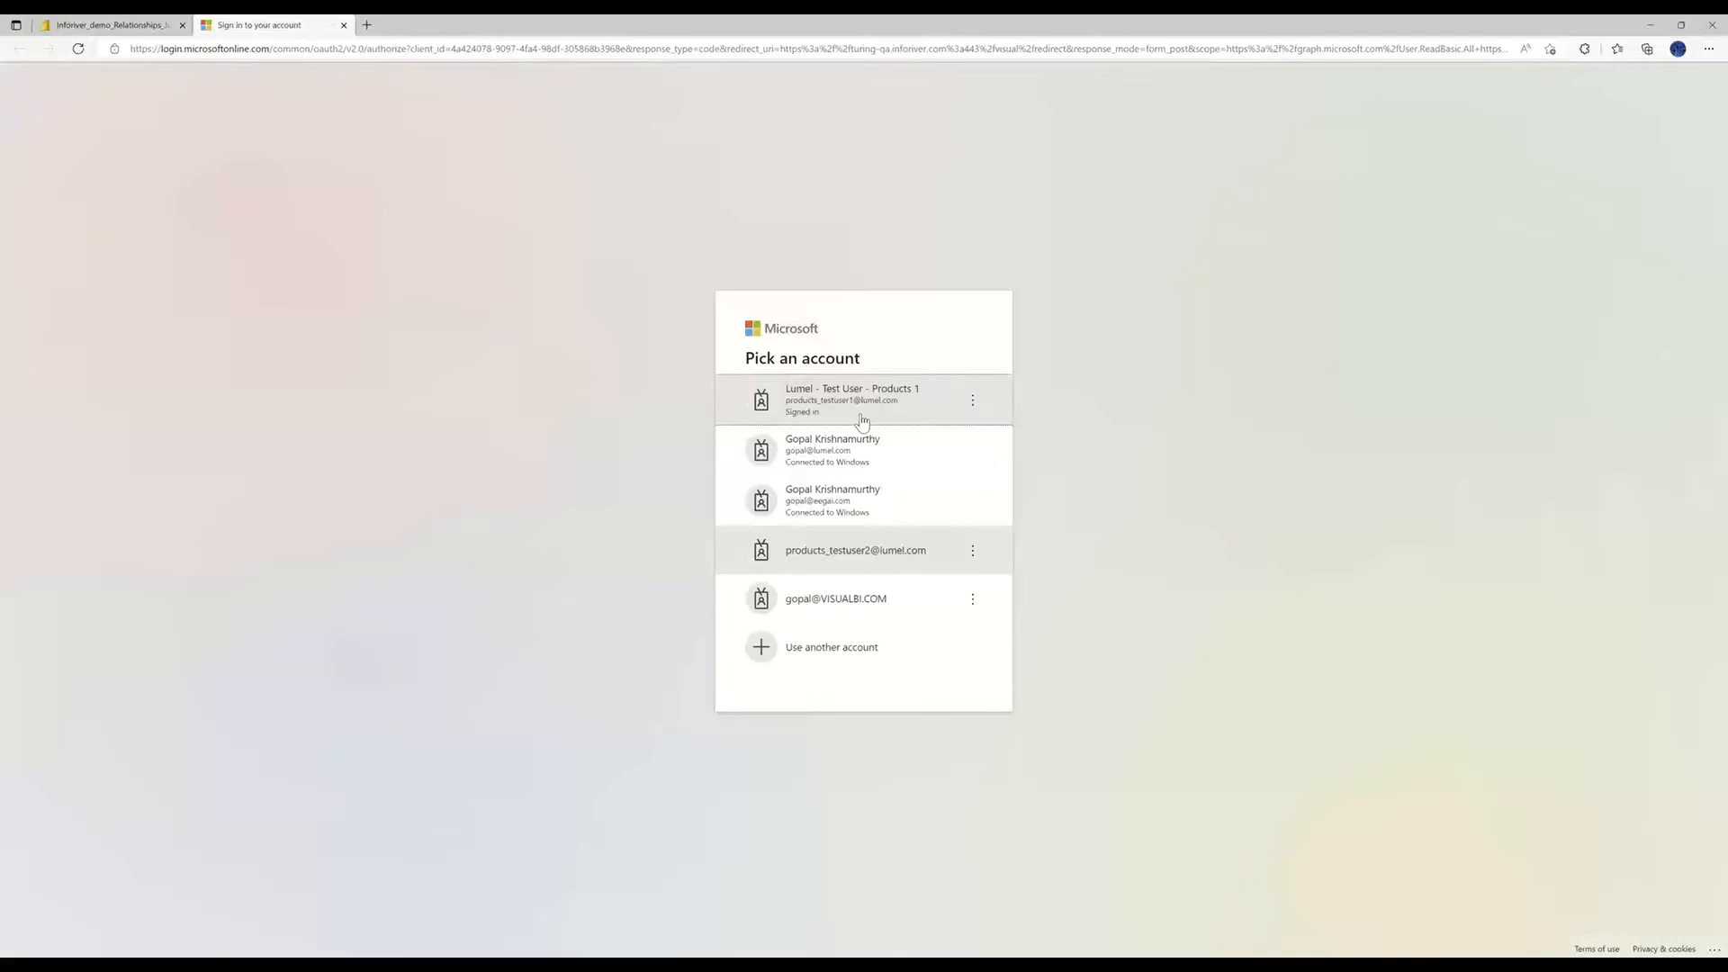
click(862, 420)
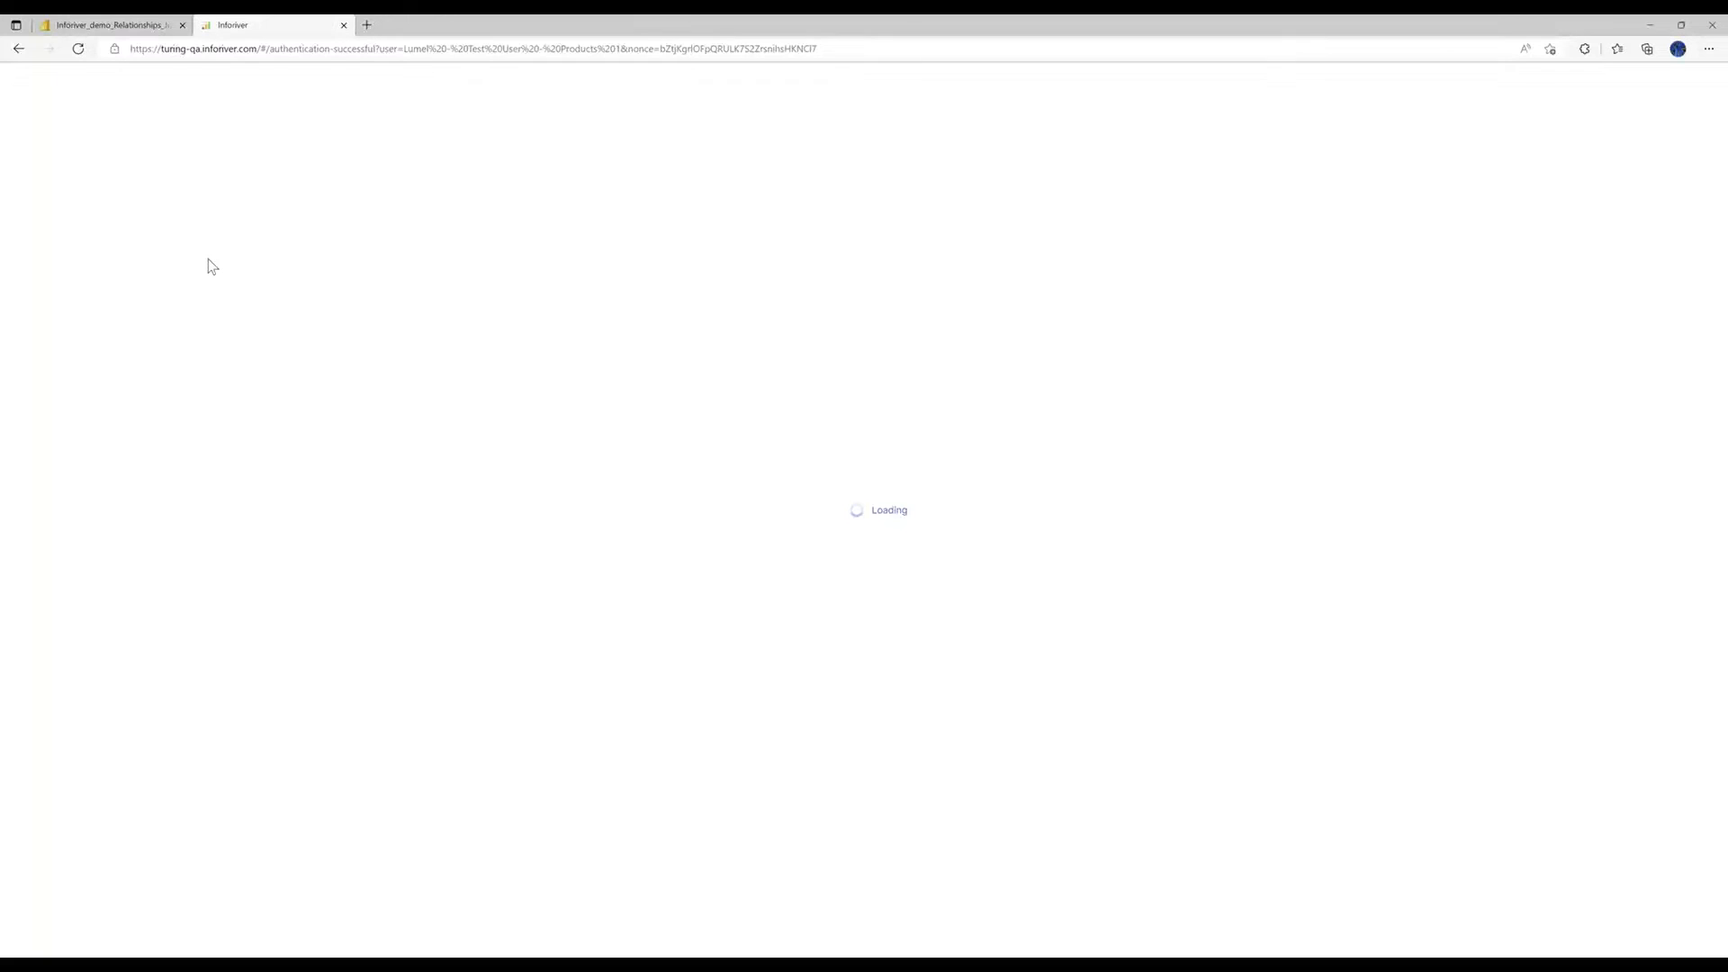
Return to the report after the sign-in and set the APAC Juices Q2 2023 Plan to 50m
click(91, 27)
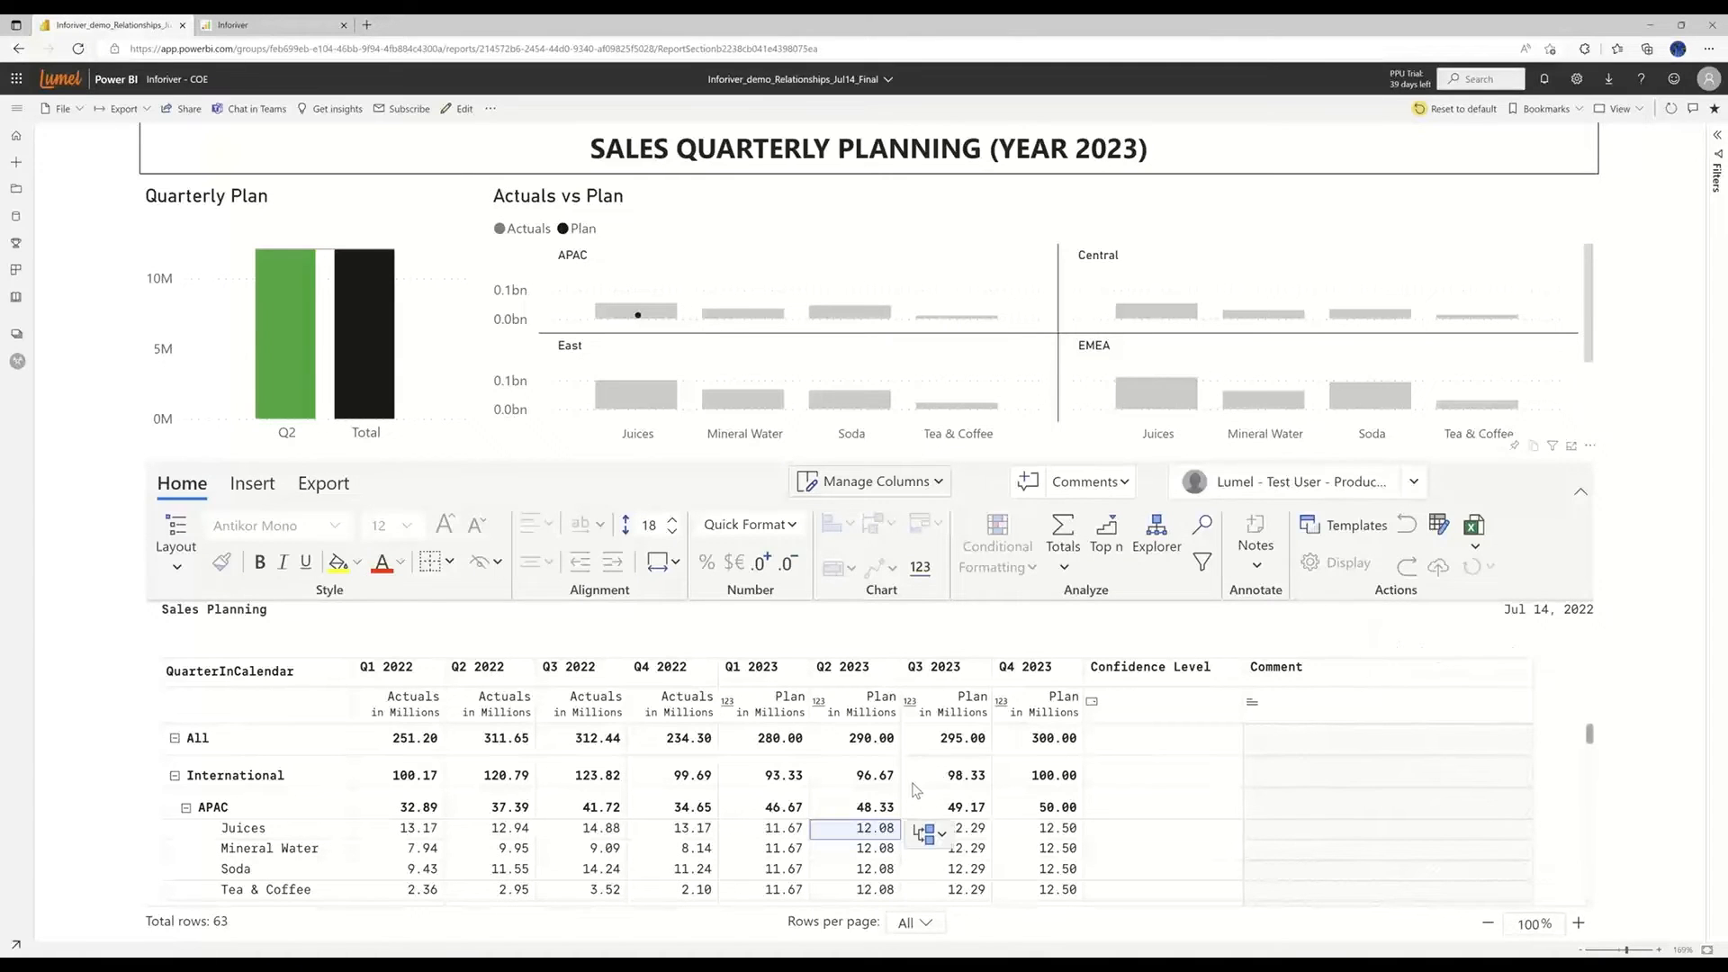
text(50)
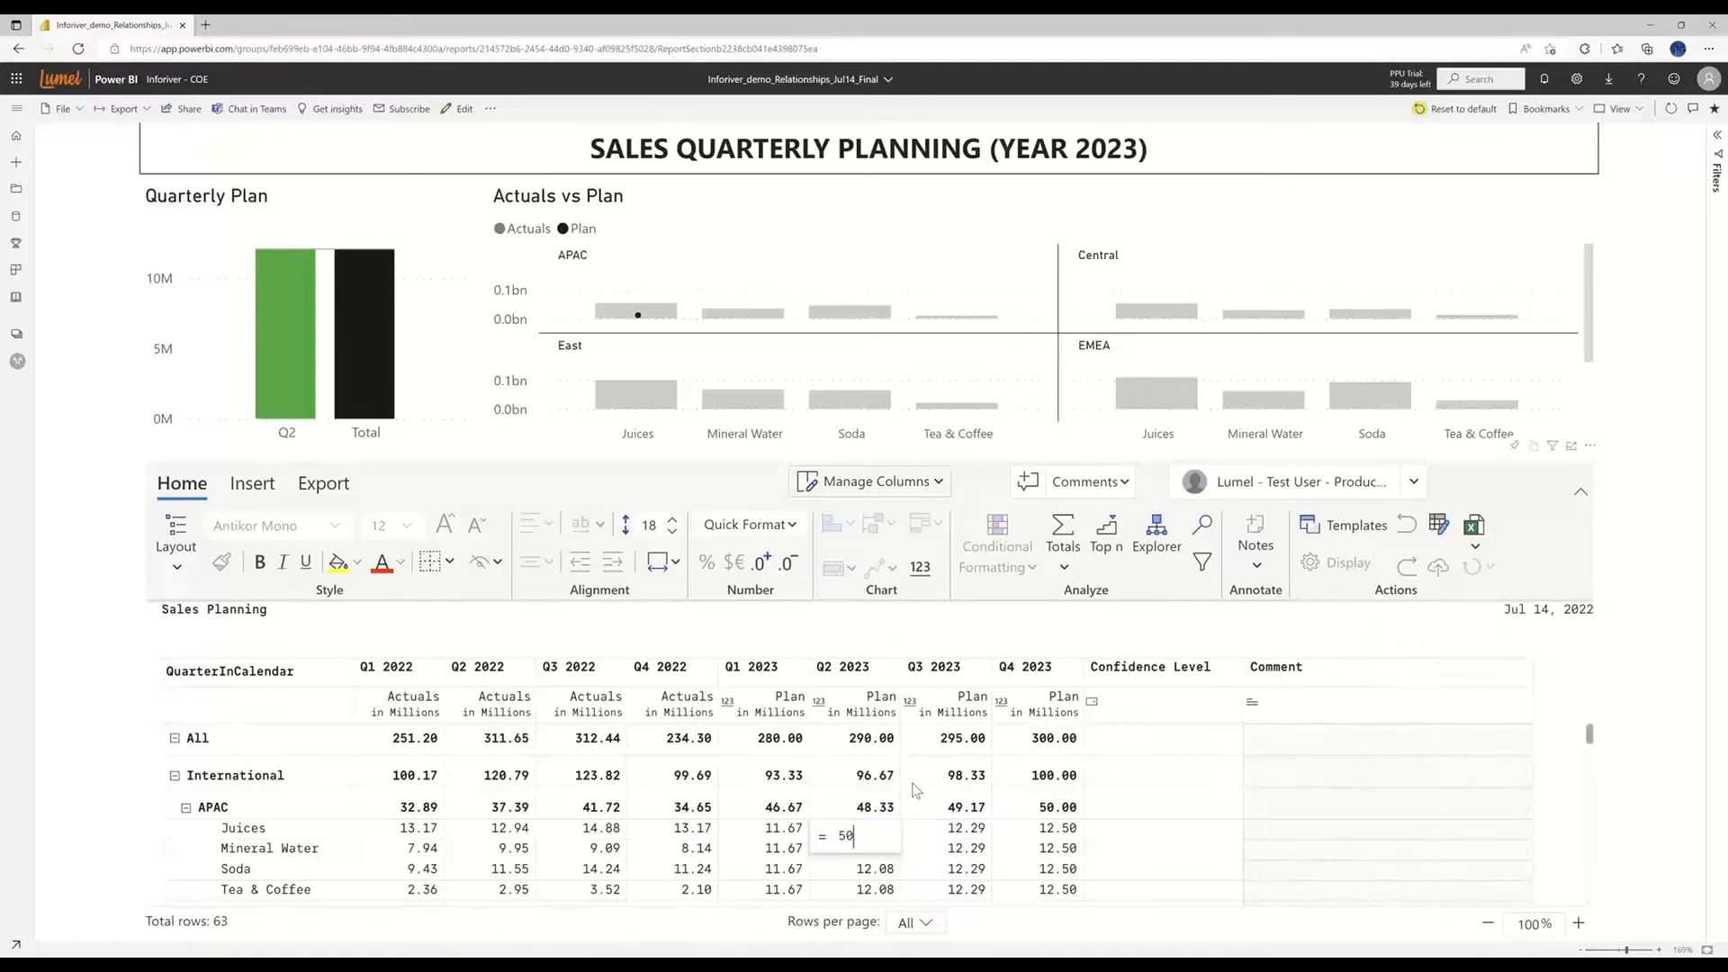
text(m)
key(Return)
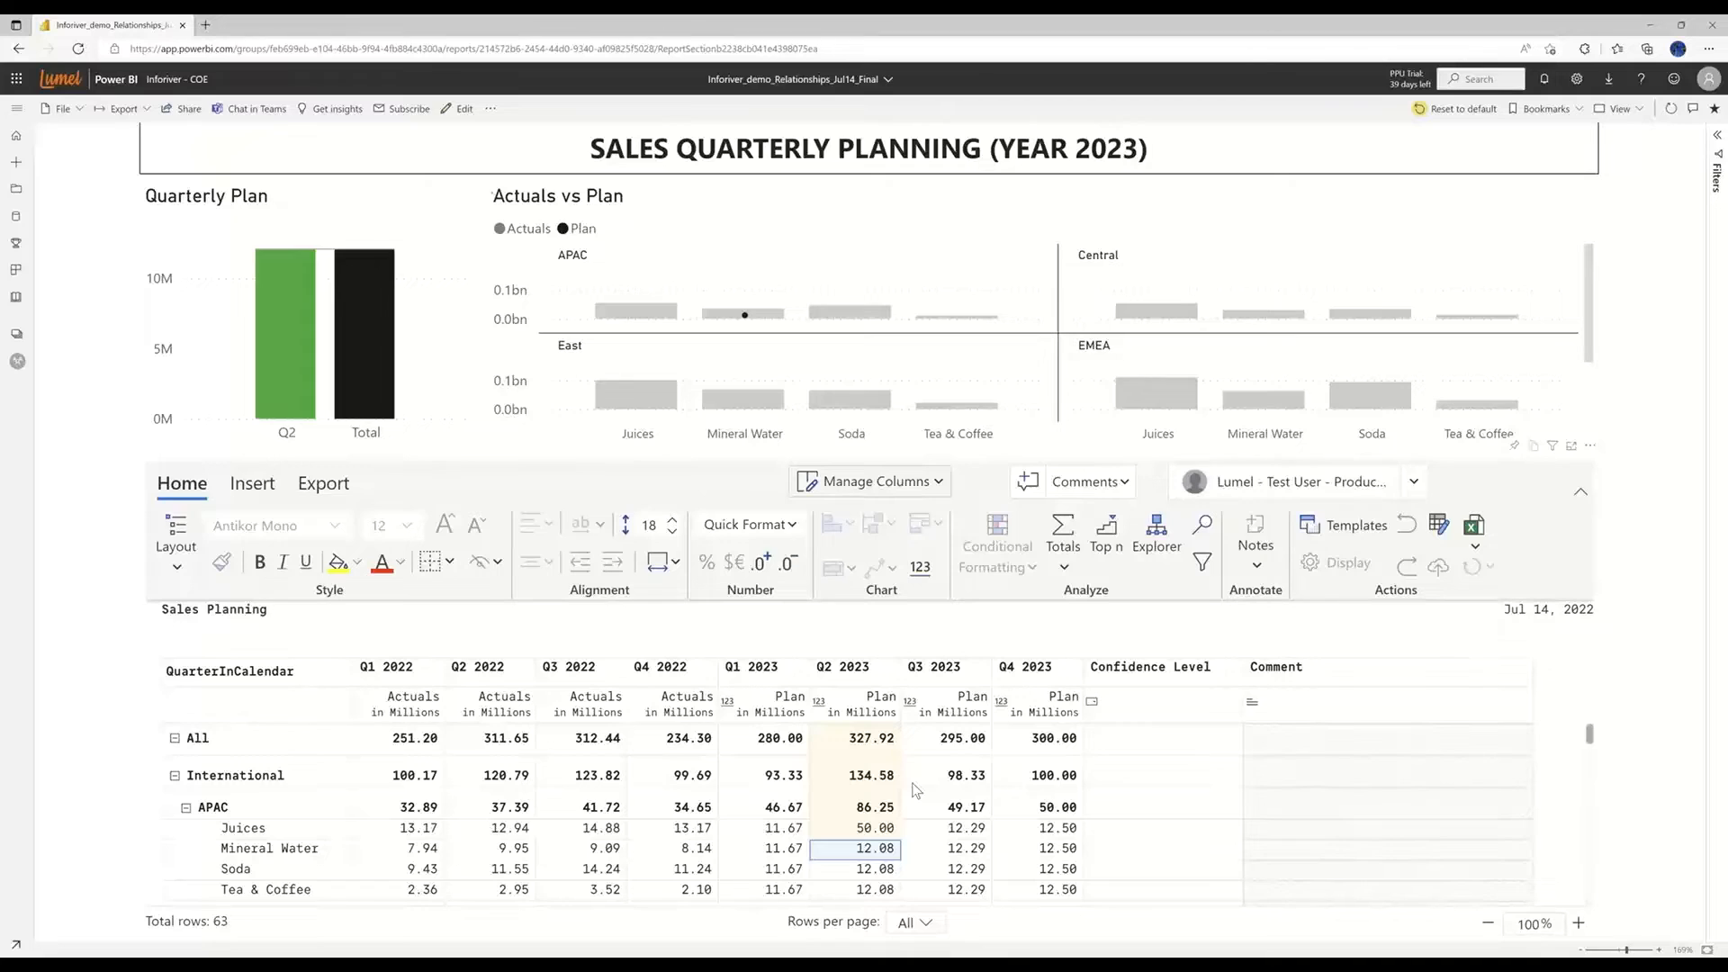
Set the Confidence Level to High for APAC Juices and Low for APAC Mineral Water
click(1159, 828)
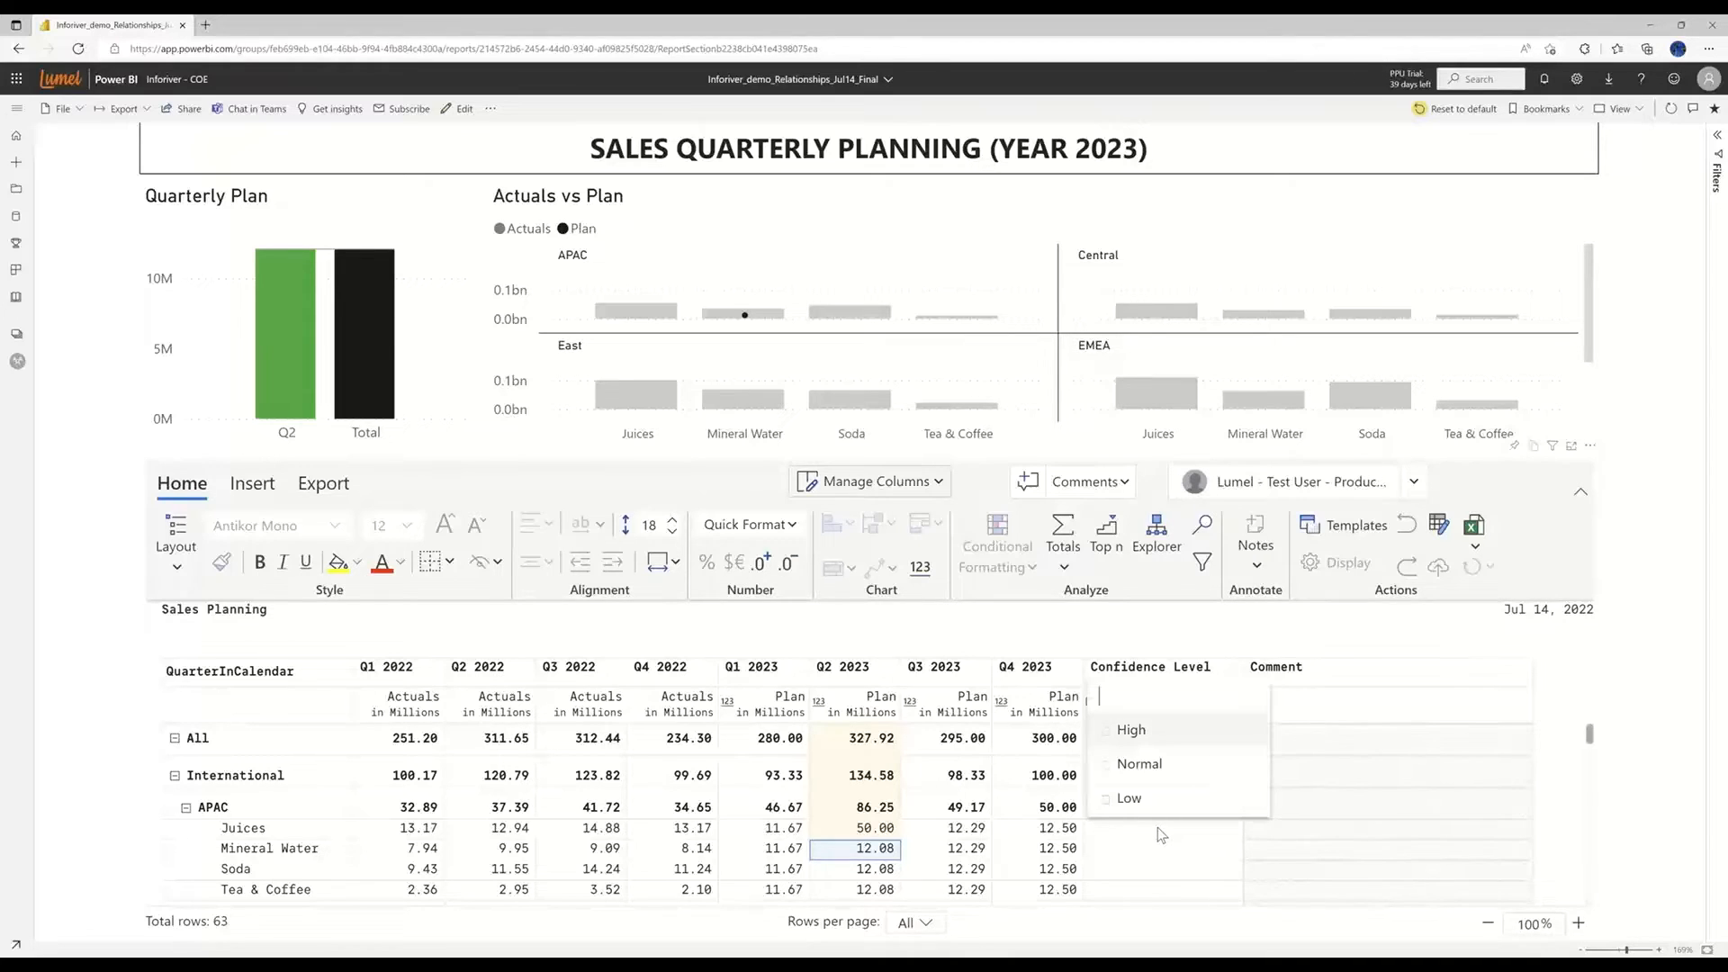
click(1147, 737)
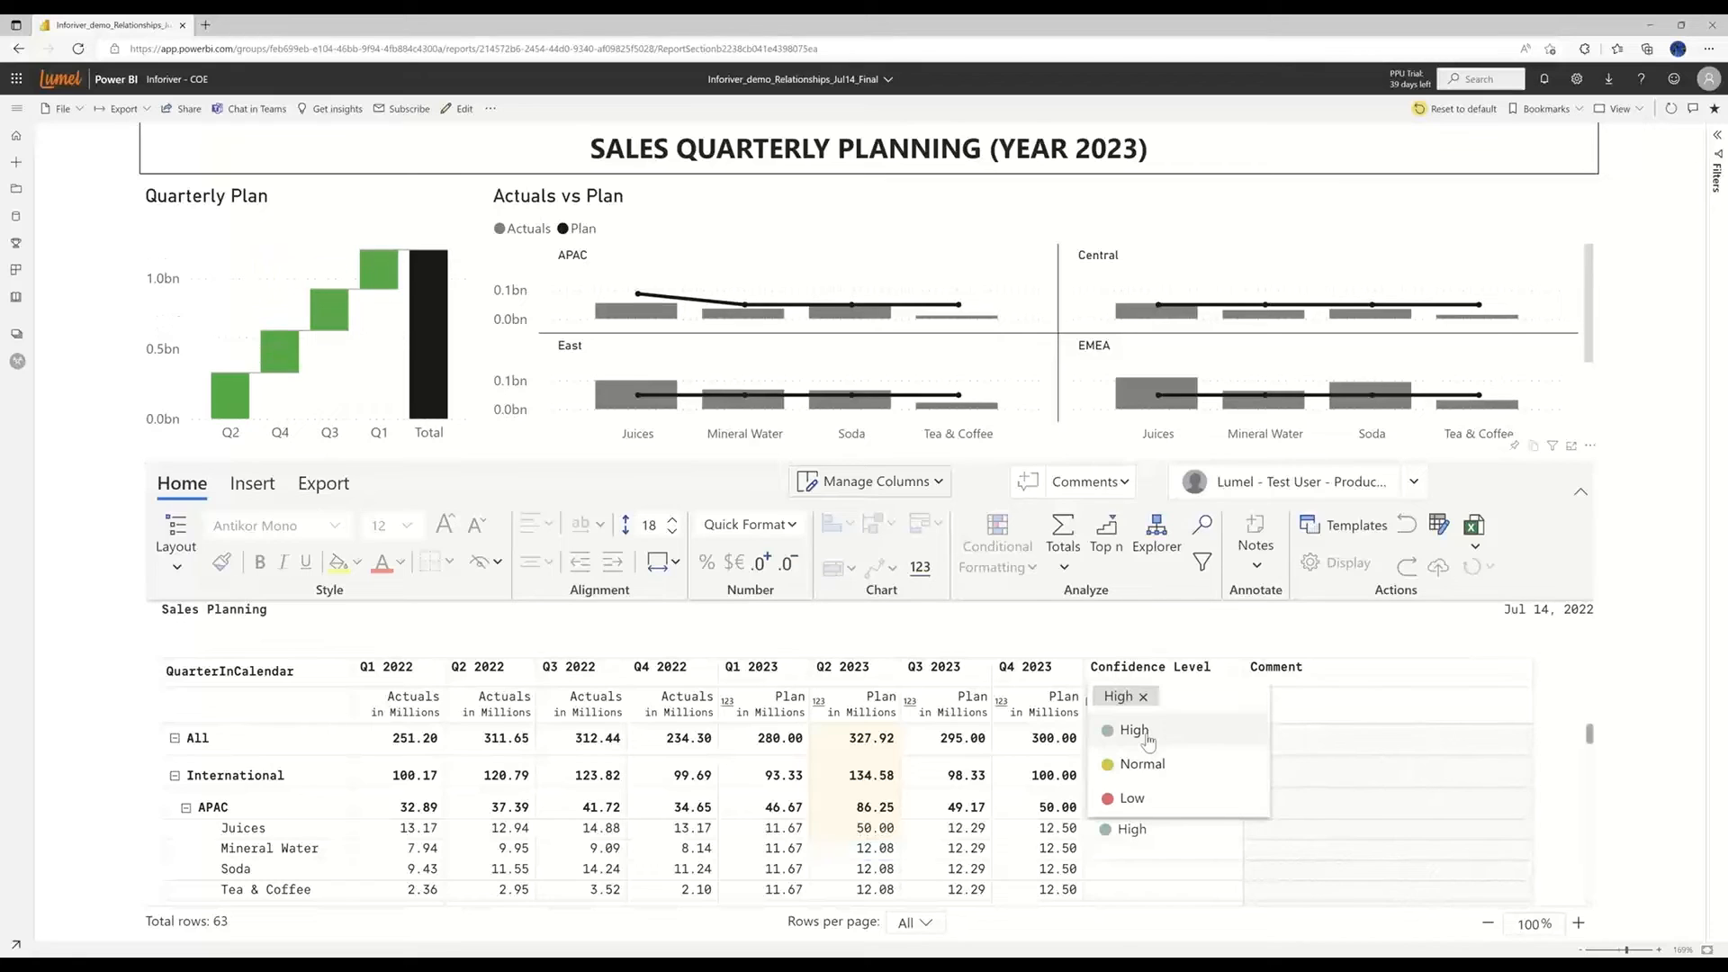
click(1186, 832)
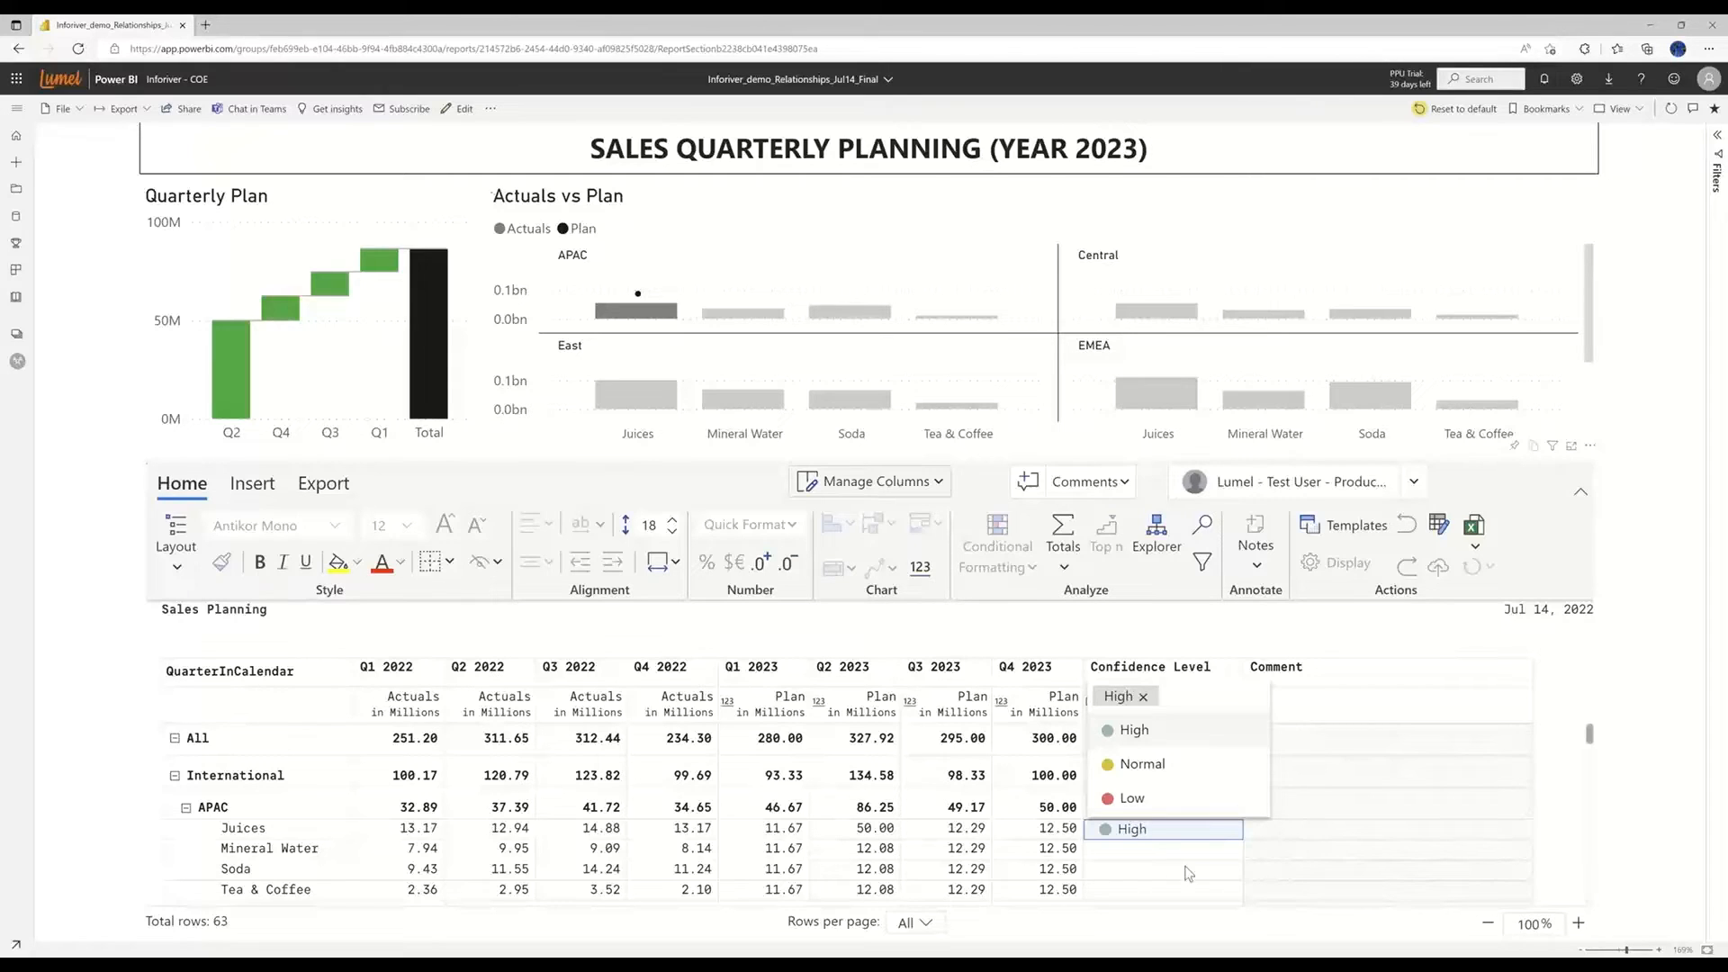
click(1136, 855)
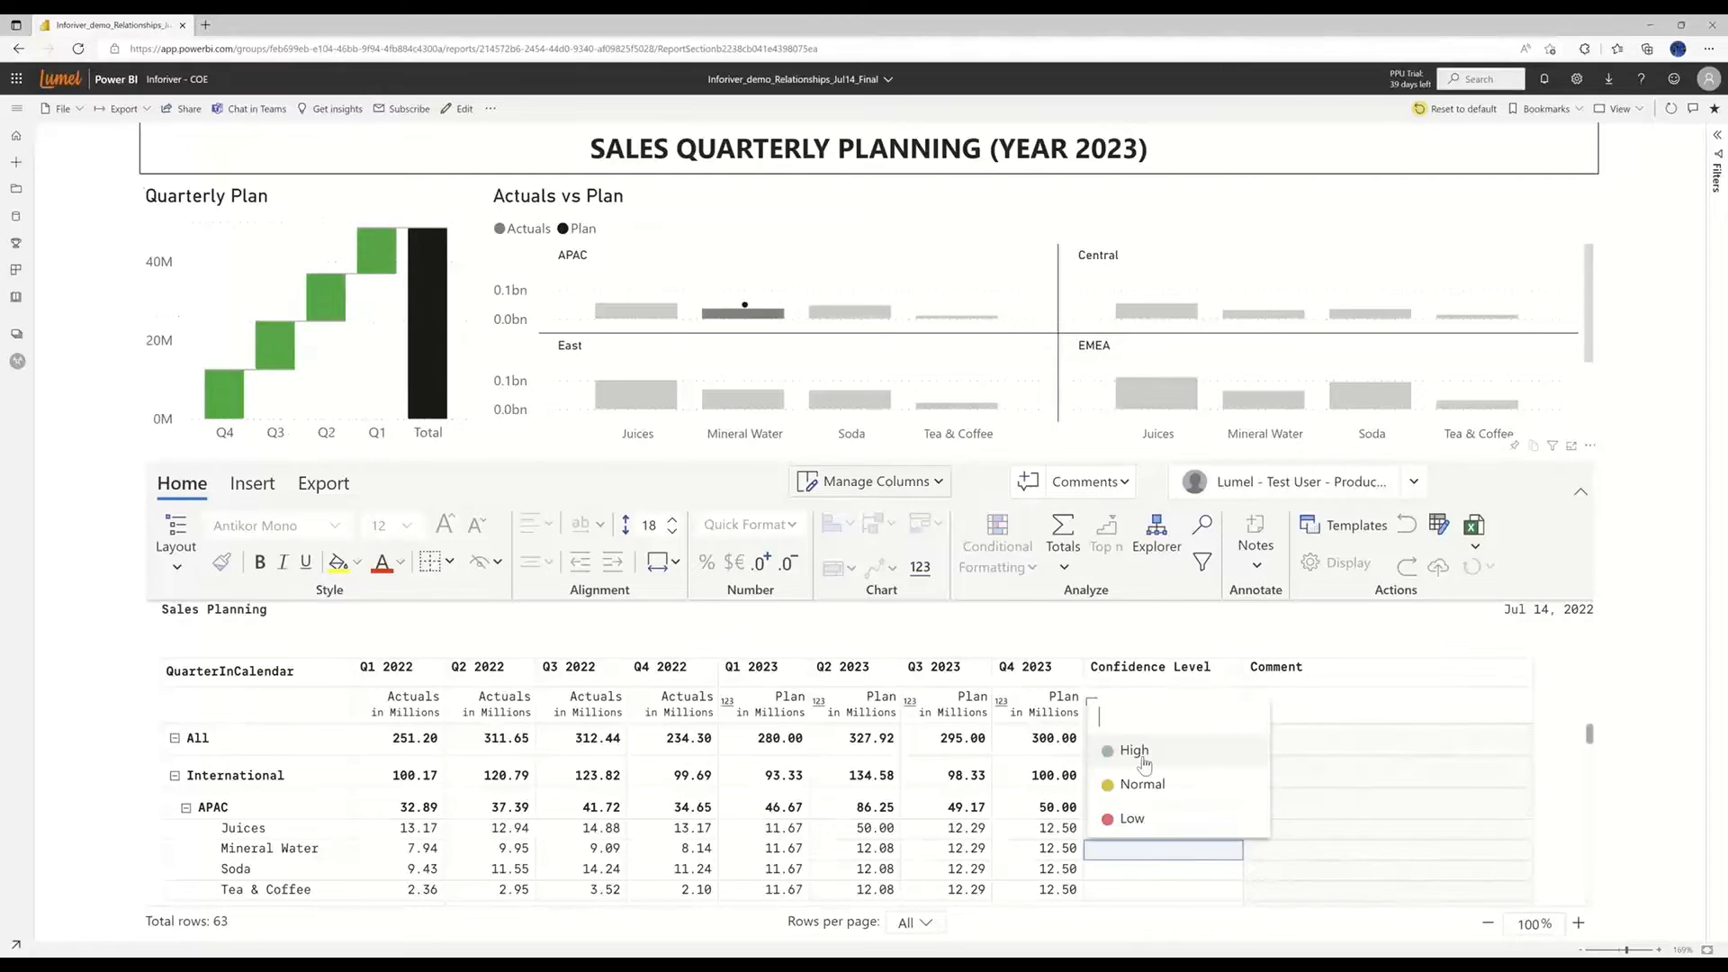
click(1132, 819)
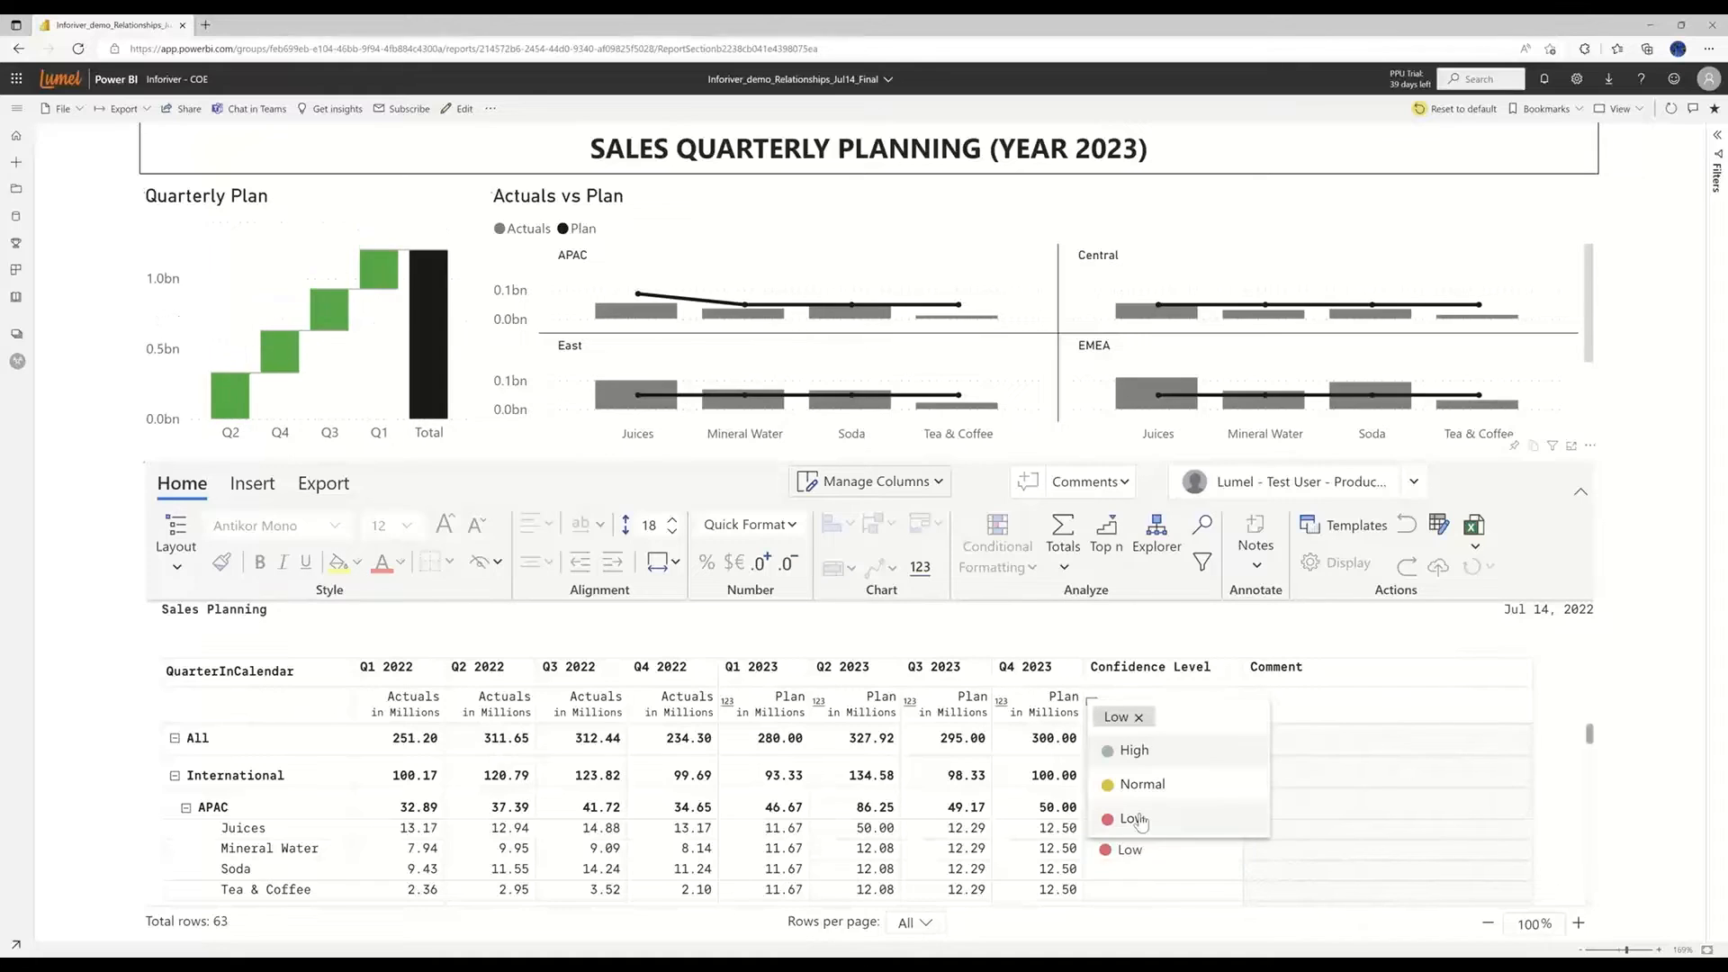
click(1181, 871)
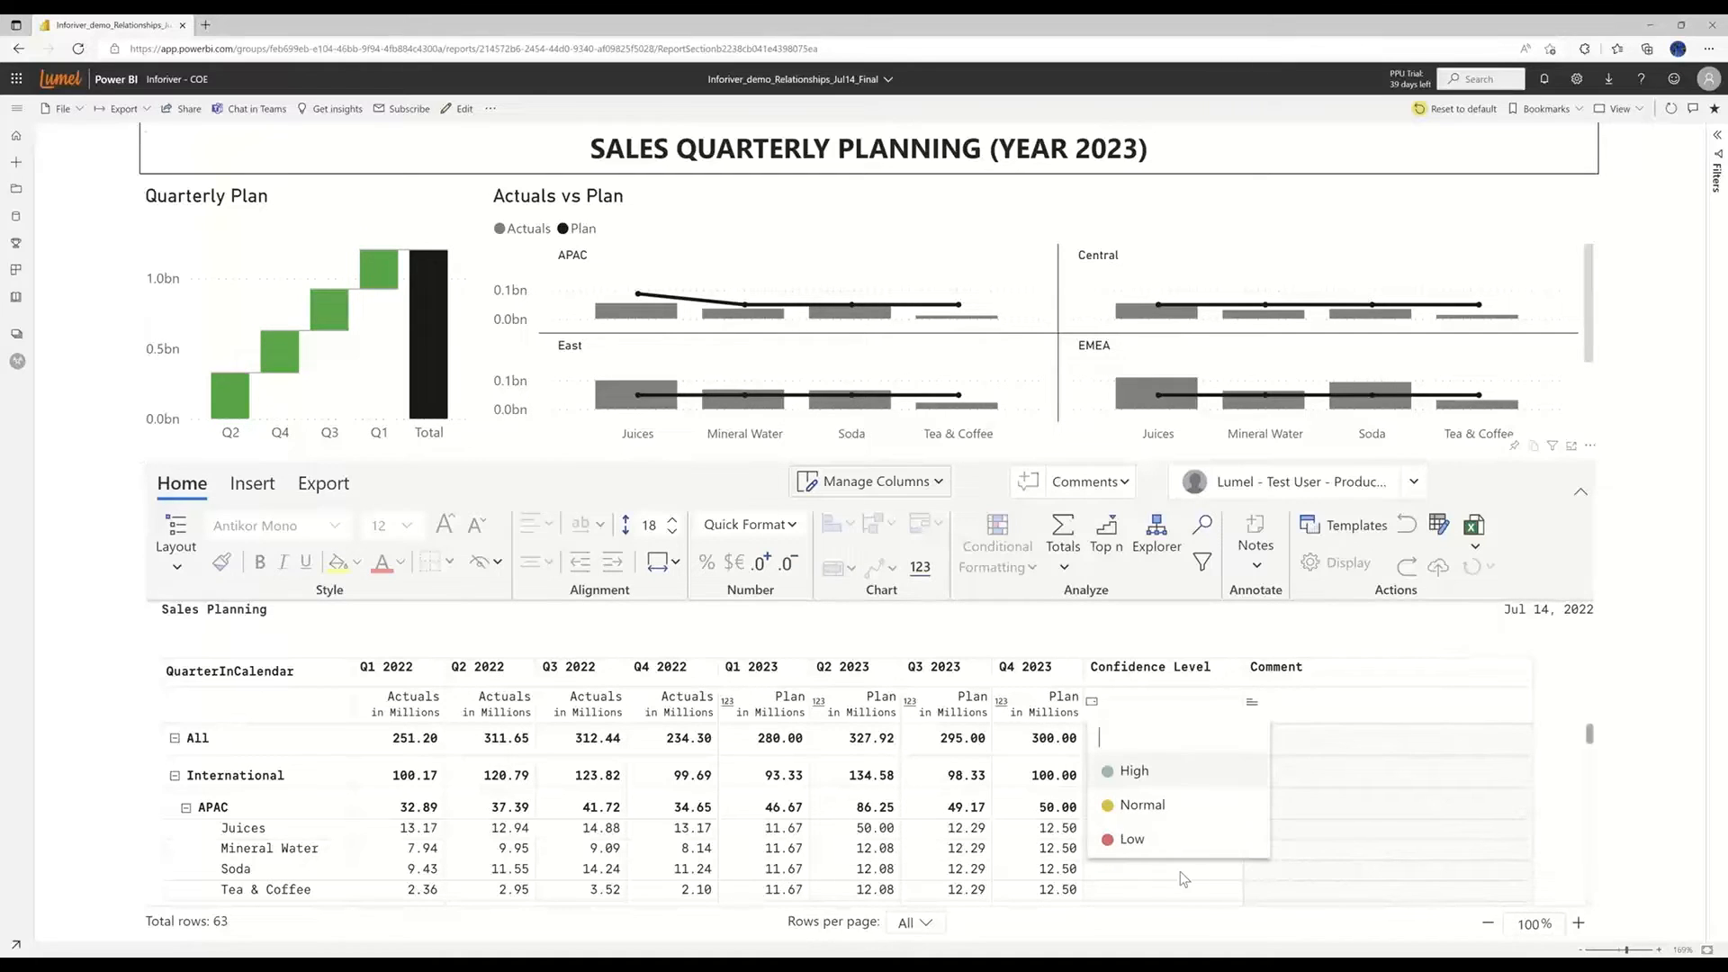
click(1106, 642)
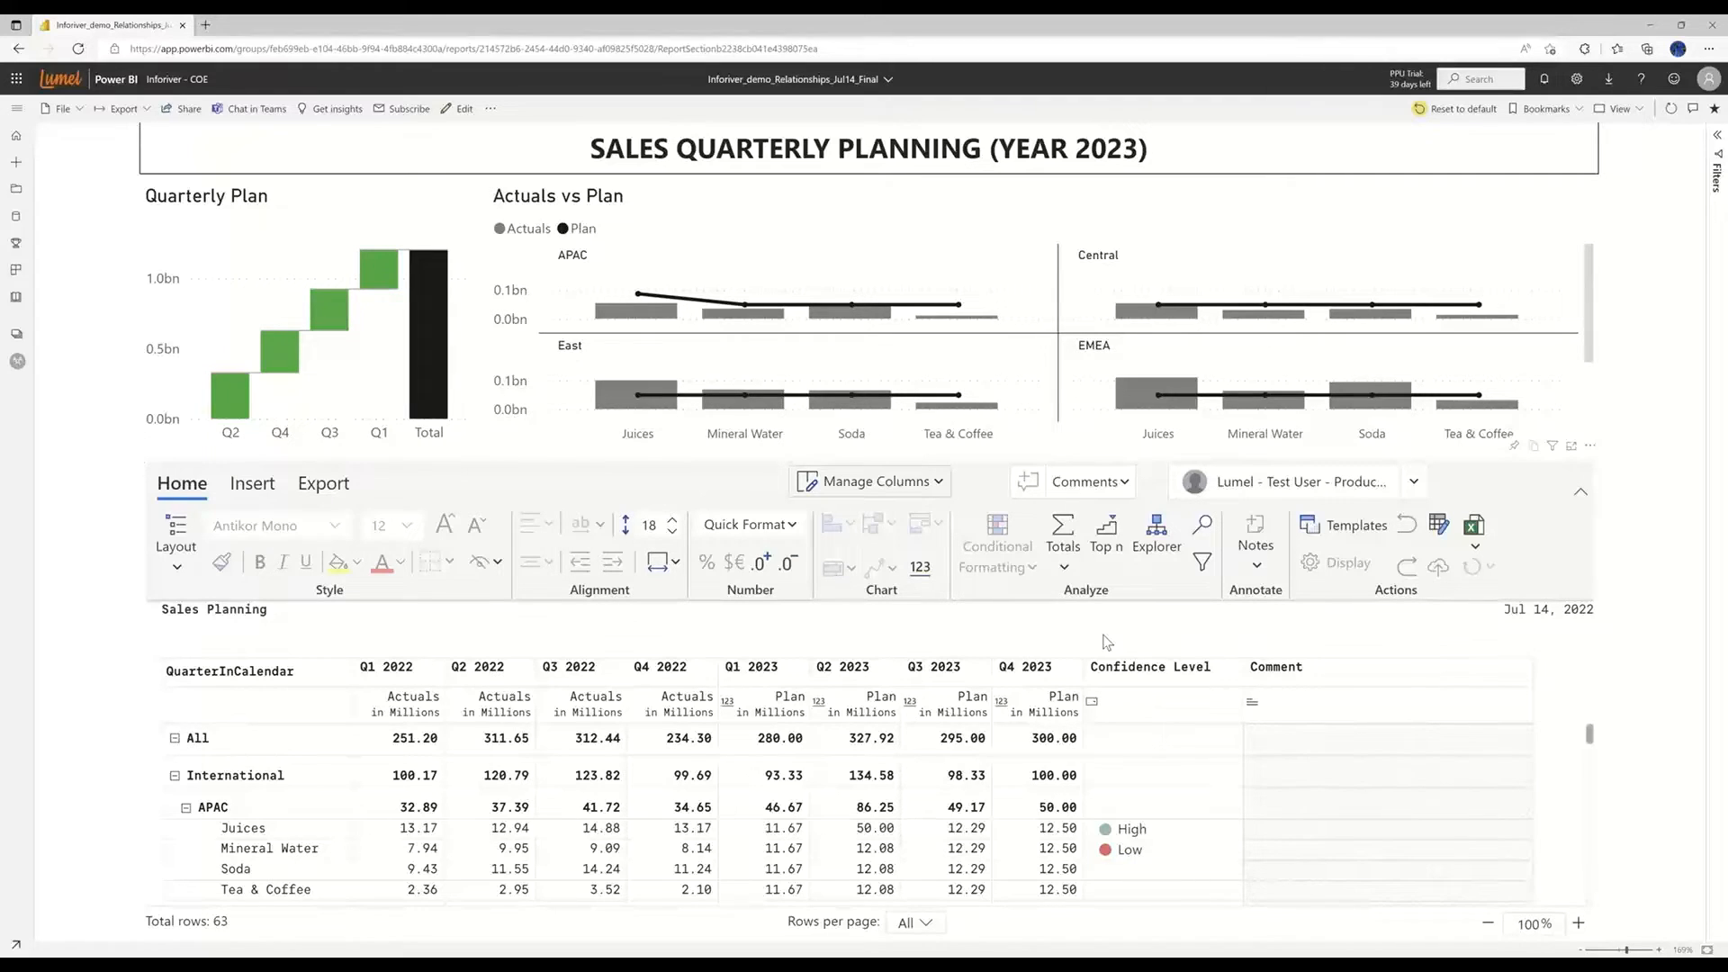
Switch to the second test user's InPrivate Edge window, reload the report and sign in to Inforiver with Office 365
mouse_move(489, 810)
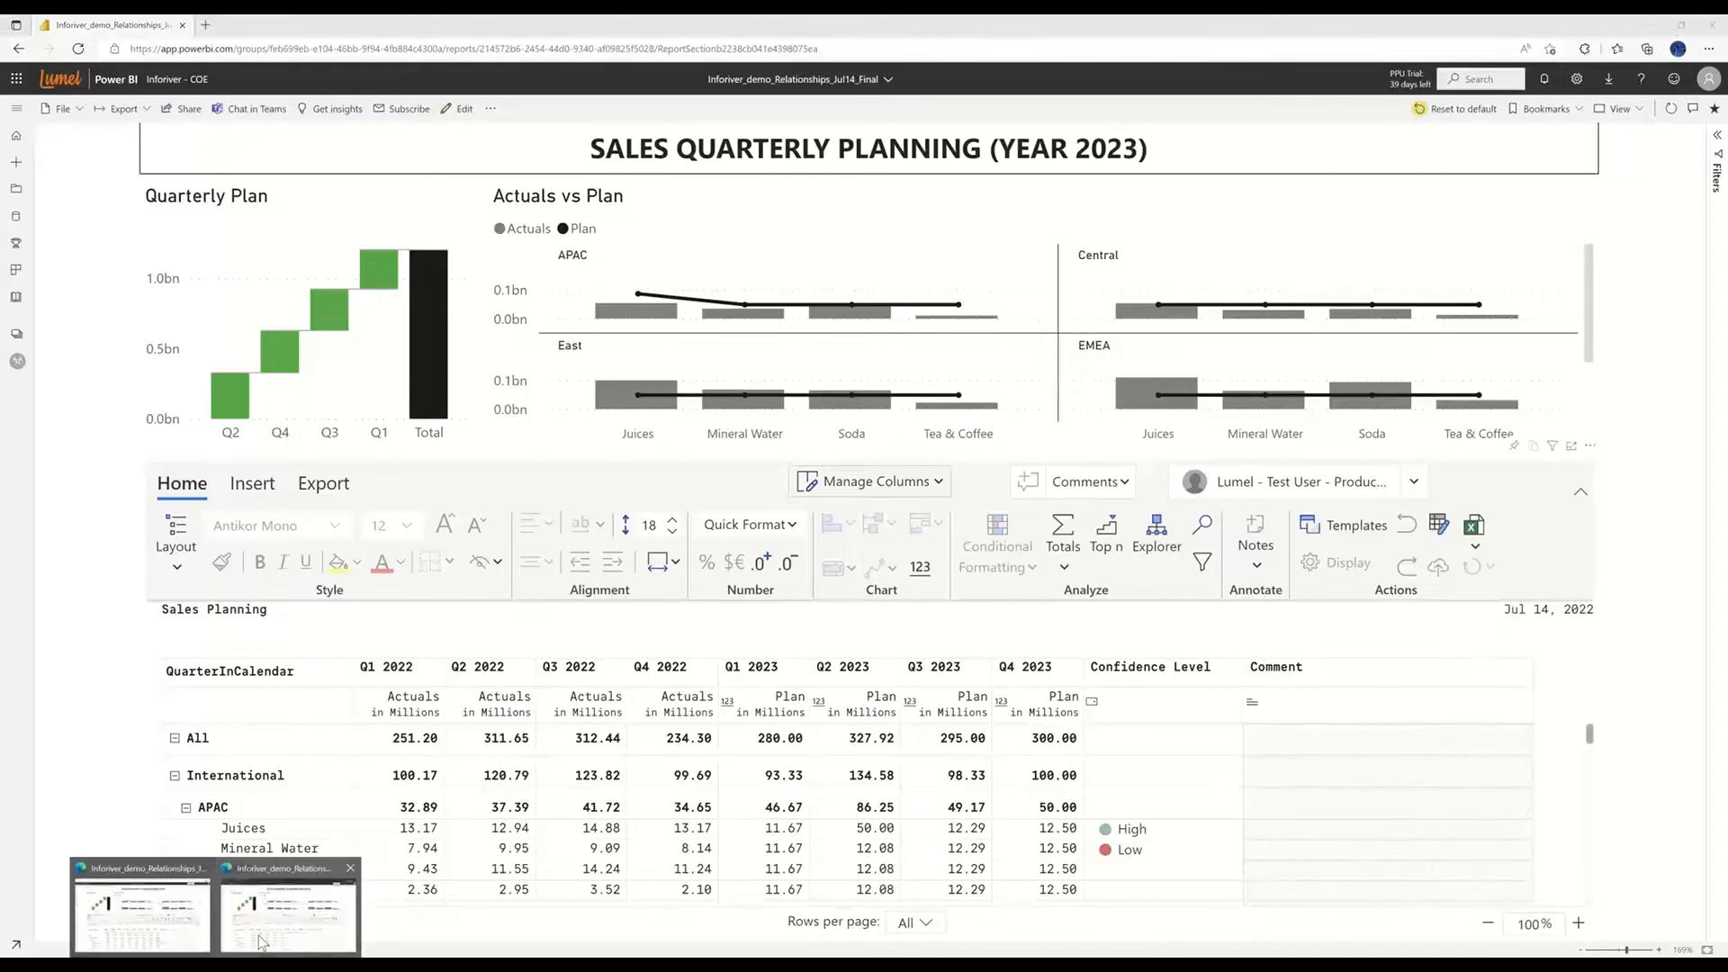
click(262, 941)
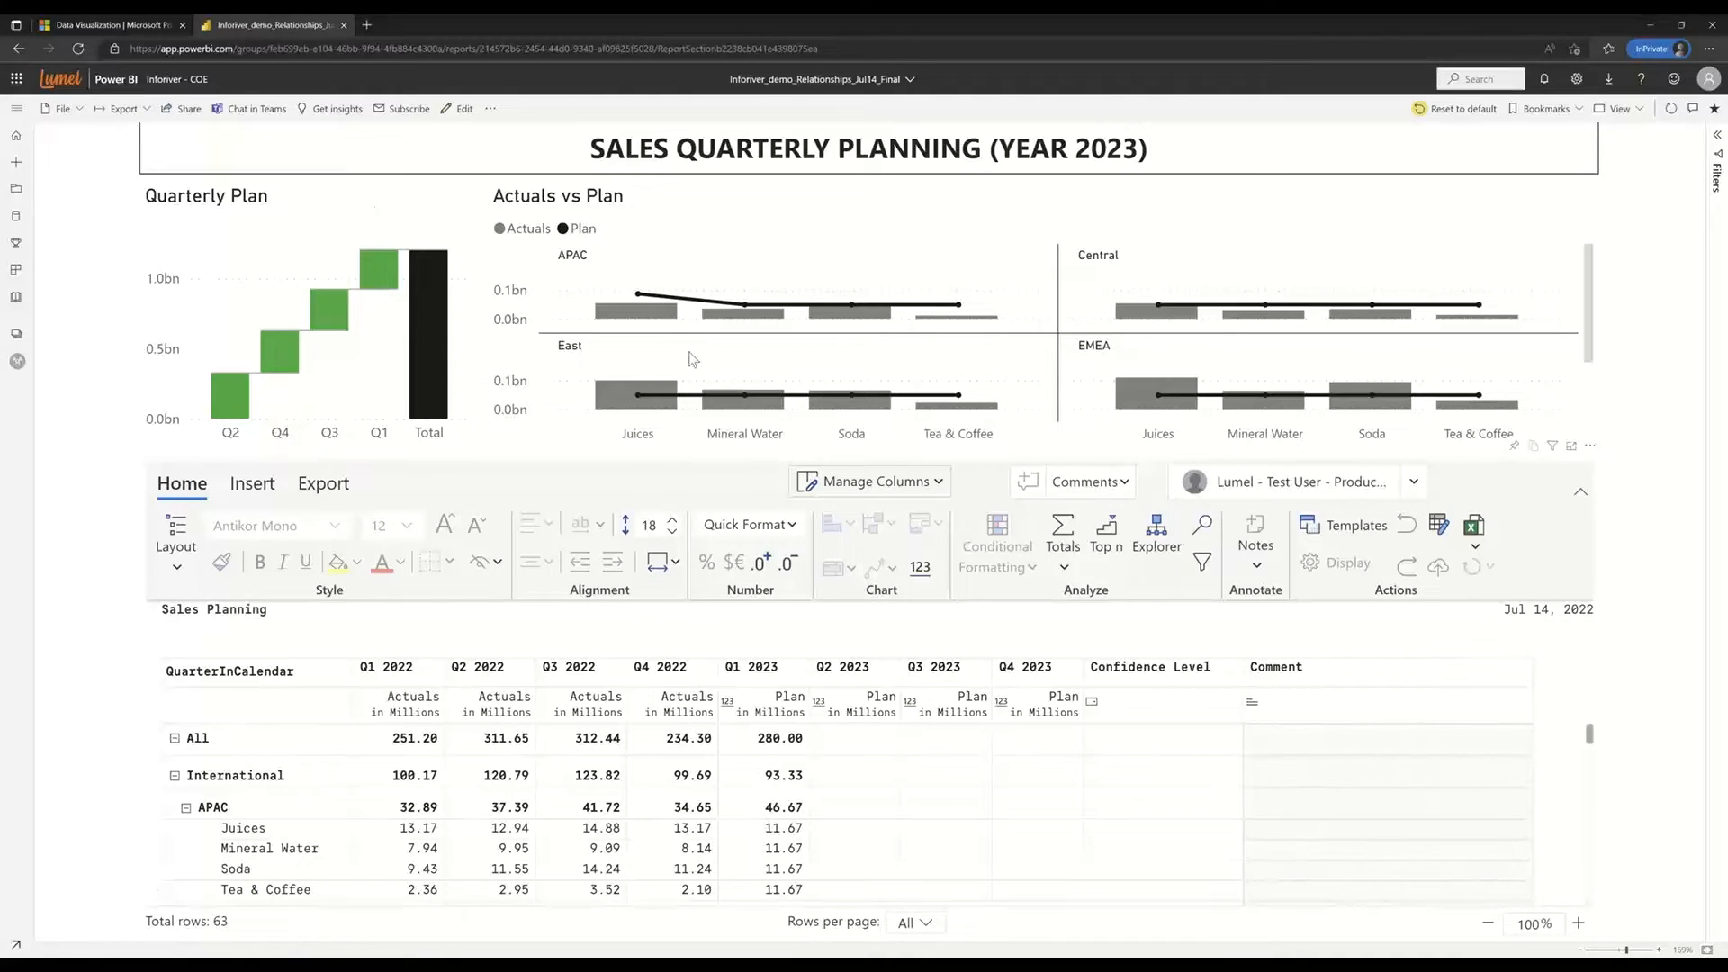
click(79, 50)
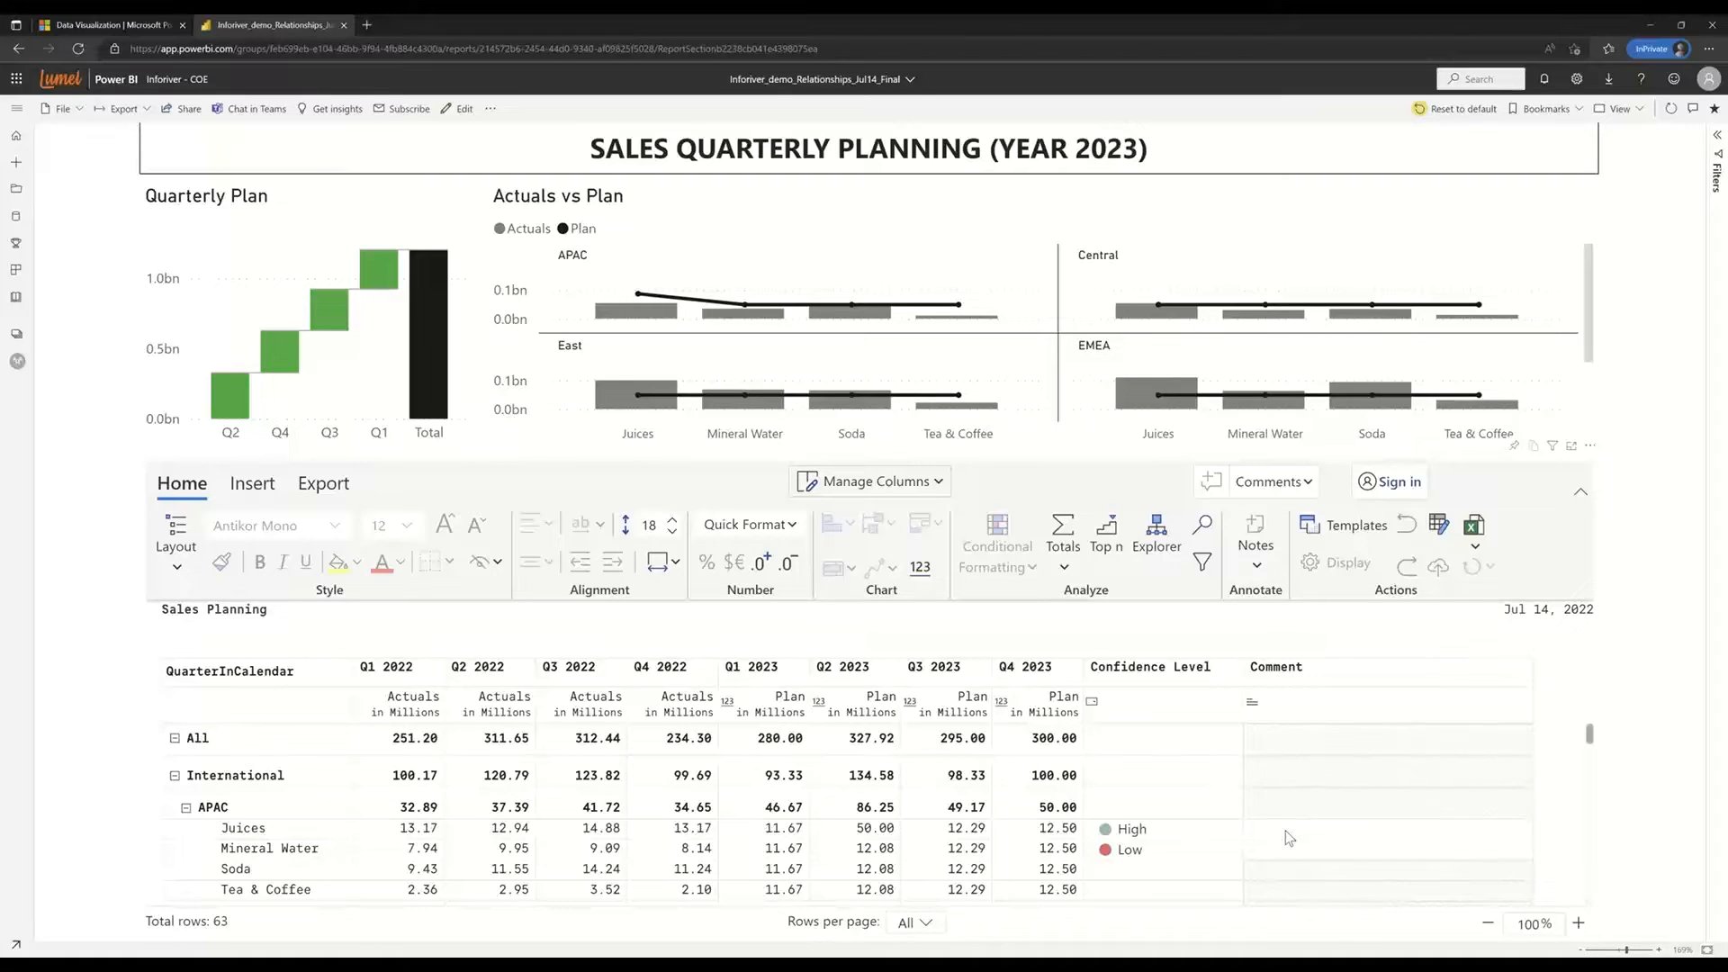
click(1384, 483)
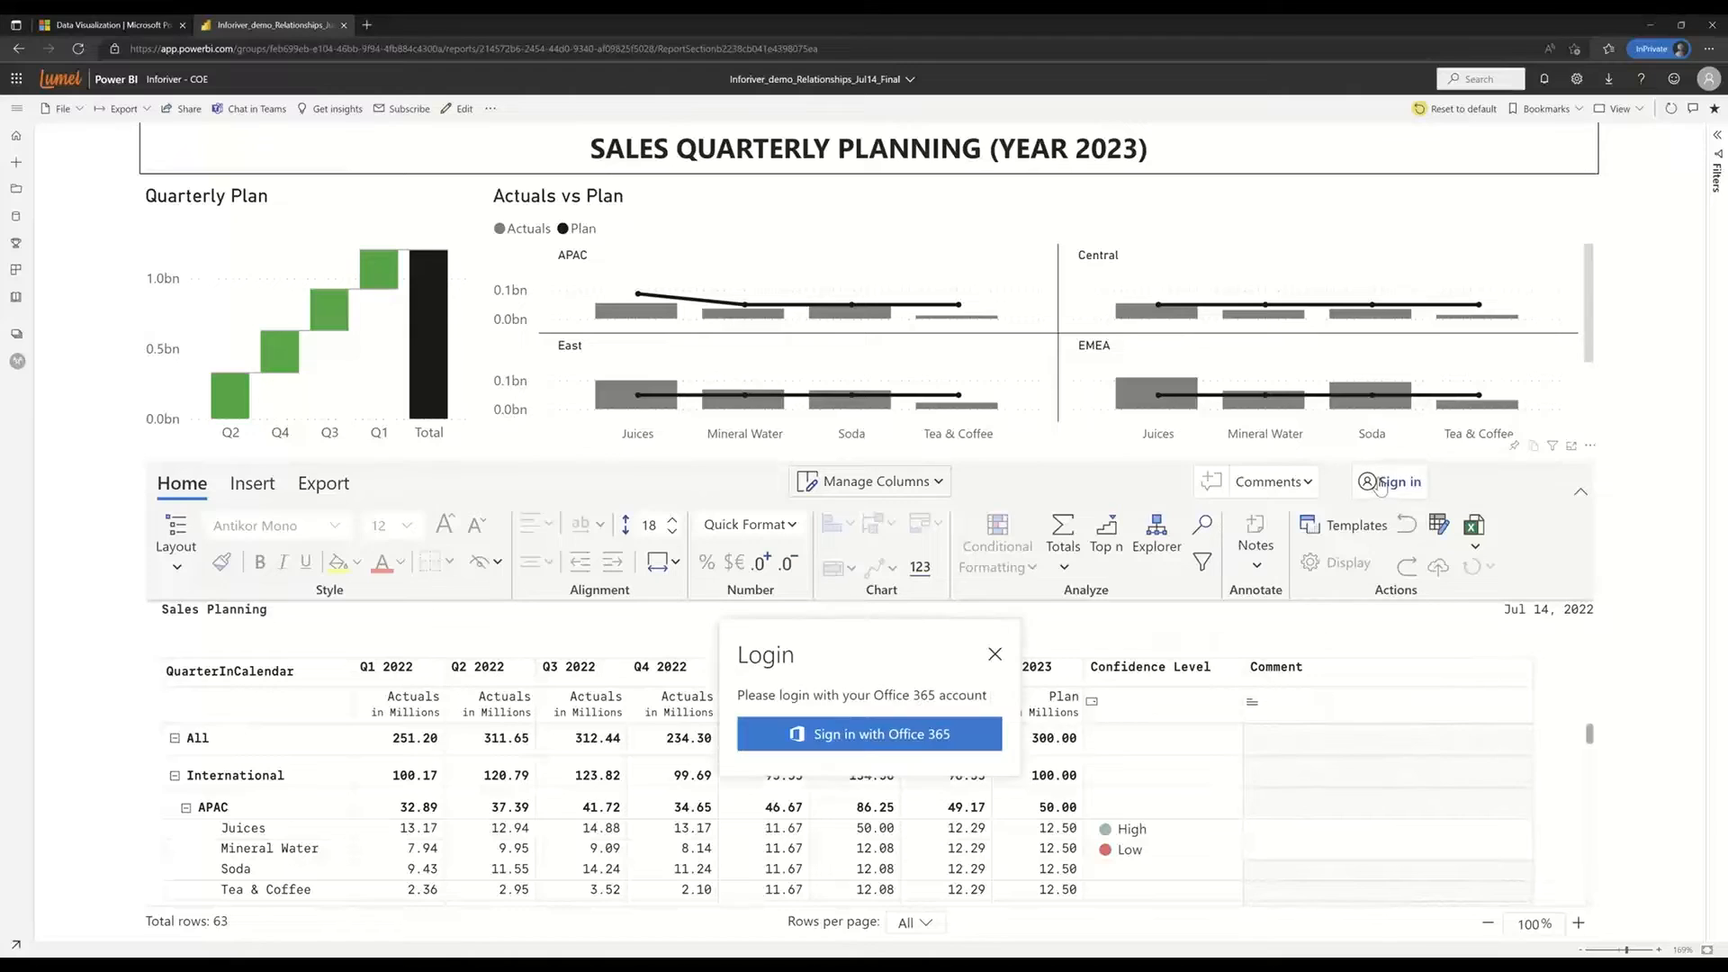
click(885, 735)
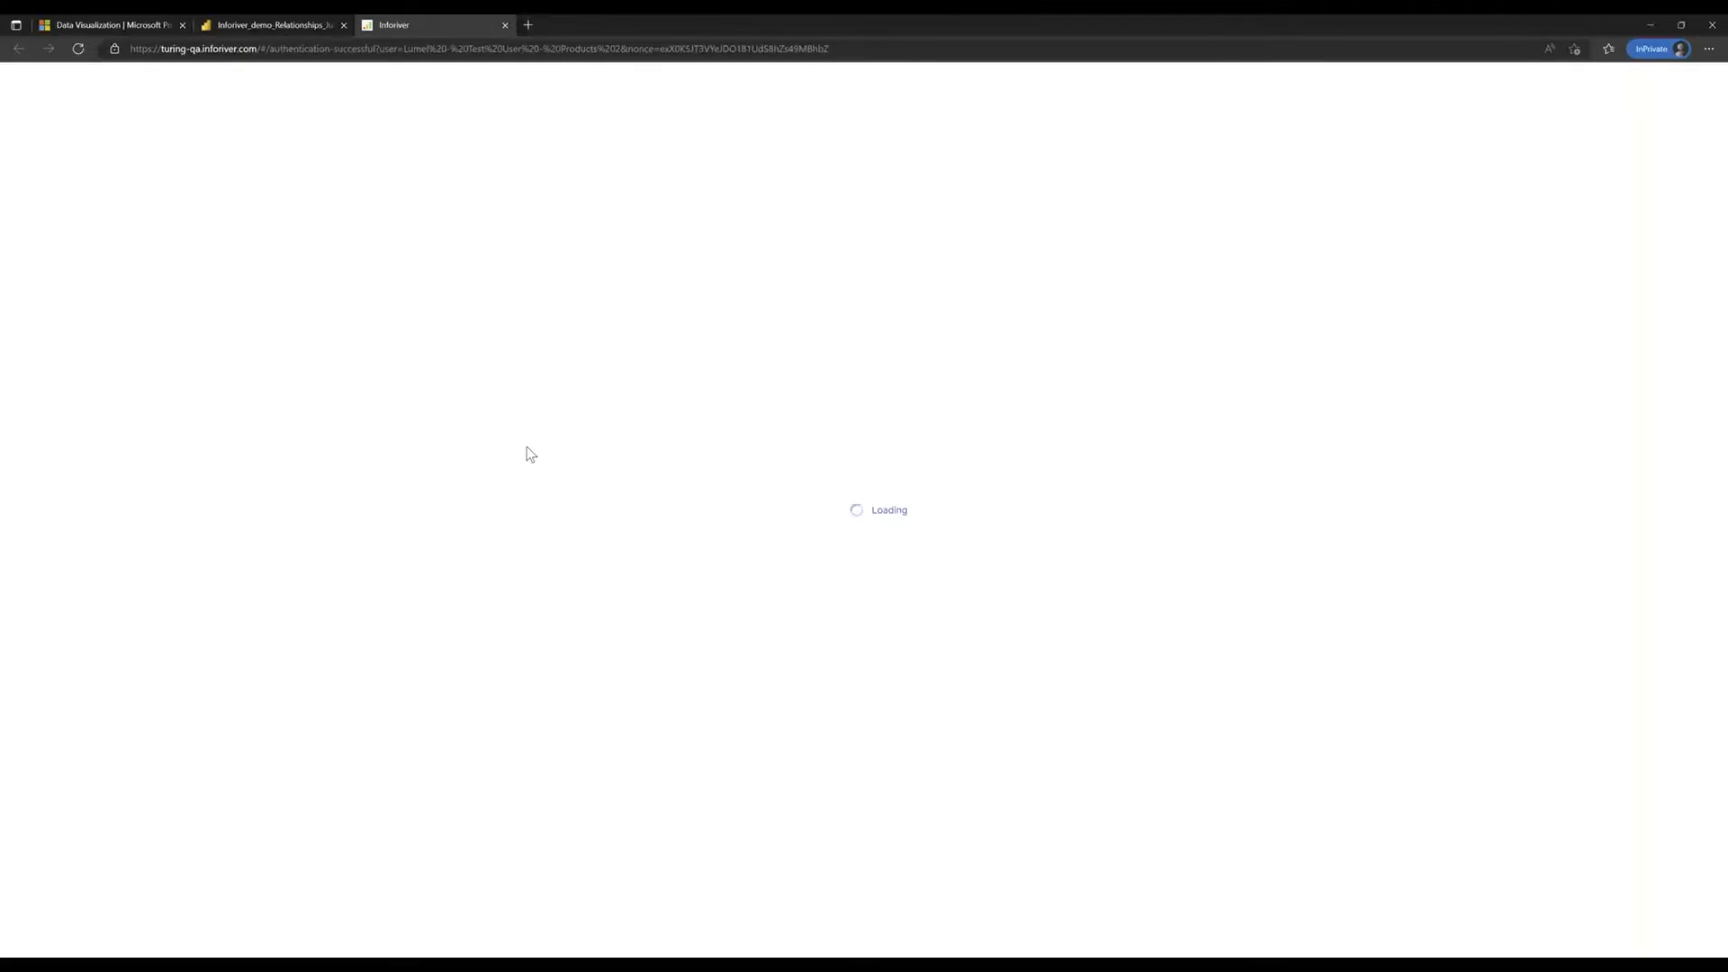
click(286, 22)
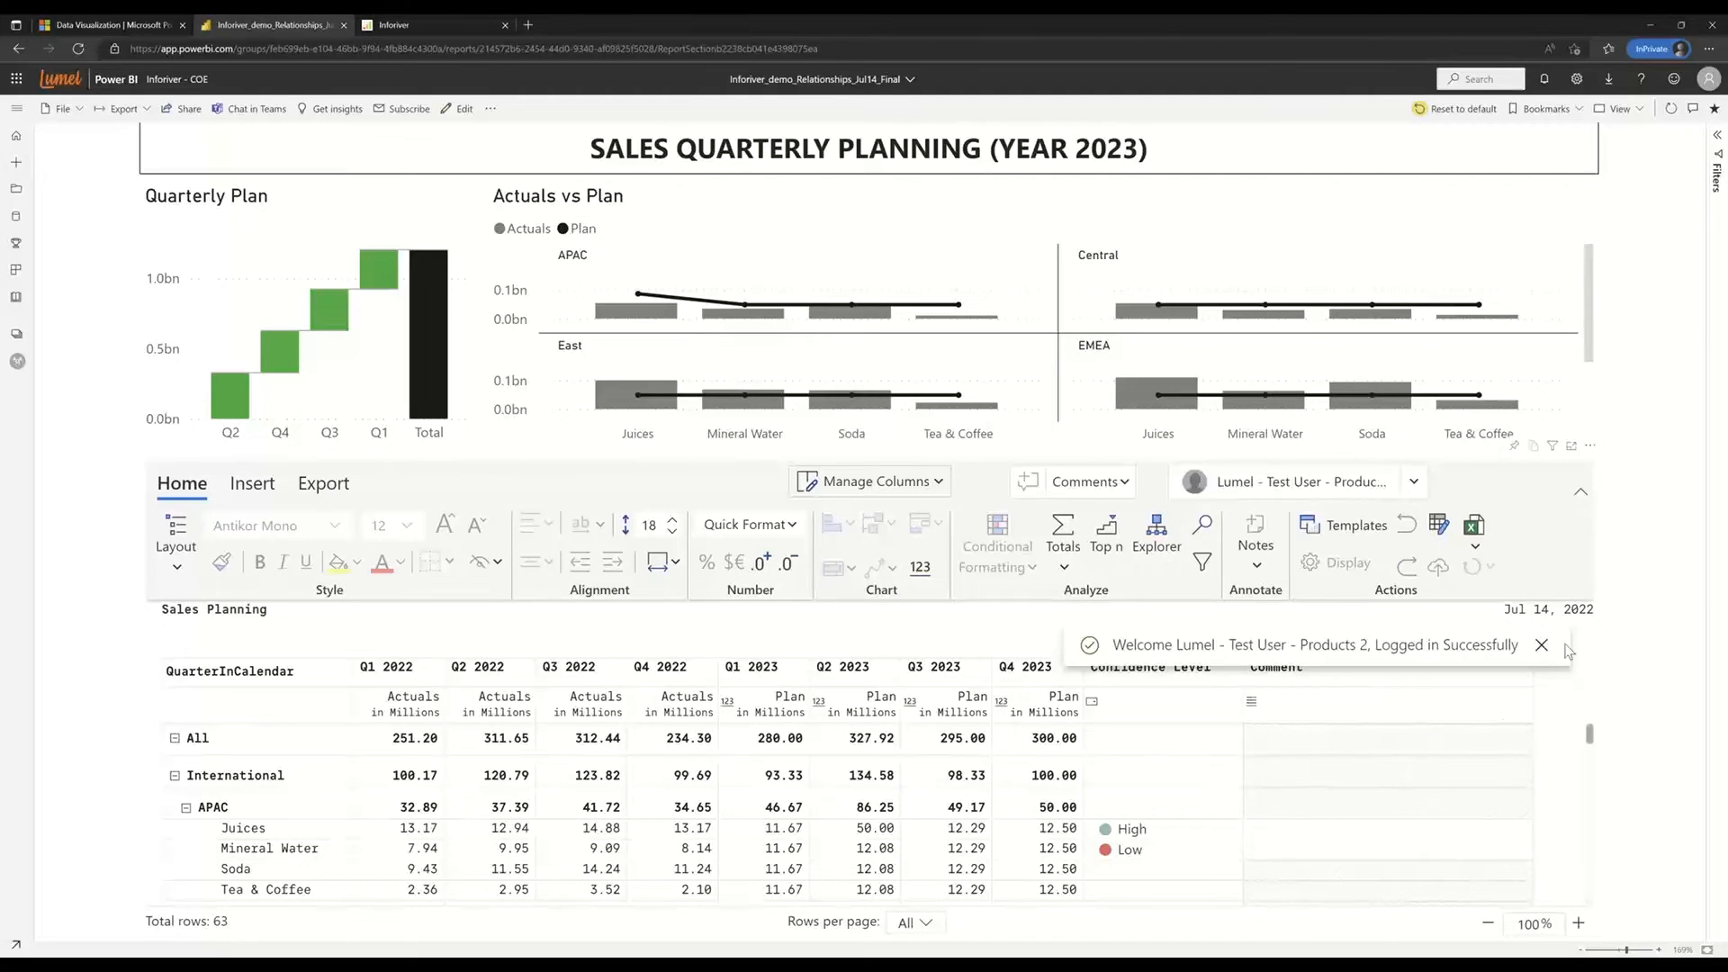
click(1542, 645)
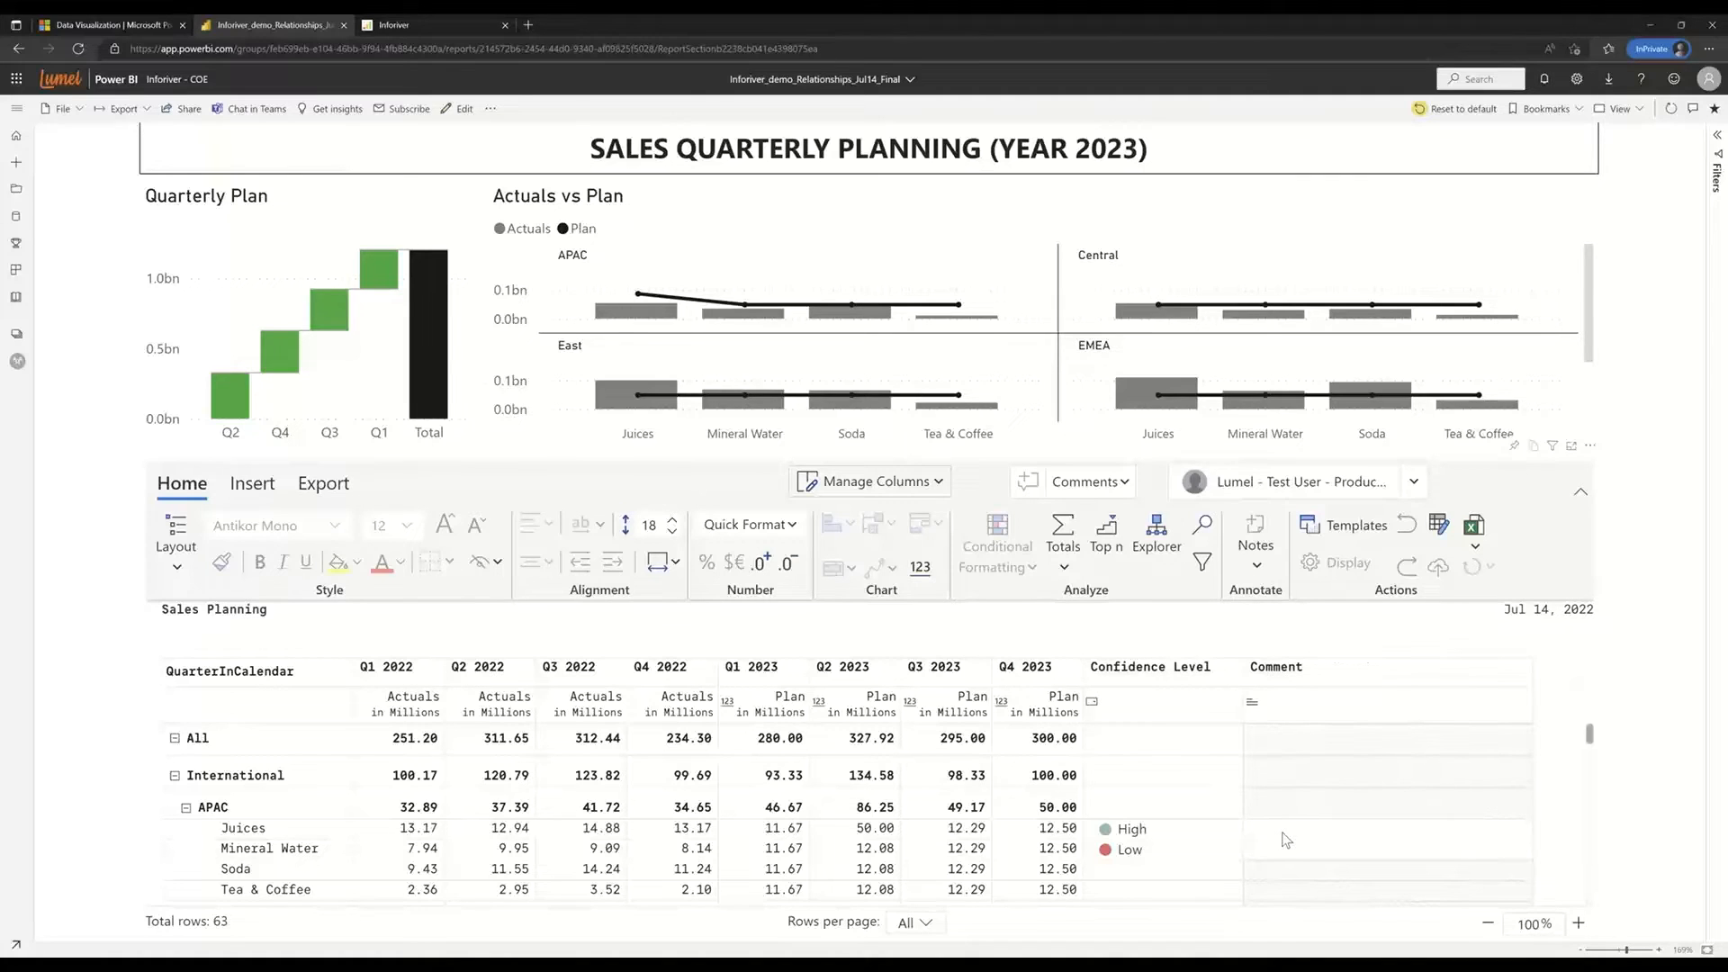
Enter the comment "formula based input field to see why confidence is high" for the APAC Juices row
click(1287, 840)
text(No)
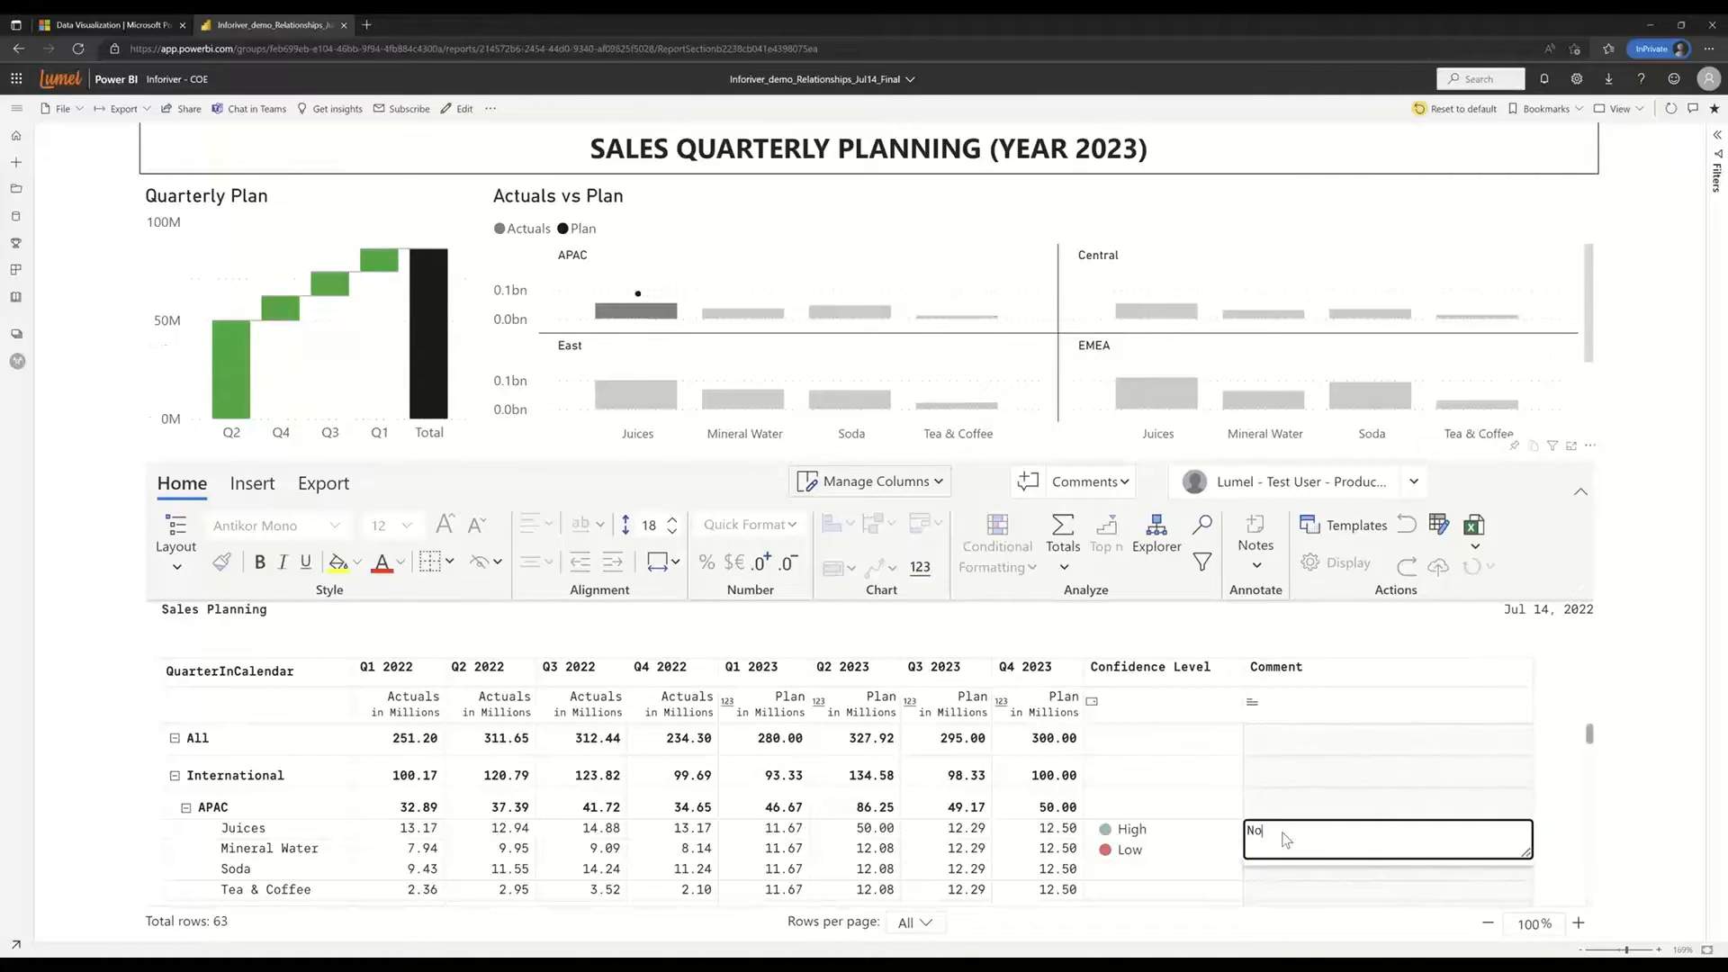
key(BackSpace)
key(BackSpace)
text(fr)
key(BackSpace)
text(ormula based input field to see why confidene is h)
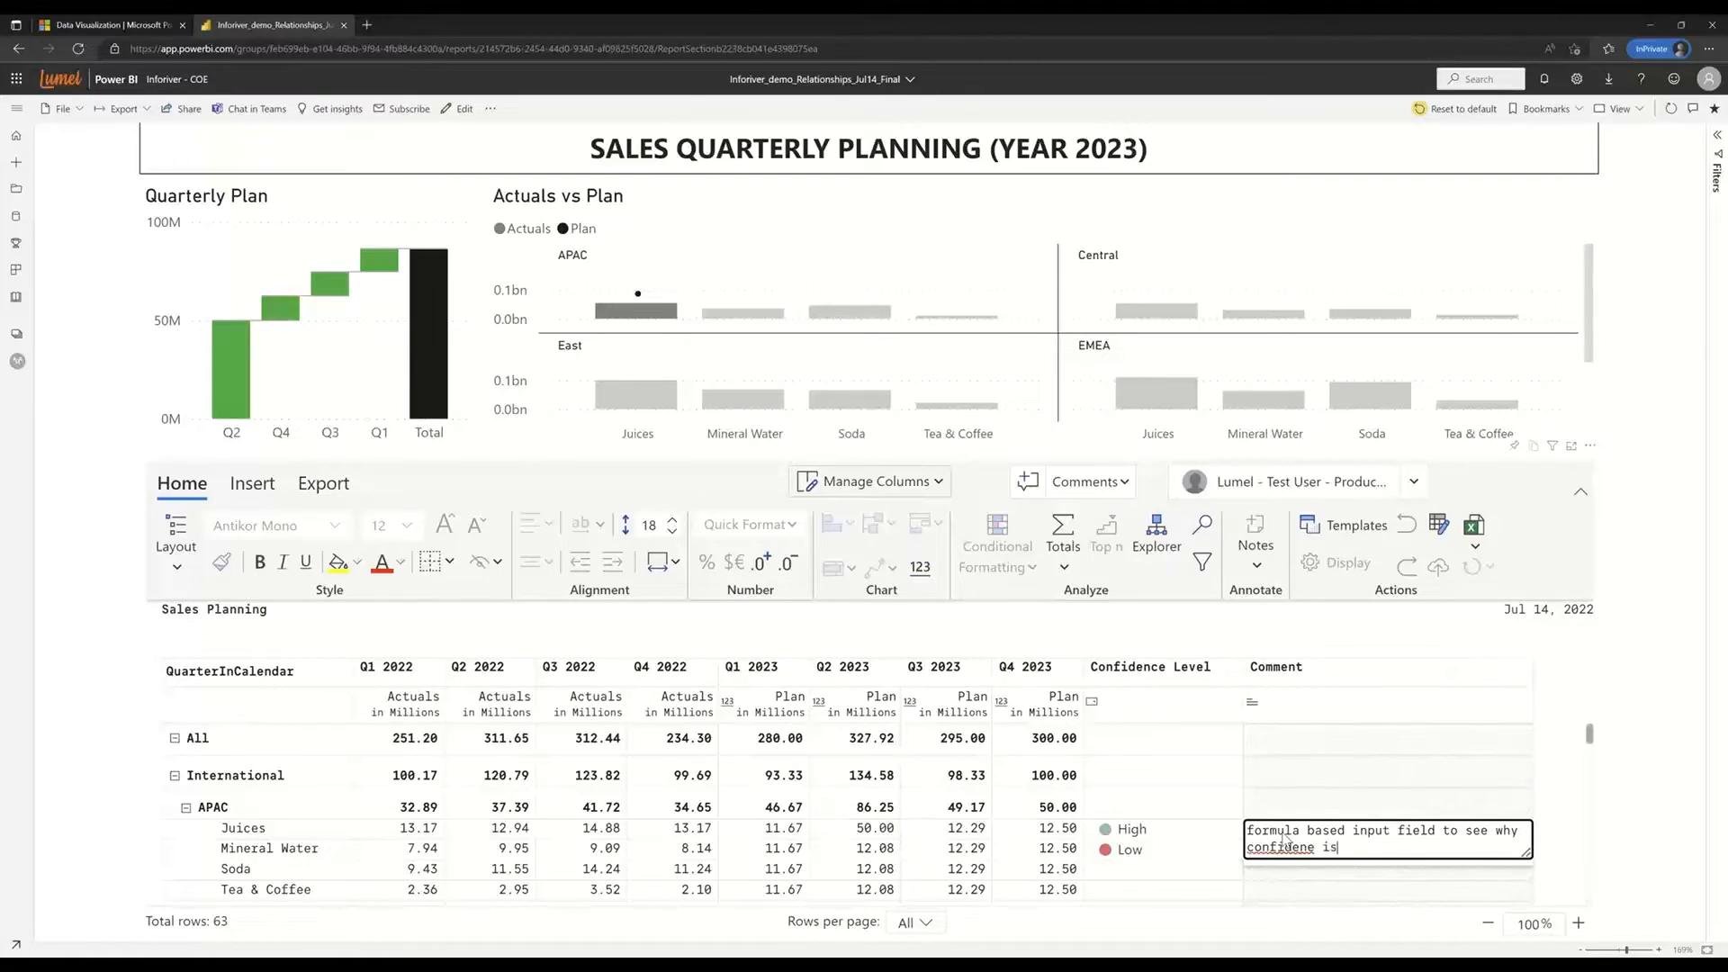
key(BackSpace)
key(BackSpace)
key(BackSpace)
key(BackSpace)
key(BackSpace)
key(BackSpace)
text(ce is high)
key(Return)
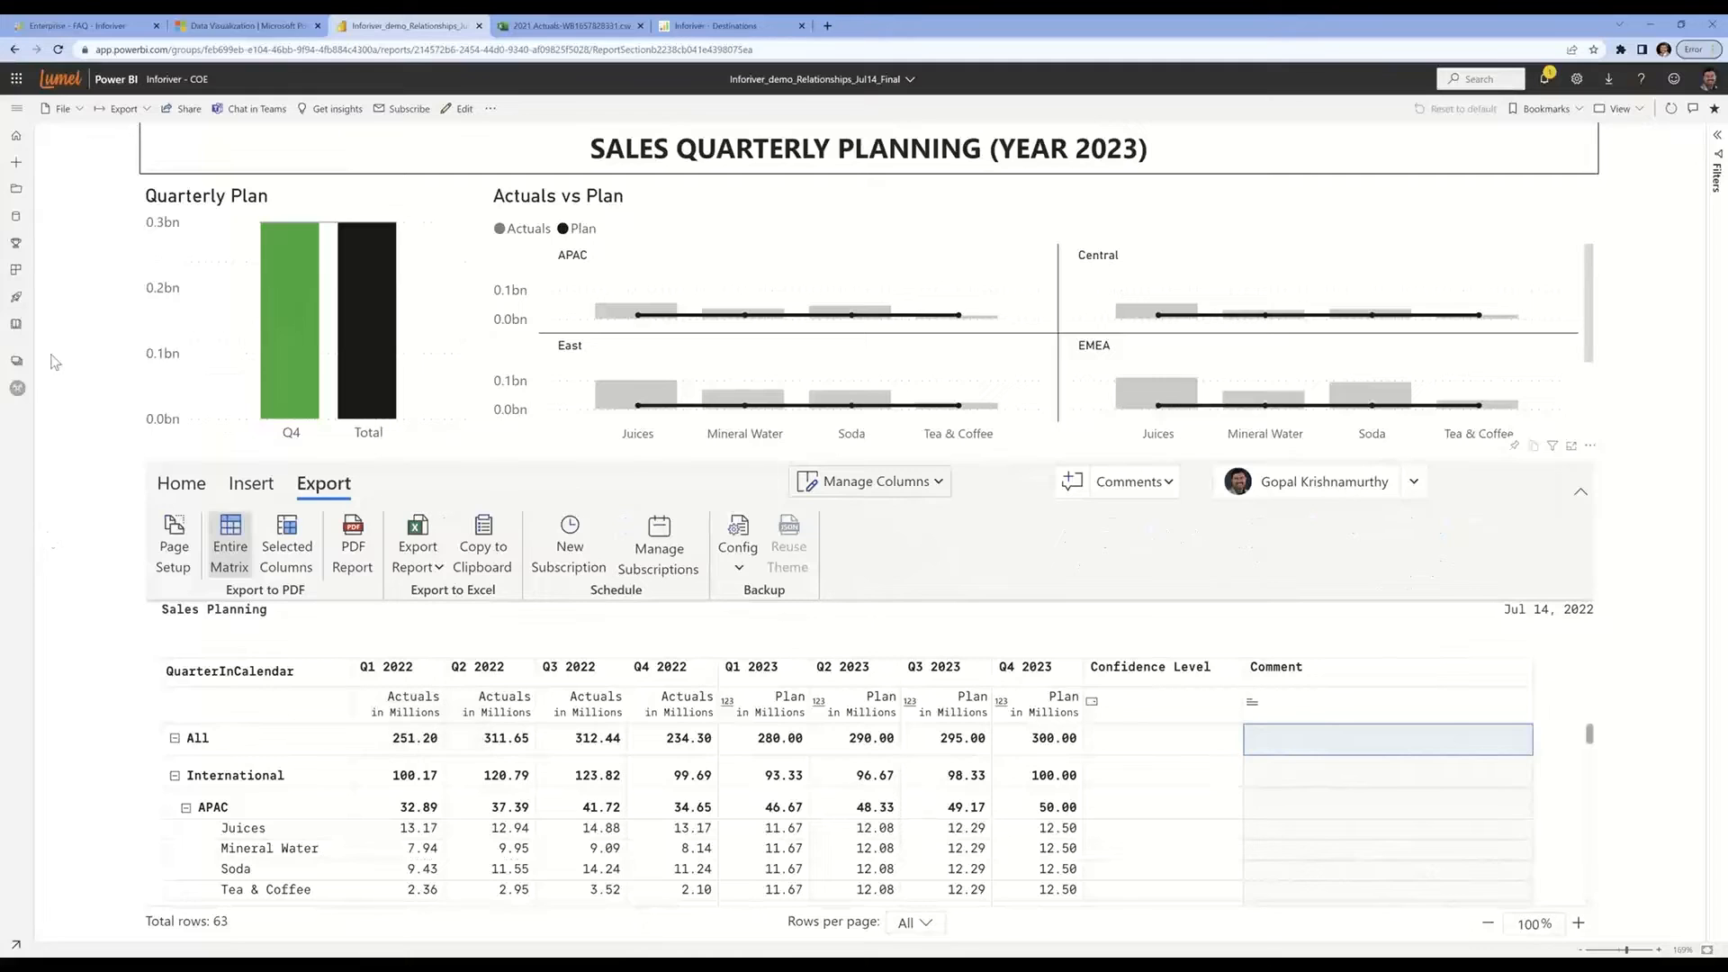
Switch to the report author's Chrome window, reload the report and open it for editing
click(444, 110)
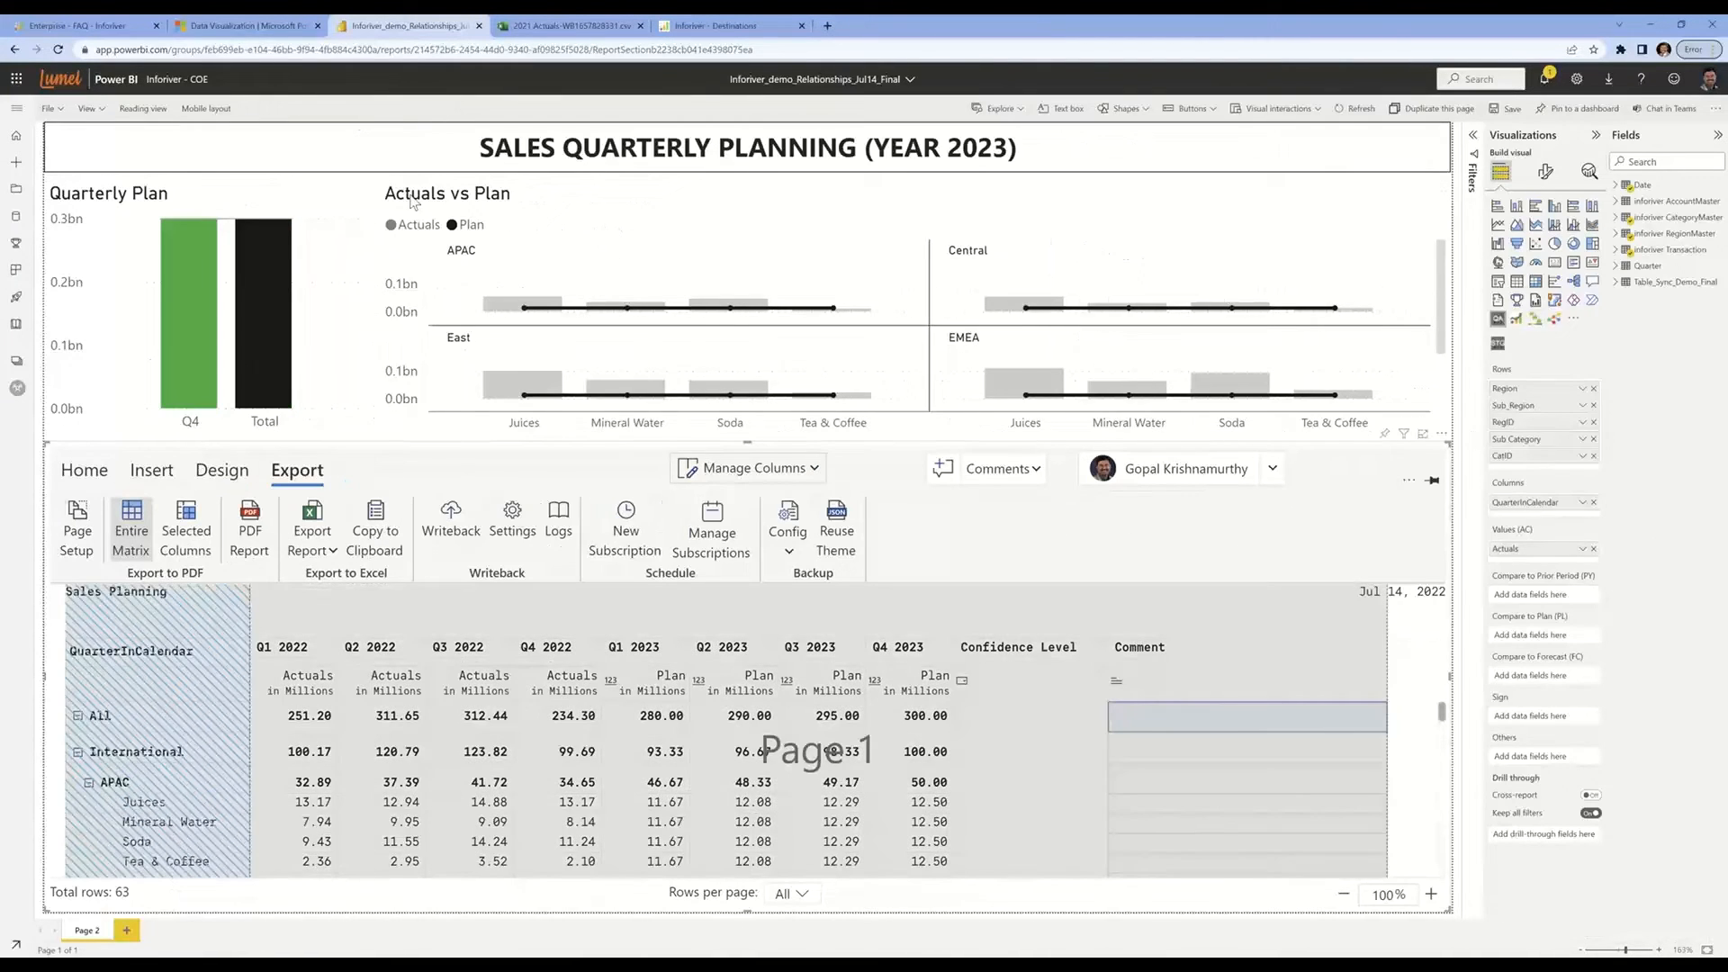
click(58, 50)
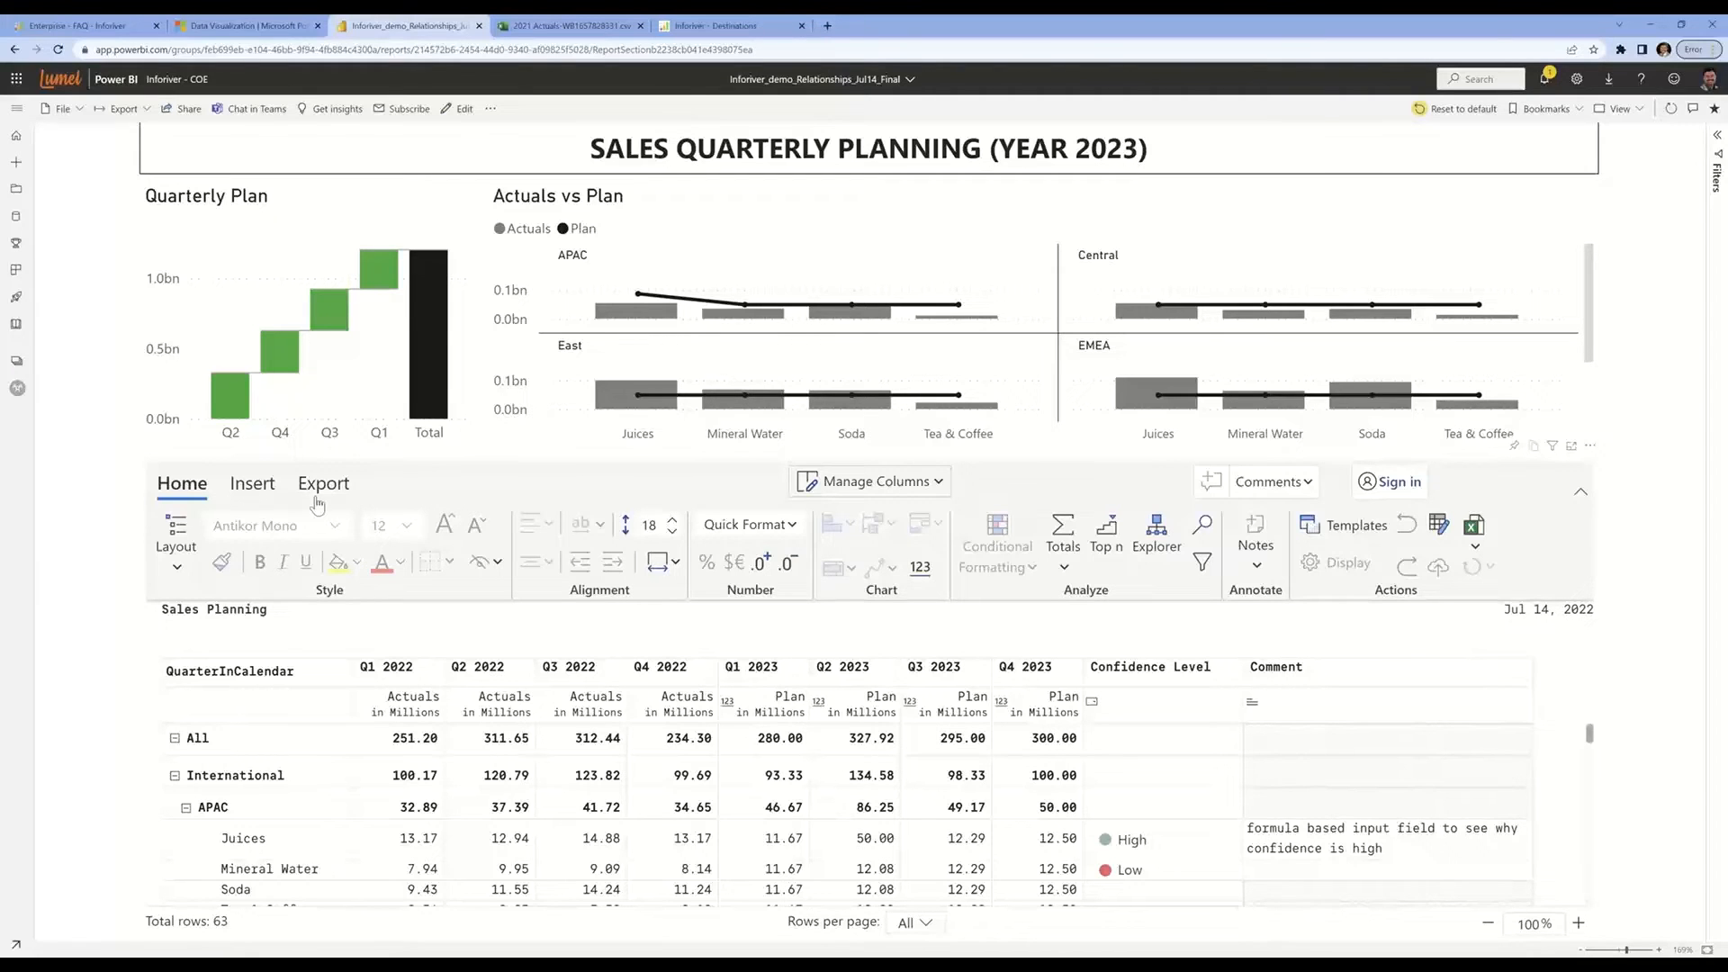
click(452, 111)
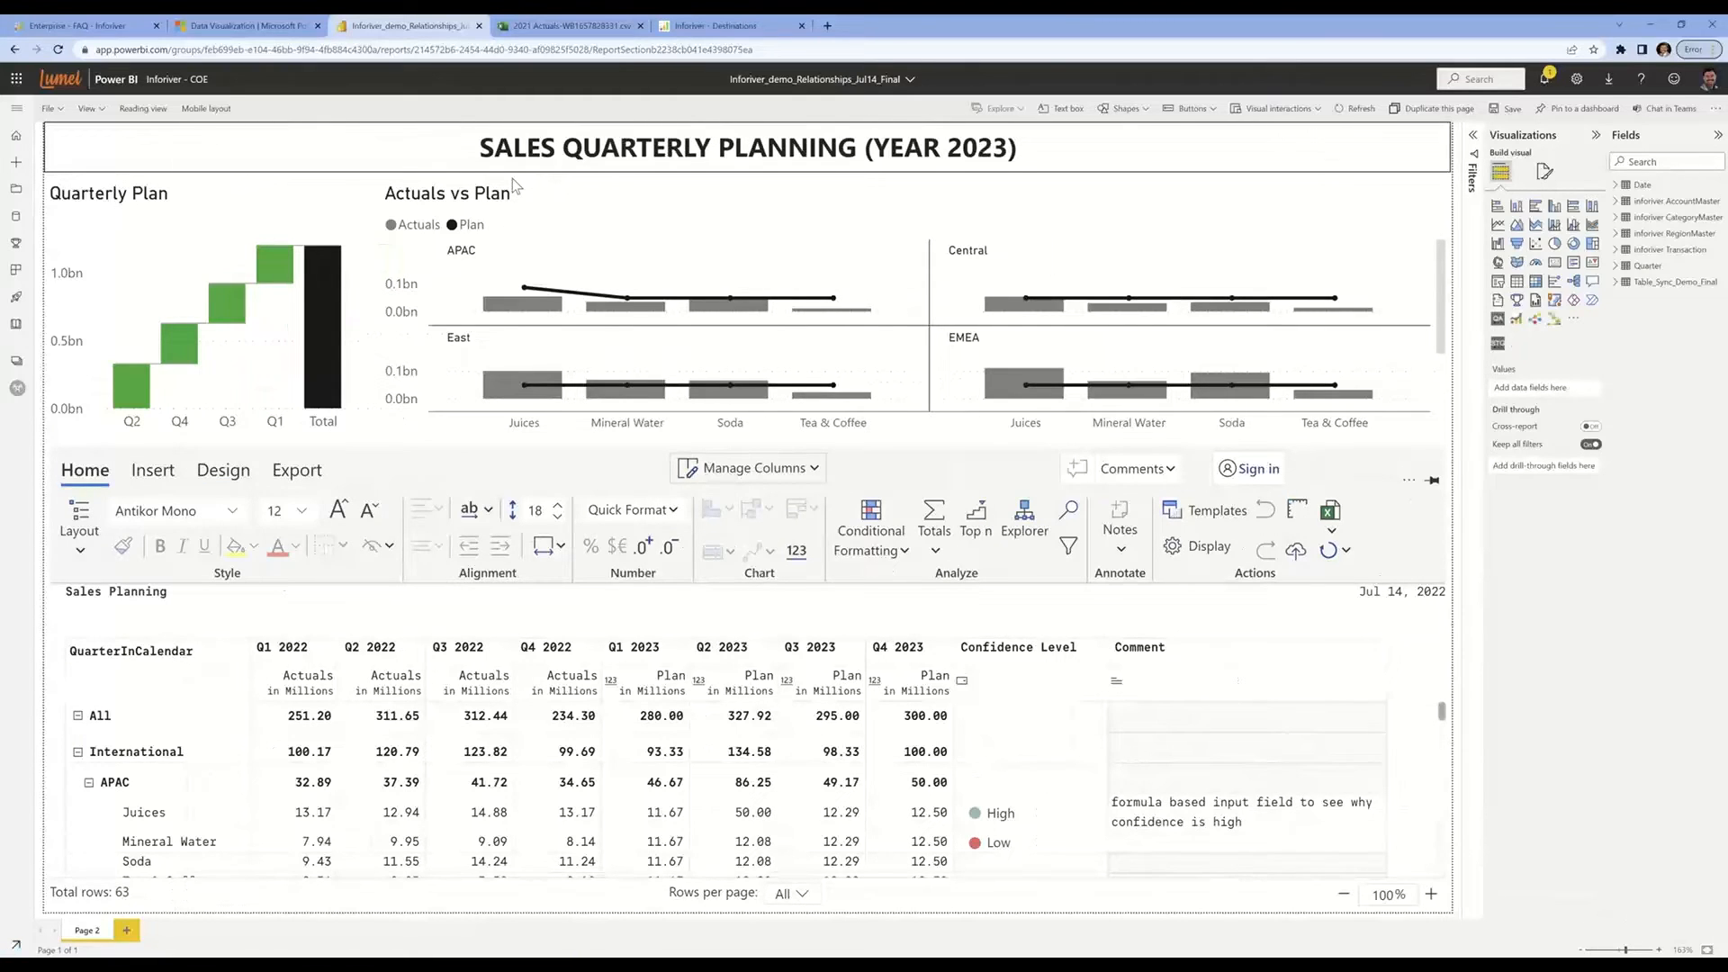
Open the planning matrix's writeback settings, signing in to Inforiver with Office 365
click(307, 471)
click(512, 520)
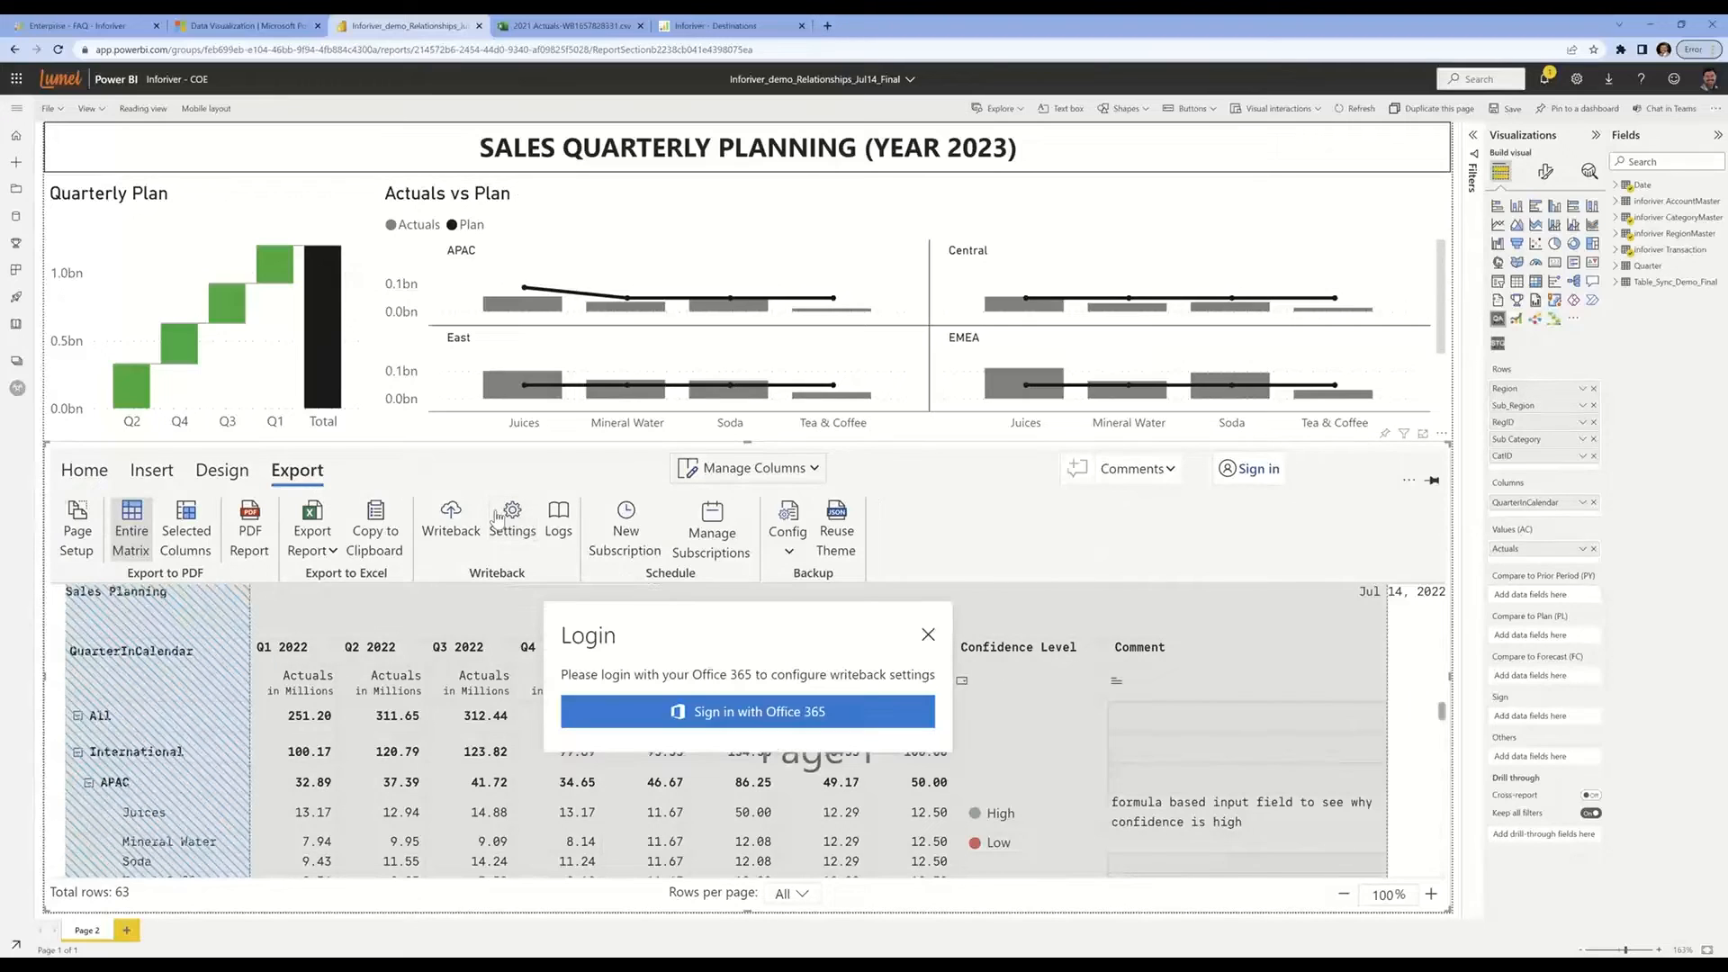
click(709, 714)
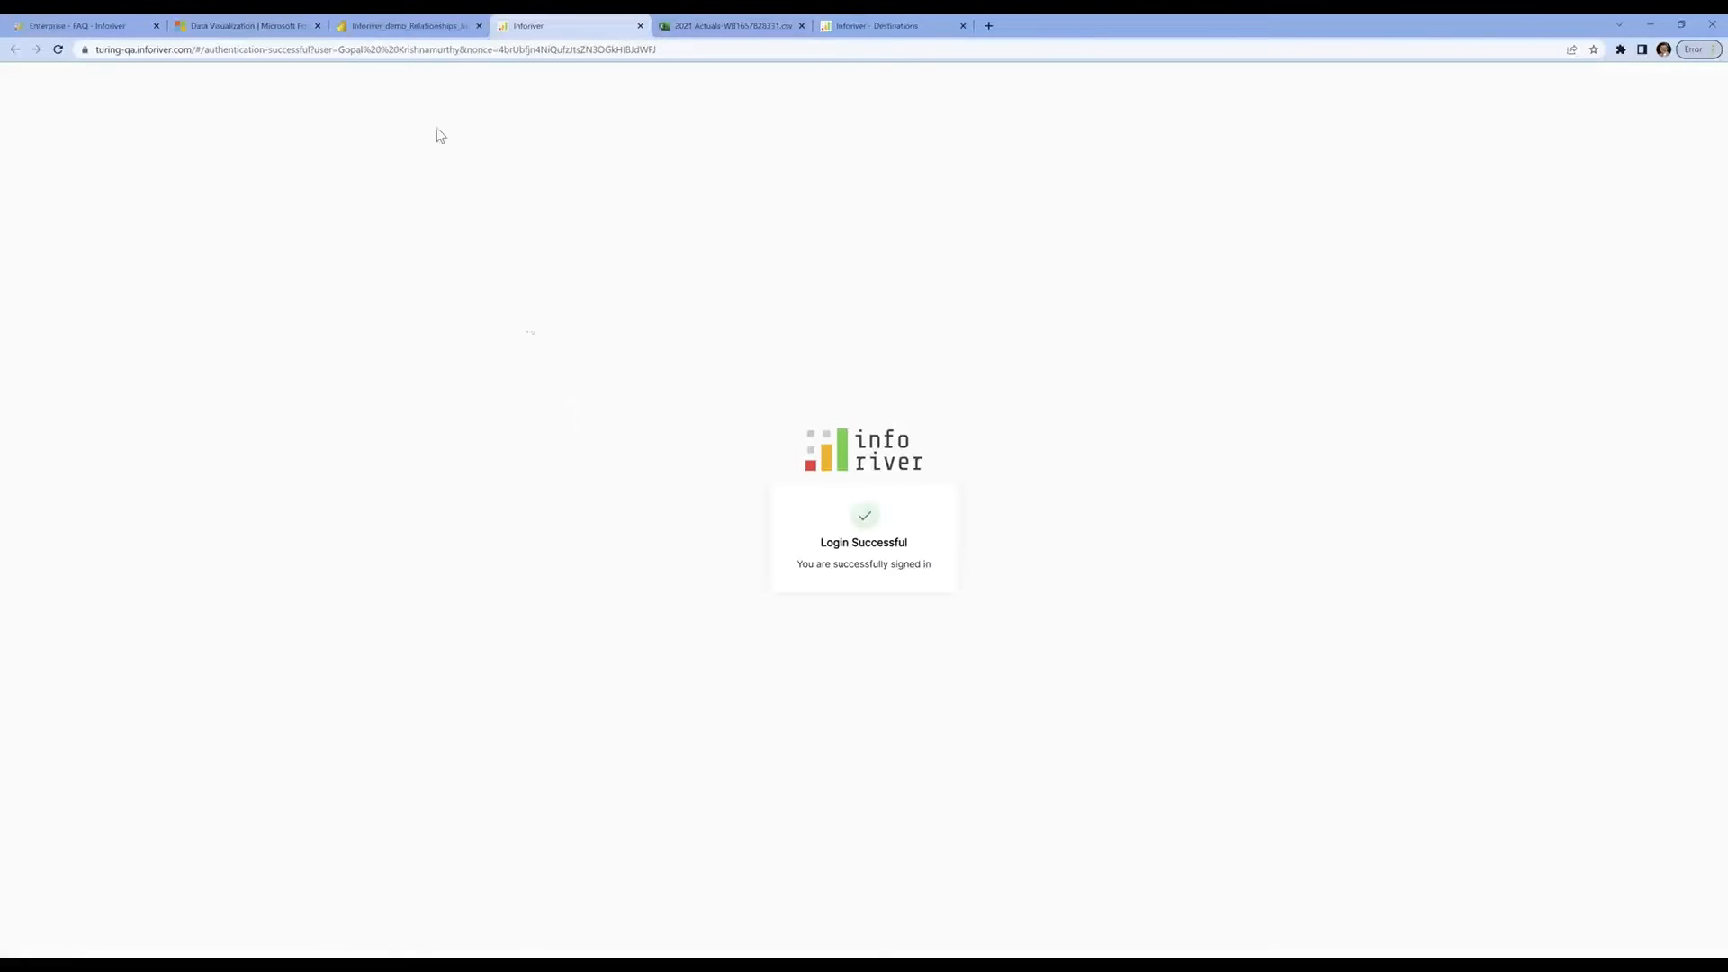
click(416, 27)
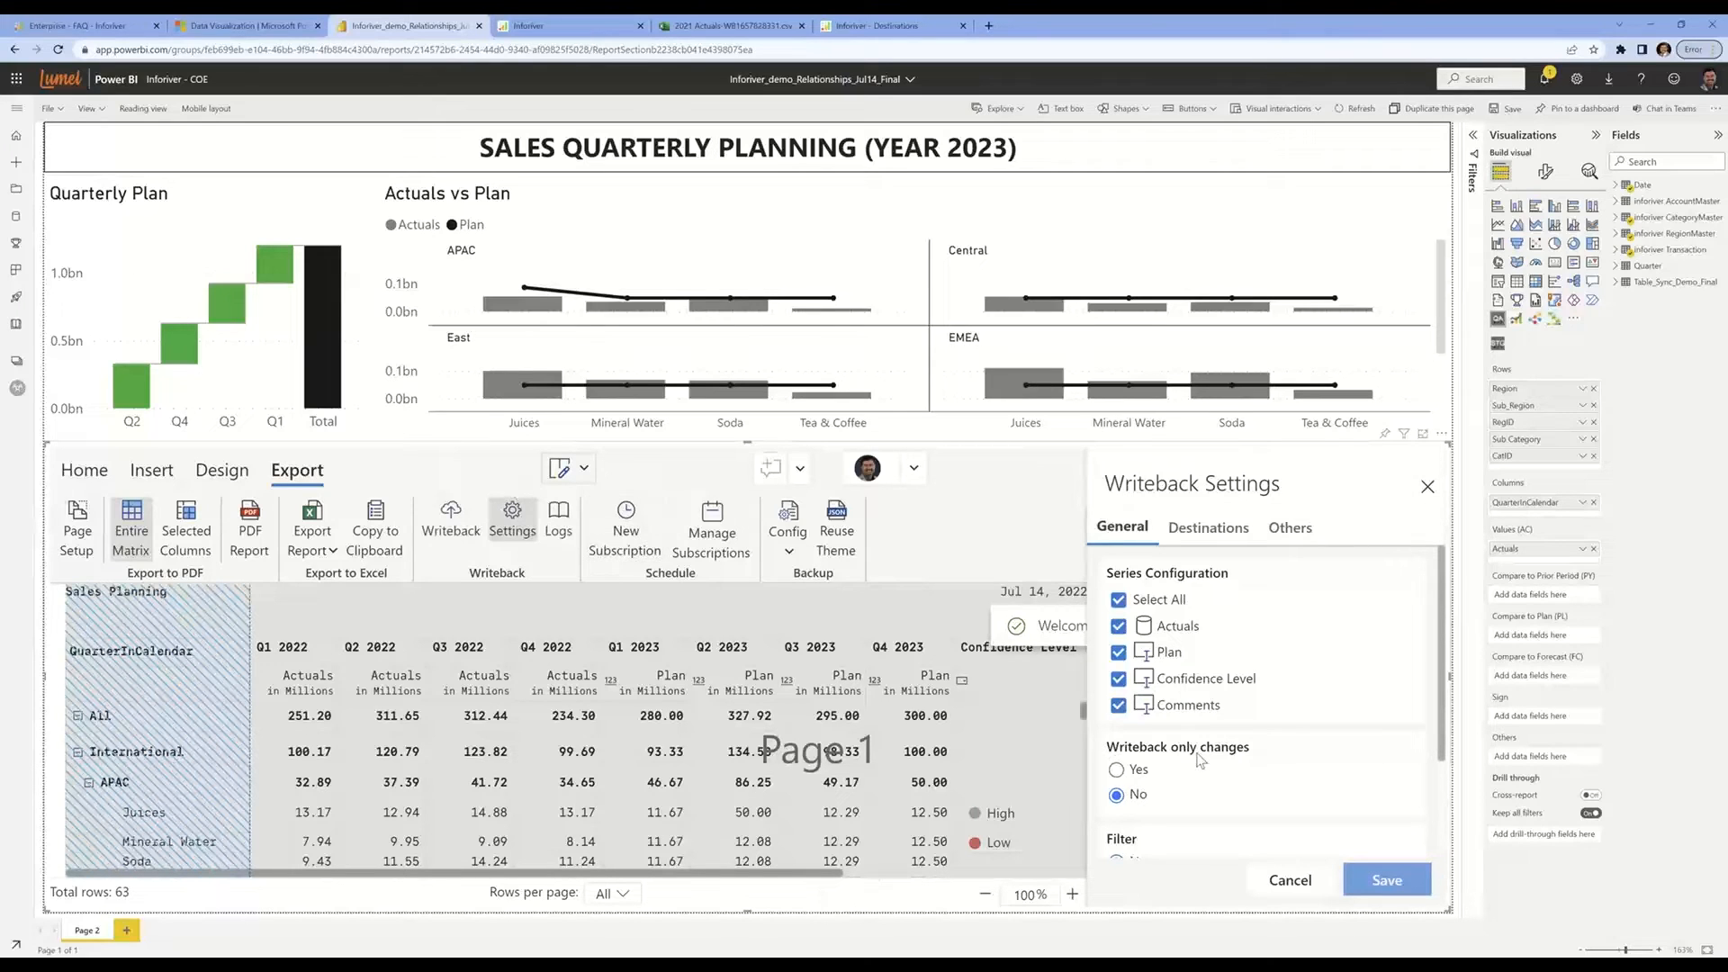
Review the general, destination and webhook options in the writeback settings, then close them
scroll(1258, 732, down, 3)
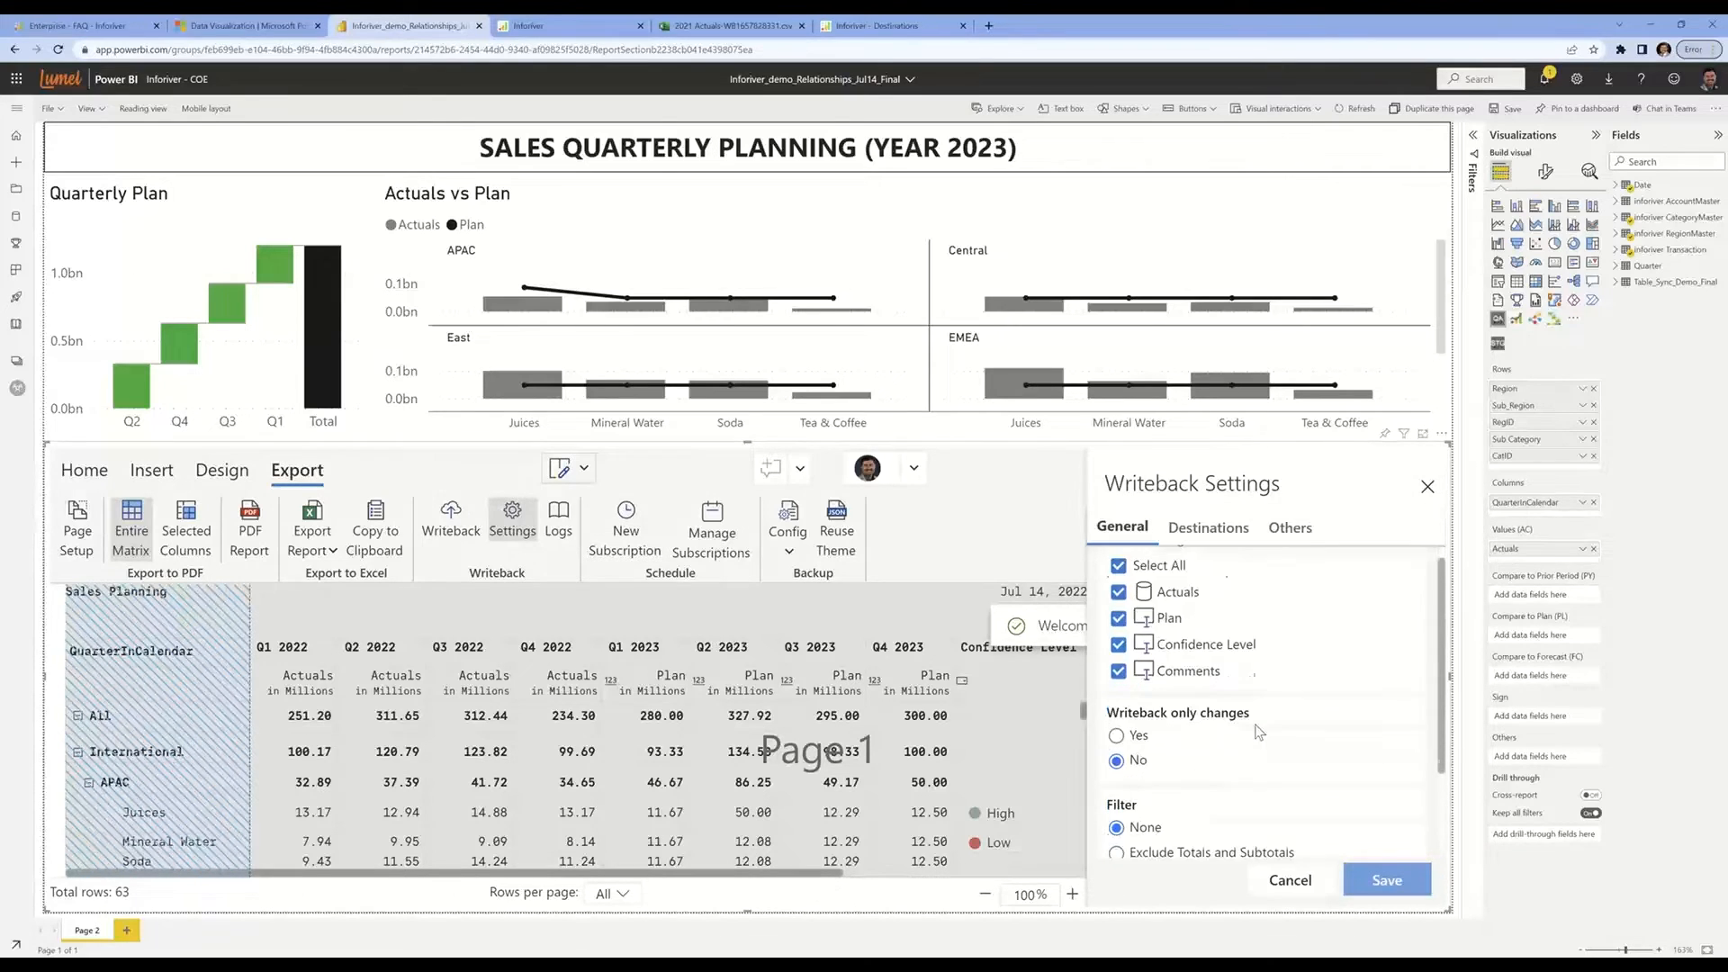
click(1222, 538)
click(1288, 529)
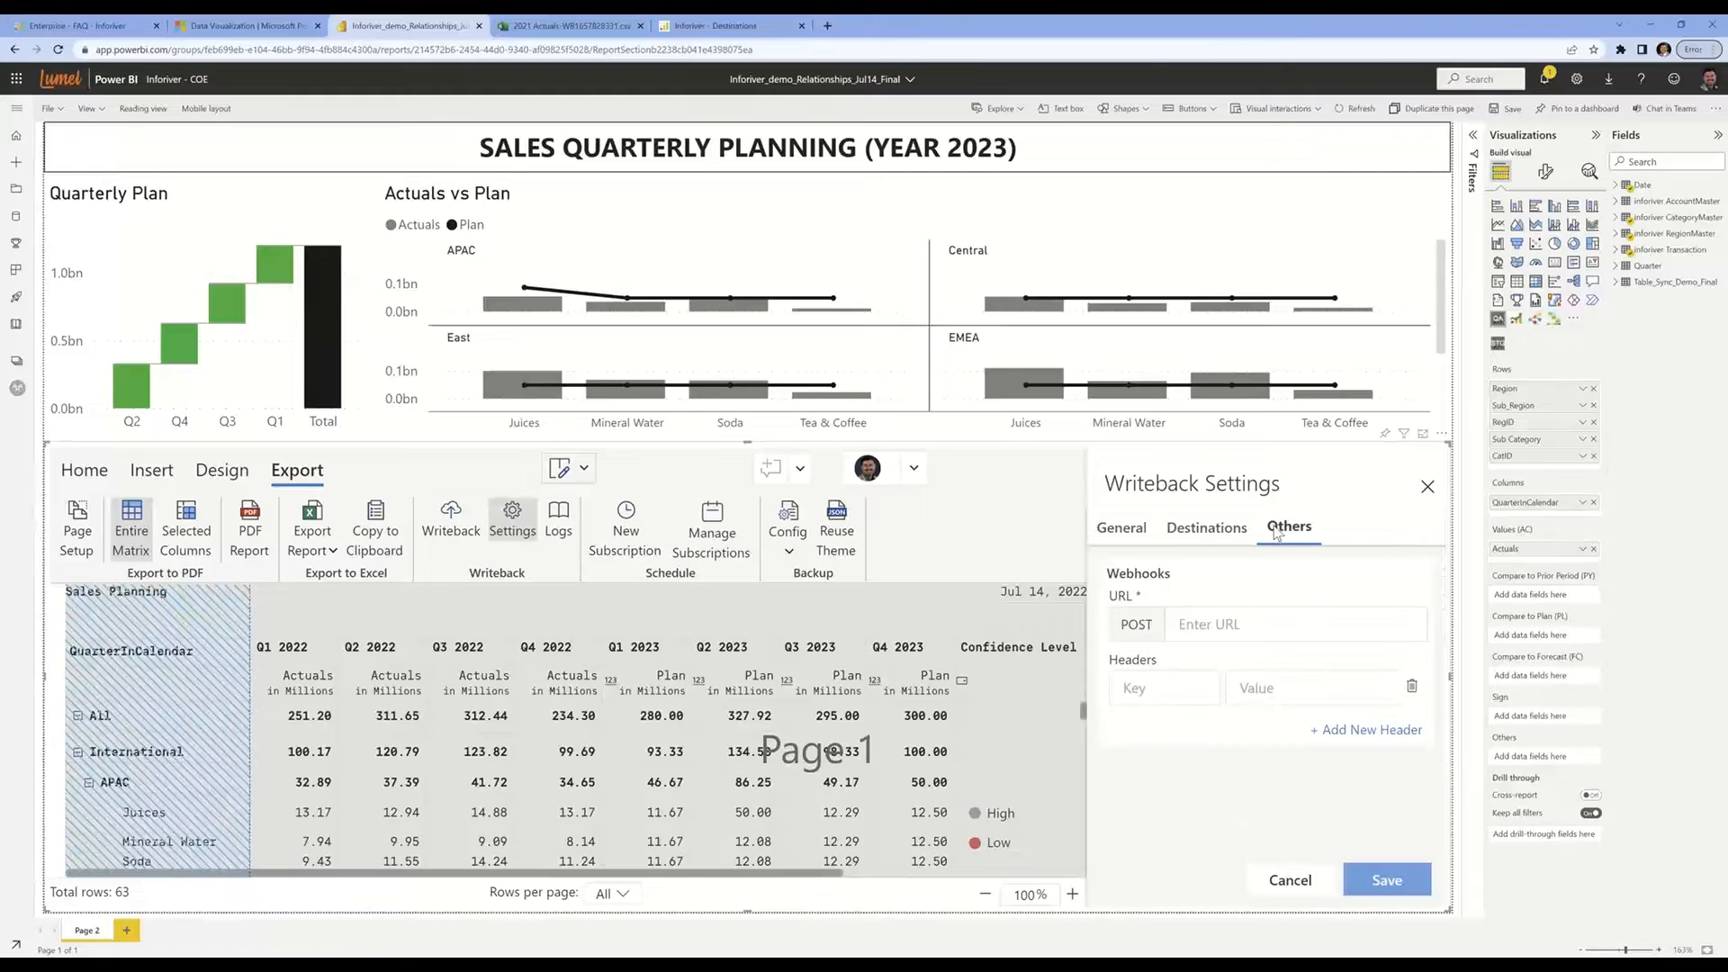
click(1428, 487)
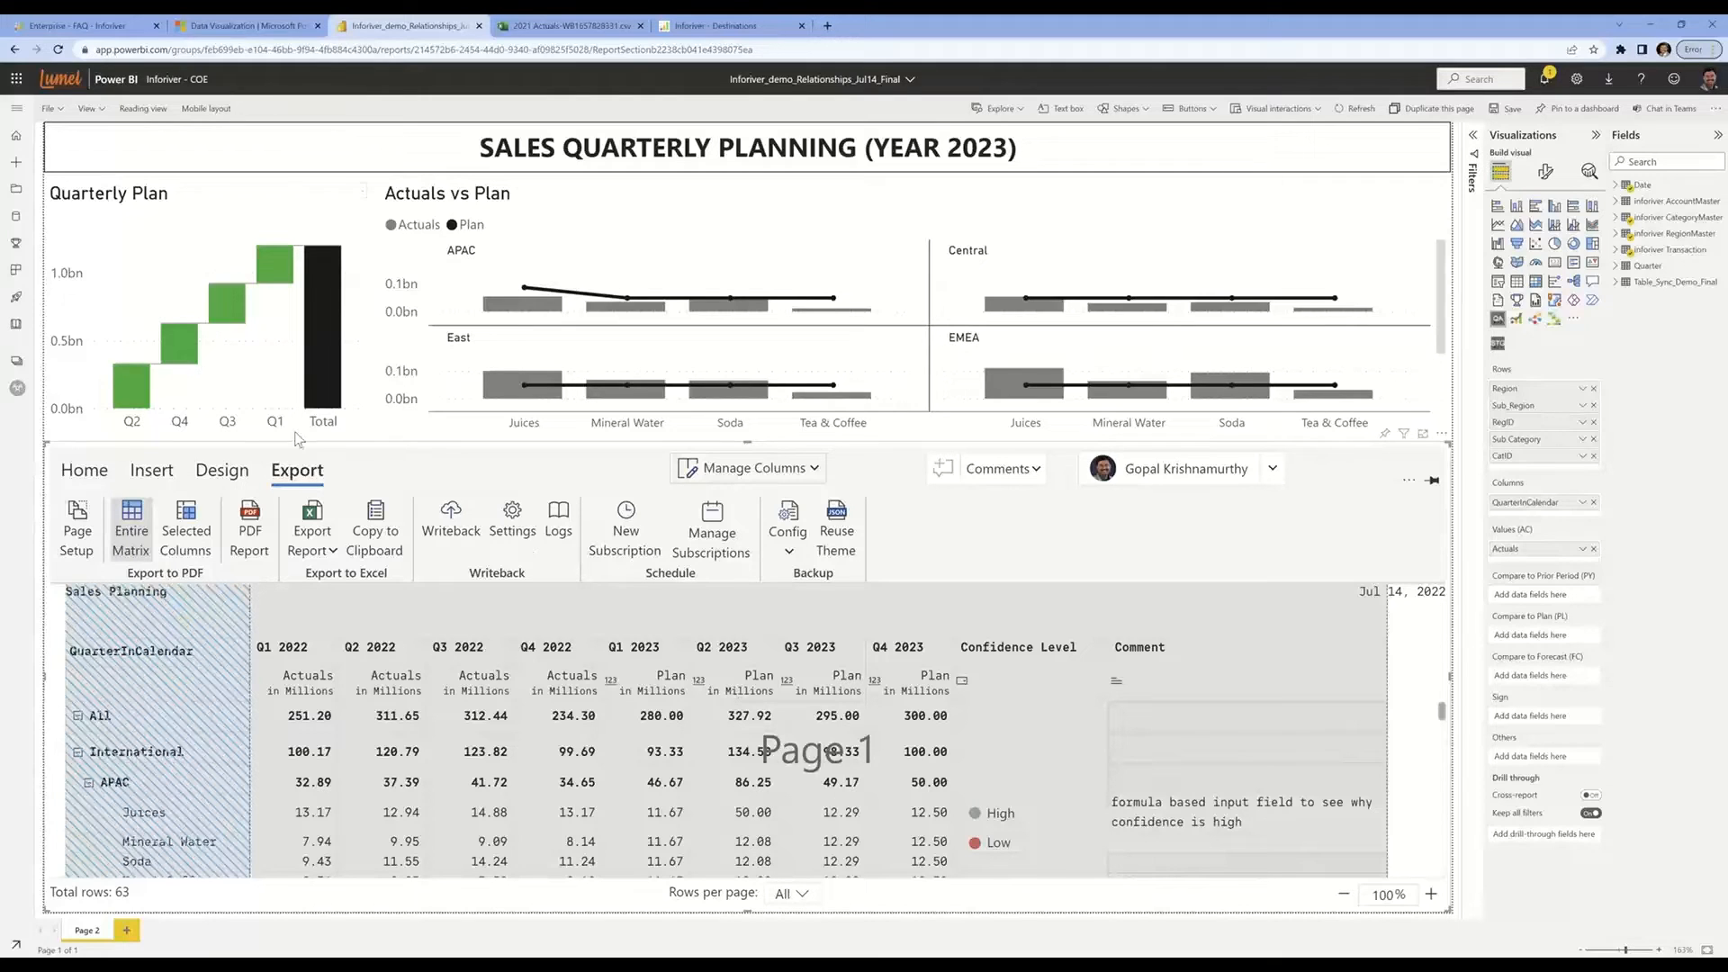
Open the matrix's audit log, filter it to Data entry changes and examine the logged edits by the test users
click(149, 469)
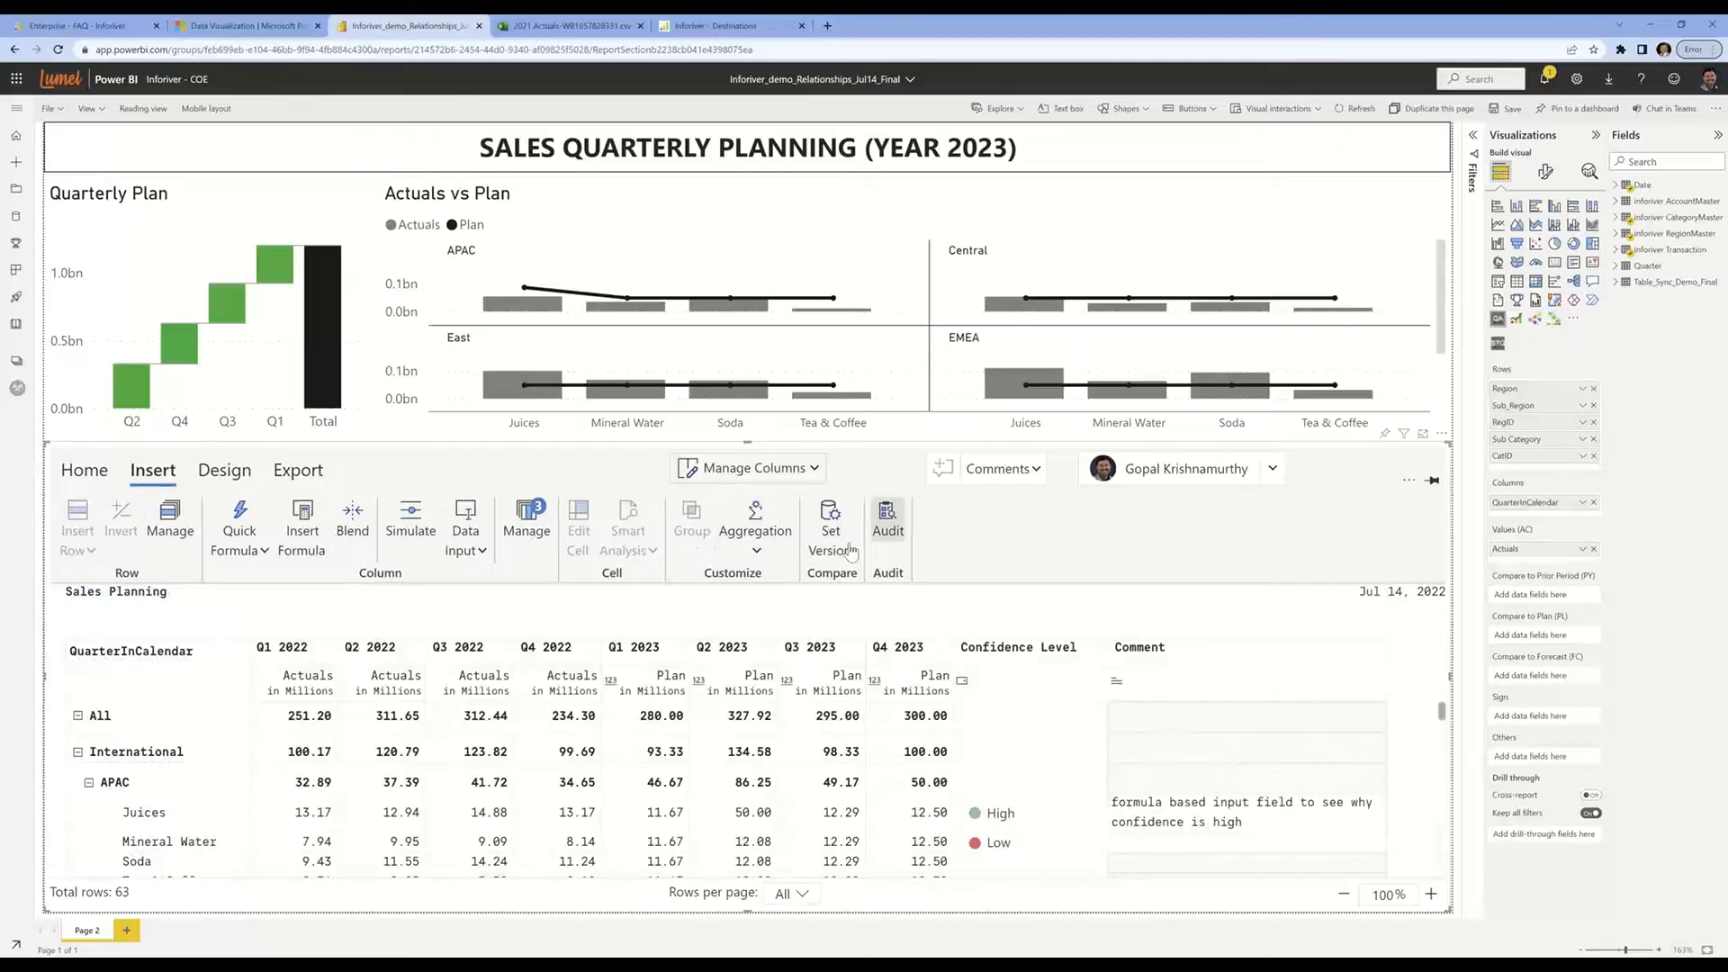
click(887, 520)
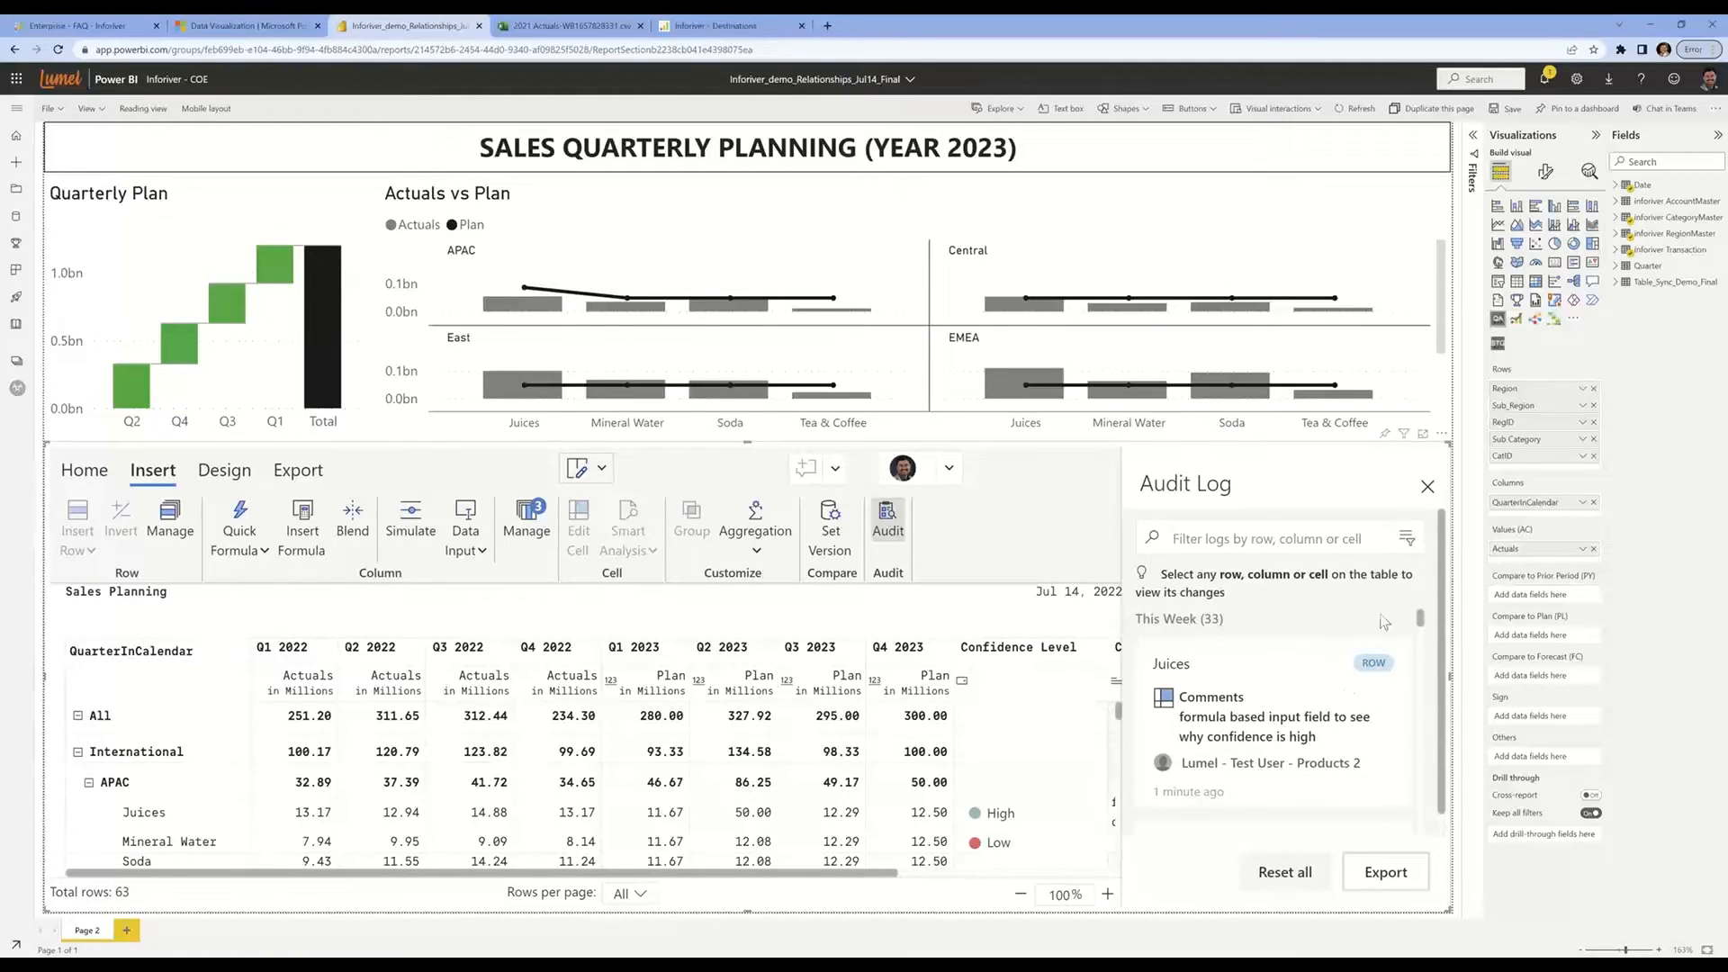
click(1407, 539)
click(1188, 645)
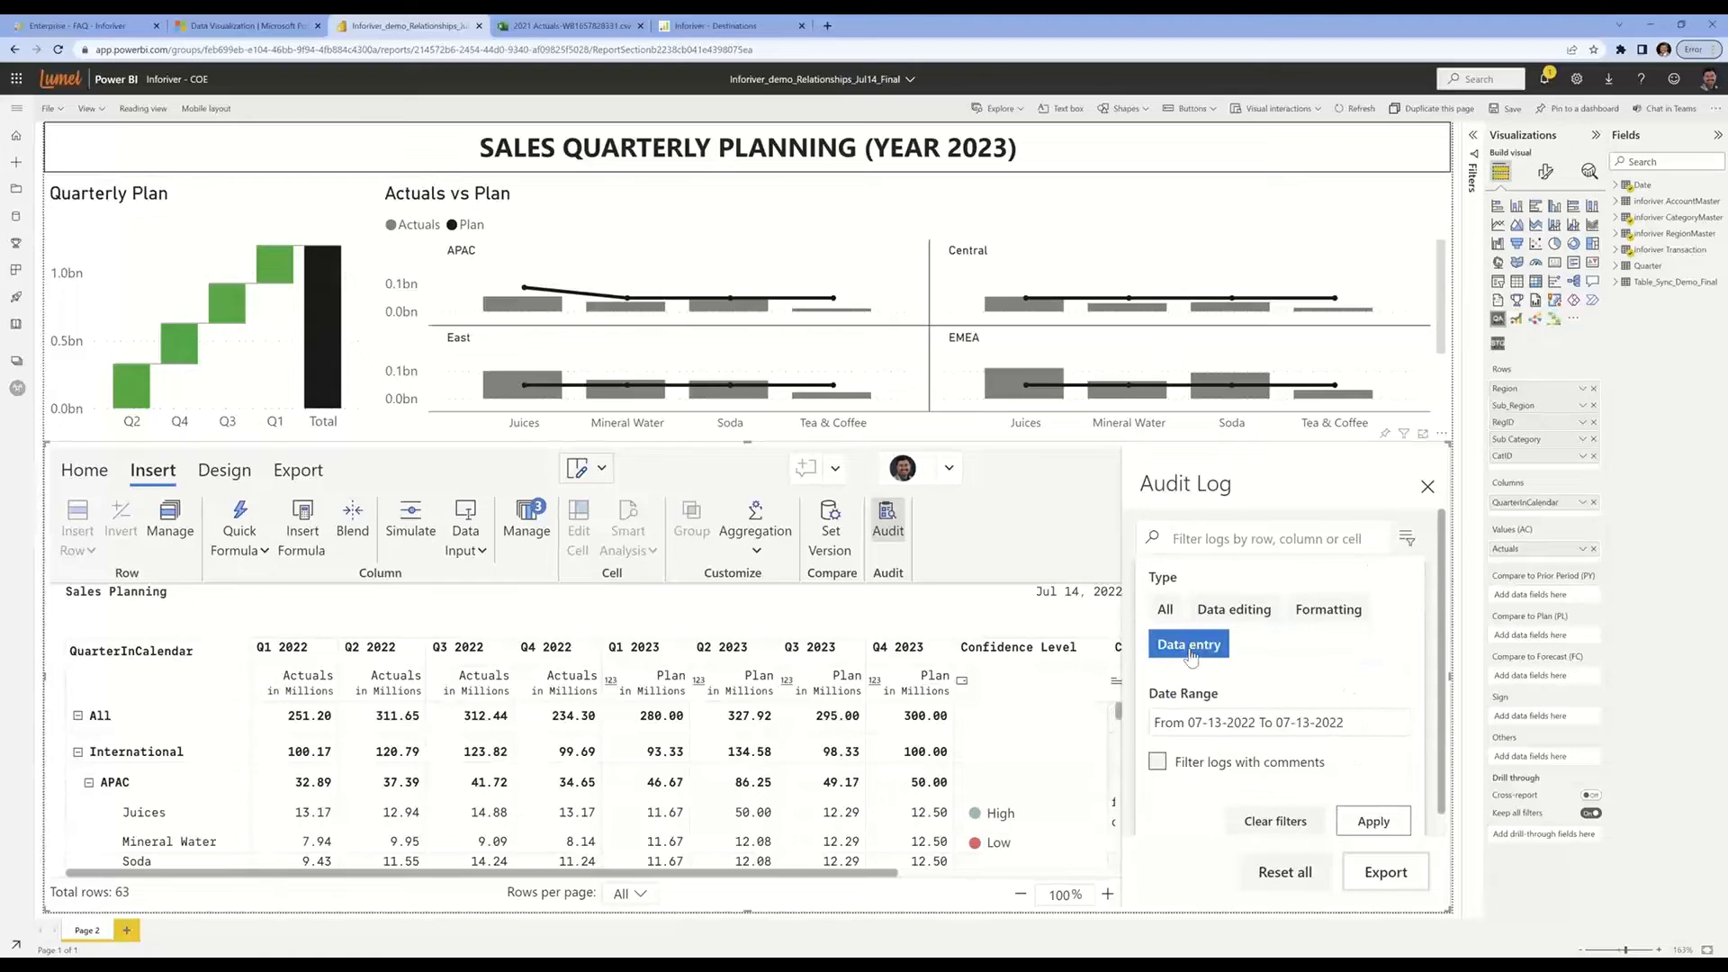
click(1376, 828)
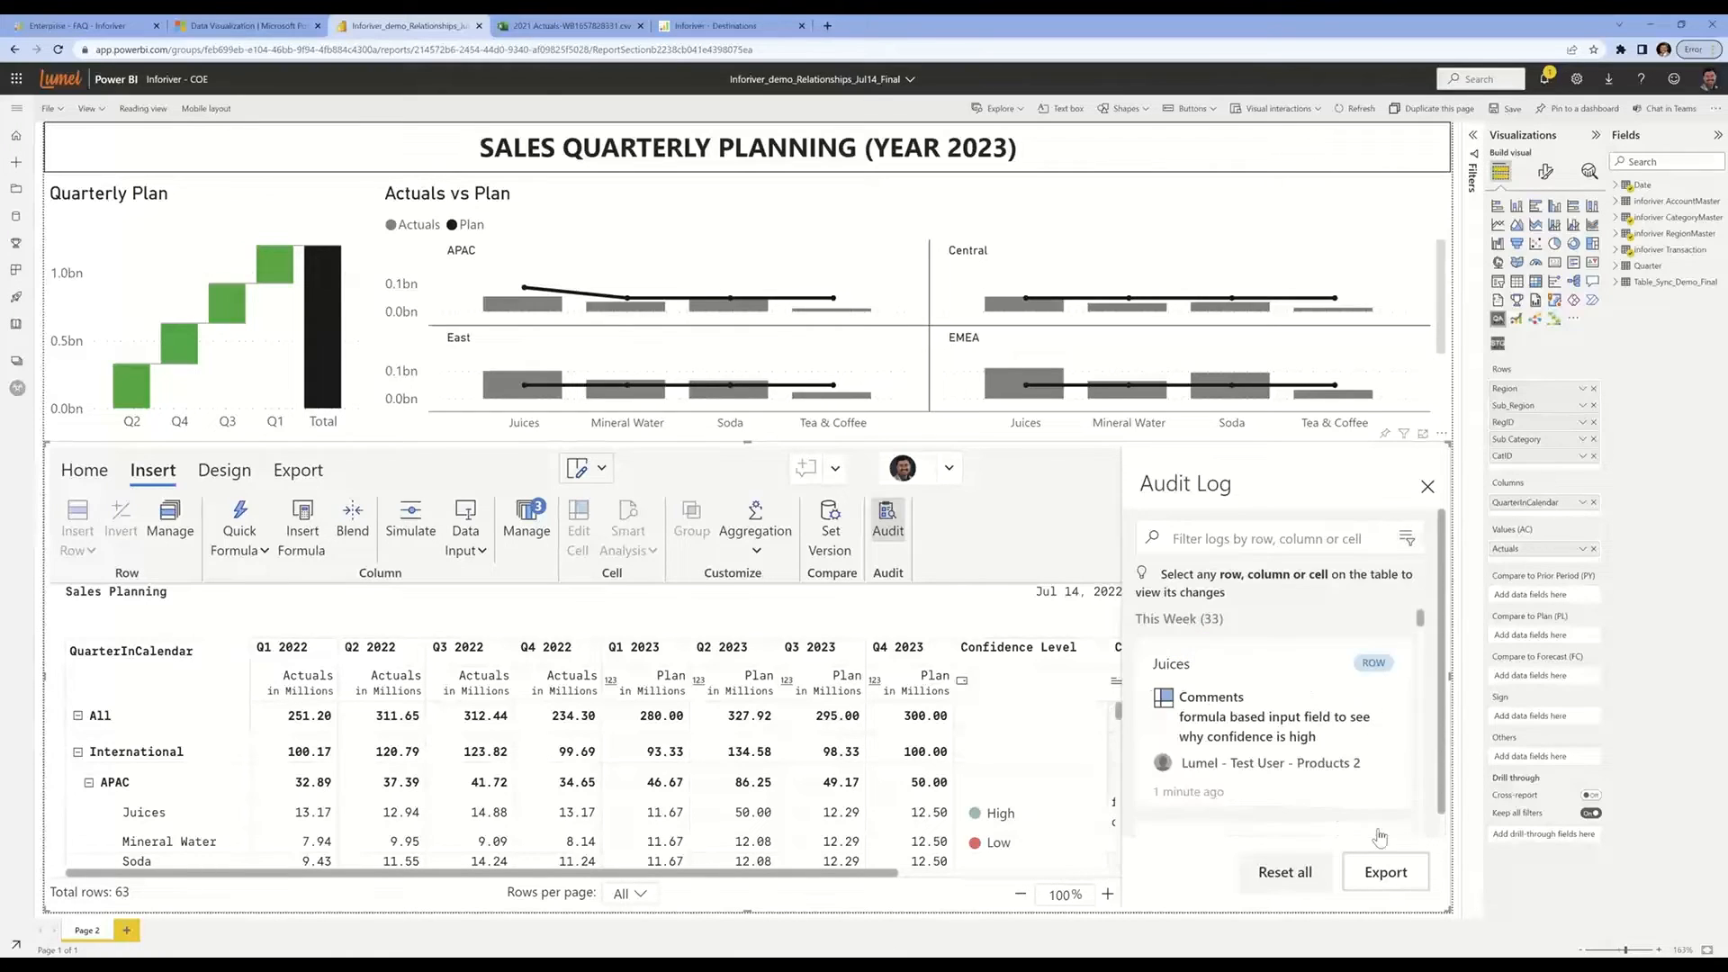
scroll(1305, 722, down, 3)
scroll(1305, 722, down, 2)
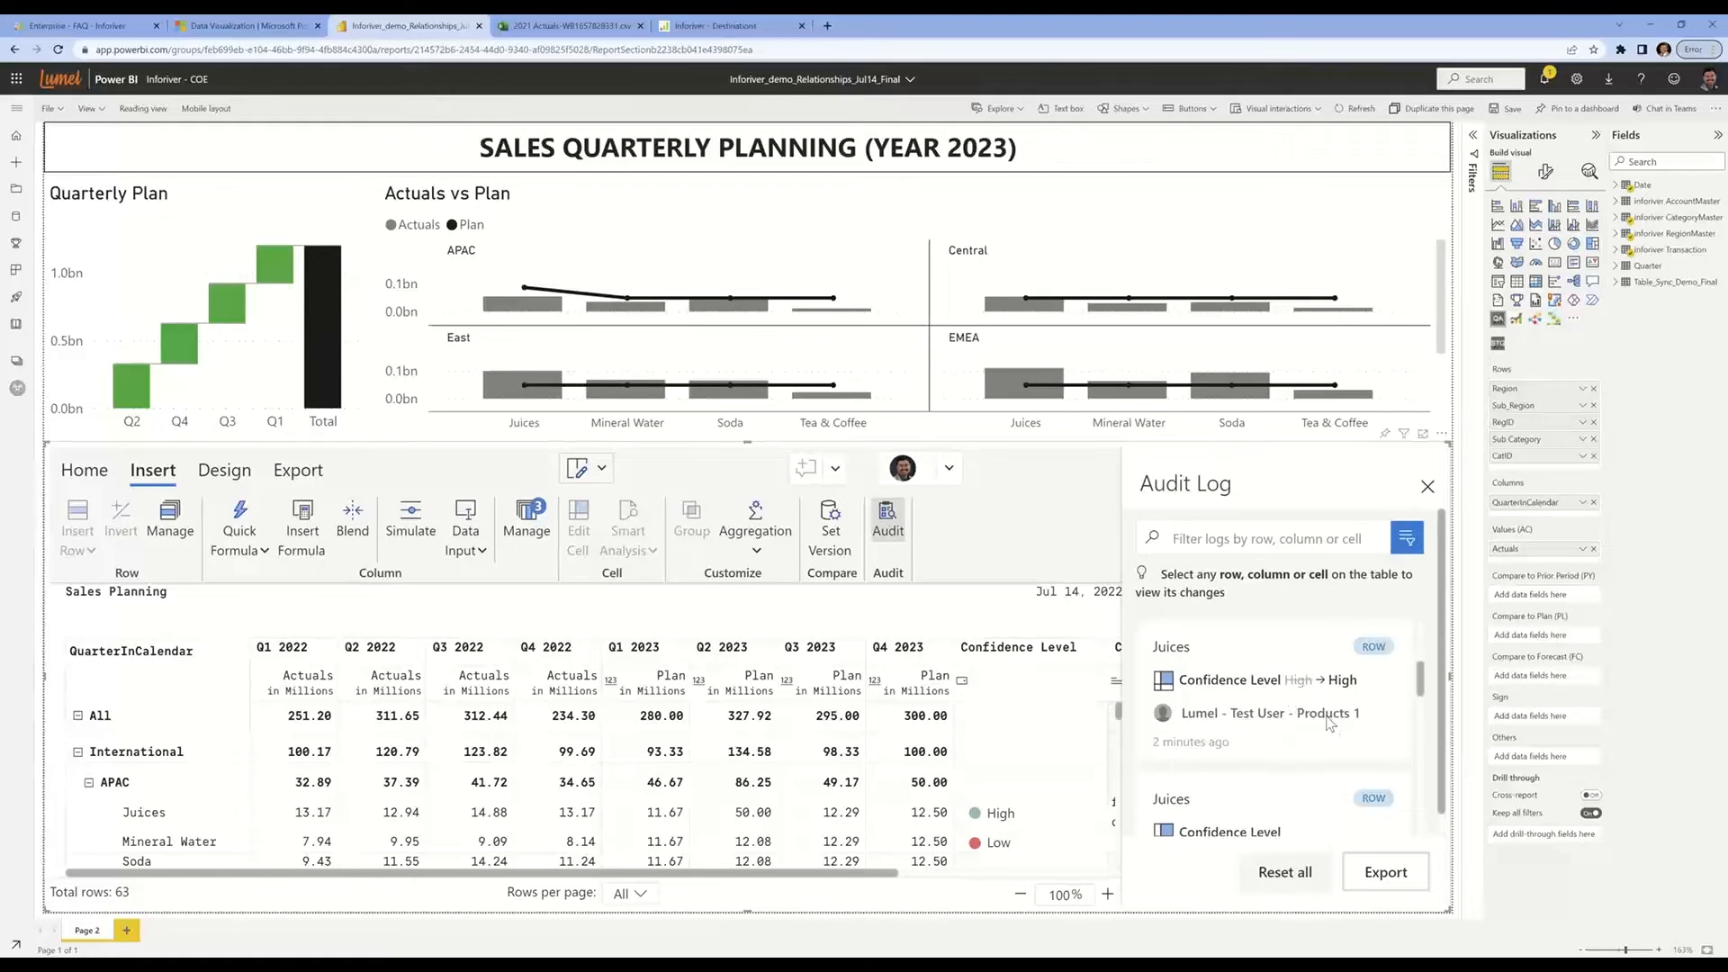
scroll(1322, 725, down, 3)
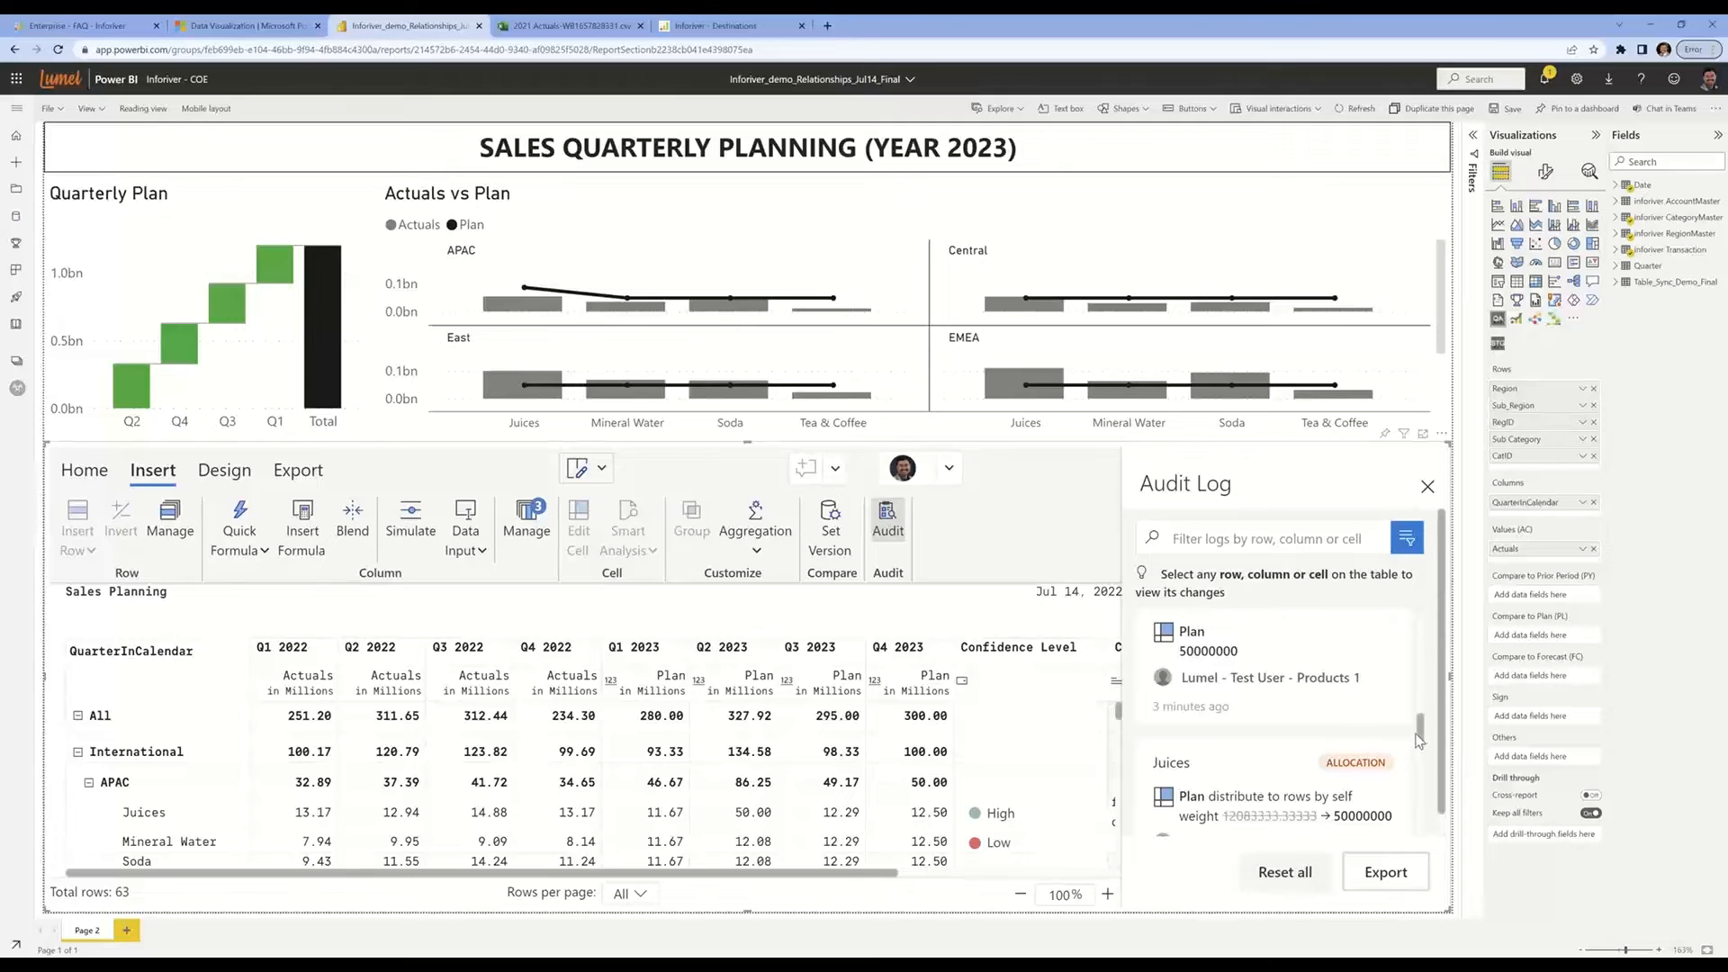
Examine the remaining allocation entries for the Plan values in the audit log, then close it
drag(1423, 733, 1421, 747)
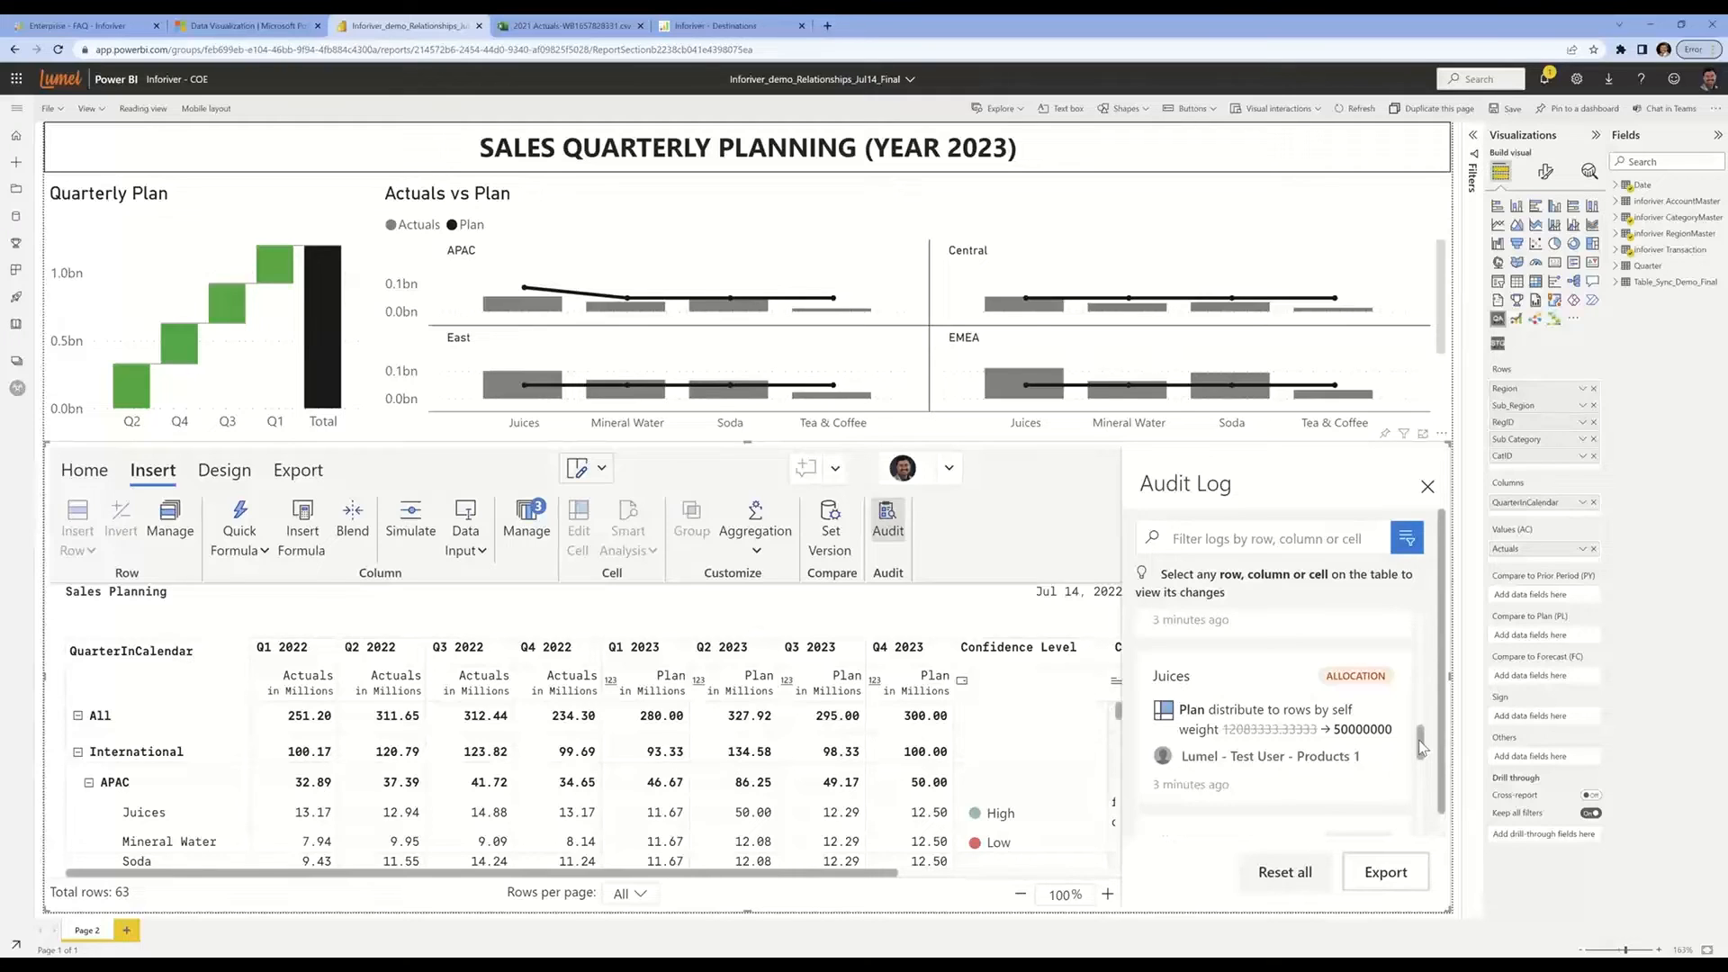
drag(1422, 749, 1417, 778)
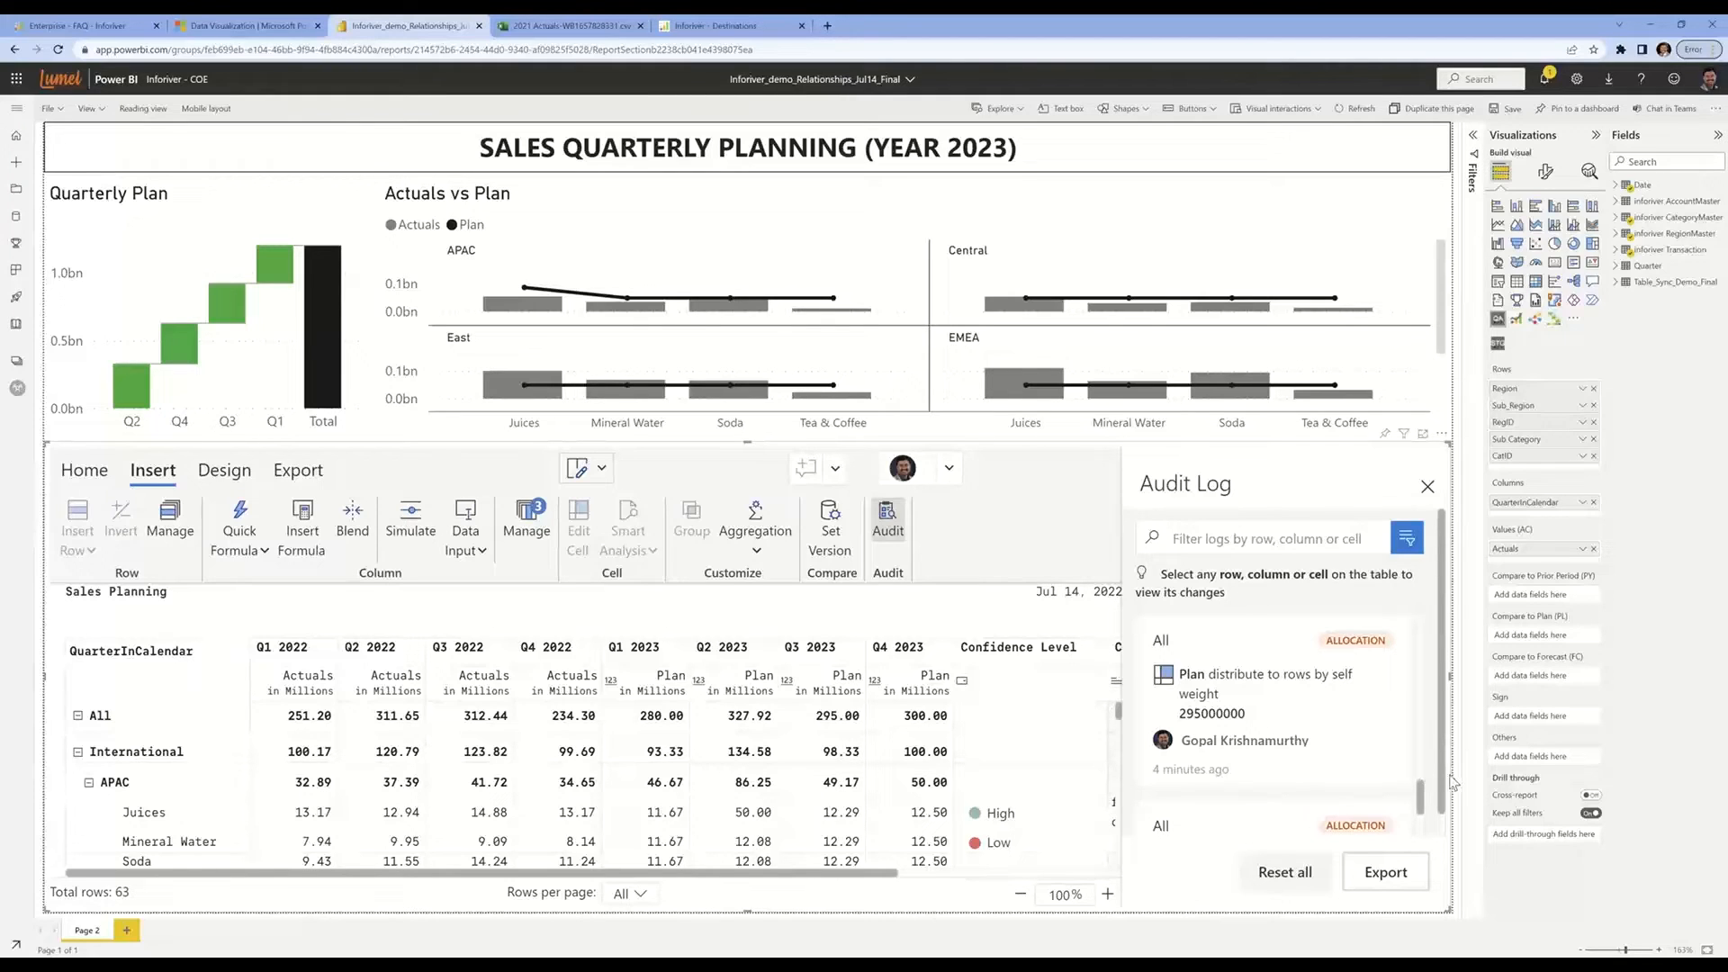
click(1429, 487)
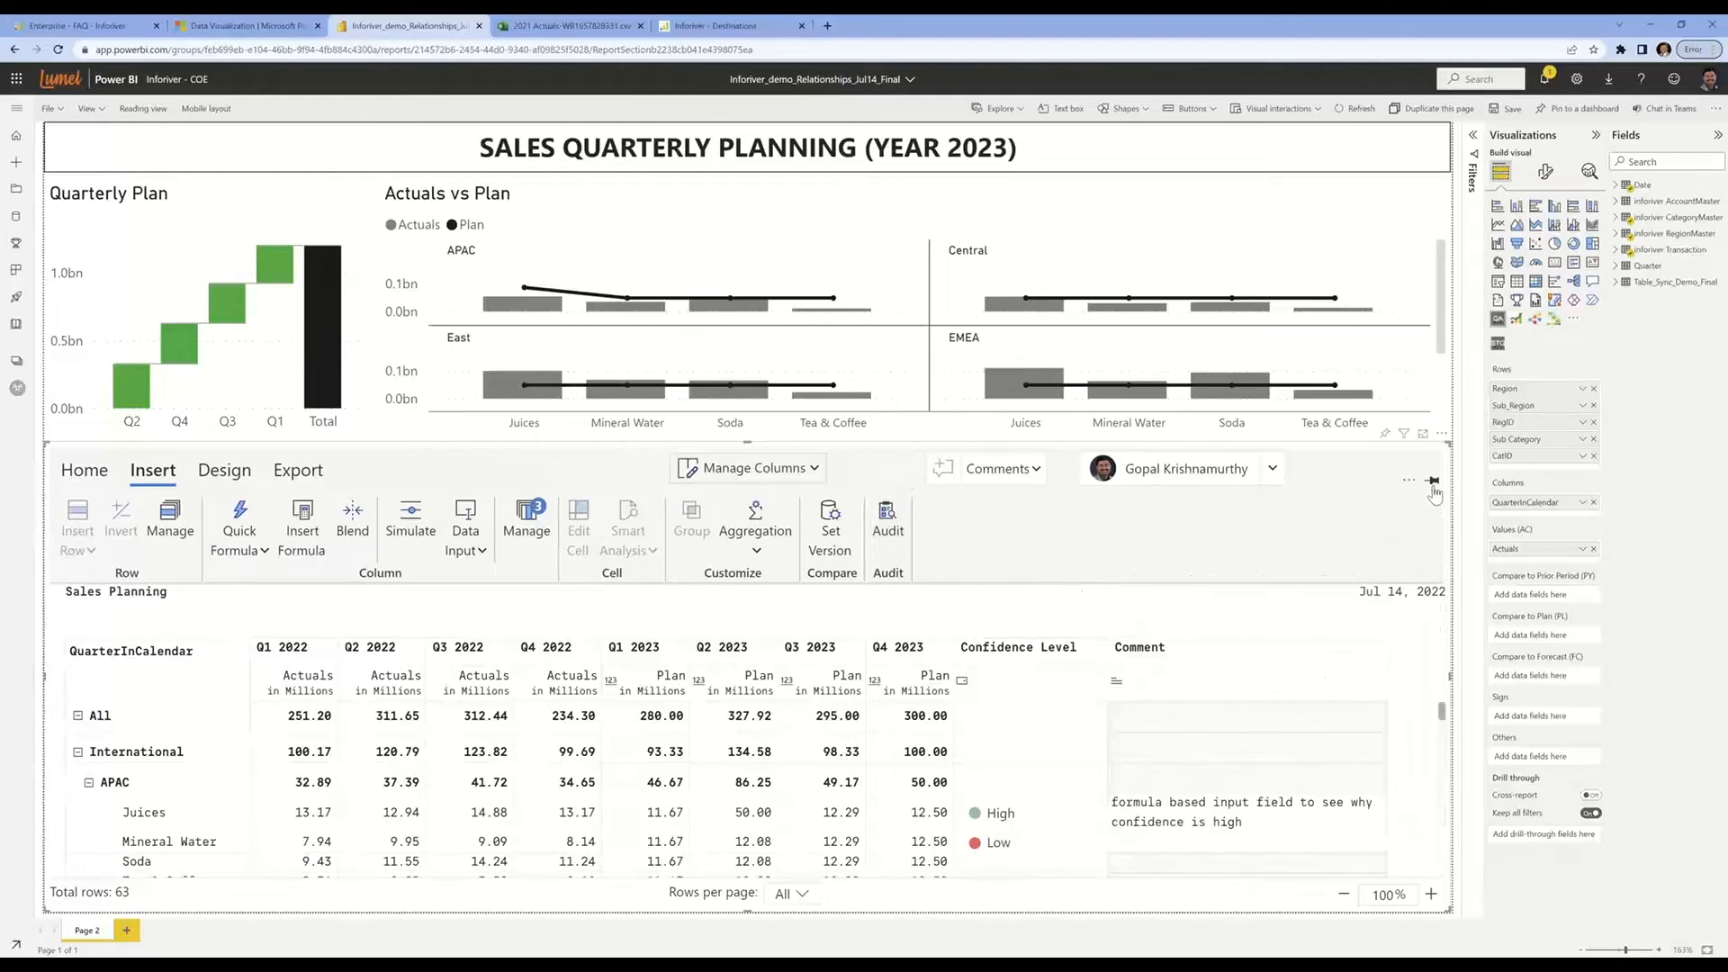
Review the data input column types the matrix offers and return to the home tools
click(478, 553)
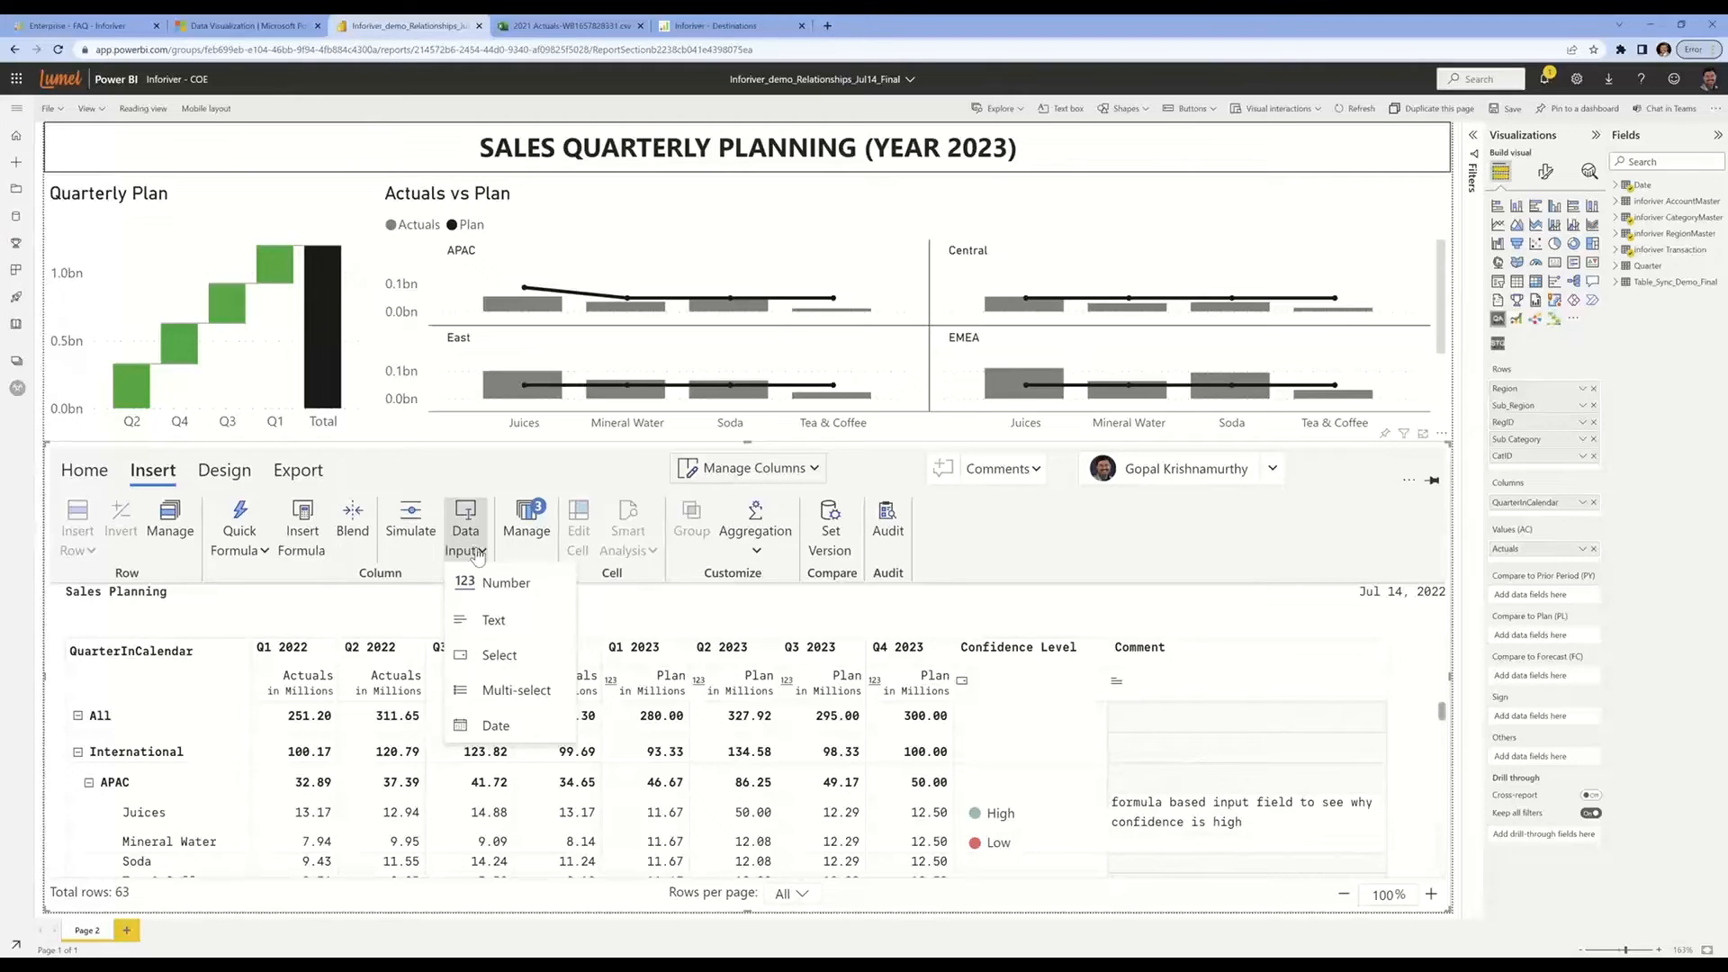
click(848, 611)
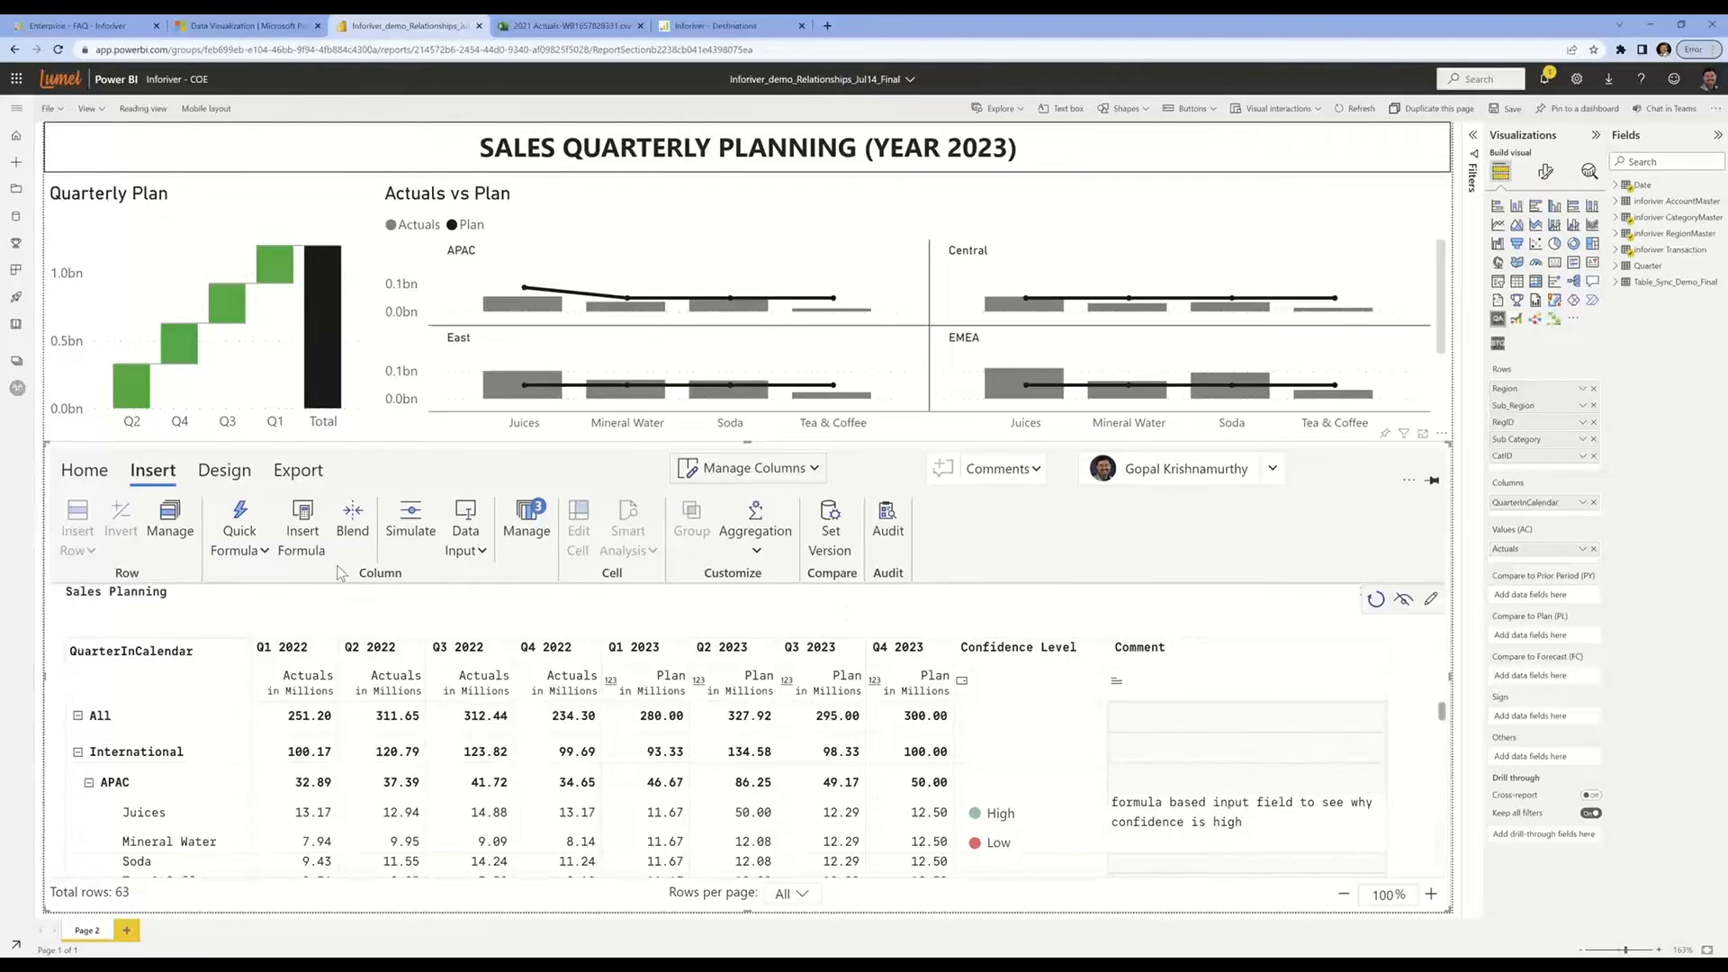
click(80, 473)
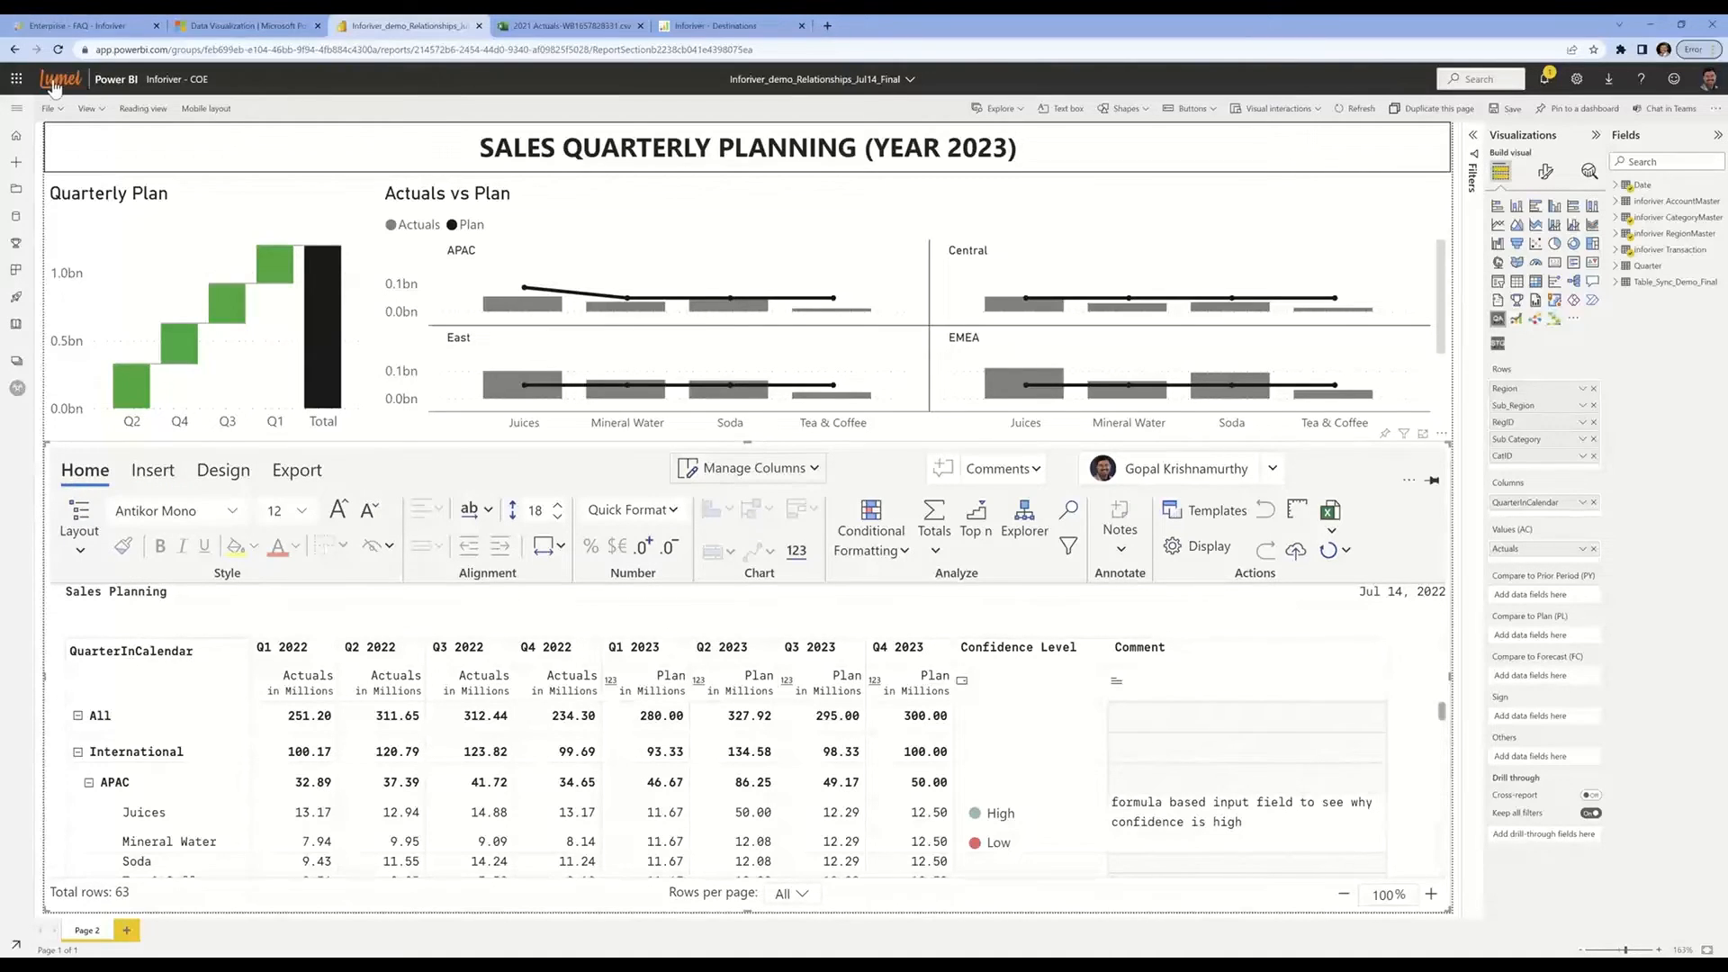
Leave the report without saving its changes and open the recent report Inforiver_test_webinar_July14 for editing
click(18, 138)
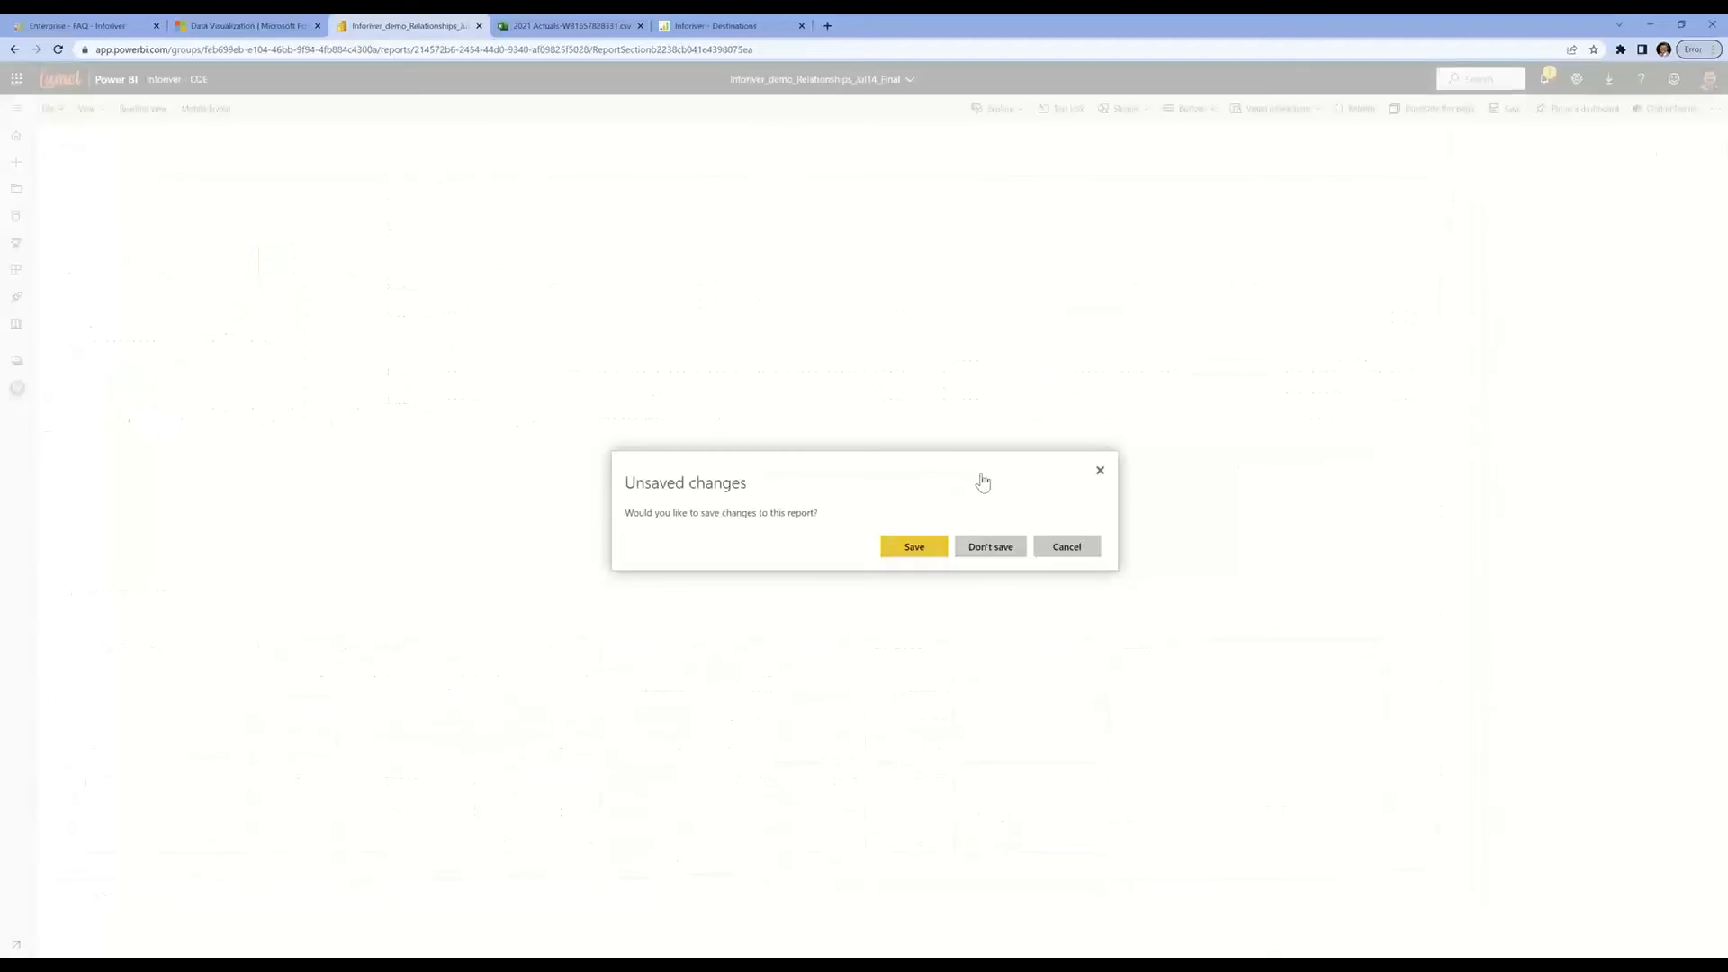
click(992, 548)
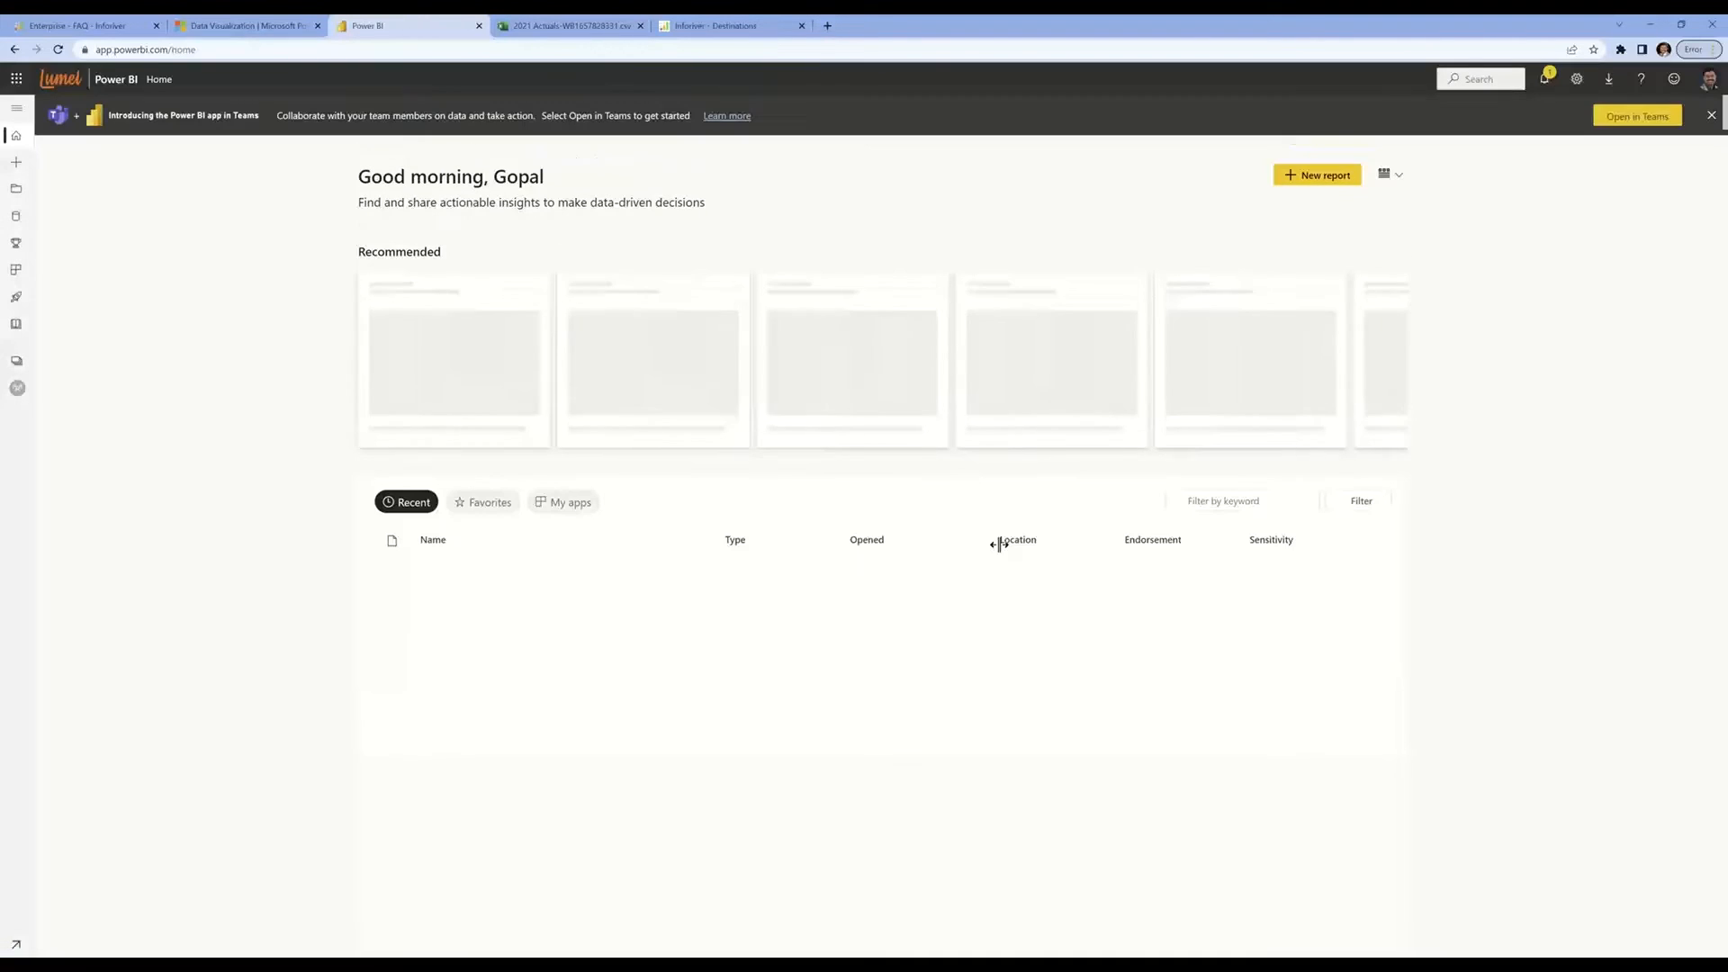
click(527, 605)
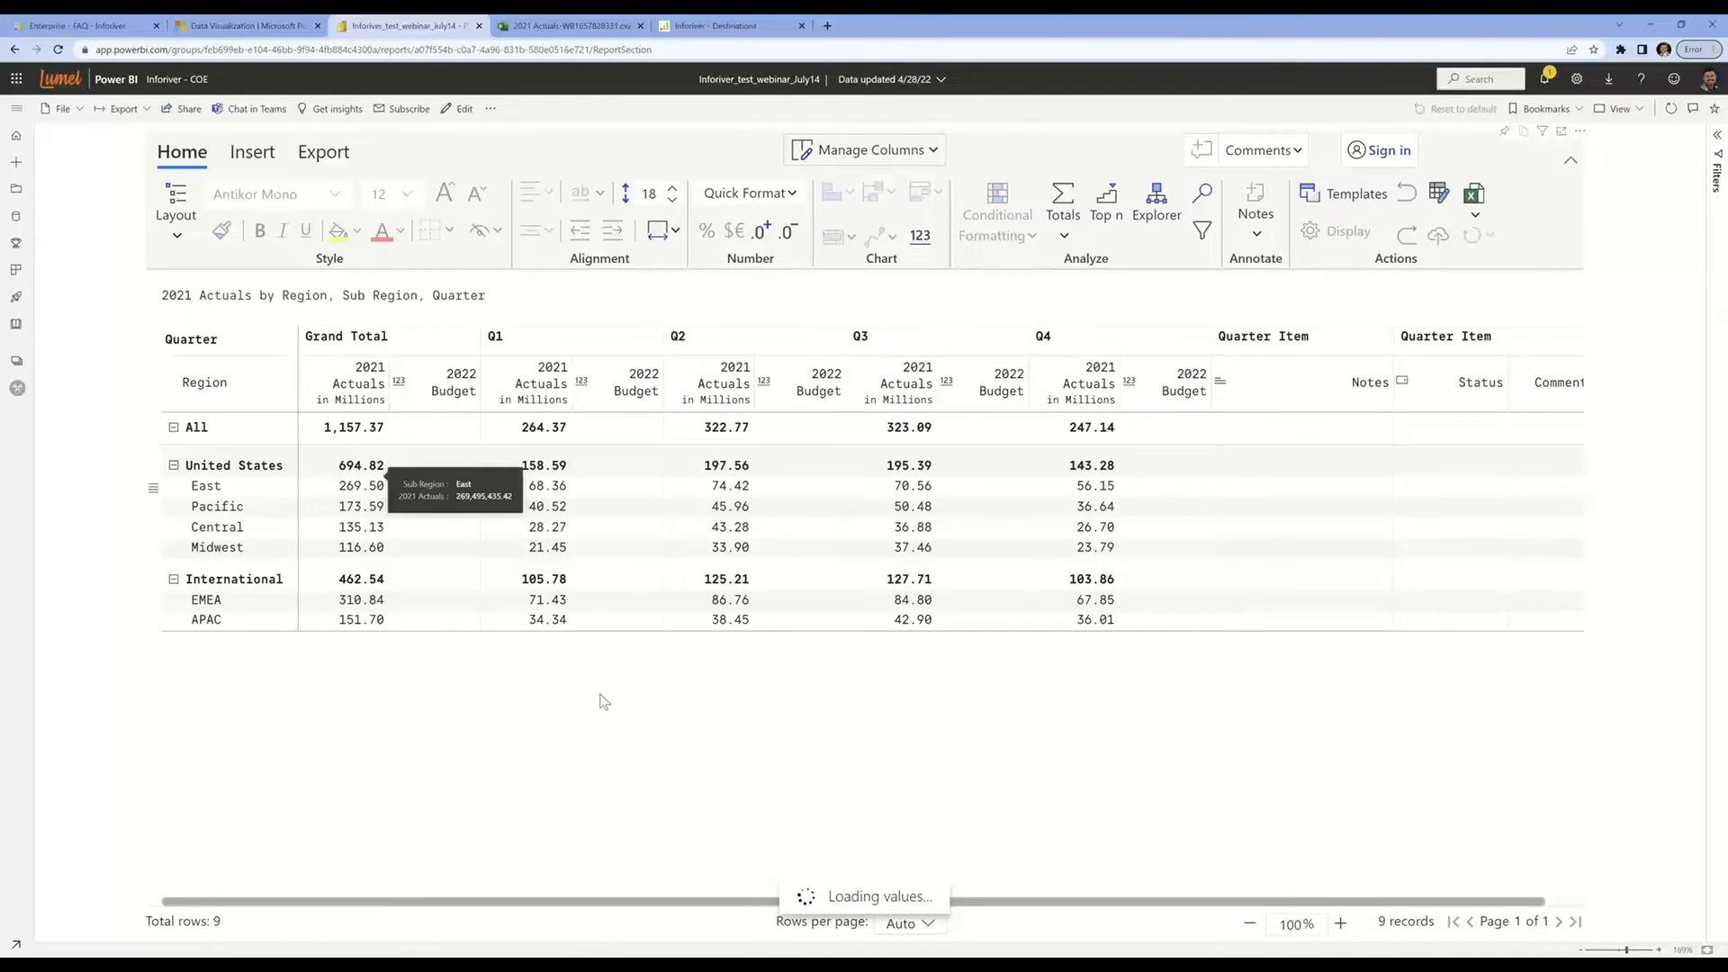
click(462, 108)
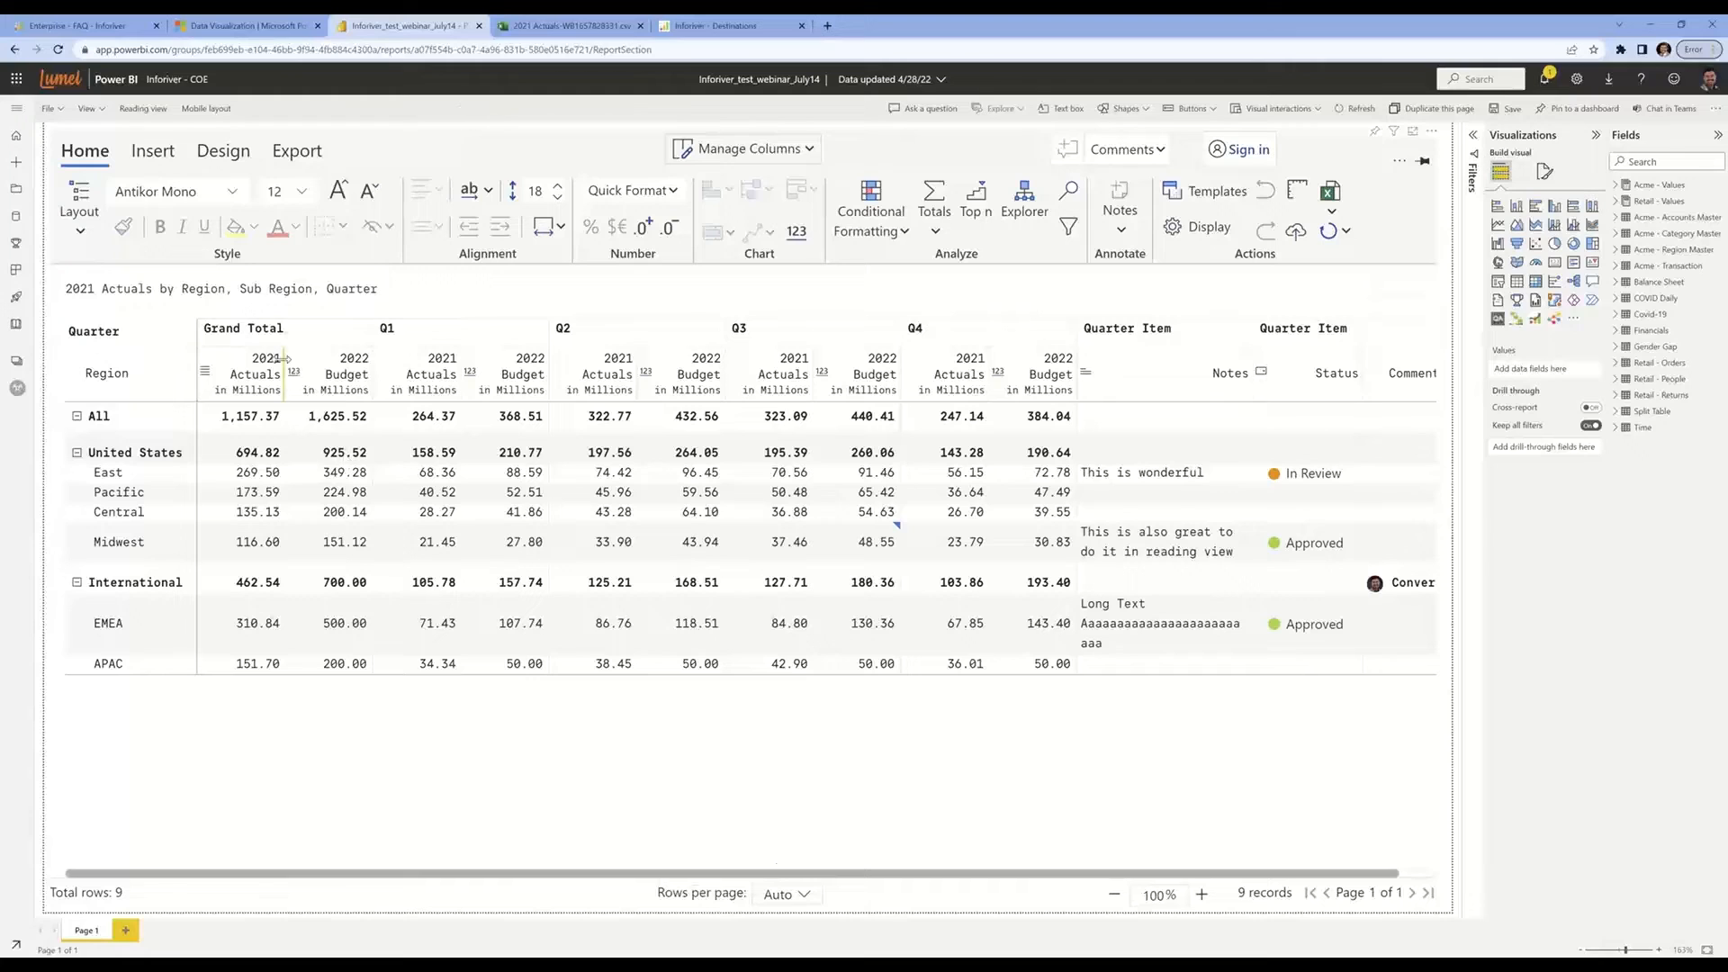
Review the layout options available for the 2021 Actuals matrix
click(80, 232)
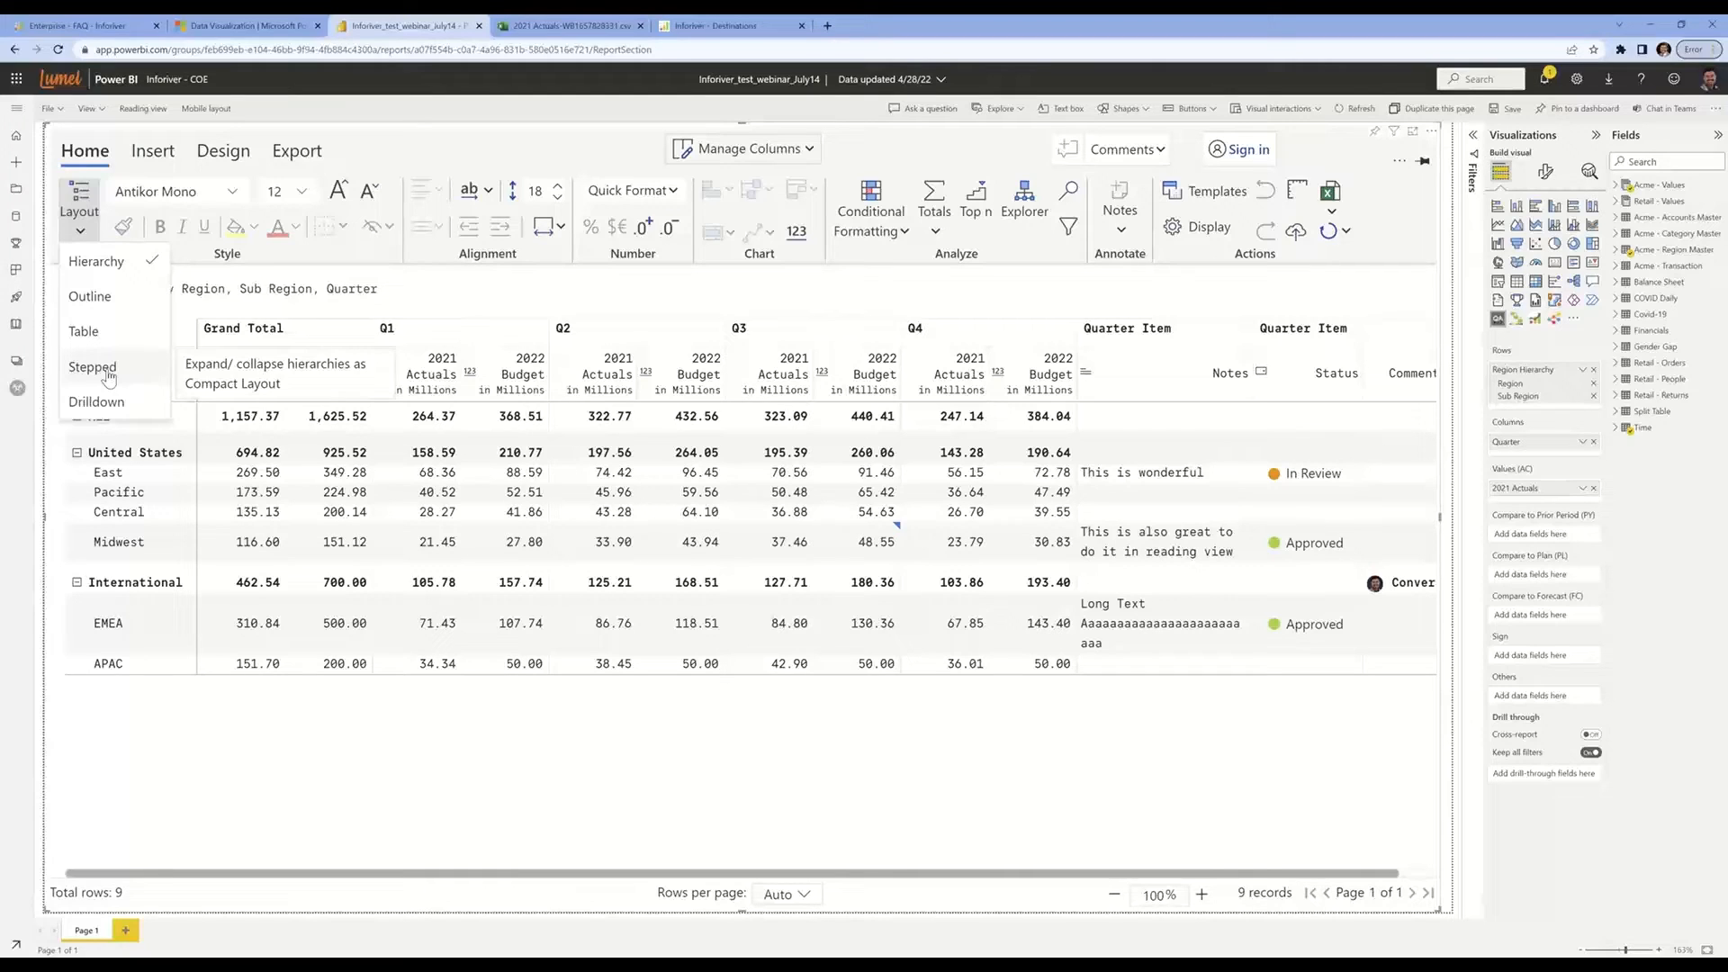
click(438, 766)
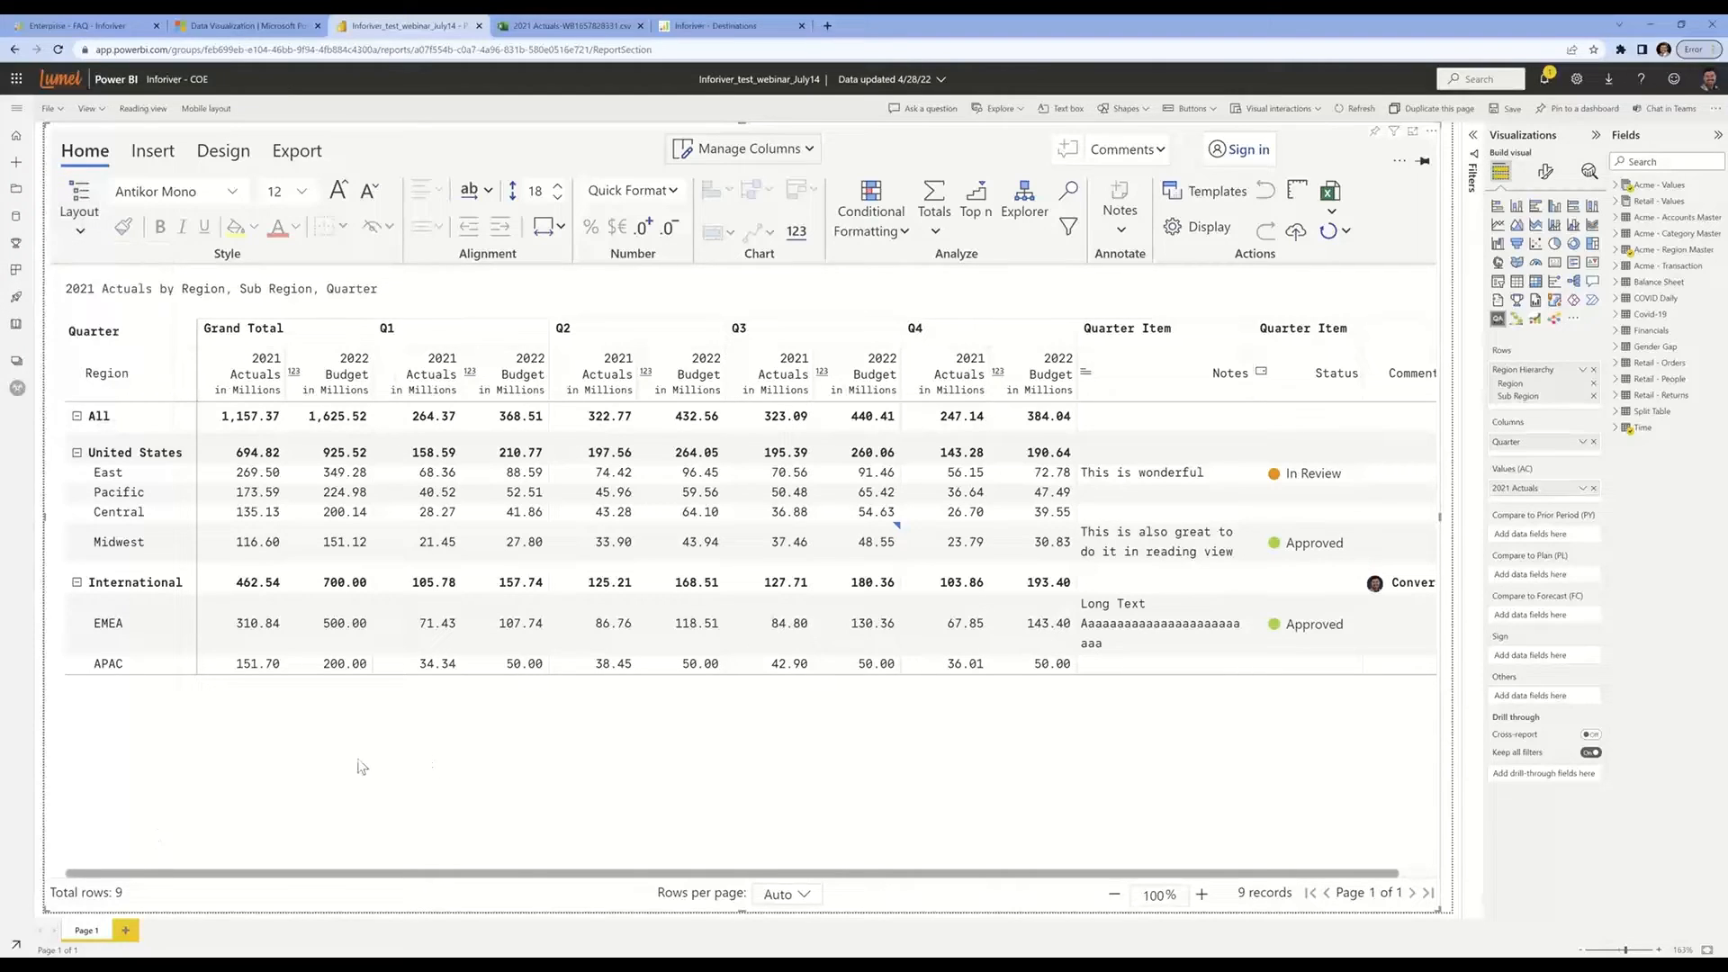
Add a second report page and place an Inforiver Enterprise matrix visual on it, enlarged to fill the page
click(125, 930)
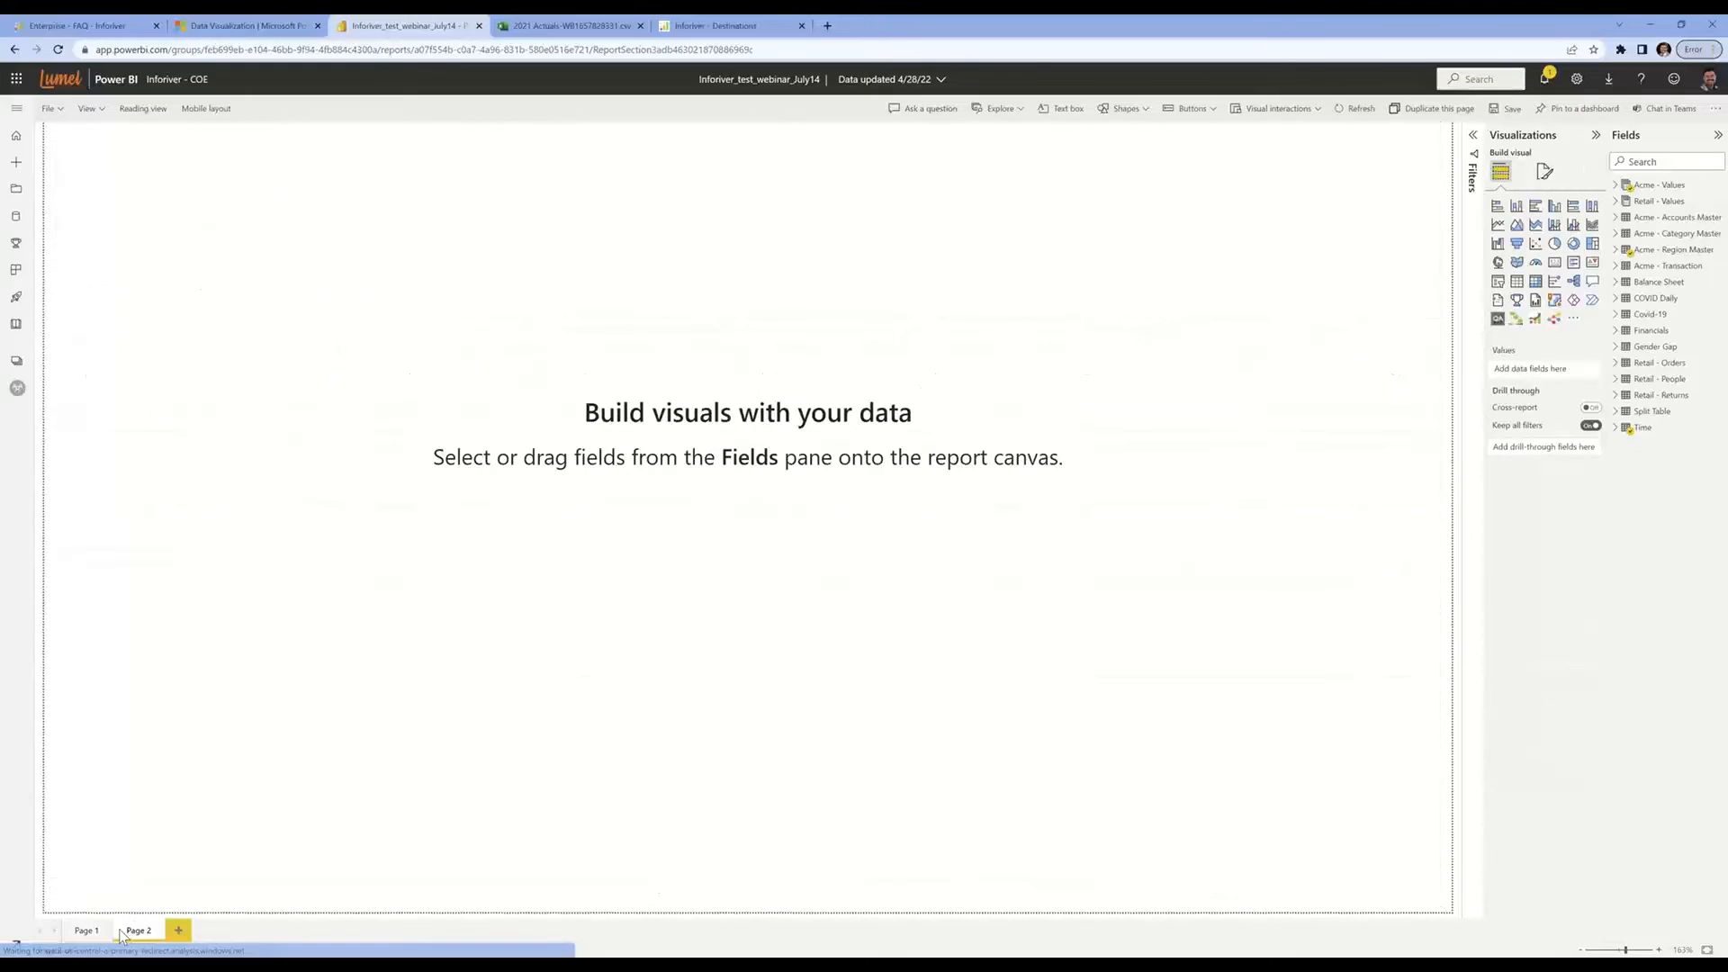
click(1498, 319)
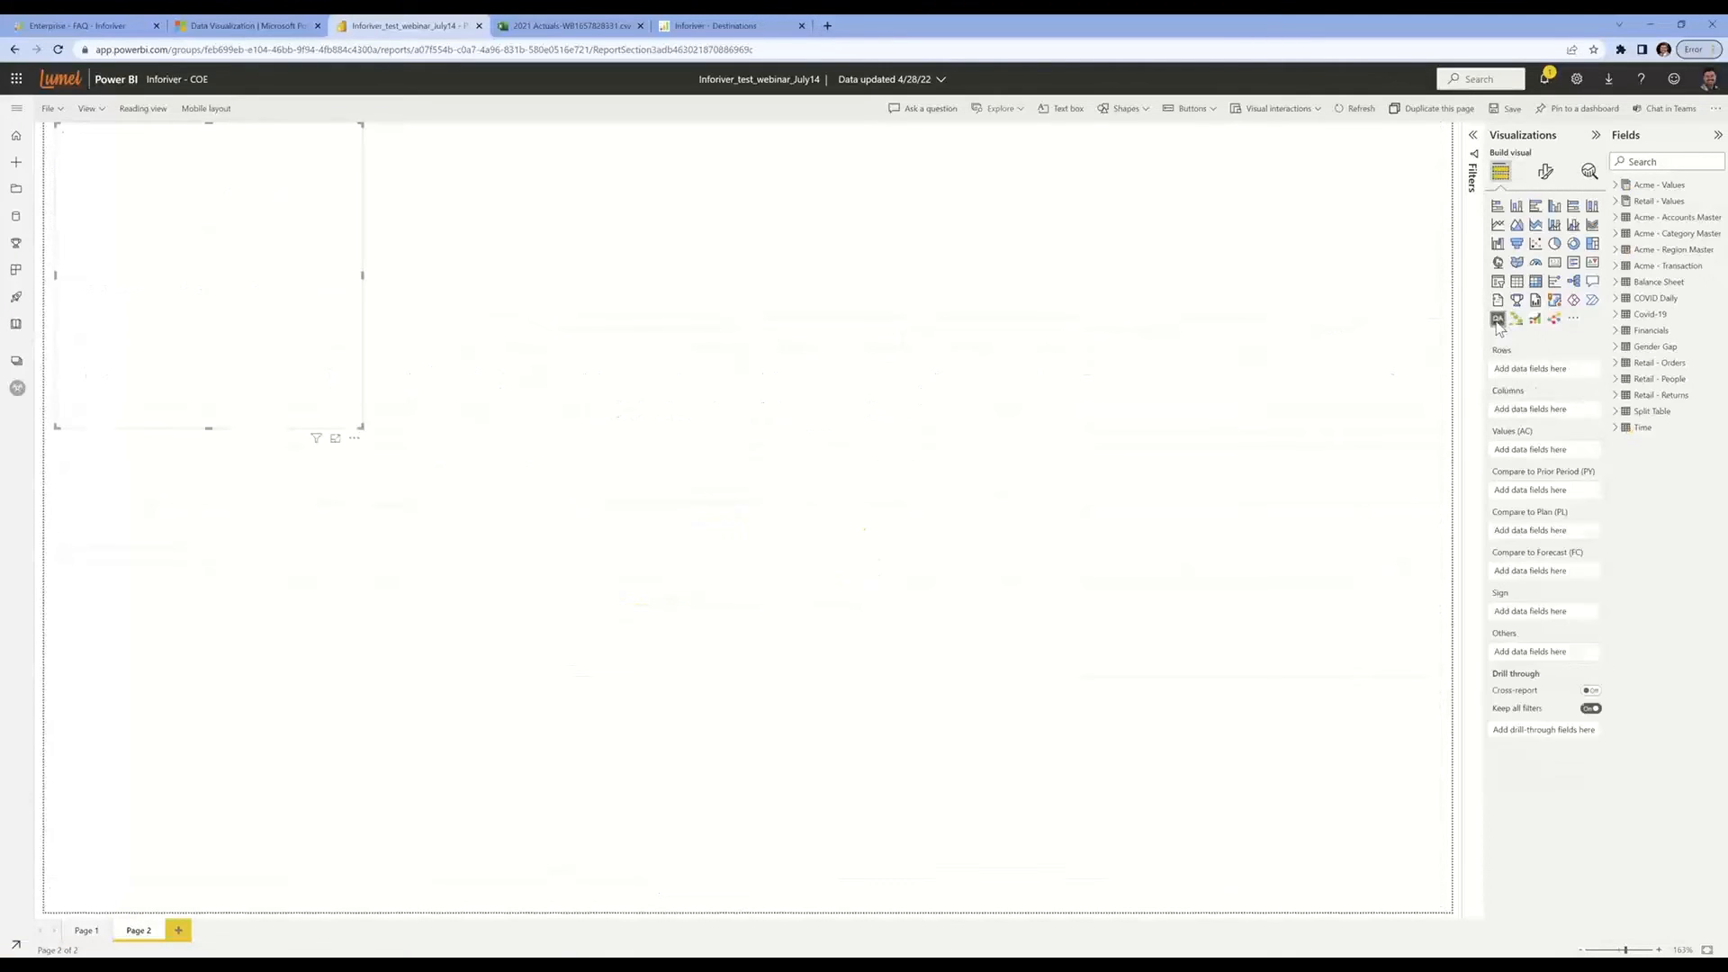
drag(361, 435, 1479, 923)
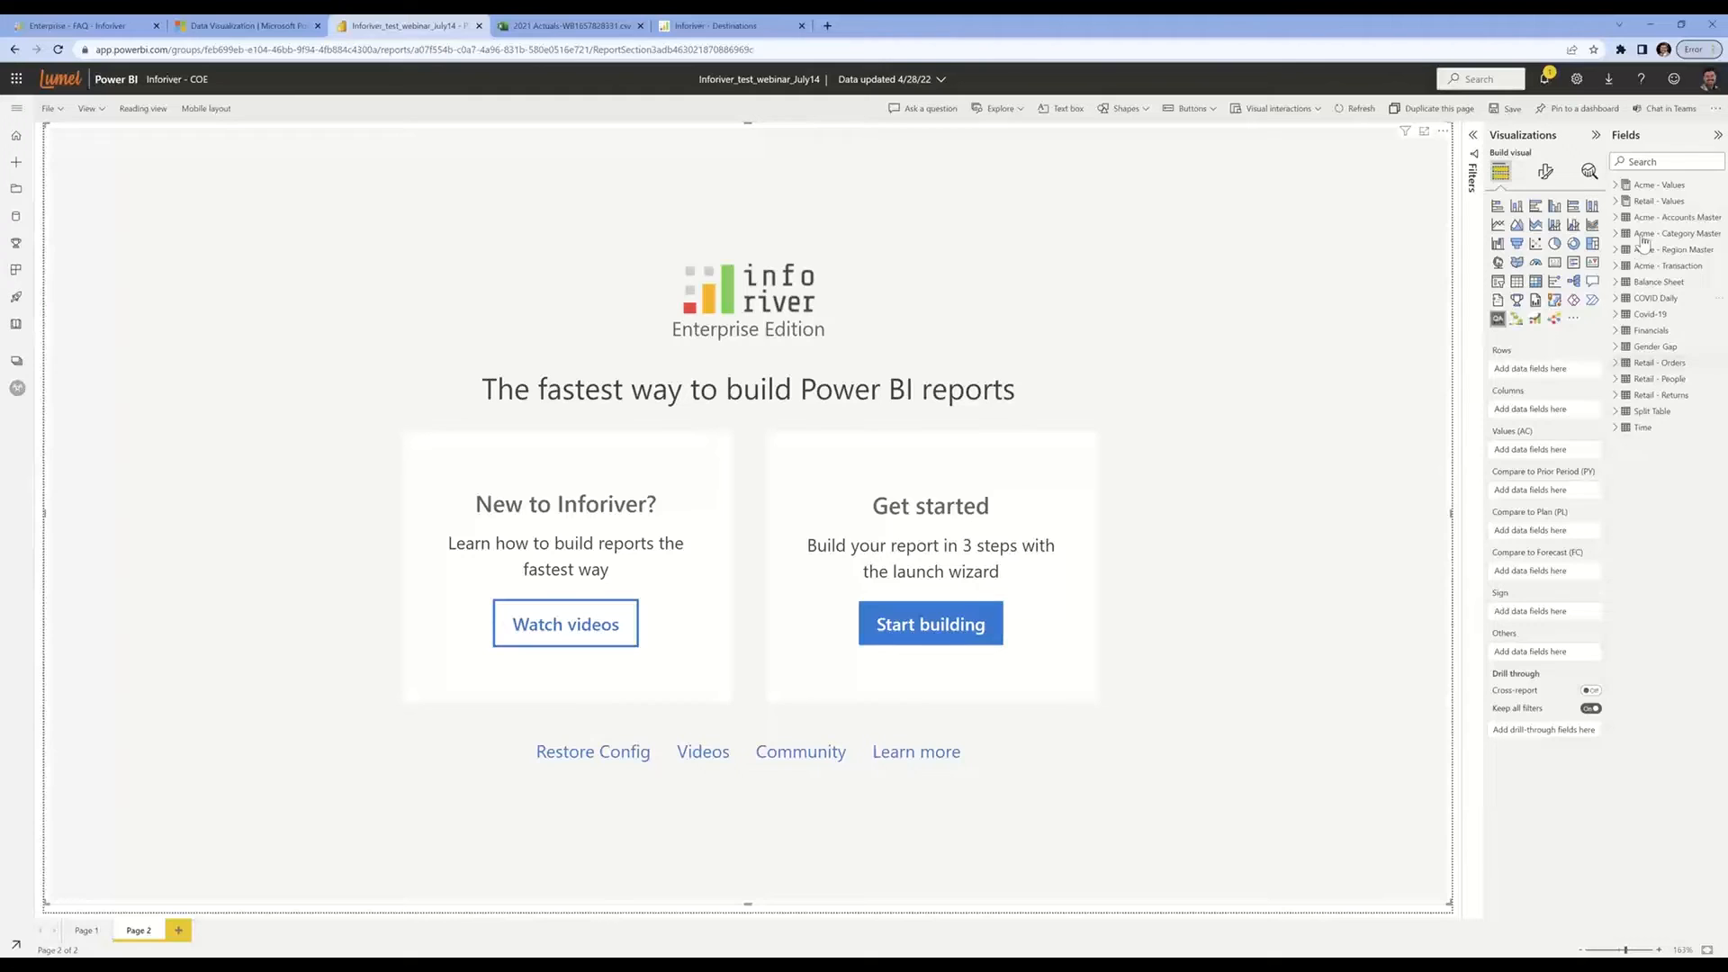
Assign Region Hierarchy to the rows, 2021 Actuals to the values, 2020 Actuals as prior period and 2021 Plan as plan
click(1617, 250)
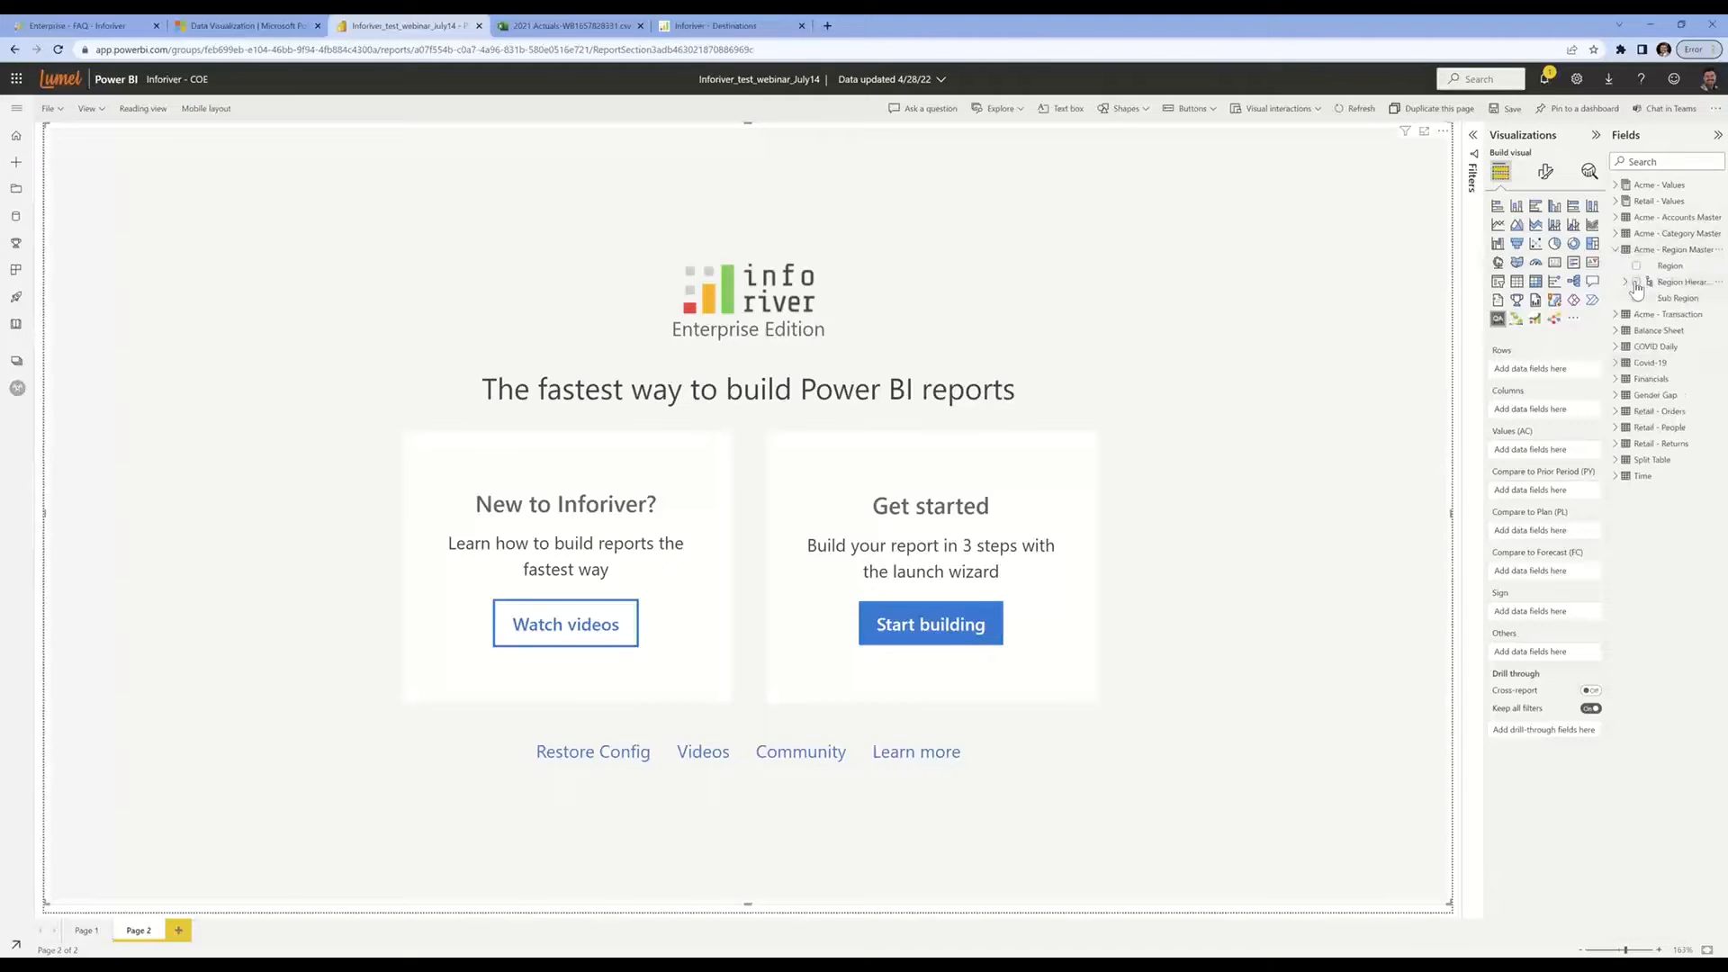
click(1637, 282)
click(1617, 185)
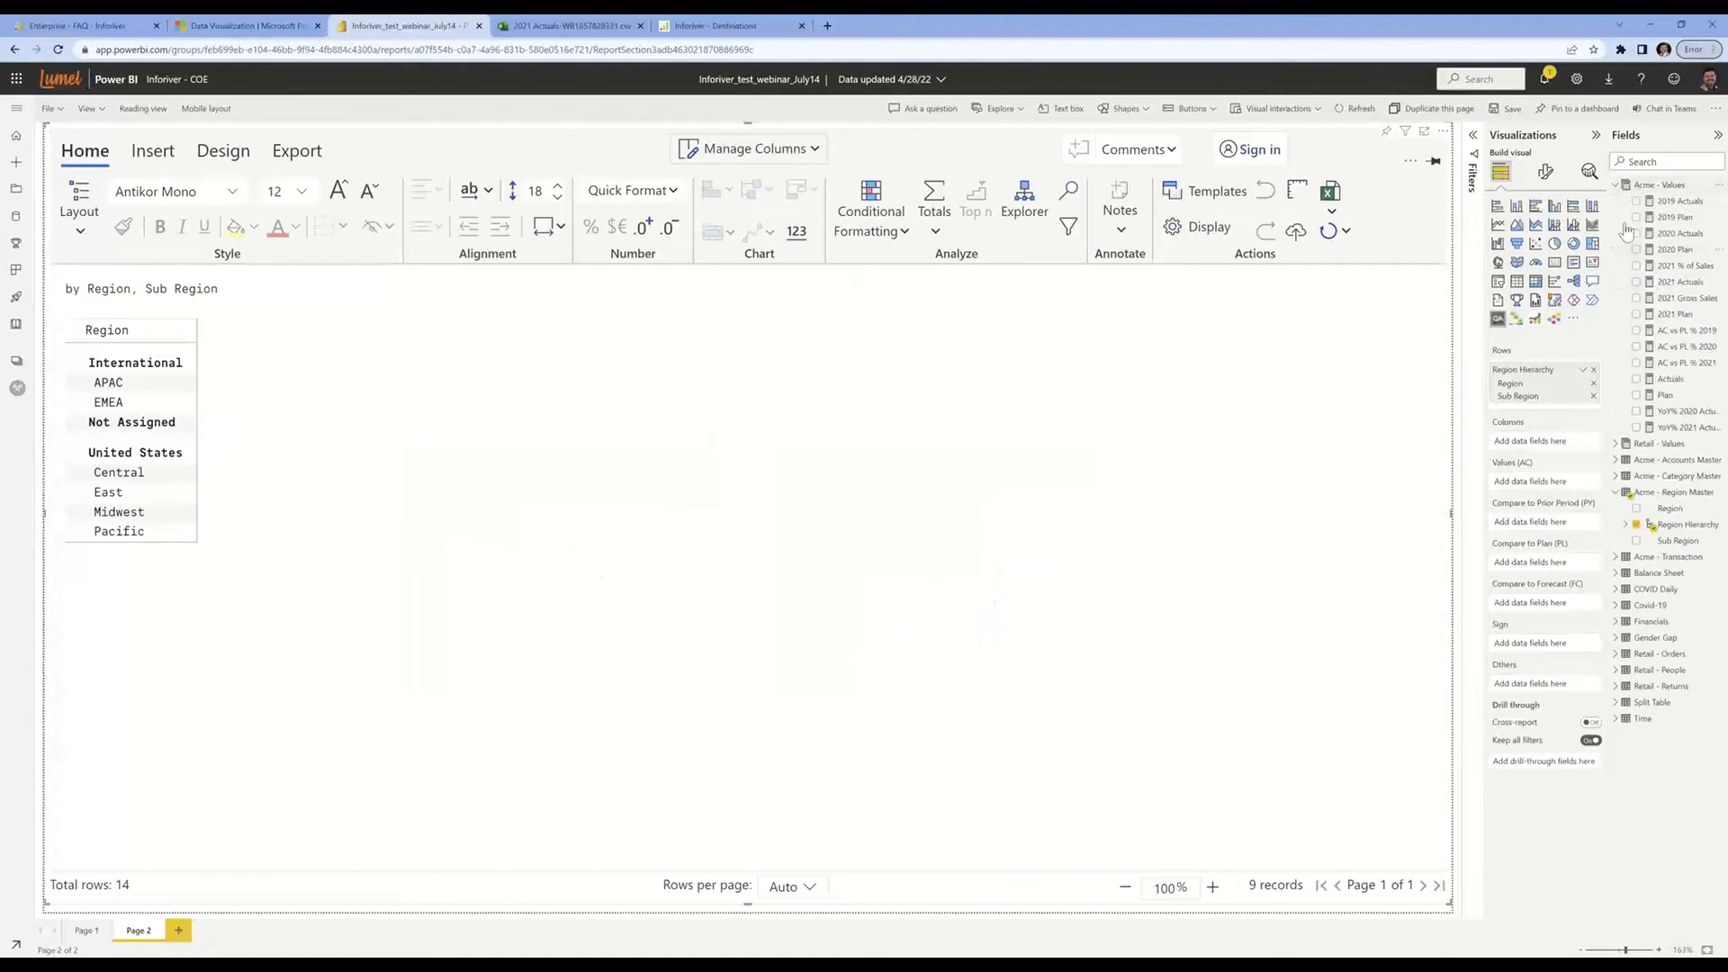
click(1664, 282)
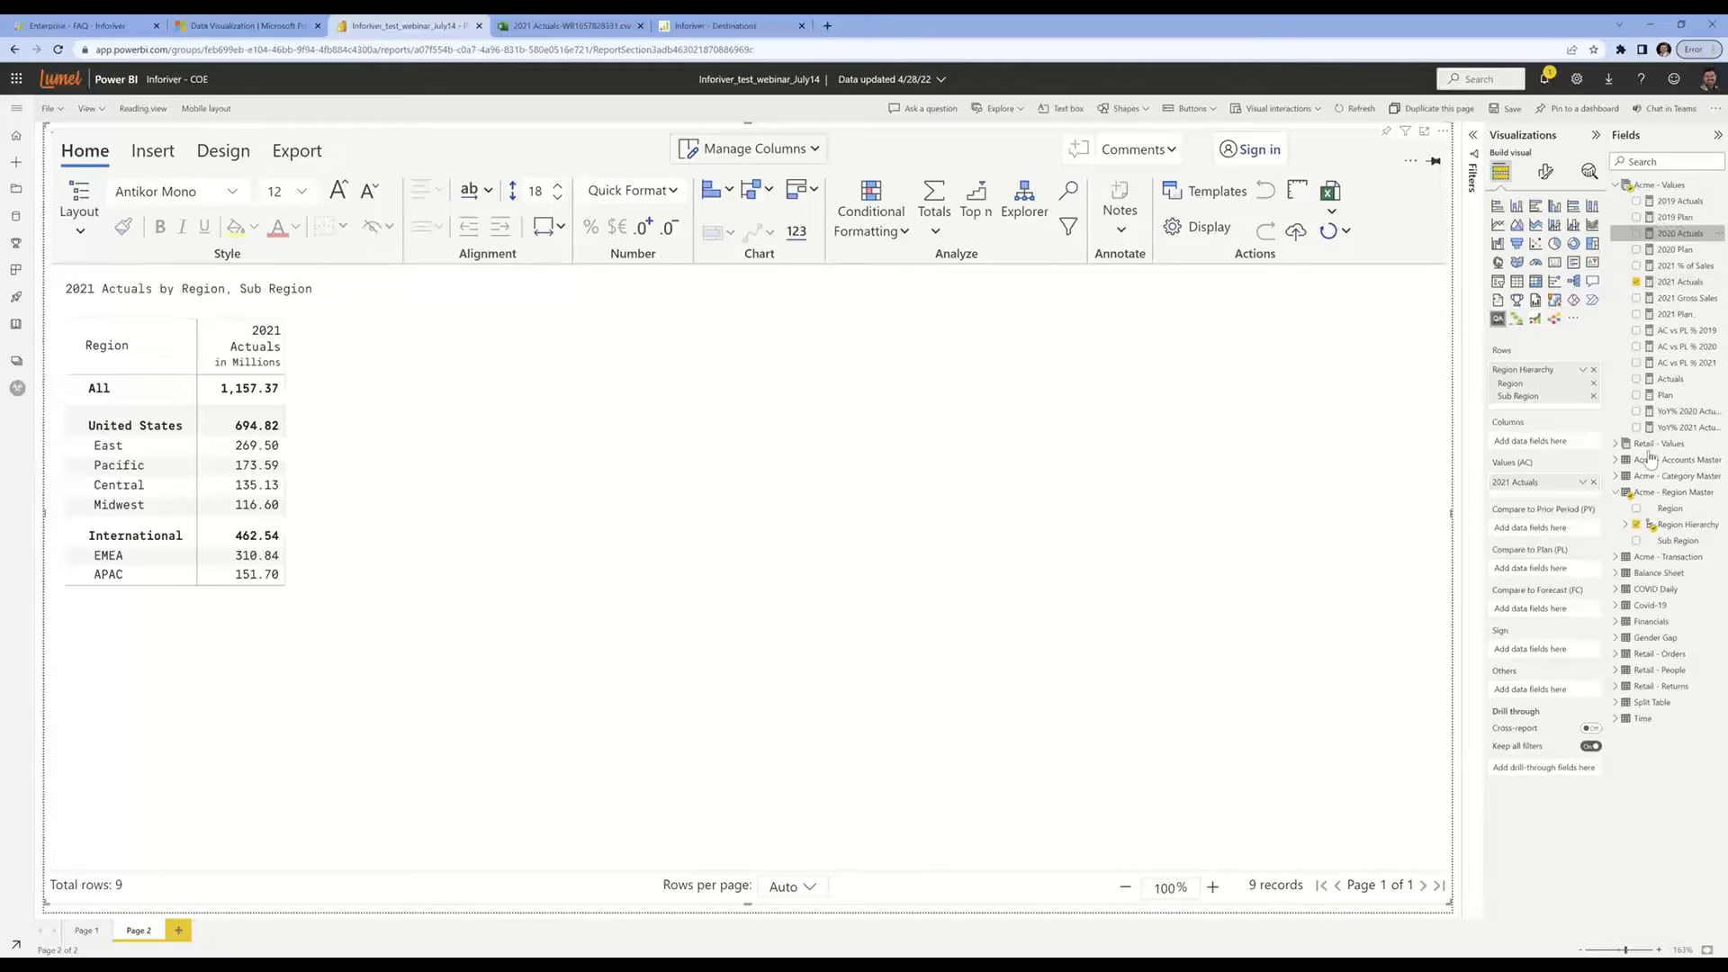
drag(1678, 311, 1562, 569)
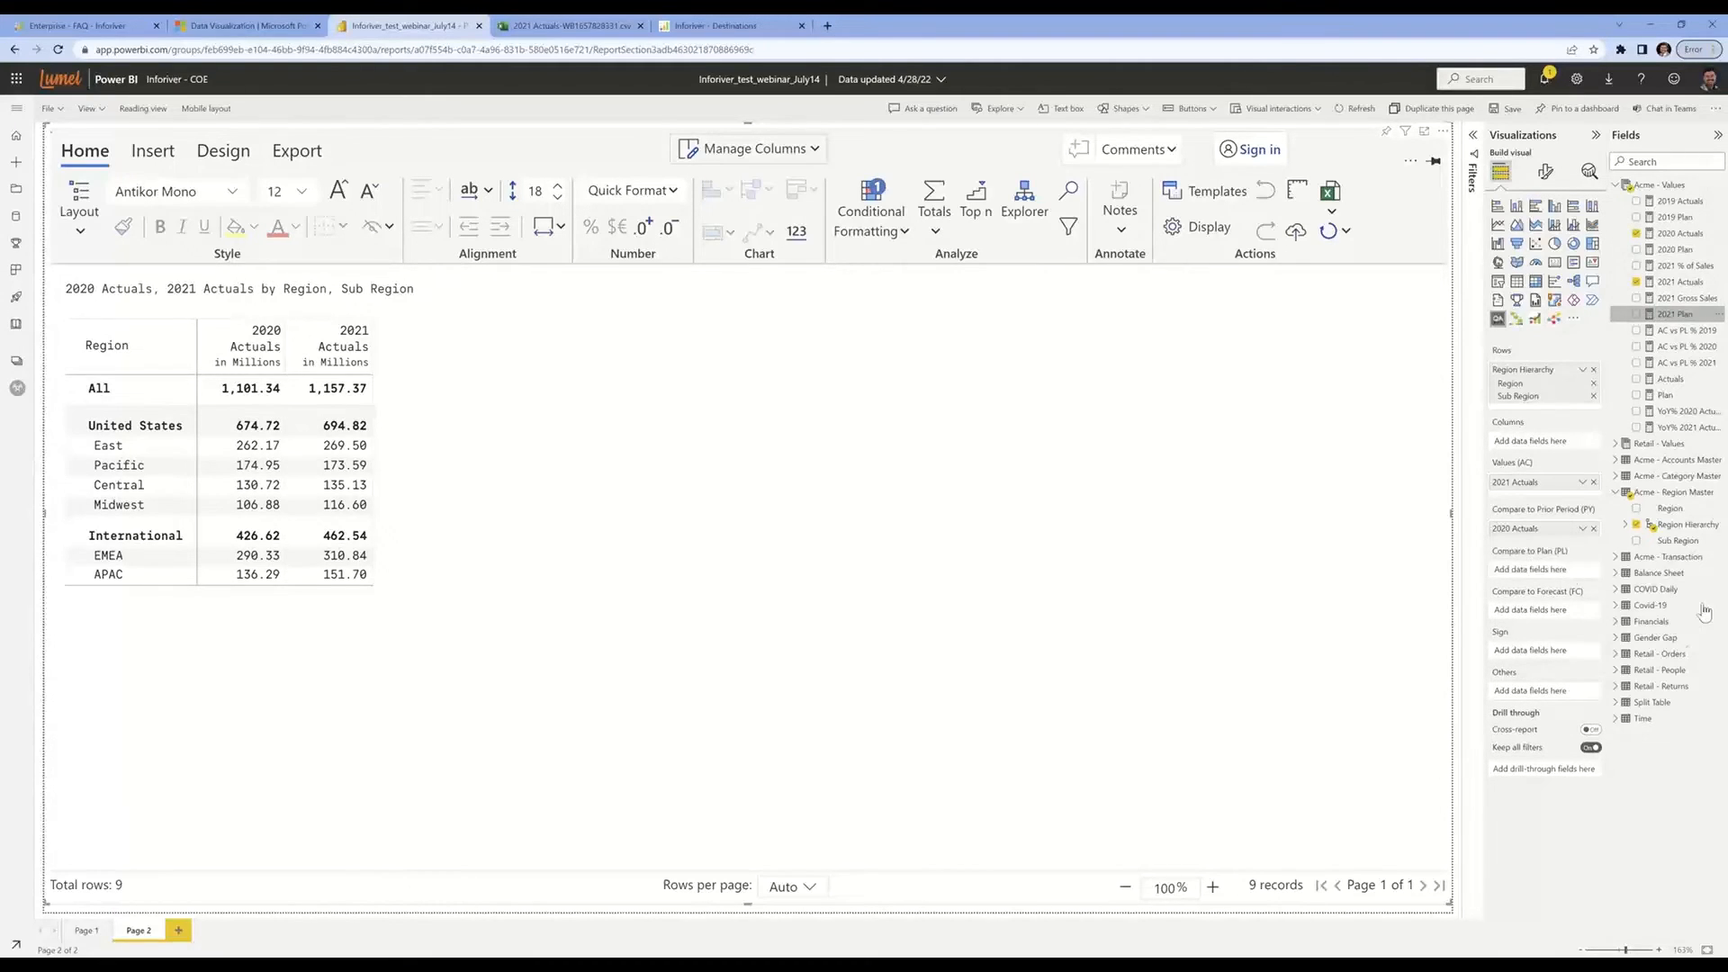
Assign Quarter and MonthName from the Time table to the columns, then expand Q1 into months and collapse it again
click(1616, 719)
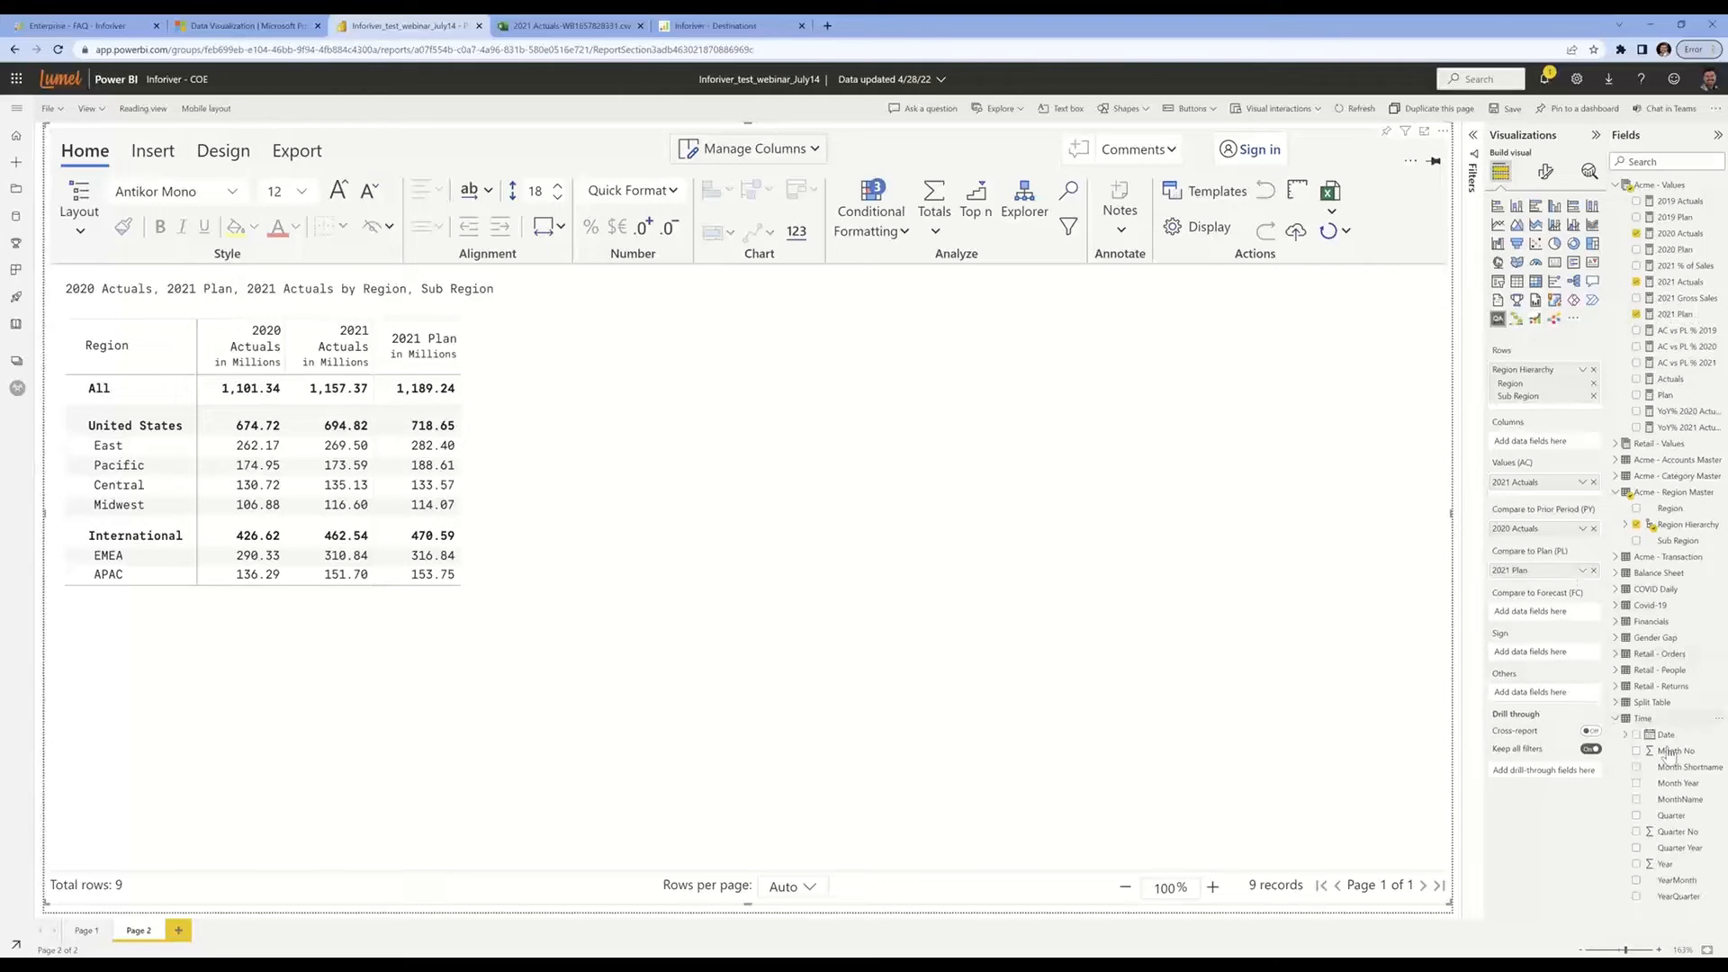
drag(1679, 799, 1535, 444)
drag(1680, 820, 1553, 441)
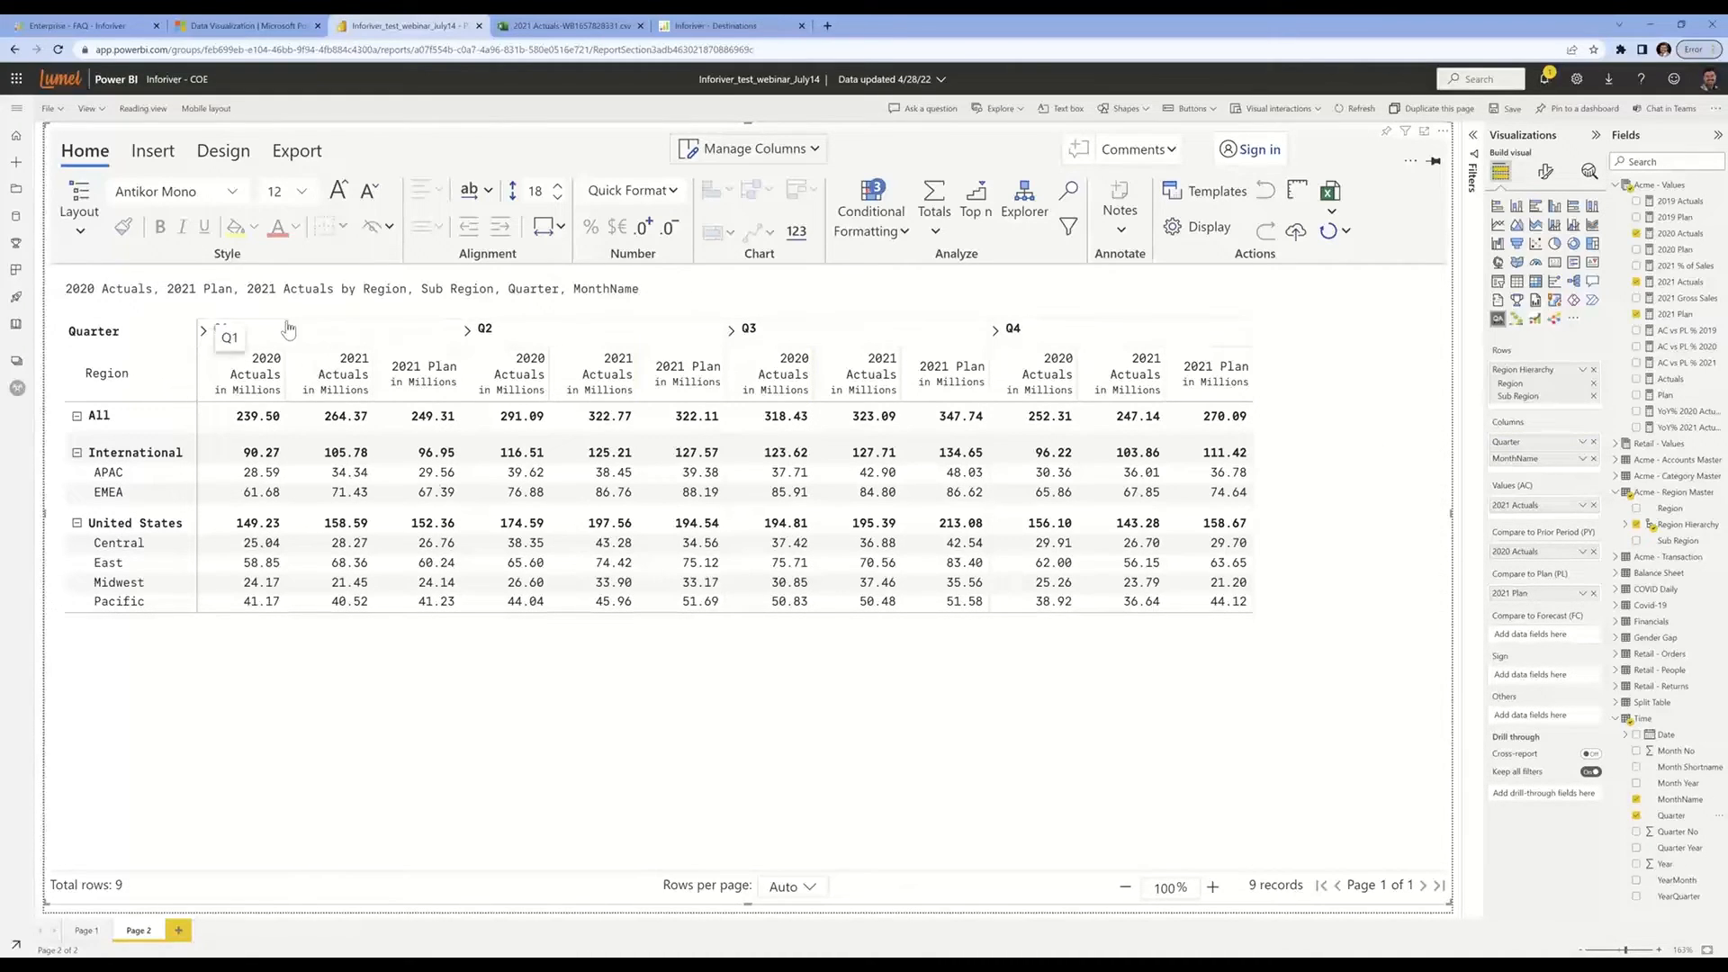
click(202, 330)
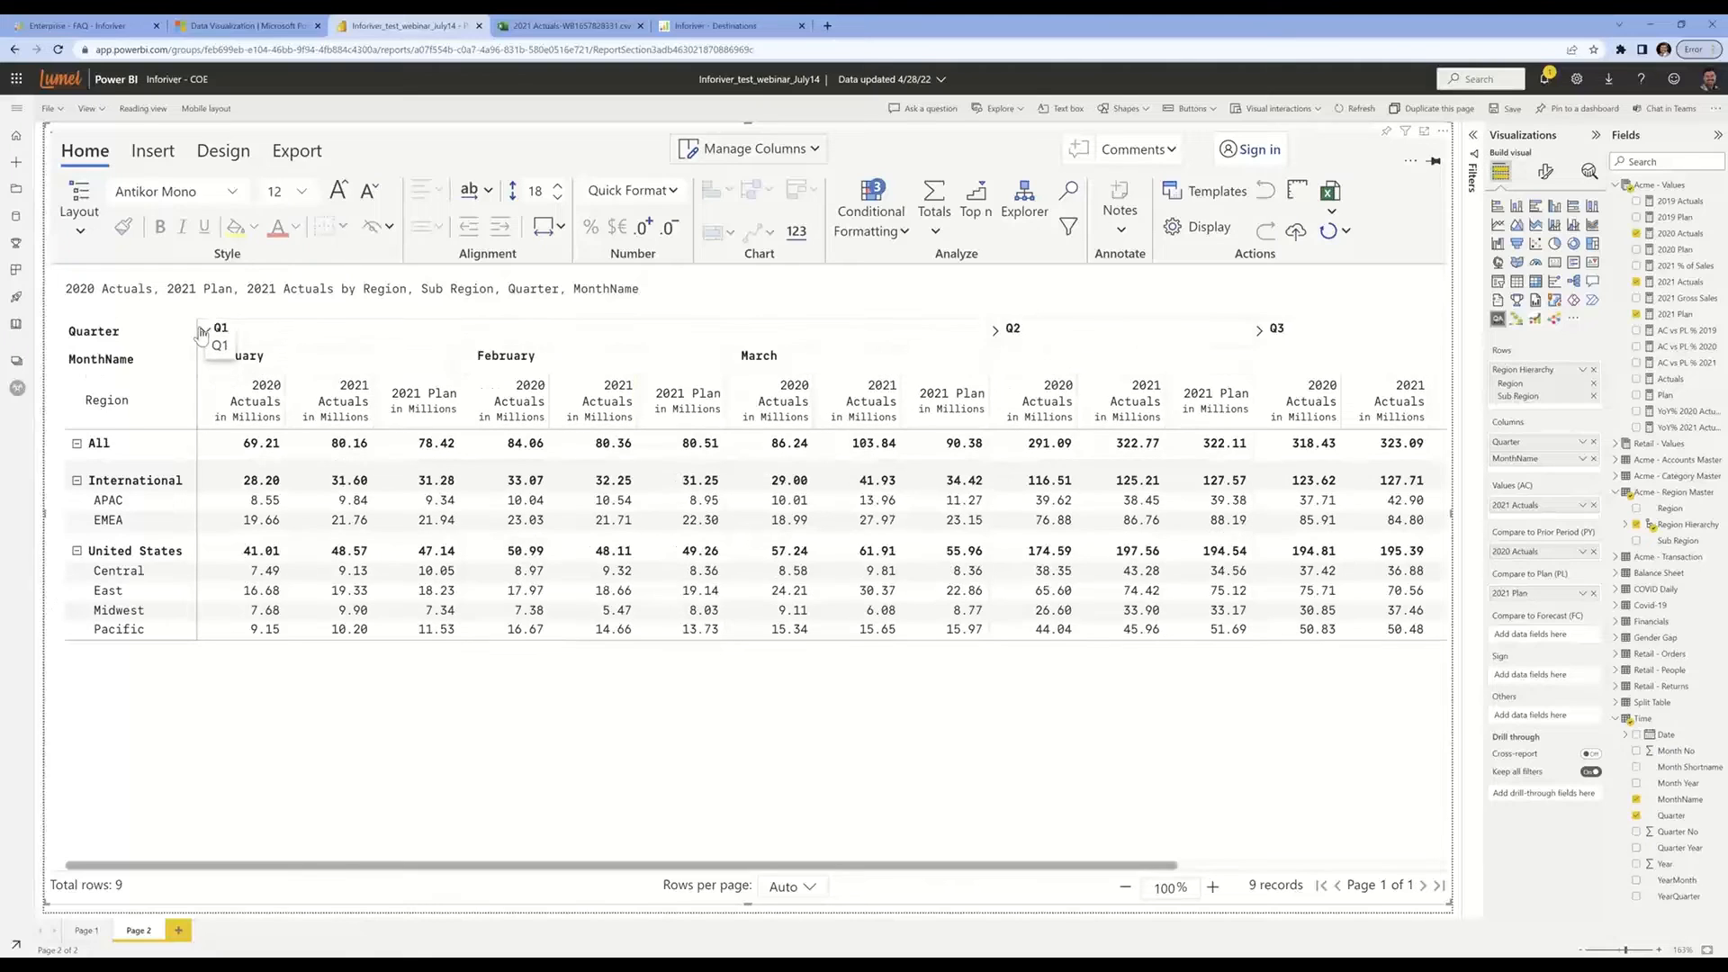
click(202, 331)
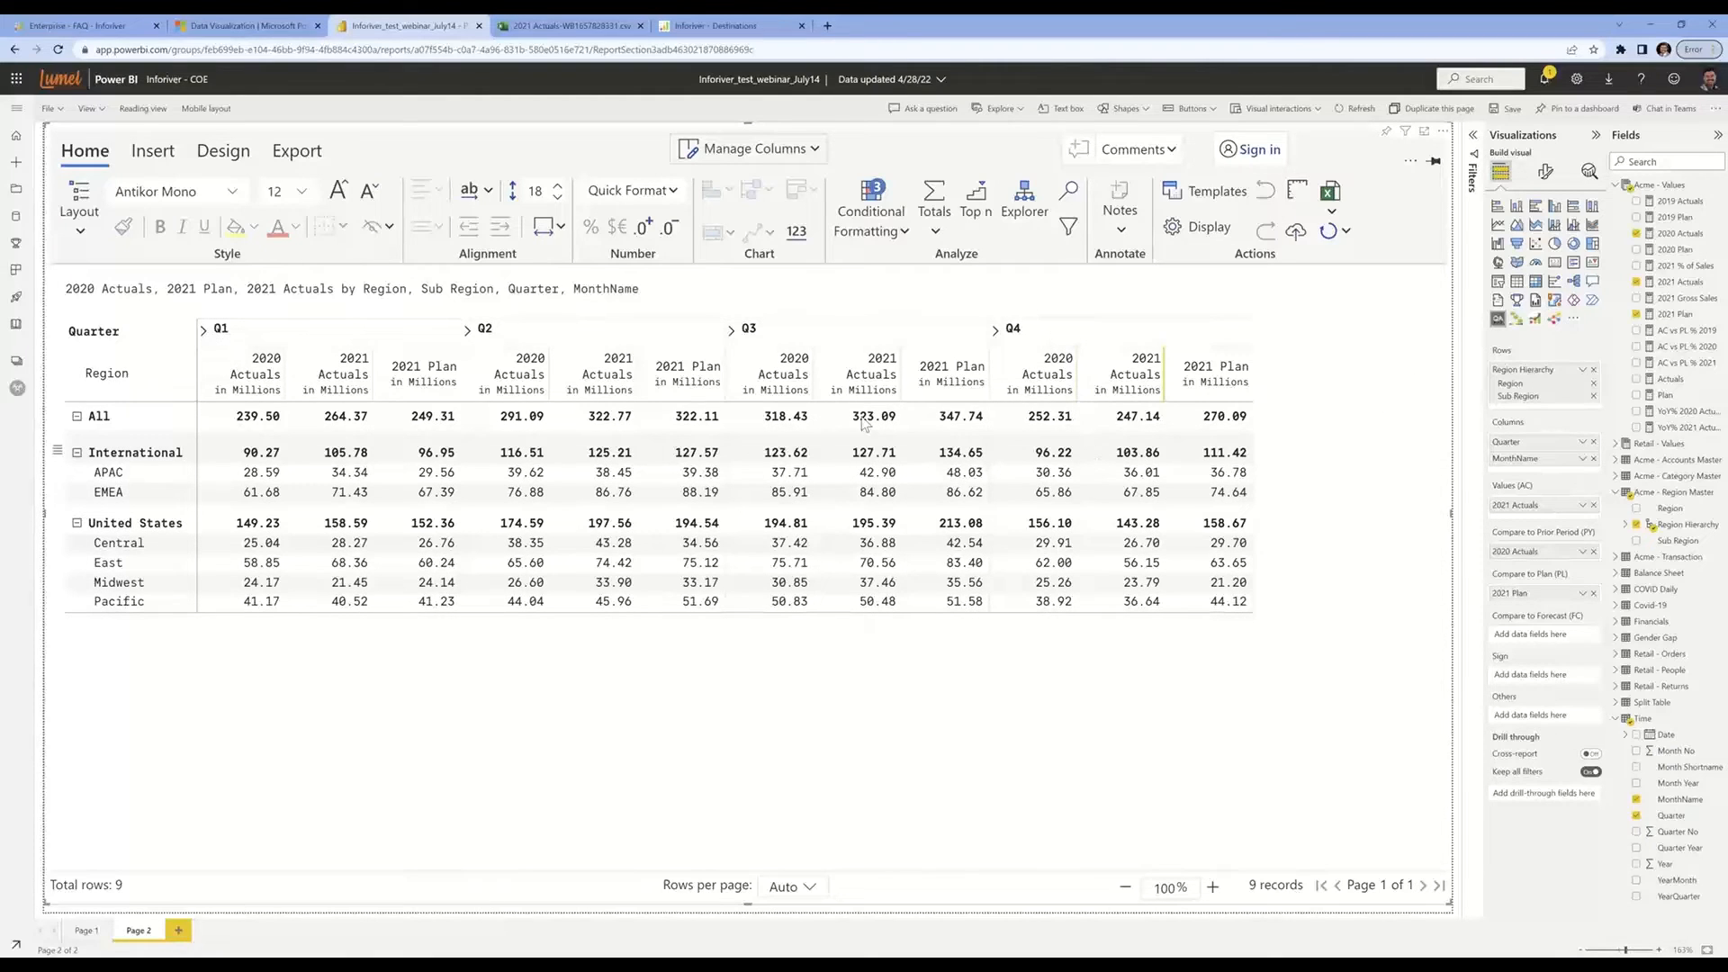
Insert a Notes column in the matrix and enter "Long Text aaaaaaaaaaaaaaaaa" as the note for APAC
click(1121, 236)
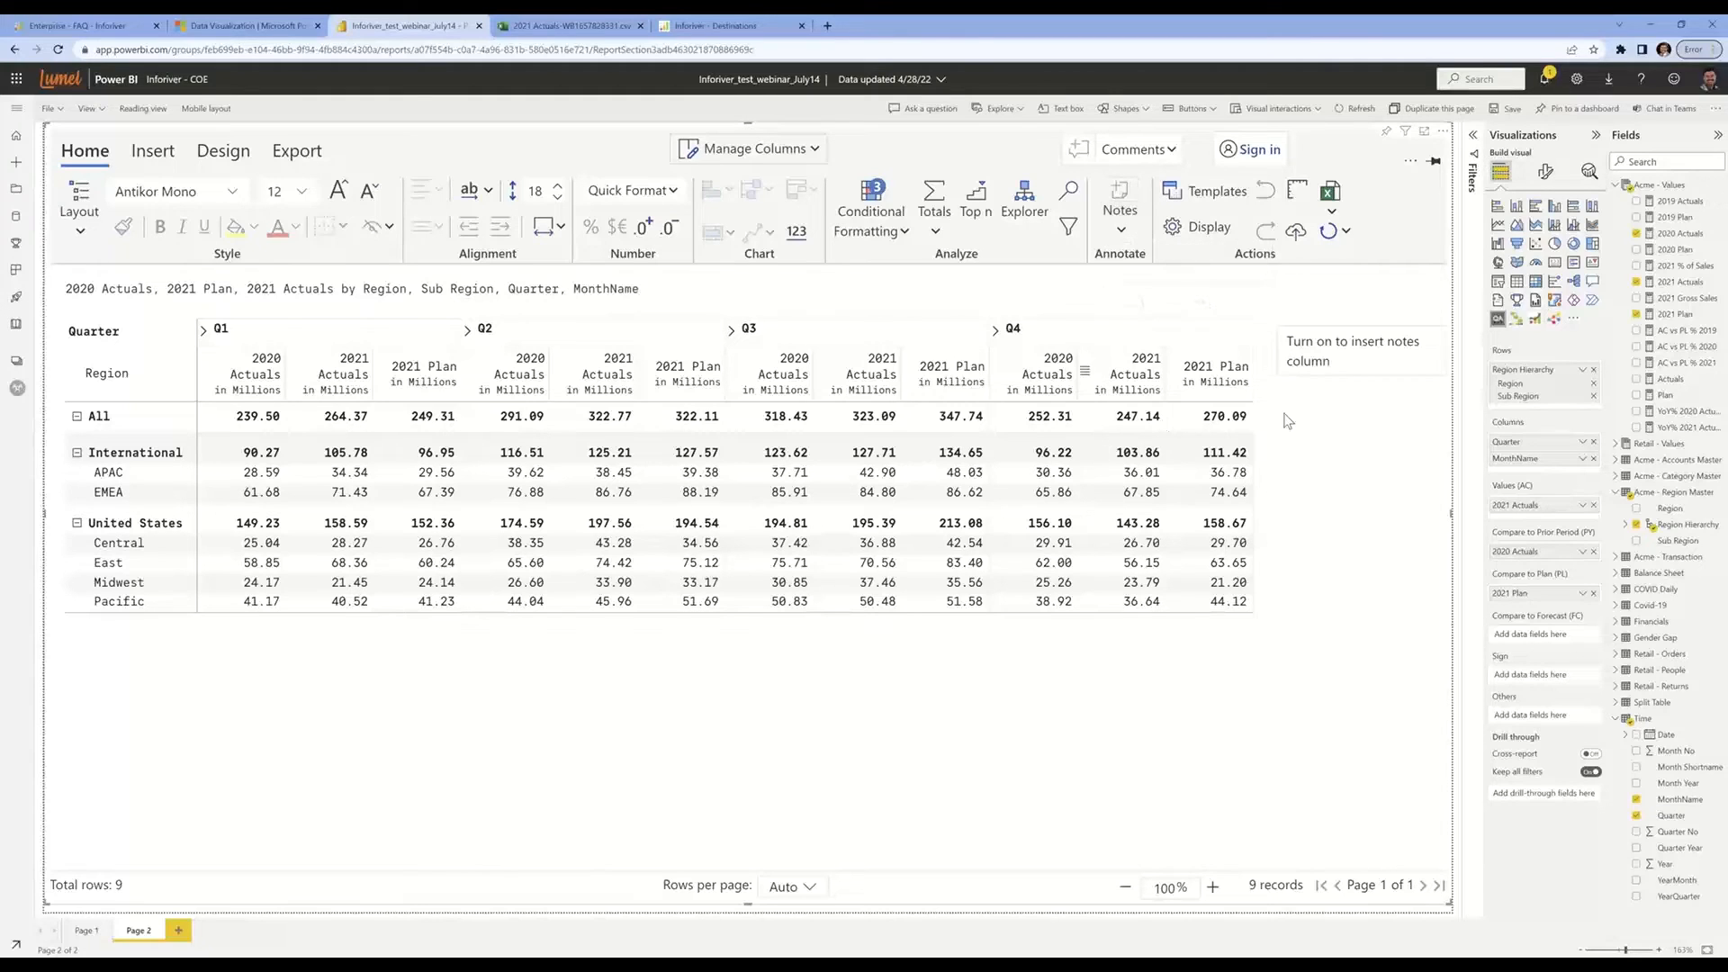
click(1294, 482)
click(1292, 481)
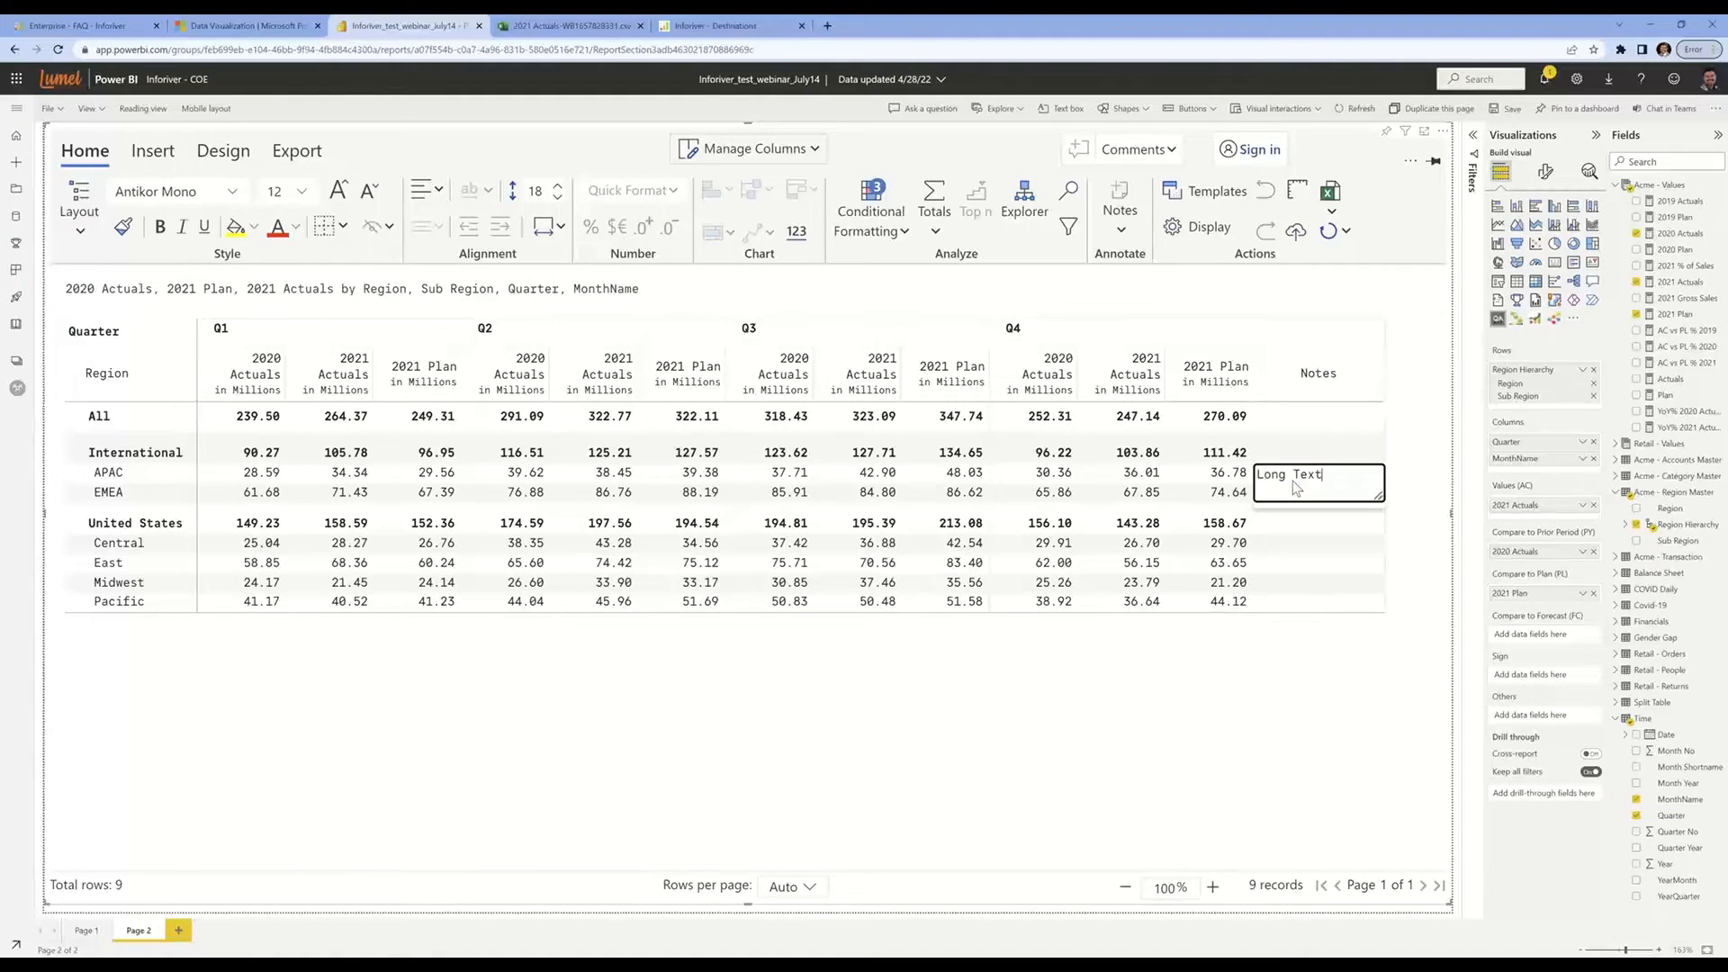
text(Long Text aaaaaaaaaaaaaaaaa)
click(1405, 523)
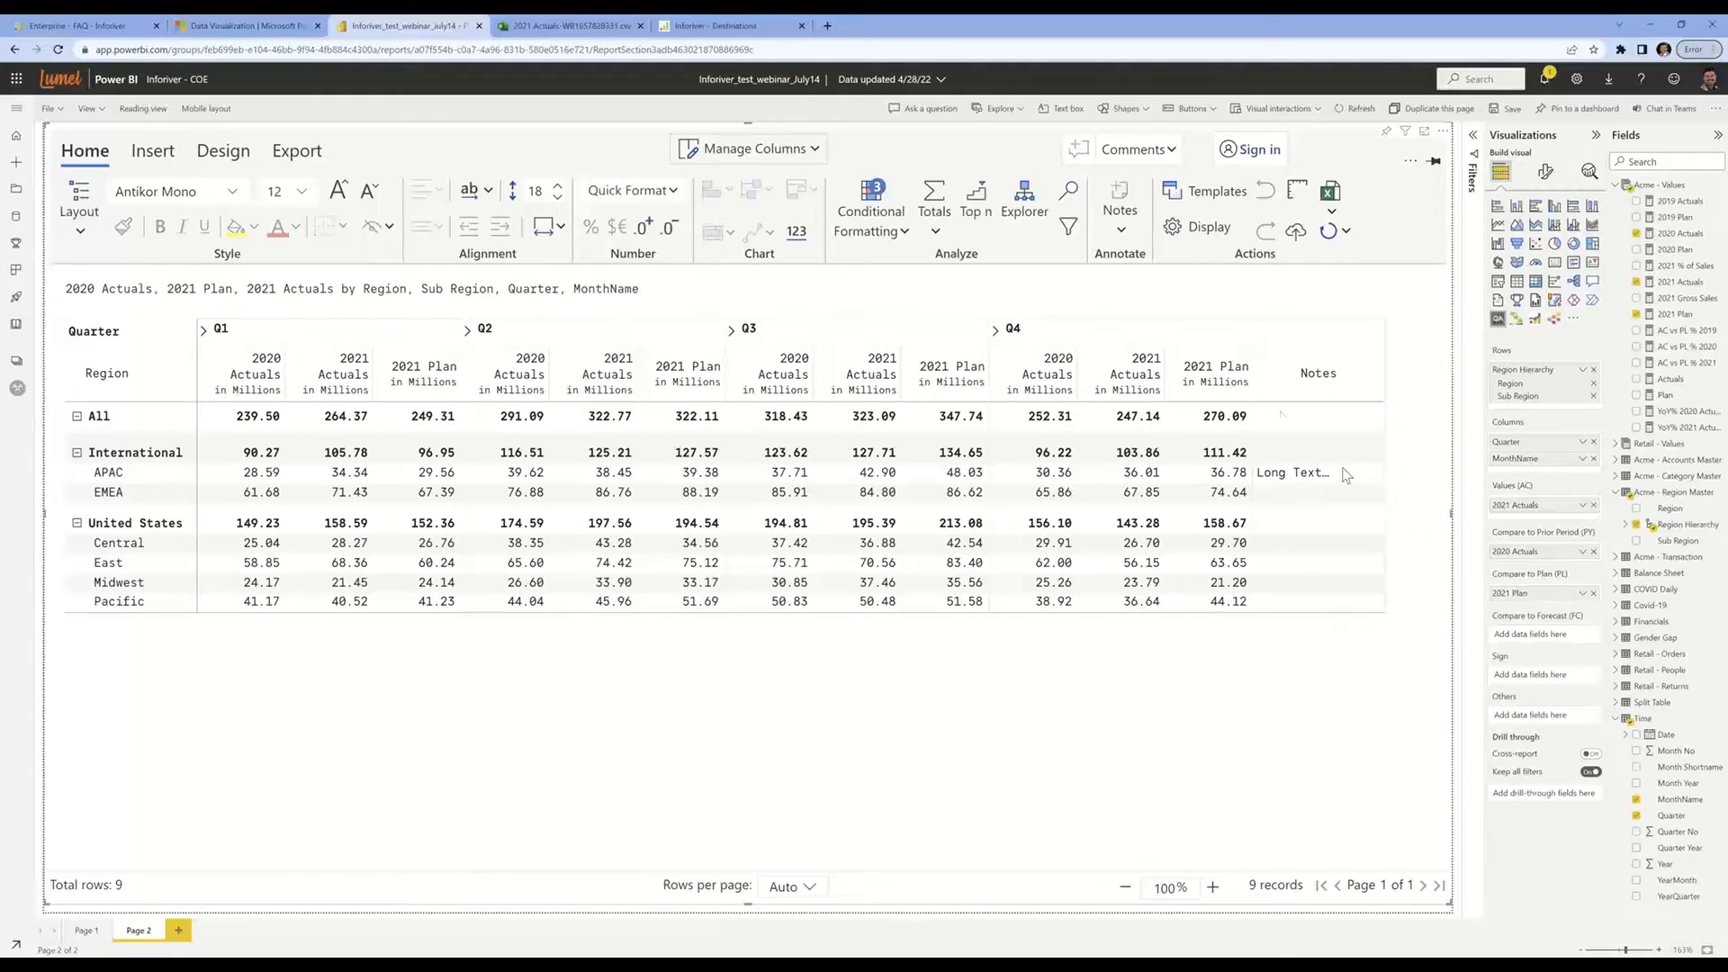
Apply text wrapping to the whole Notes column
click(1278, 393)
click(1318, 478)
click(1344, 362)
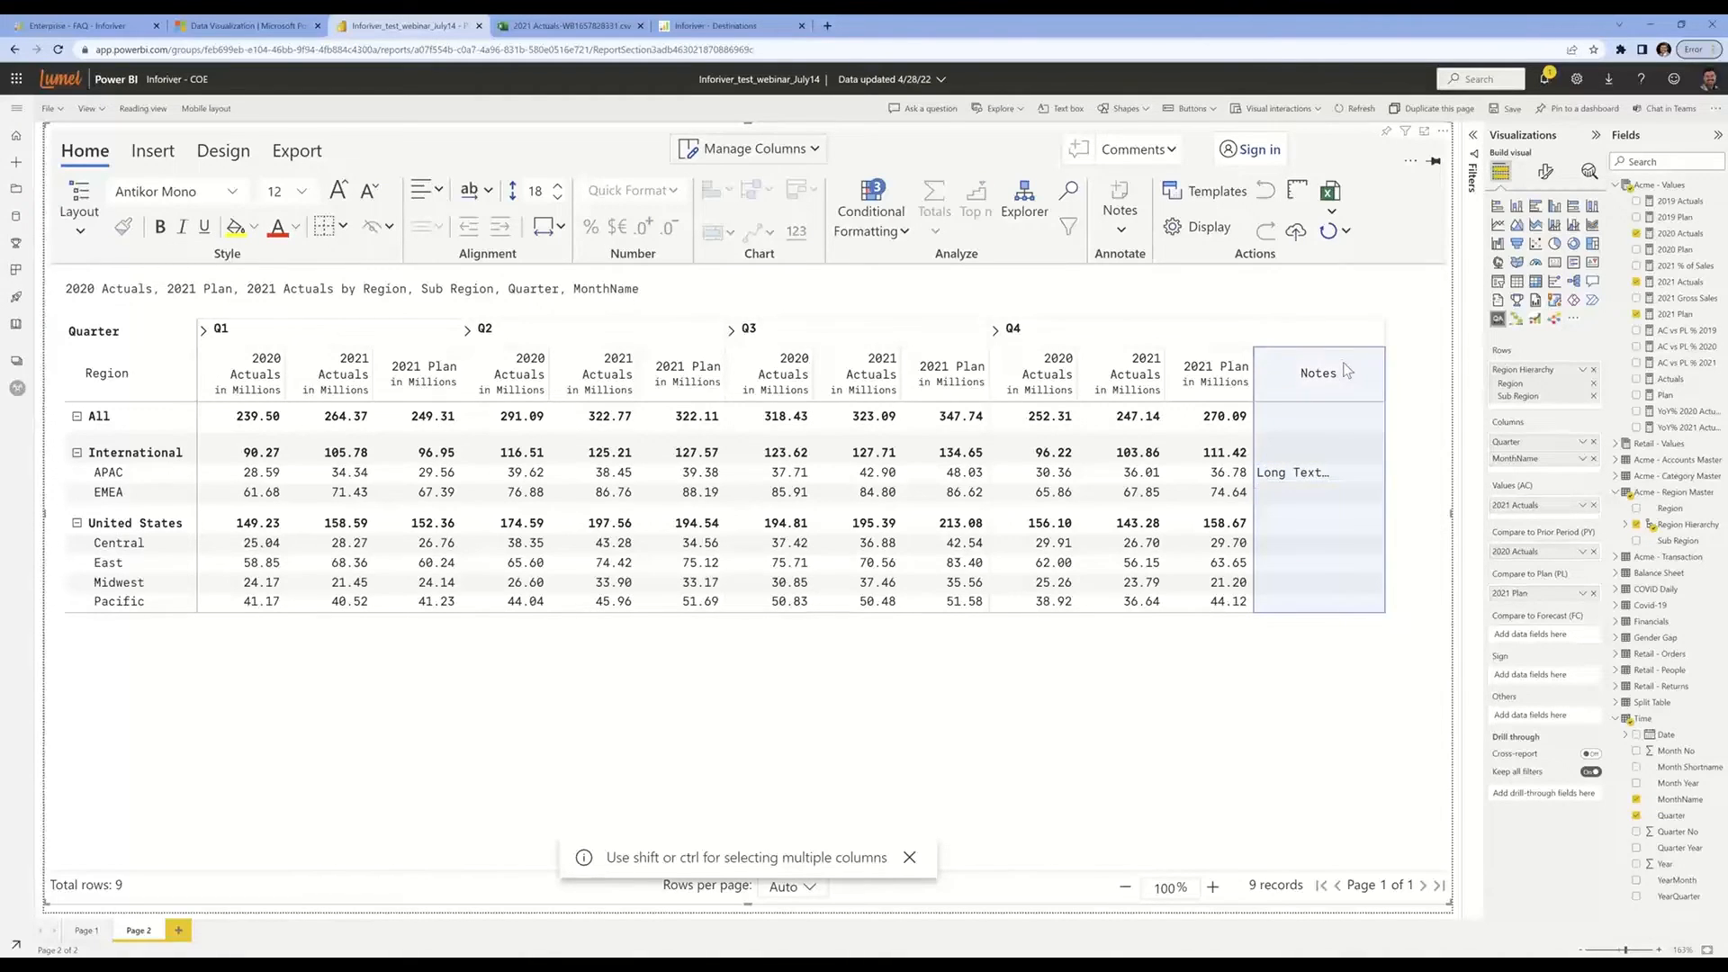
click(560, 227)
click(556, 463)
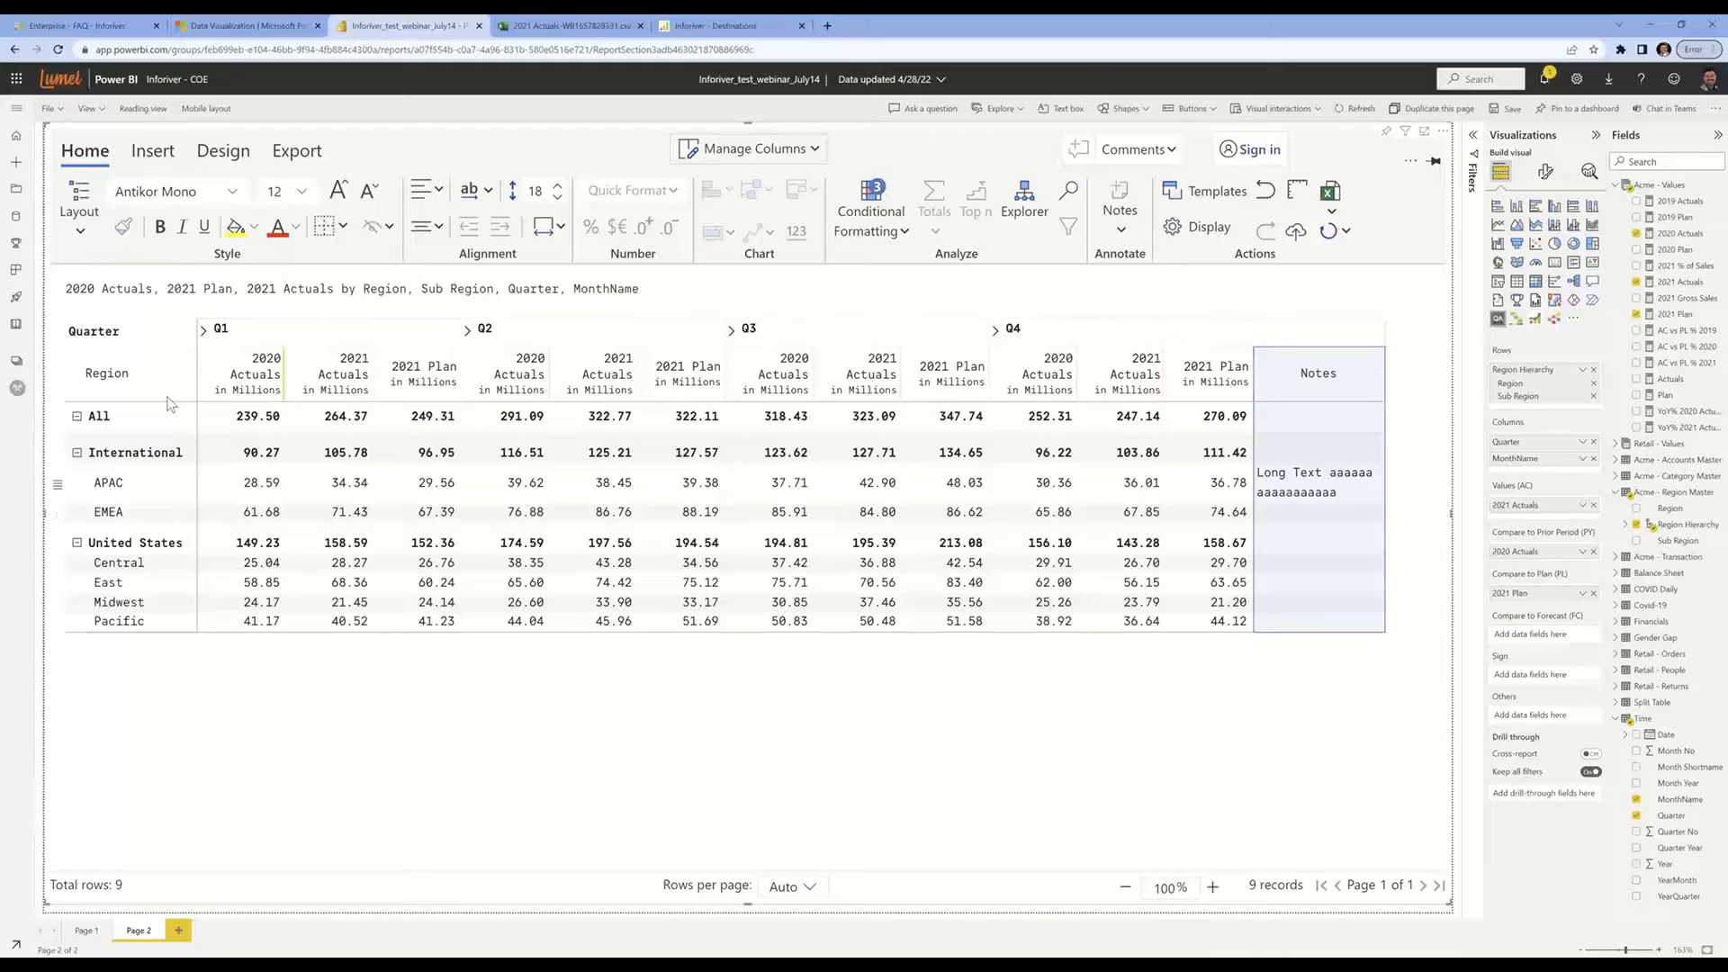
Review the display settings of the matrix's measures and variance columns in the column manager, then close it
click(749, 149)
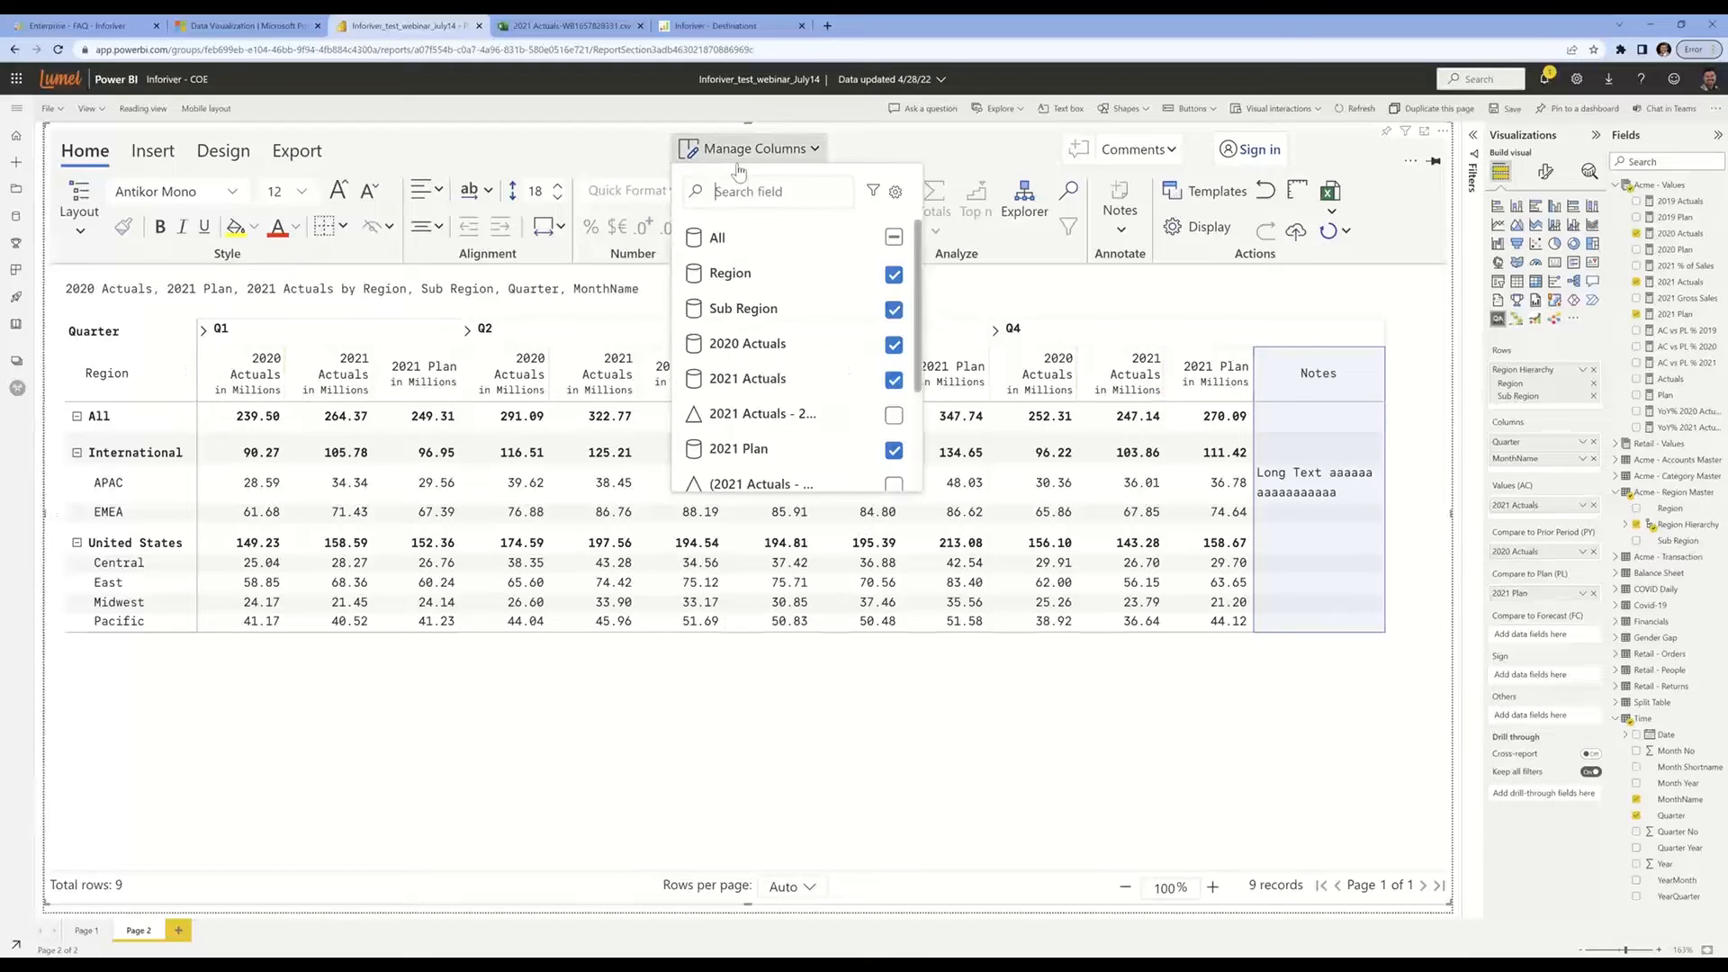
click(893, 195)
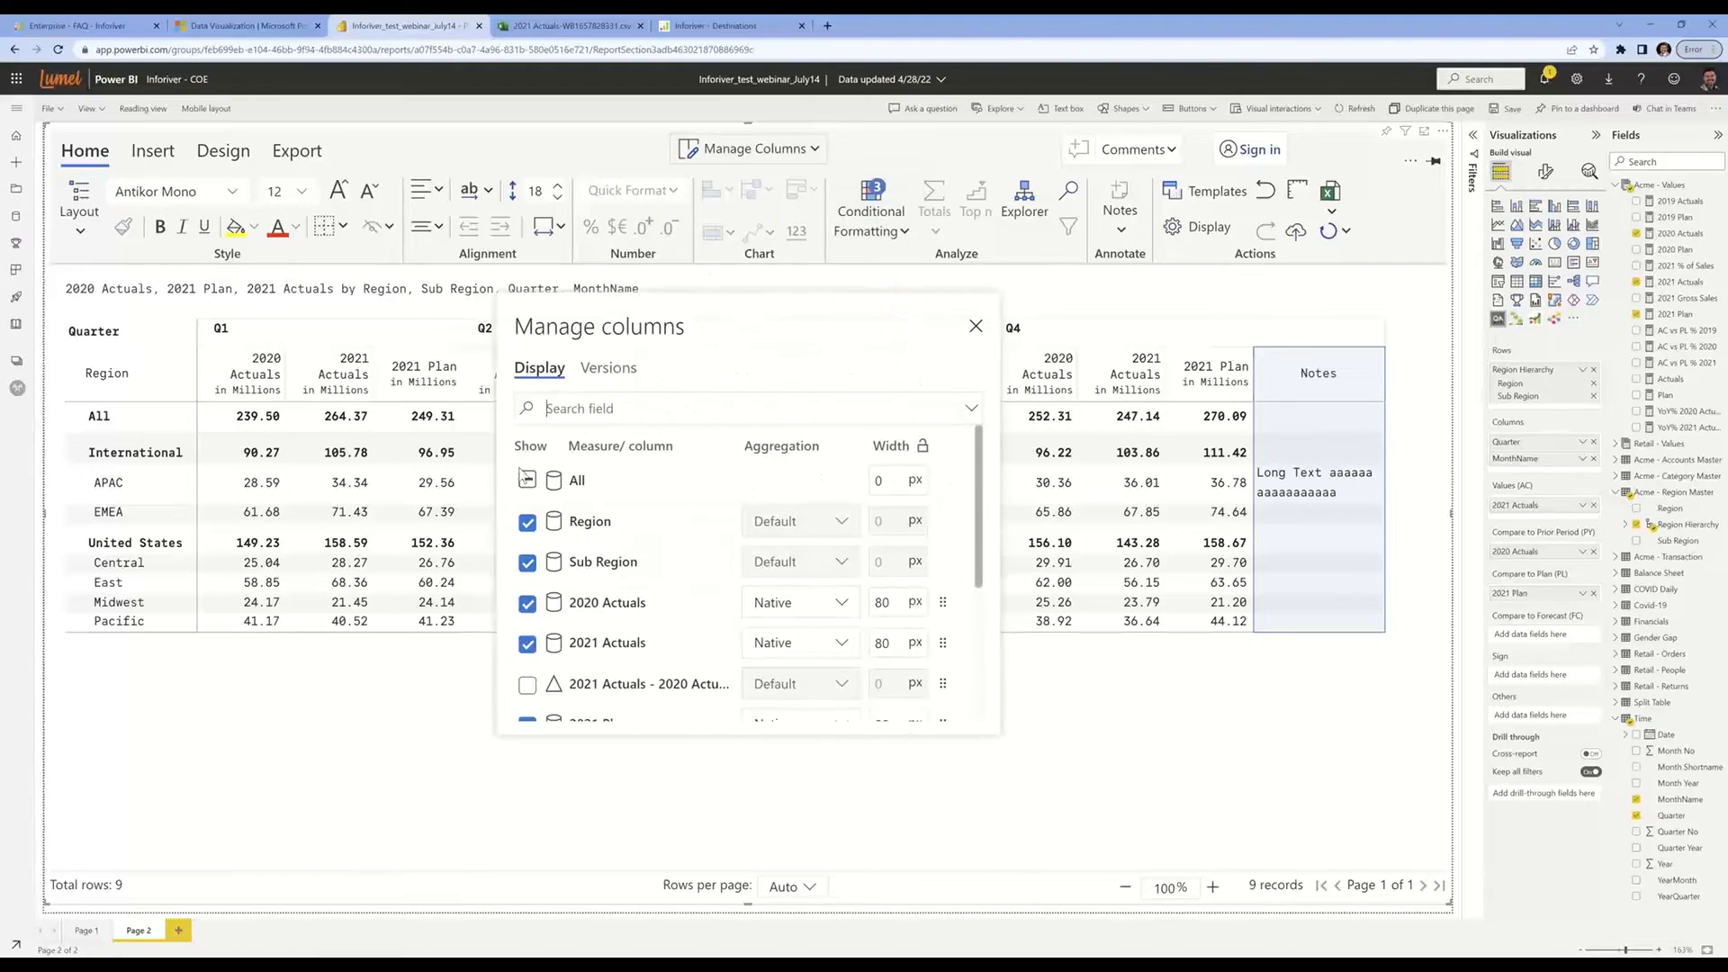
scroll(955, 600, down, 3)
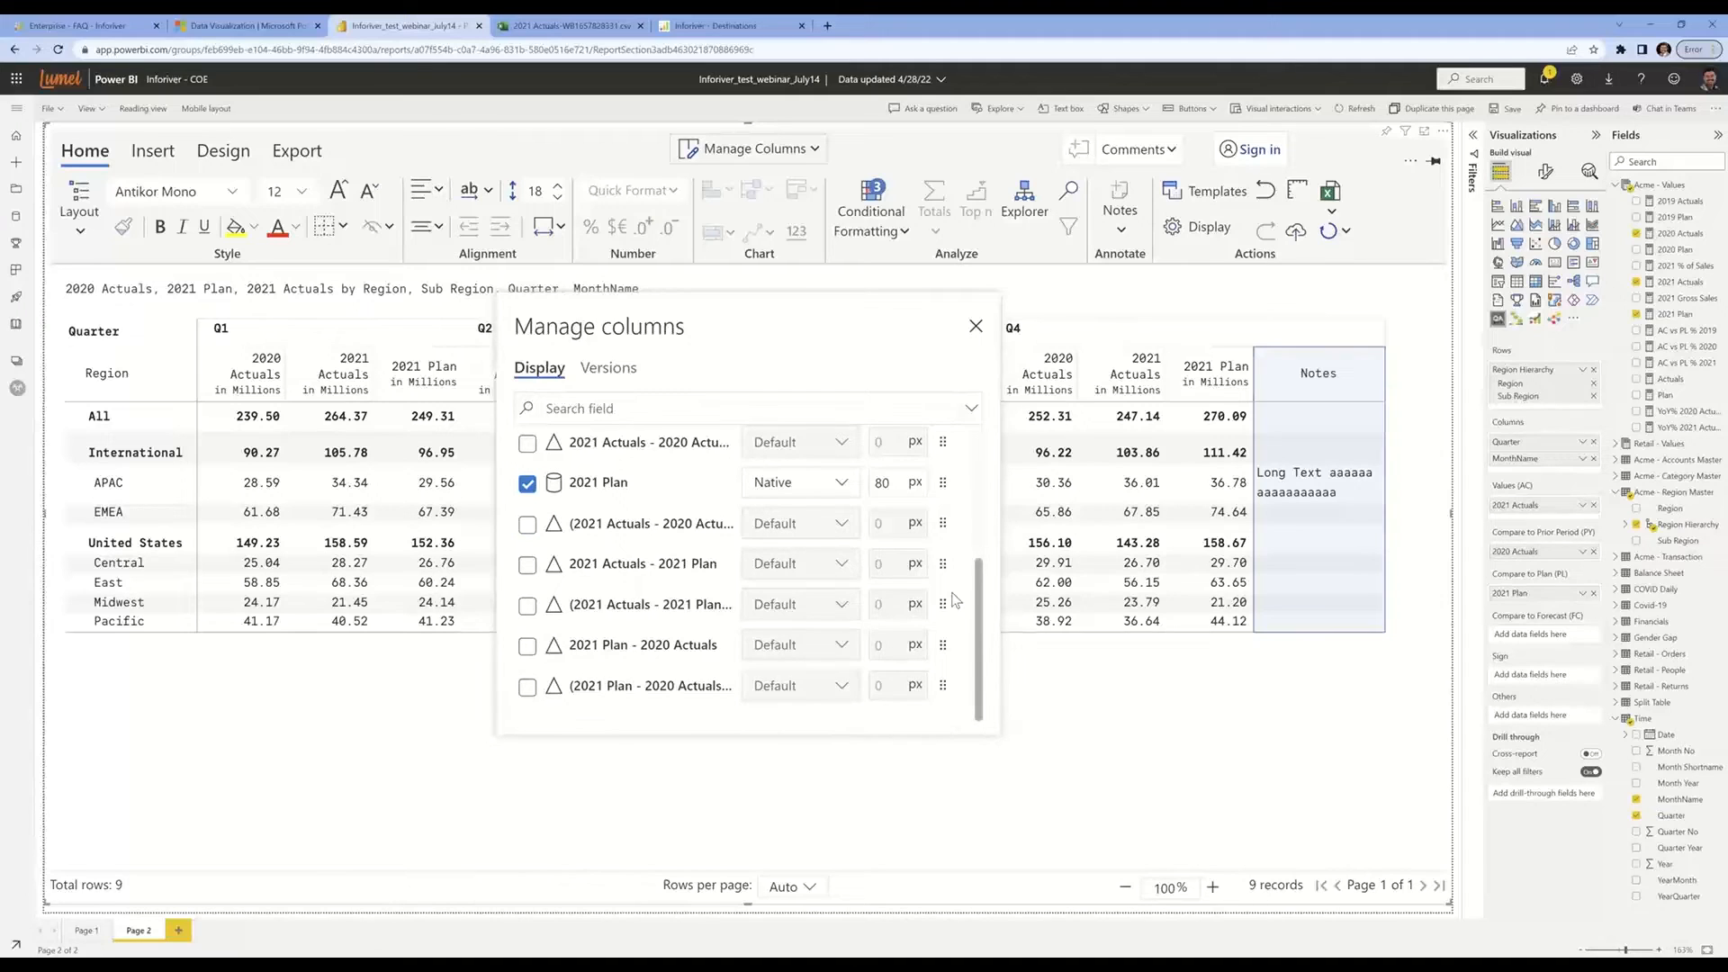
click(976, 327)
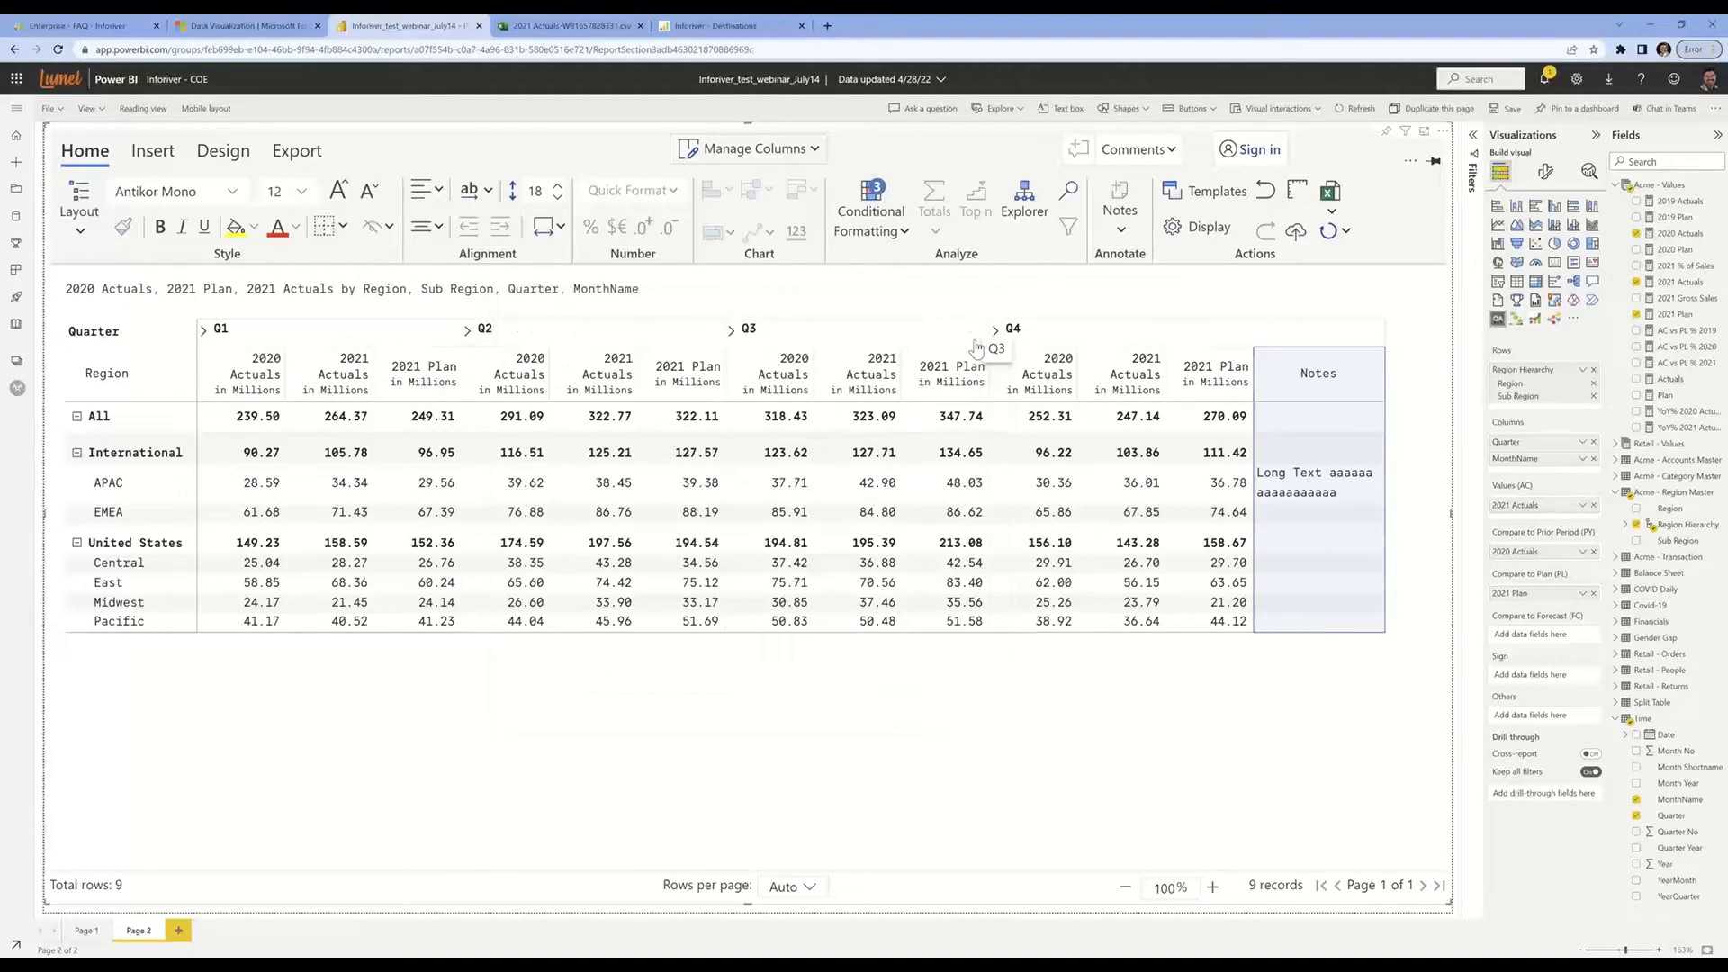
Add a third report page and insert an Inforiver Enterprise visual on it, enlarged to fill the page
click(181, 930)
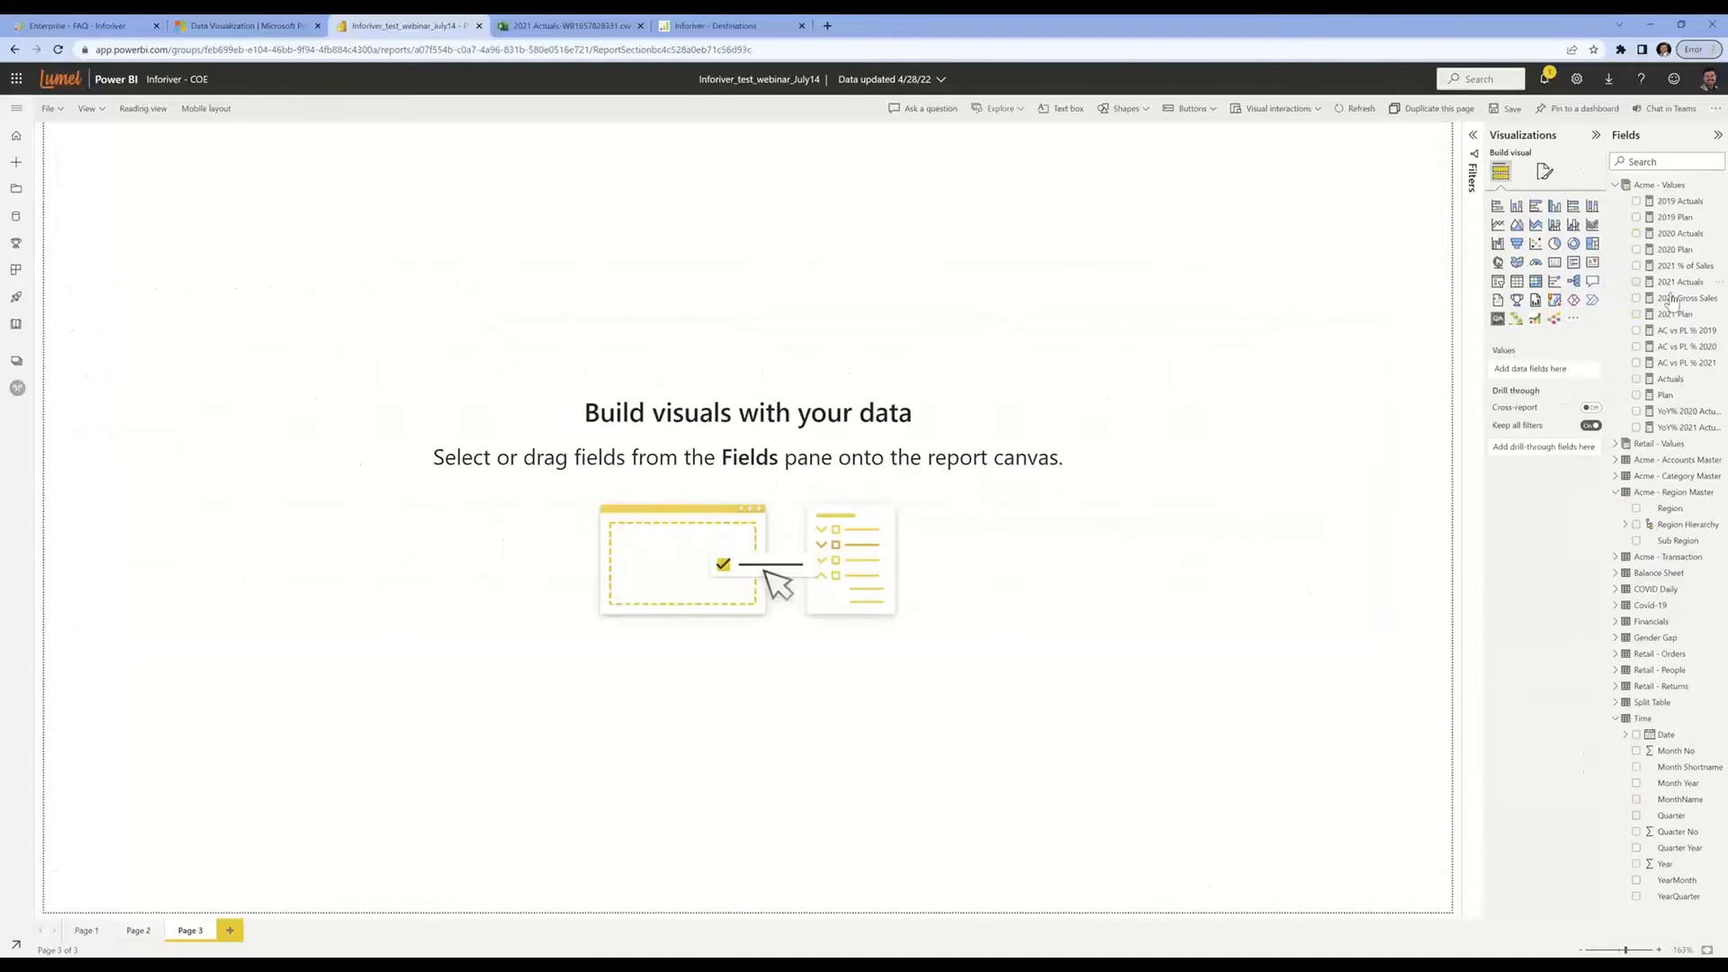
click(1497, 321)
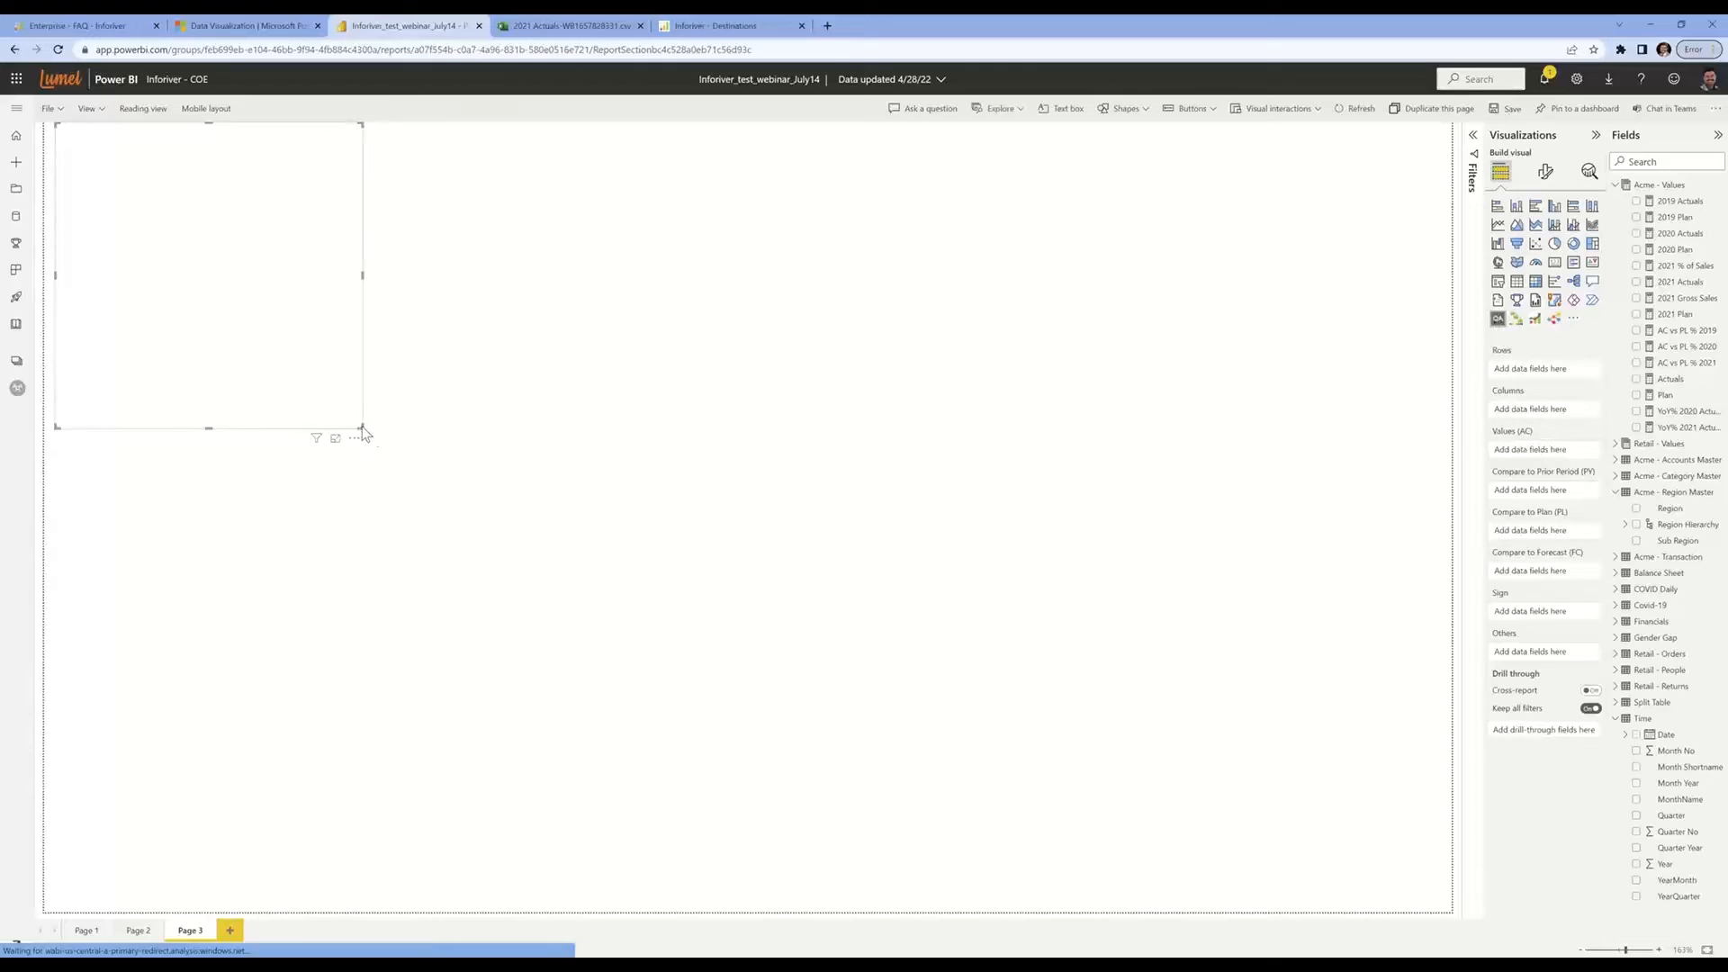
drag(362, 430, 1478, 930)
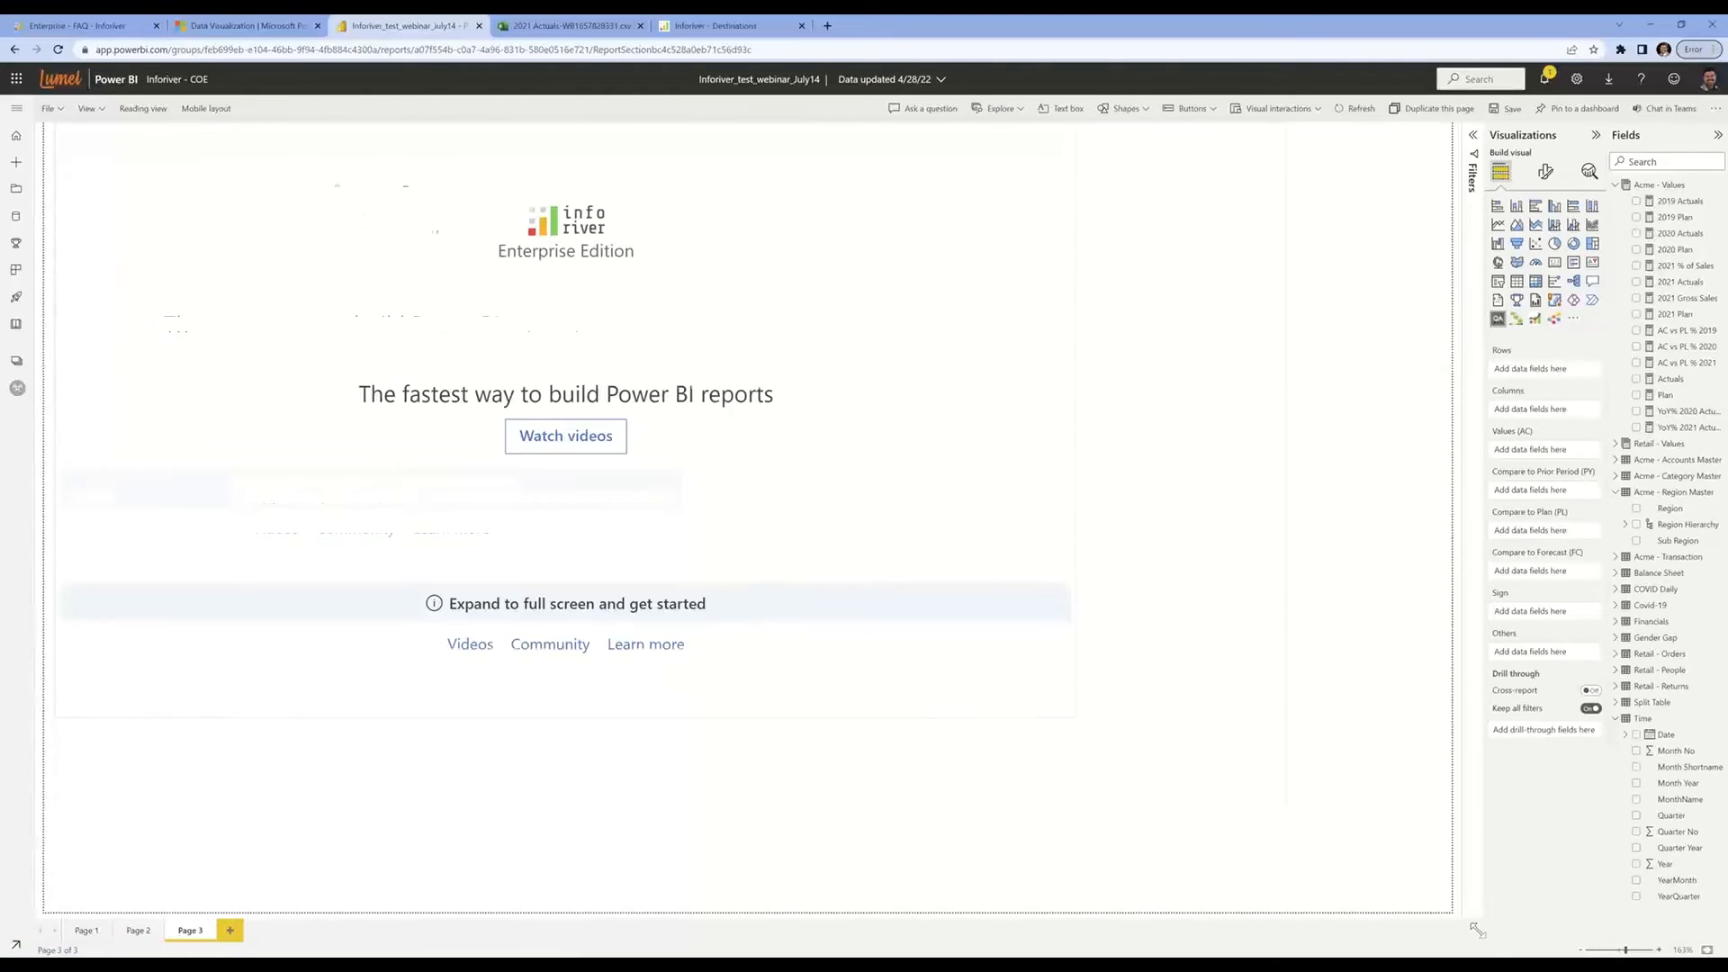
Build a matrix of 2021 Actuals, 2021 Plan and 2020 Plan with Sub Region on rows and Quarter on columns
click(1637, 282)
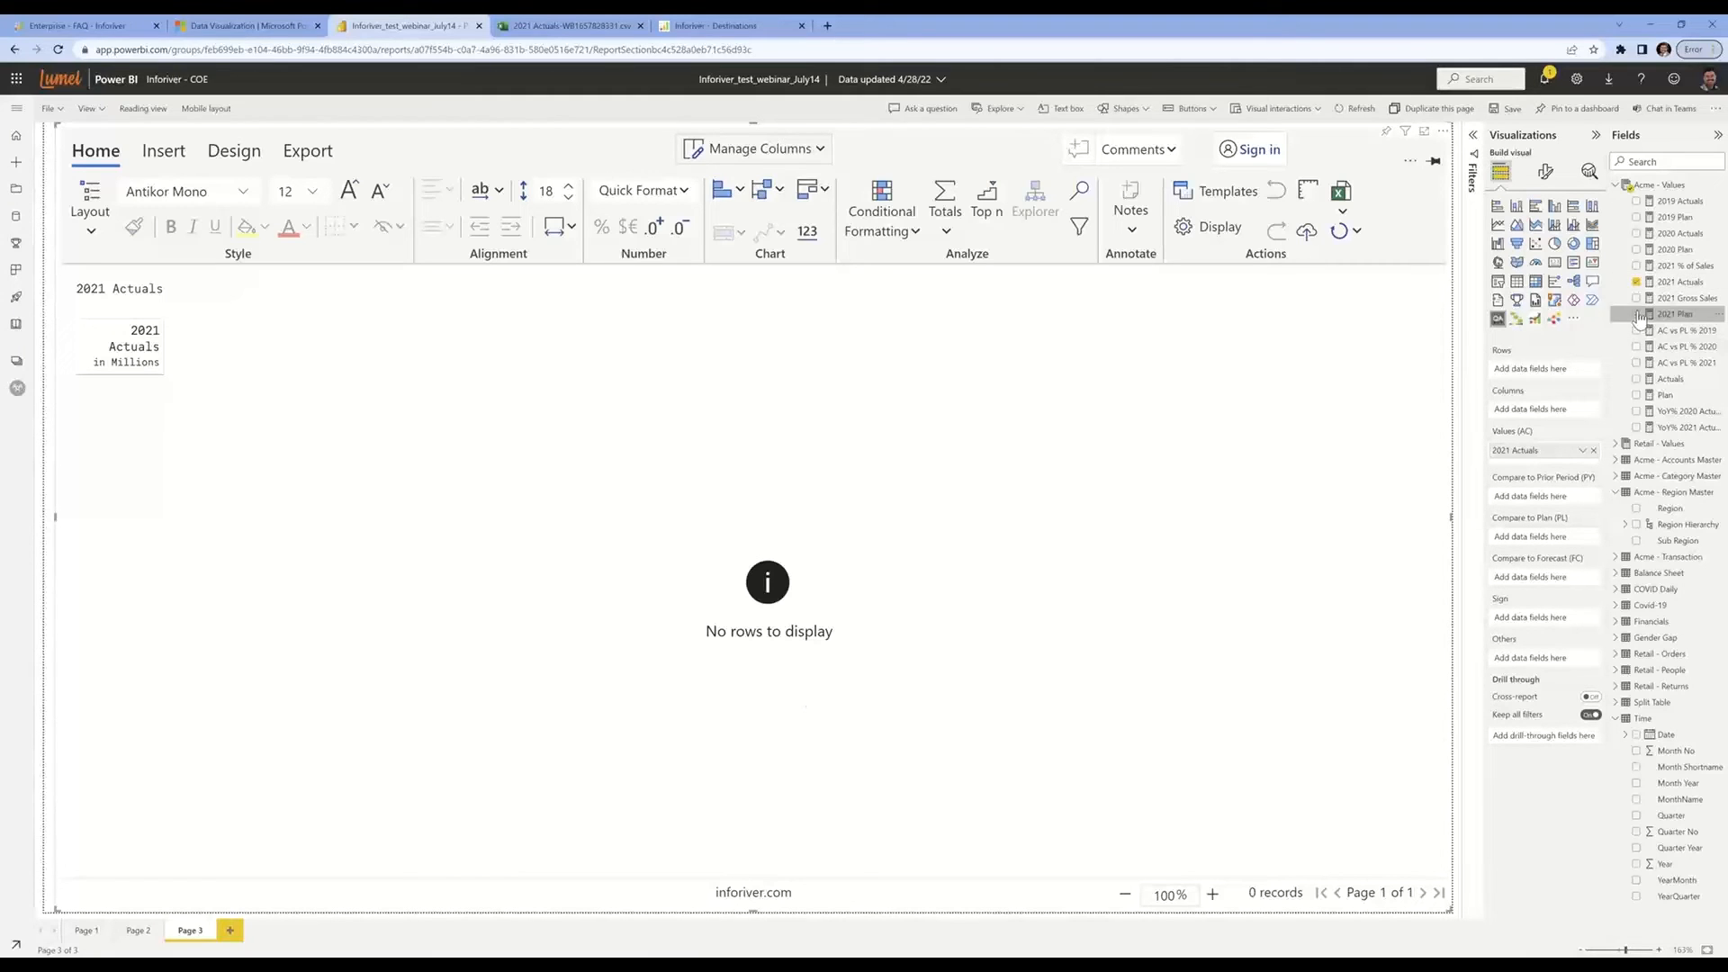
click(1636, 314)
click(1638, 251)
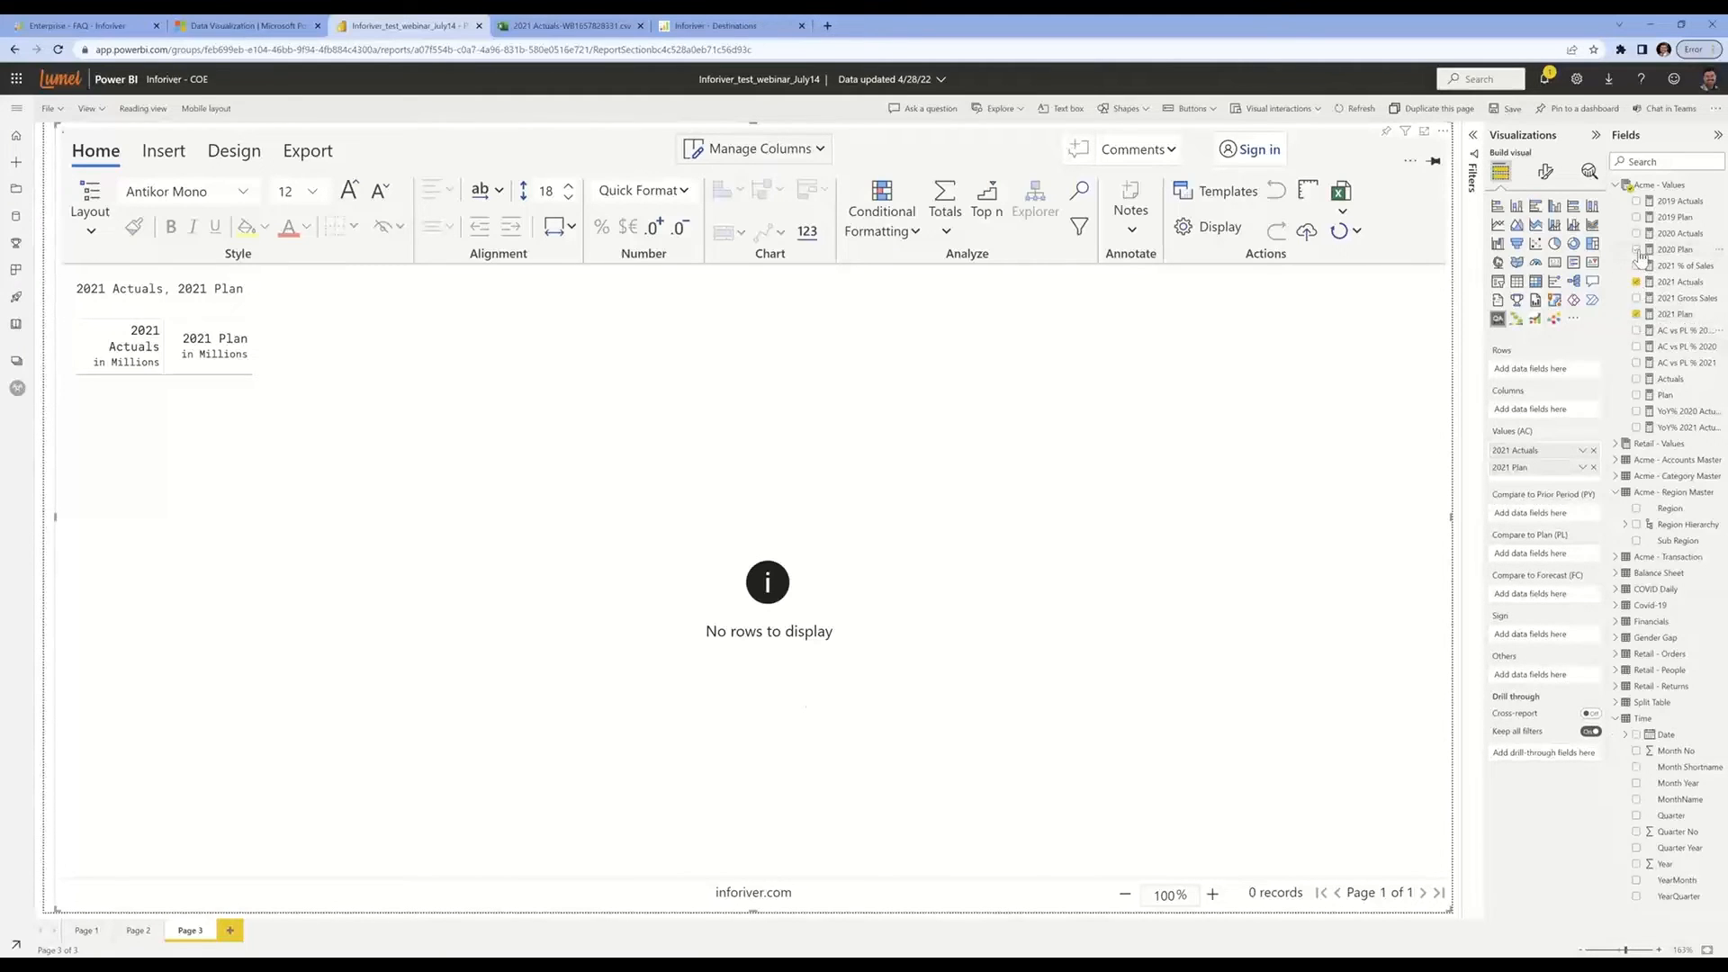
click(1637, 541)
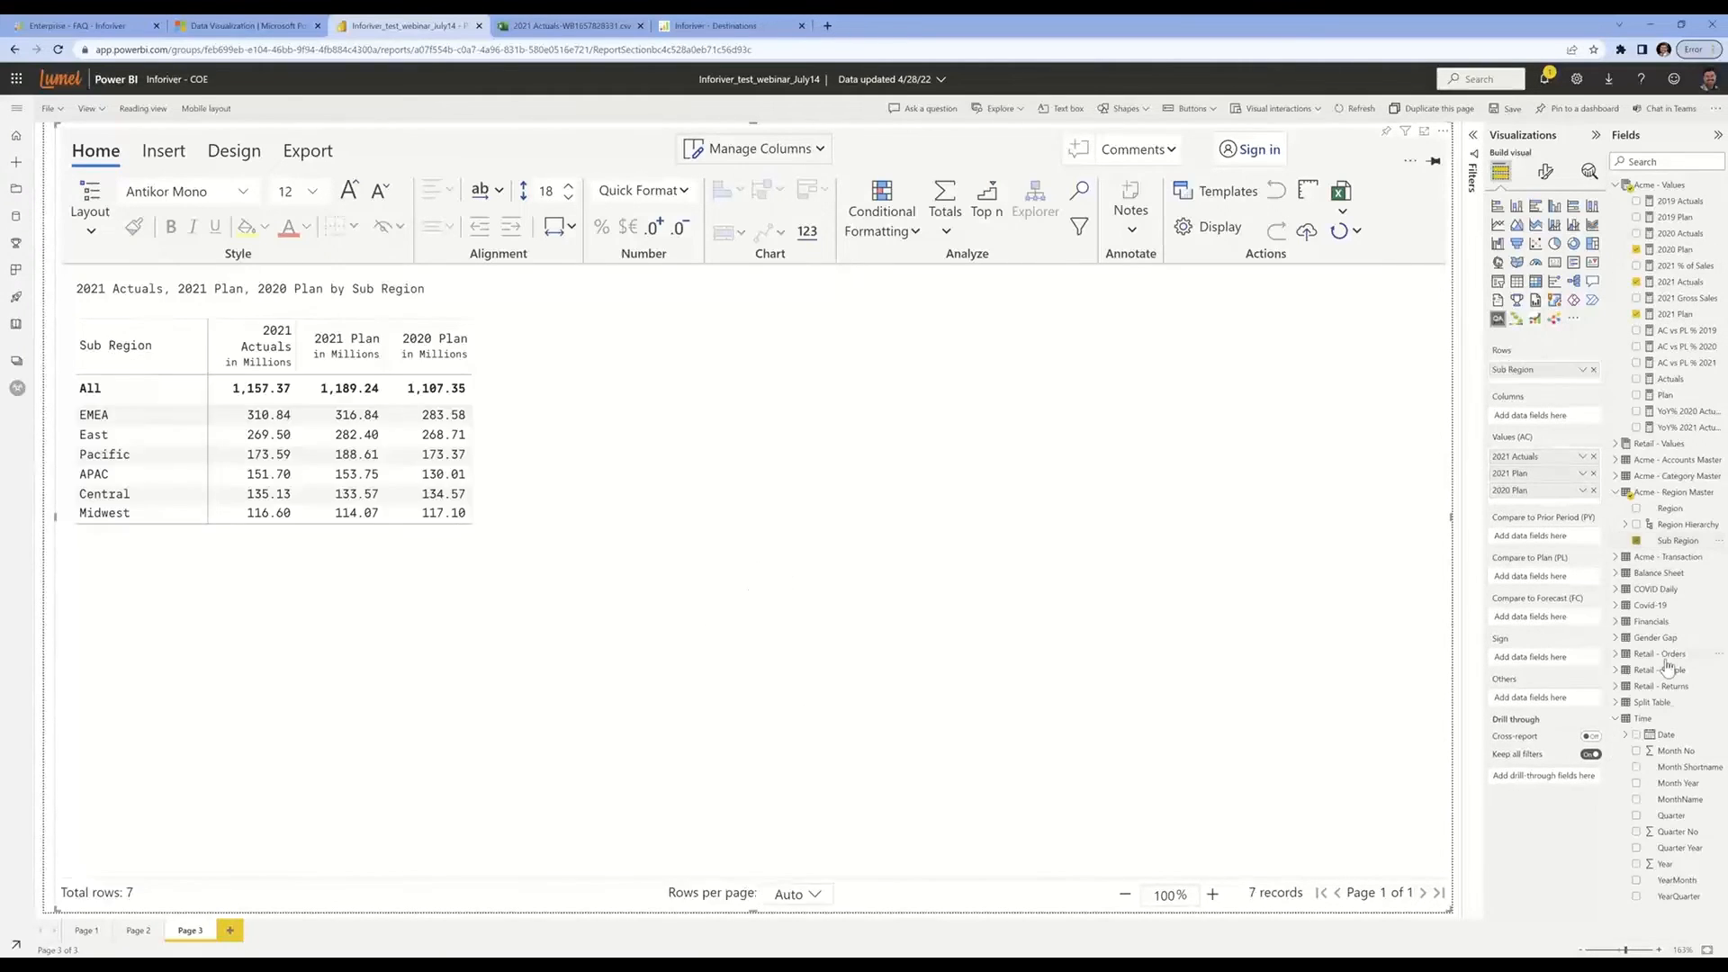
drag(1665, 817, 1539, 416)
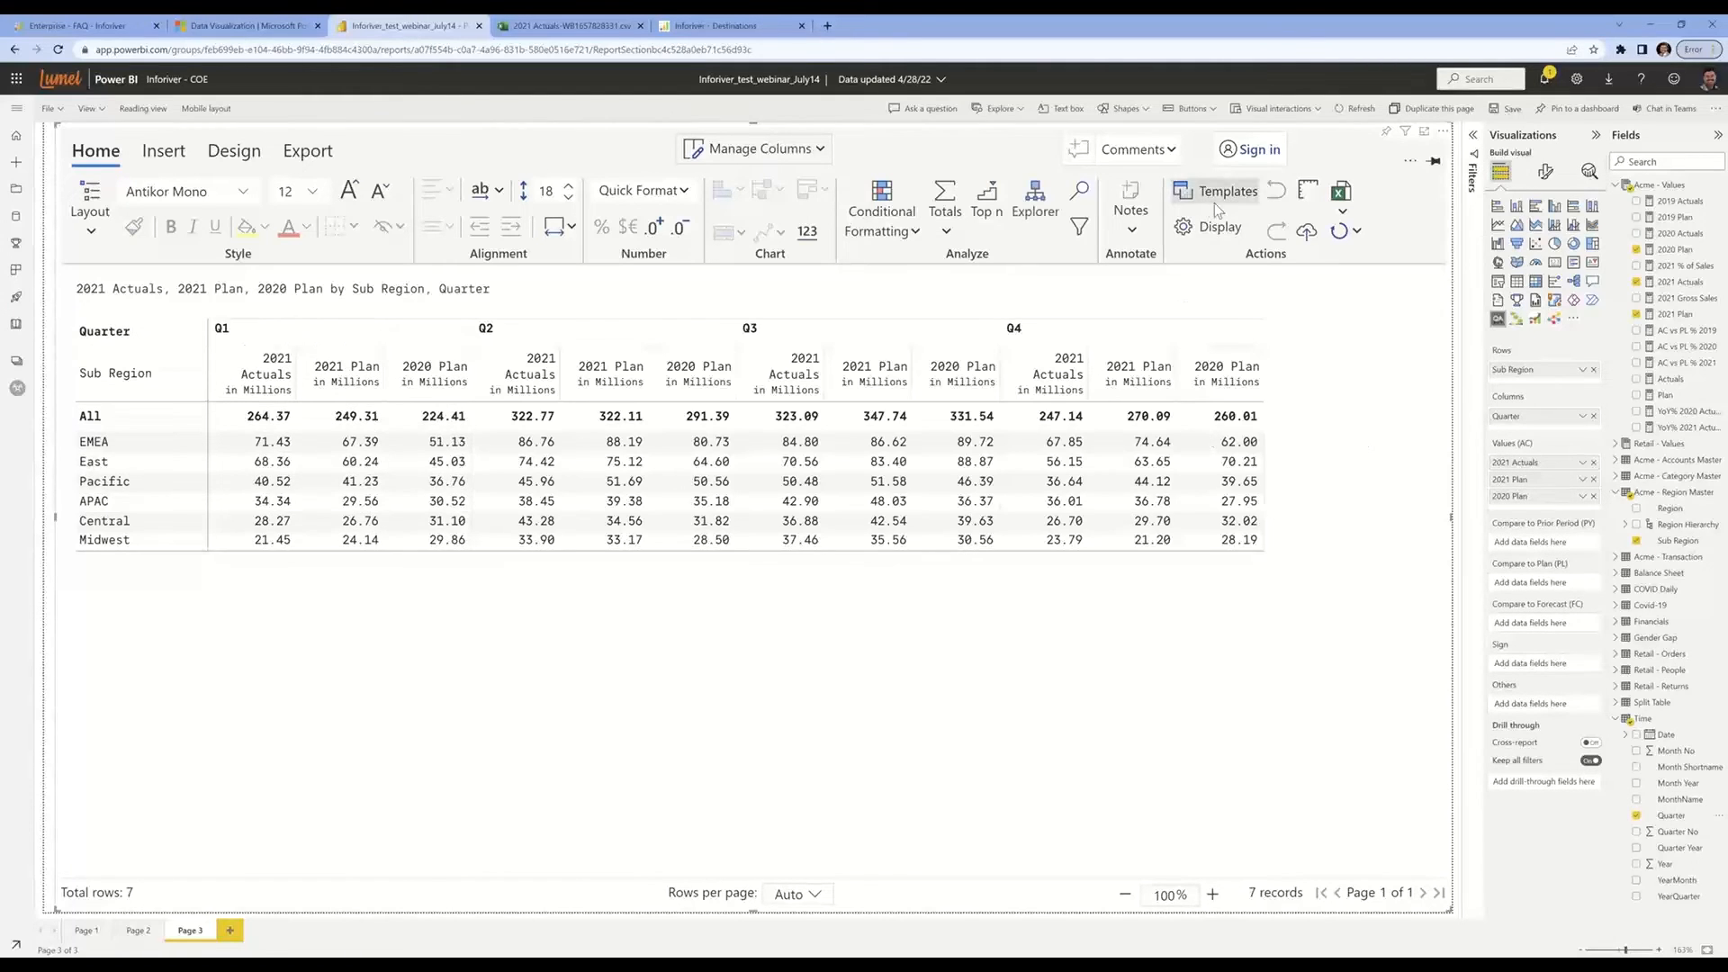
Enable Show Values on Rows in the matrix's number display settings, then close the settings
click(1214, 231)
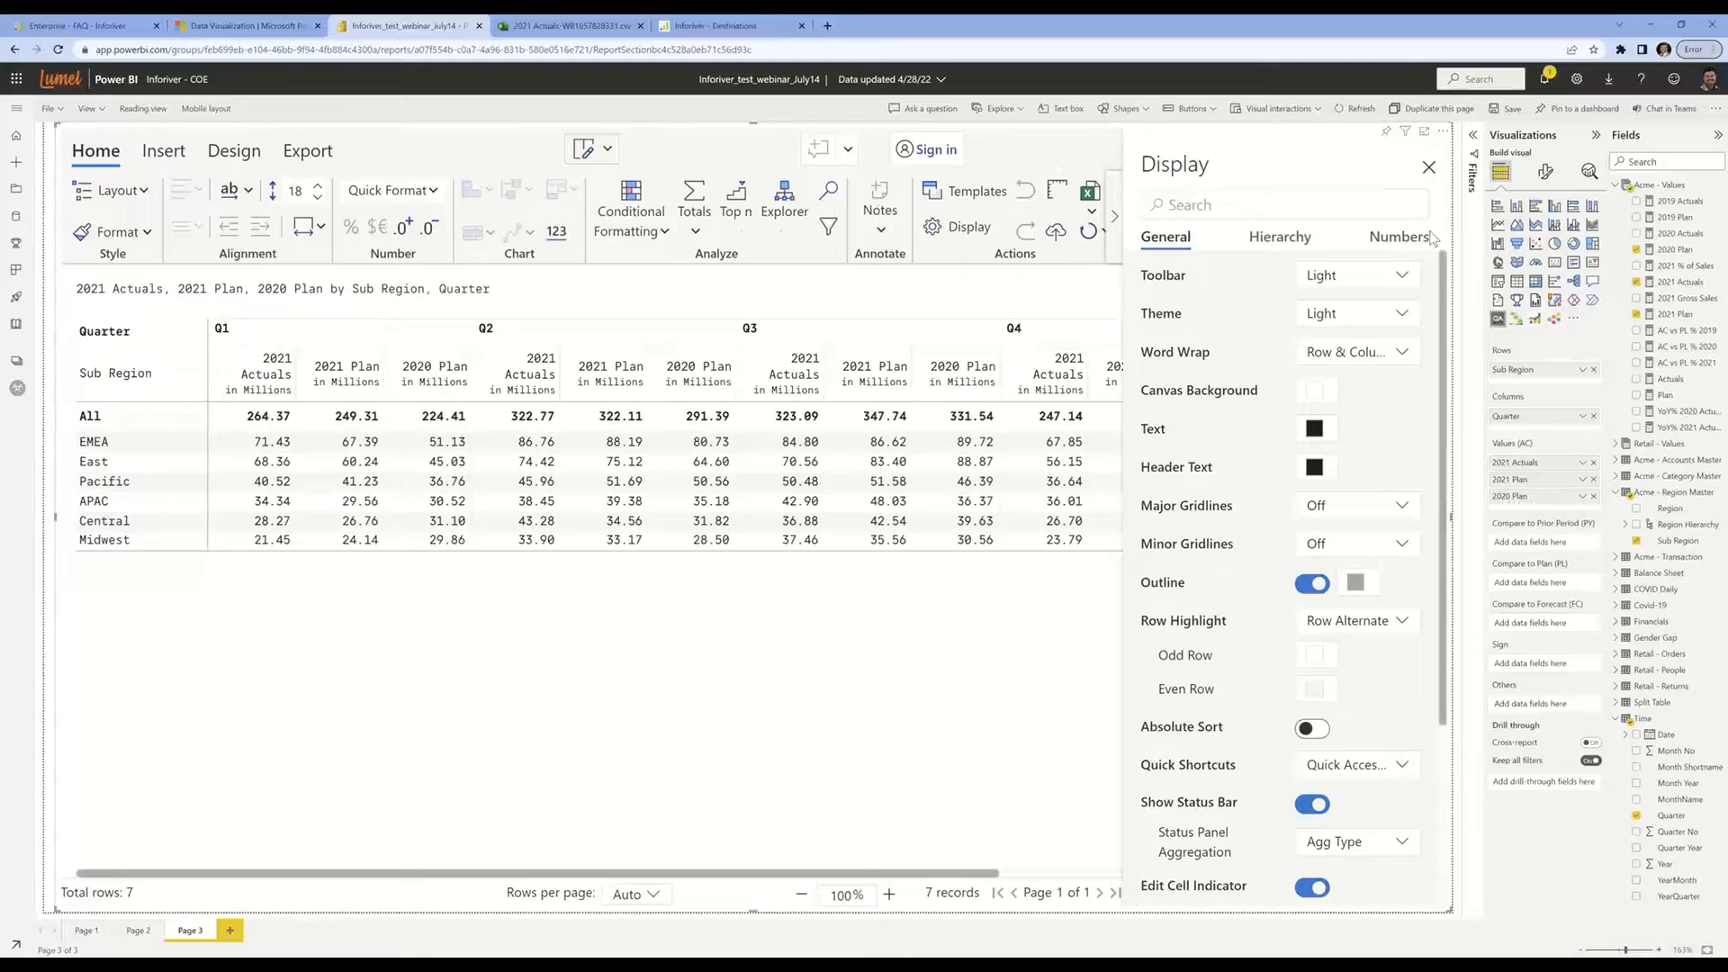
click(1428, 168)
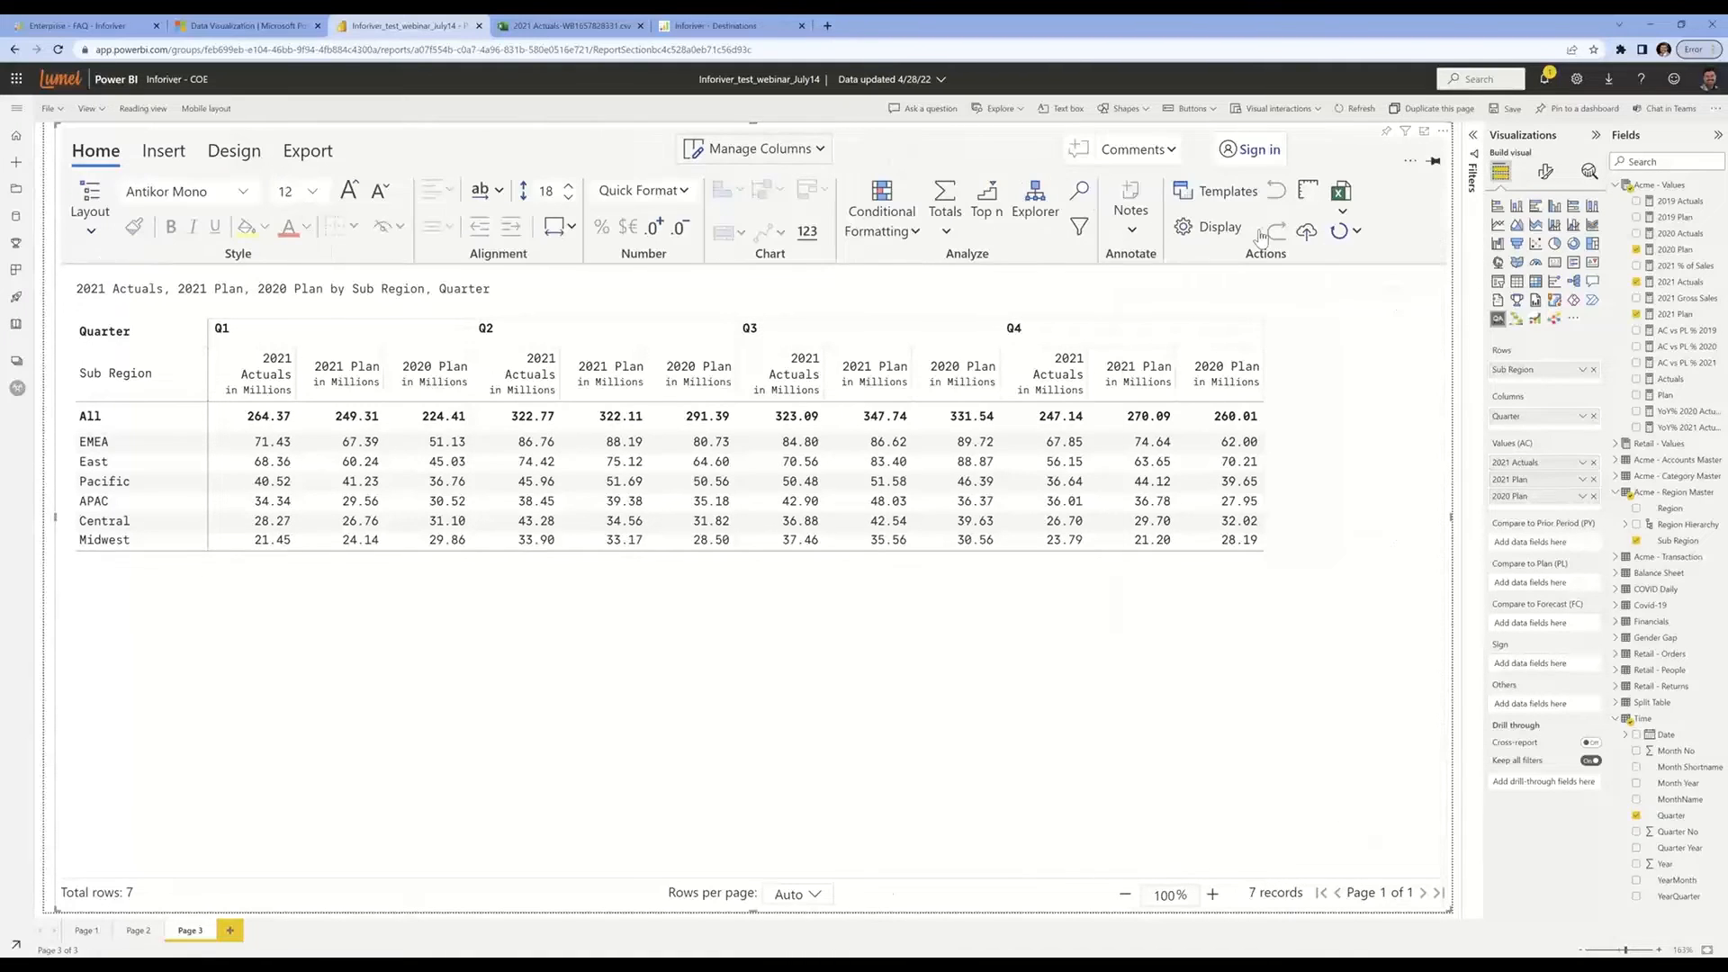
click(1211, 231)
click(1411, 242)
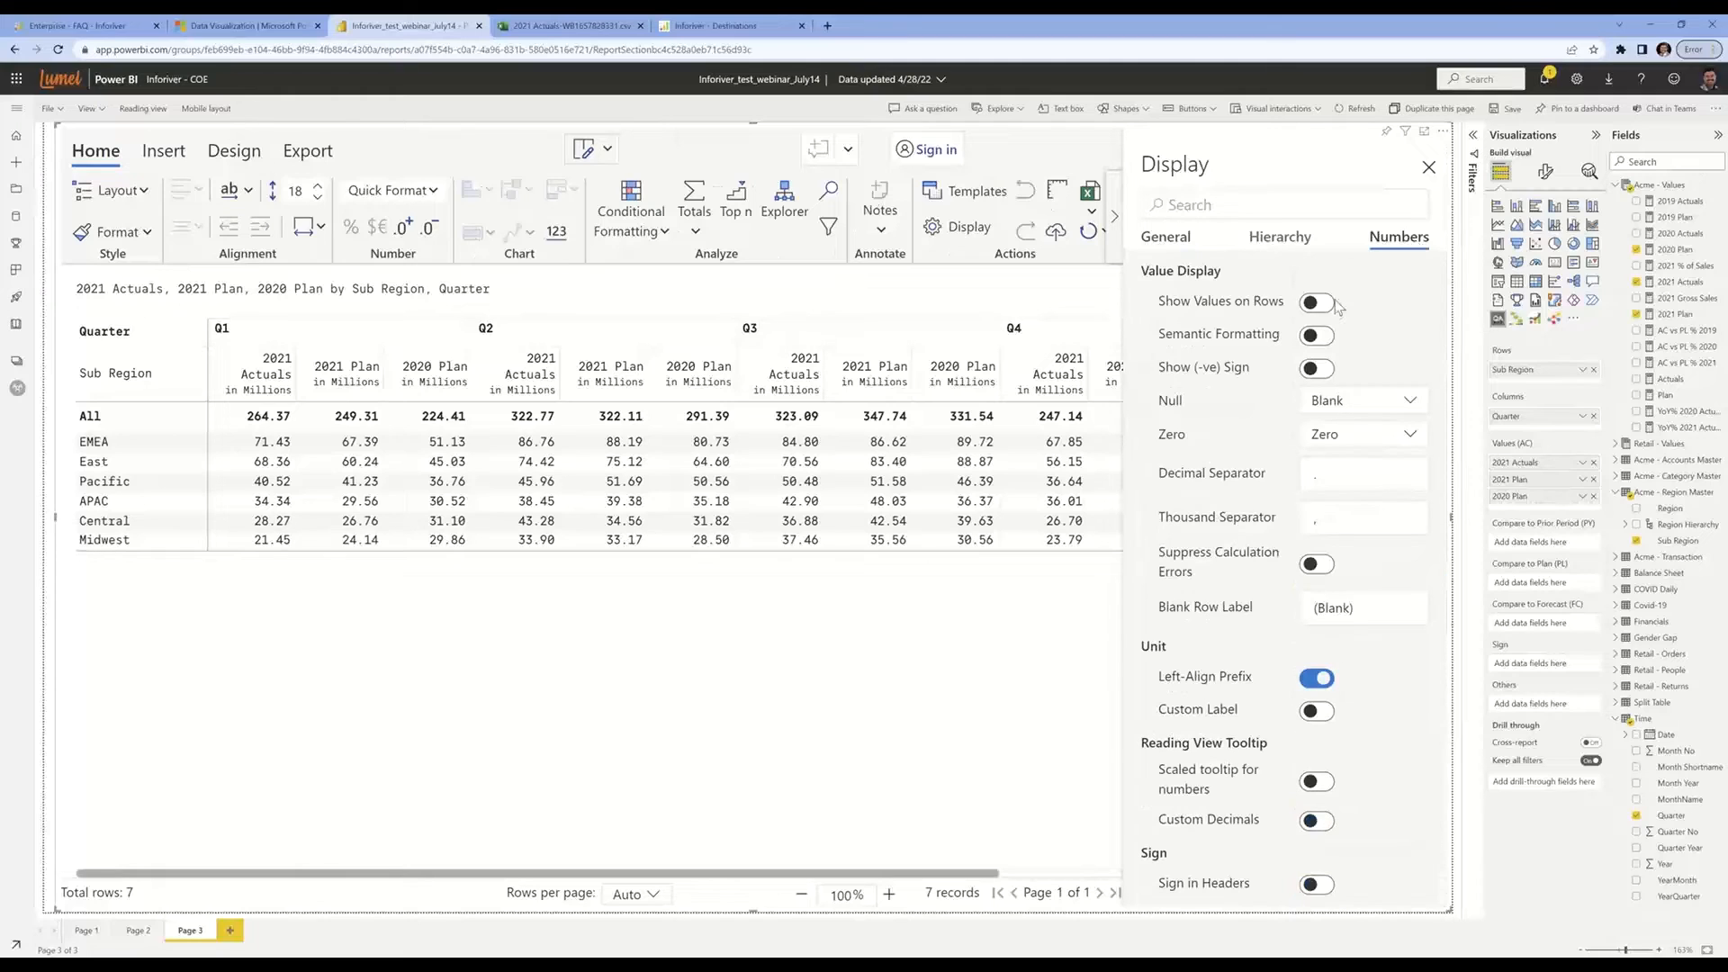
click(1320, 304)
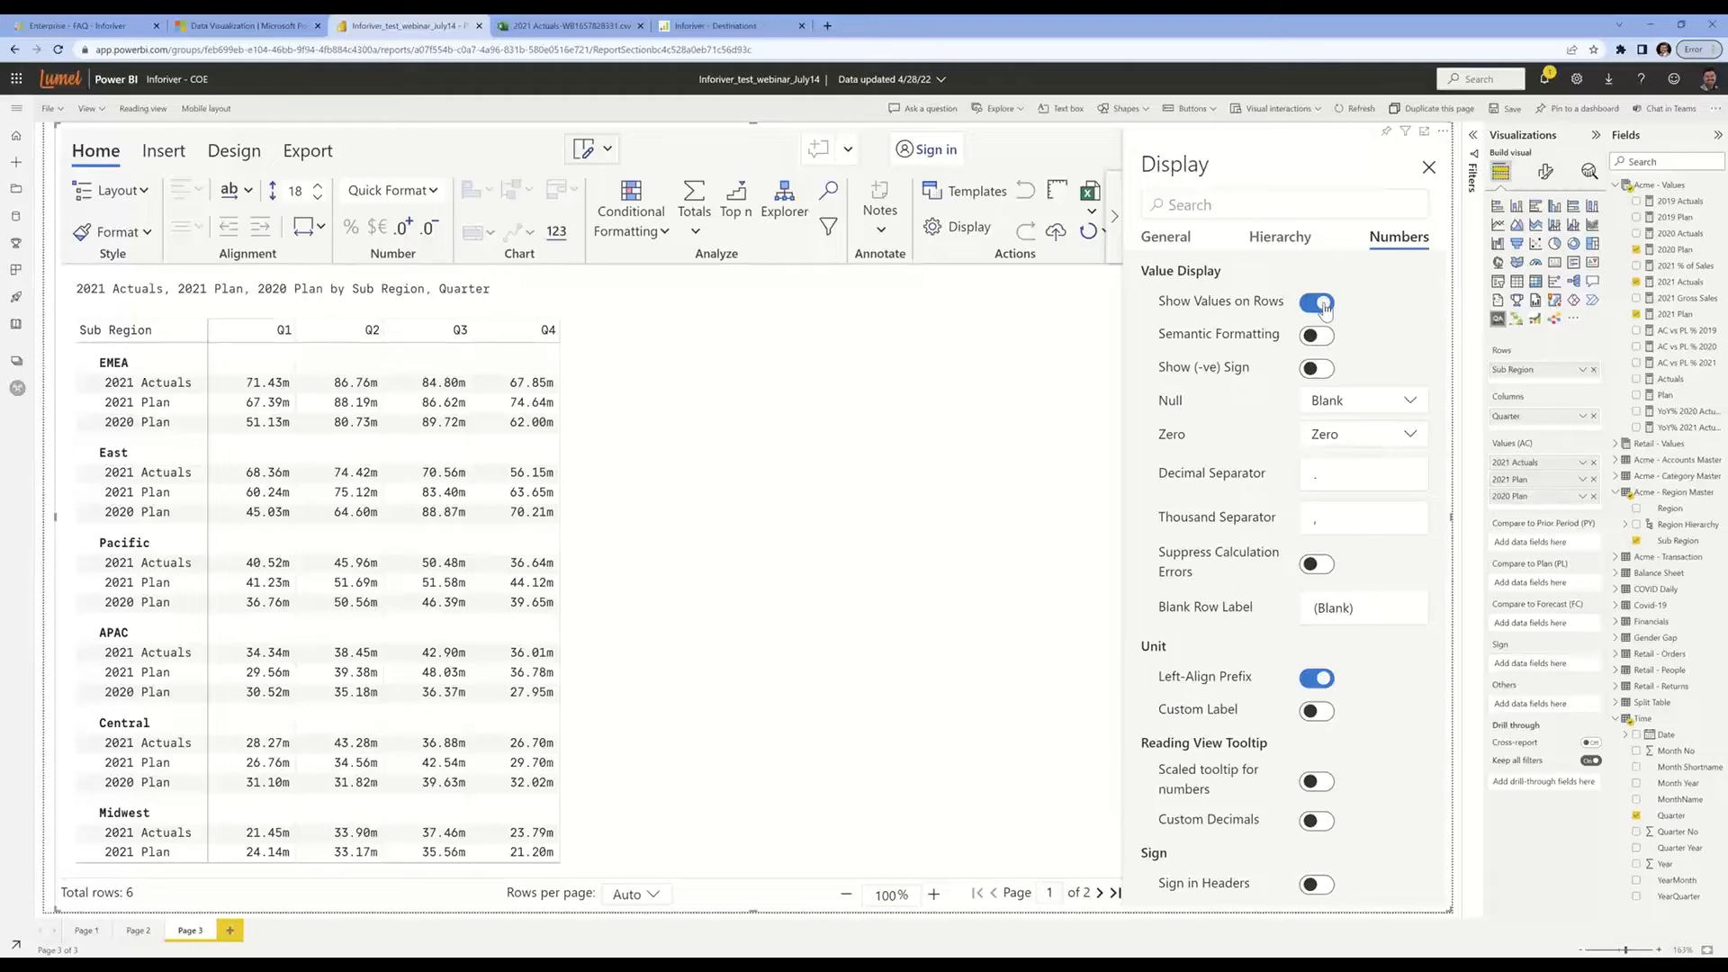
click(1428, 170)
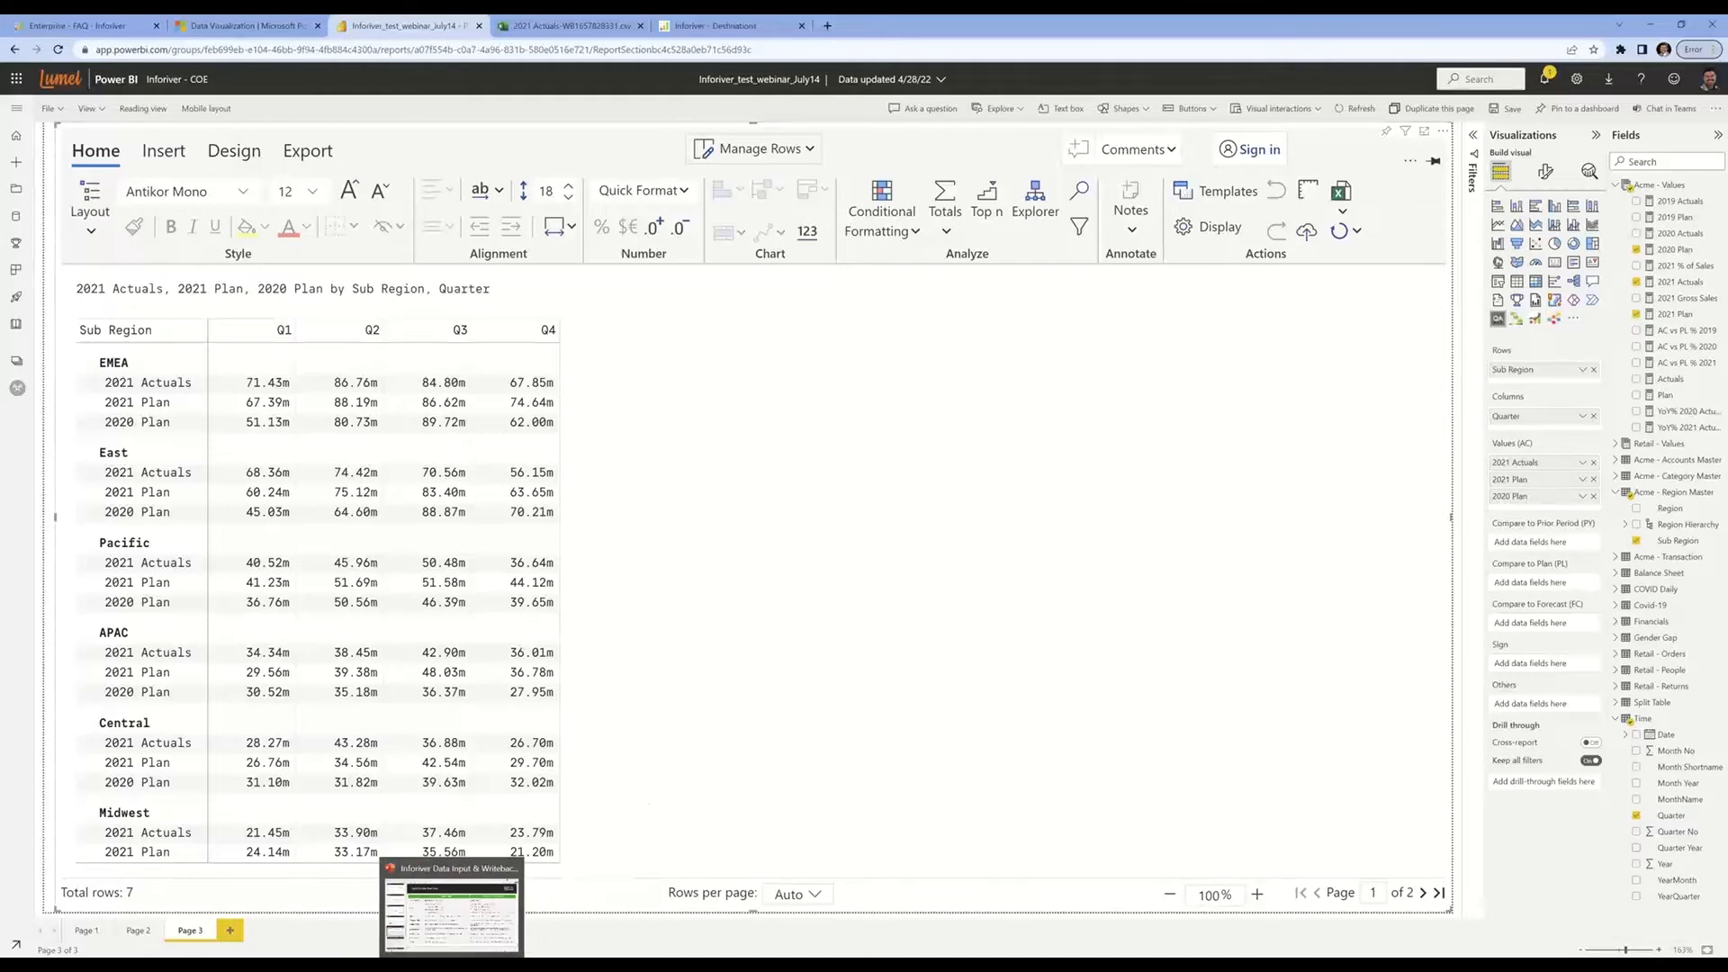
Switch to the Inforiver webinar presentation in PowerPoint at the SaaS vs On-Premise slide
click(451, 920)
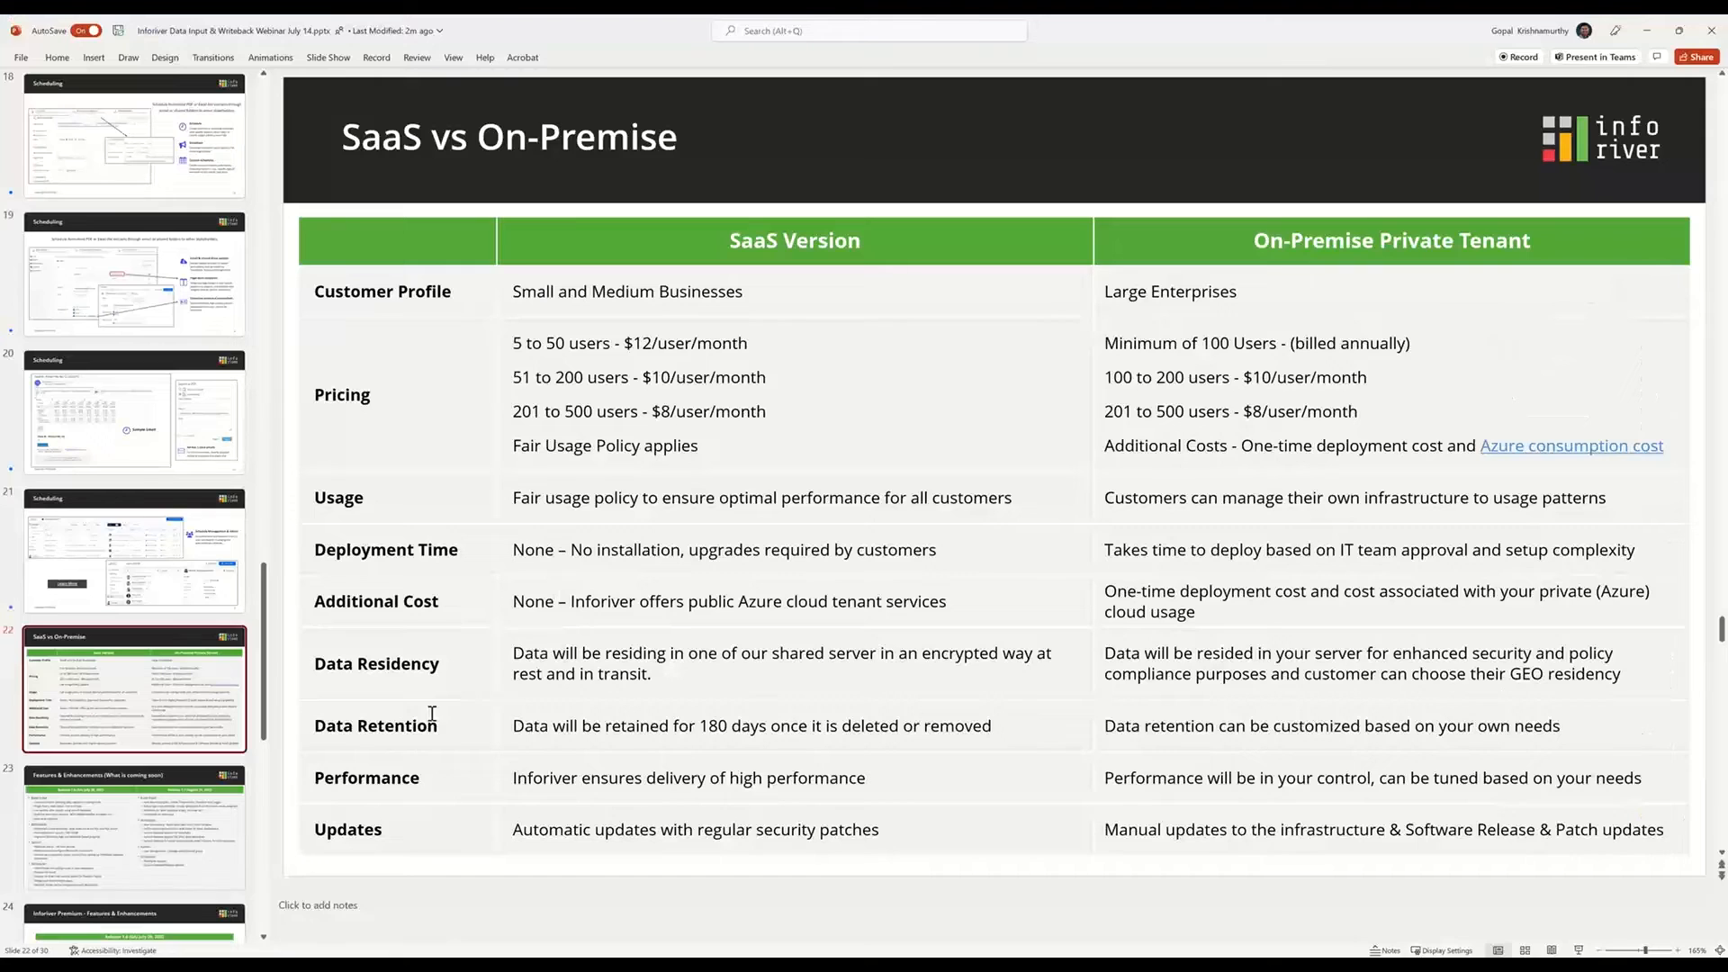